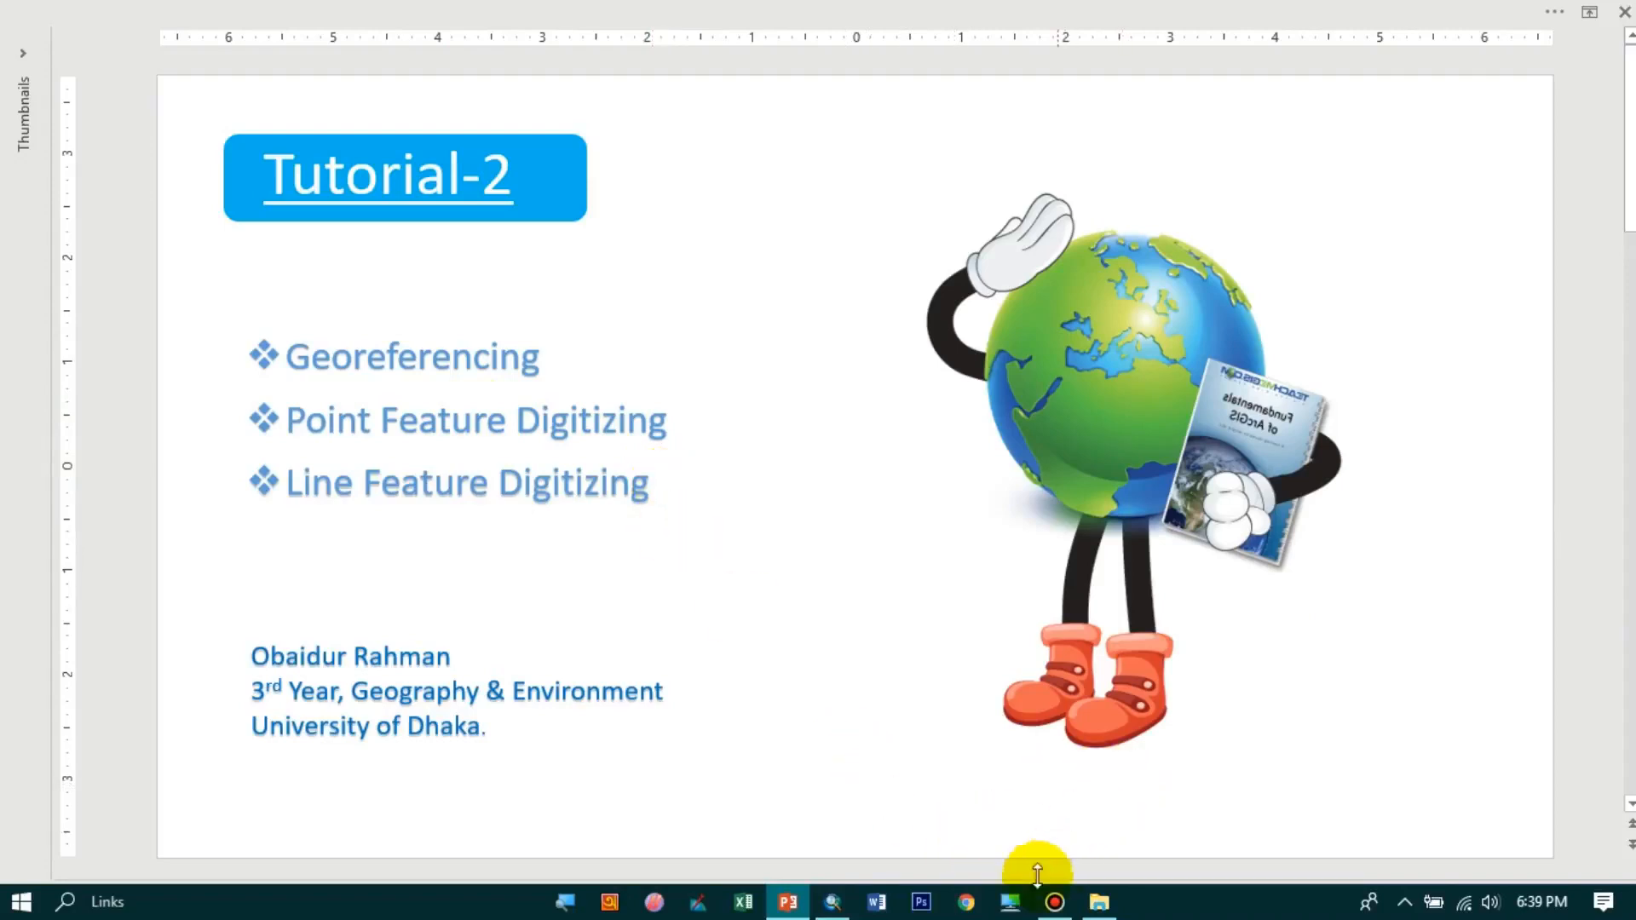
# - Switch to ArcMap and connect the Tutorial folder on the Documents (D:) drive under the catalog's Folder Connections
pyautogui.click(832, 903)
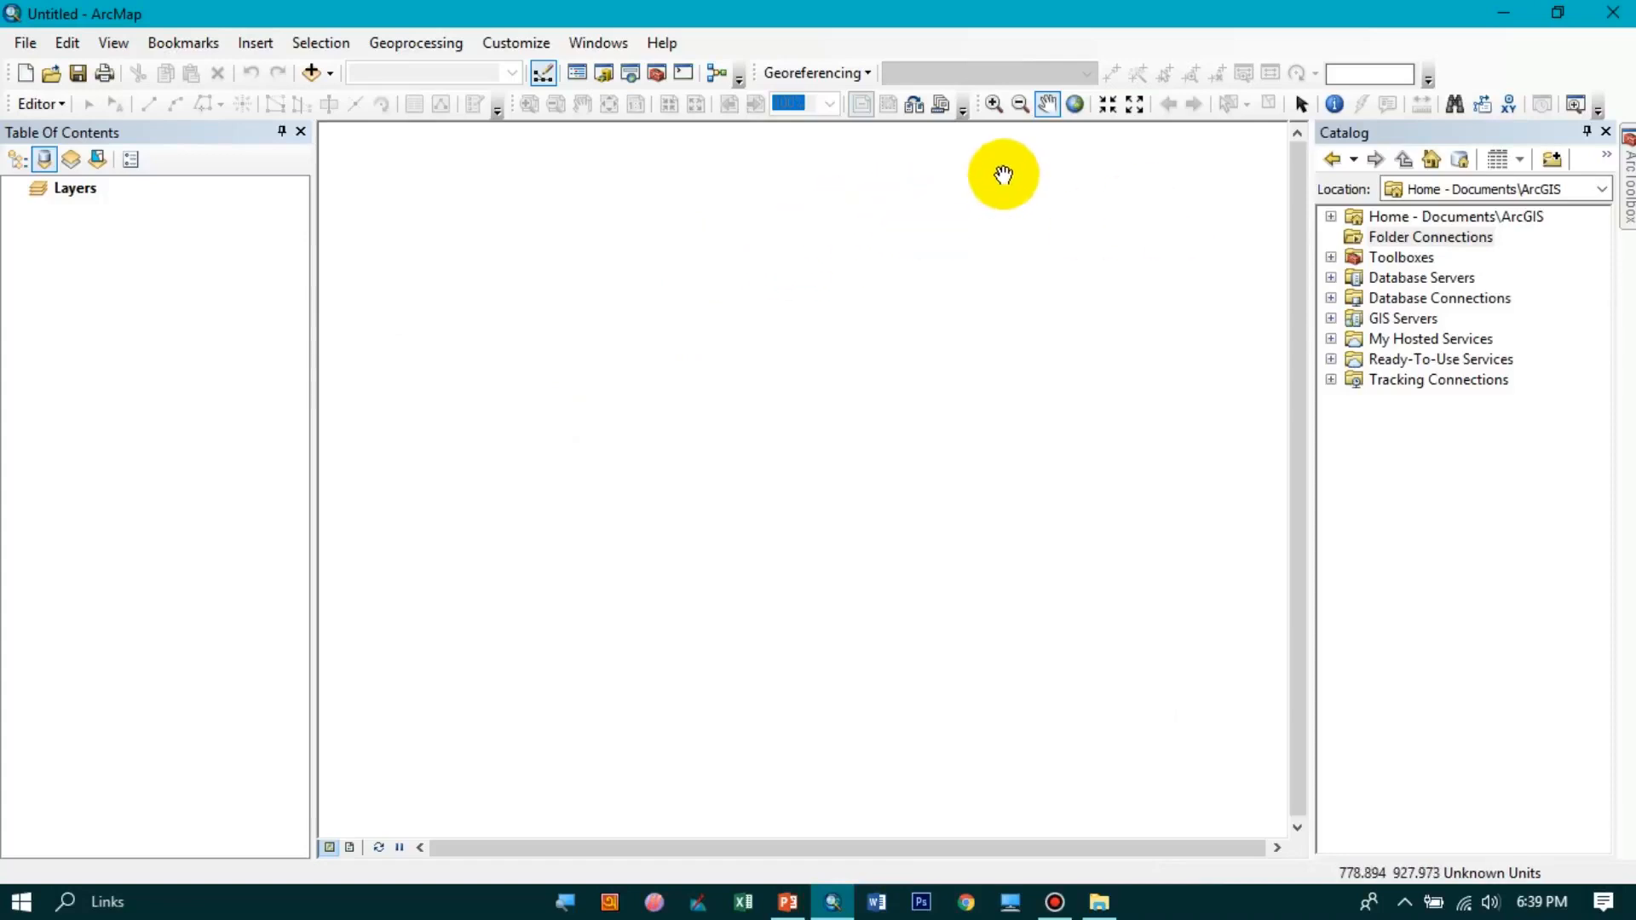
pyautogui.rightClick(1415, 245)
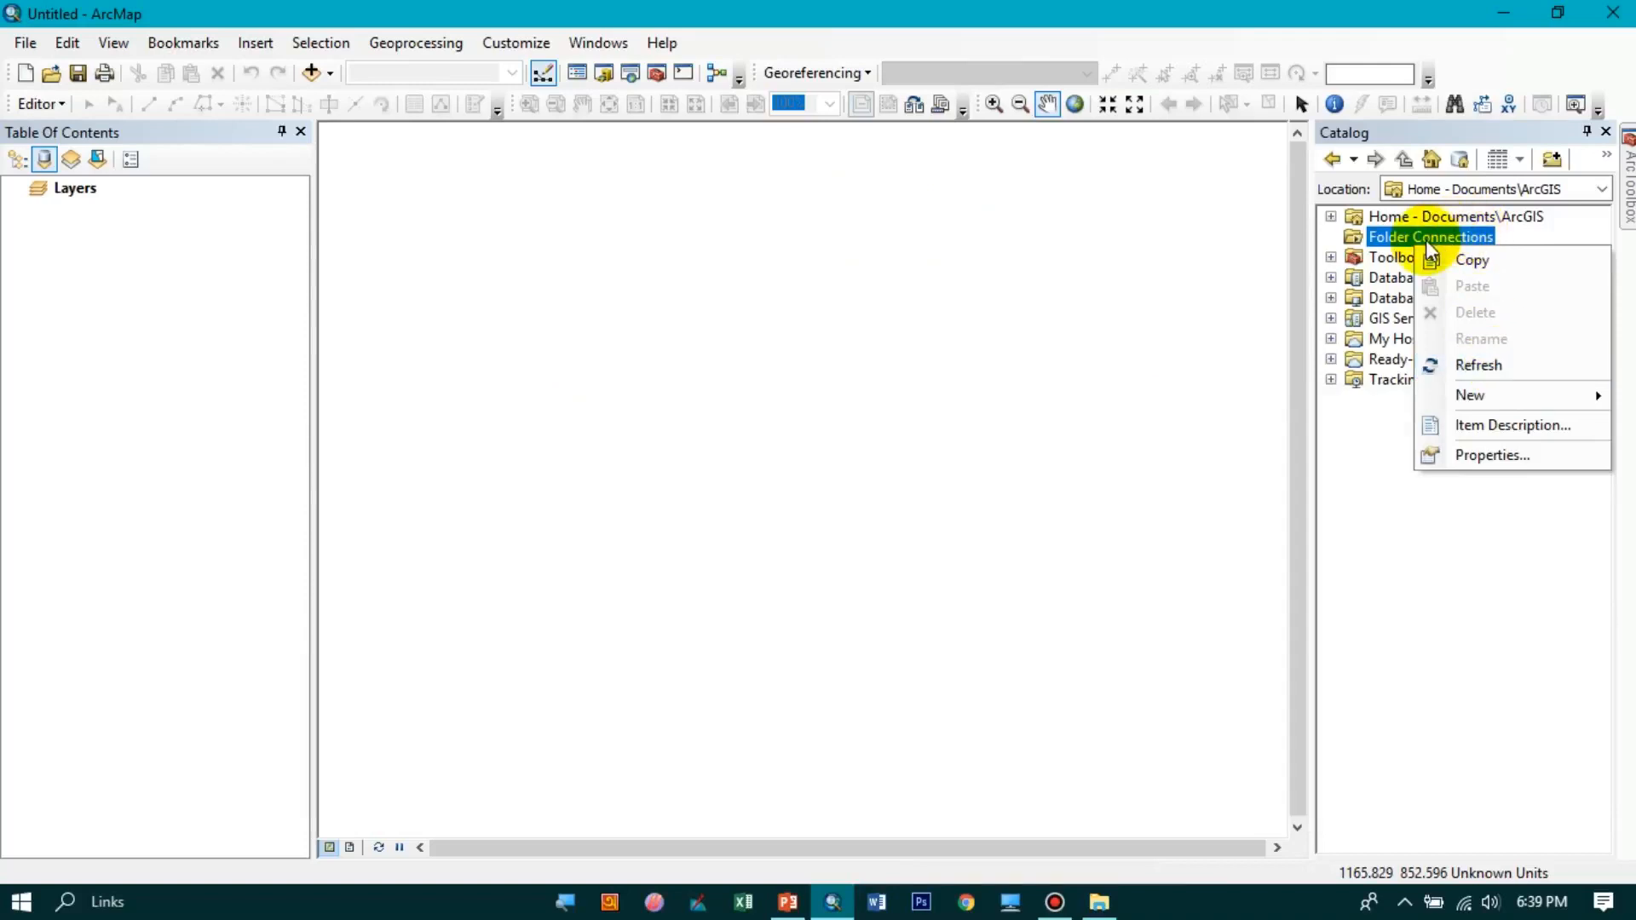
pyautogui.click(1381, 239)
pyautogui.rightClick(1381, 241)
pyautogui.click(1382, 216)
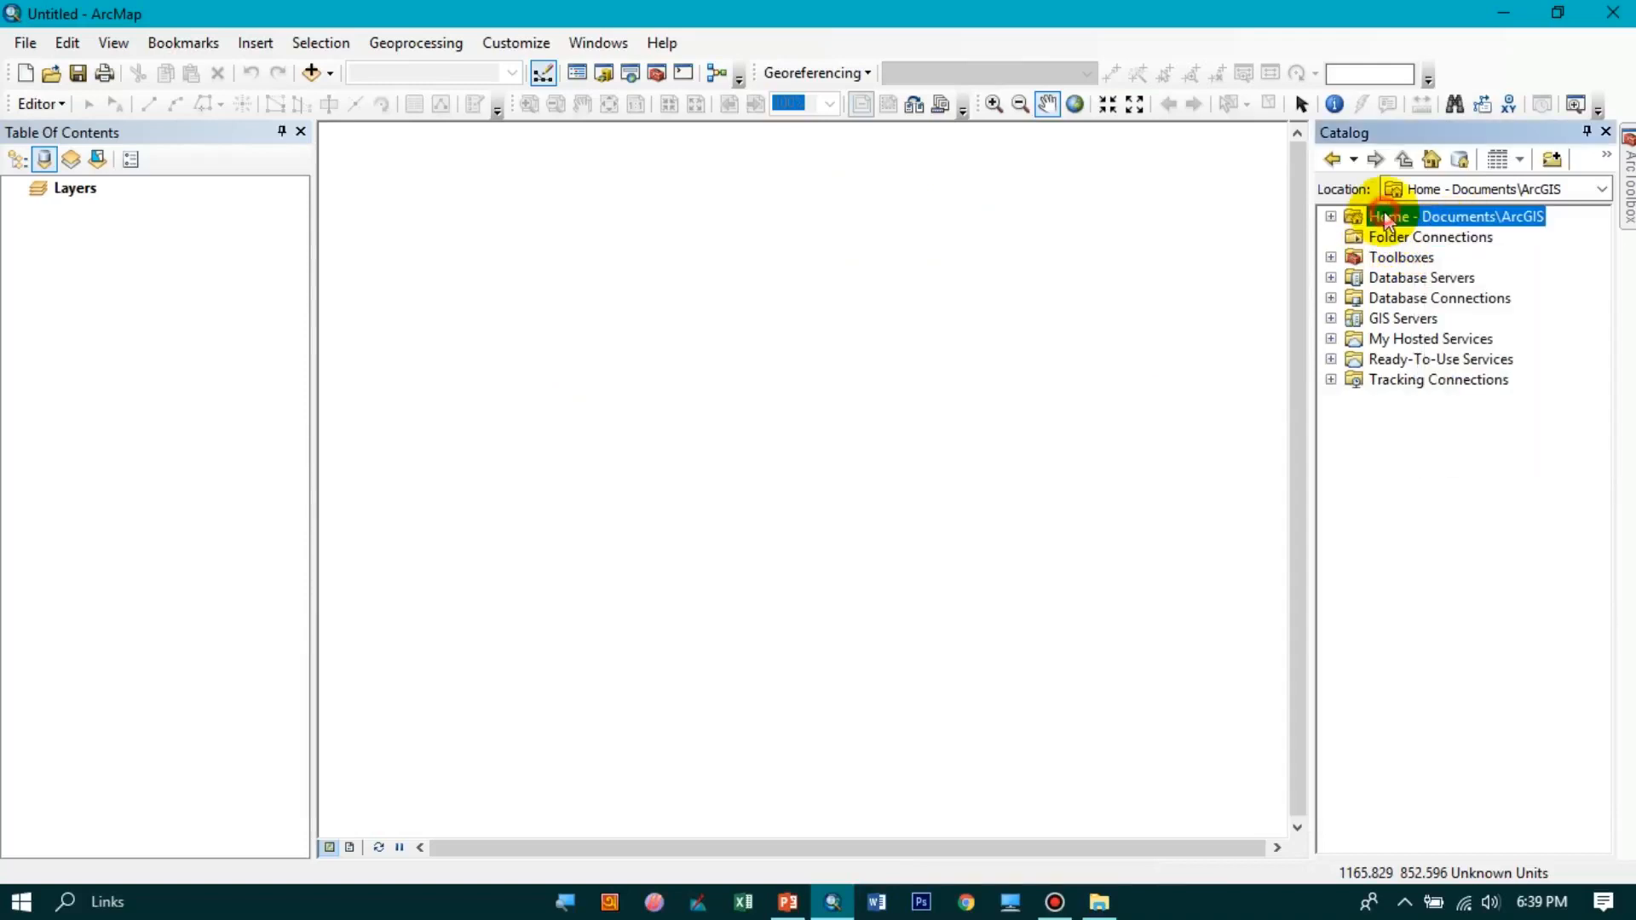
pyautogui.click(1378, 238)
pyautogui.rightClick(1377, 239)
pyautogui.click(1439, 255)
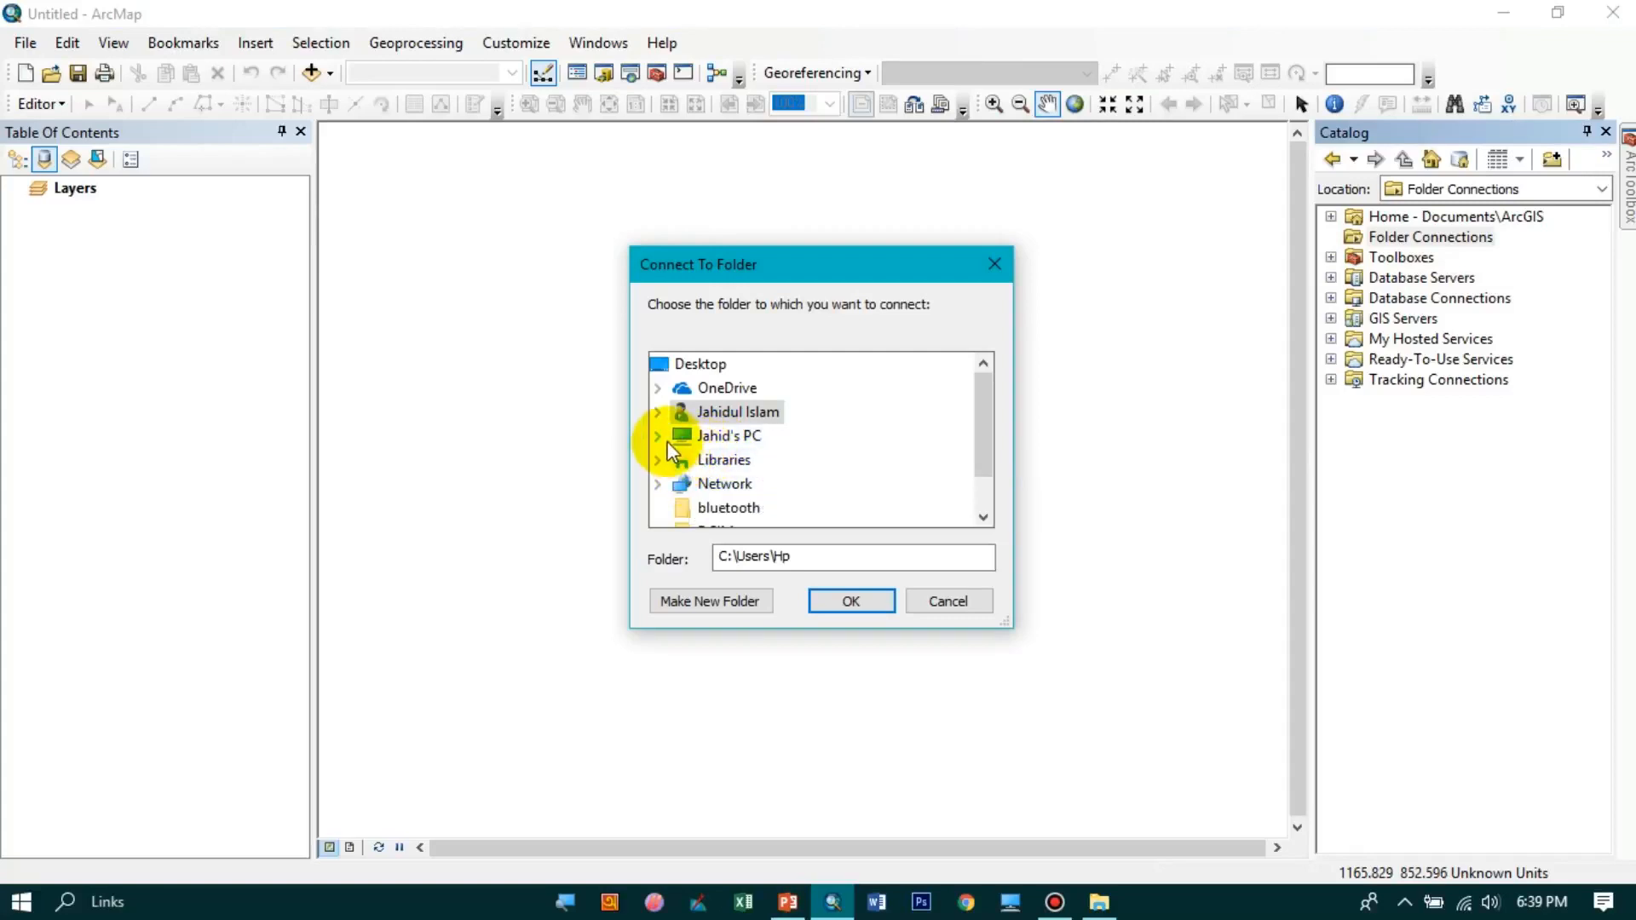
pyautogui.click(659, 437)
pyautogui.scroll(-4, 722, 436)
pyautogui.scroll(1, 722, 443)
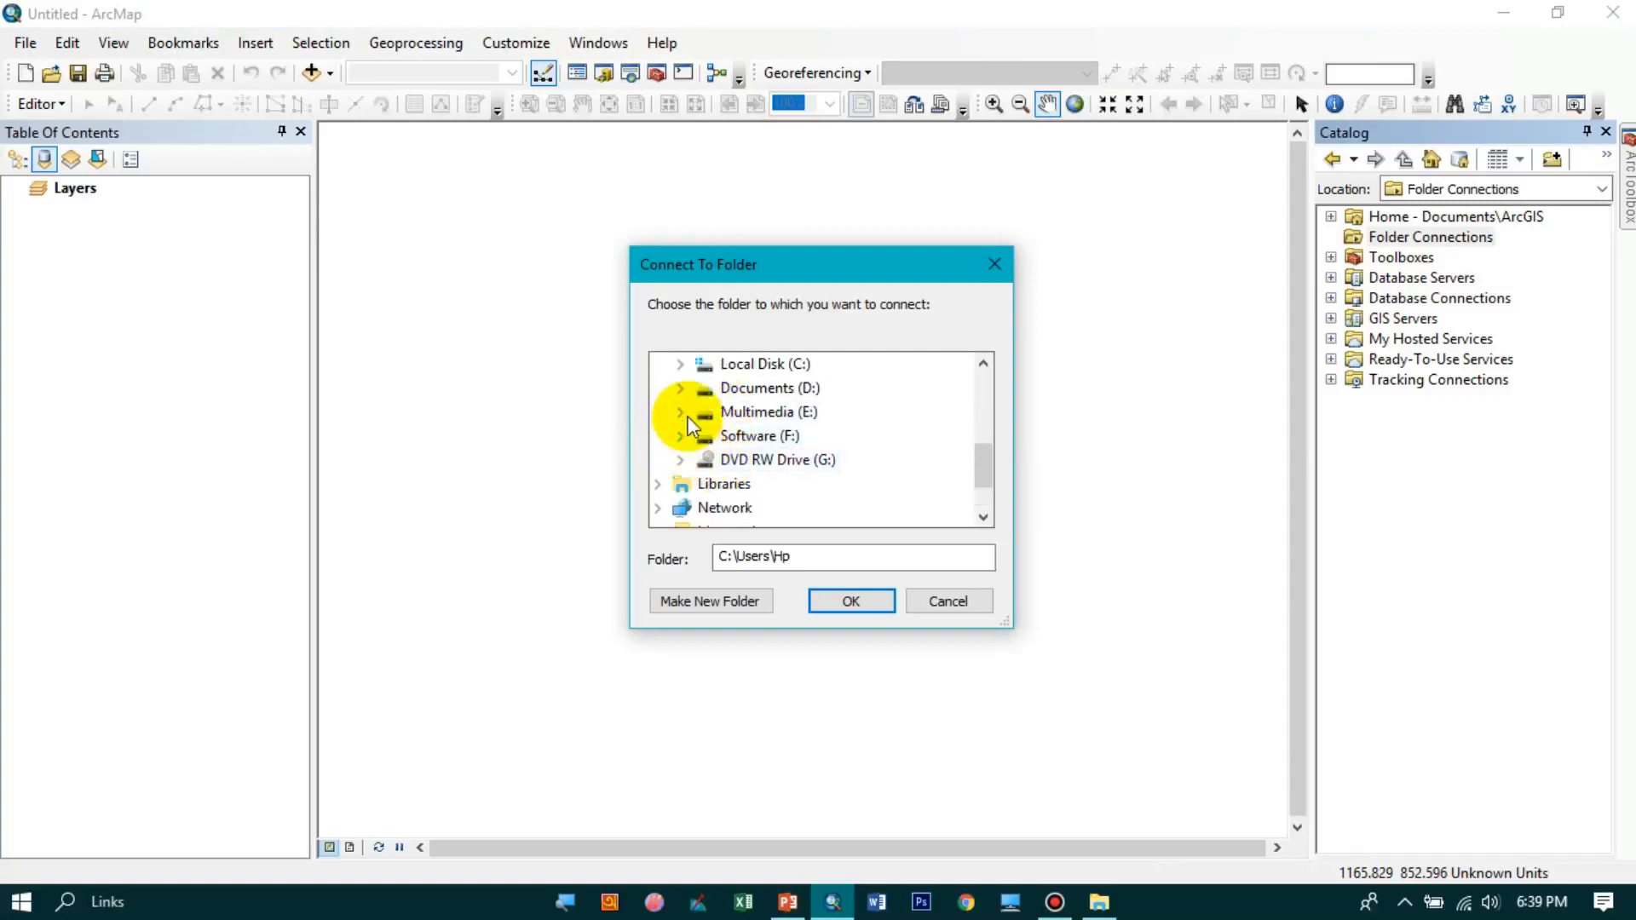
pyautogui.click(680, 388)
pyautogui.scroll(-4, 733, 439)
pyautogui.scroll(-3, 750, 439)
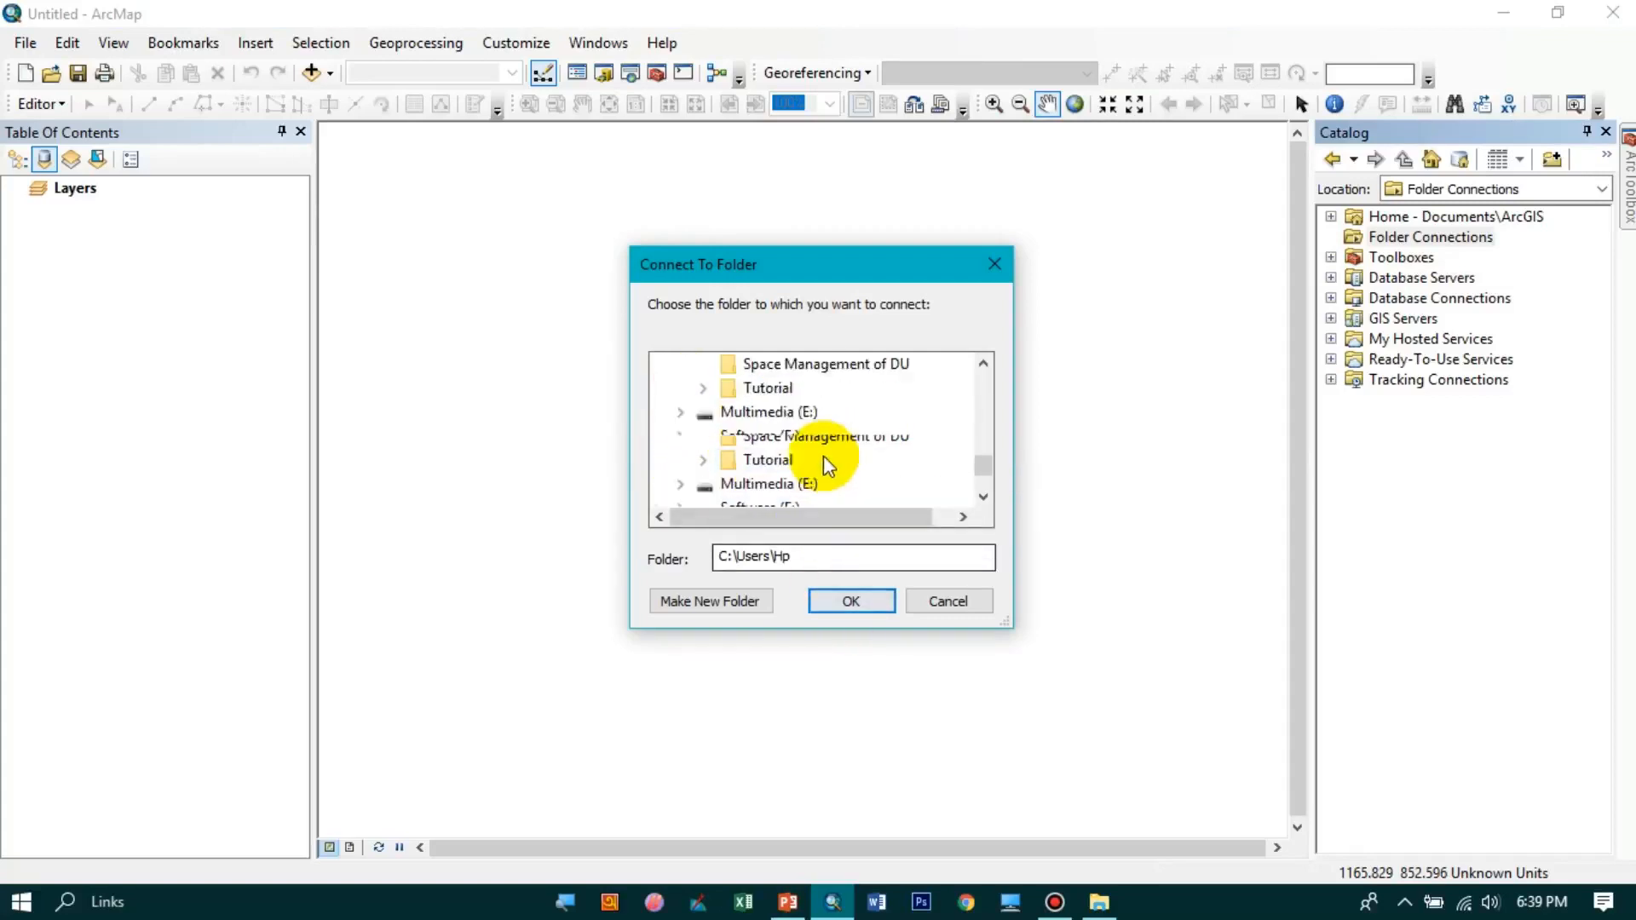
pyautogui.scroll(1, 767, 417)
pyautogui.click(770, 391)
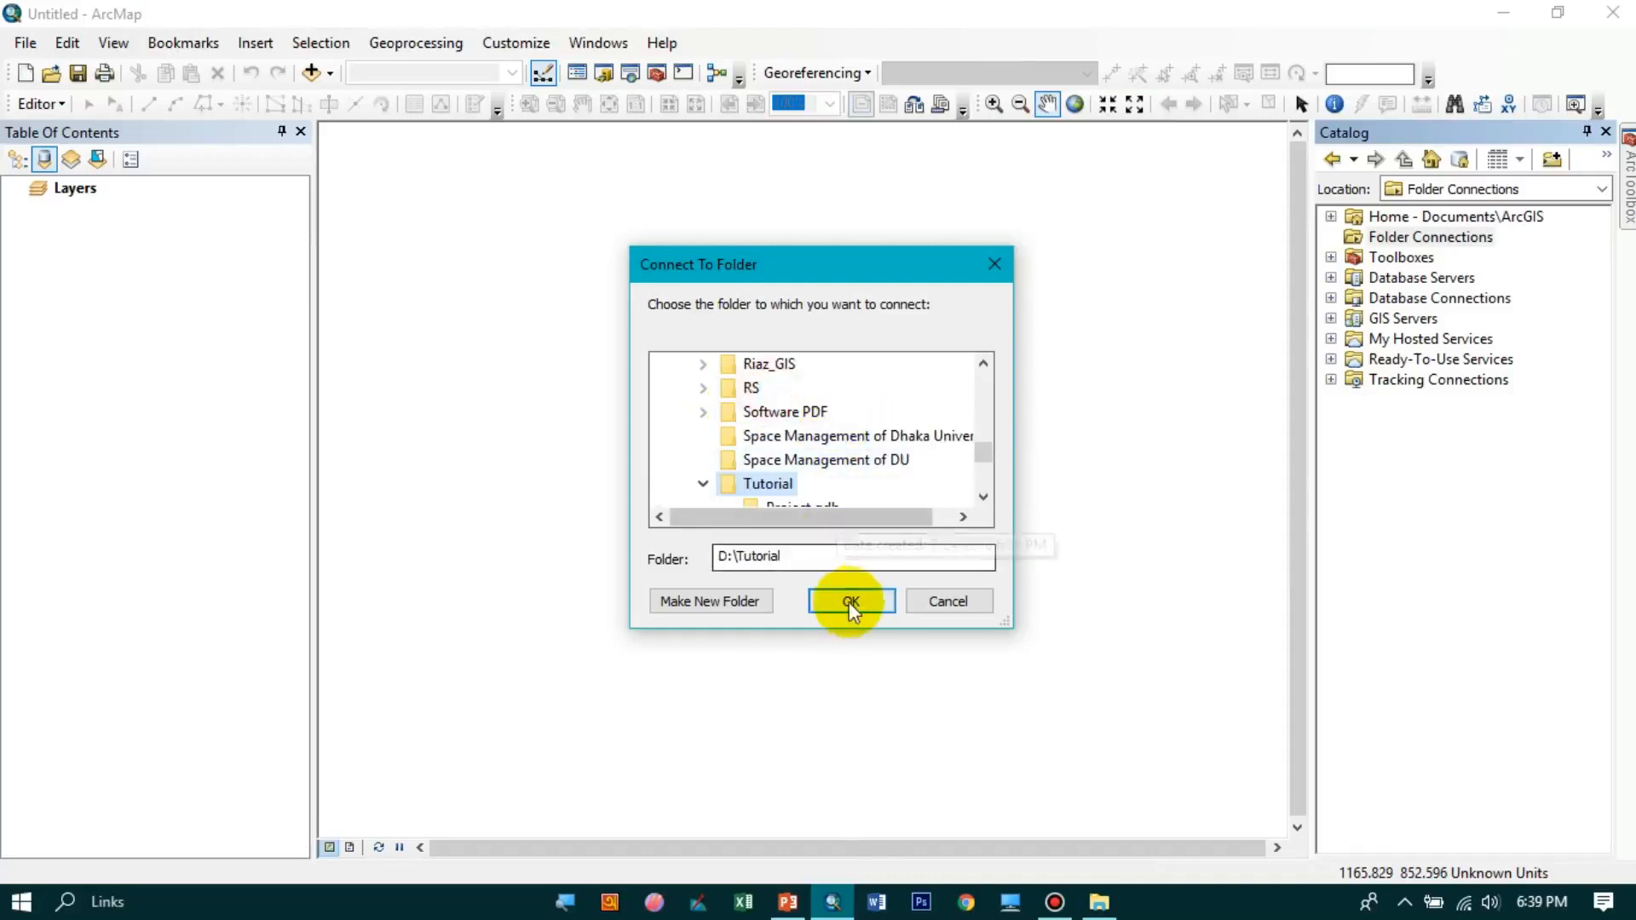
pyautogui.click(850, 601)
# - Examine the contents of Project.gdb in D:\Tutorial, including the Boundary and TransportNetwork datasets, the Comilla raster and the GCP table
pyautogui.click(1355, 257)
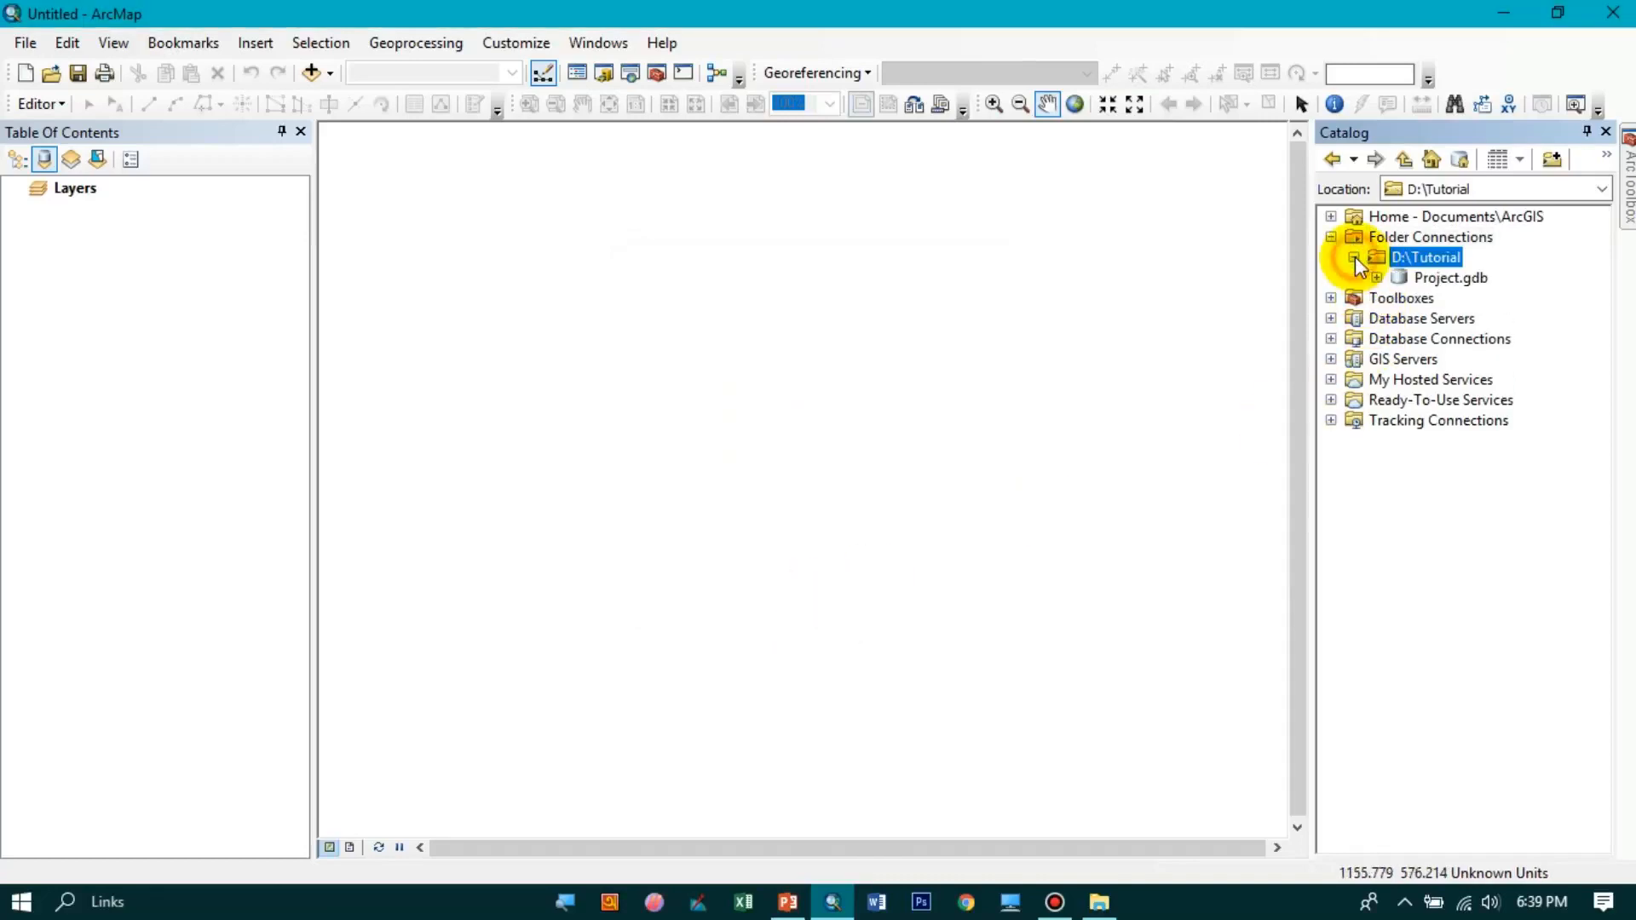
pyautogui.click(1377, 279)
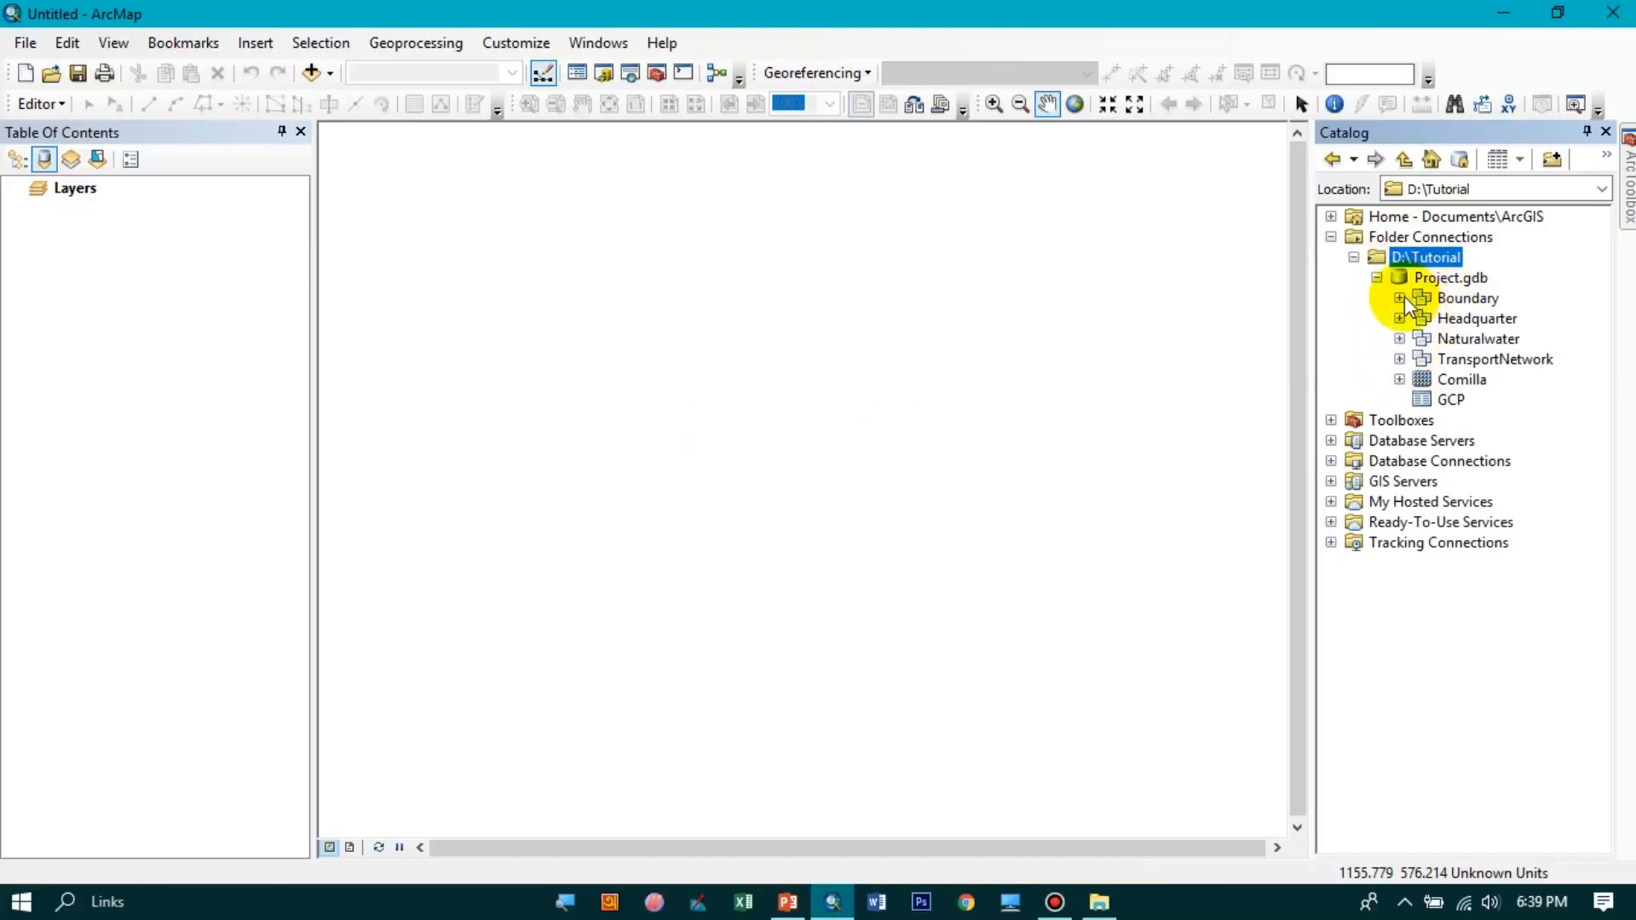
pyautogui.click(1400, 299)
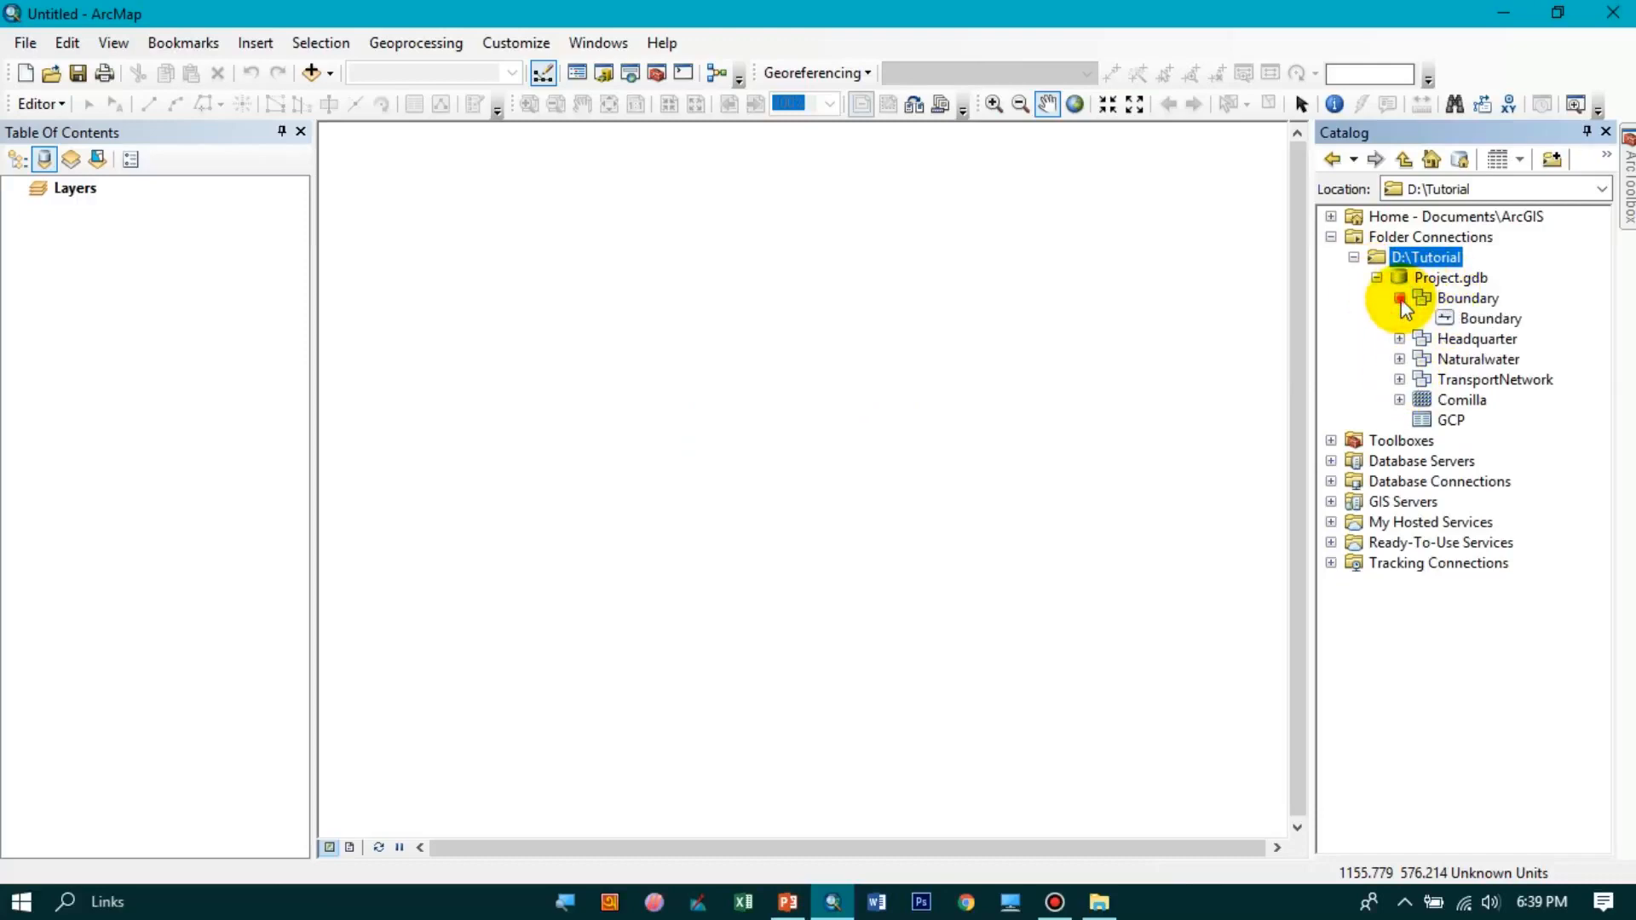
pyautogui.click(1401, 299)
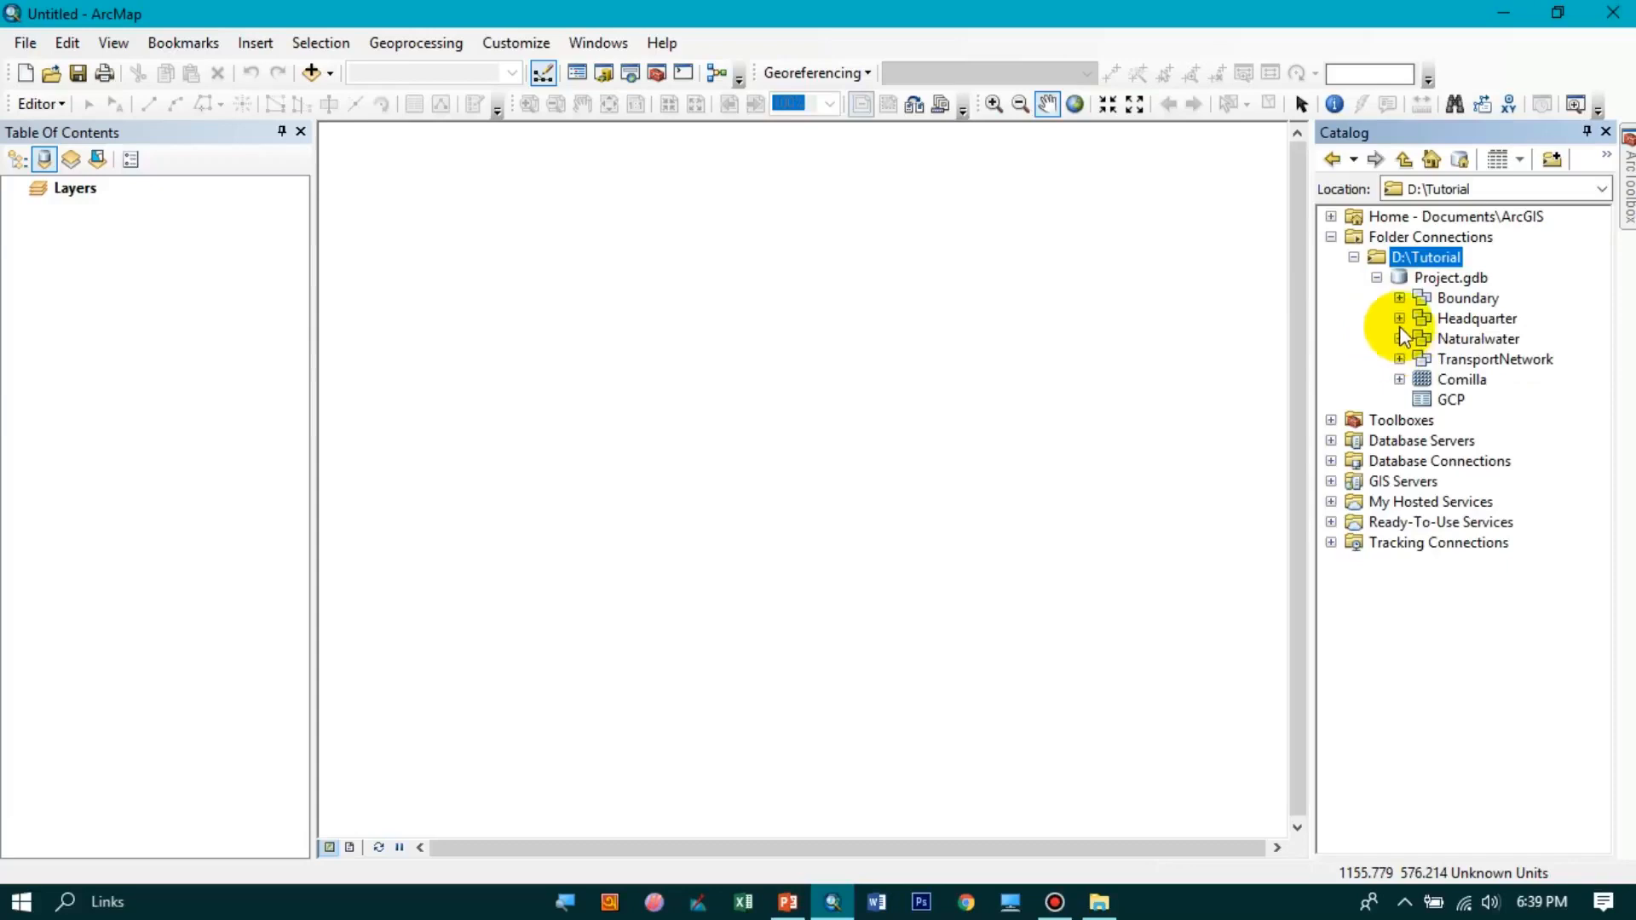
pyautogui.click(1399, 359)
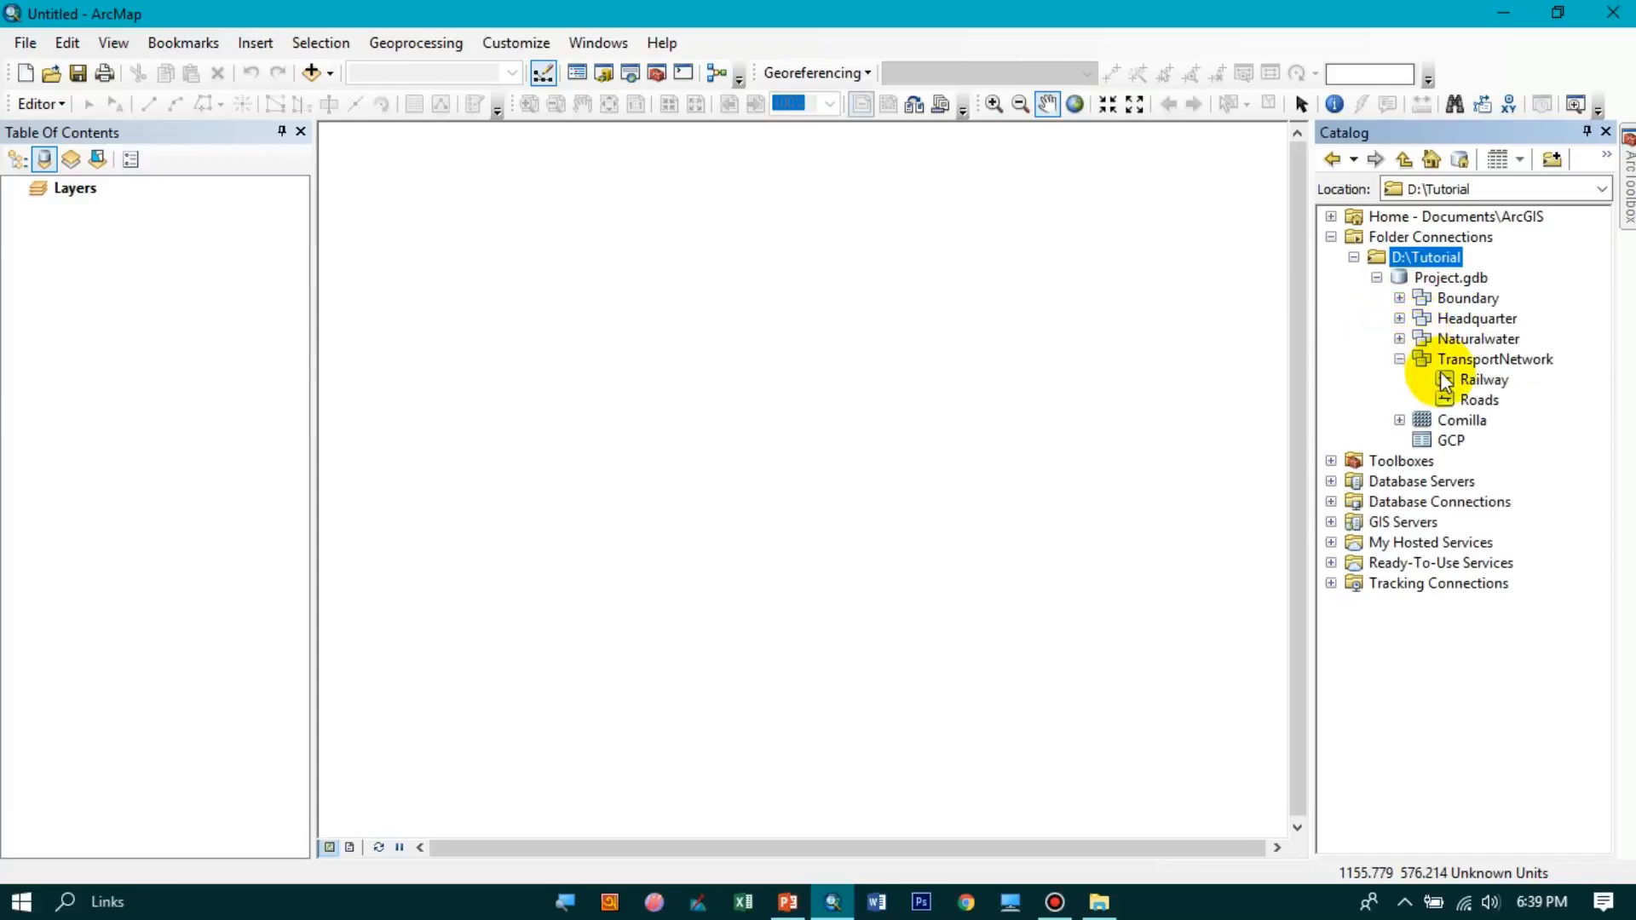
pyautogui.click(1474, 398)
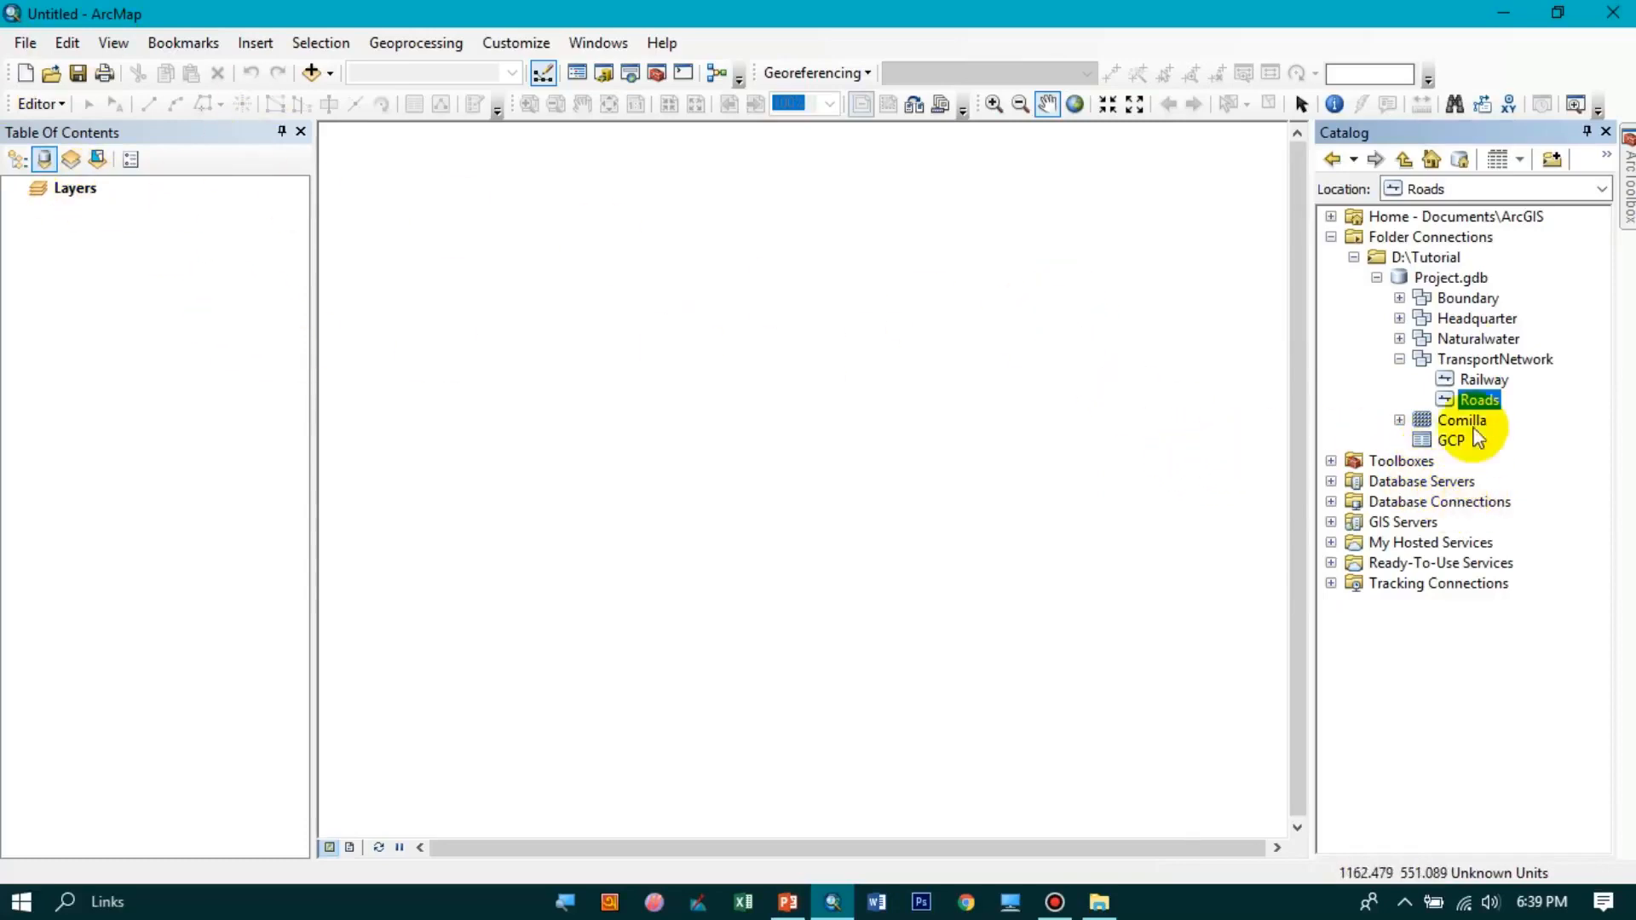
pyautogui.click(1402, 358)
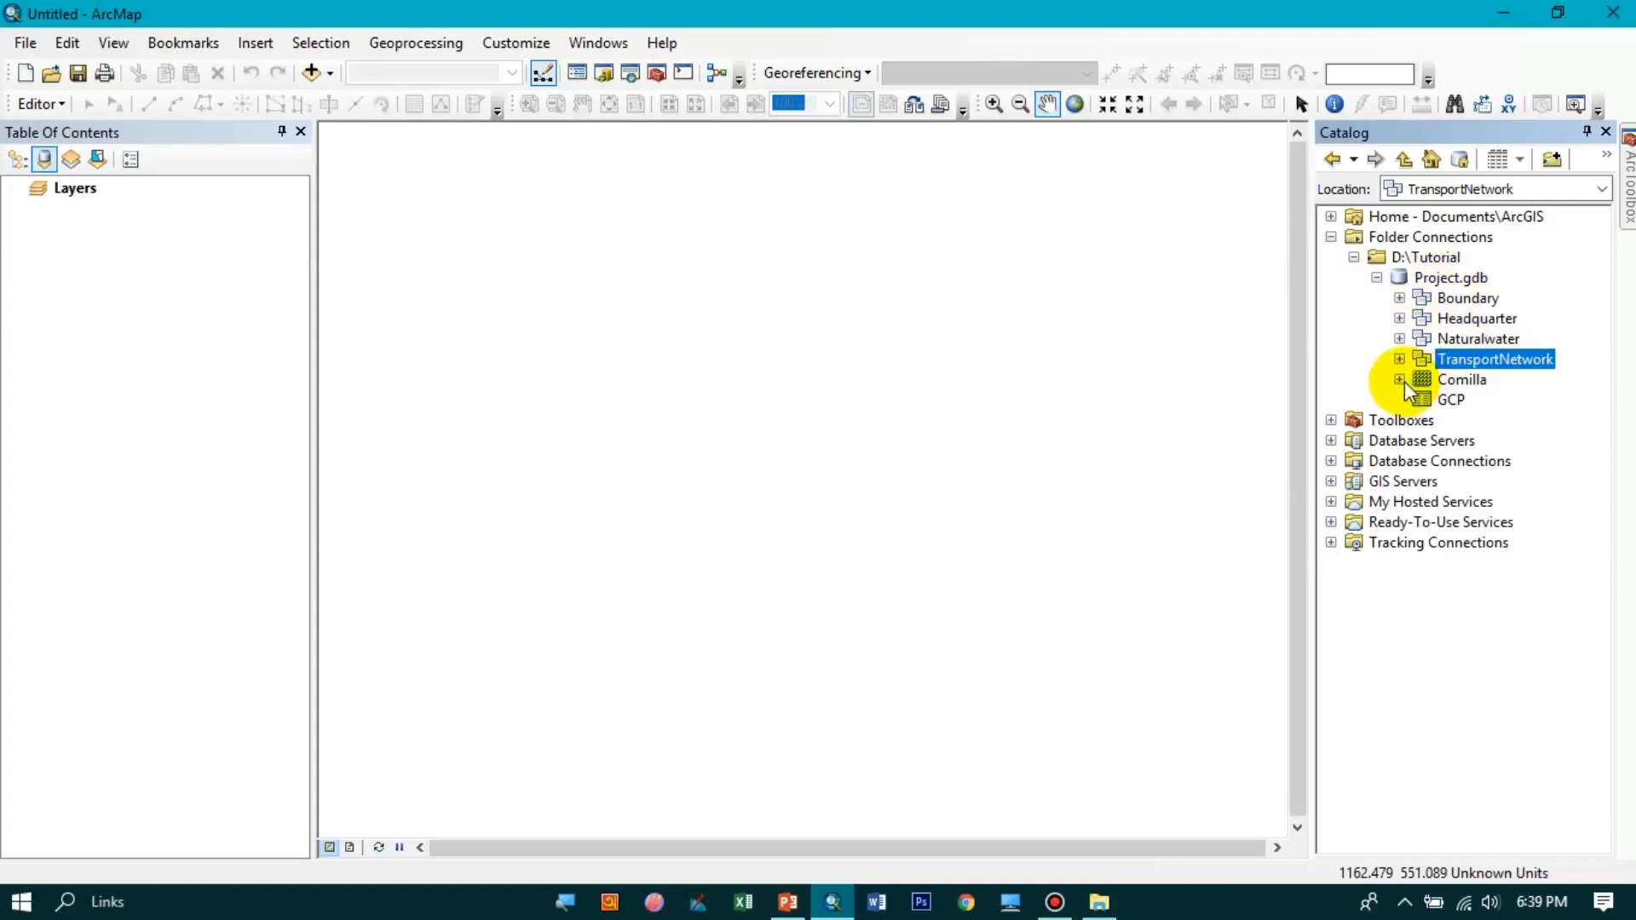
pyautogui.click(1453, 383)
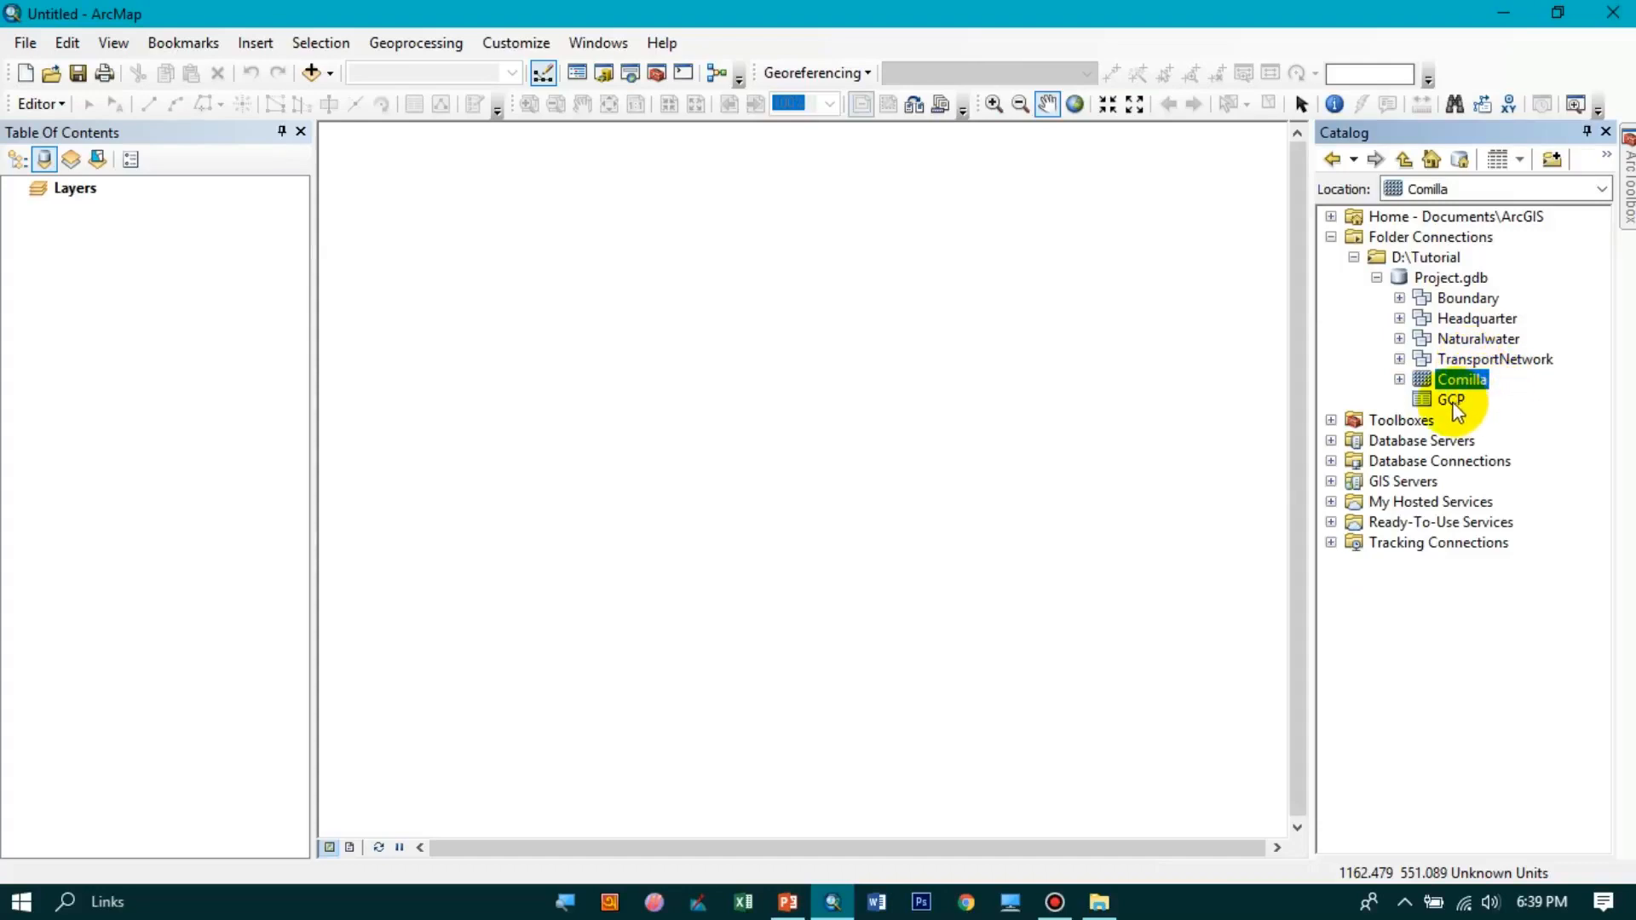
pyautogui.click(1453, 402)
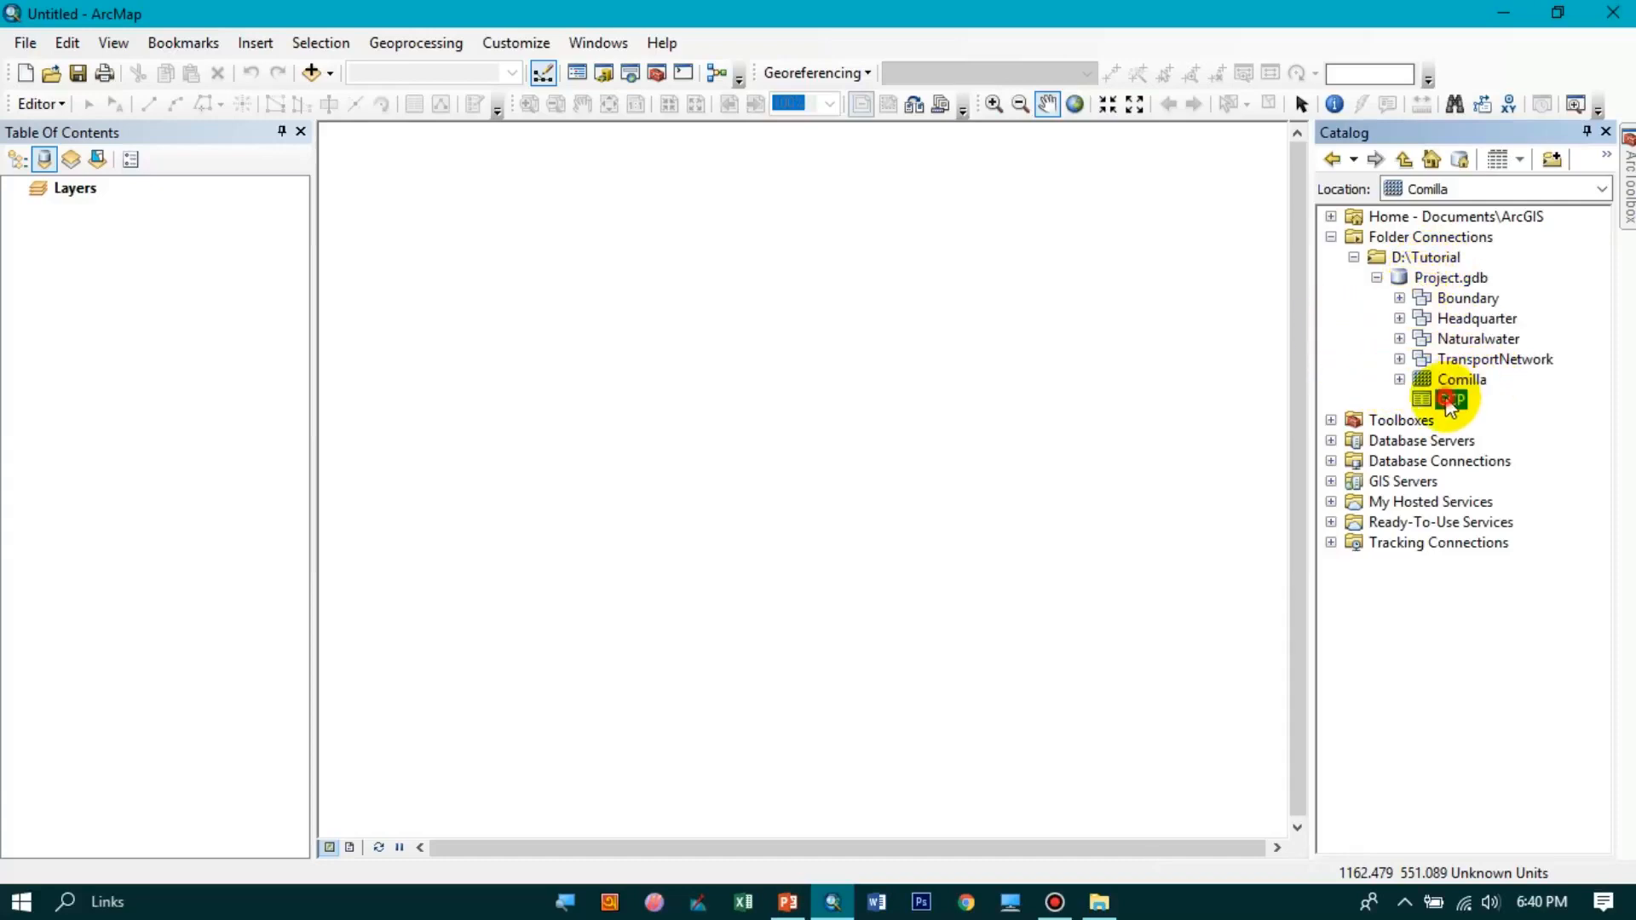
pyautogui.click(1449, 401)
pyautogui.click(1458, 380)
pyautogui.click(1457, 399)
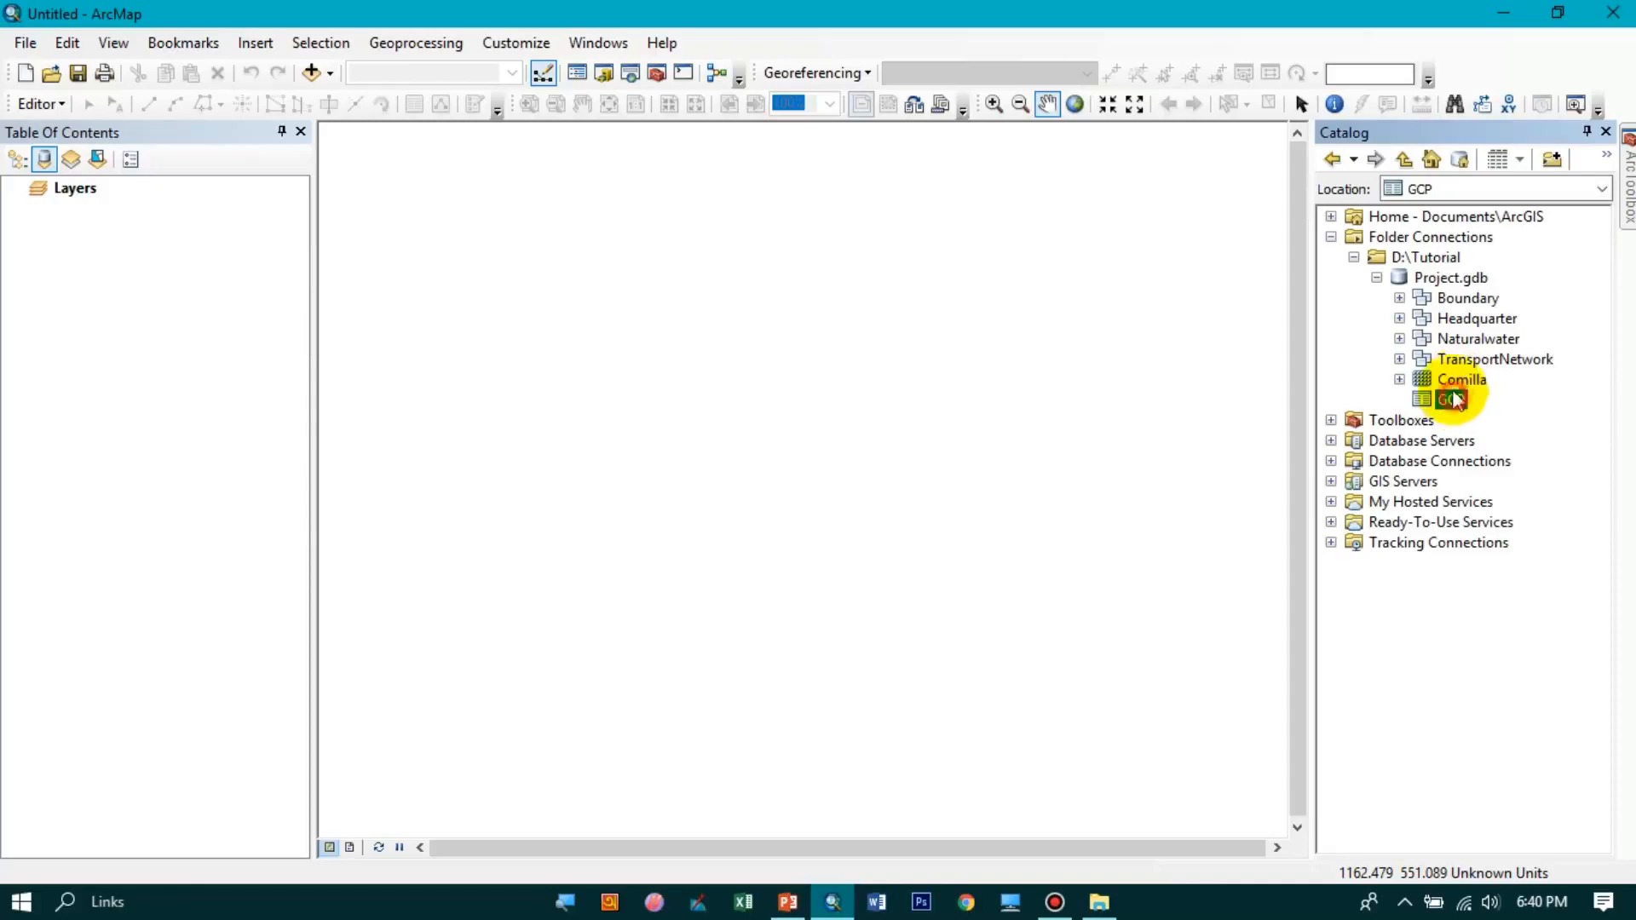
pyautogui.click(1459, 381)
pyautogui.click(1458, 397)
# - Add the Comilla raster and the GCP table from Project.gdb to the map, accepting the missing spatial reference
pyautogui.click(1459, 380)
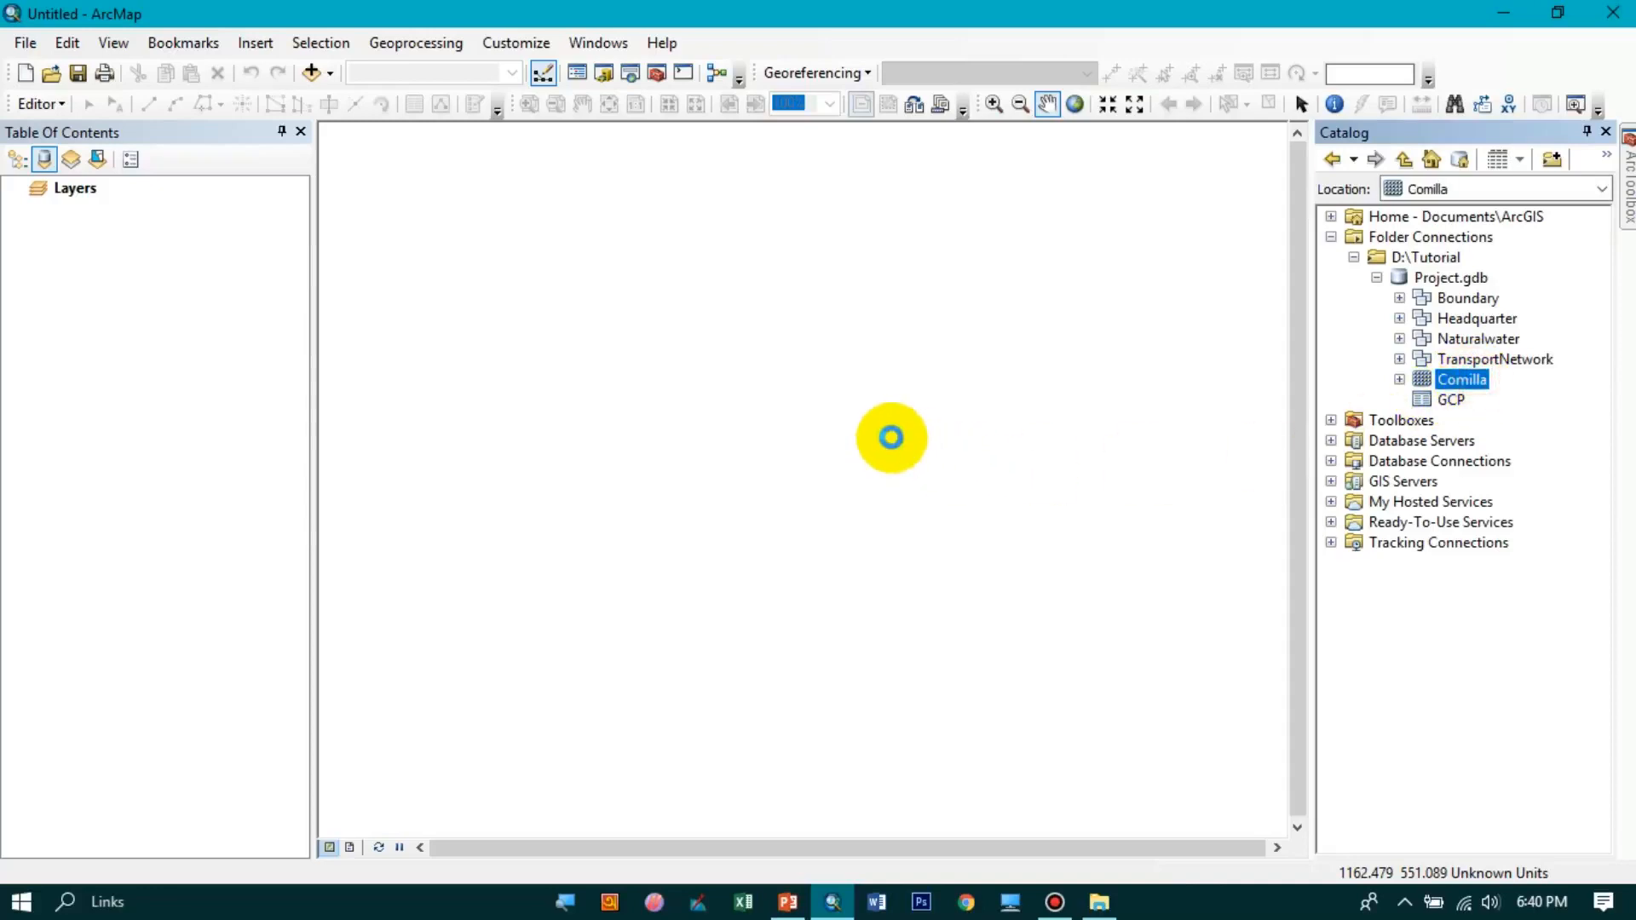
pyautogui.moveTo(892, 437); pyautogui.dragTo(892, 435)
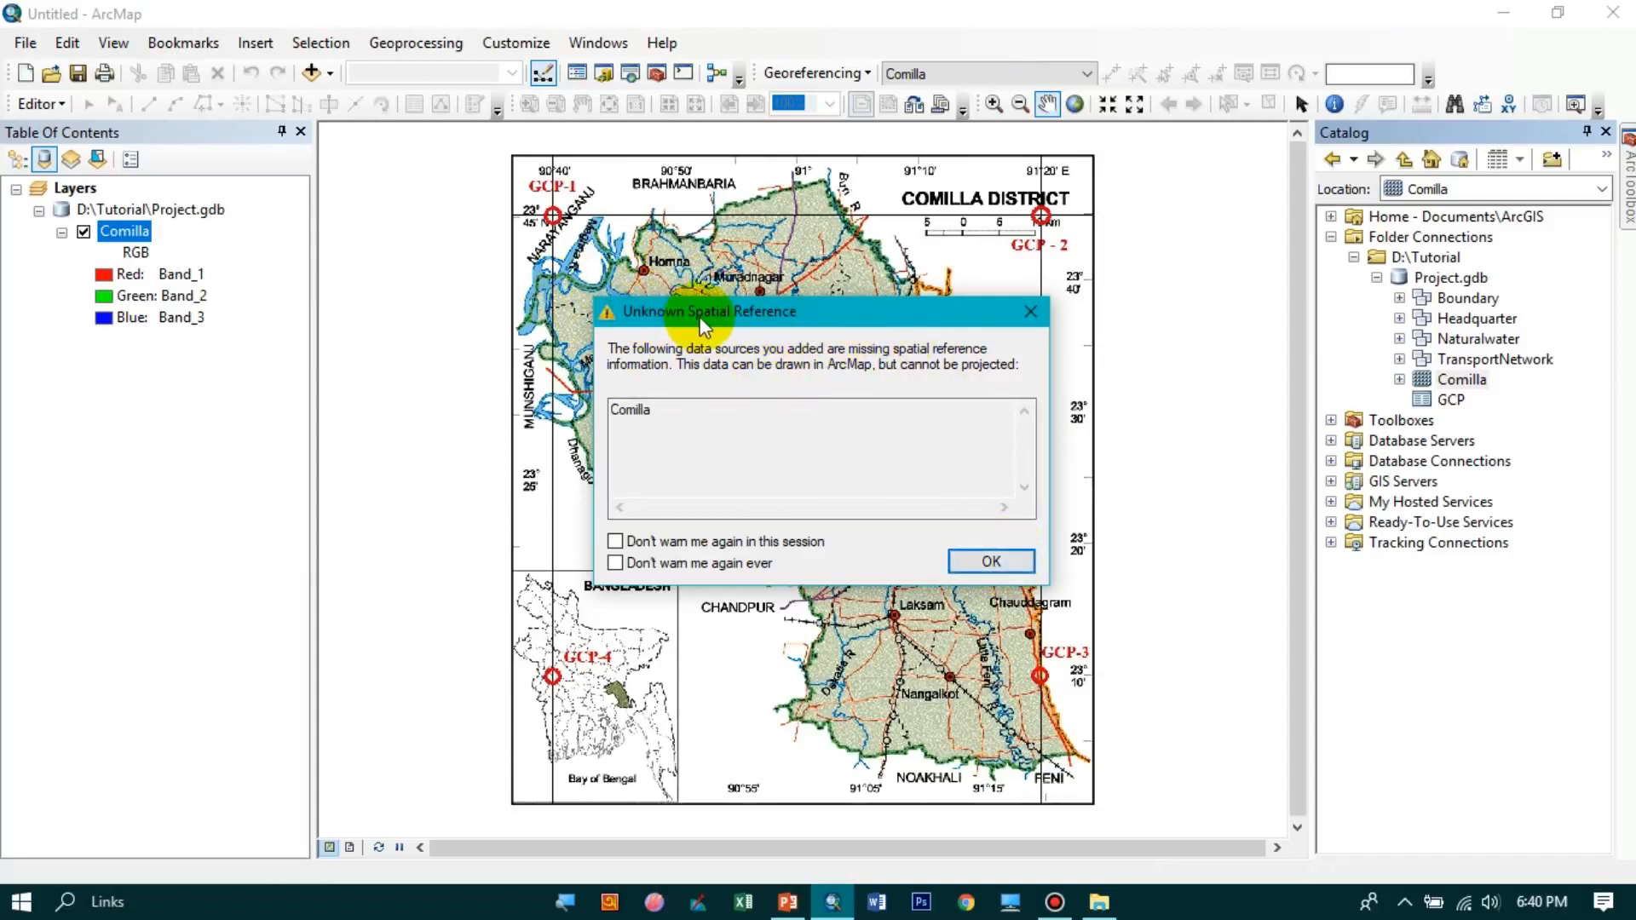
pyautogui.click(991, 561)
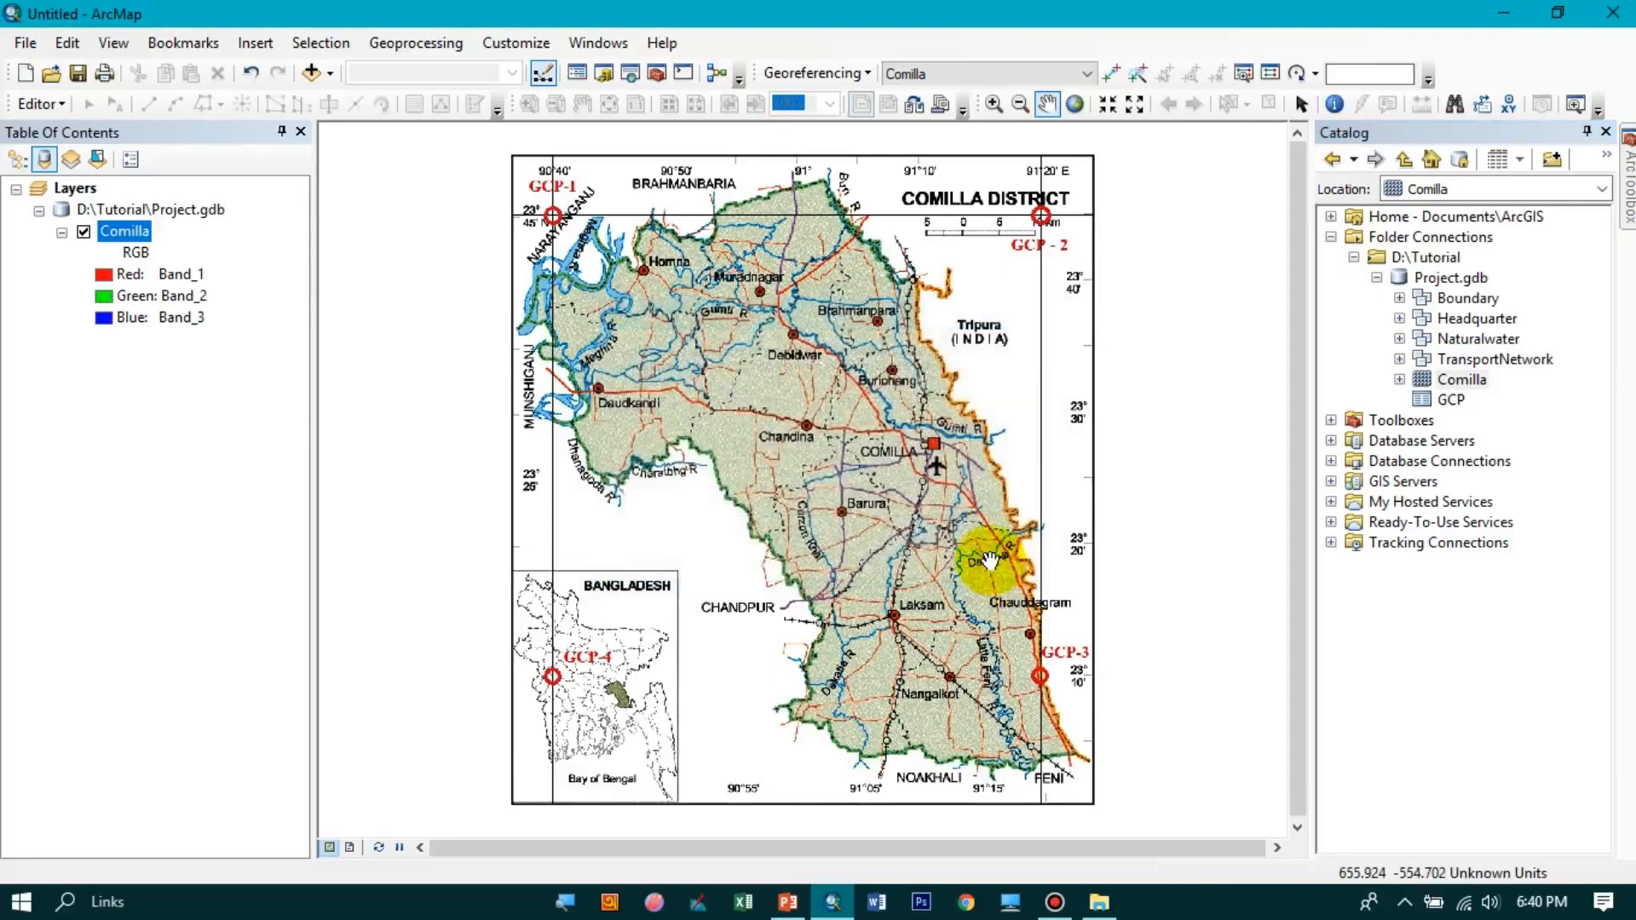
pyautogui.click(1450, 401)
pyautogui.moveTo(1457, 412); pyautogui.dragTo(811, 427)
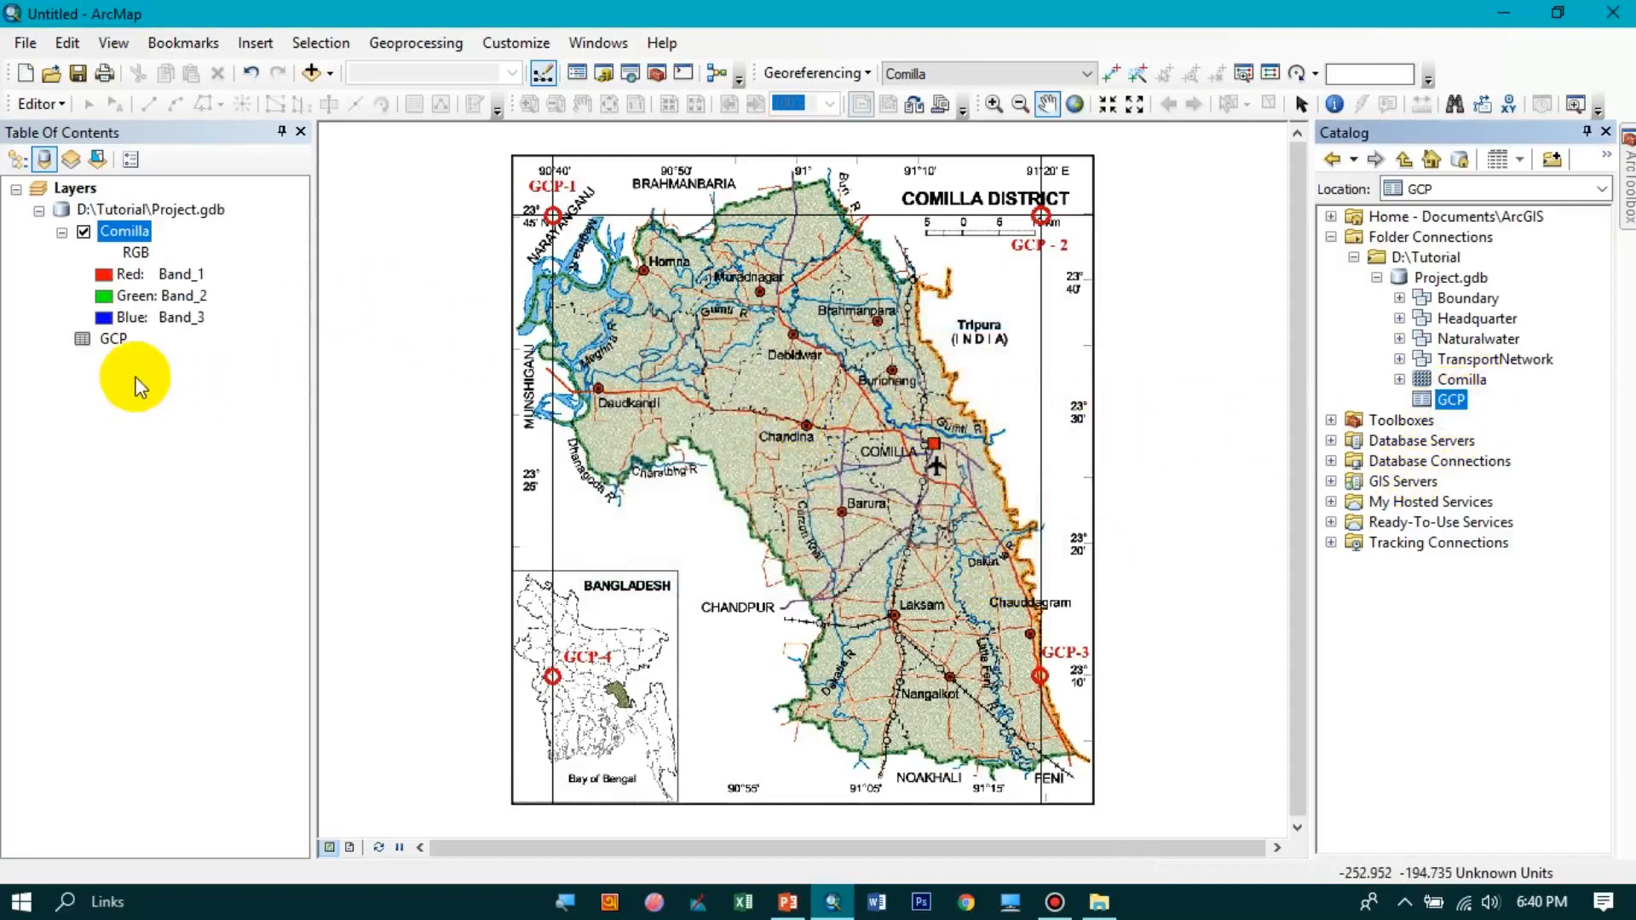
pyautogui.click(110, 340)
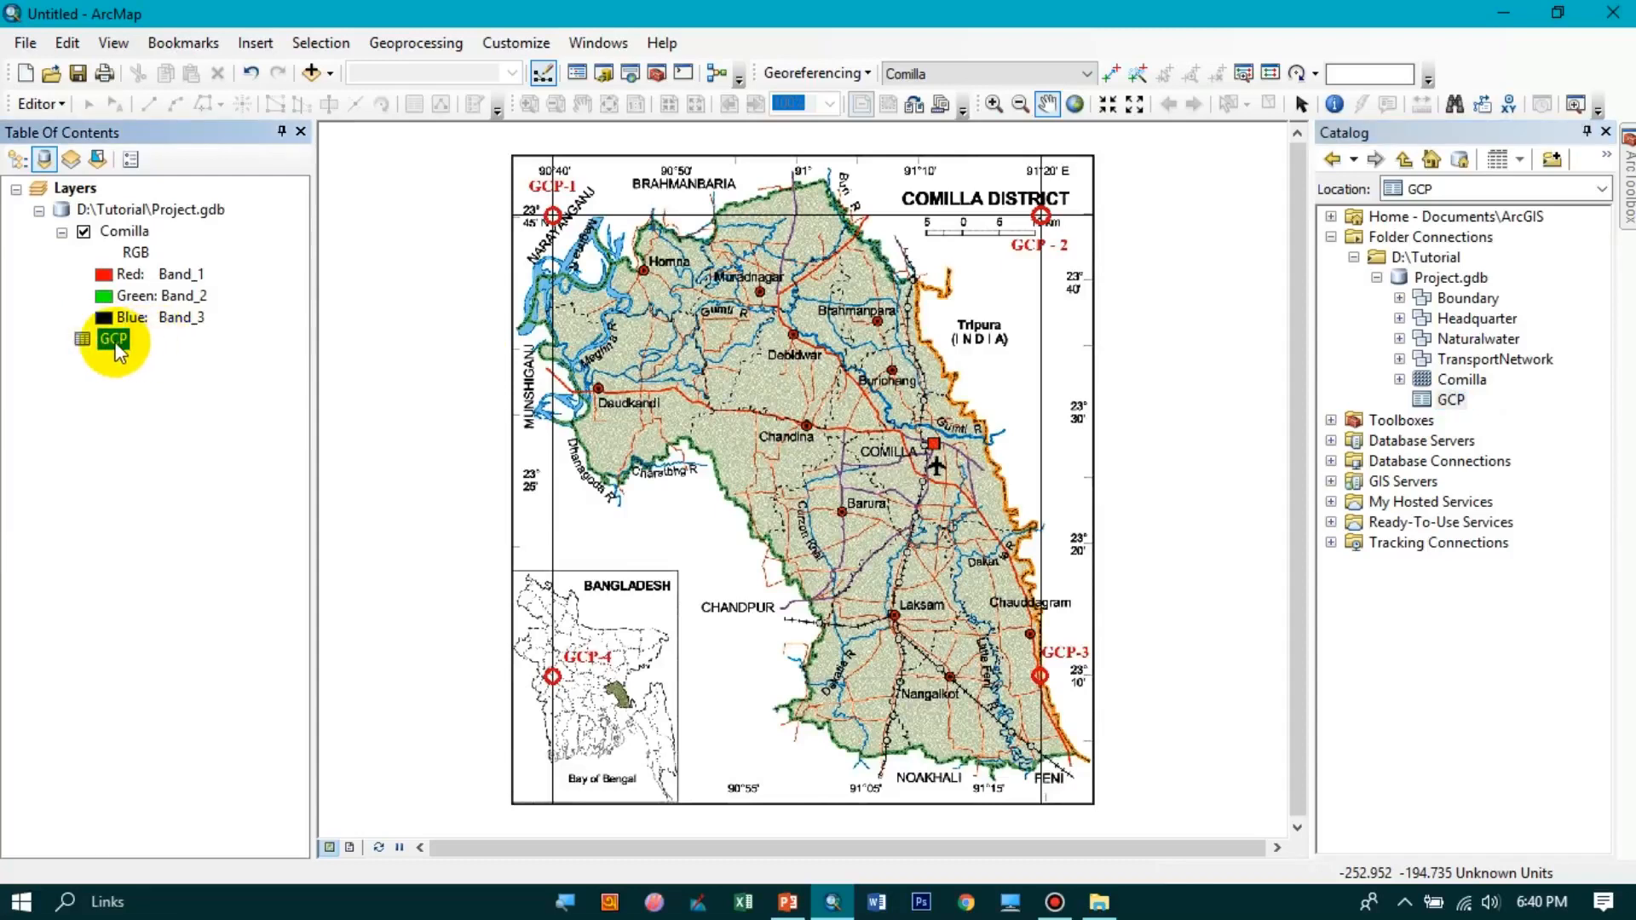
pyautogui.rightClick(115, 341)
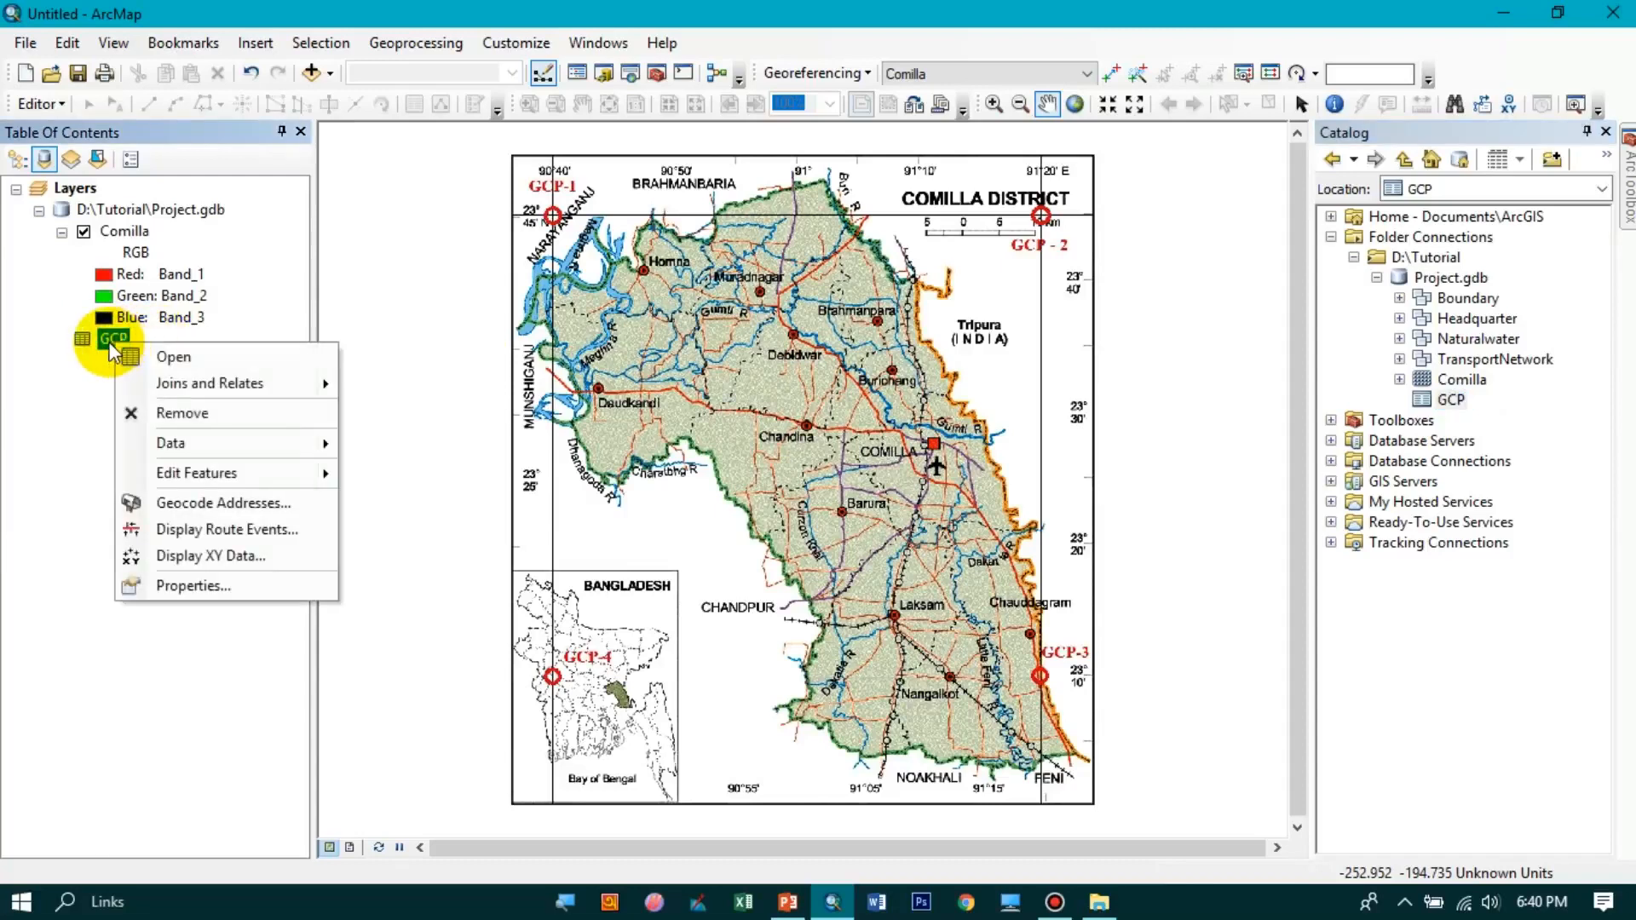
pyautogui.press('Escape')
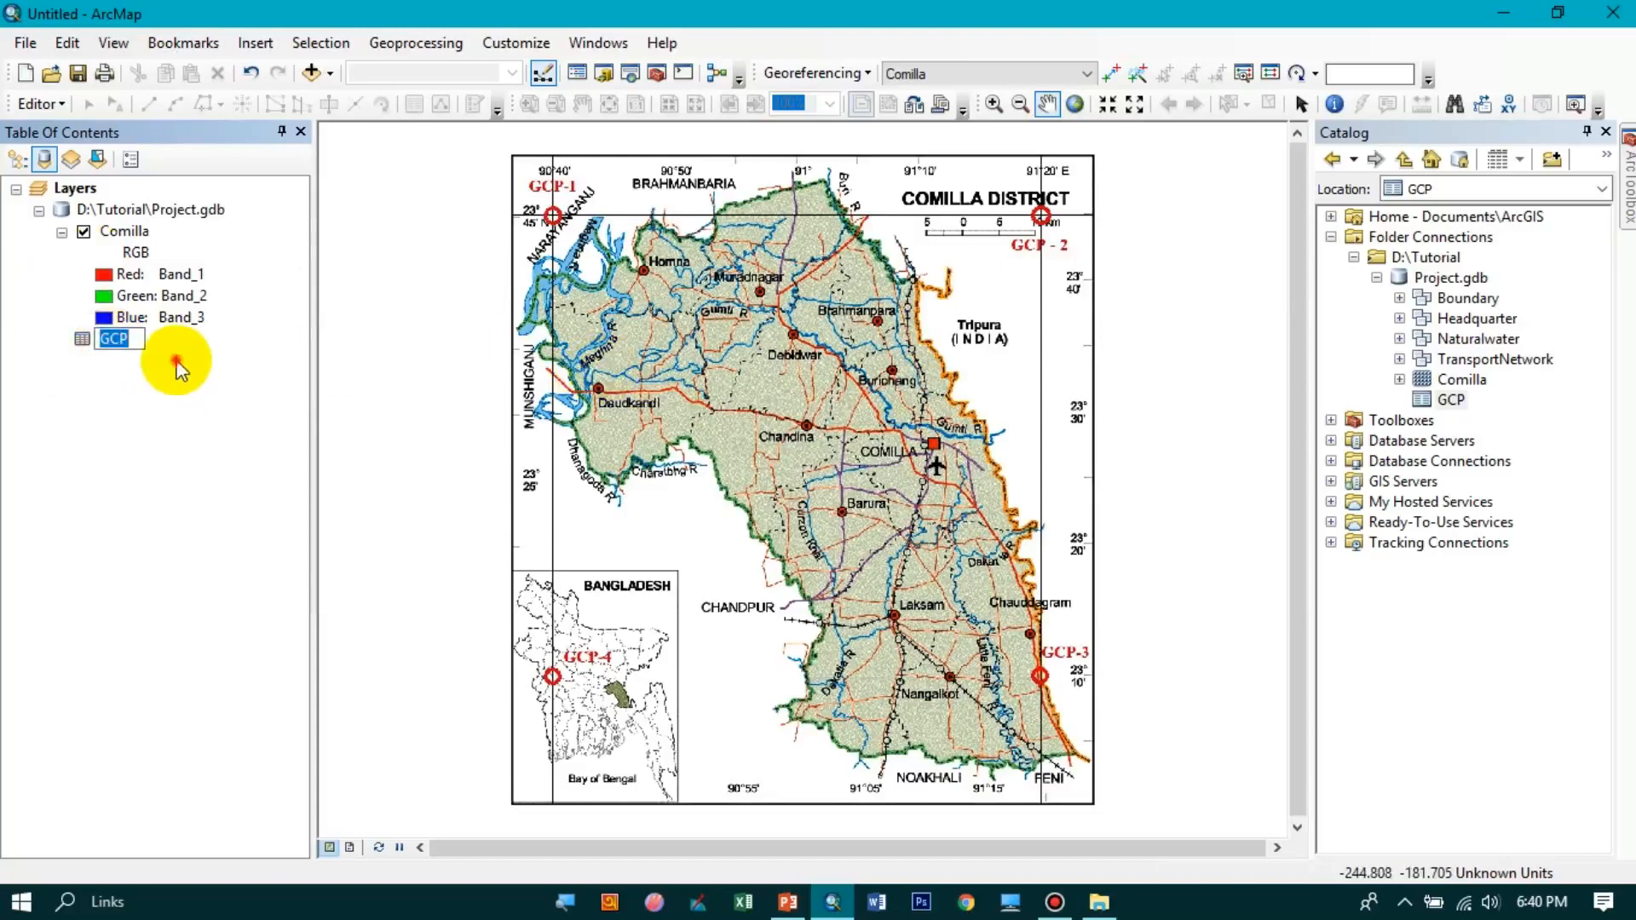
pyautogui.click(101, 341)
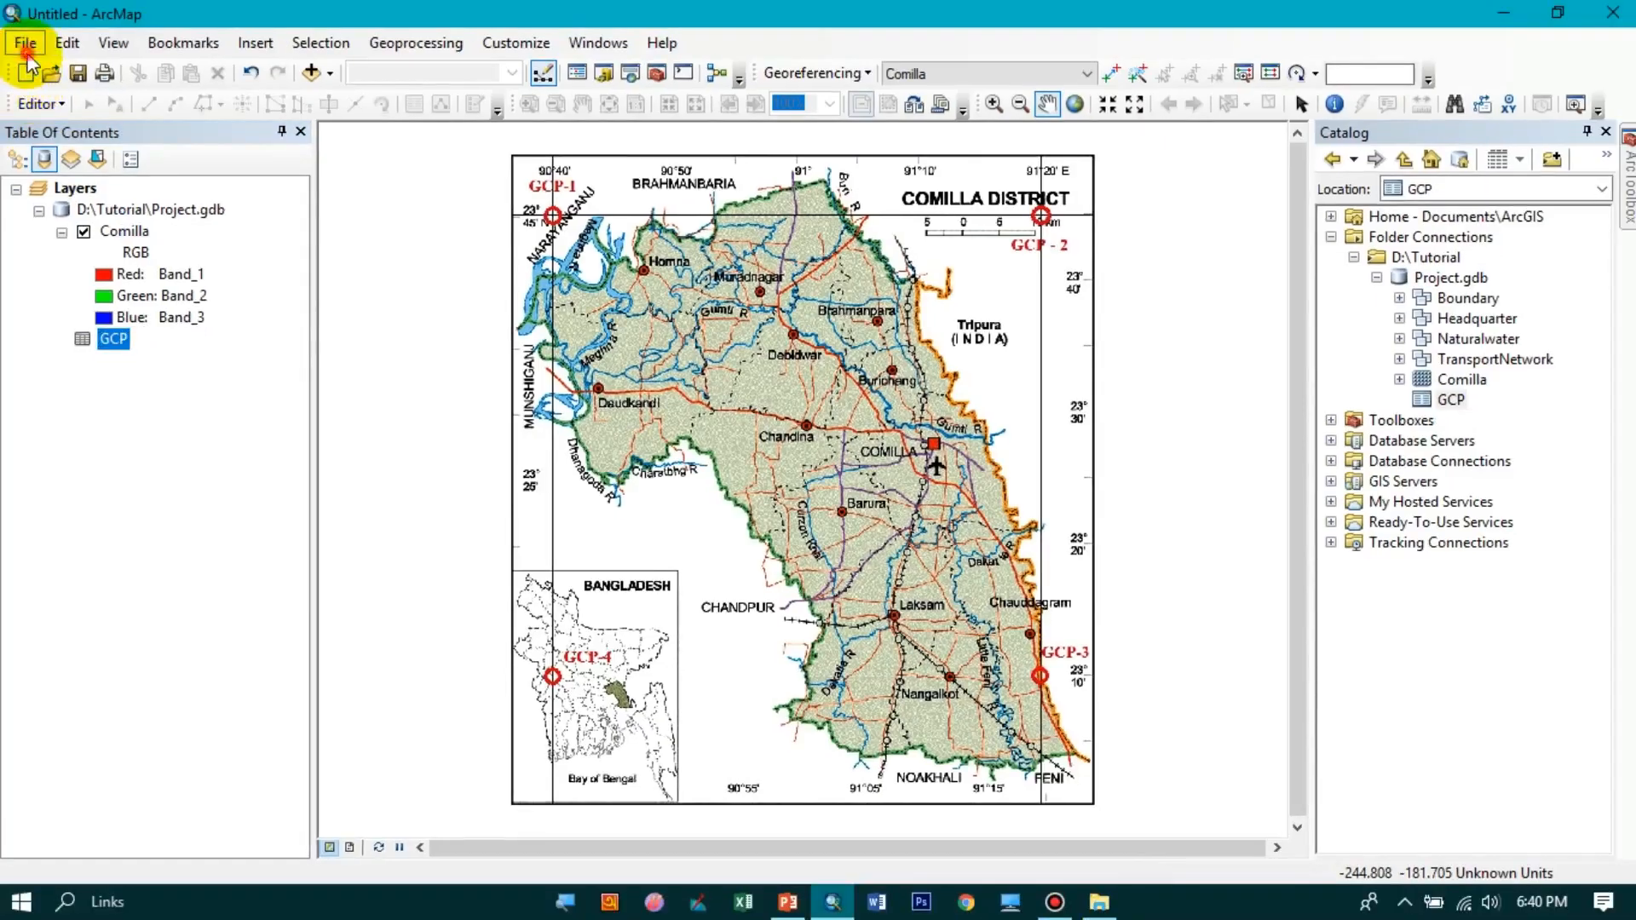
# - Start adding XY data from the GCP table, with X_DD as the X field and Y_DD as the Y field
pyautogui.click(25, 43)
pyautogui.moveTo(222, 248)
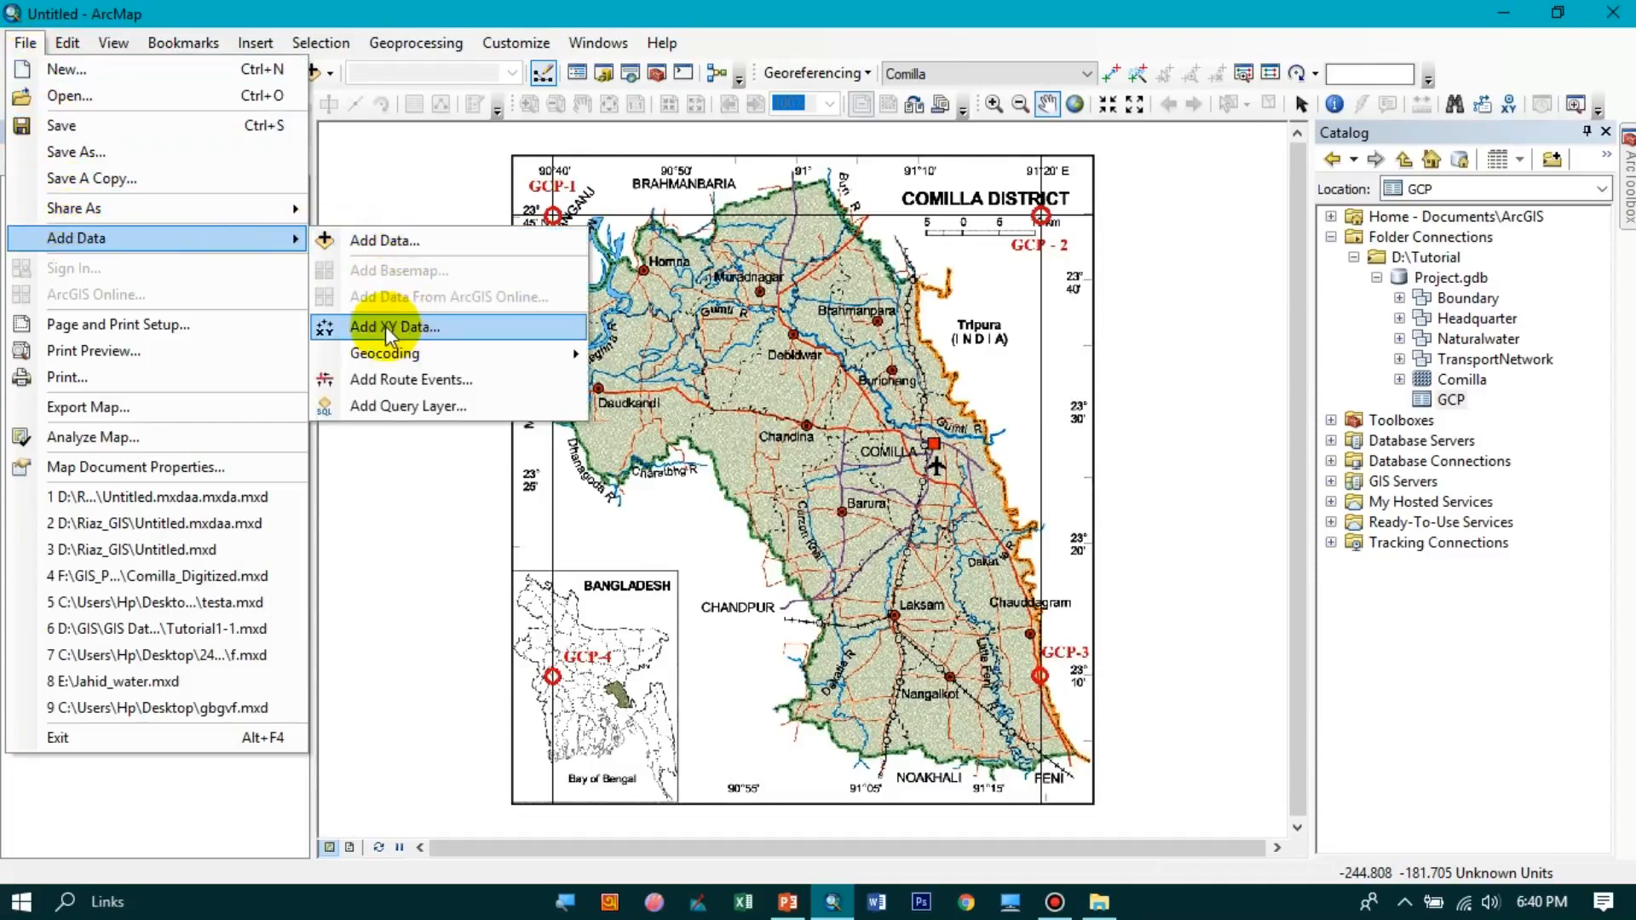
pyautogui.click(543, 327)
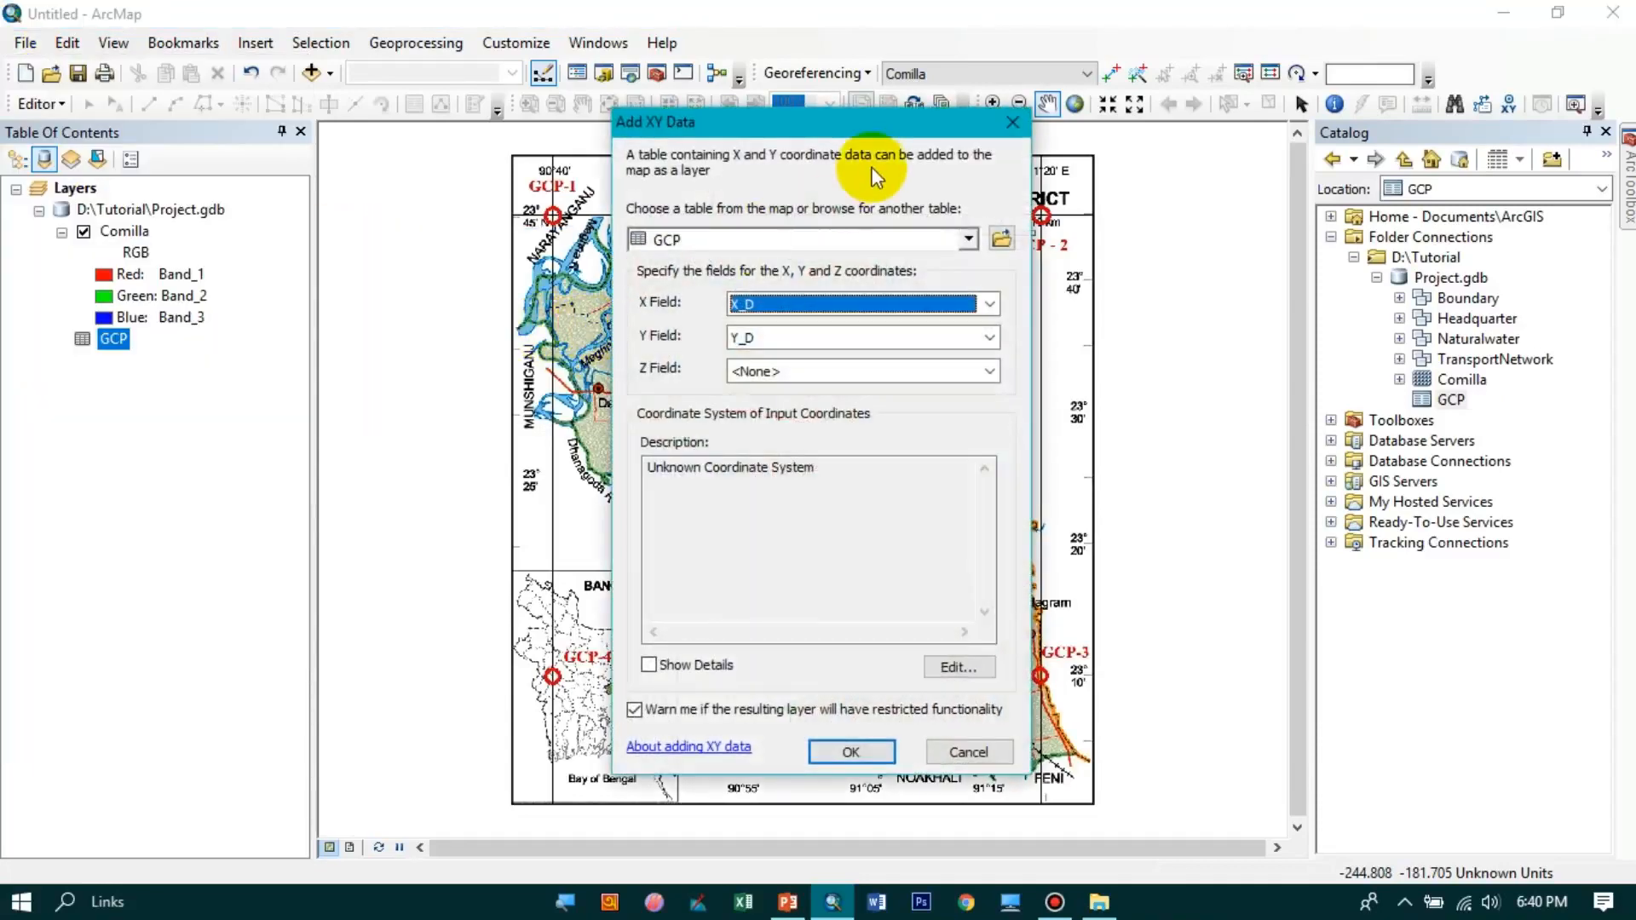
pyautogui.moveTo(808, 119); pyautogui.dragTo(844, 97)
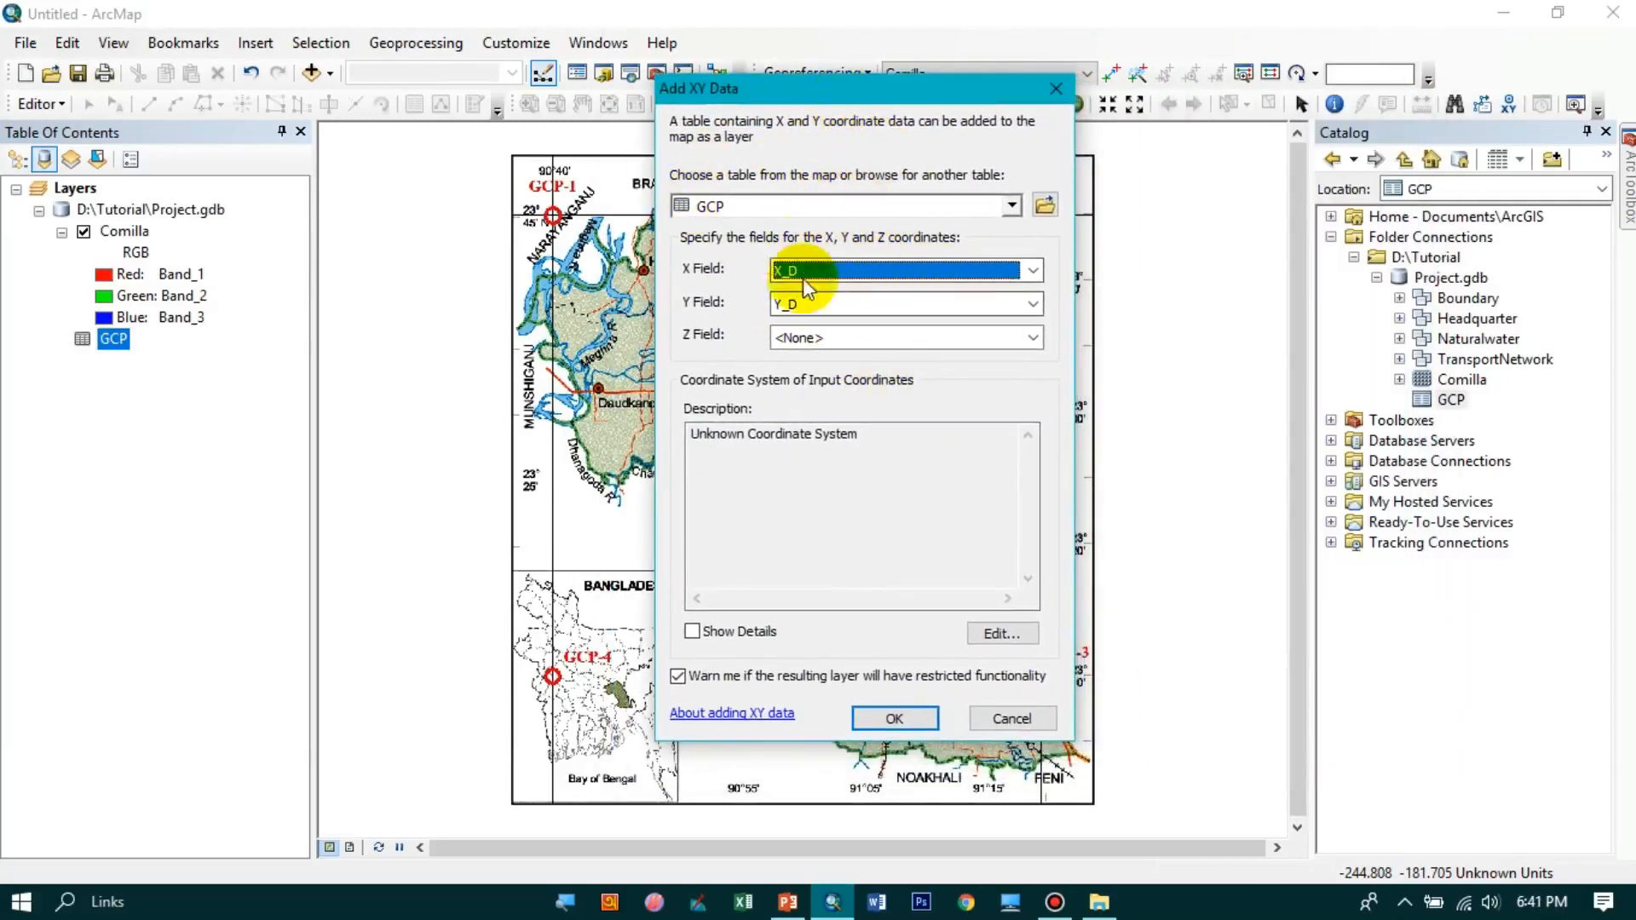
pyautogui.click(1013, 207)
pyautogui.click(1014, 205)
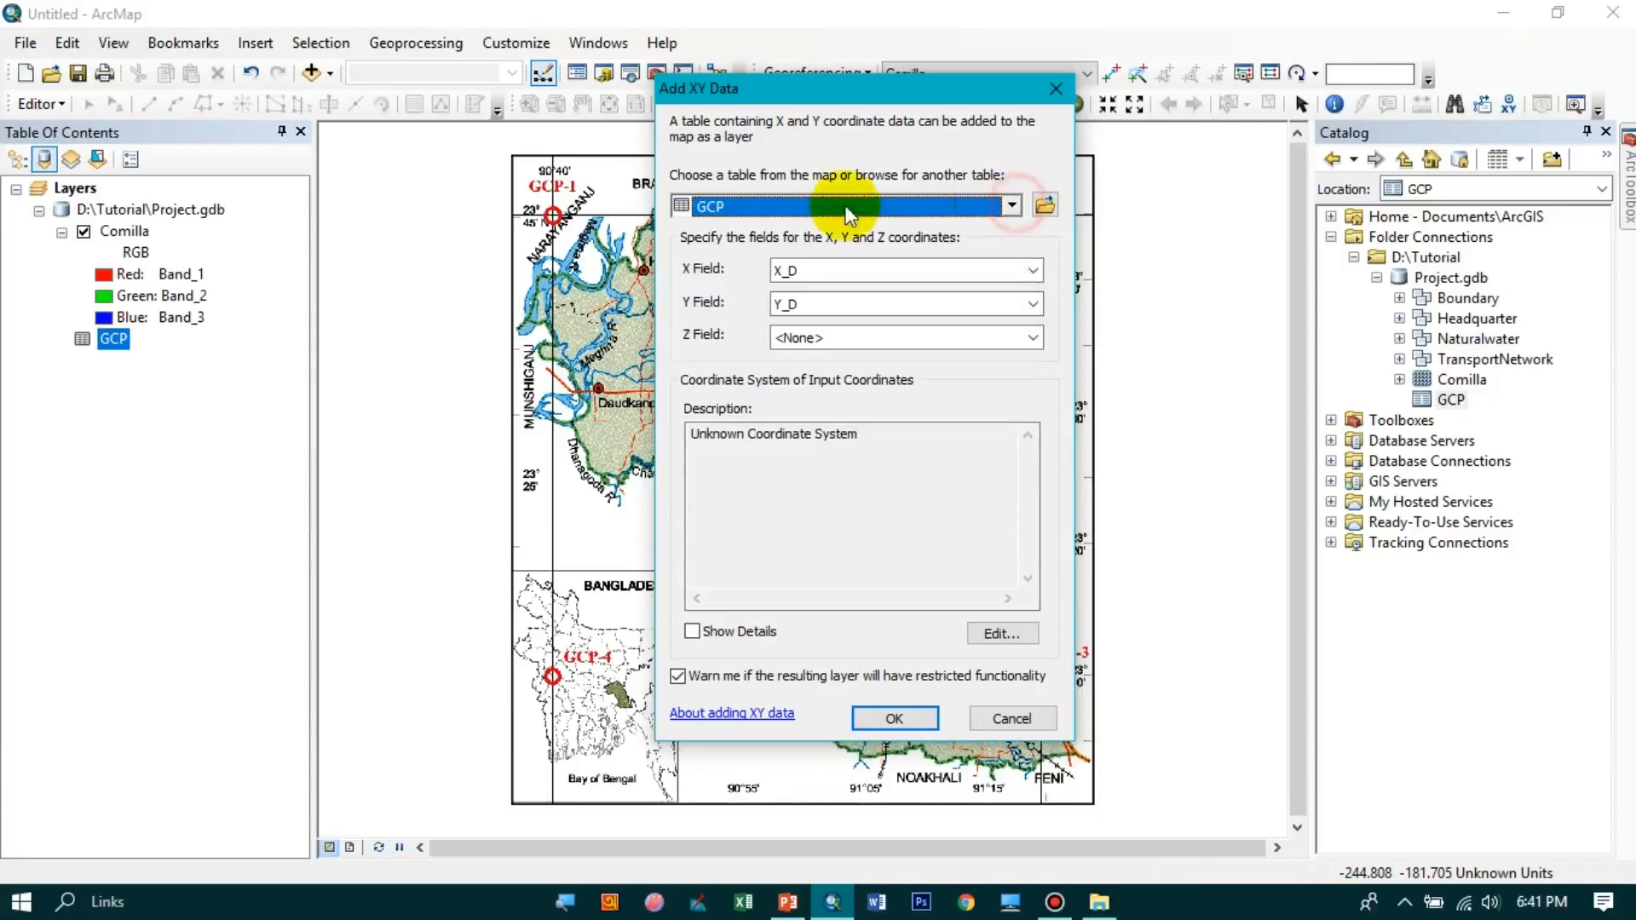
pyautogui.click(816, 269)
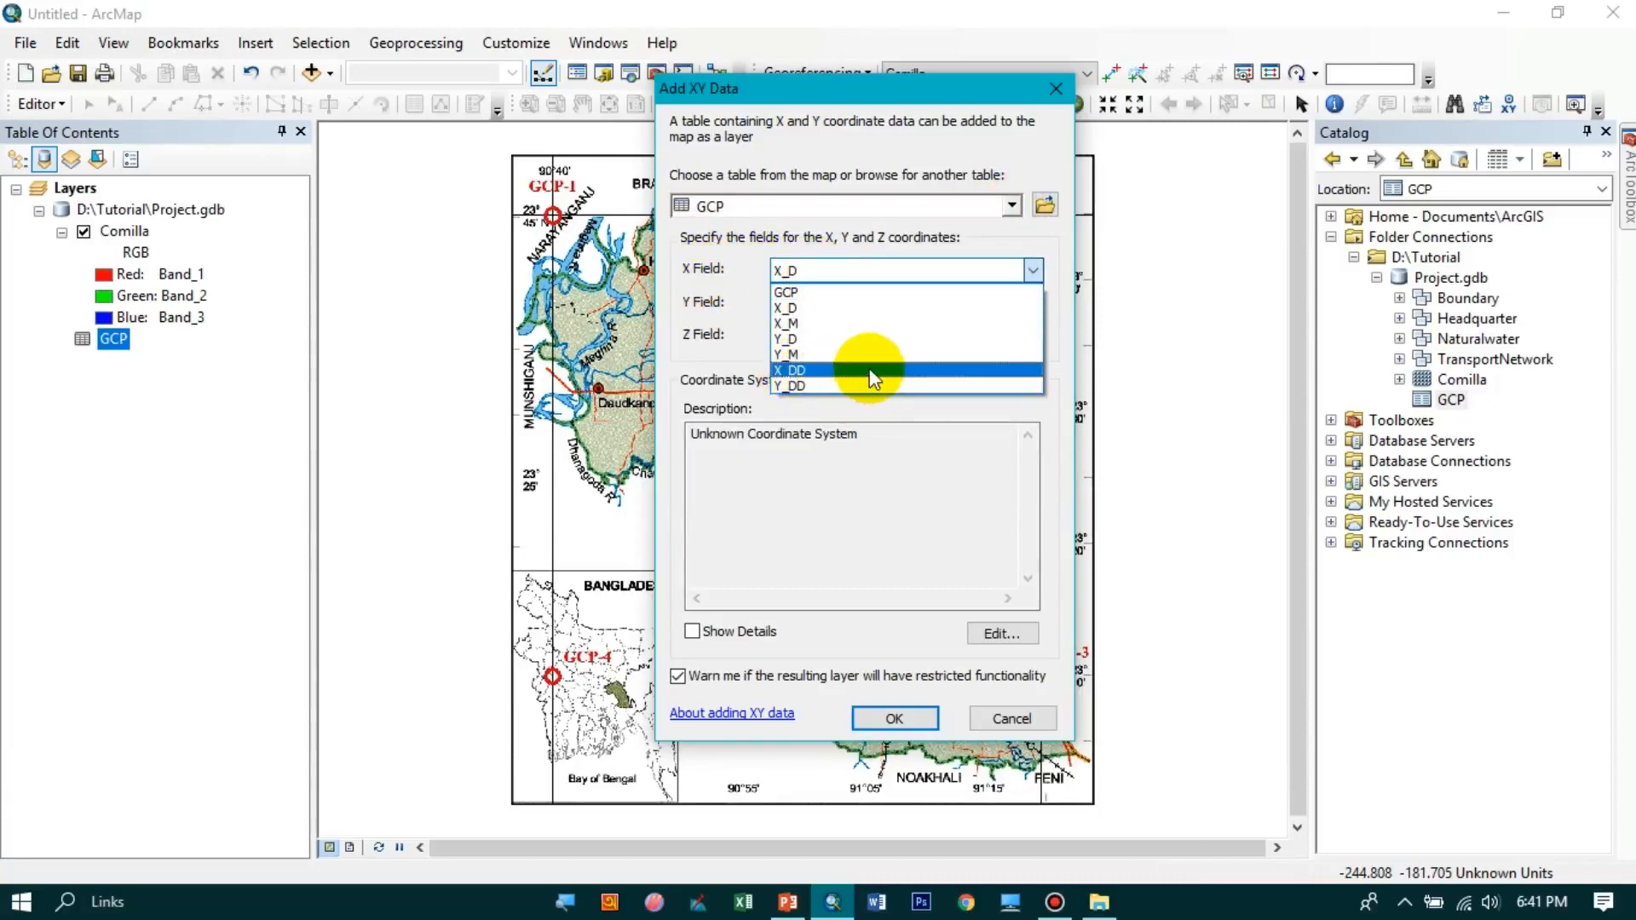
pyautogui.click(863, 371)
pyautogui.click(818, 303)
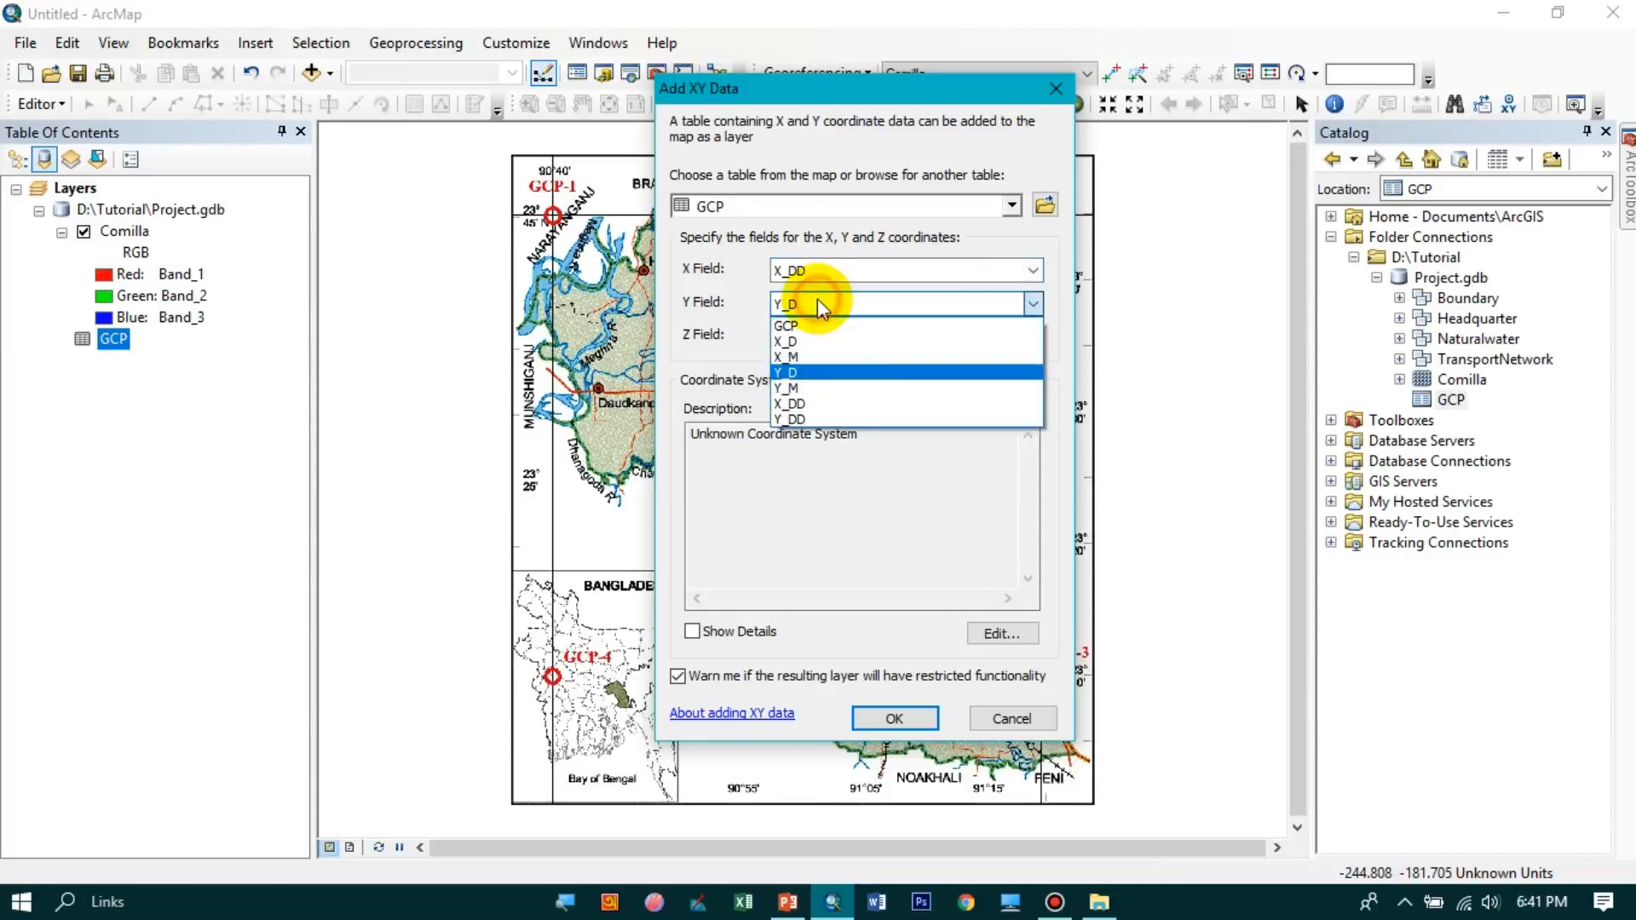
pyautogui.click(833, 419)
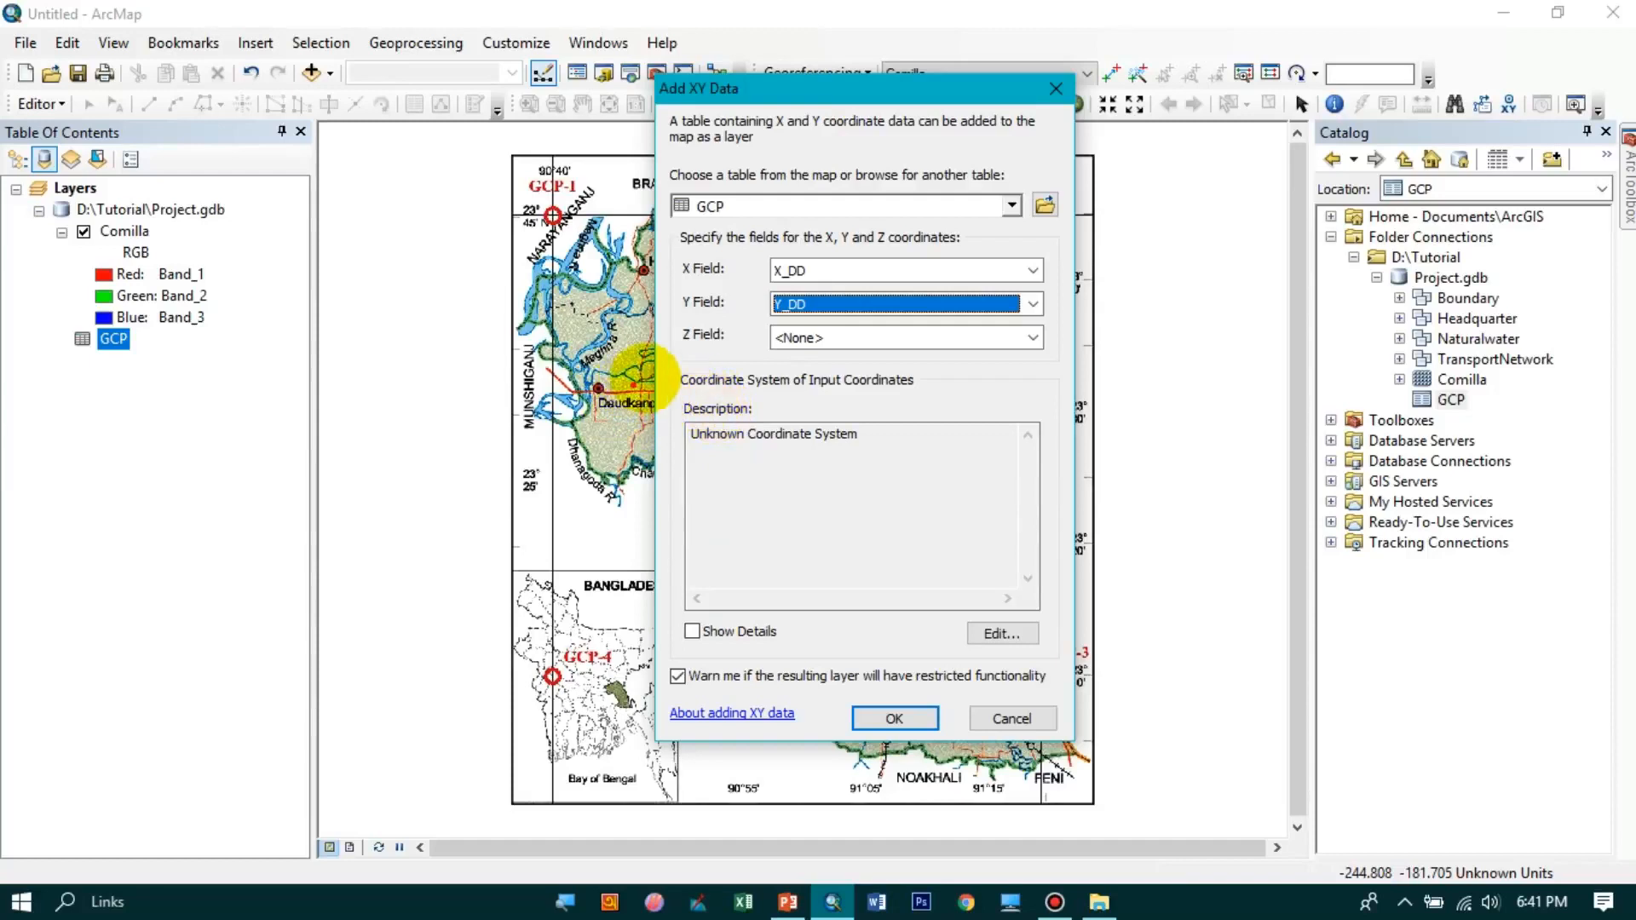
# - Assign the WGS 1984 geographic coordinate system to the input coordinates, show its details, and create the GCP point layer
pyautogui.moveTo(670, 373)
pyautogui.mouseDown()
pyautogui.moveTo(959, 546)
pyautogui.moveTo(1055, 663)
pyautogui.mouseUp()
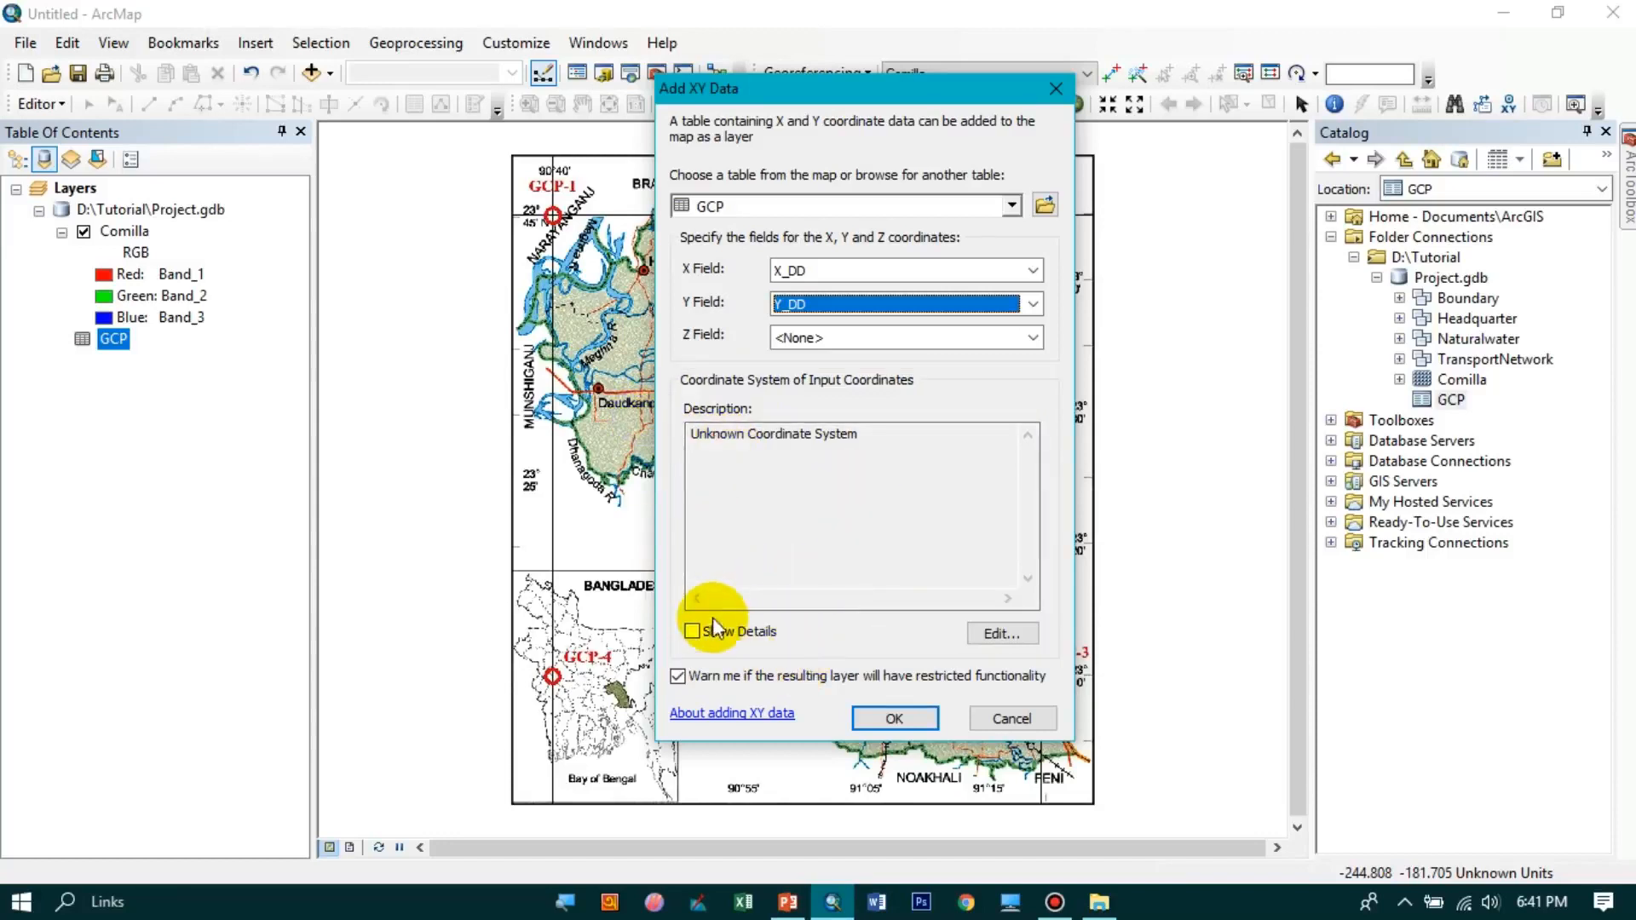
pyautogui.click(996, 632)
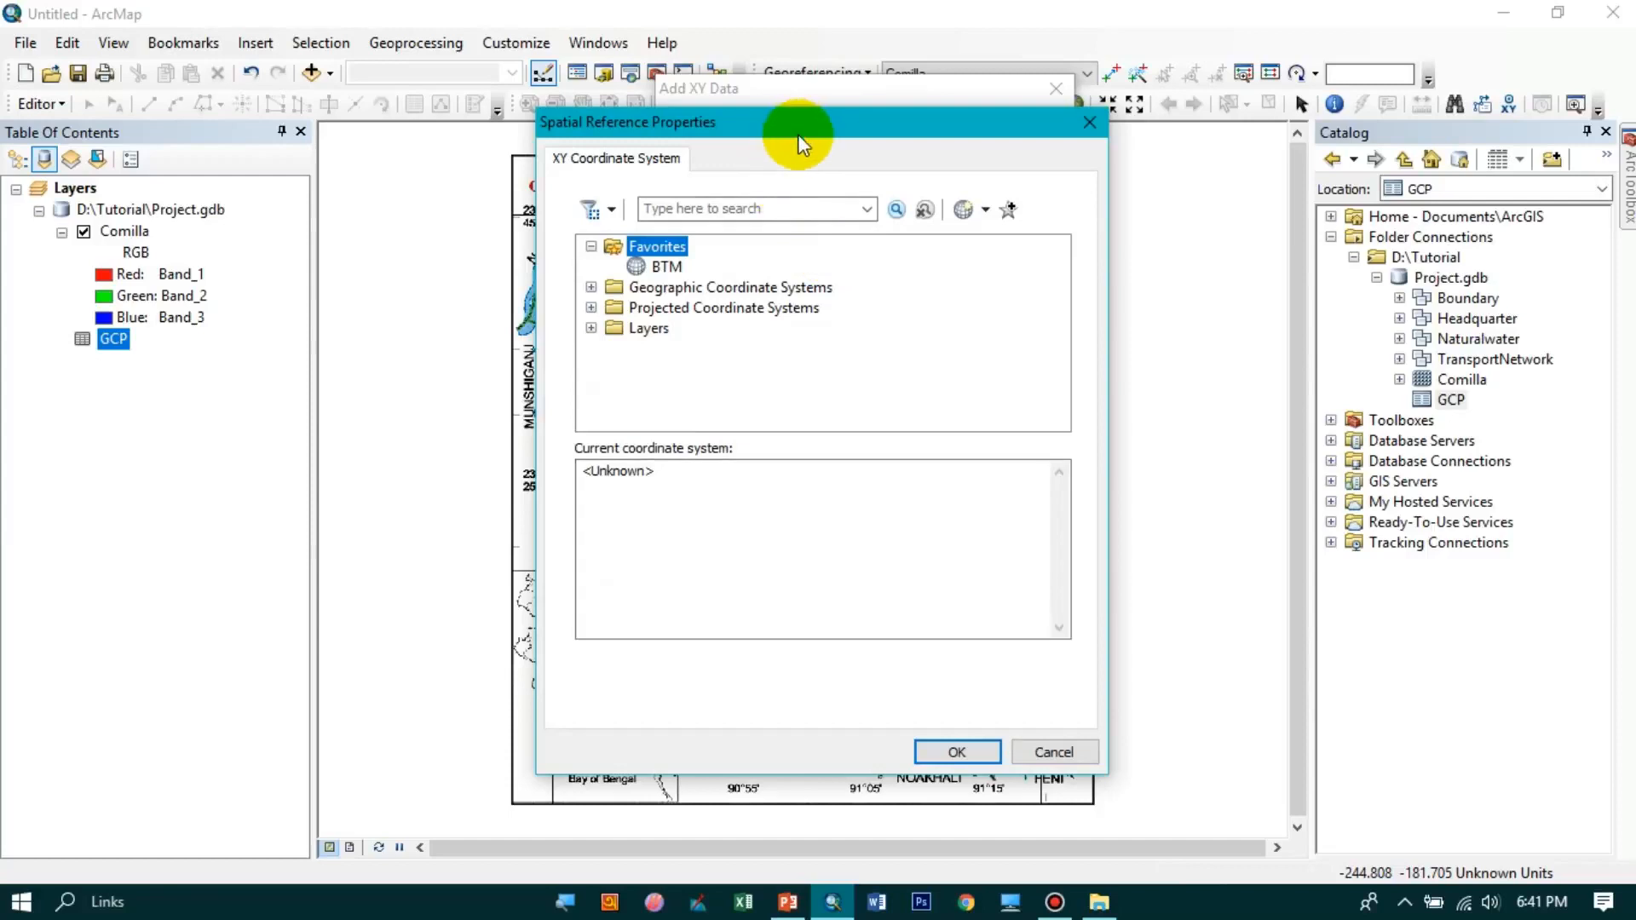
pyautogui.moveTo(798, 135); pyautogui.dragTo(910, 103)
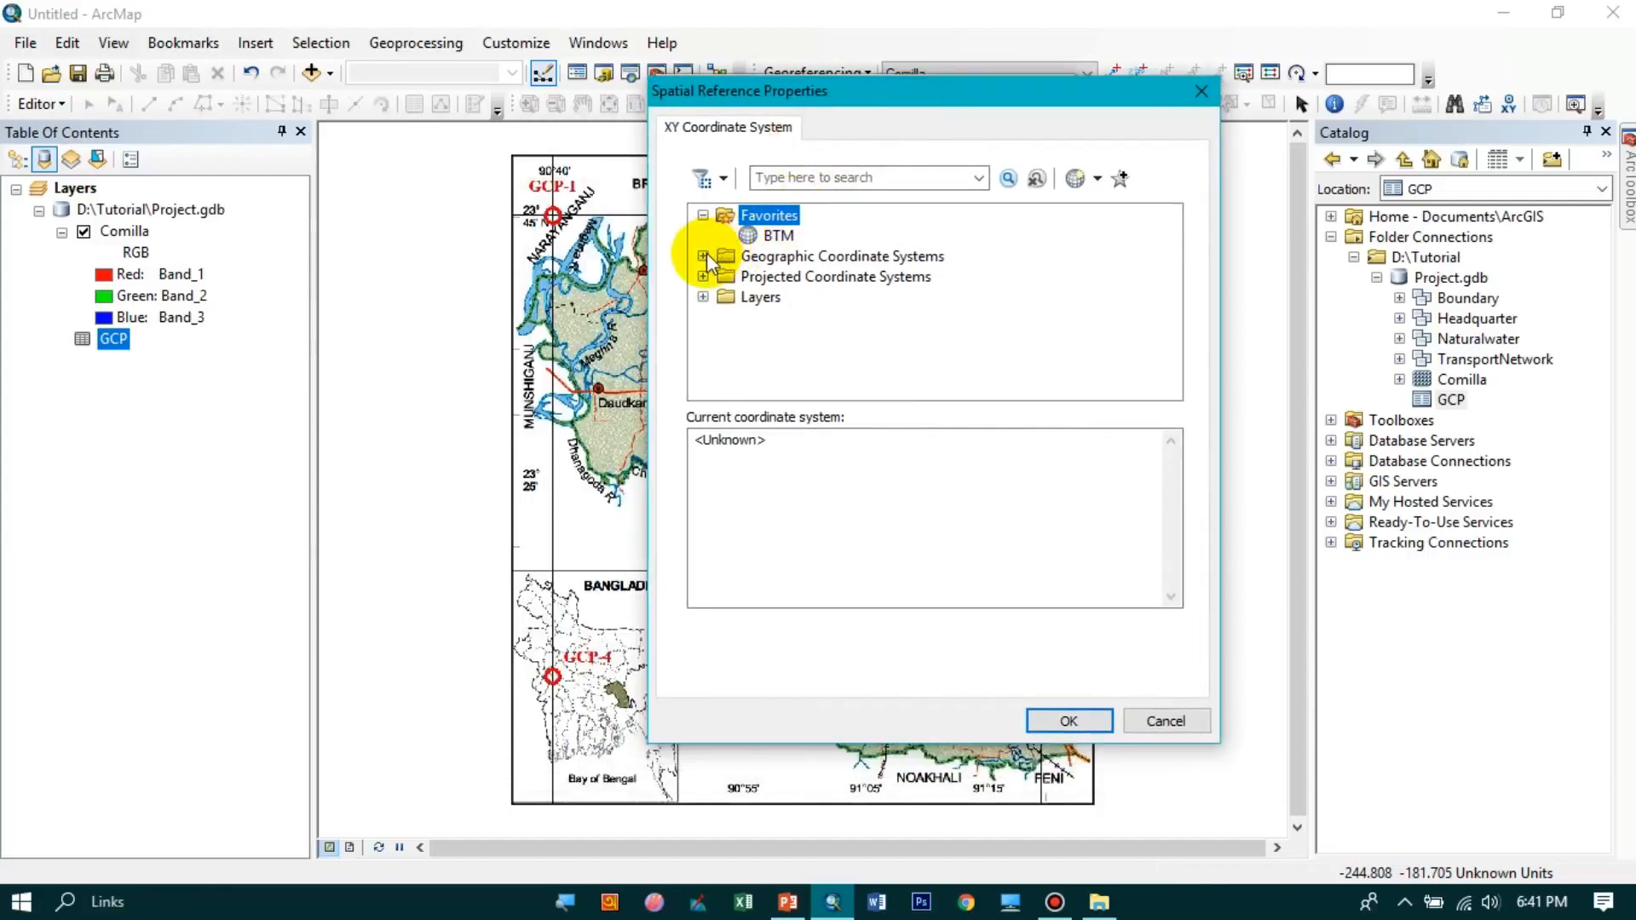
pyautogui.click(704, 256)
pyautogui.scroll(-3, 725, 365)
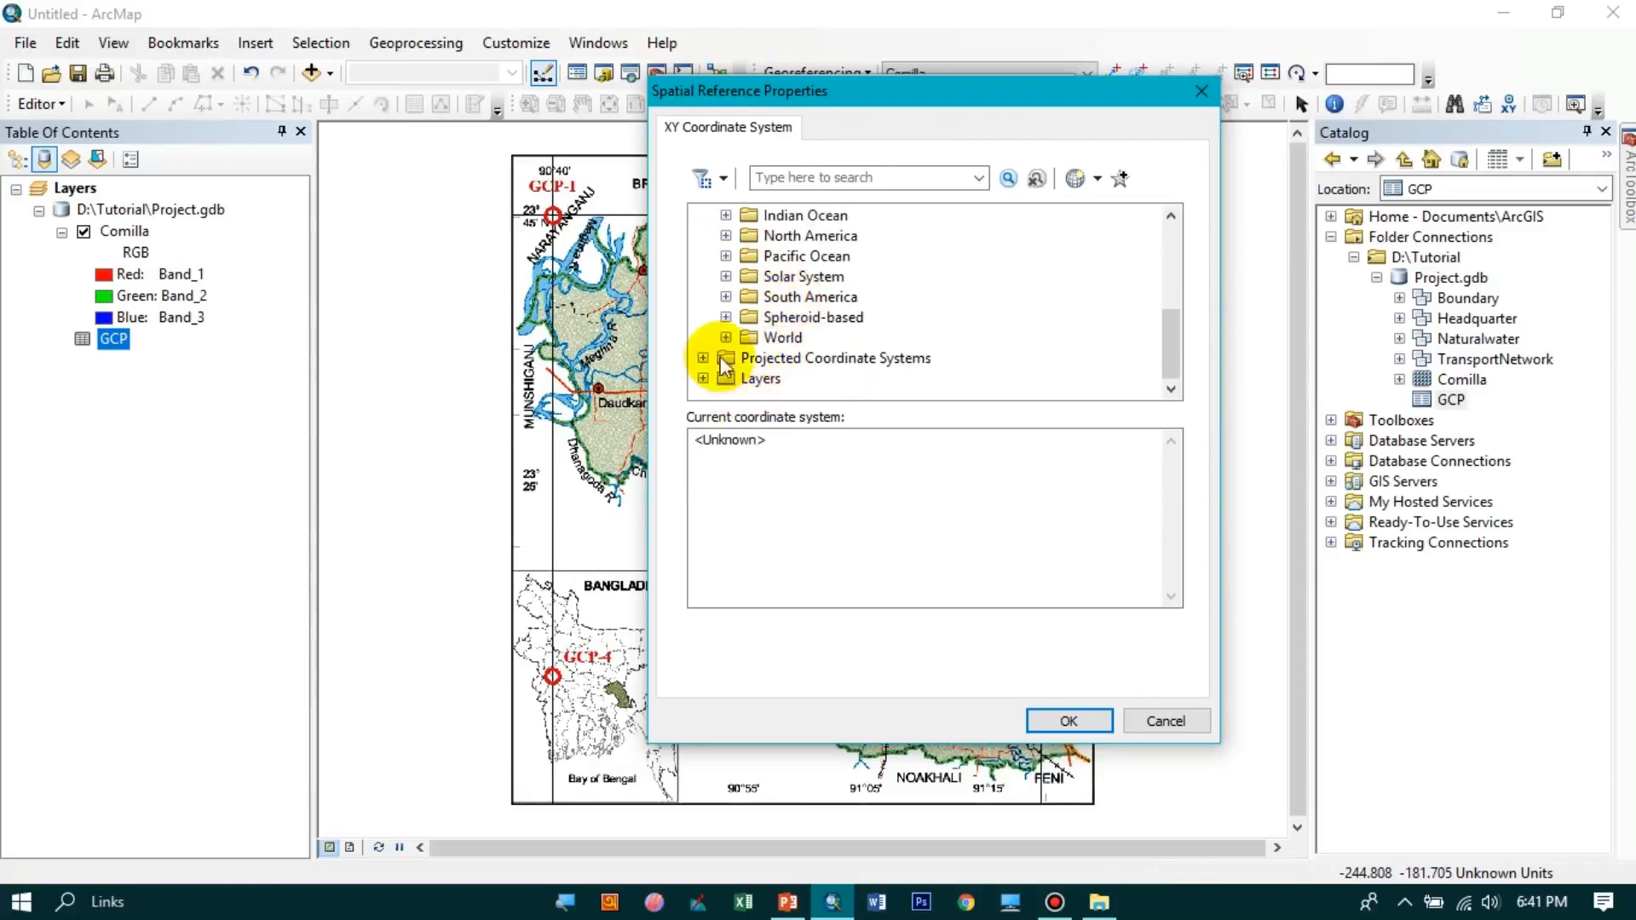
pyautogui.click(725, 338)
pyautogui.scroll(-4, 830, 364)
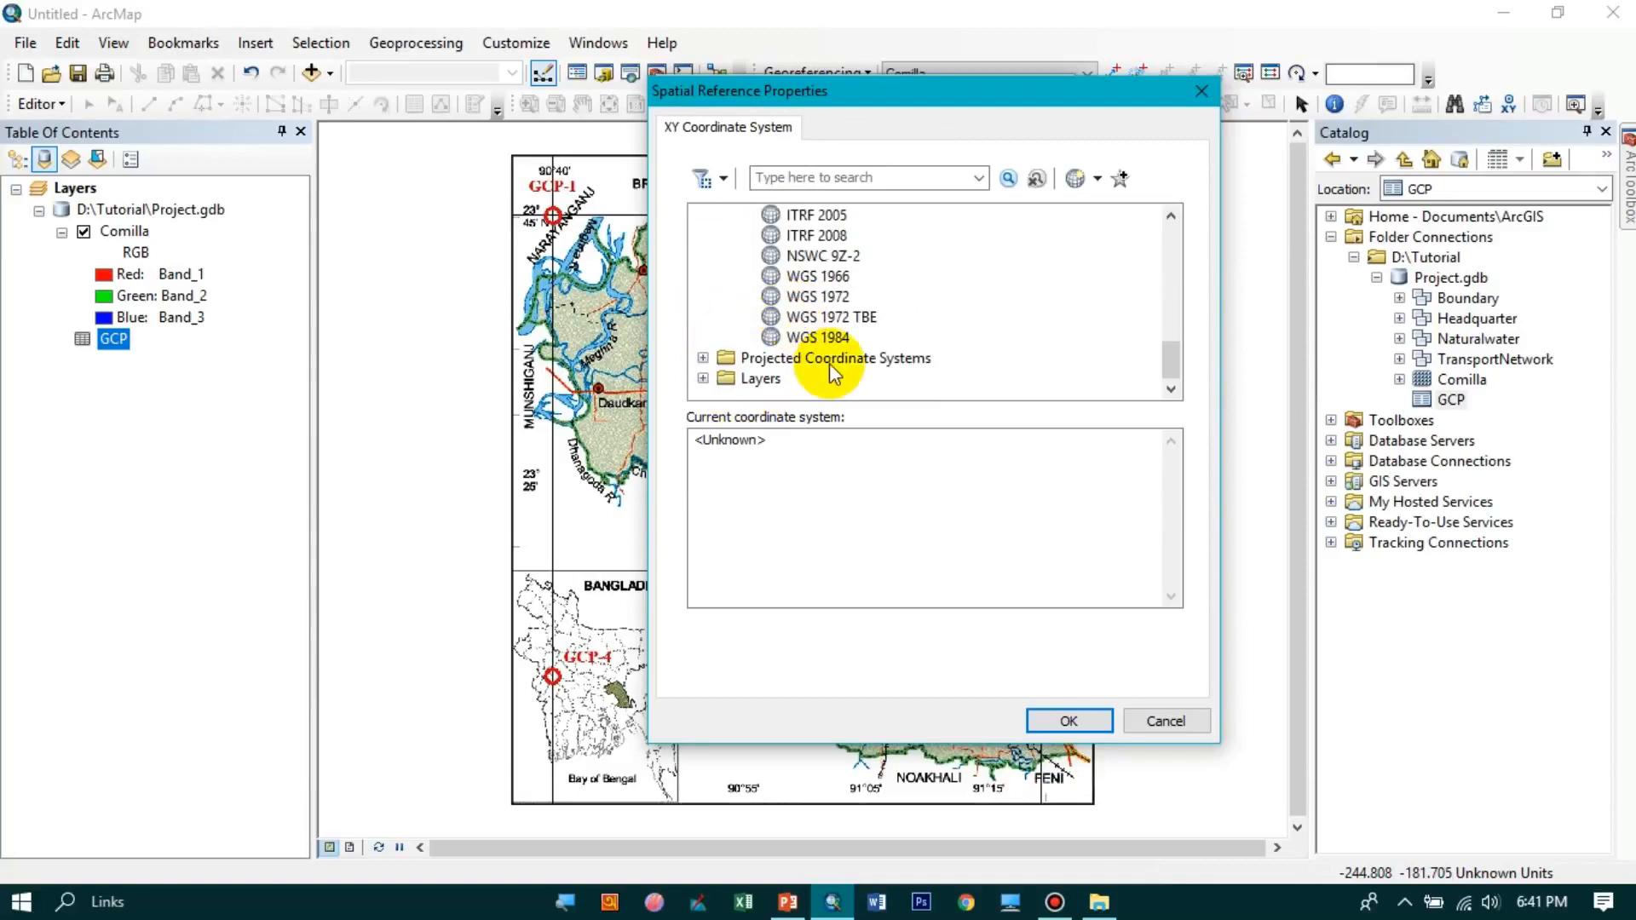
pyautogui.click(833, 340)
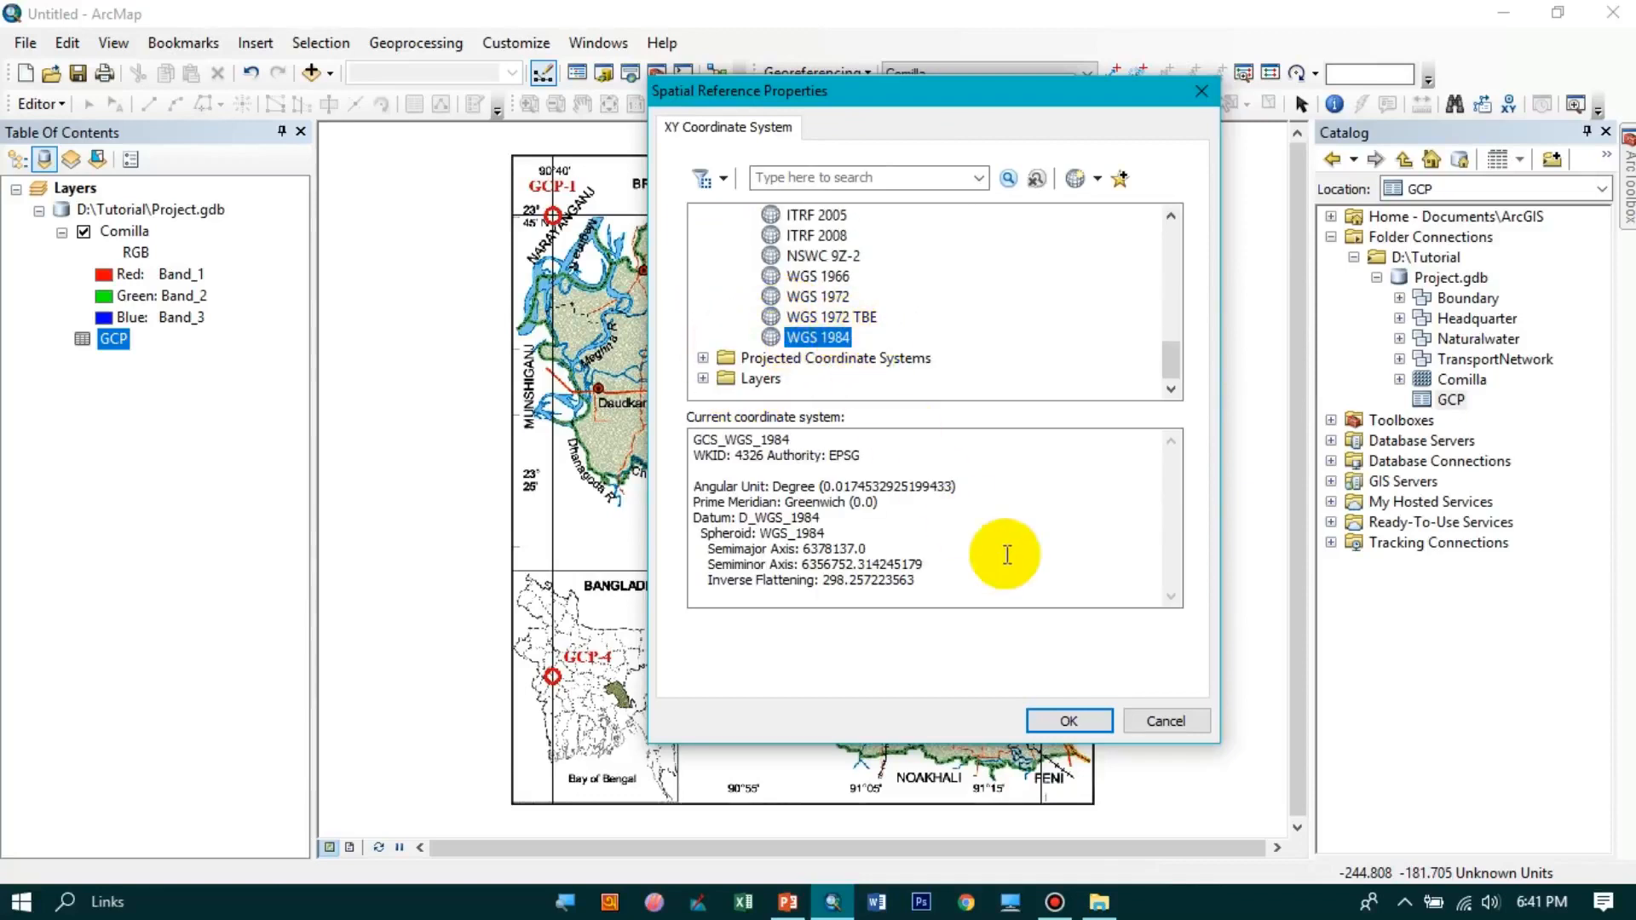
pyautogui.click(1057, 720)
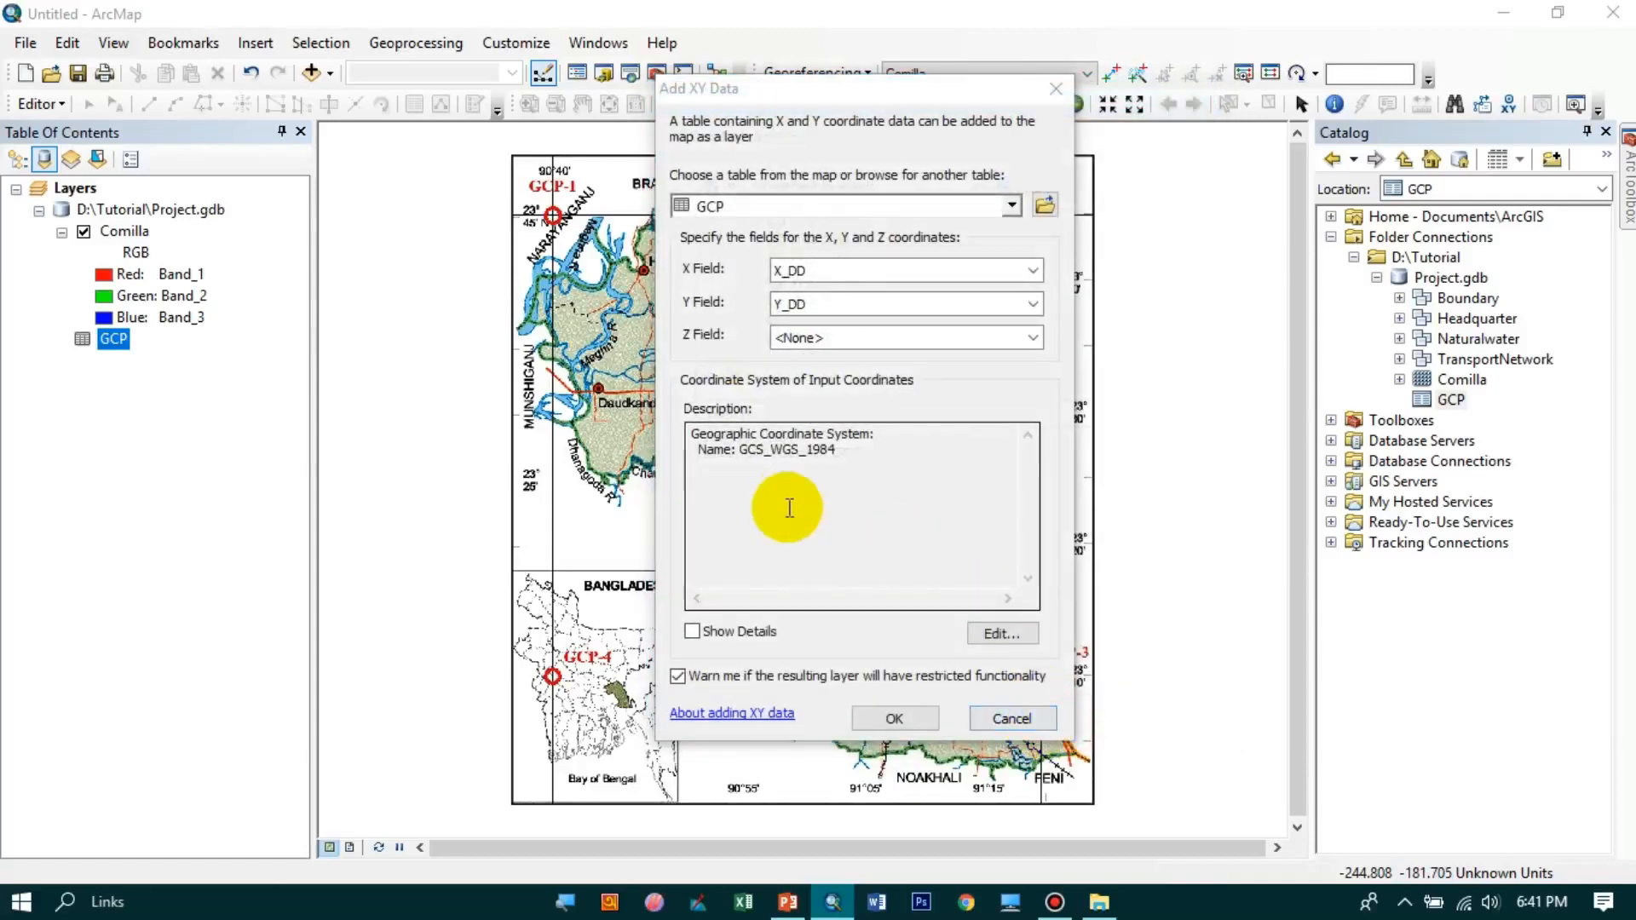
pyautogui.click(725, 633)
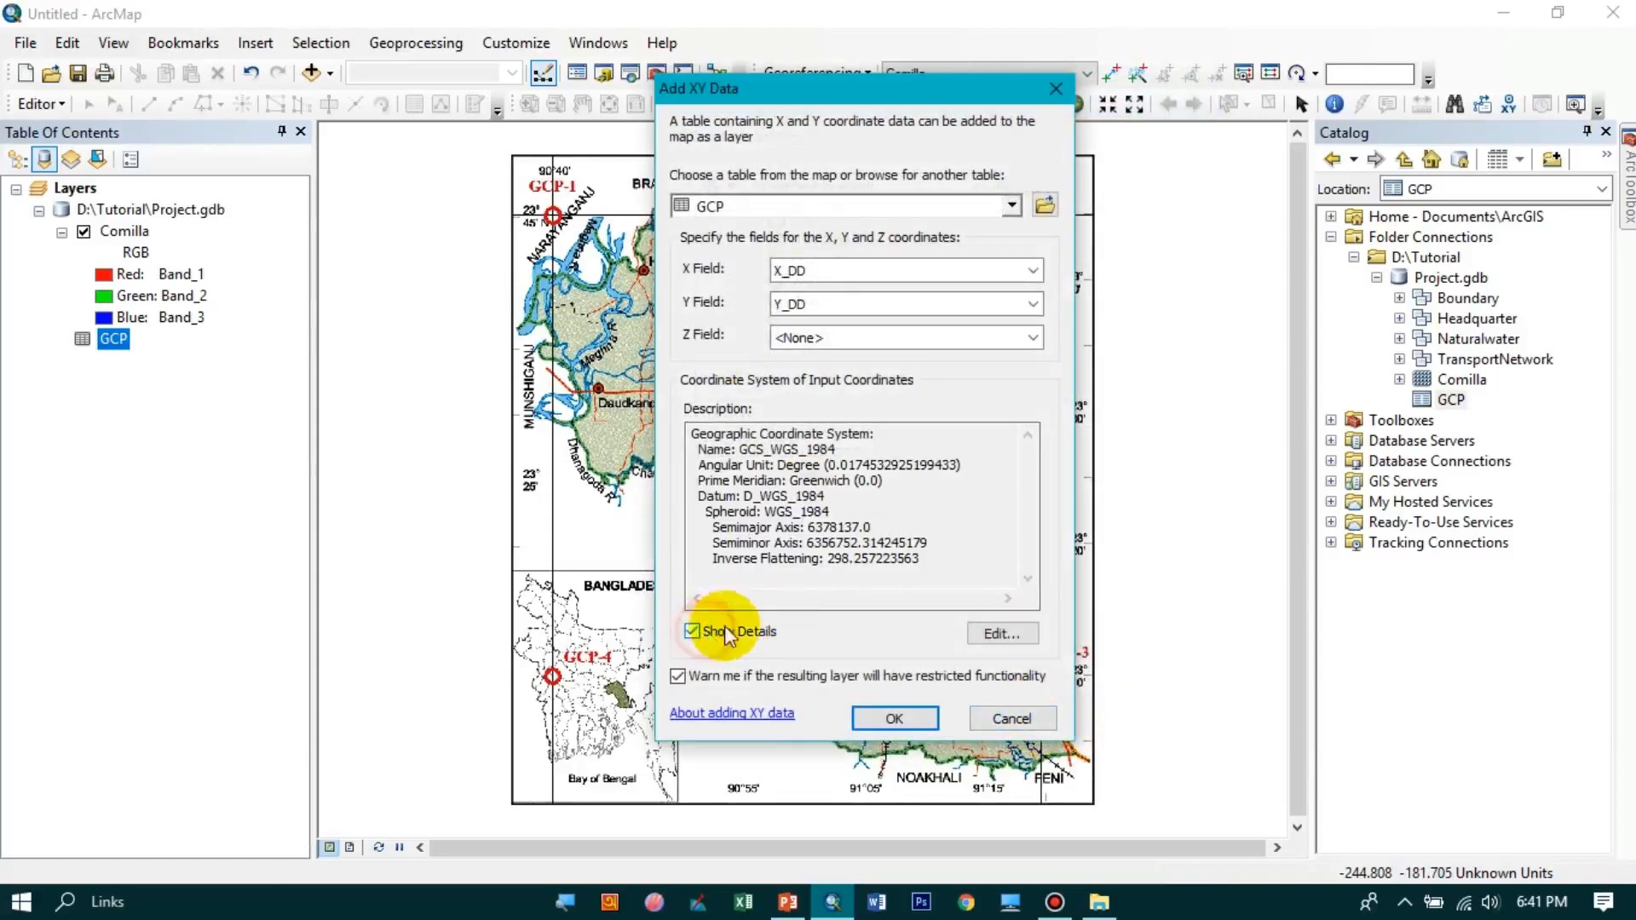
pyautogui.click(903, 710)
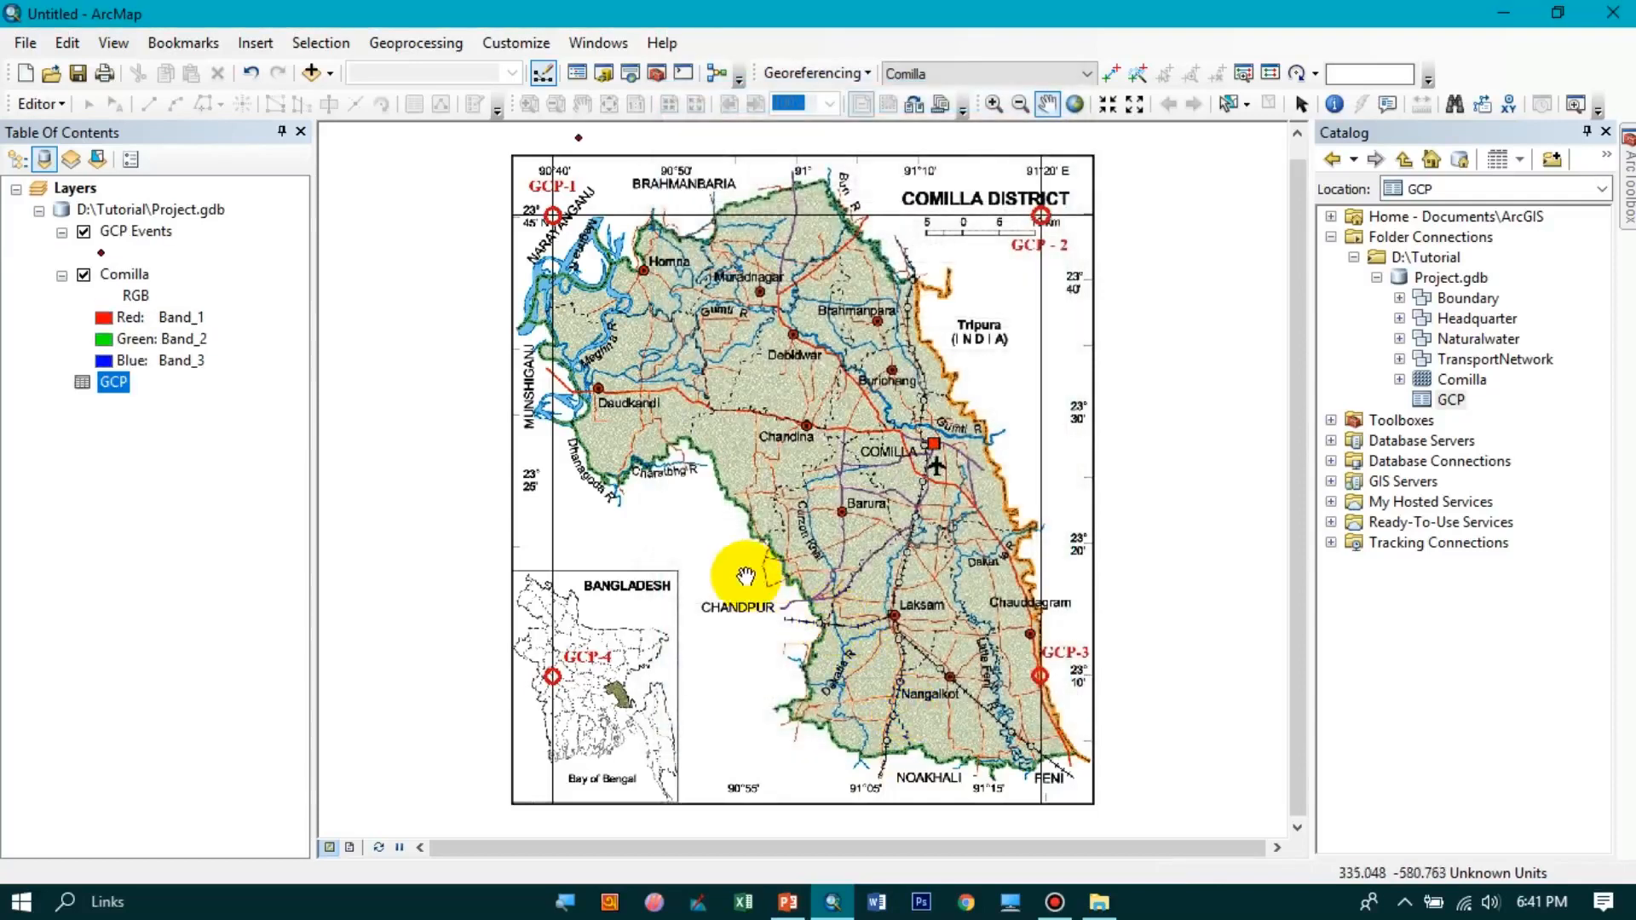
# - Change the GCP Events layer's single symbol to the green Circle 3 marker
pyautogui.click(150, 244)
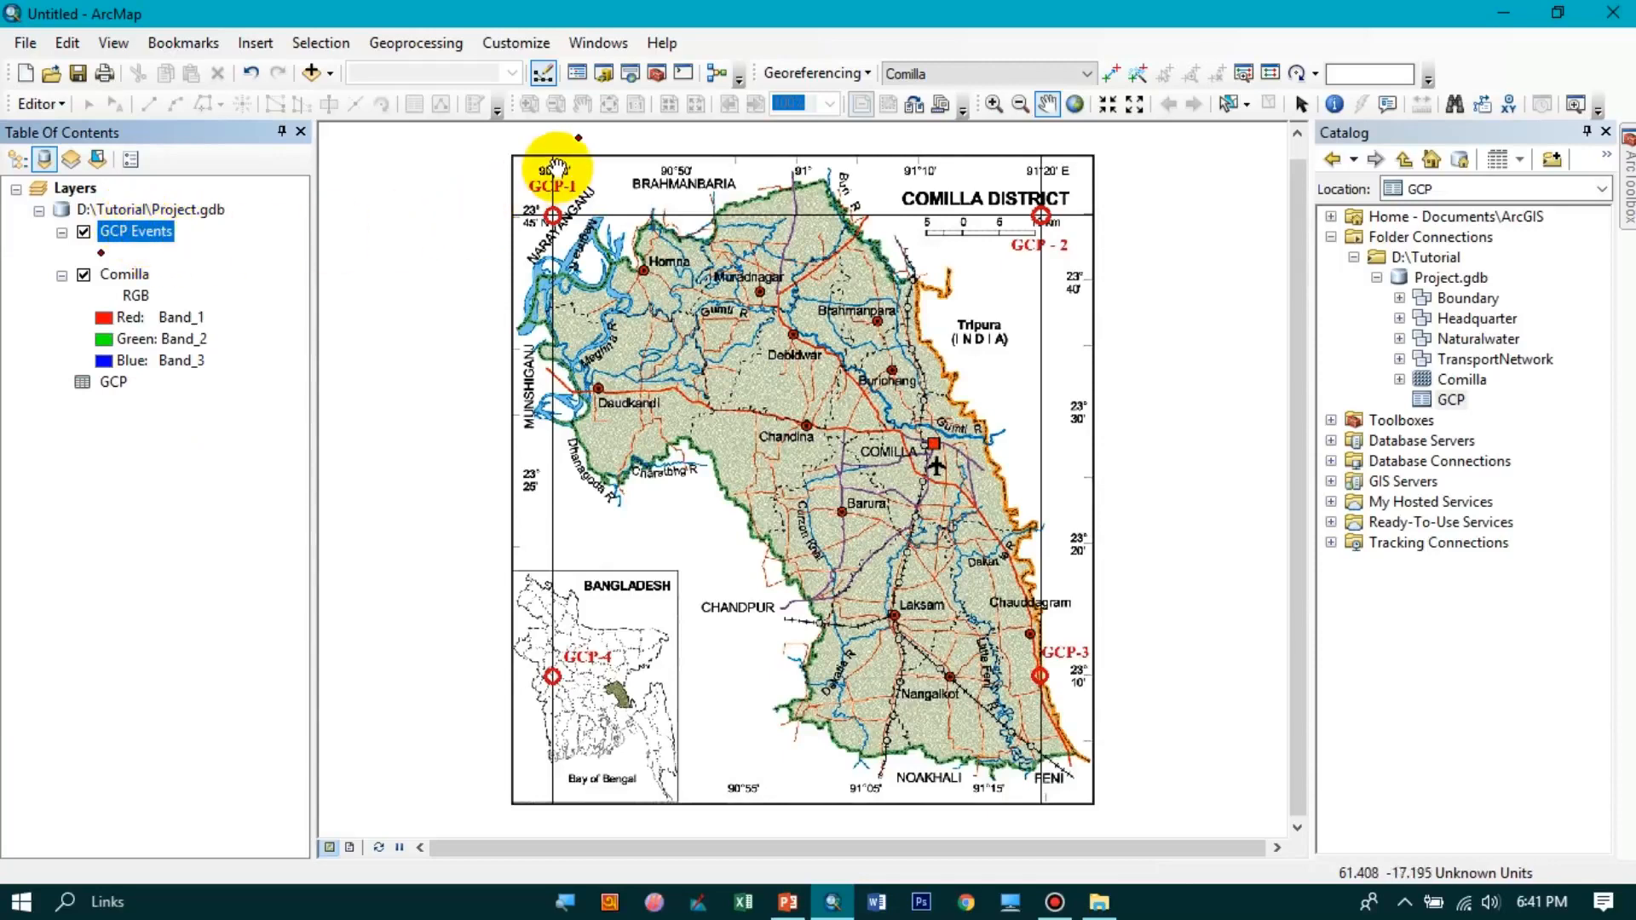
pyautogui.rightClick(152, 242)
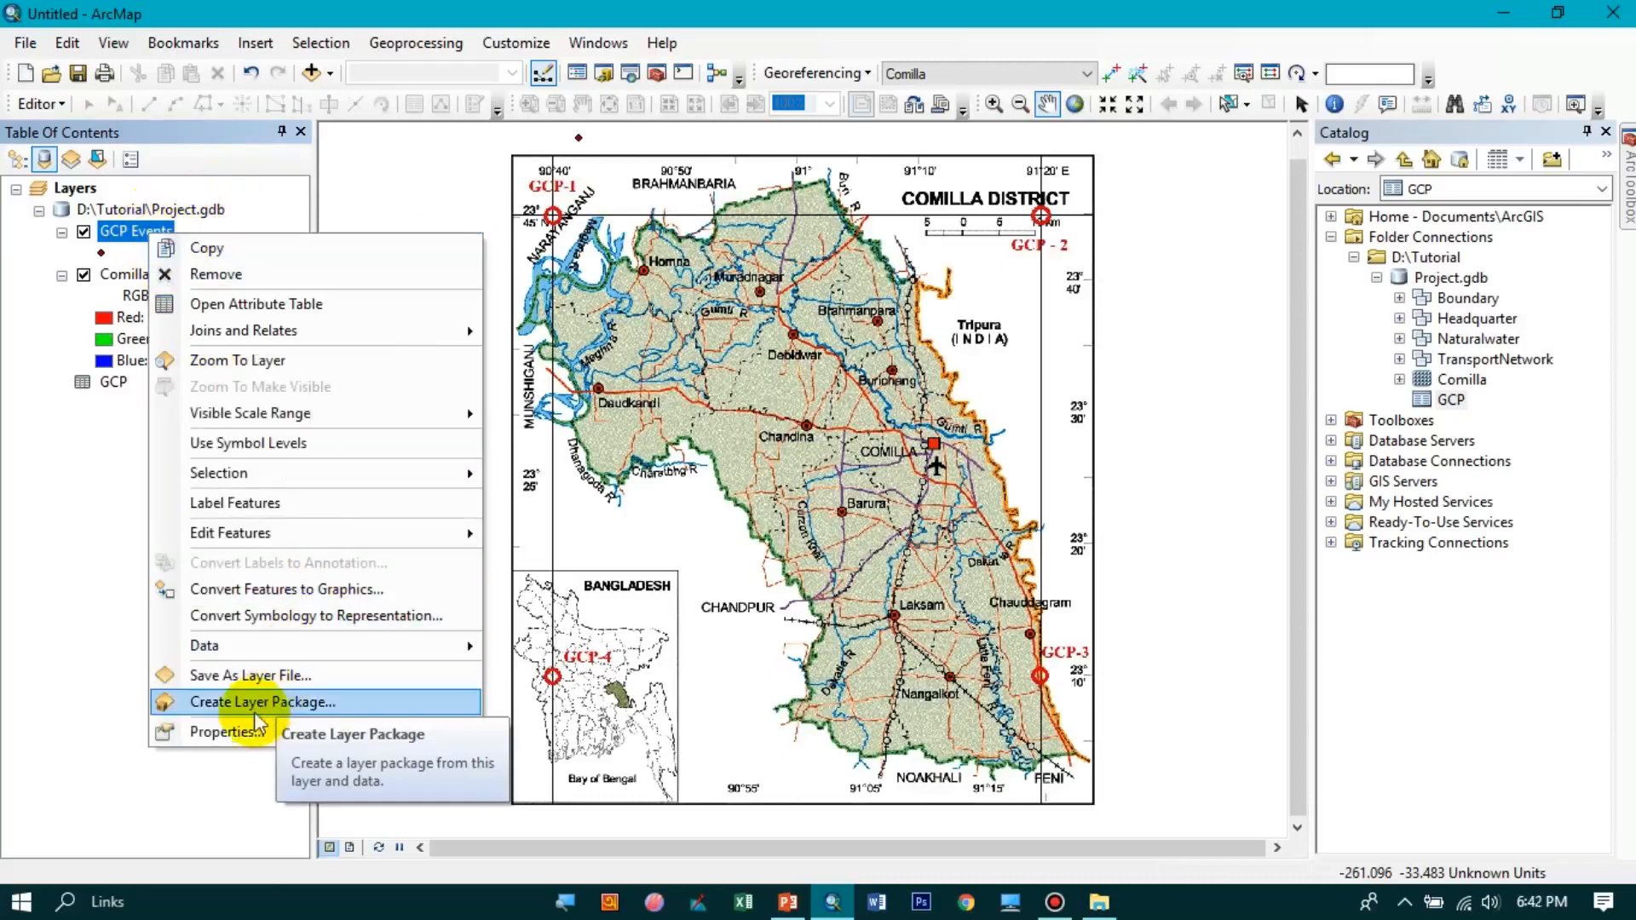
pyautogui.click(377, 733)
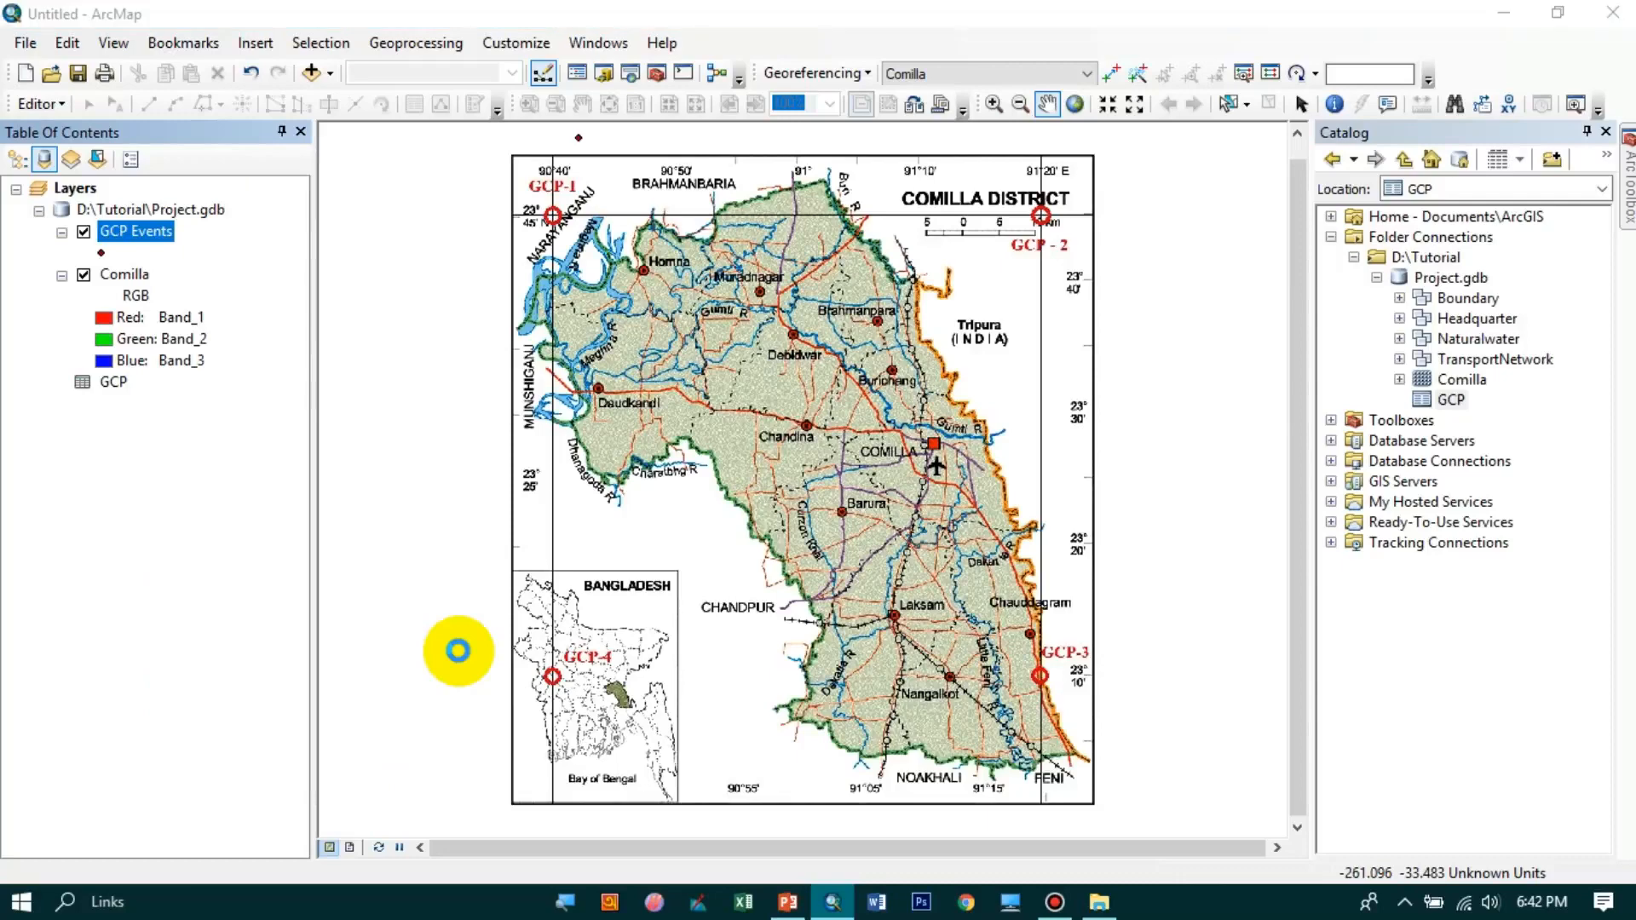
pyautogui.moveTo(672, 149); pyautogui.dragTo(694, 125)
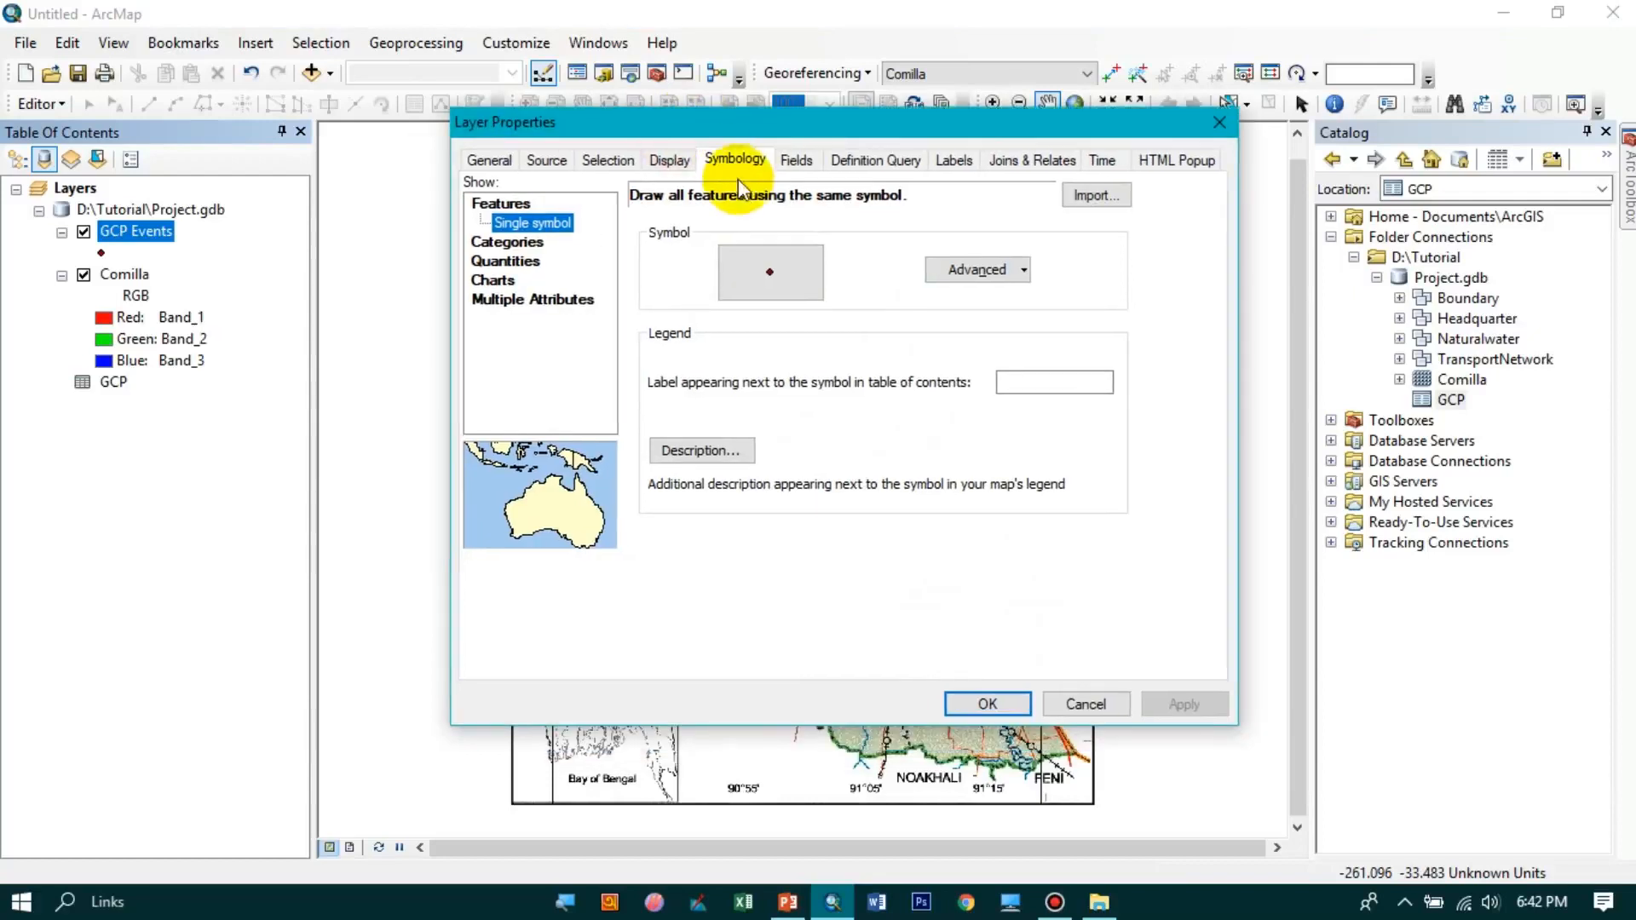
pyautogui.click(736, 164)
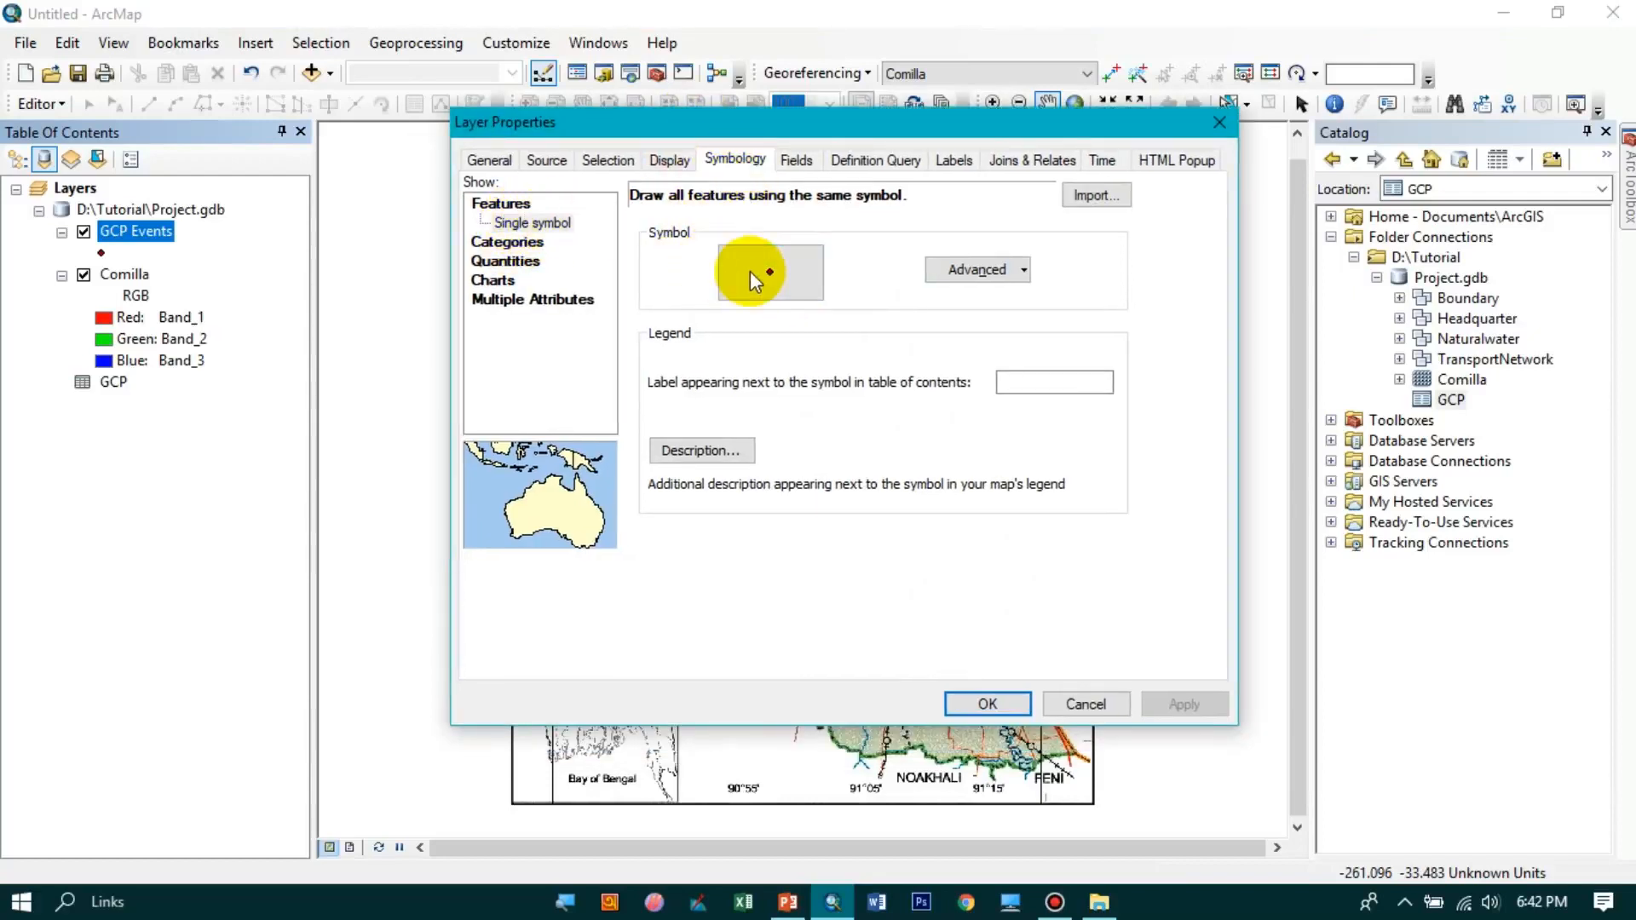
pyautogui.click(768, 275)
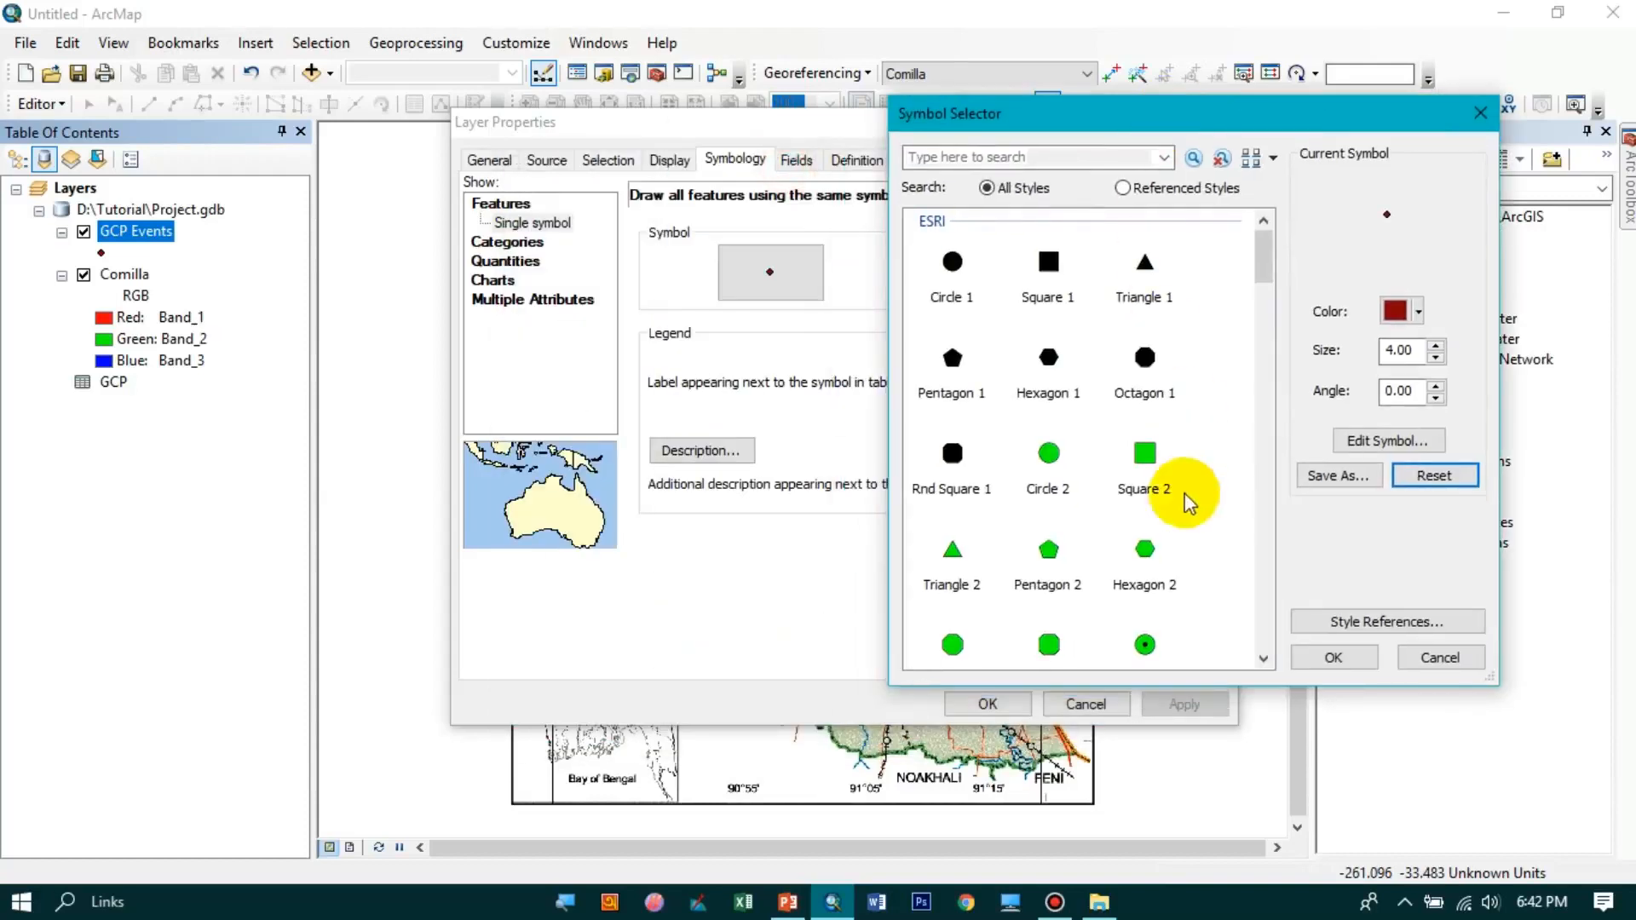
pyautogui.click(1151, 639)
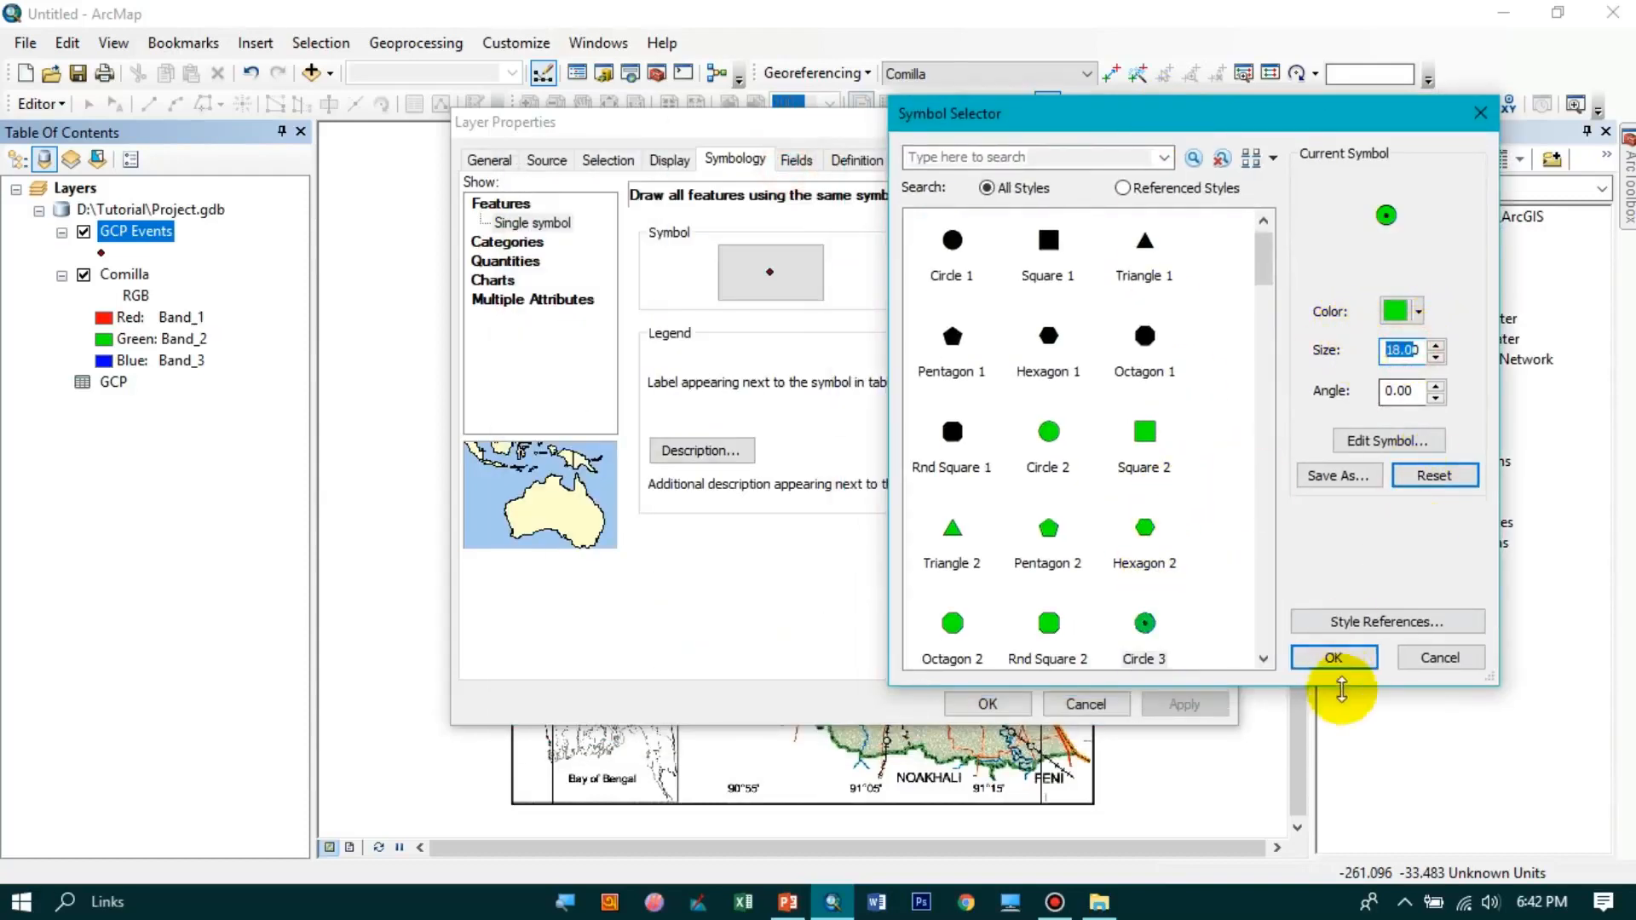
pyautogui.click(1333, 657)
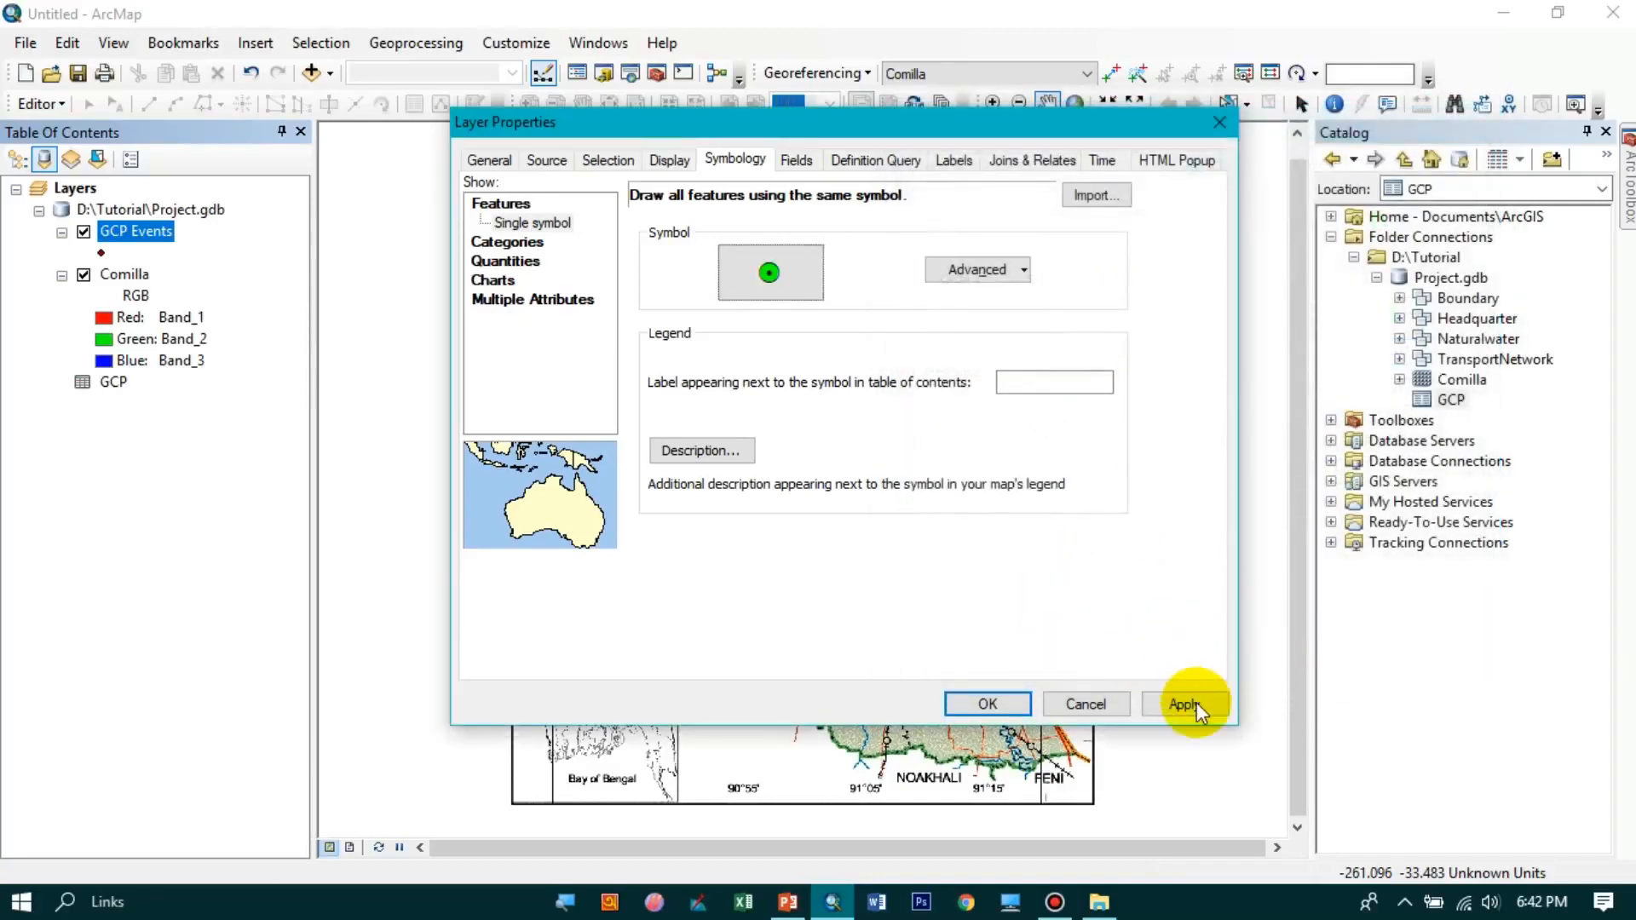
pyautogui.click(1184, 704)
pyautogui.click(987, 704)
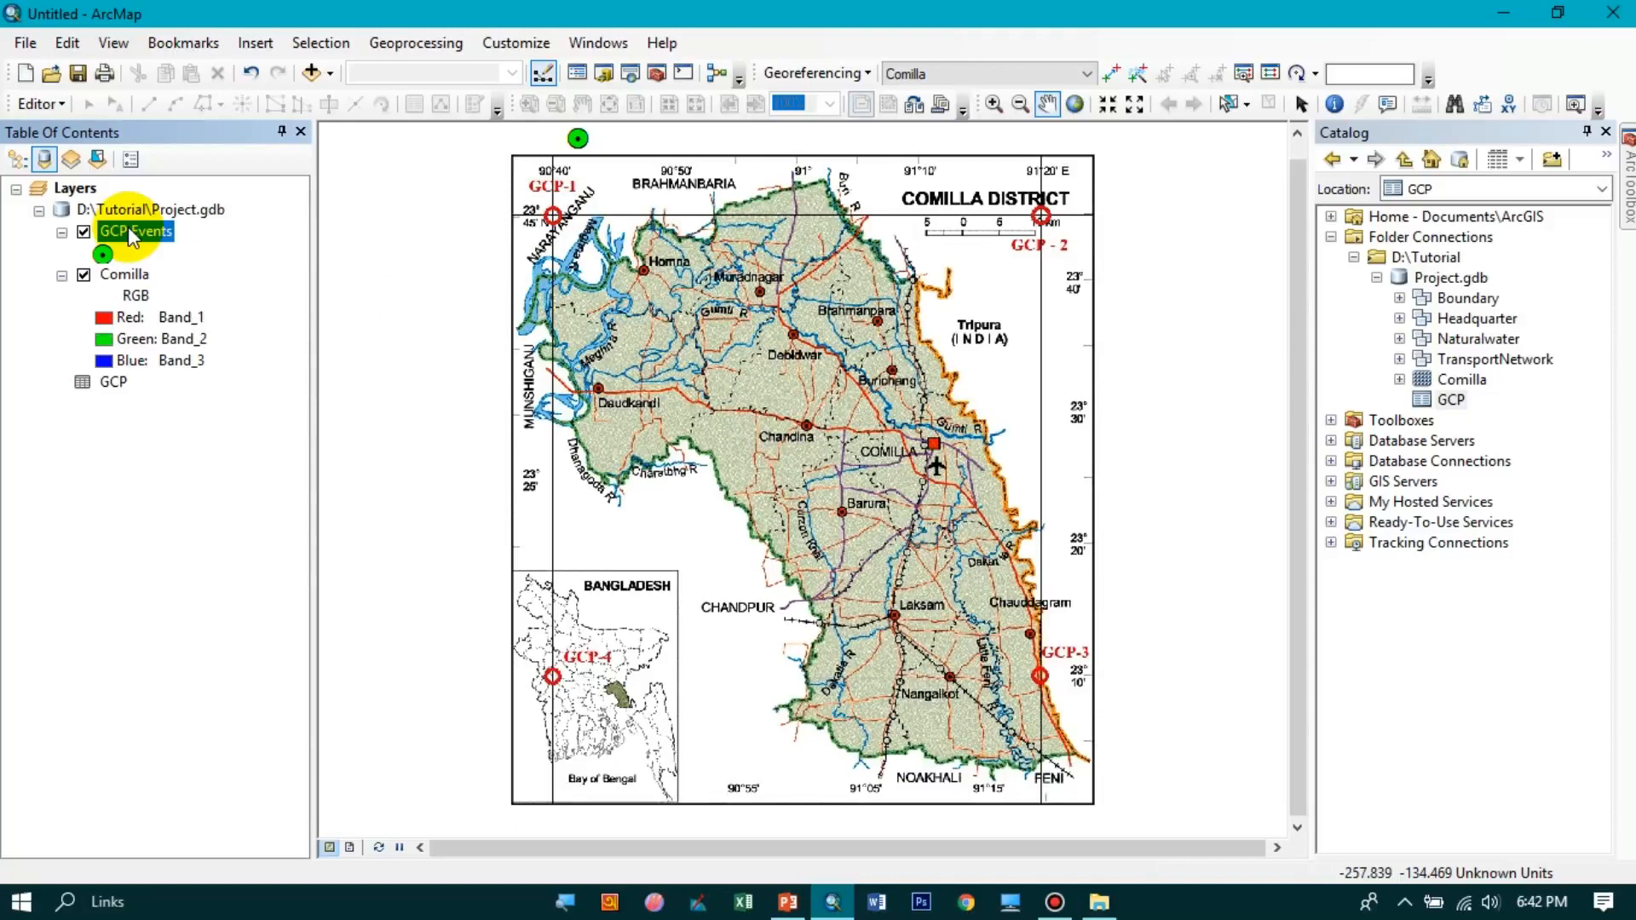
# - Remove the standalone GCP table from the map
pyautogui.rightClick(128, 382)
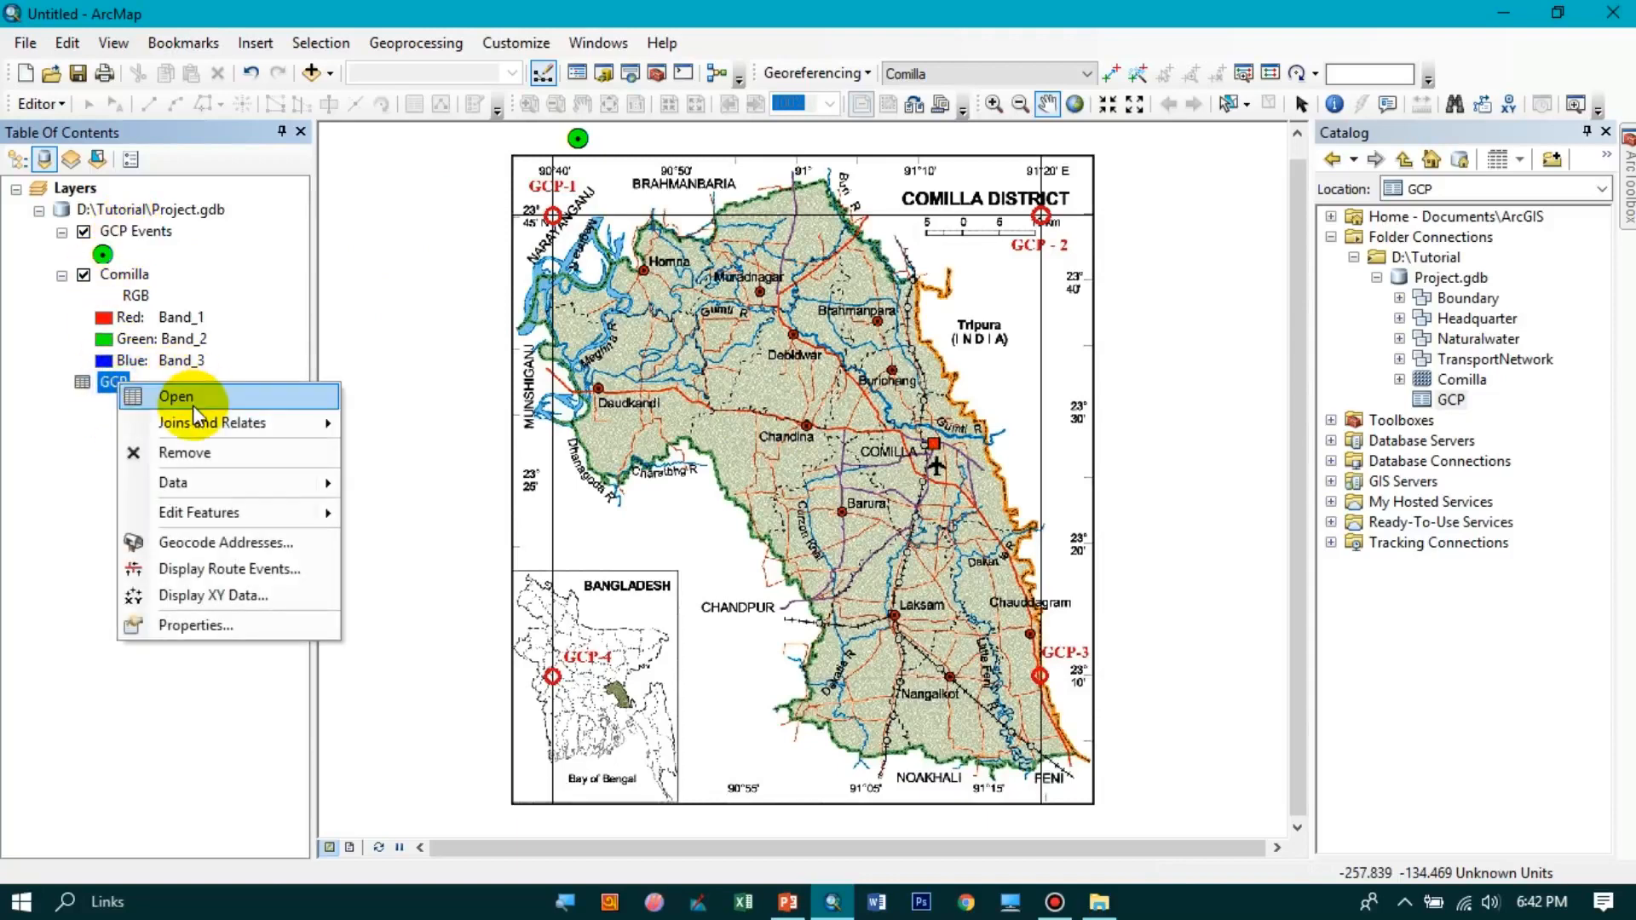
pyautogui.click(204, 452)
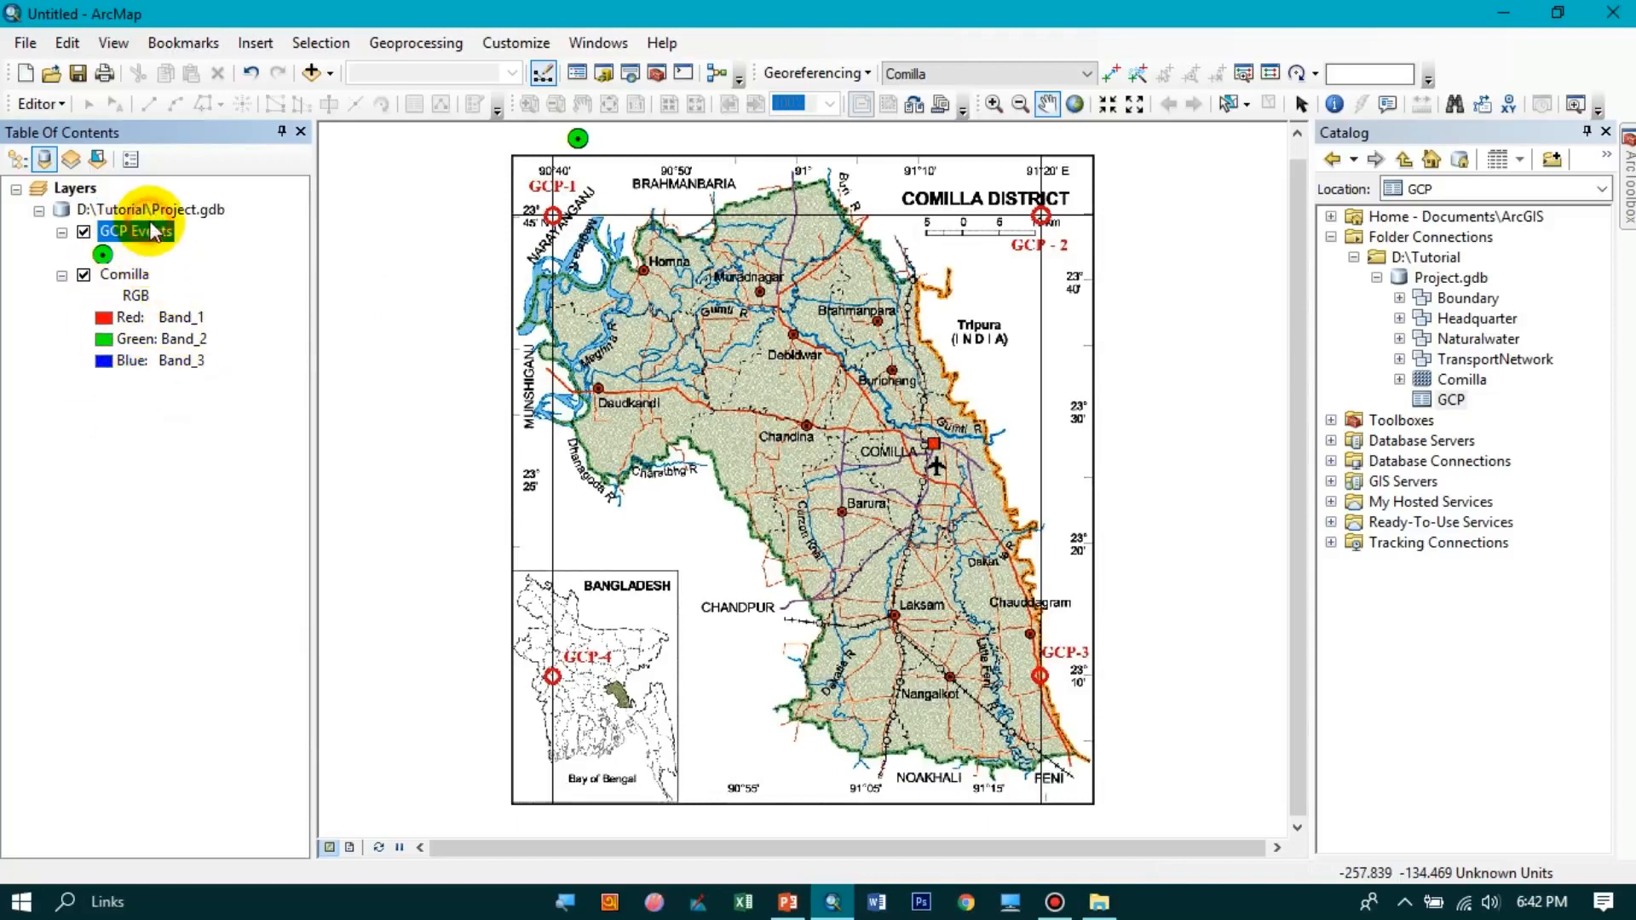
# - Zoom to the GCP Events layer and fit the Comilla raster to that display extent
pyautogui.rightClick(158, 236)
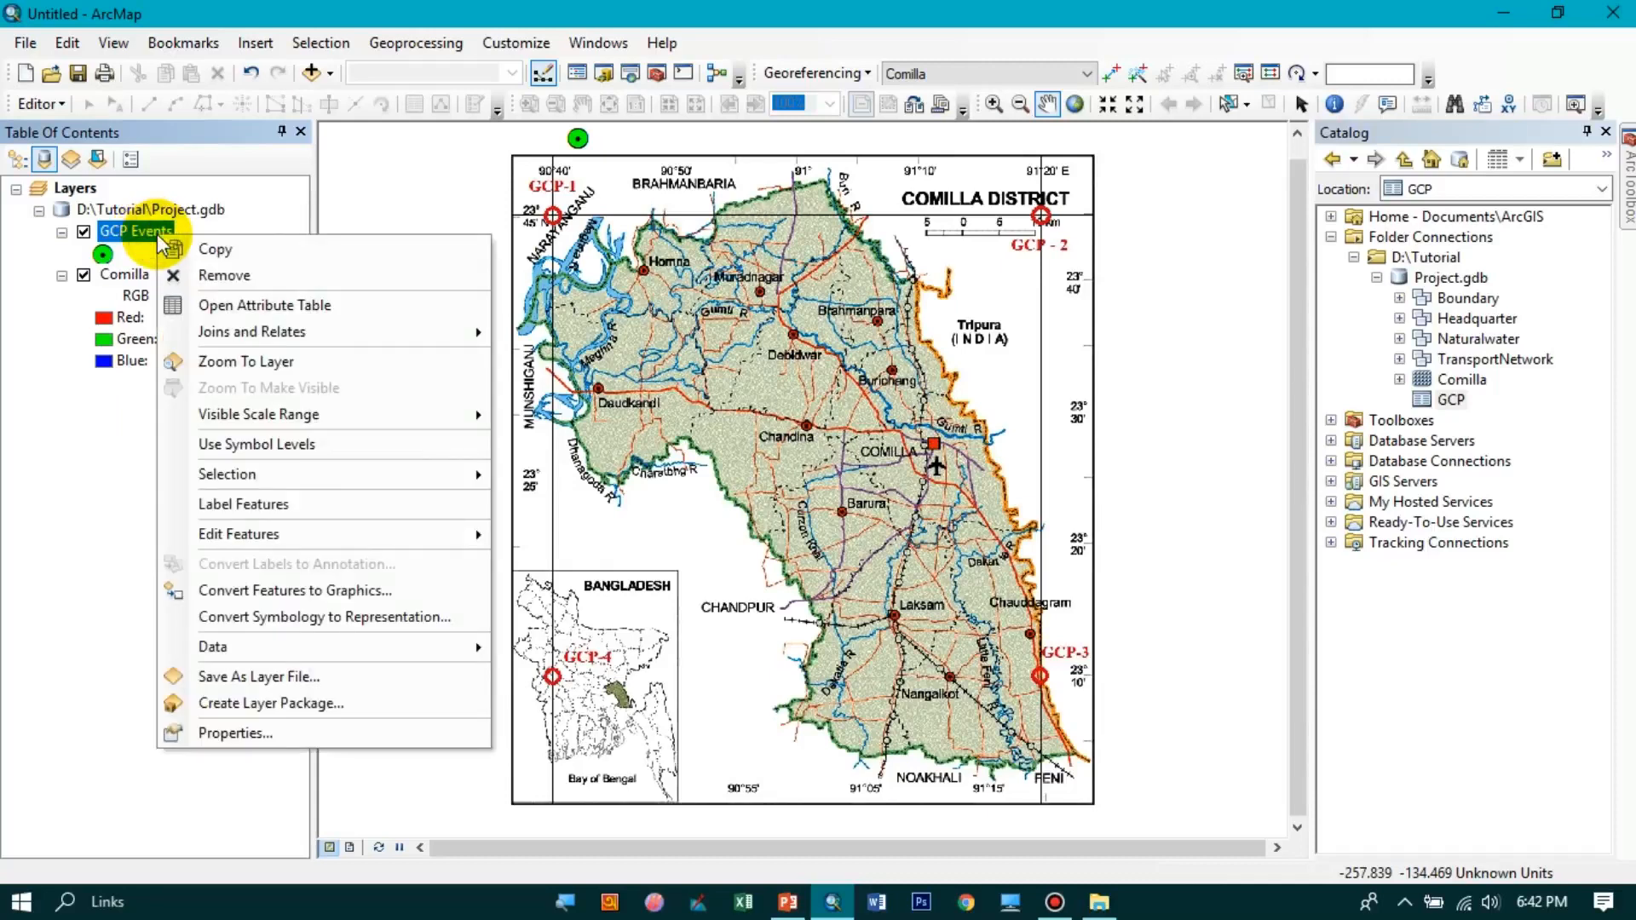
pyautogui.click(327, 363)
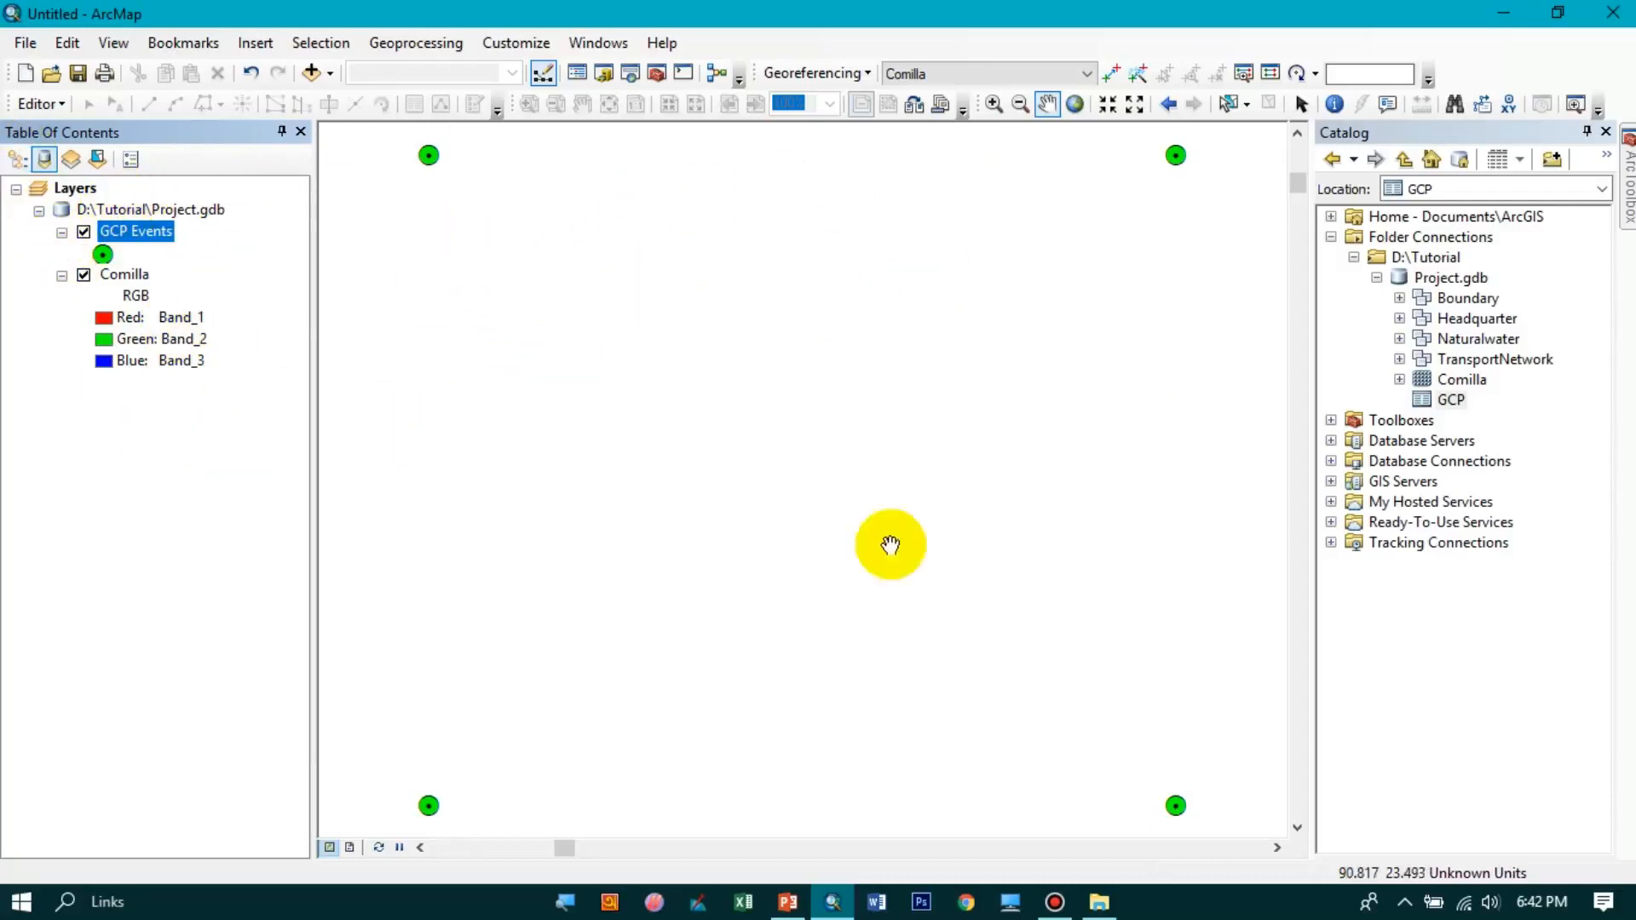
pyautogui.click(819, 75)
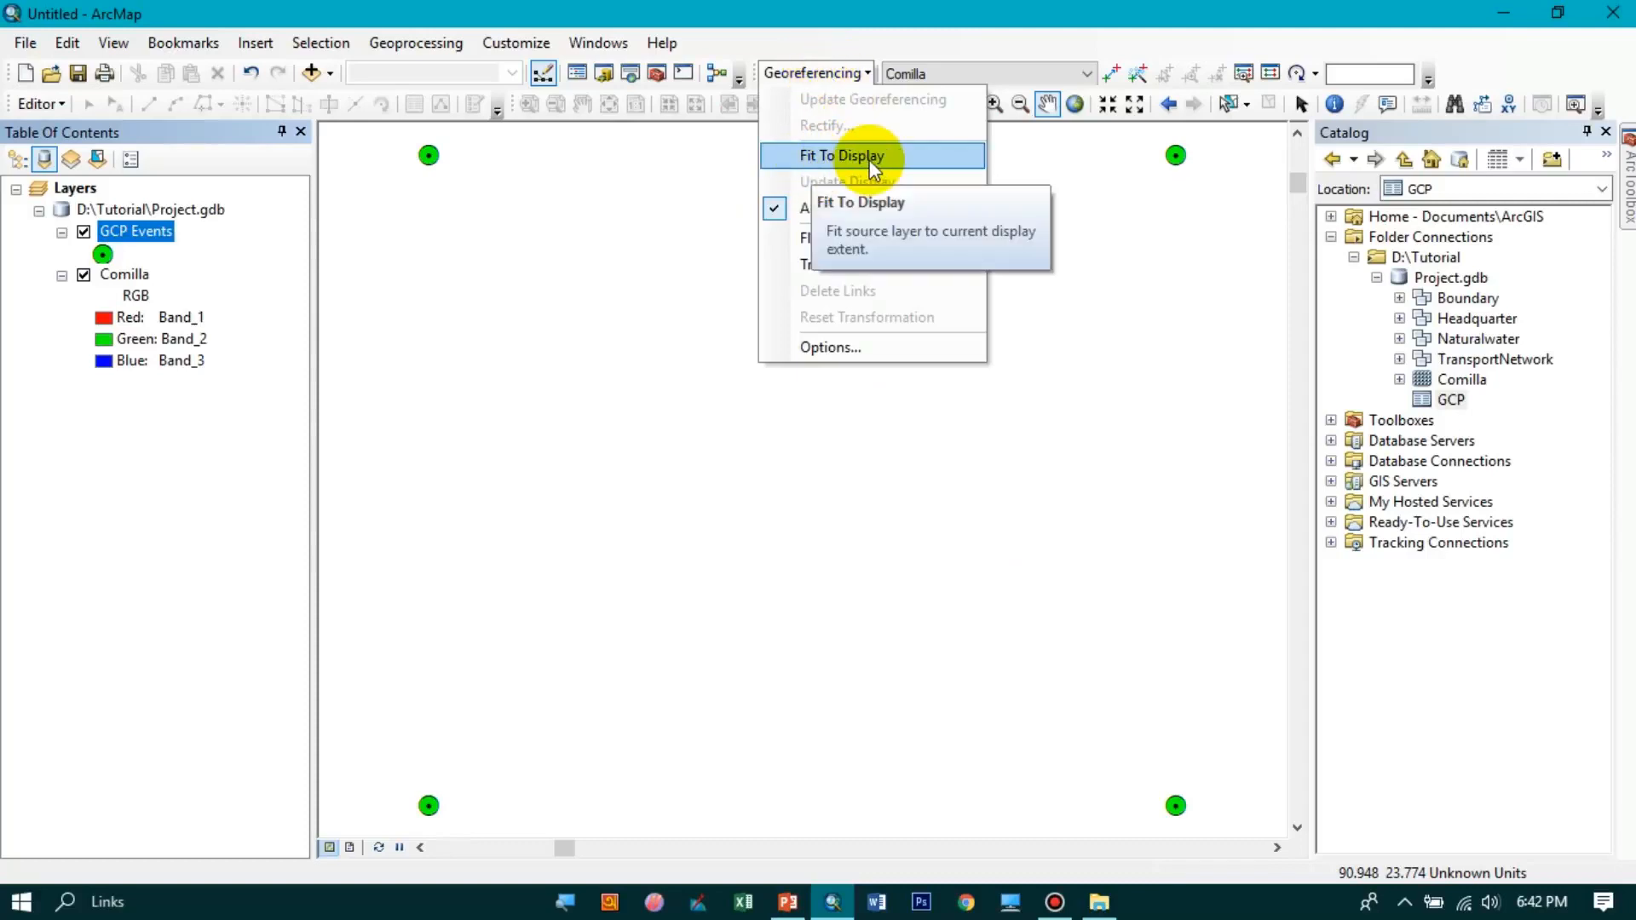
pyautogui.click(900, 155)
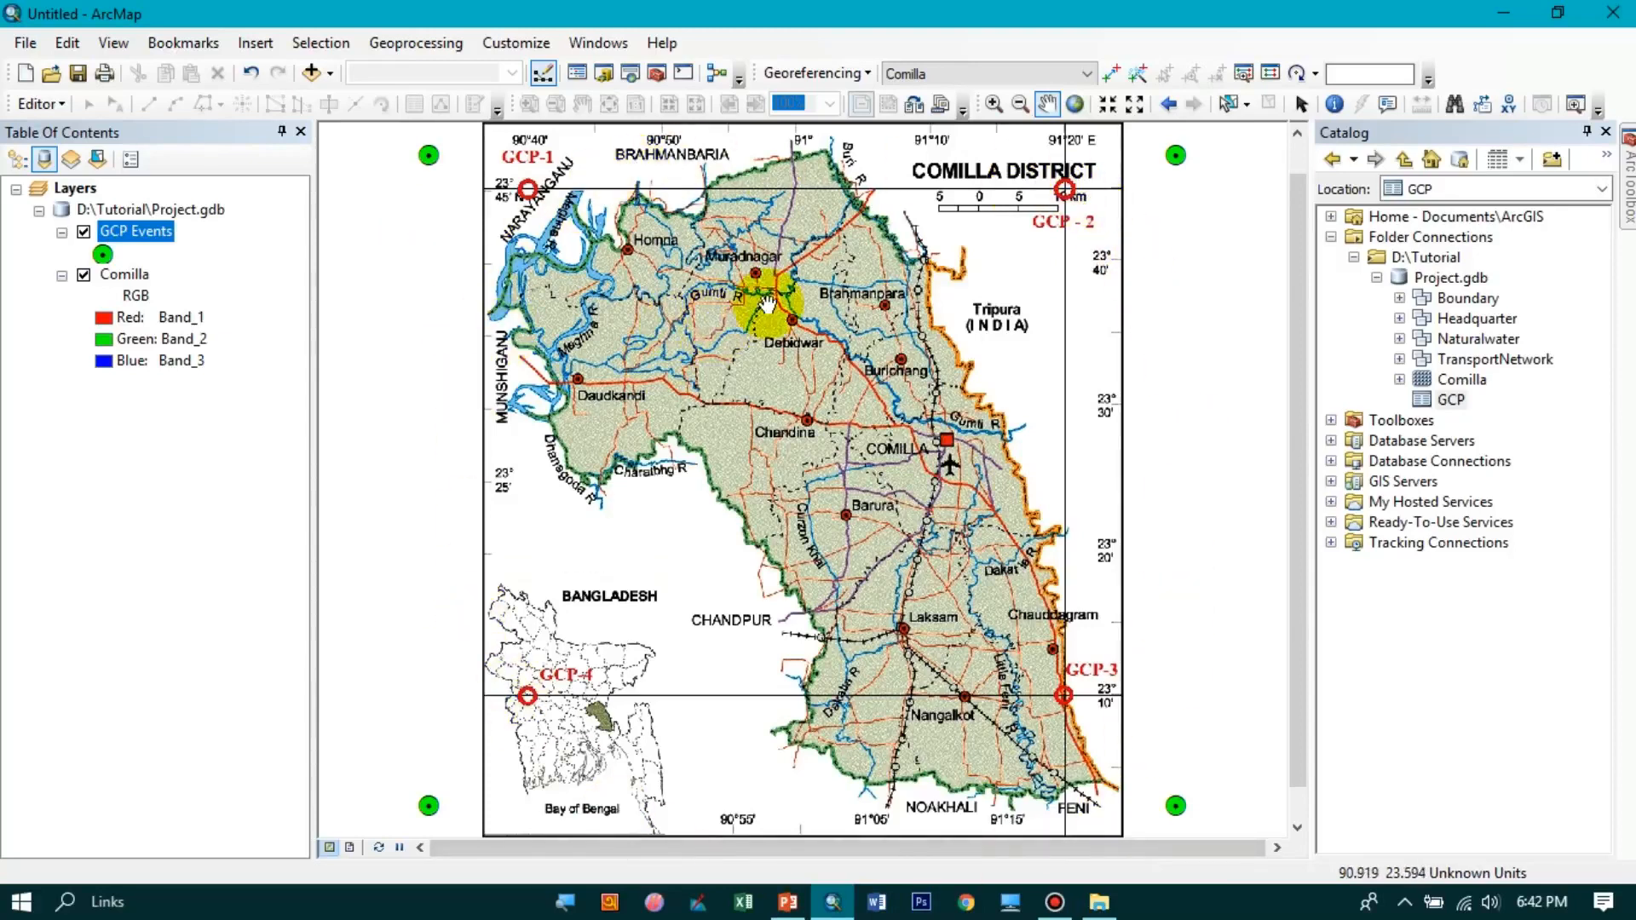
# - Add a georeferencing control point linking the centre of the raster's GCP-1 crosshair to the matching upper-left GCP Events point
pyautogui.click(994, 104)
pyautogui.moveTo(399, 140); pyautogui.dragTo(614, 228)
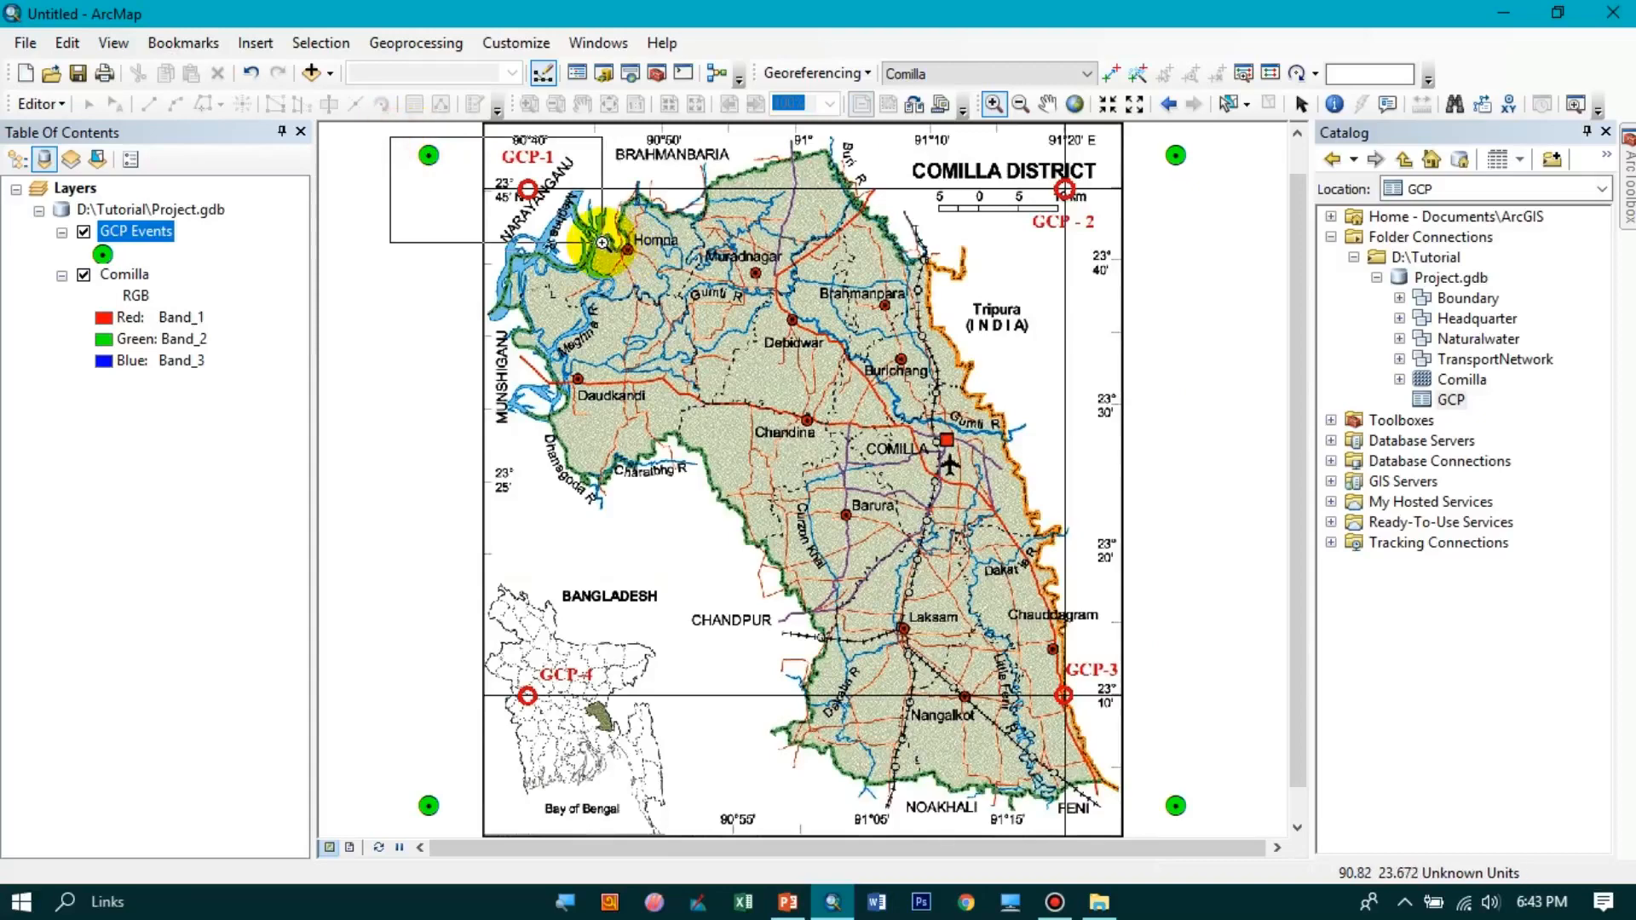
pyautogui.moveTo(464, 263); pyautogui.dragTo(1100, 597)
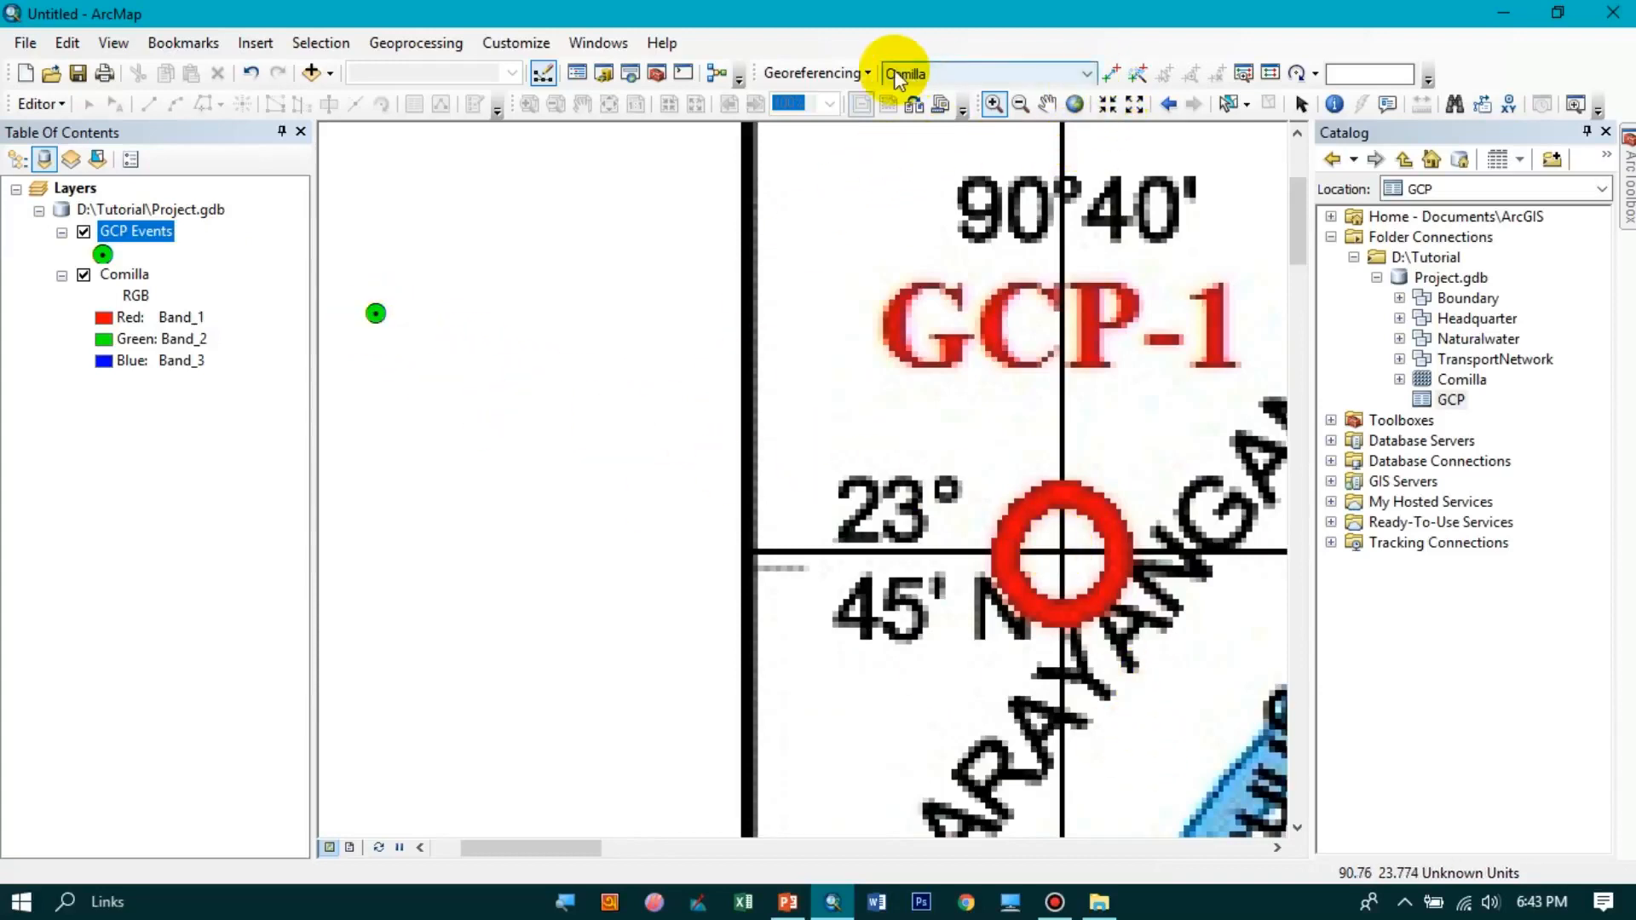
pyautogui.click(1112, 79)
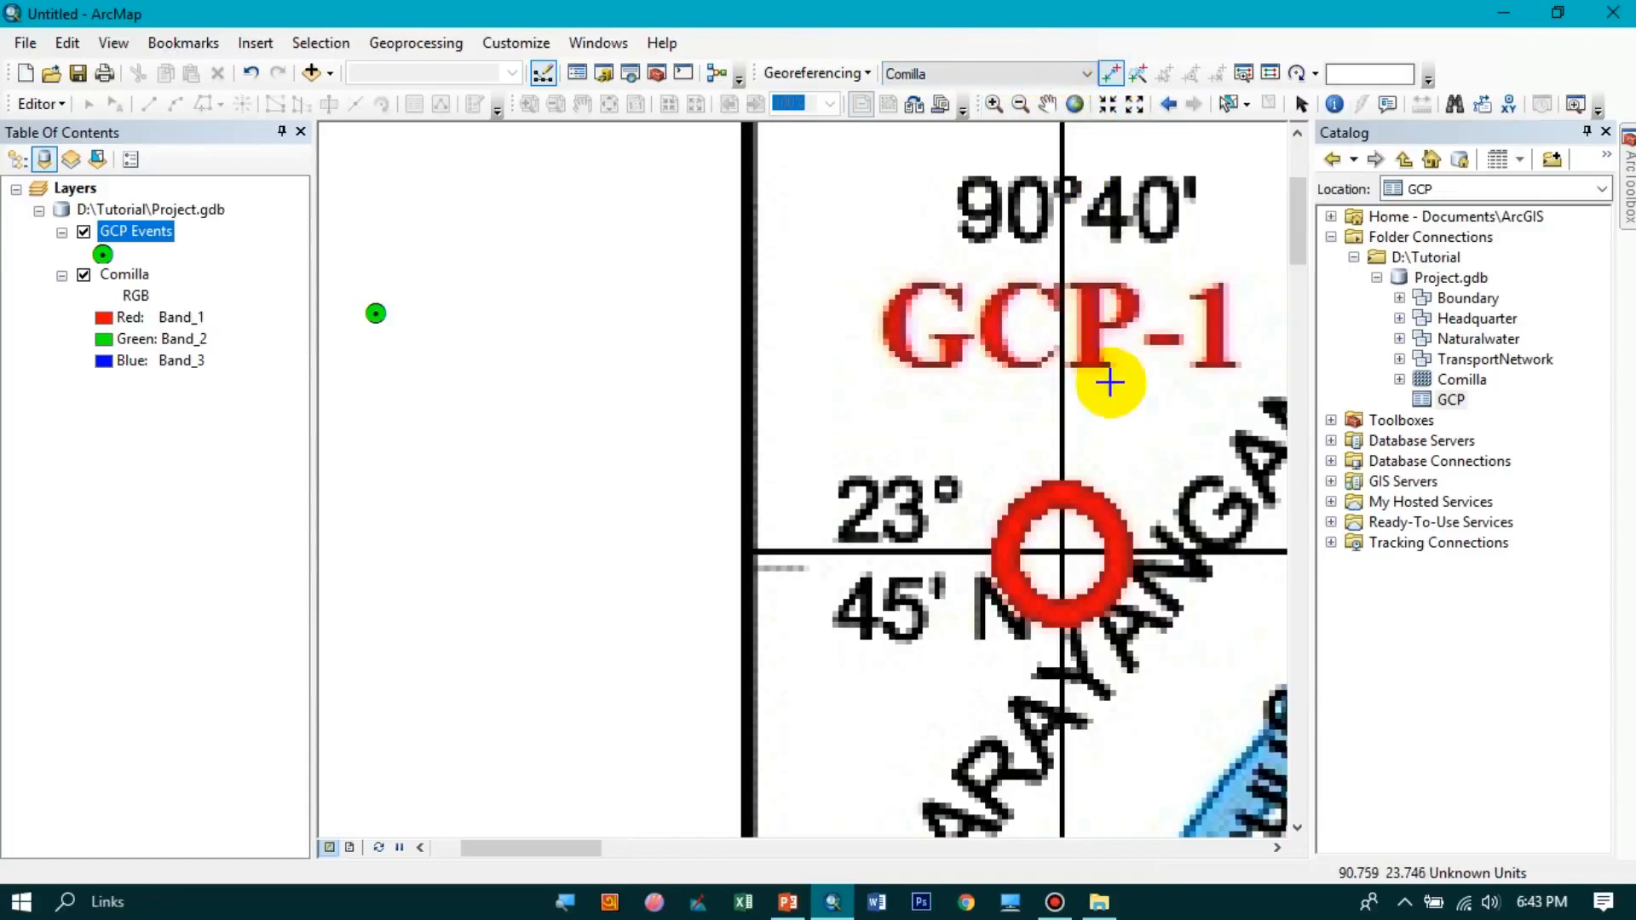
pyautogui.click(1070, 547)
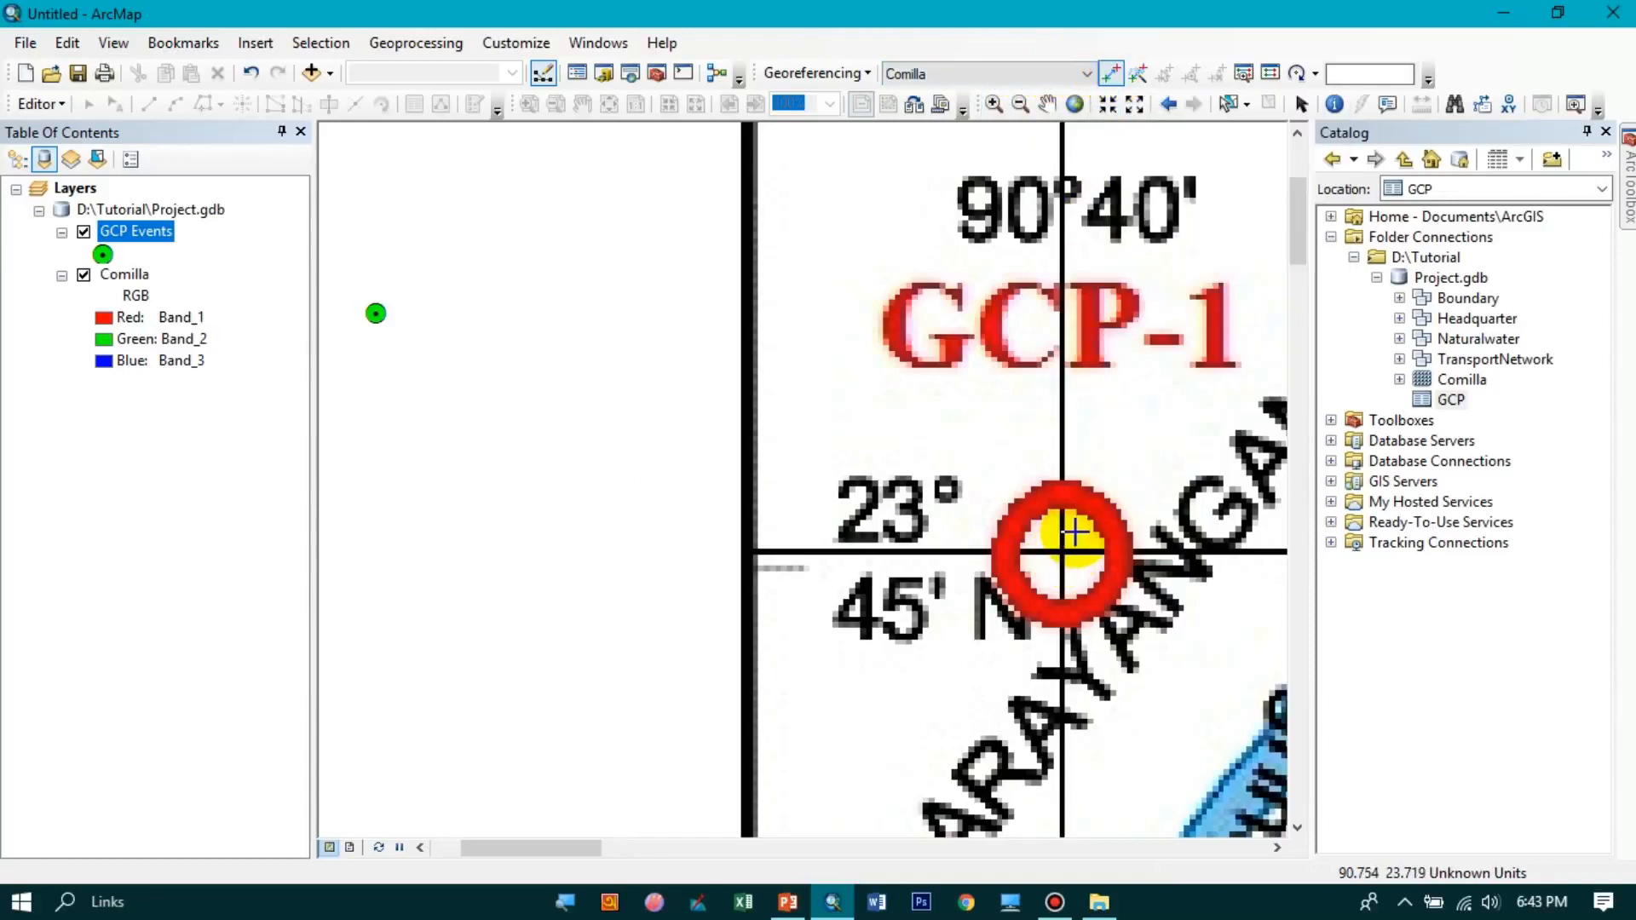
pyautogui.scroll(5, 1072, 533)
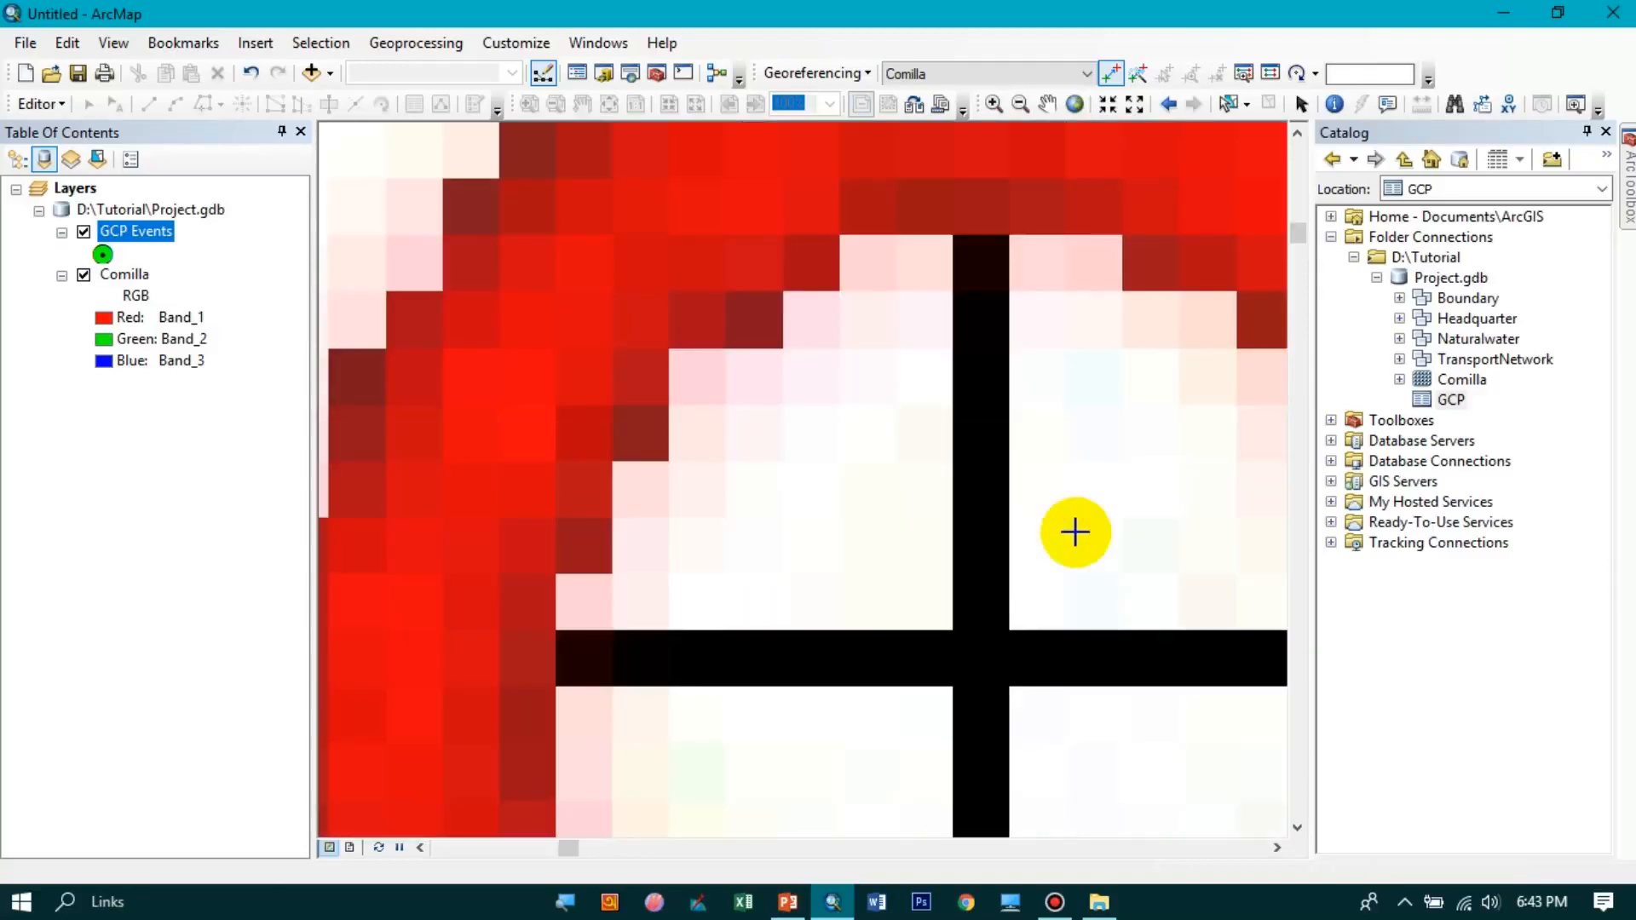
pyautogui.click(971, 663)
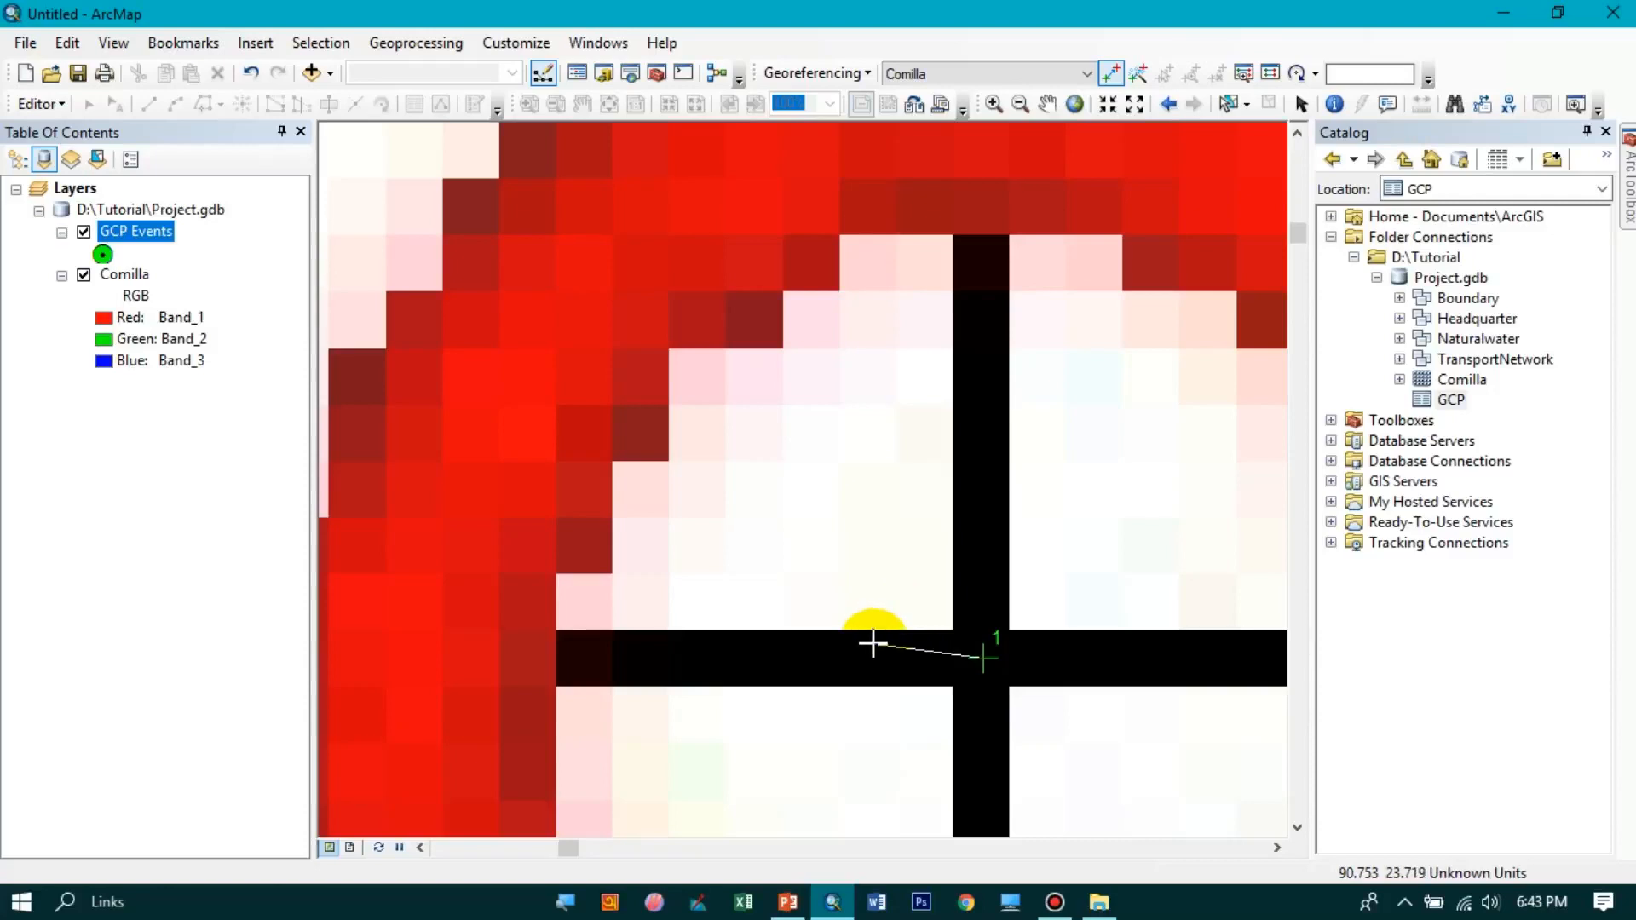
pyautogui.scroll(3, 871, 643)
pyautogui.scroll(-3, 872, 643)
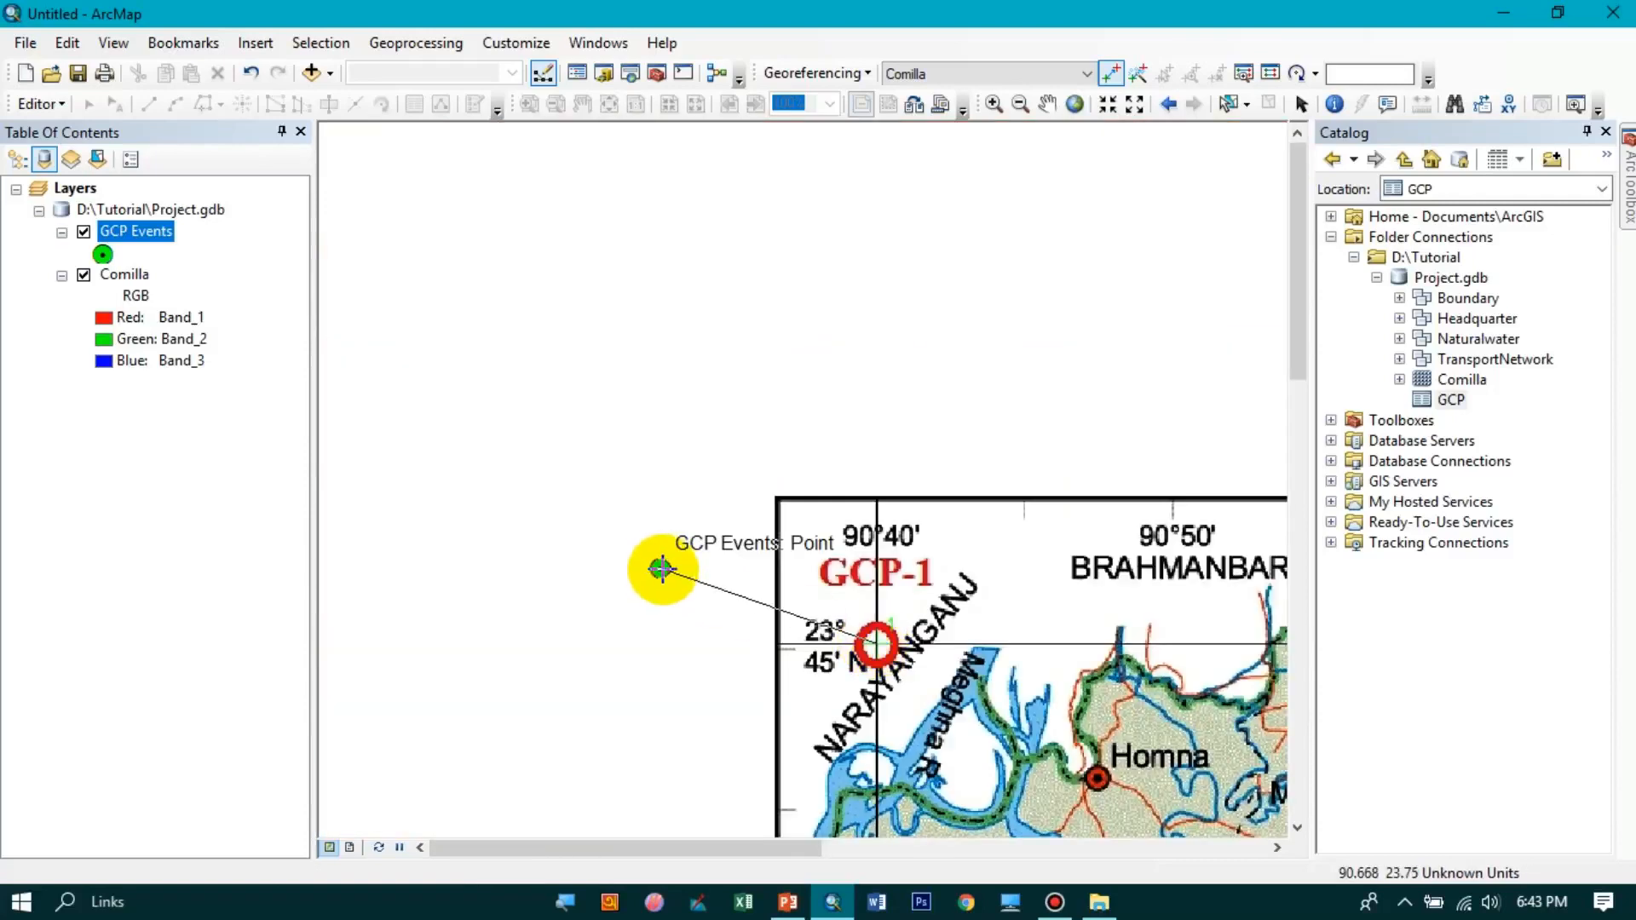
pyautogui.click(659, 569)
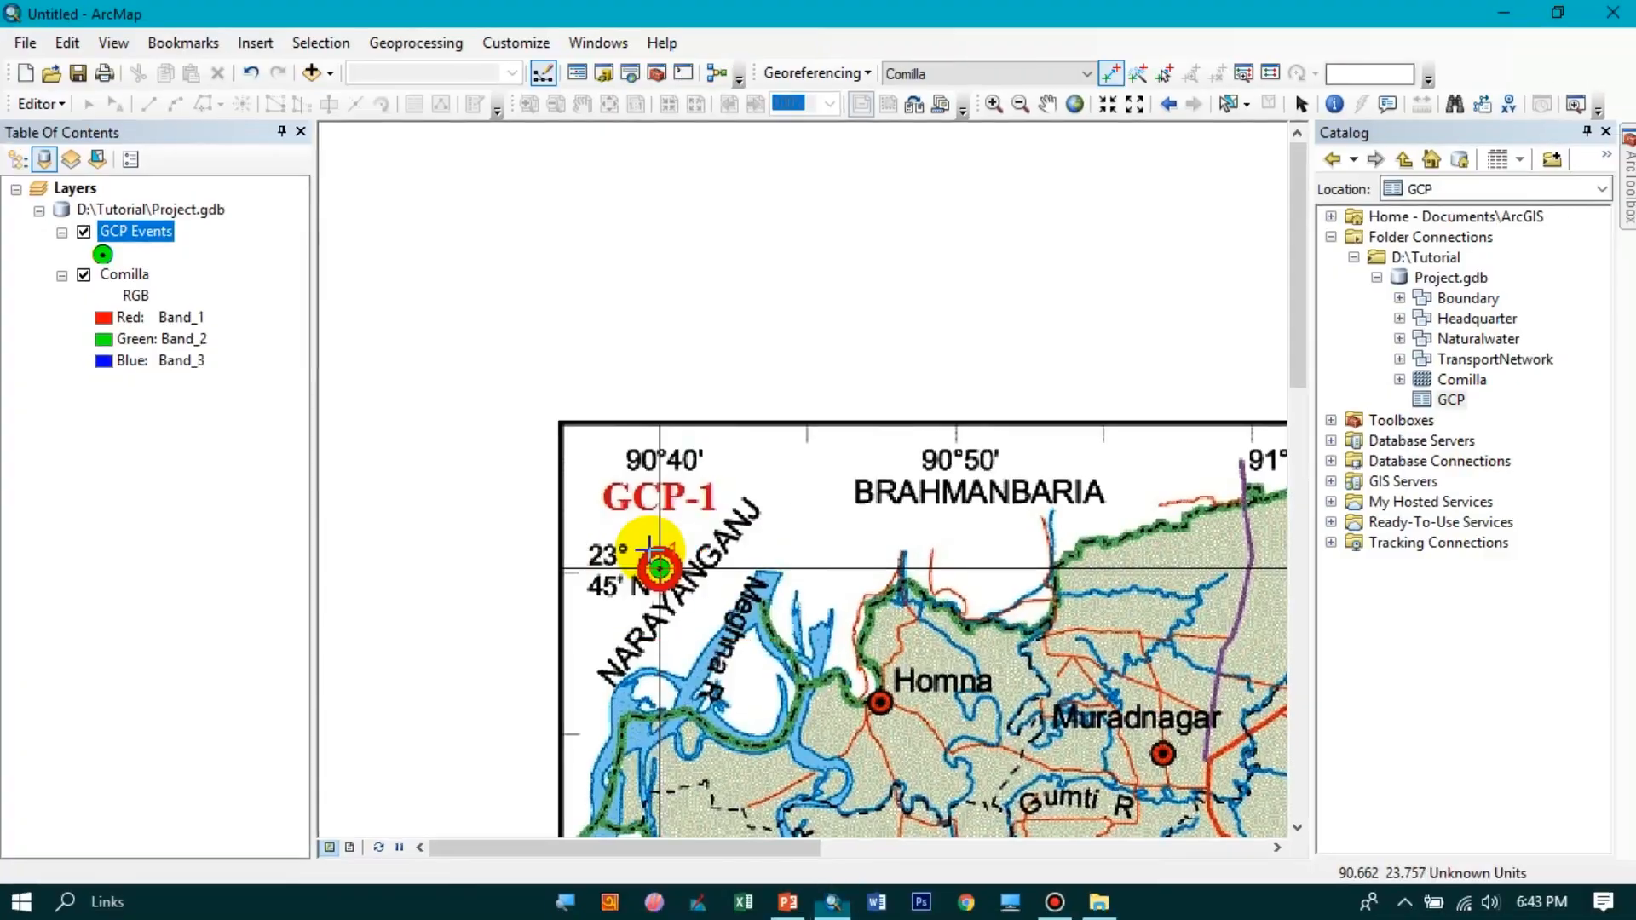
# - Add a control point linking the centre of the raster's GCP-2 crosshair to the upper-right GCP Events point
pyautogui.moveTo(820, 848); pyautogui.dragTo(1276, 851)
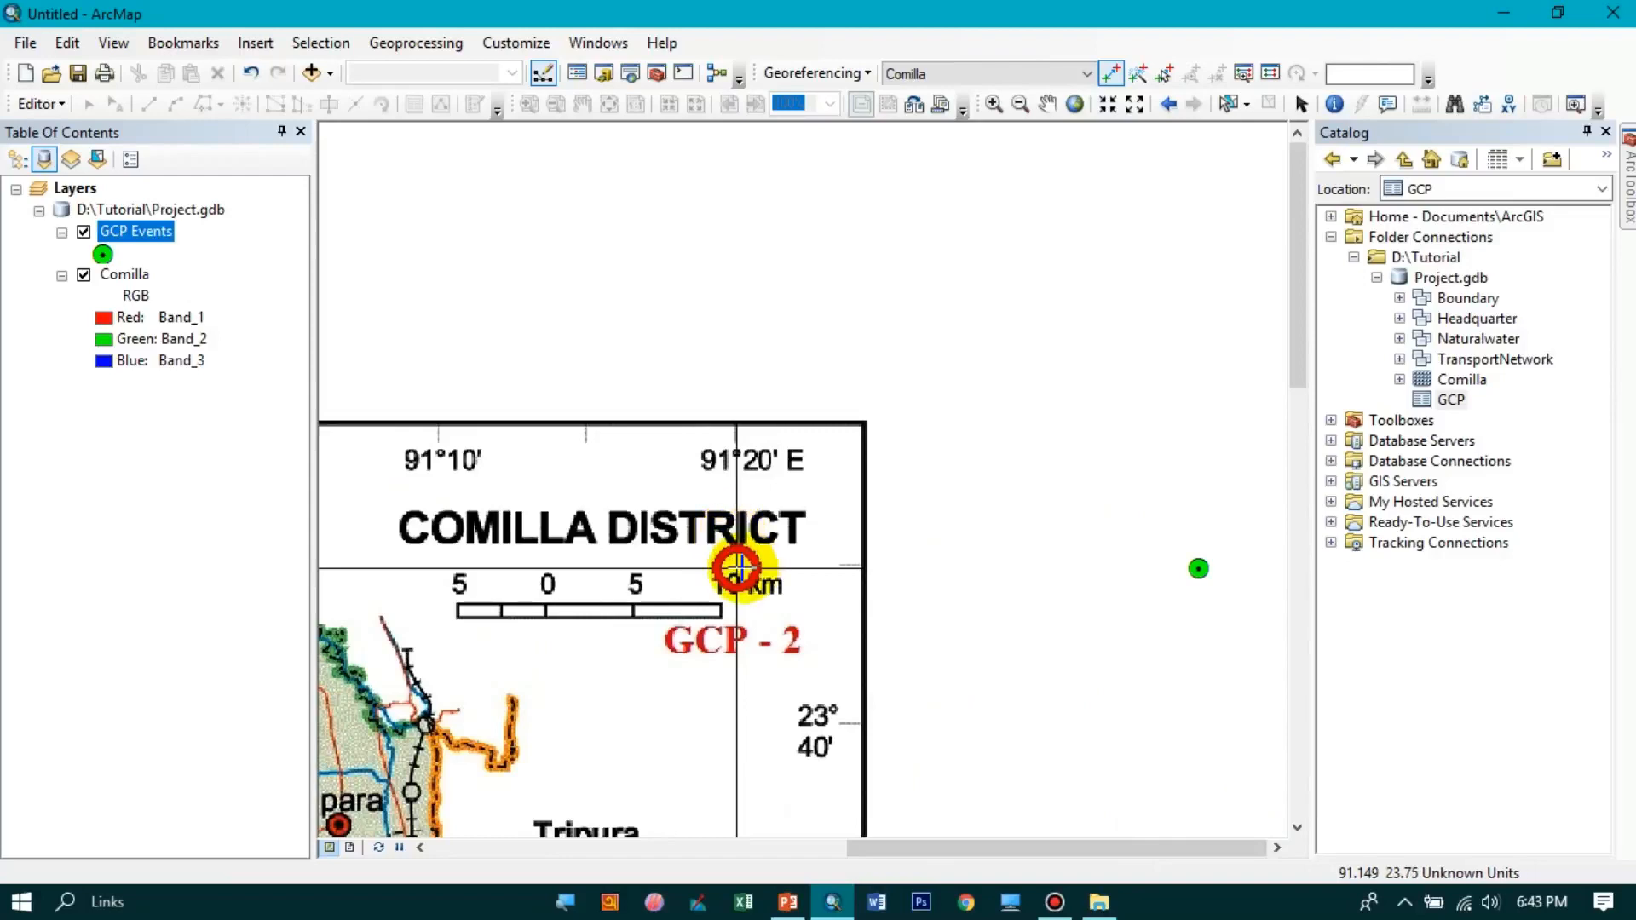
pyautogui.scroll(-2, 740, 568)
pyautogui.scroll(4, 741, 569)
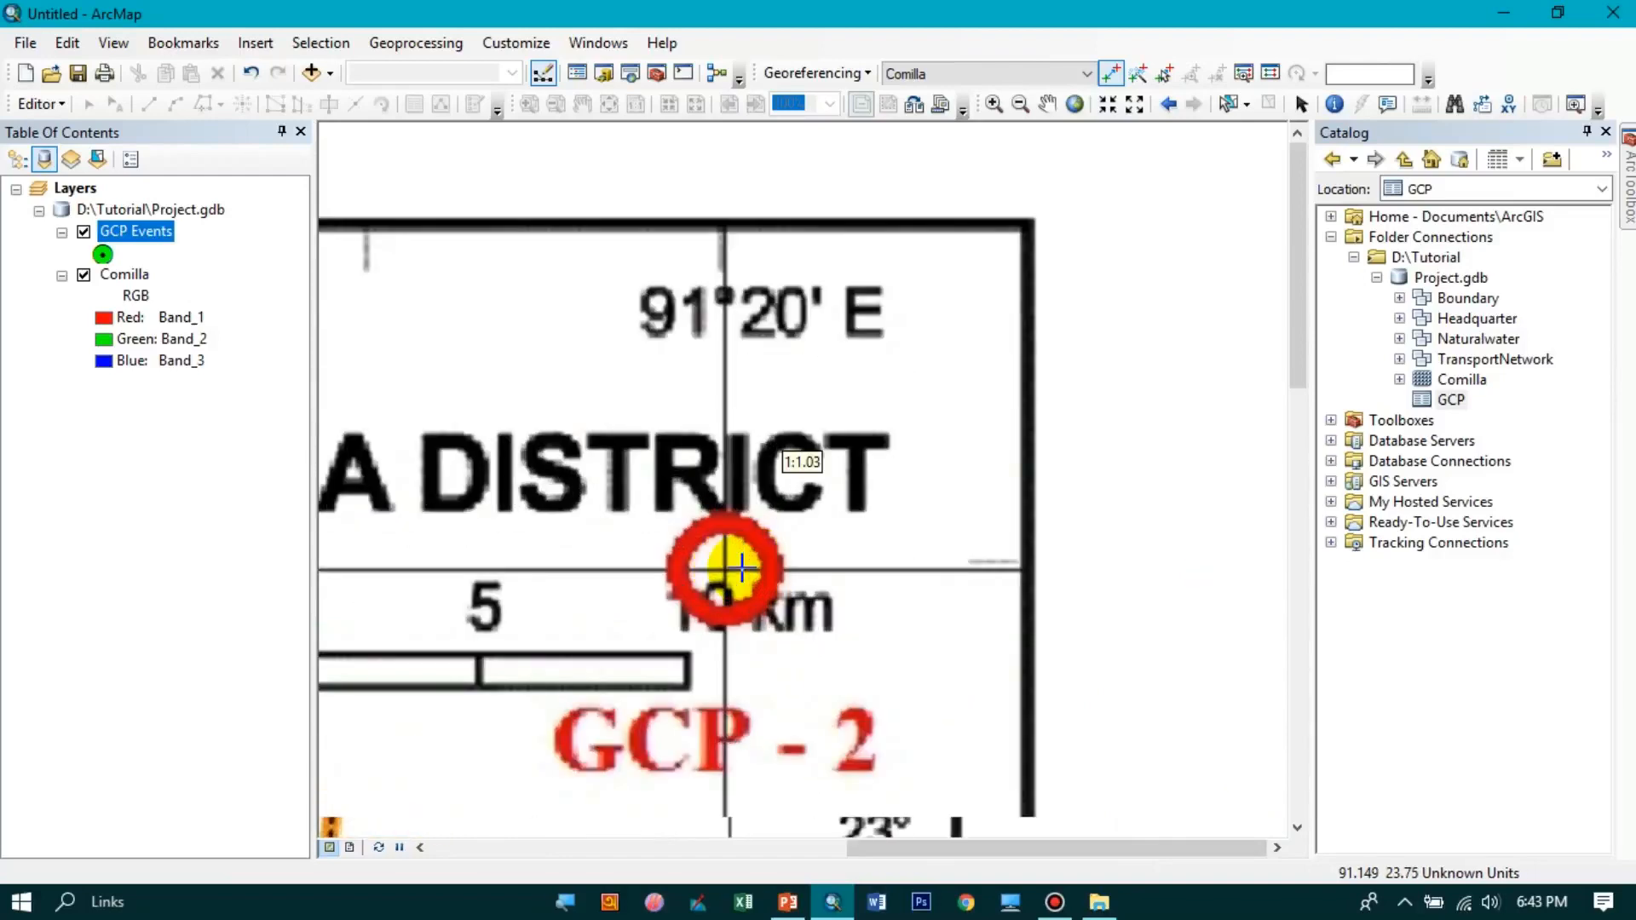
pyautogui.scroll(5, 741, 569)
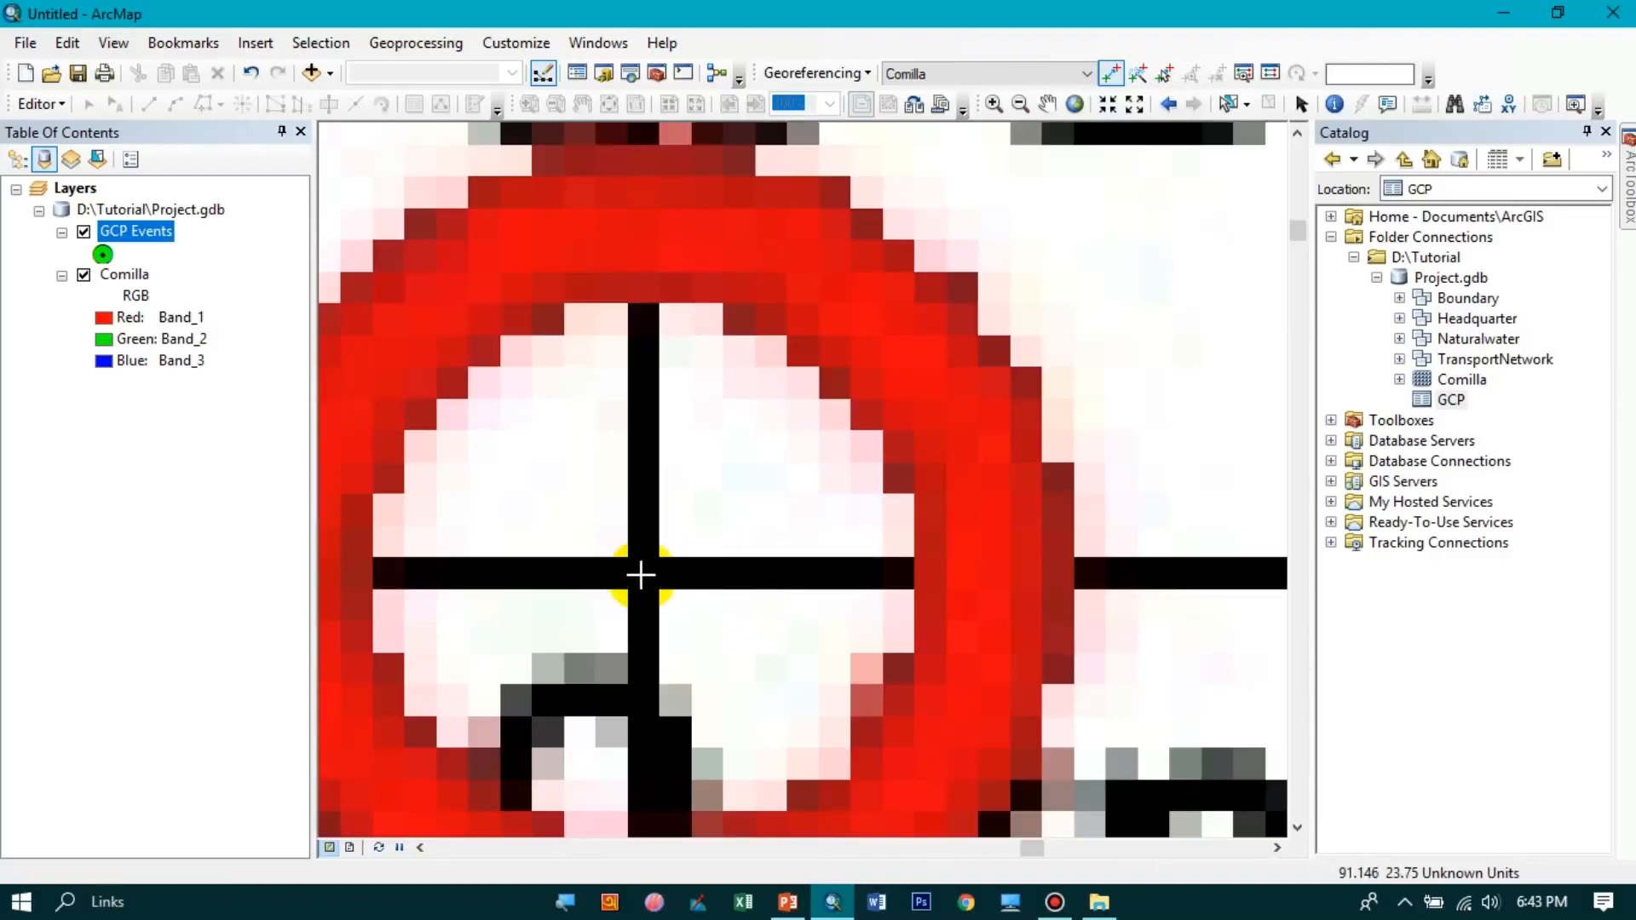
pyautogui.click(643, 575)
pyautogui.scroll(-5, 852, 596)
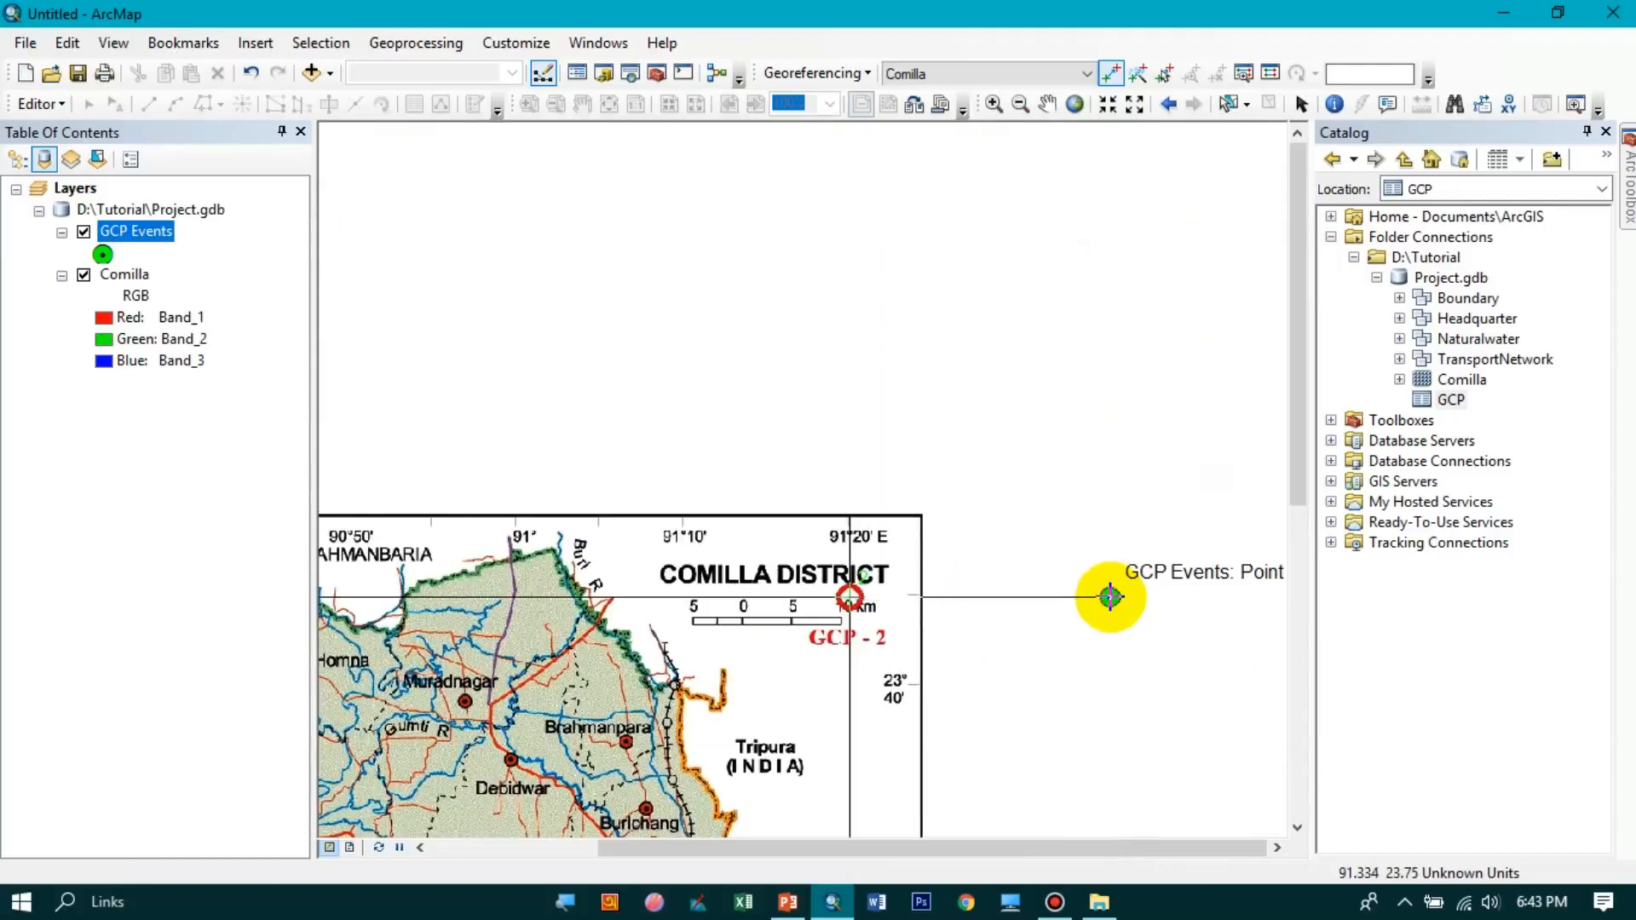
pyautogui.click(1110, 598)
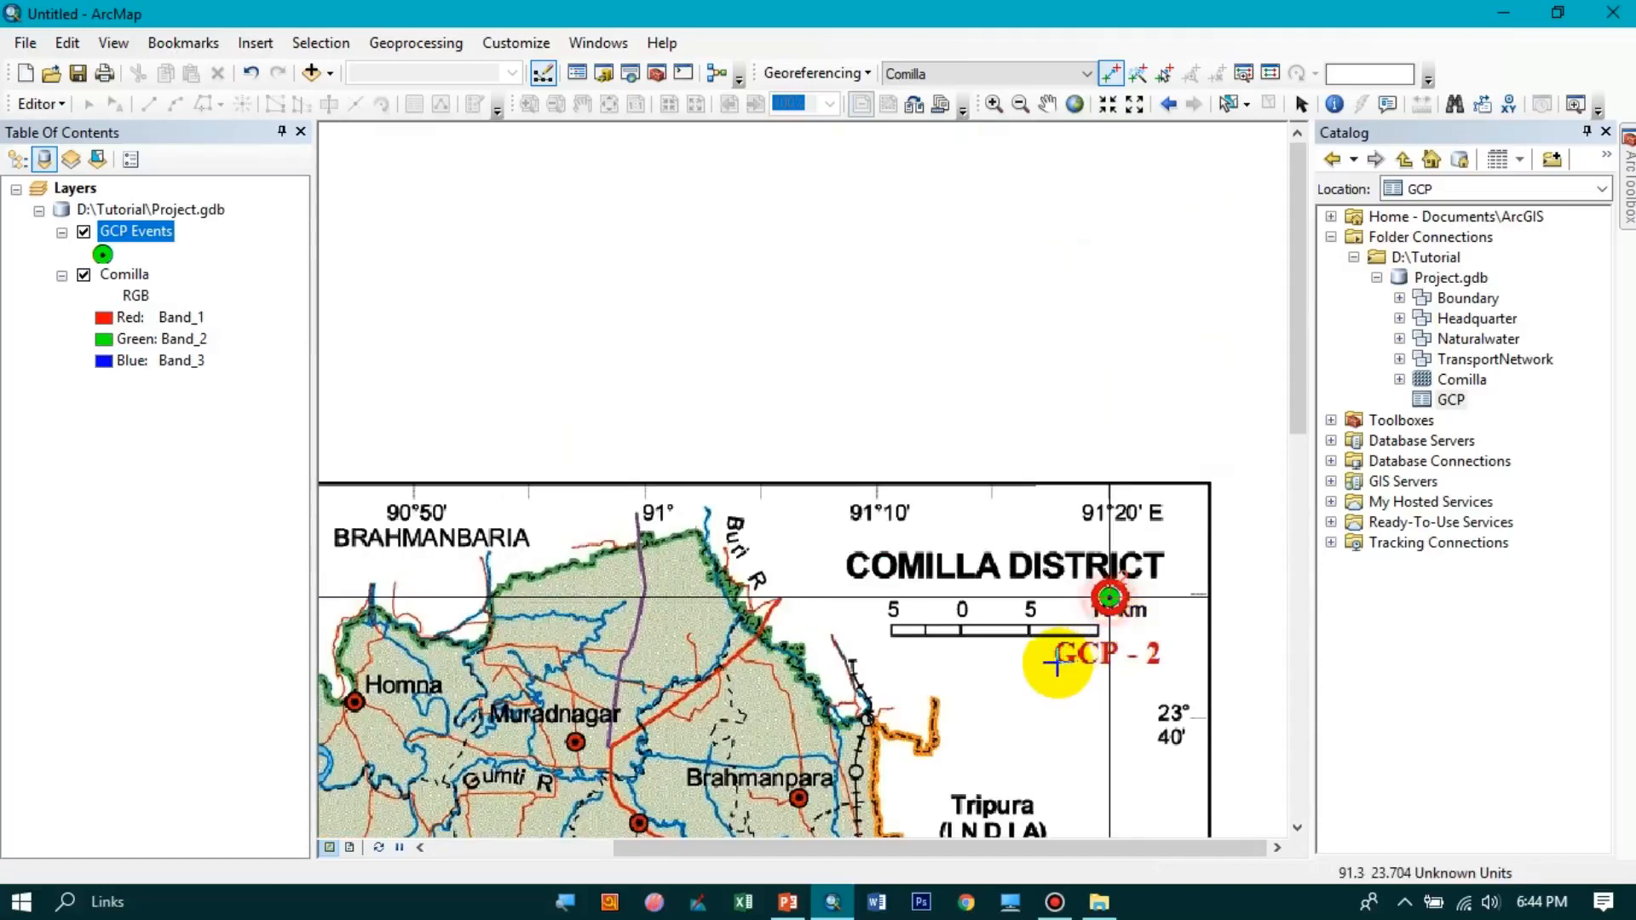
# - Add a control point linking the centre of the raster's GCP-3 crosshair to the lower-right GCP Events point
pyautogui.moveTo(1302, 422); pyautogui.dragTo(1293, 776)
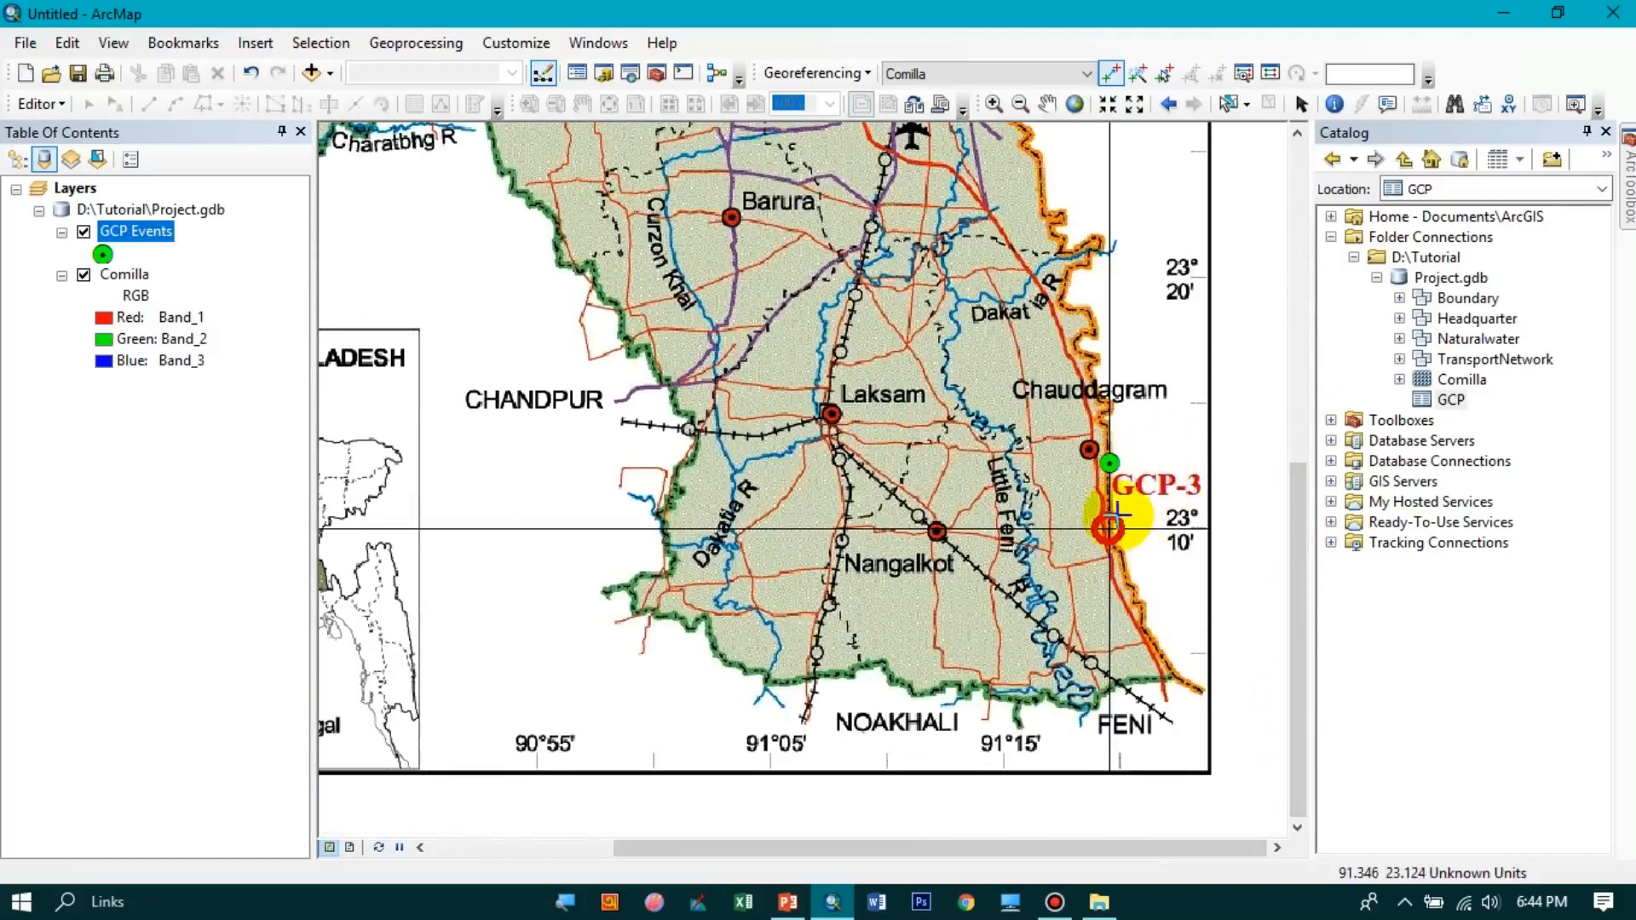
pyautogui.scroll(-5, 1111, 510)
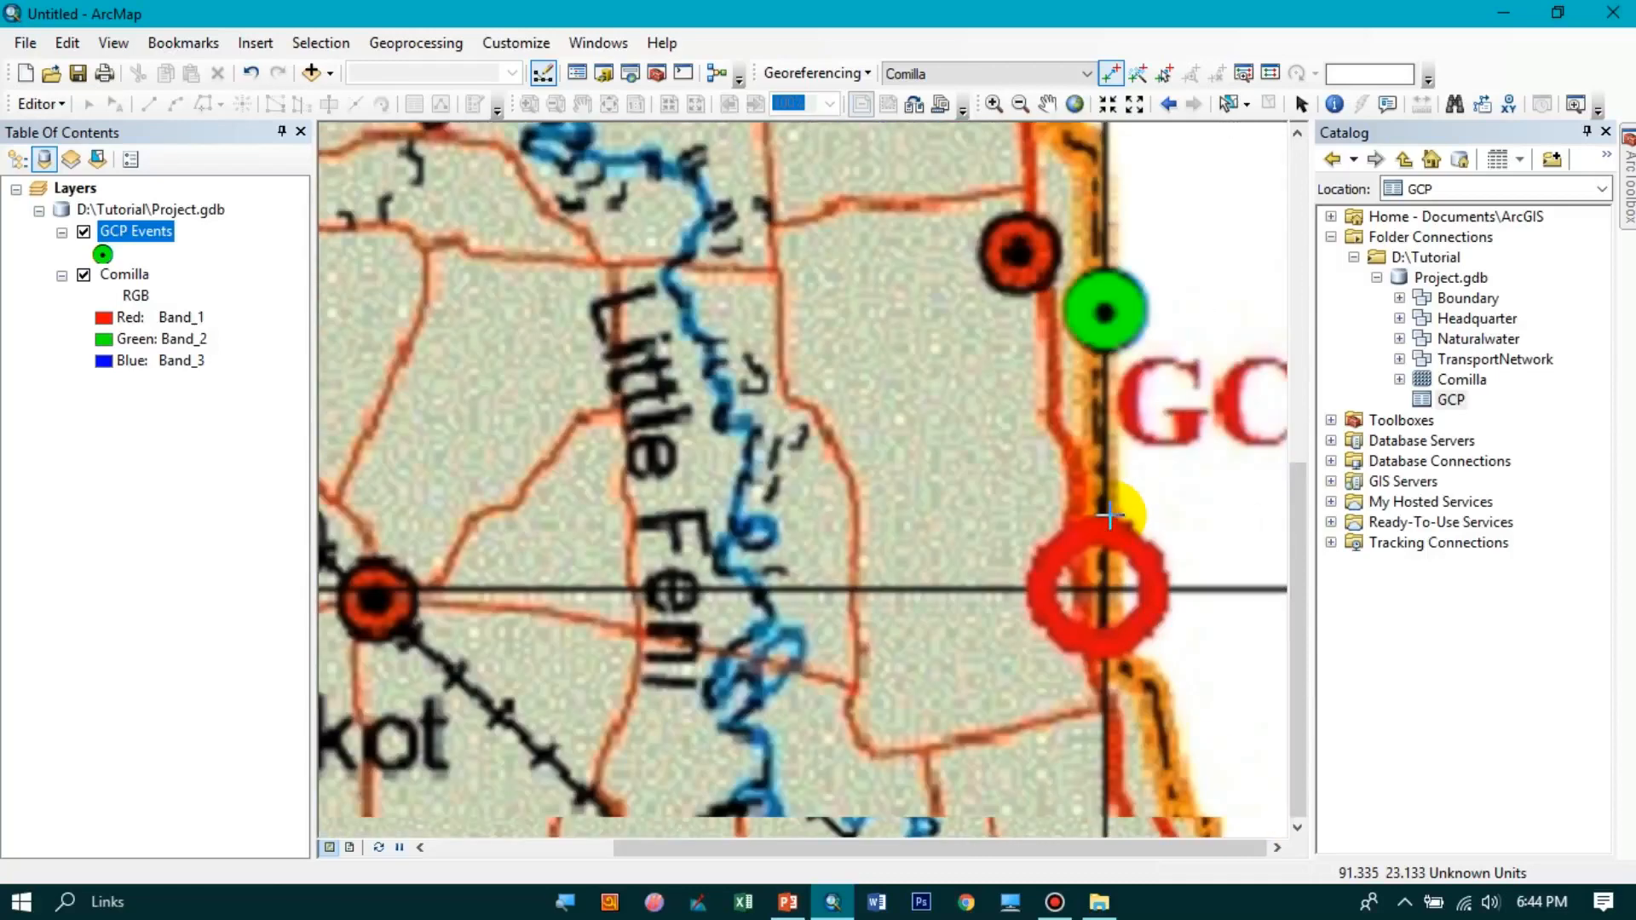
pyautogui.scroll(-5, 1110, 514)
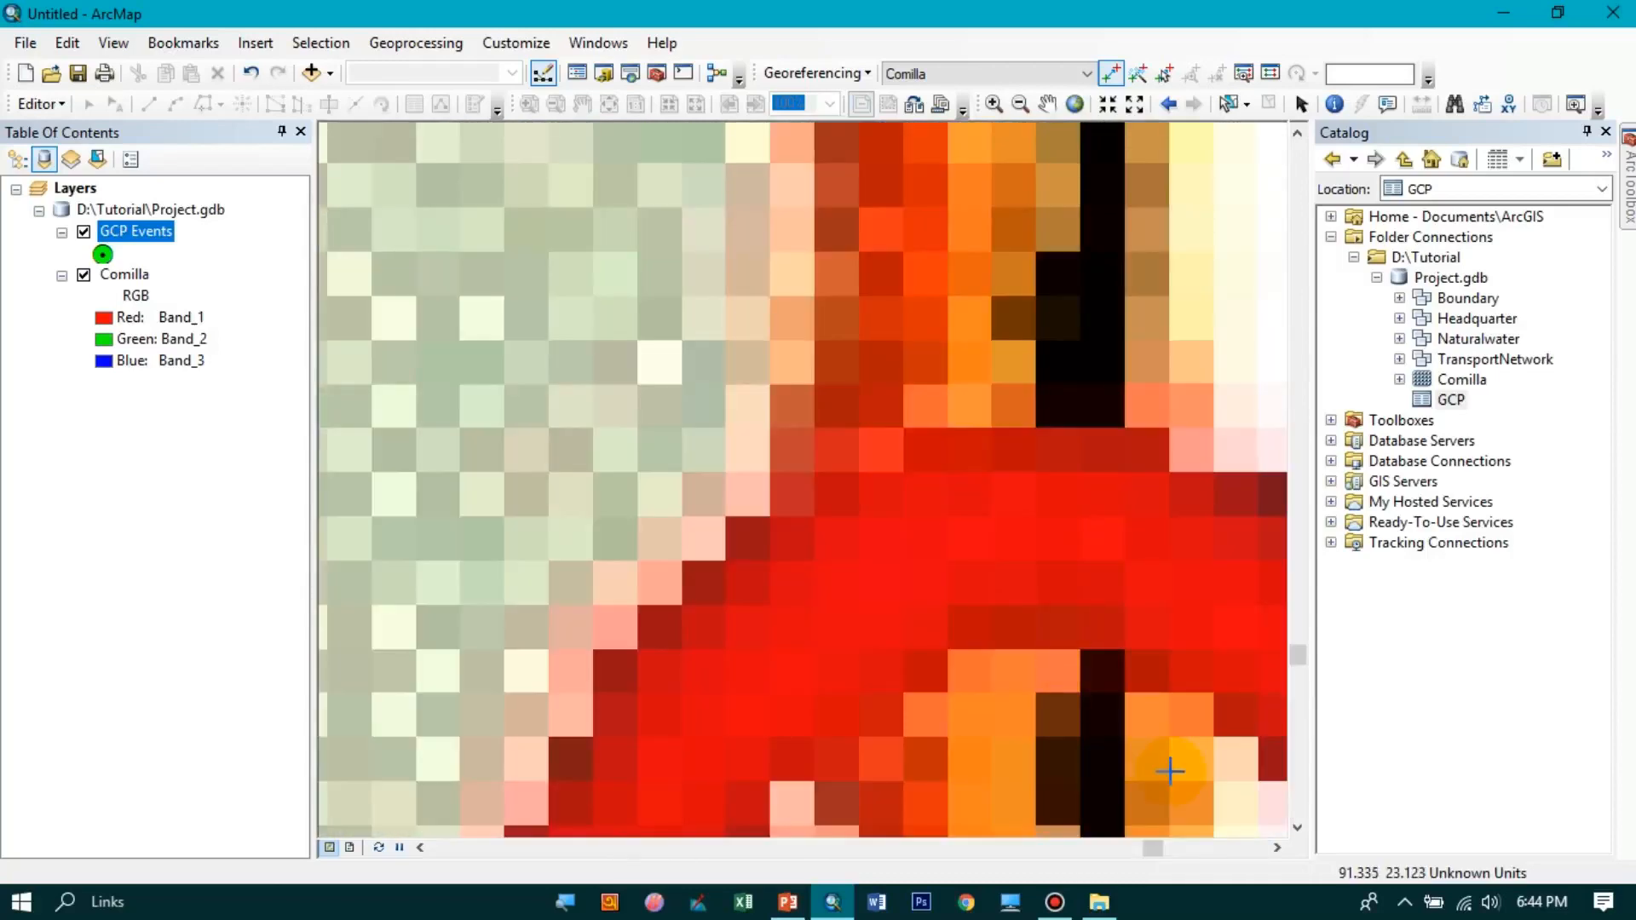
pyautogui.scroll(3, 1235, 785)
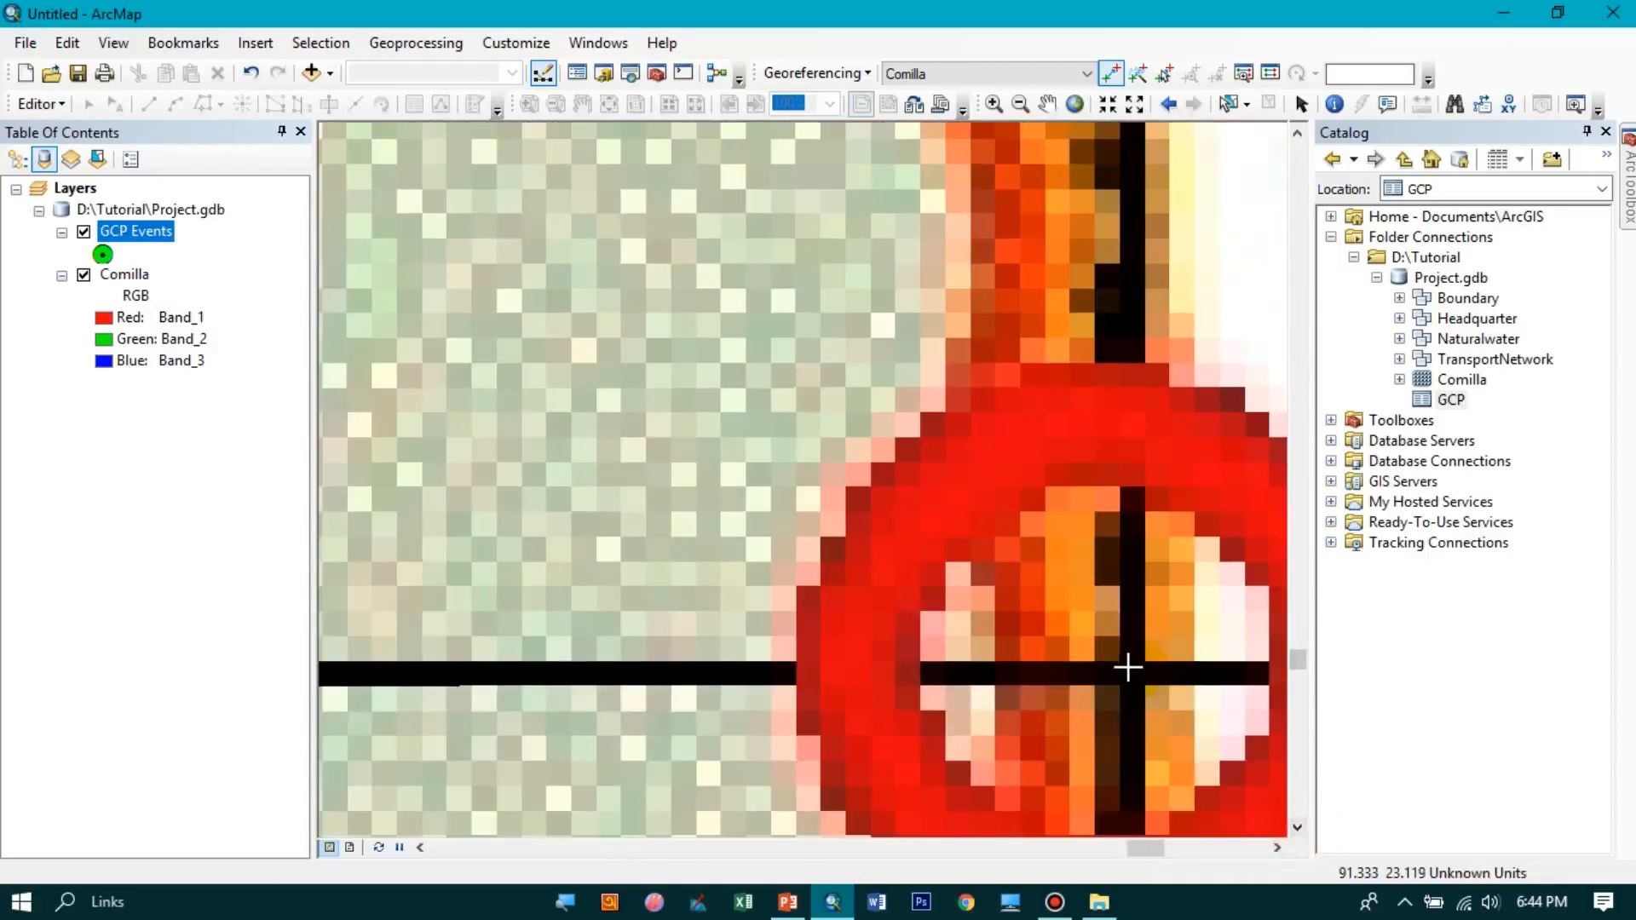
pyautogui.scroll(5, 1140, 668)
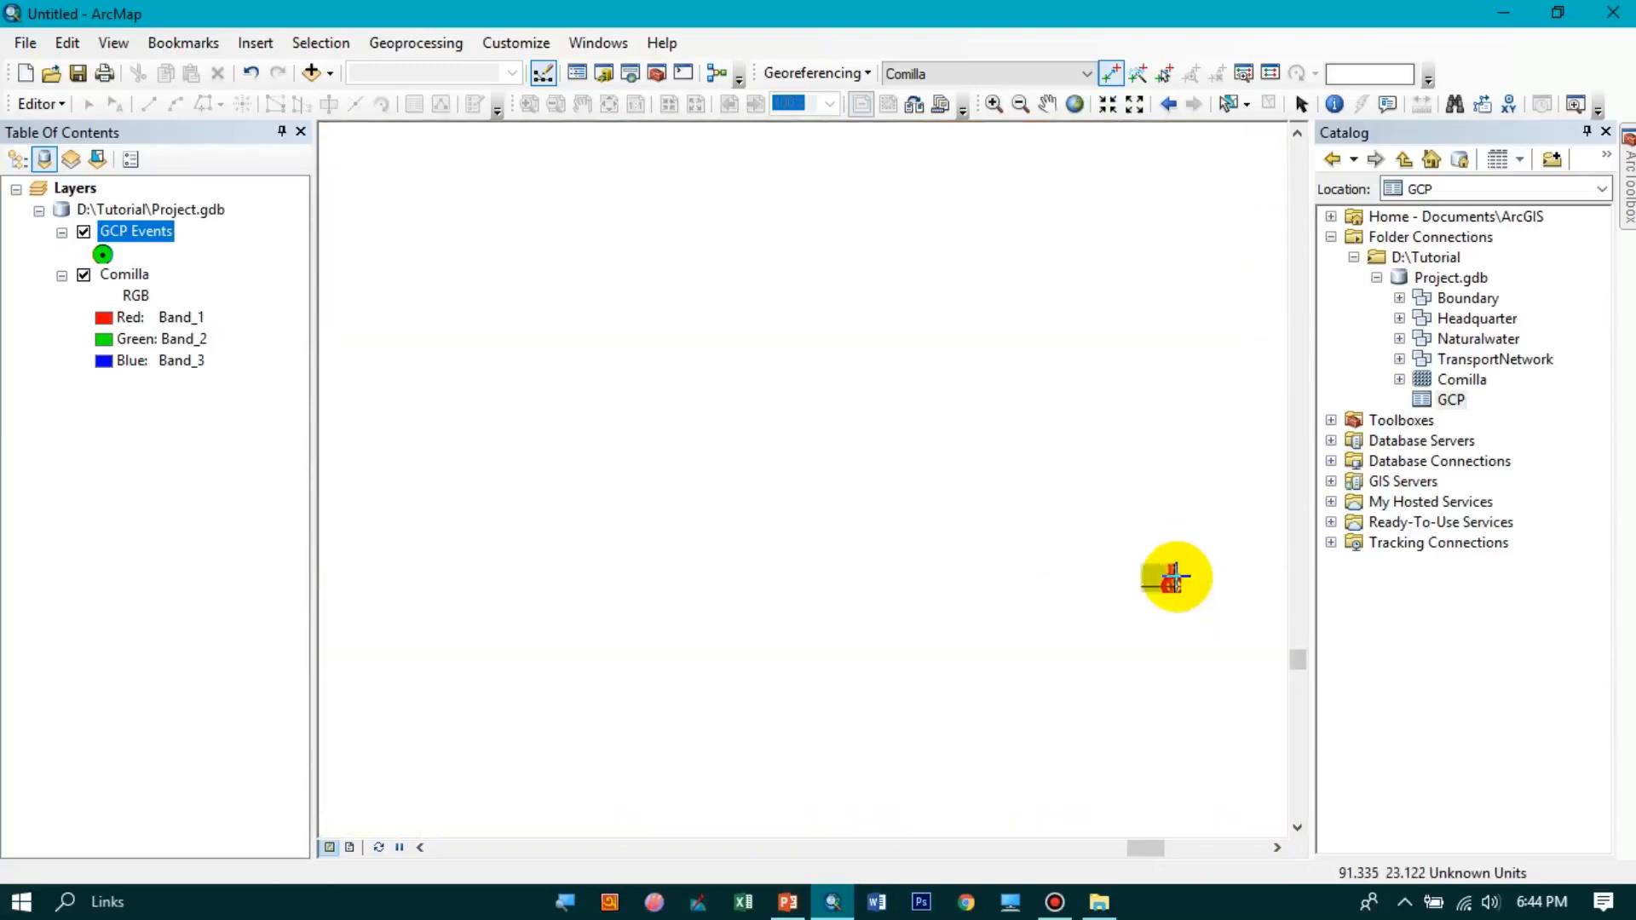
pyautogui.scroll(-3, 1175, 578)
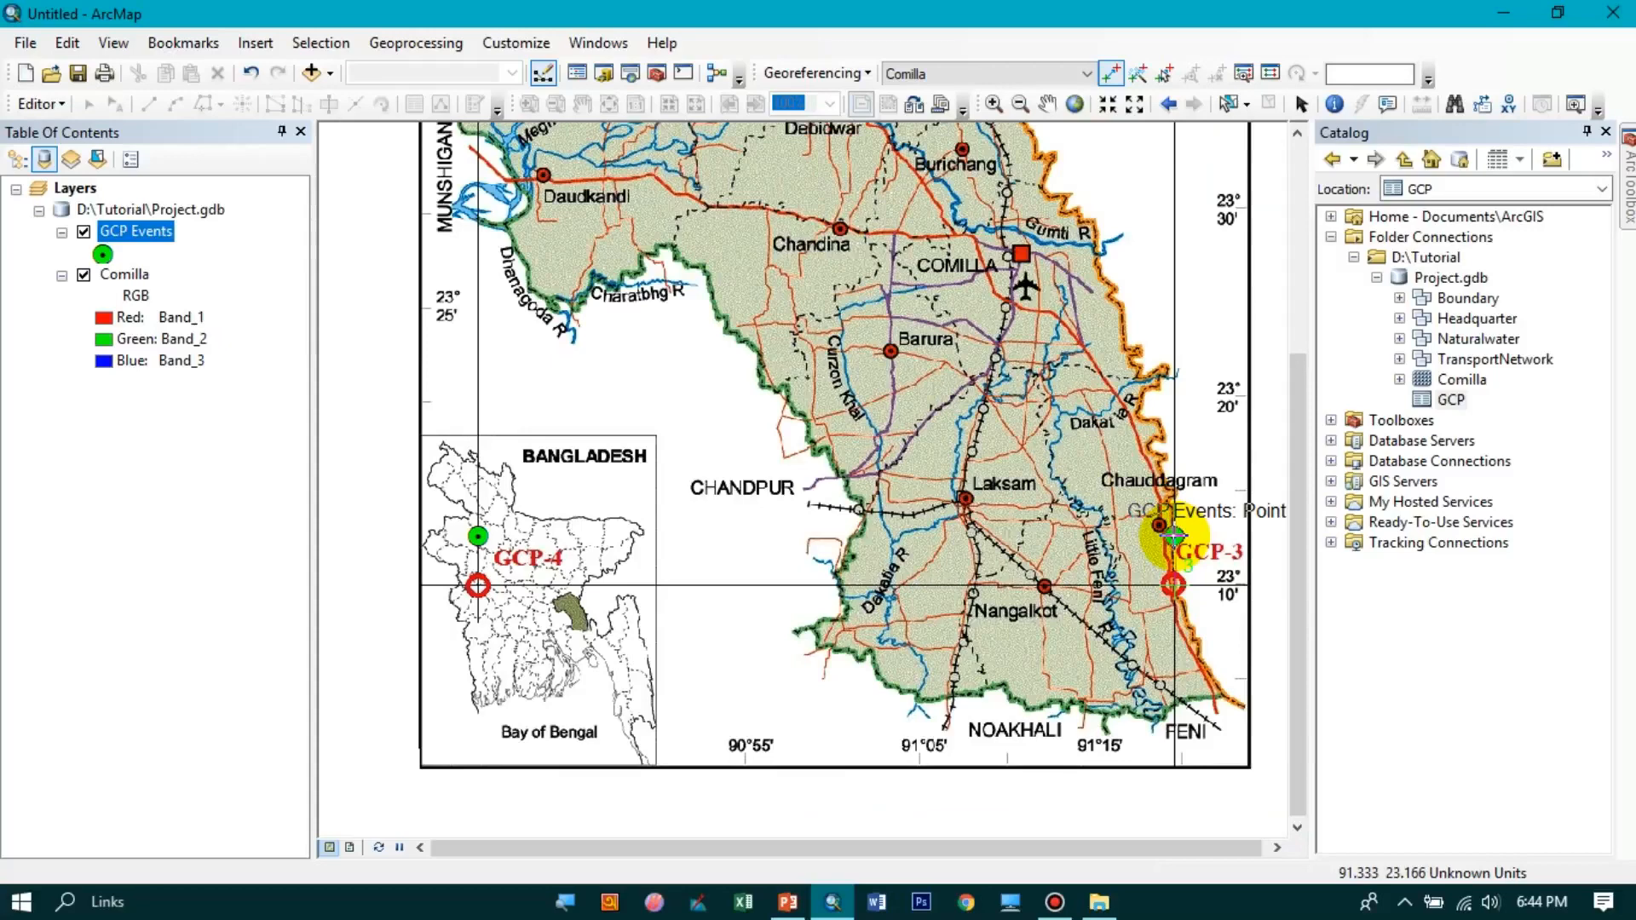
pyautogui.click(1175, 535)
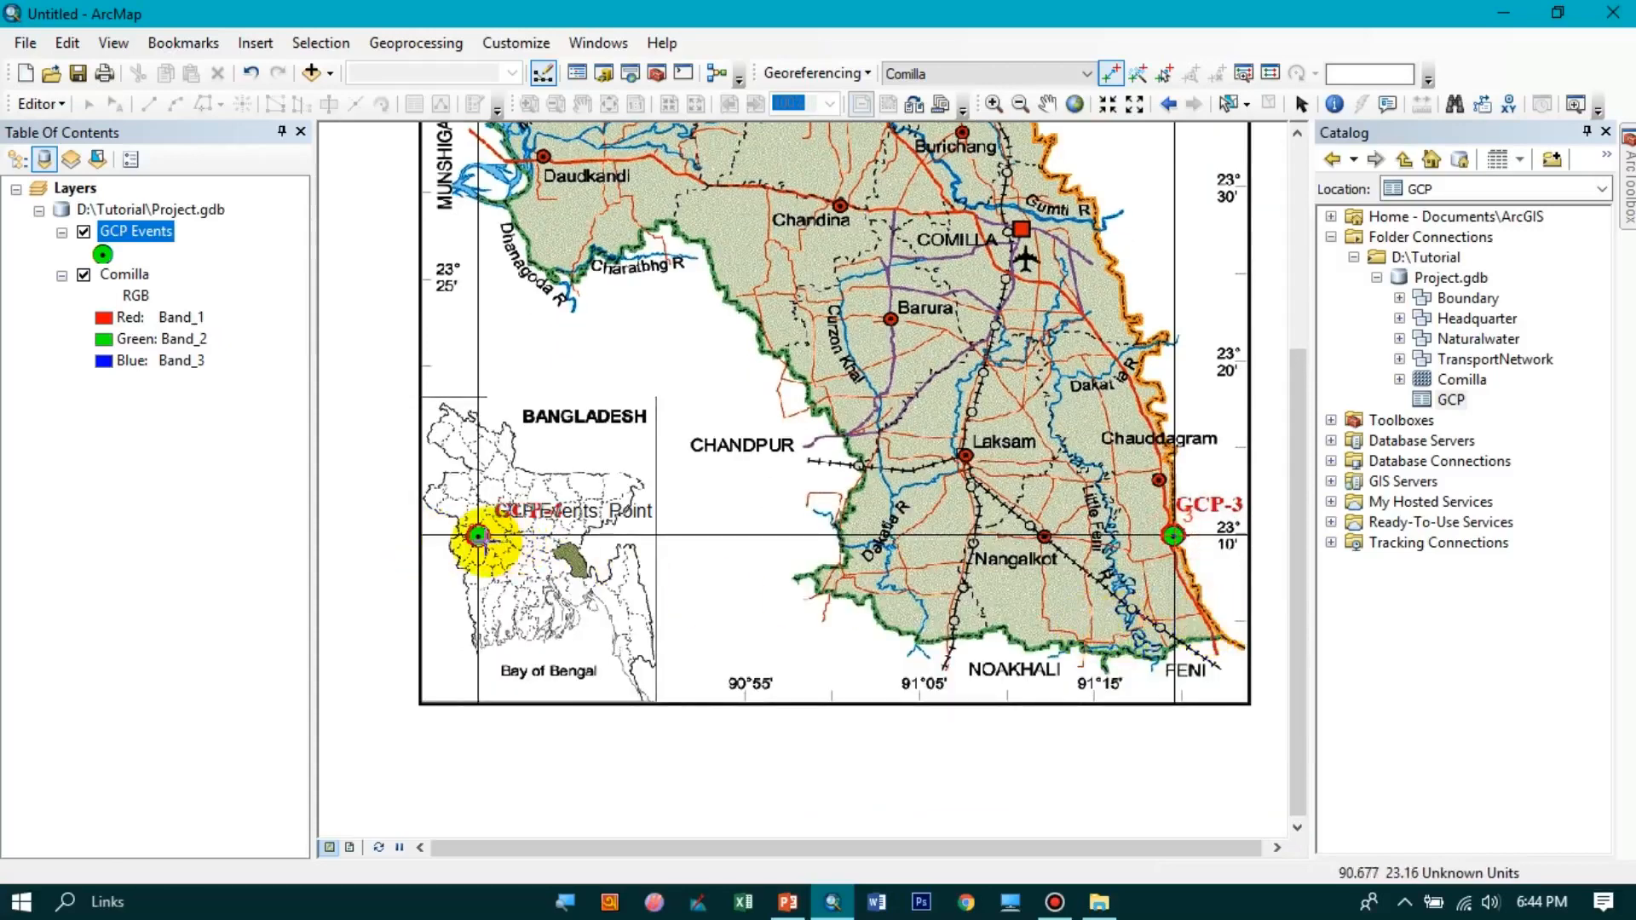
# - Link the centre of the raster's GCP-4 crosshair to the lower-left GCP Events point, hiding that layer while marking the crosshair and showing it again for the target
pyautogui.scroll(-4, 478, 536)
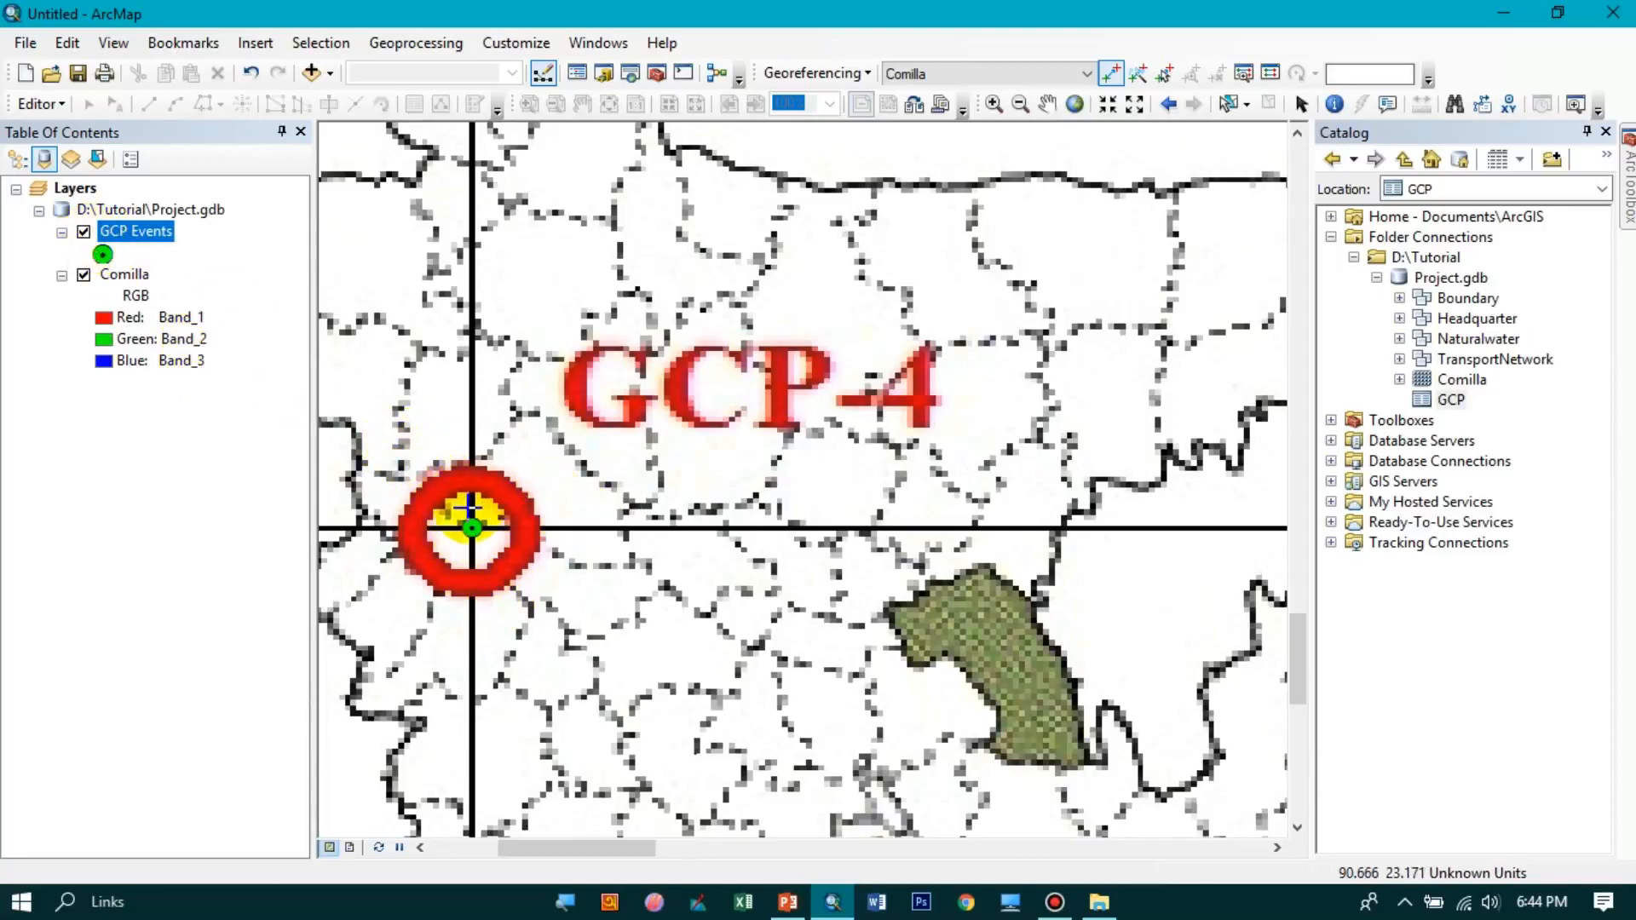
pyautogui.scroll(5, 461, 509)
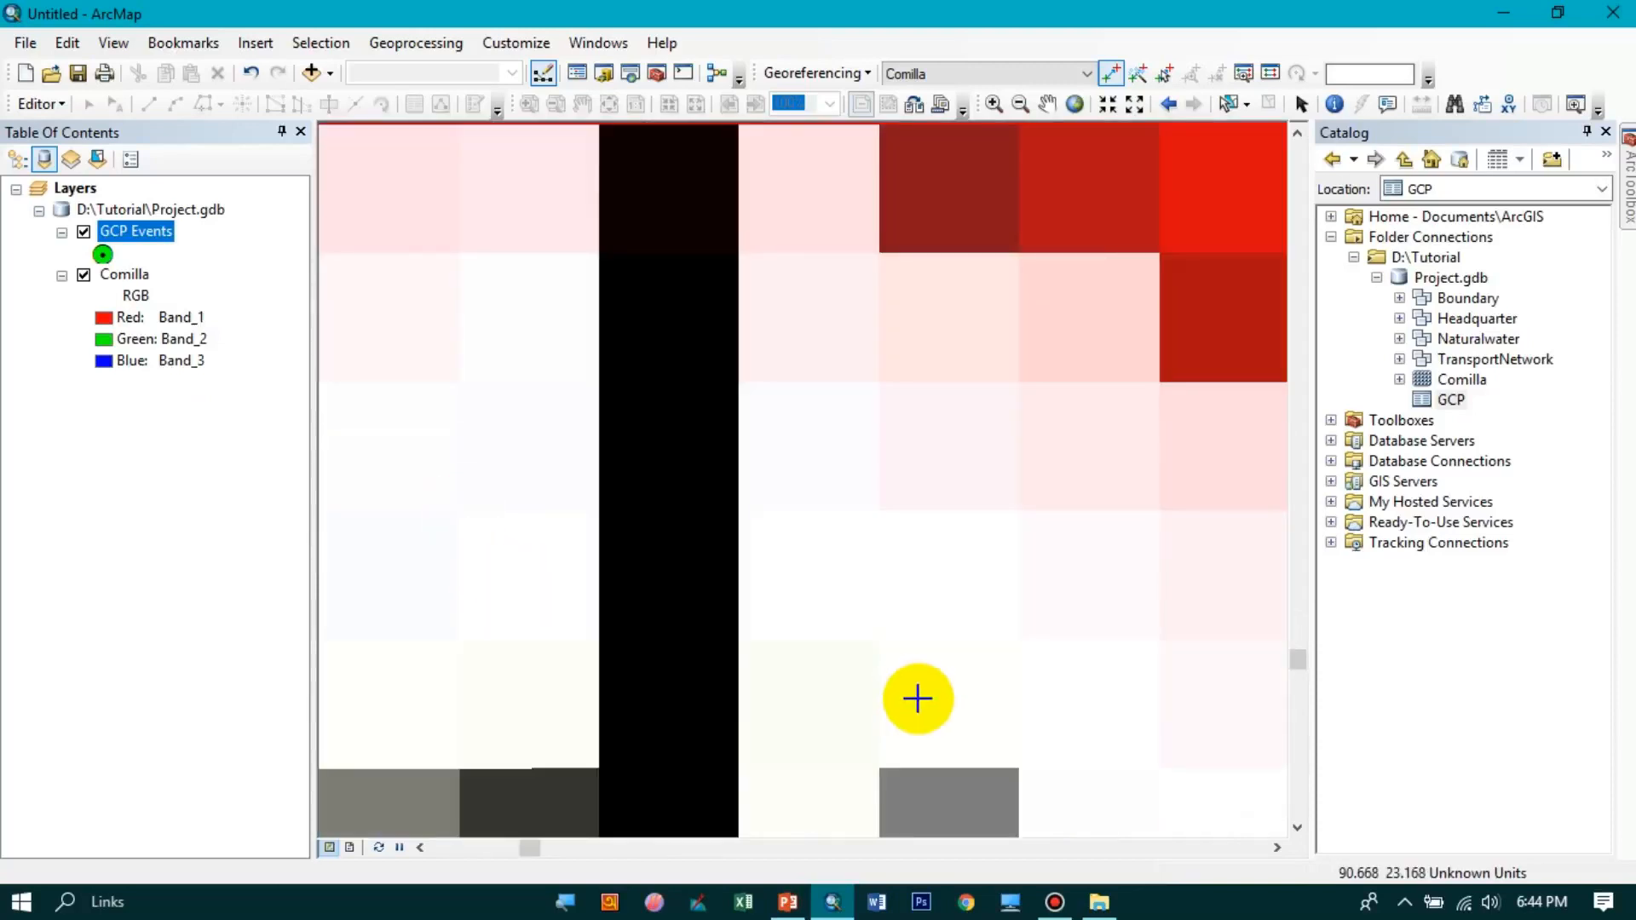
pyautogui.scroll(-3, 916, 699)
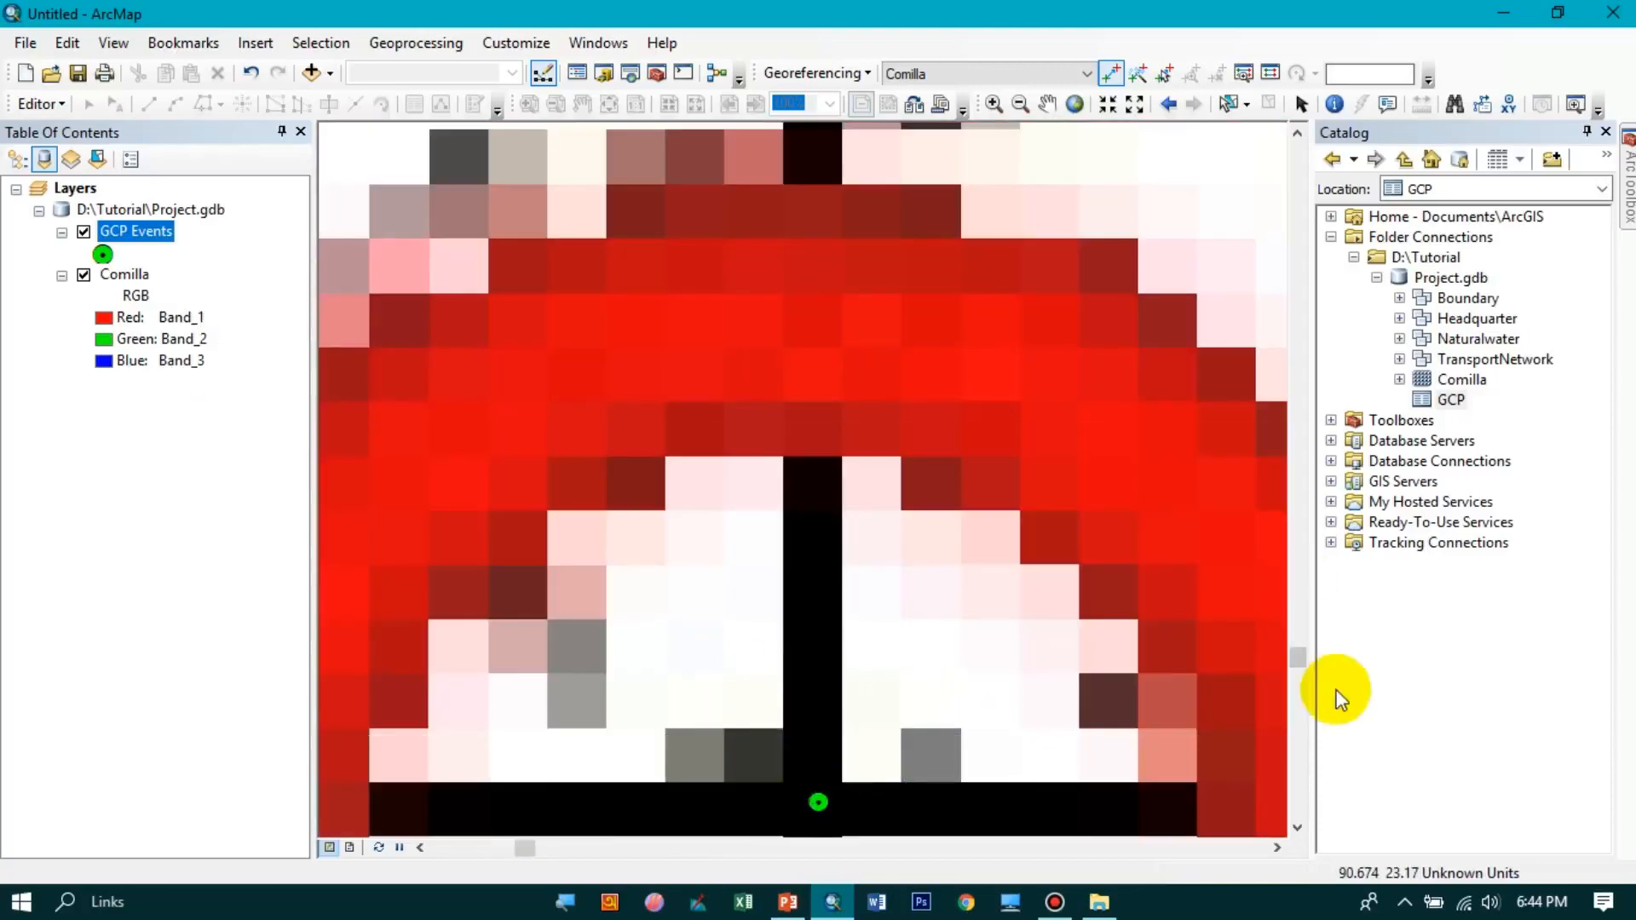
pyautogui.click(1301, 826)
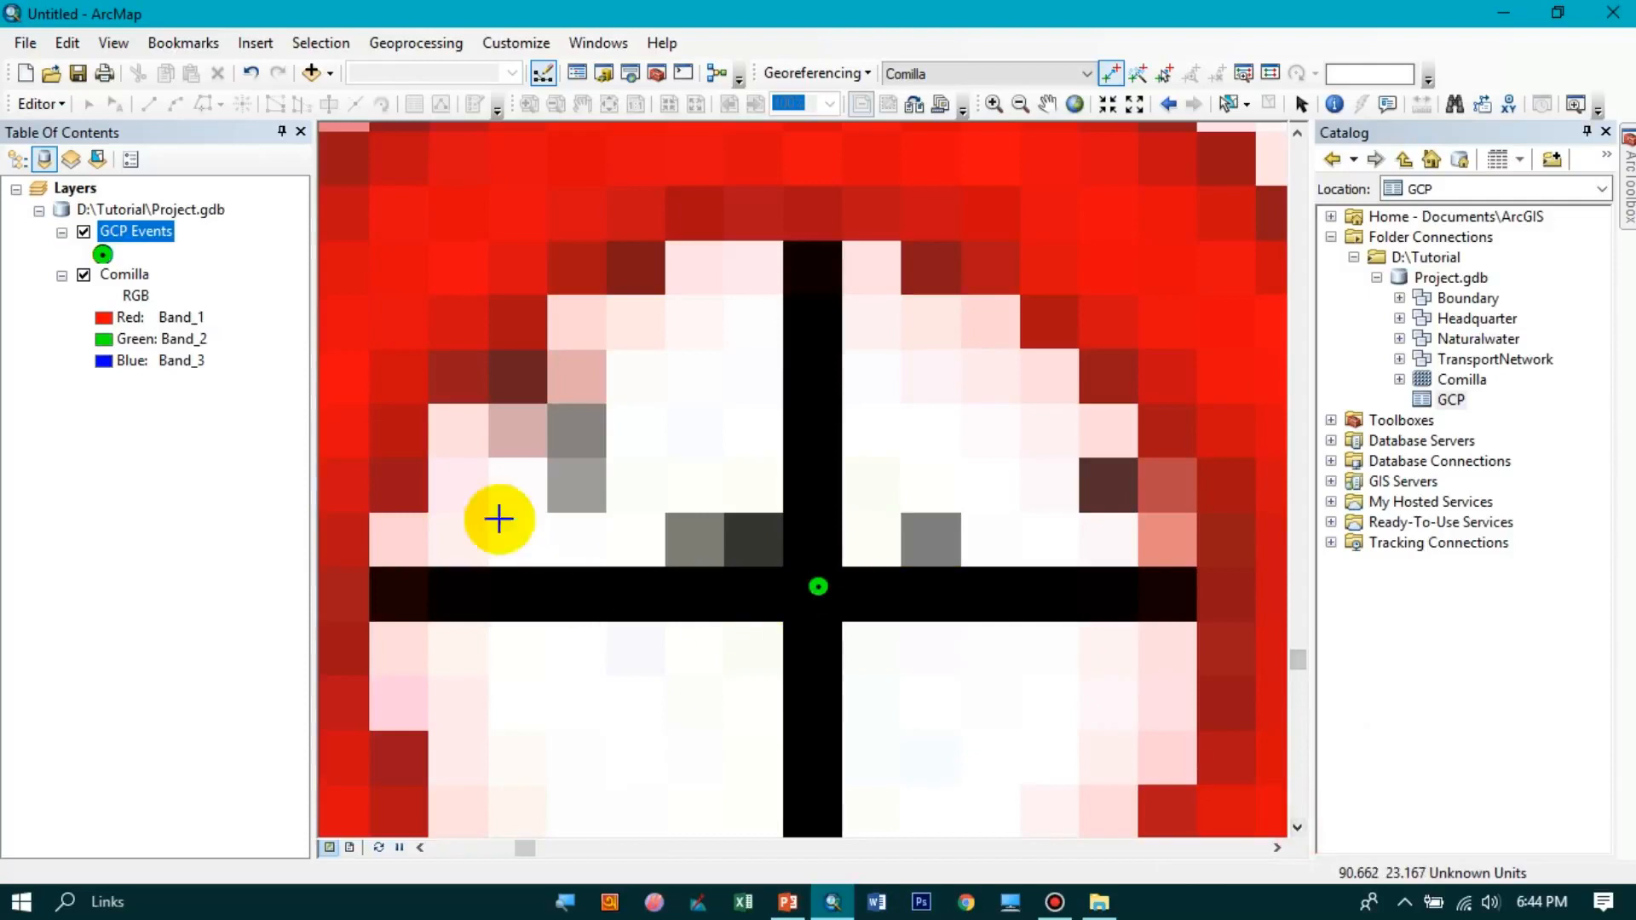
pyautogui.click(83, 232)
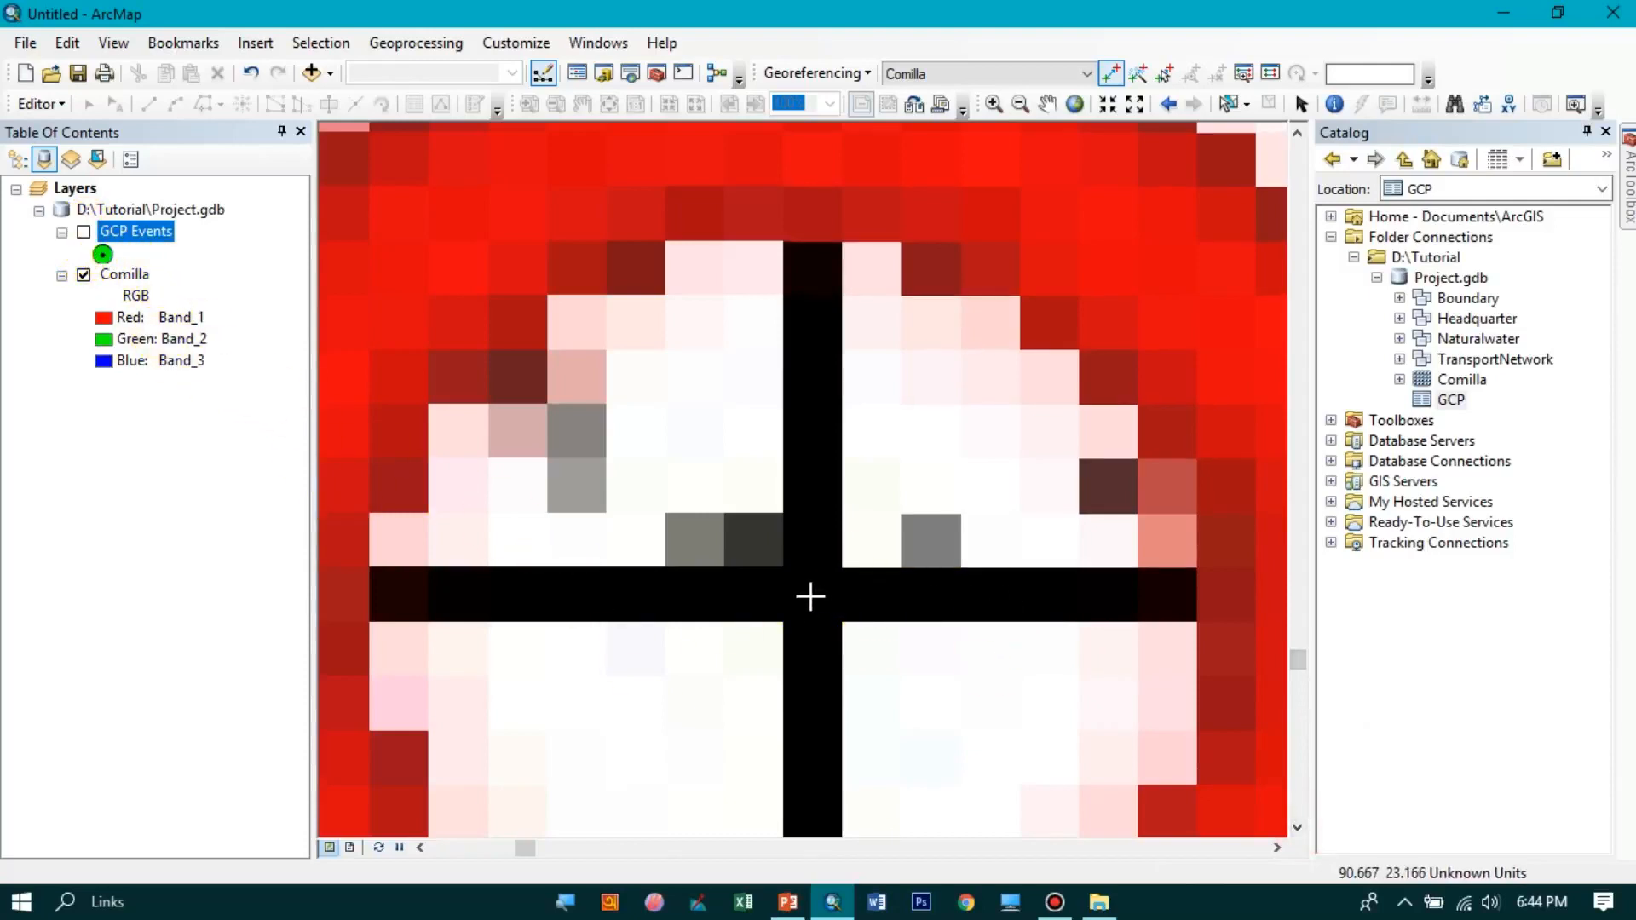
pyautogui.click(811, 596)
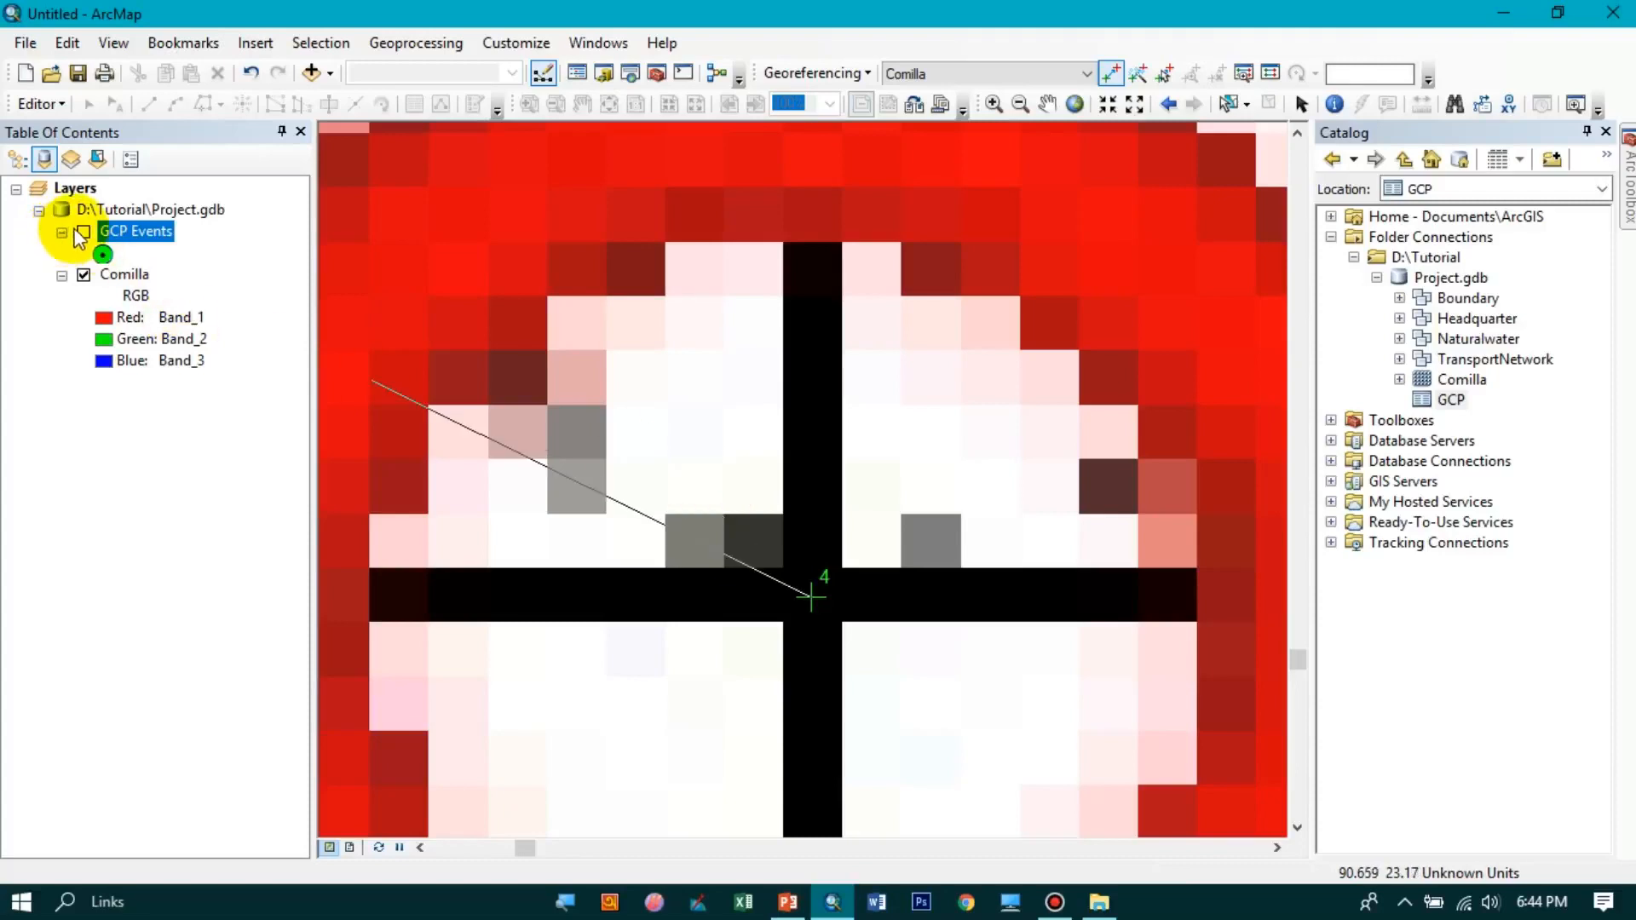
pyautogui.click(84, 233)
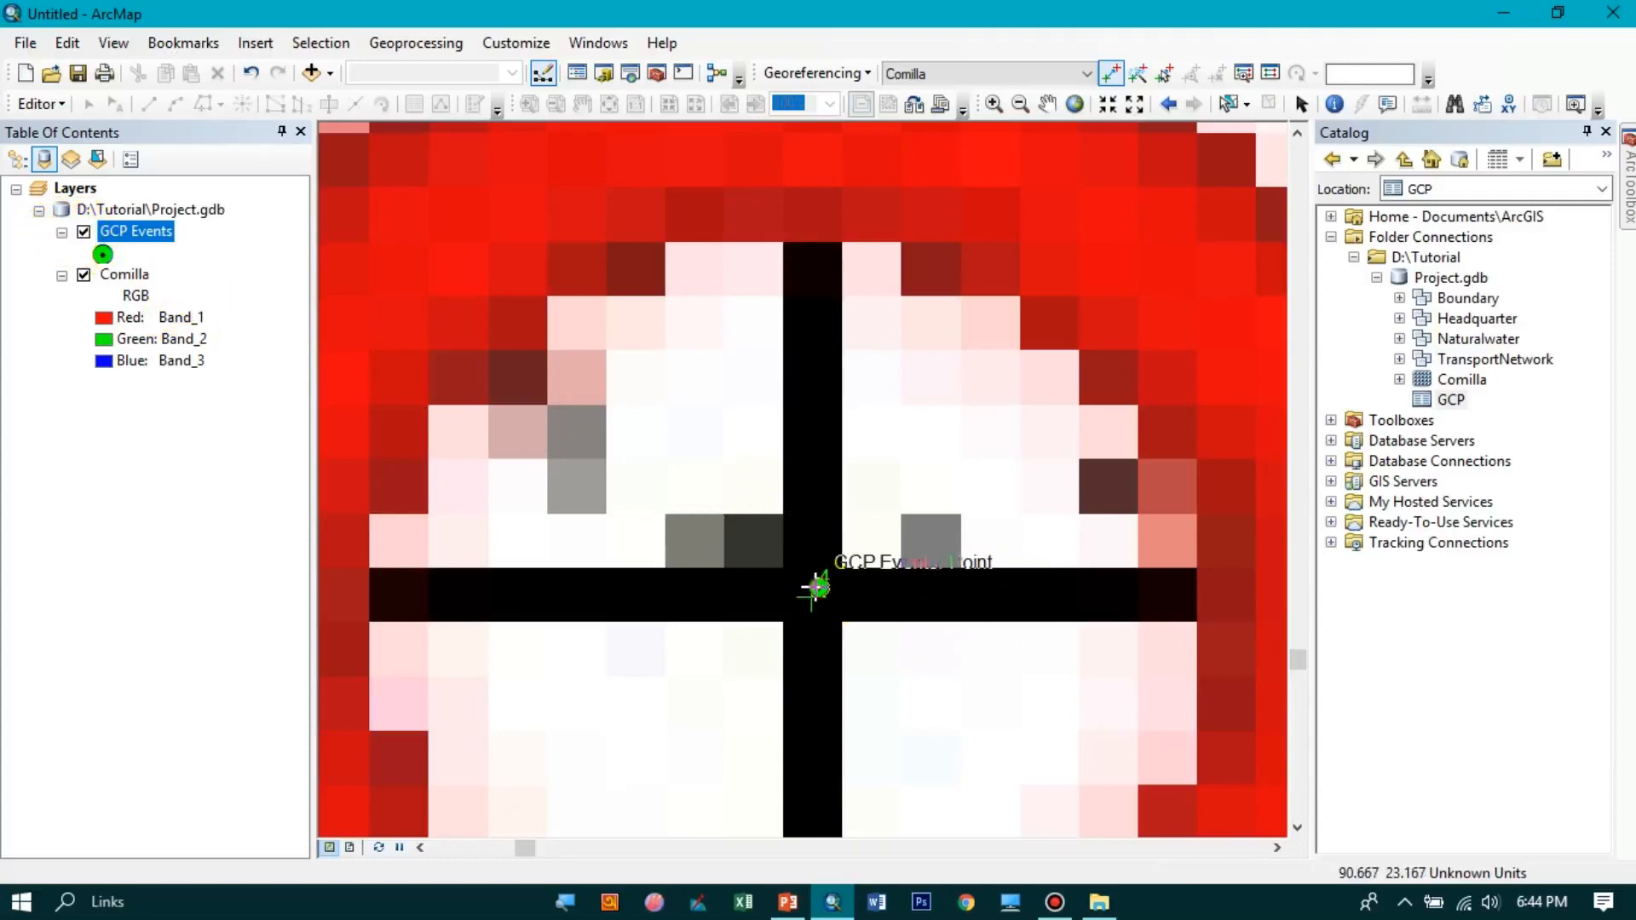
pyautogui.click(818, 588)
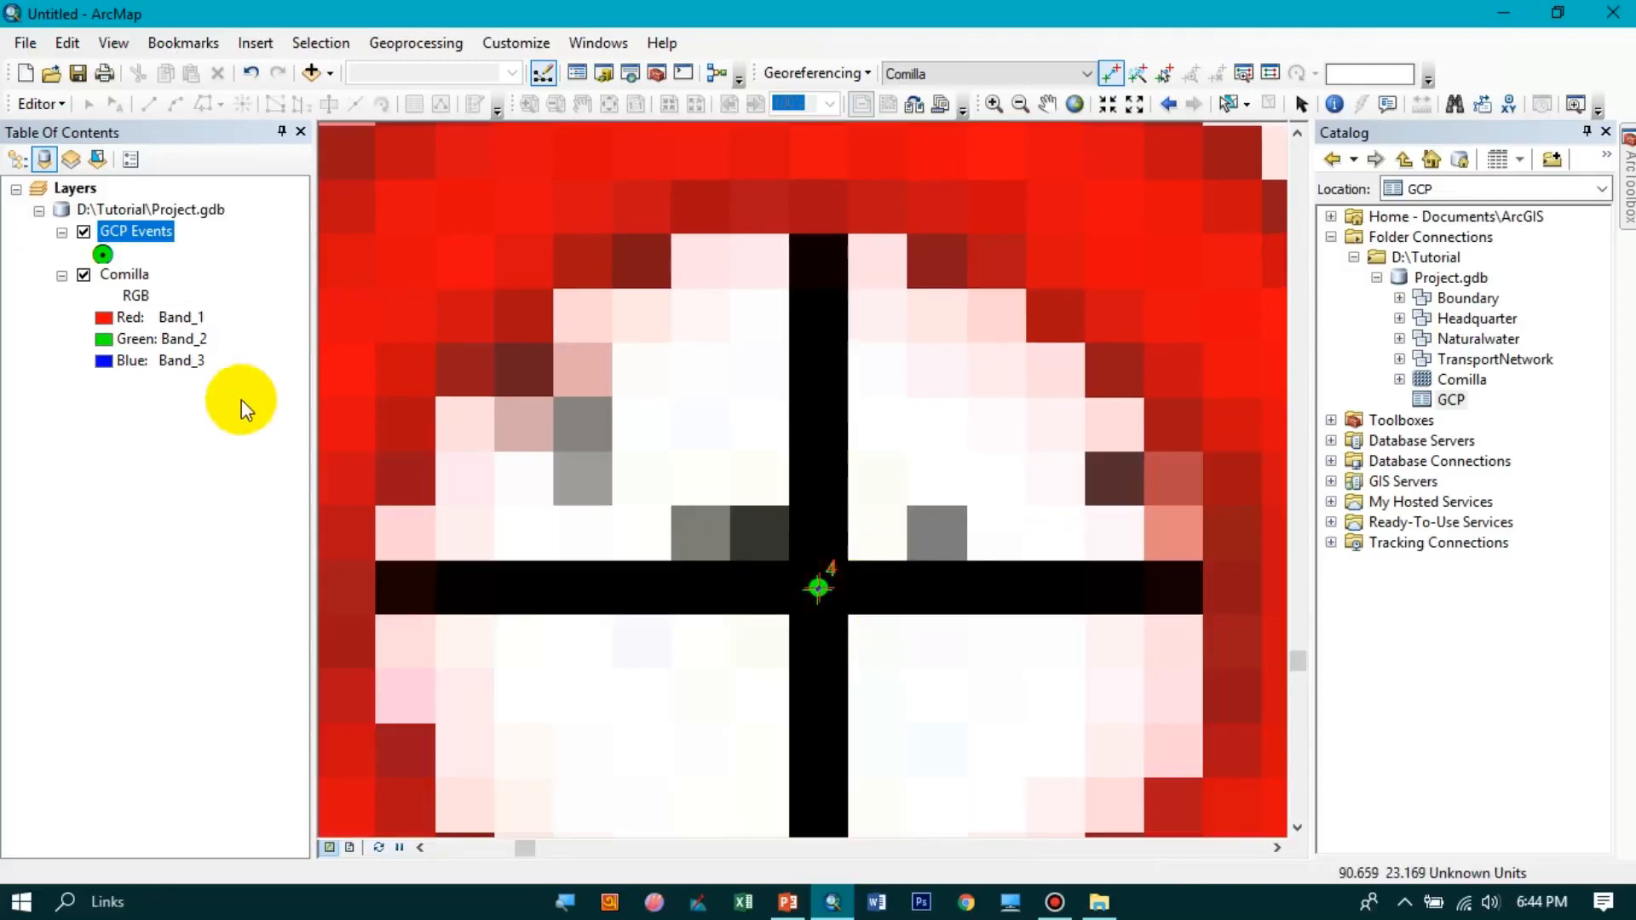
# - Zoom to the full extent of the Comilla raster layer
pyautogui.rightClick(141, 237)
pyautogui.rightClick(118, 274)
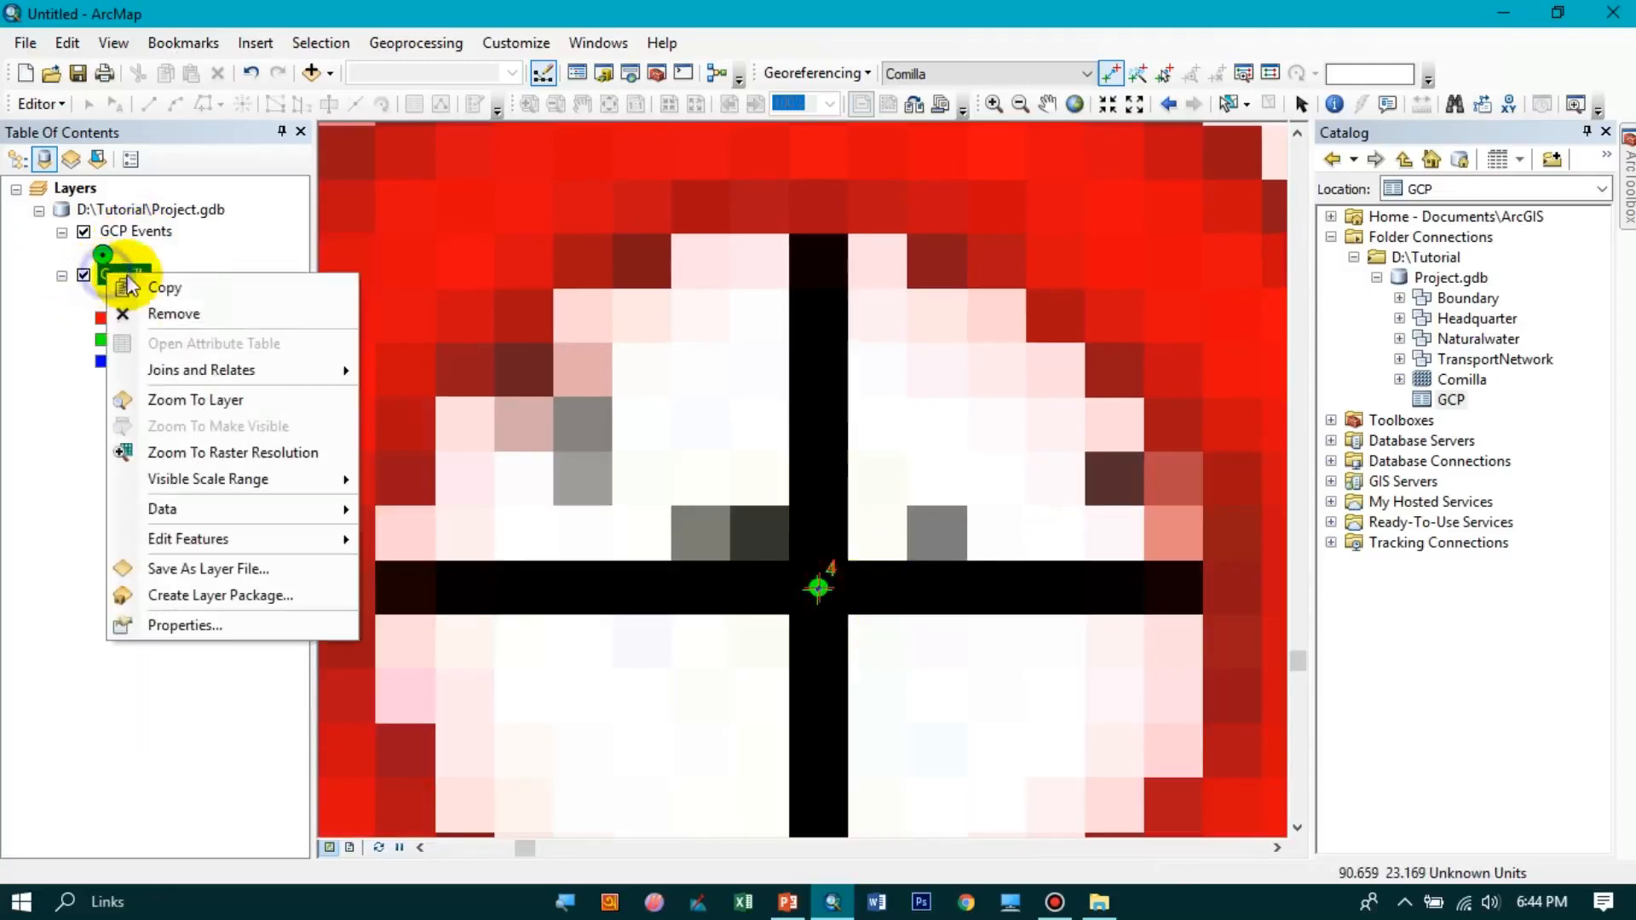
pyautogui.click(213, 403)
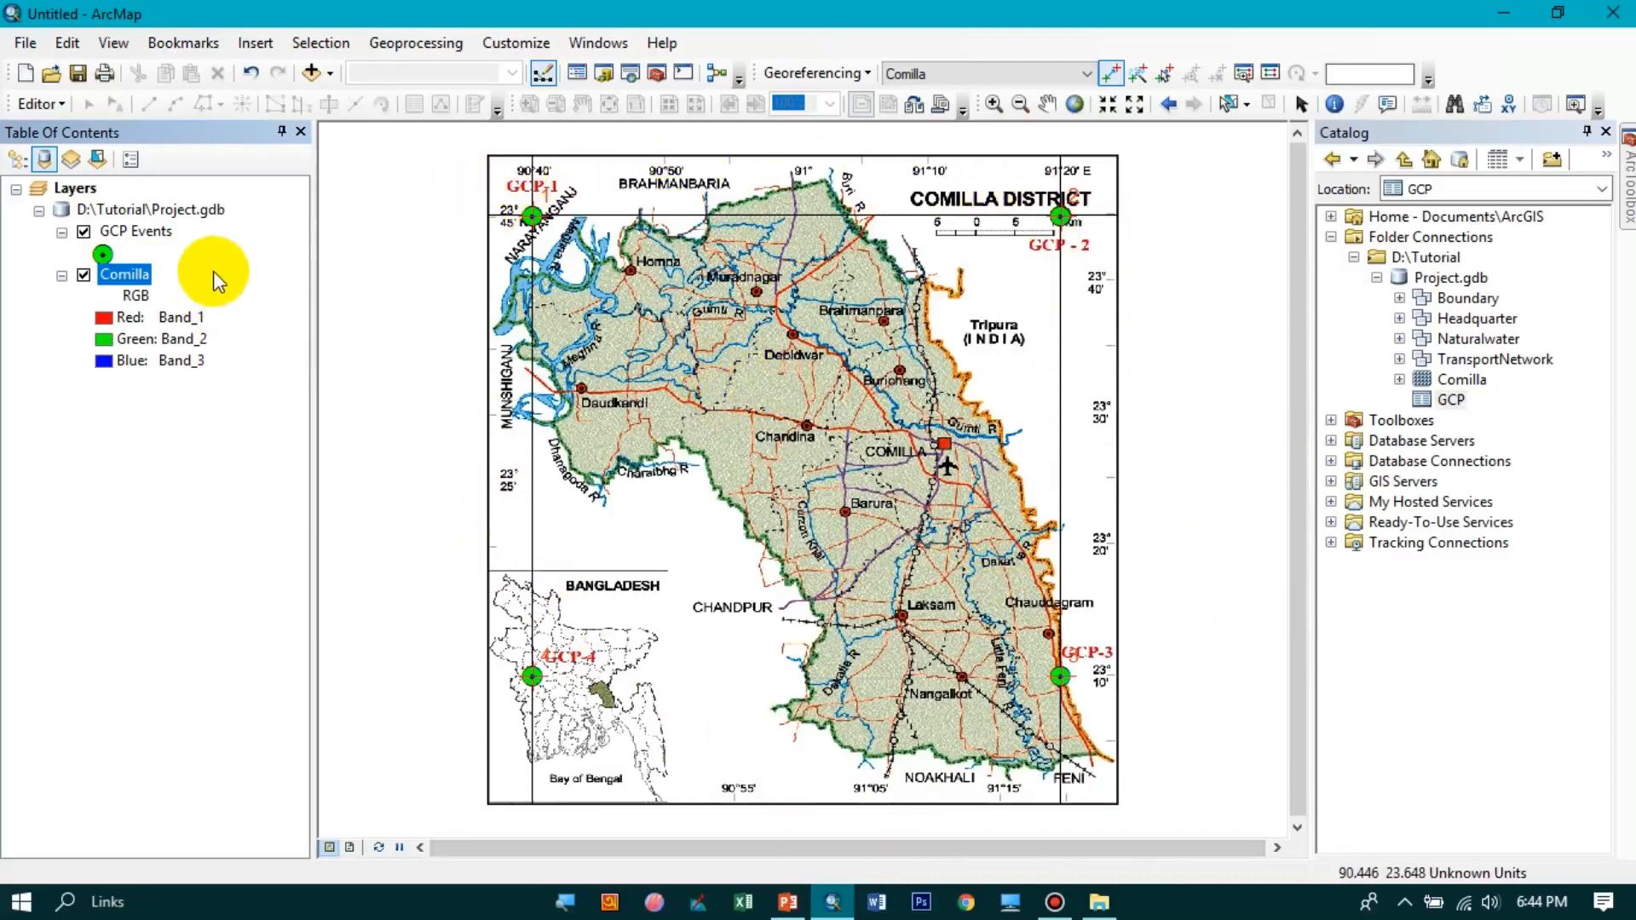
pyautogui.click(832, 75)
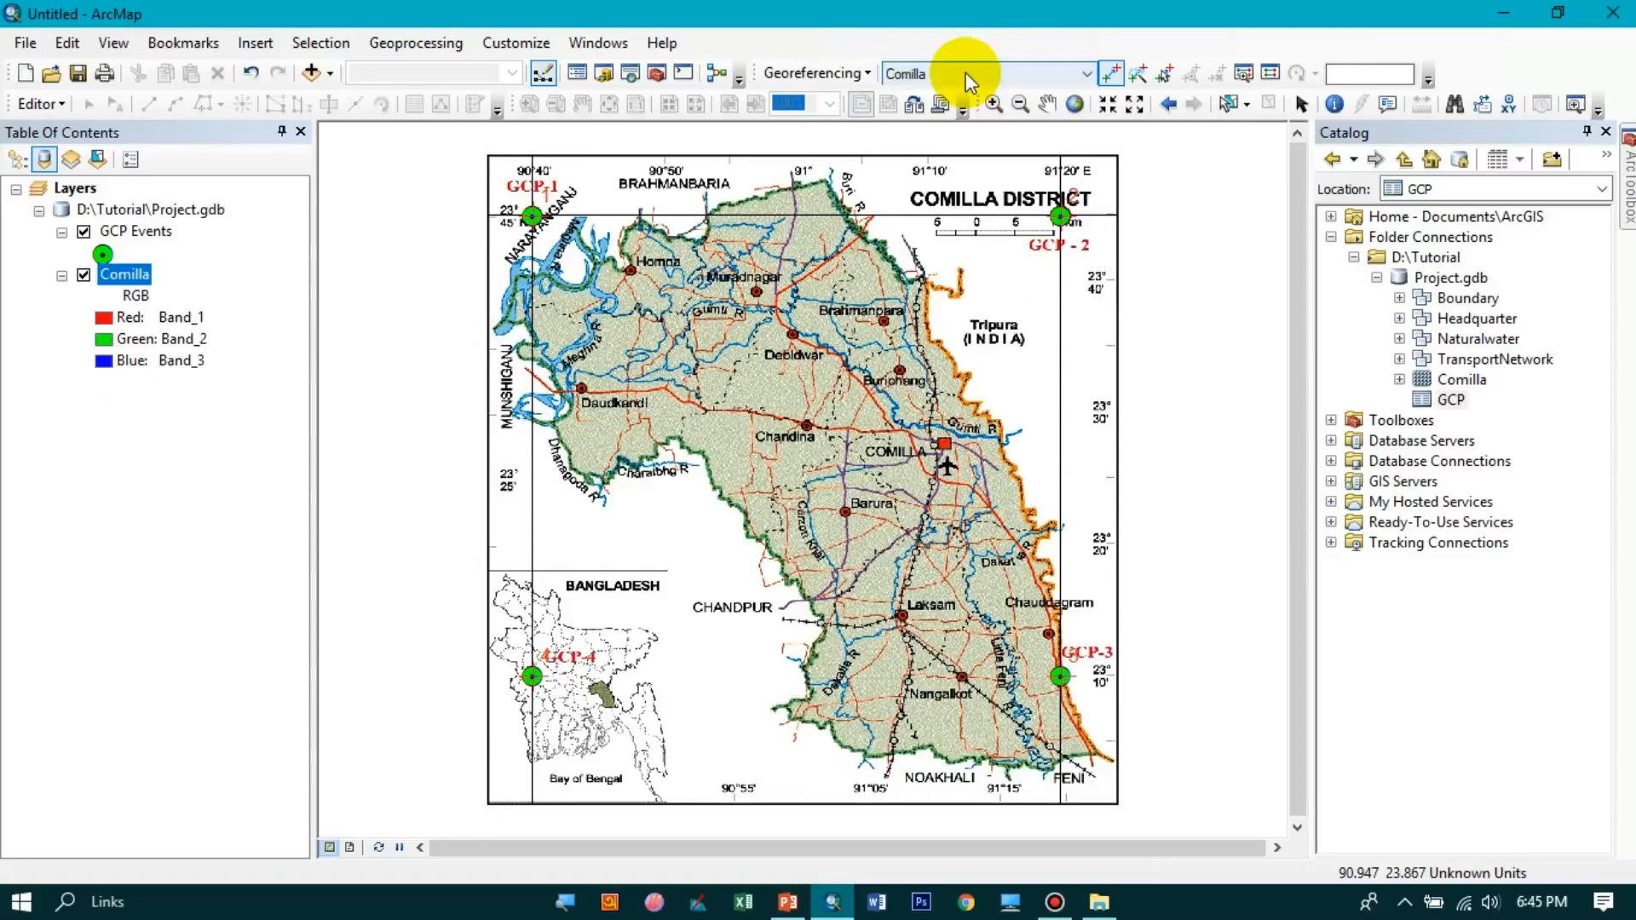
pyautogui.click(854, 73)
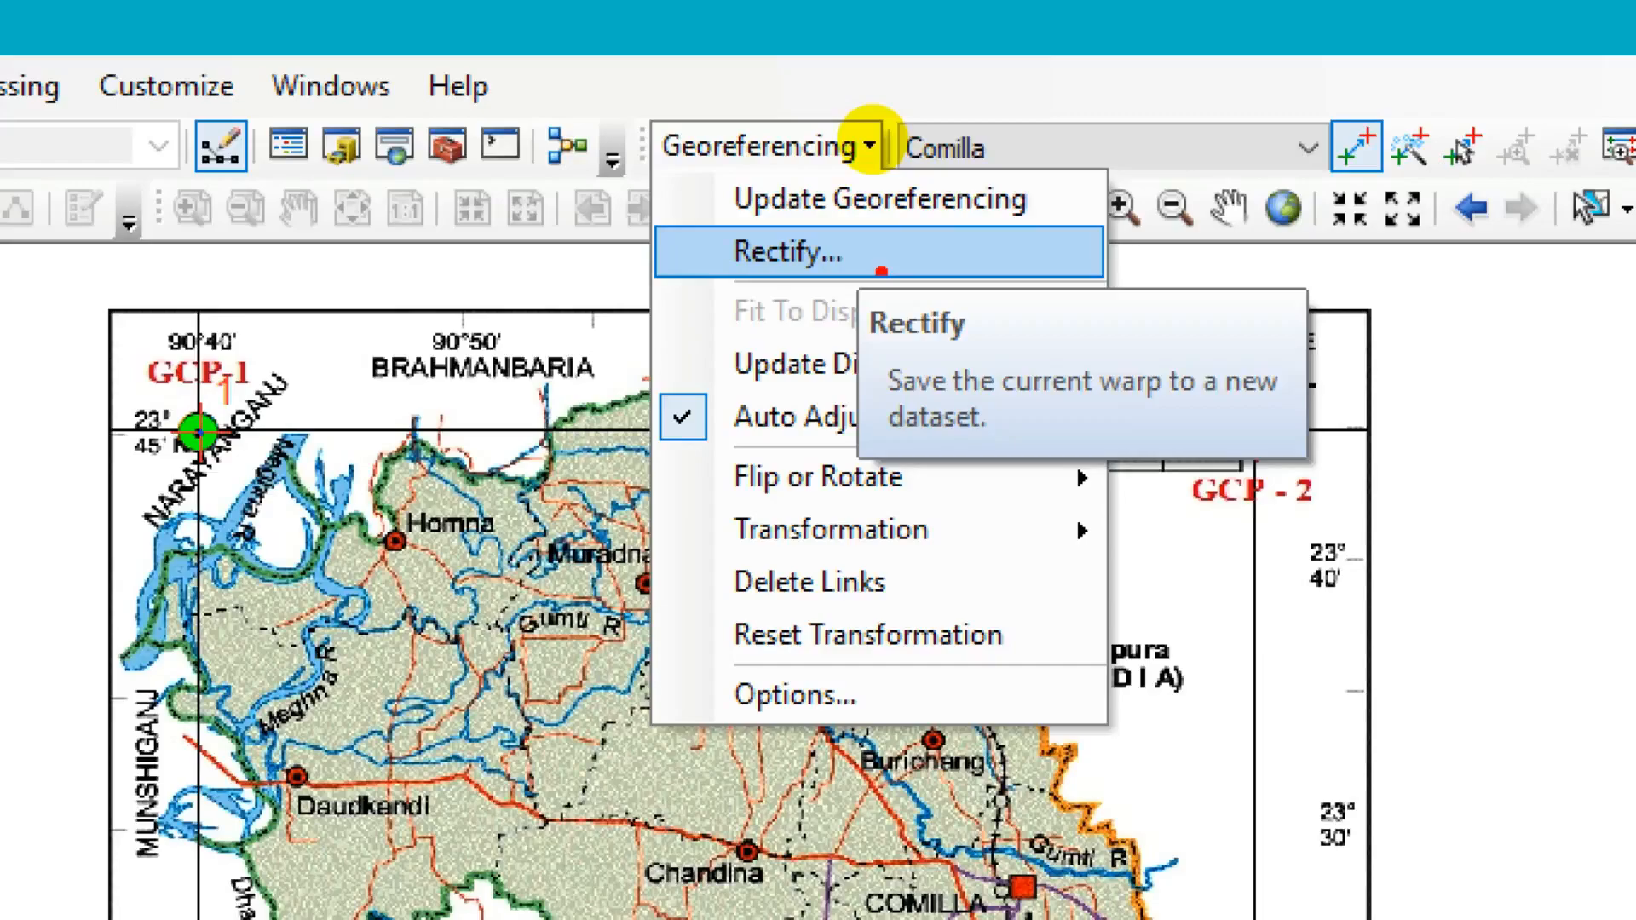
pyautogui.click(868, 248)
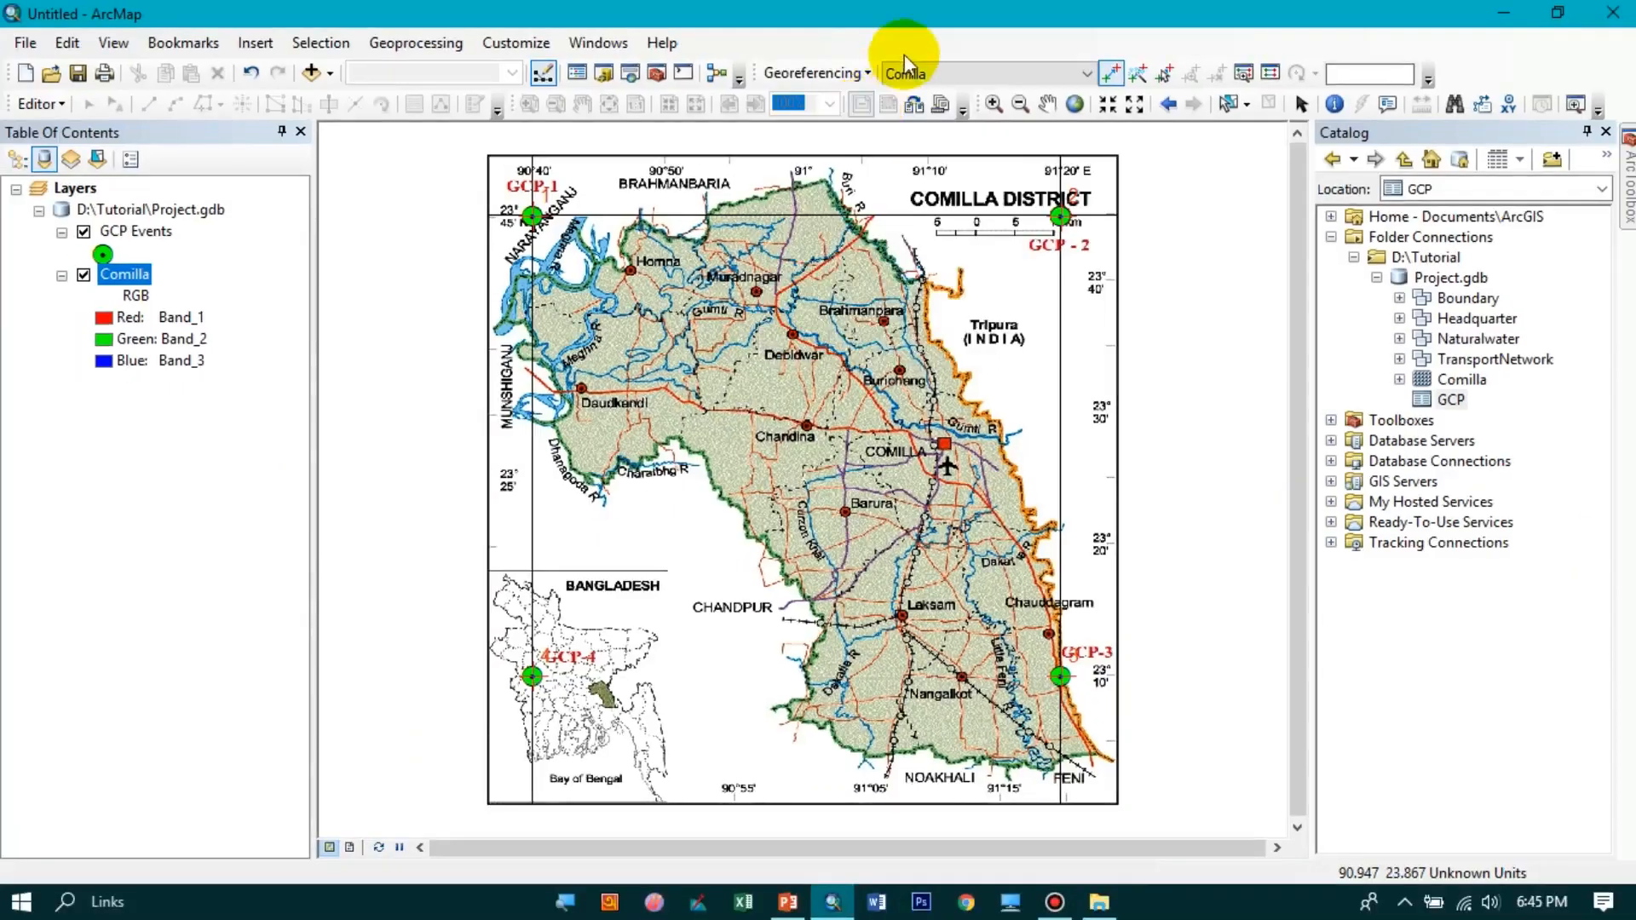
# - Rectify the Comilla raster and save it as Comilla_Rectified in the D:\Tutorial\Project.gdb geodatabase
pyautogui.click(862, 89)
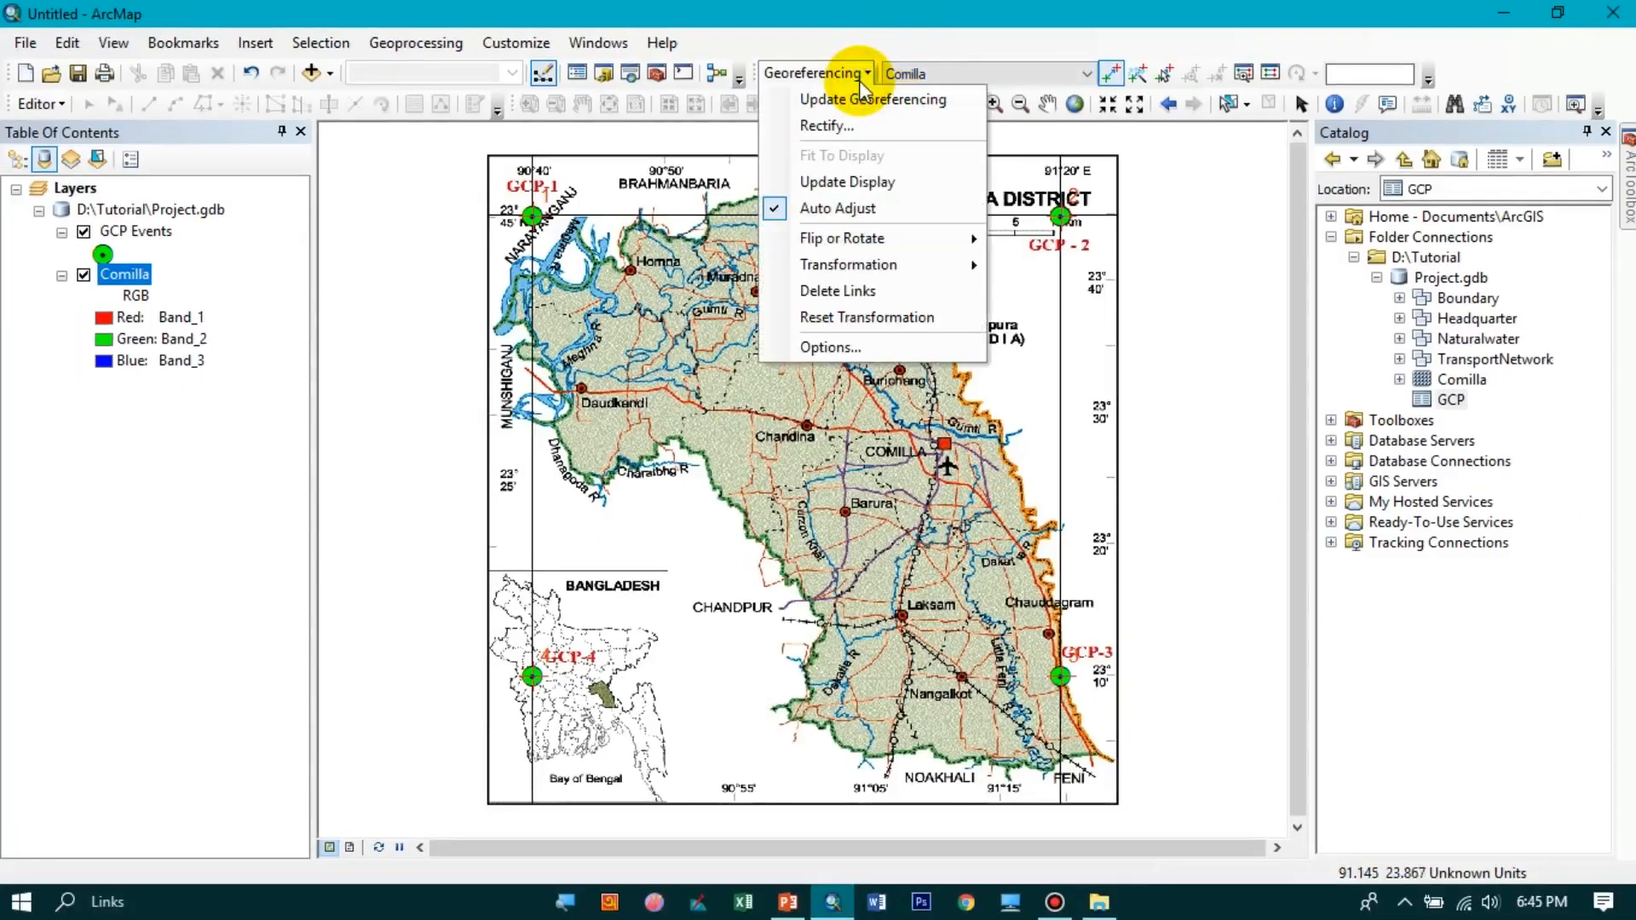
pyautogui.click(826, 128)
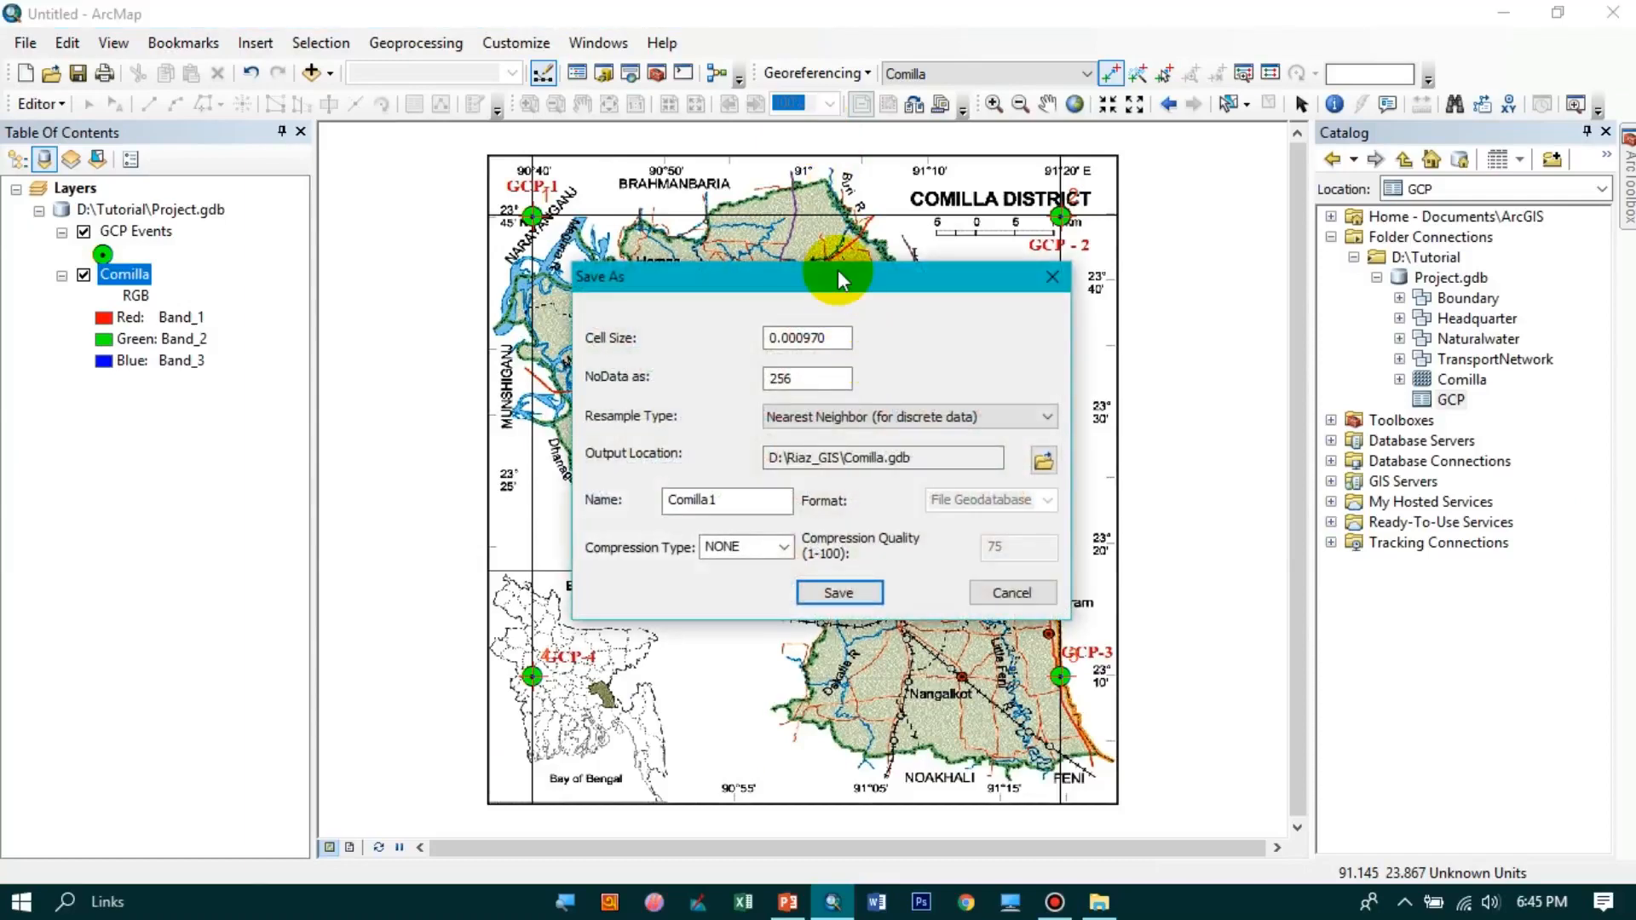
pyautogui.moveTo(837, 269); pyautogui.dragTo(738, 174)
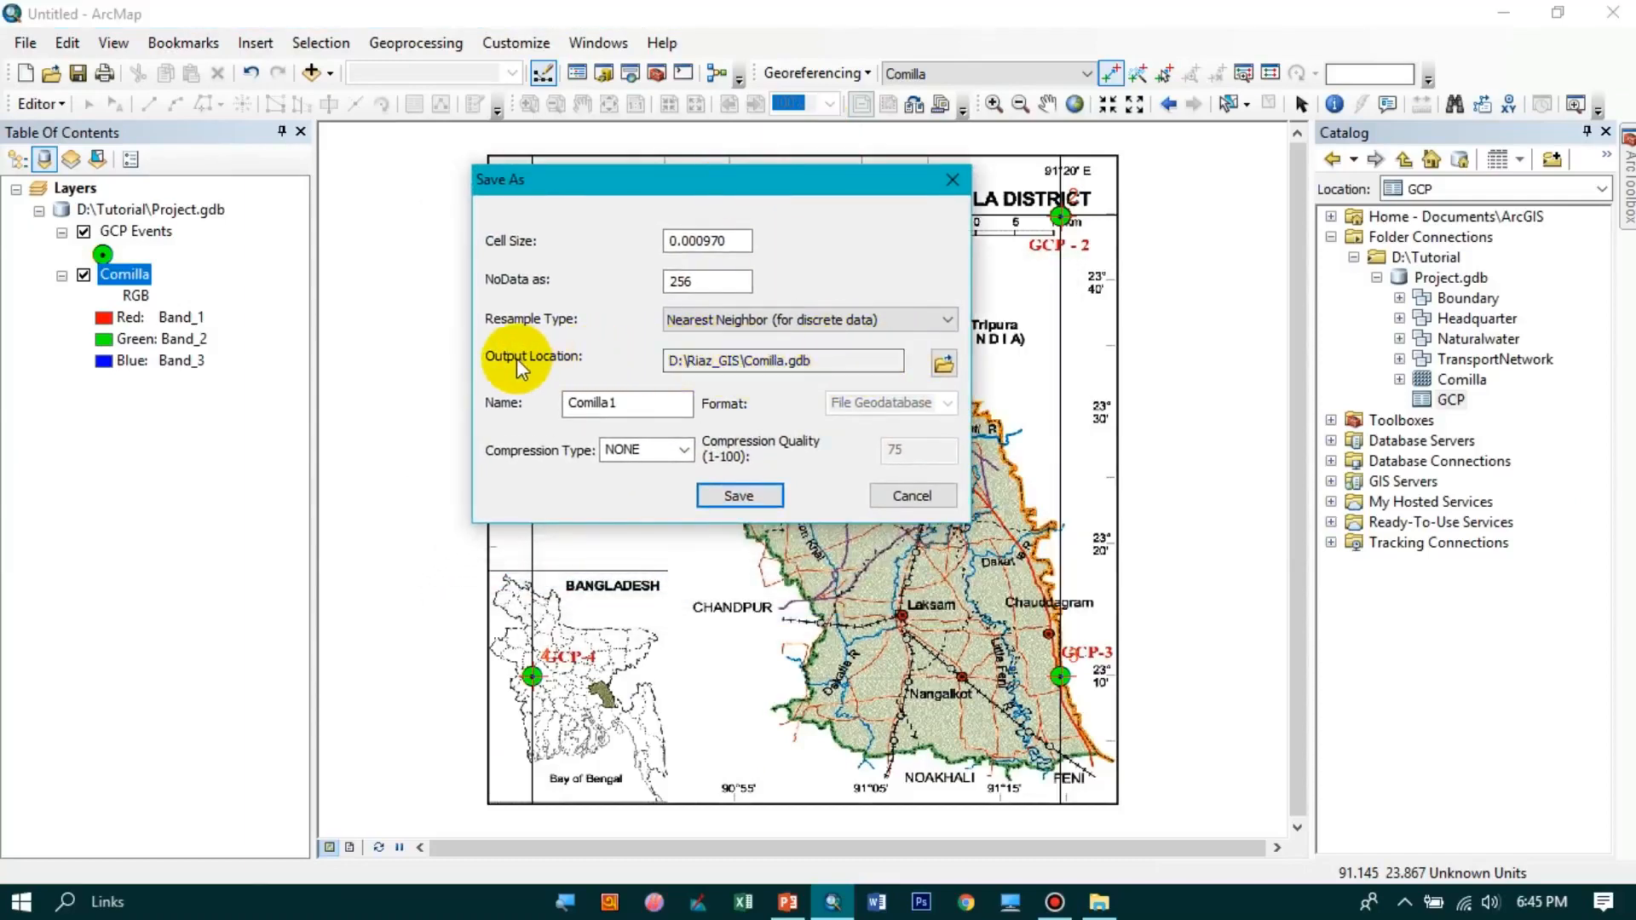
pyautogui.click(944, 367)
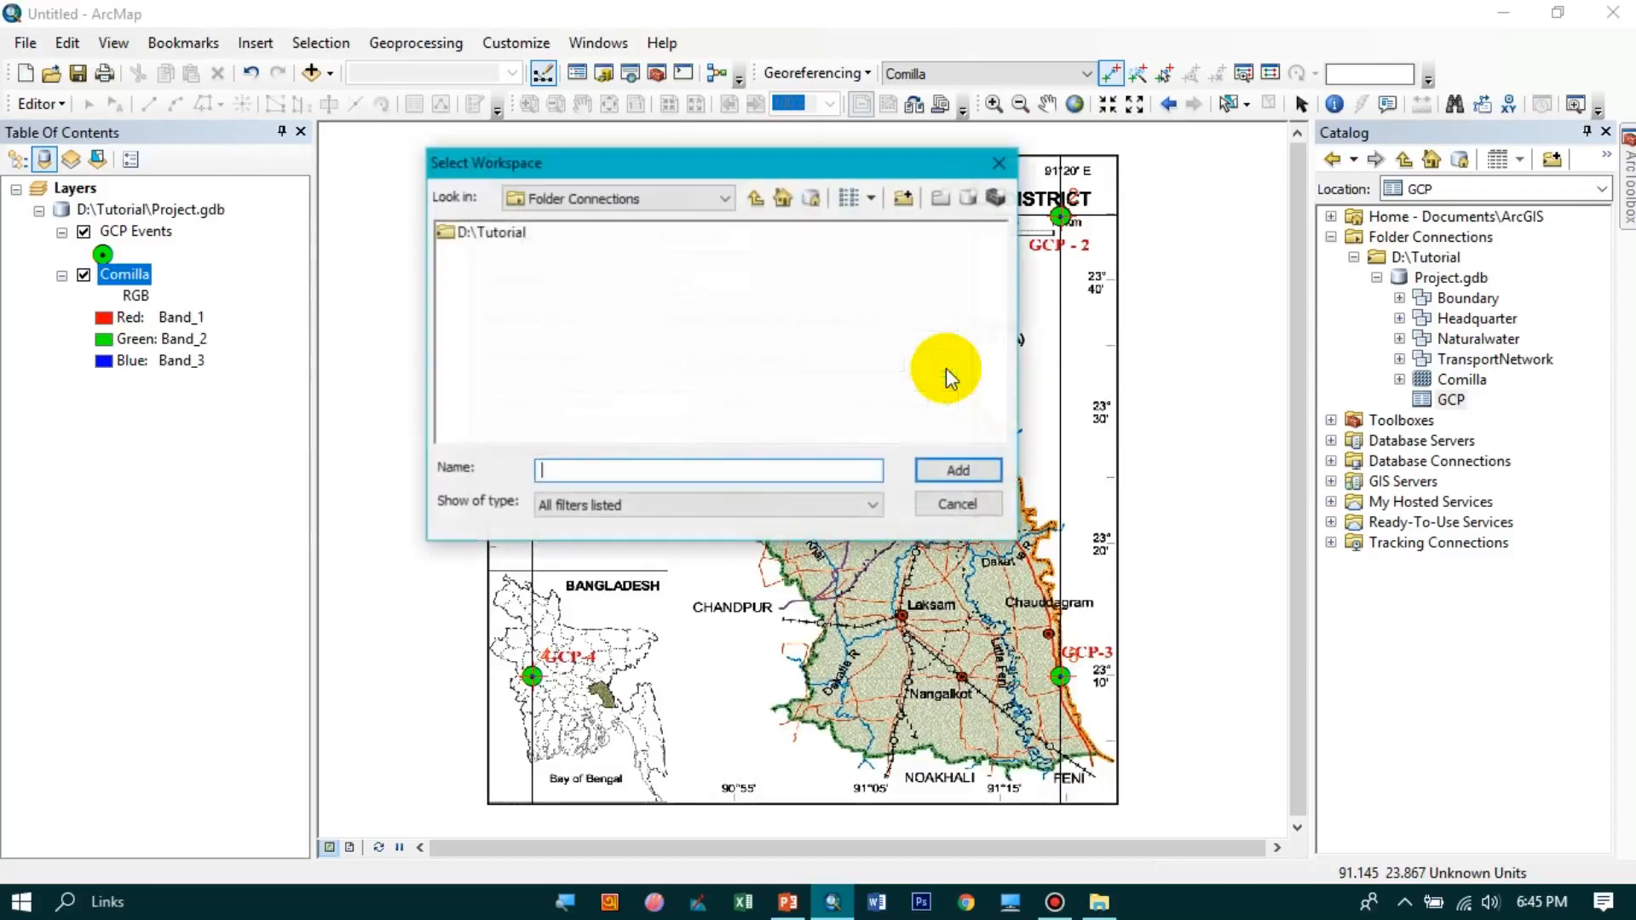
pyautogui.click(619, 198)
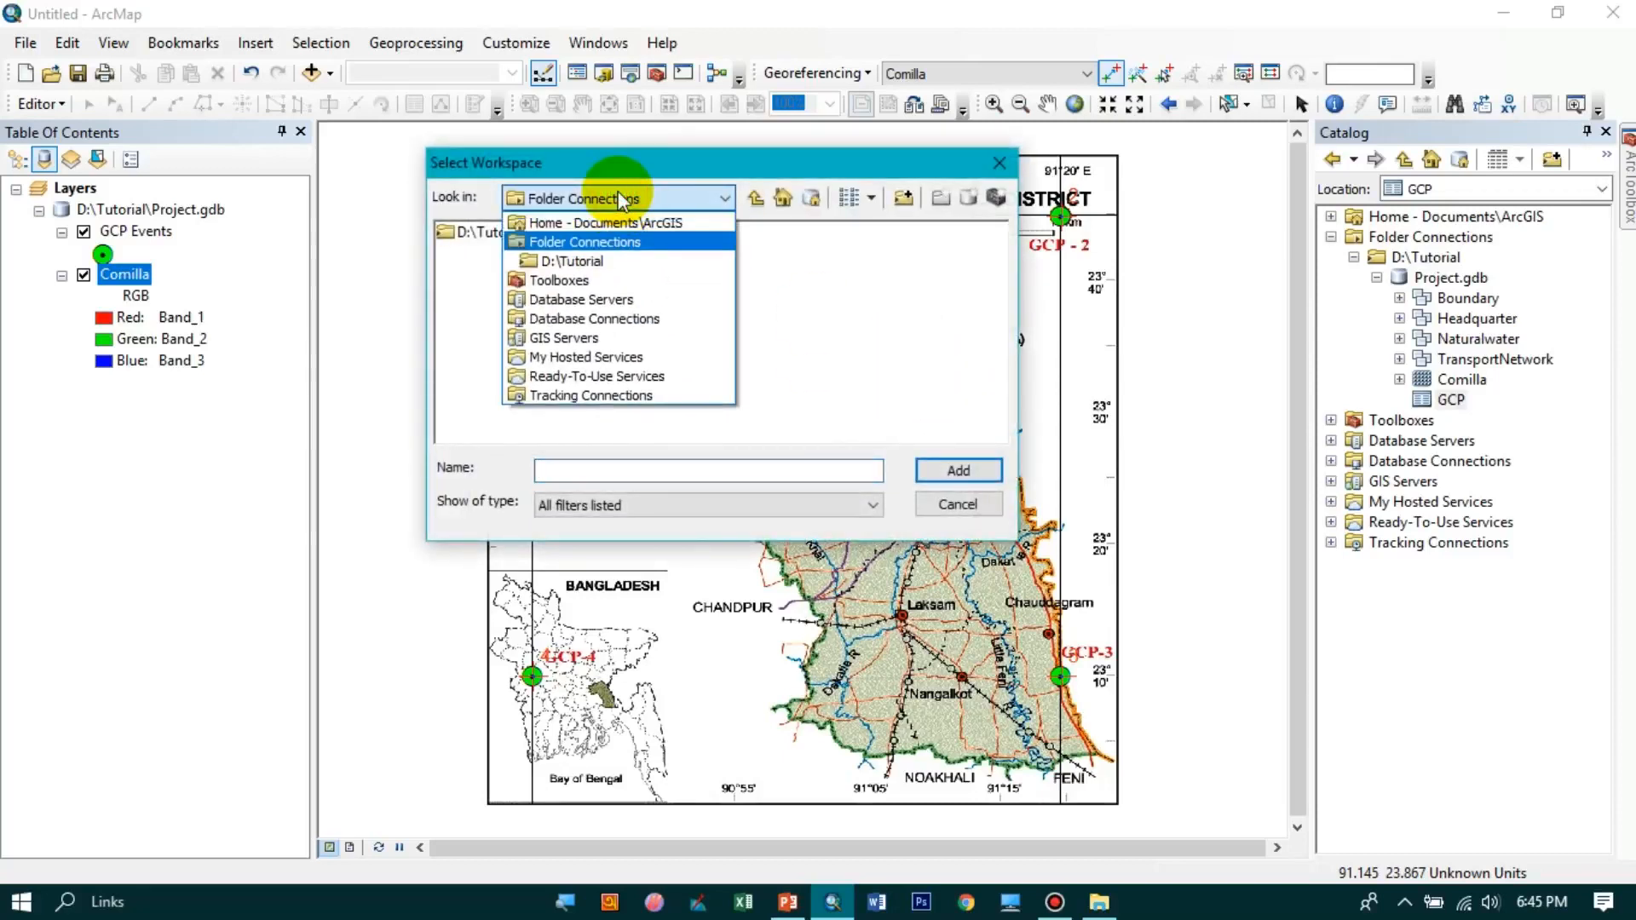
pyautogui.click(589, 261)
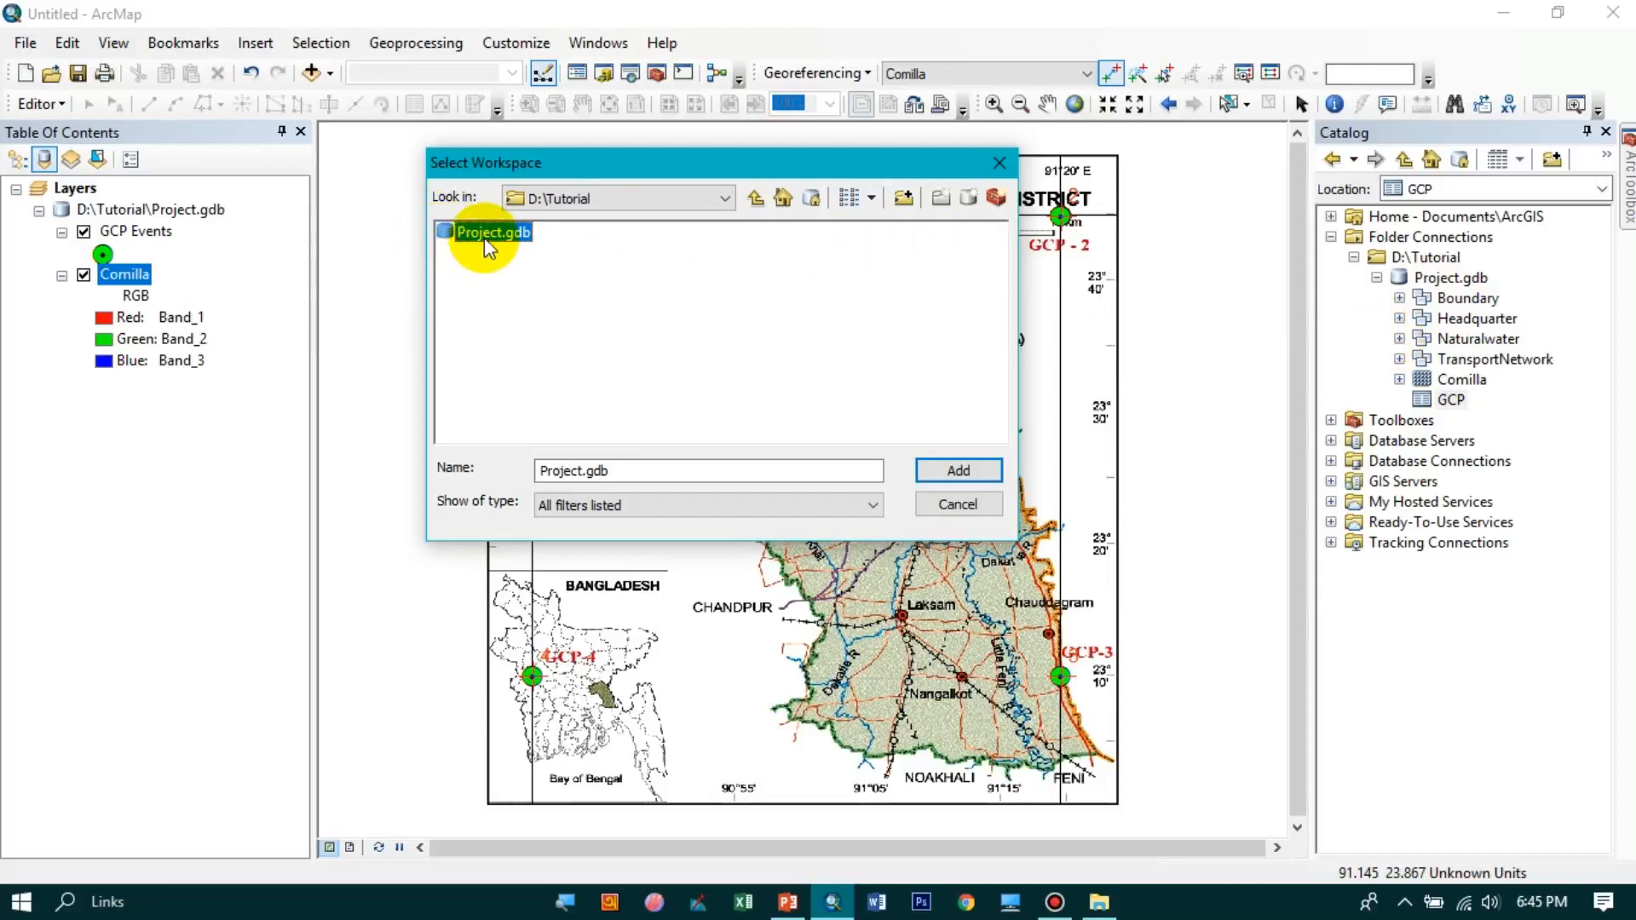
pyautogui.click(972, 473)
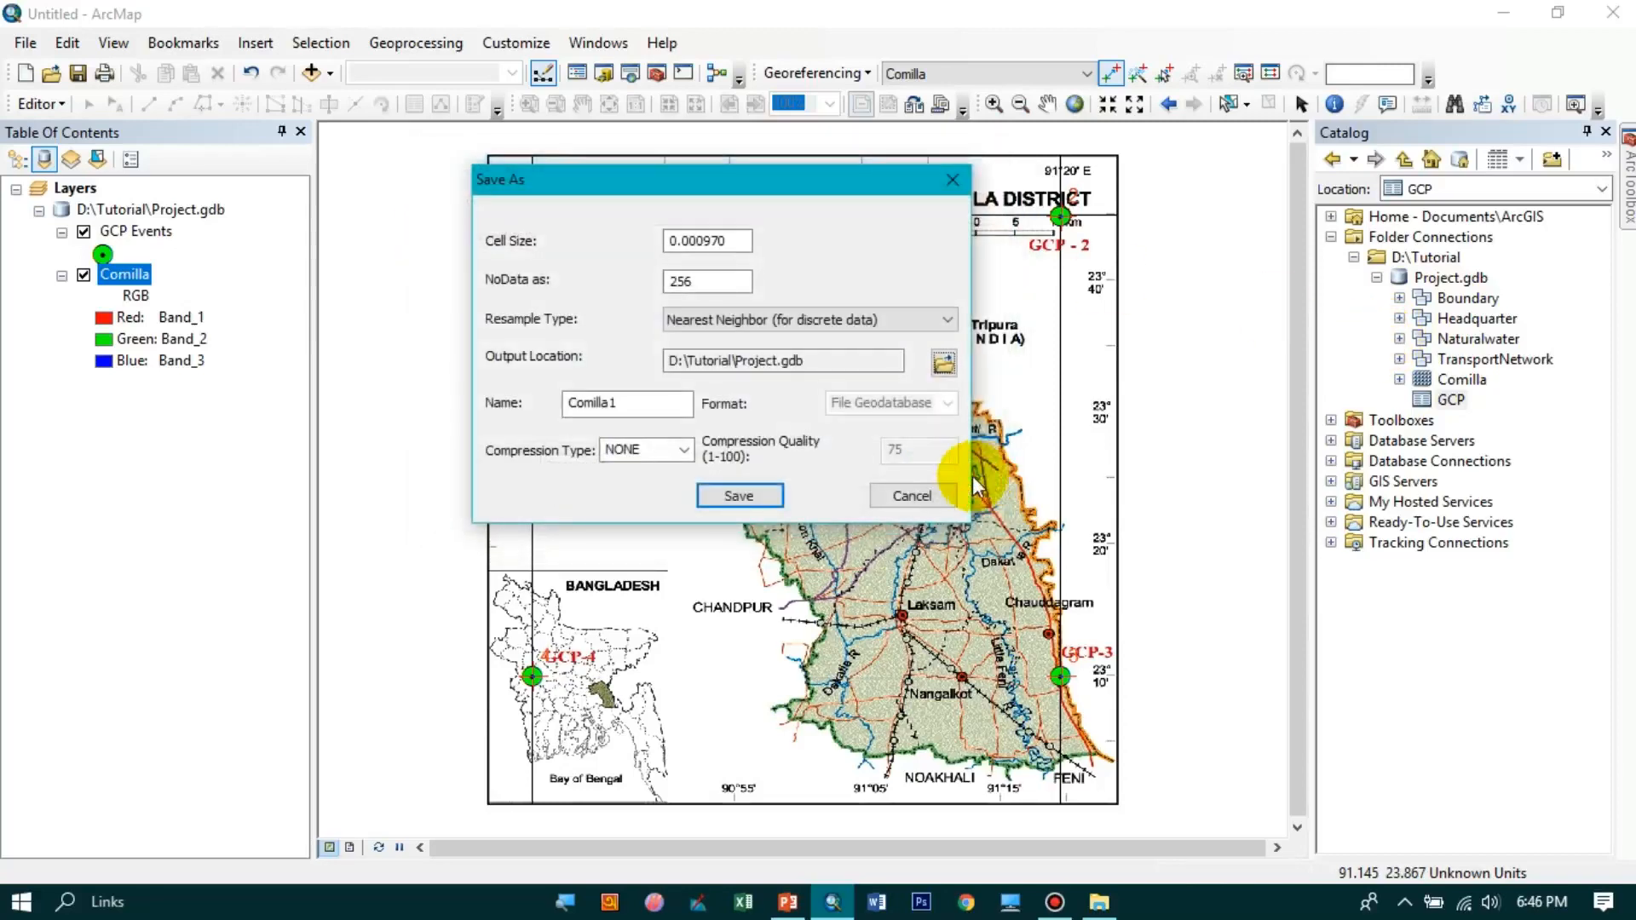
pyautogui.click(669, 408)
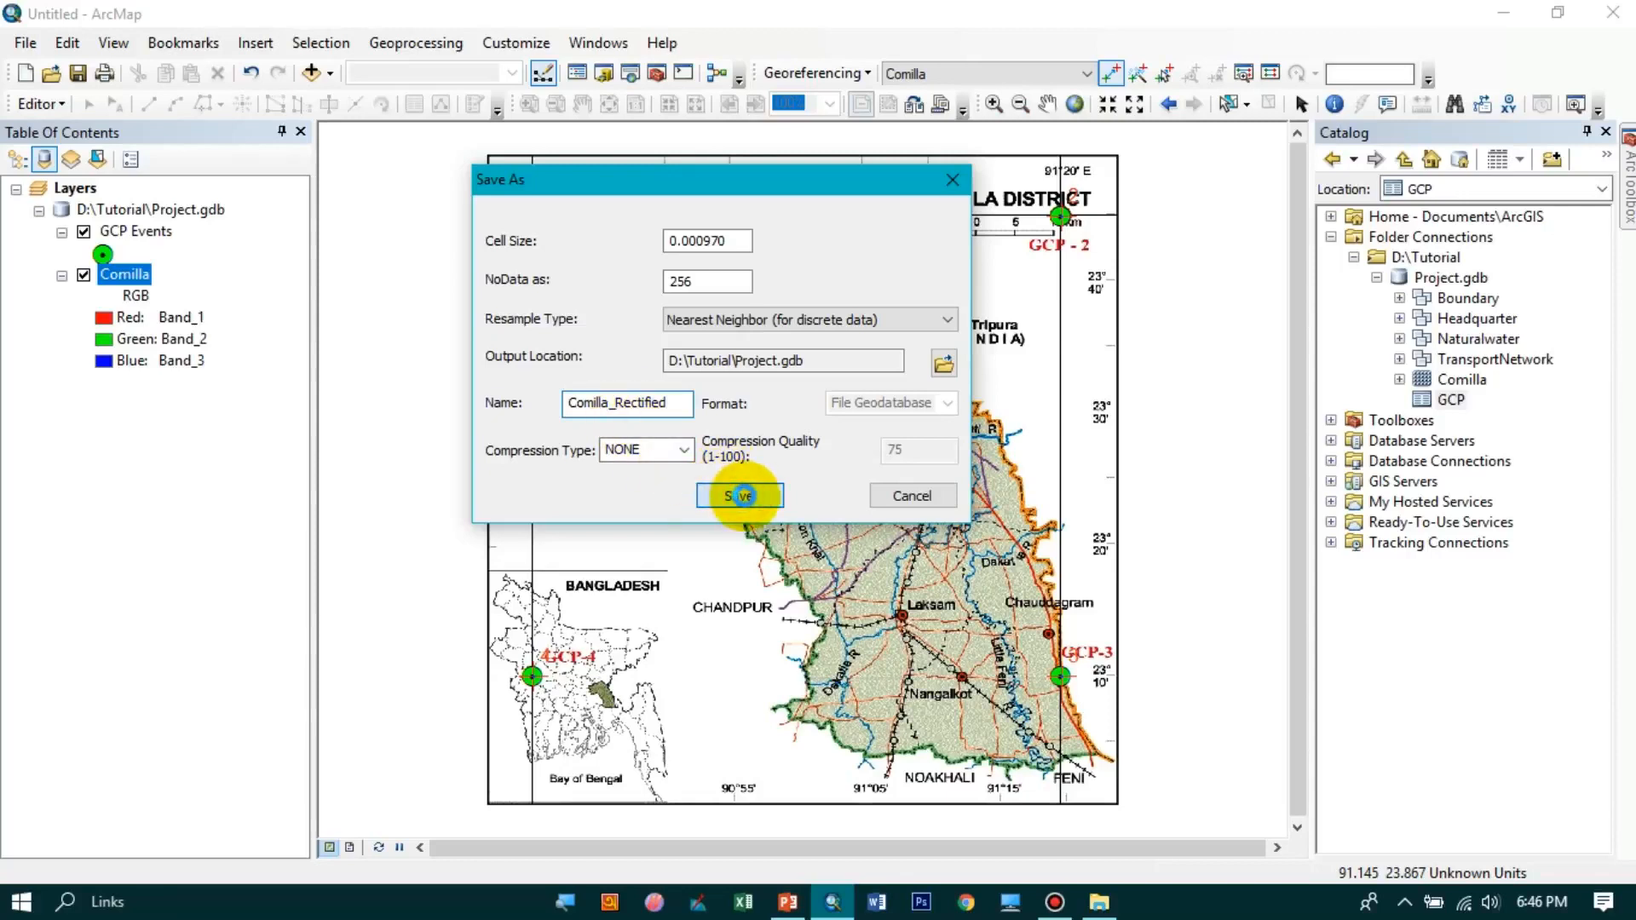
pyautogui.click(742, 495)
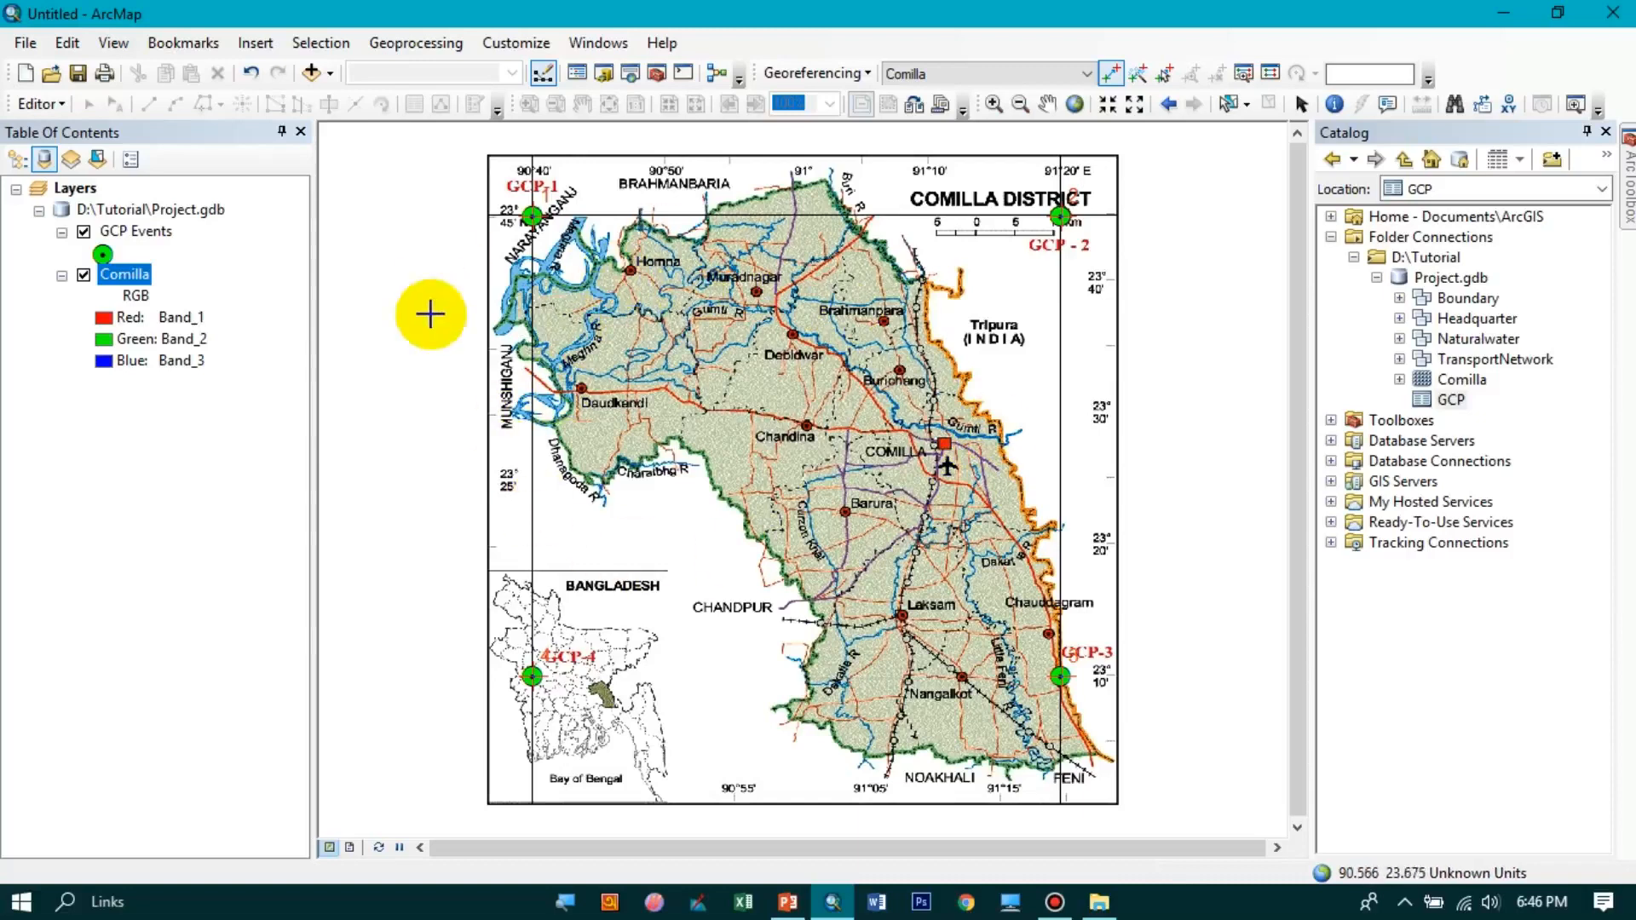
pyautogui.click(36, 104)
pyautogui.click(36, 104)
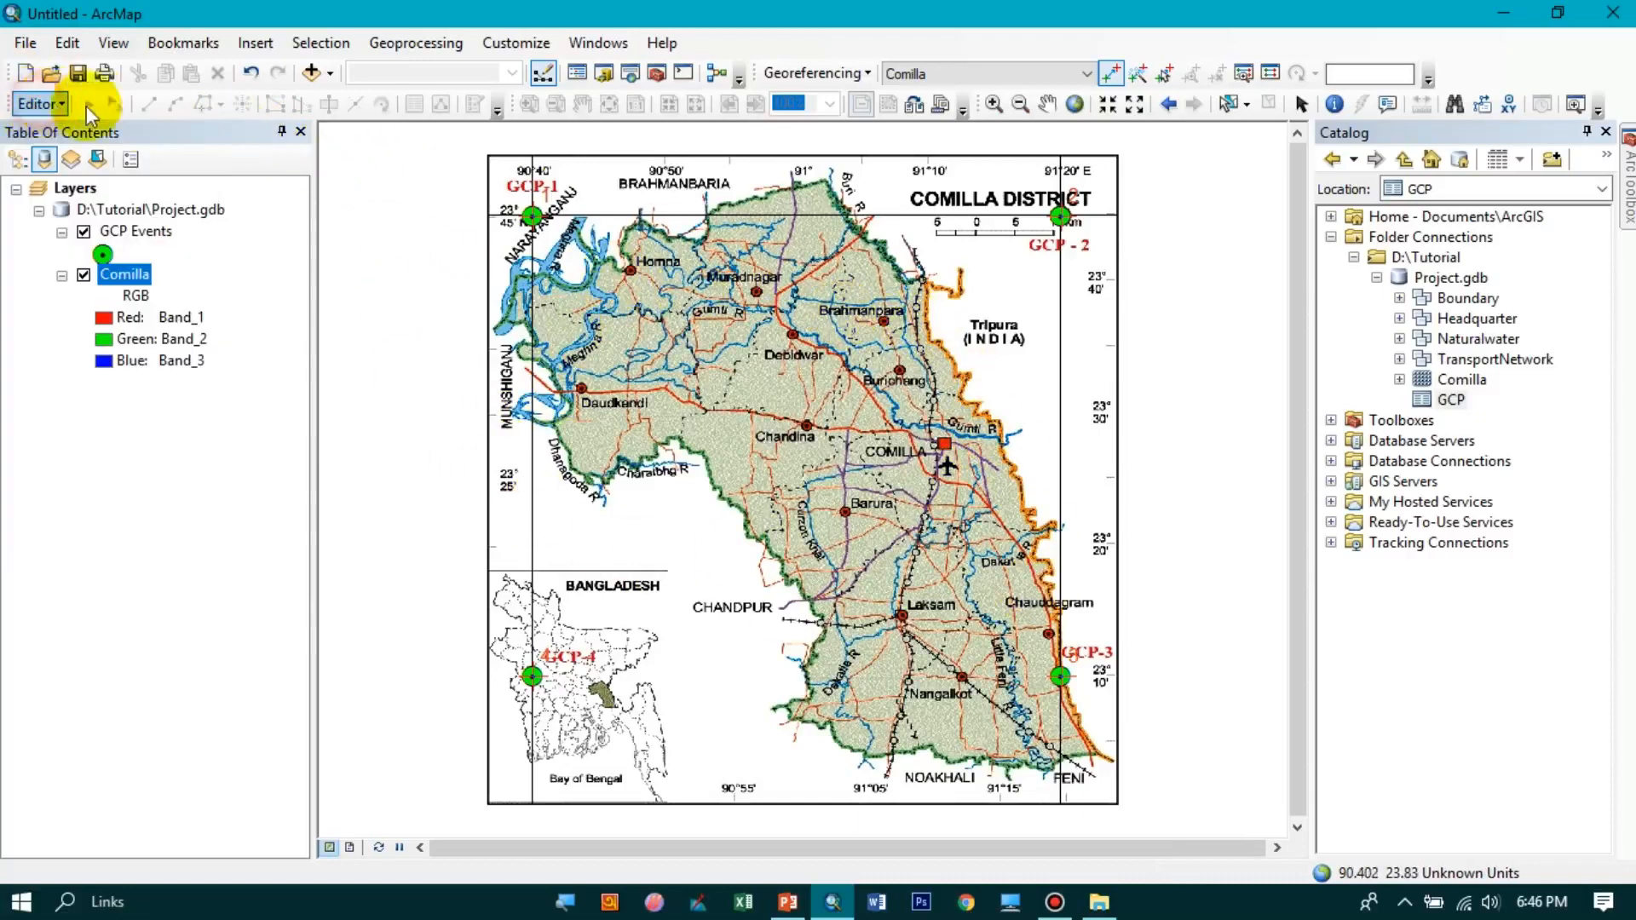
# - Start a new map document from the Blank Map template without saving changes to the current one
pyautogui.click(24, 43)
pyautogui.click(43, 73)
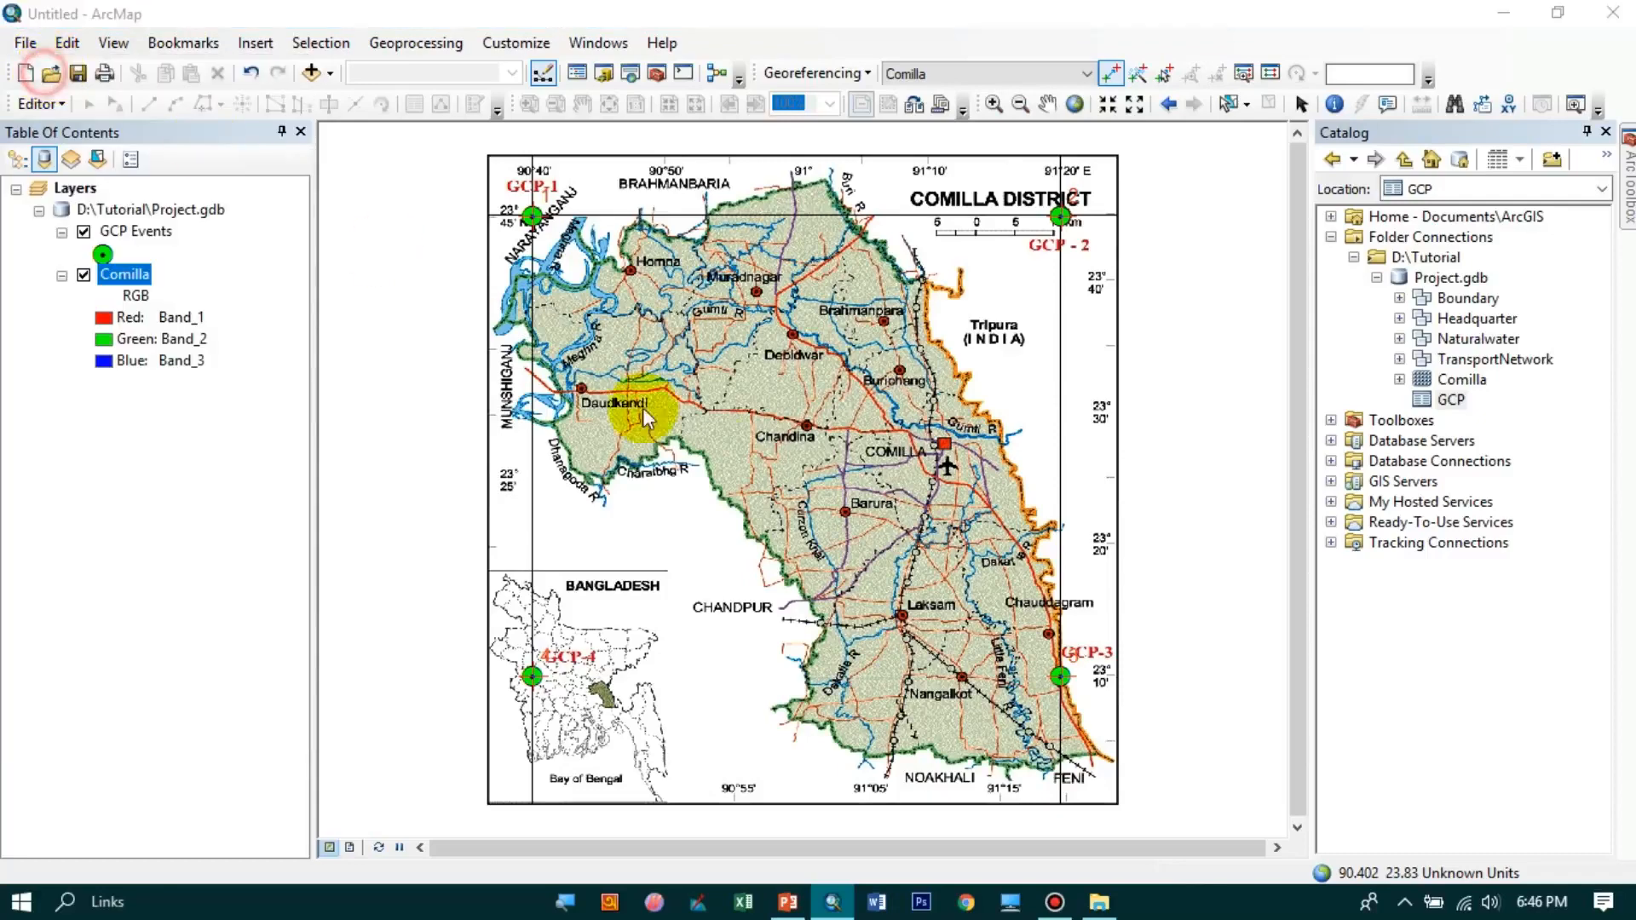
pyautogui.click(667, 318)
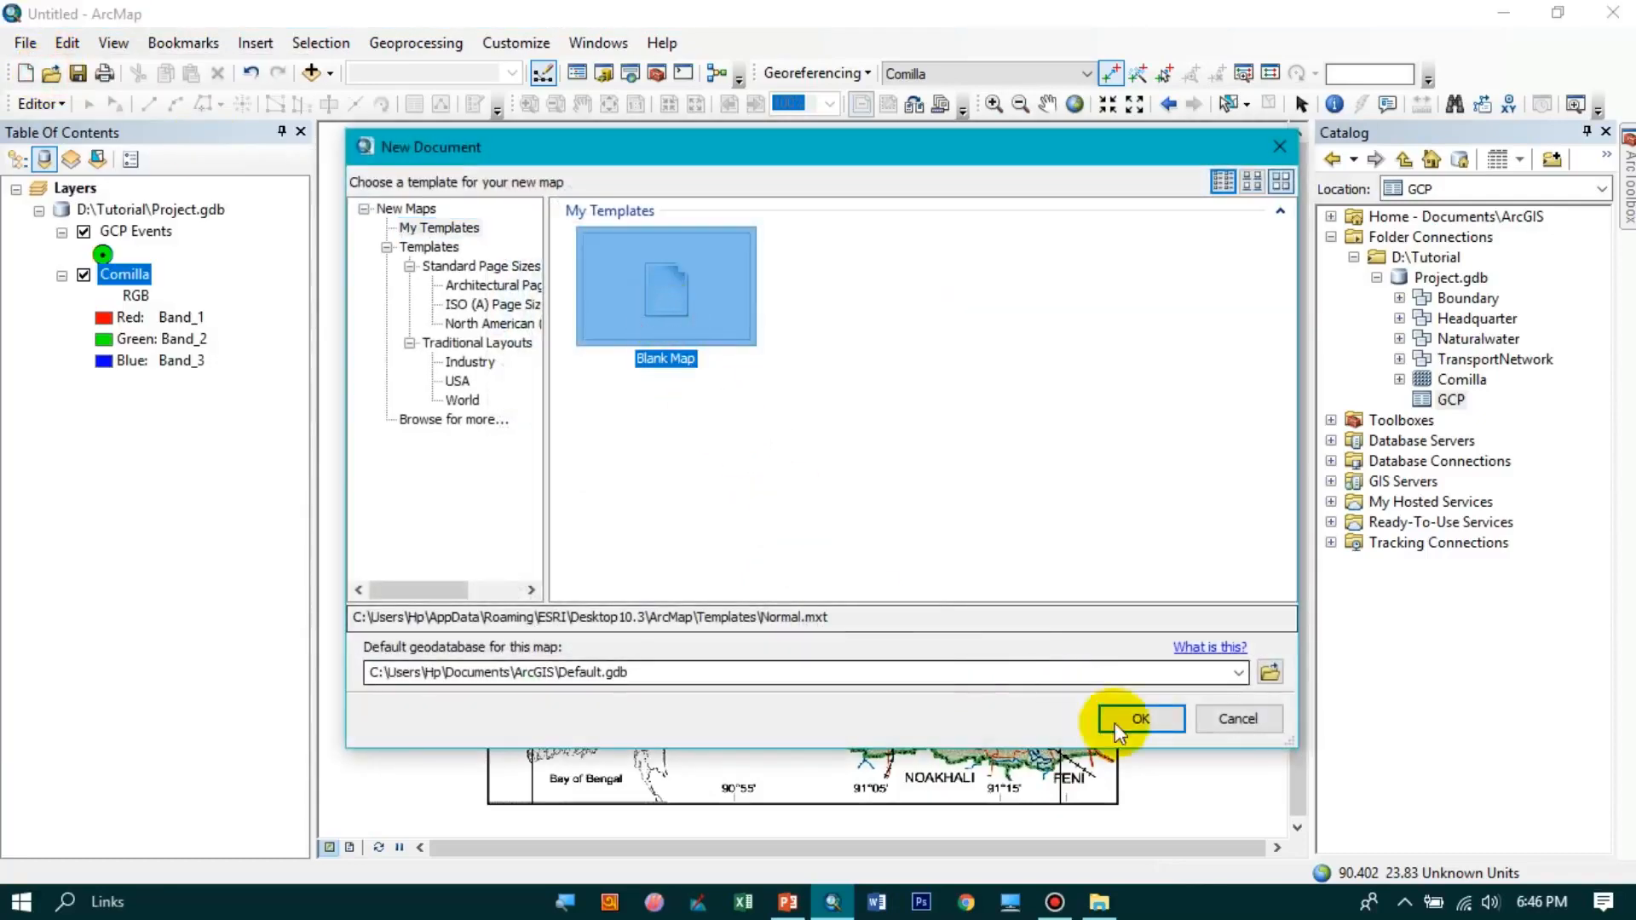
pyautogui.click(1115, 721)
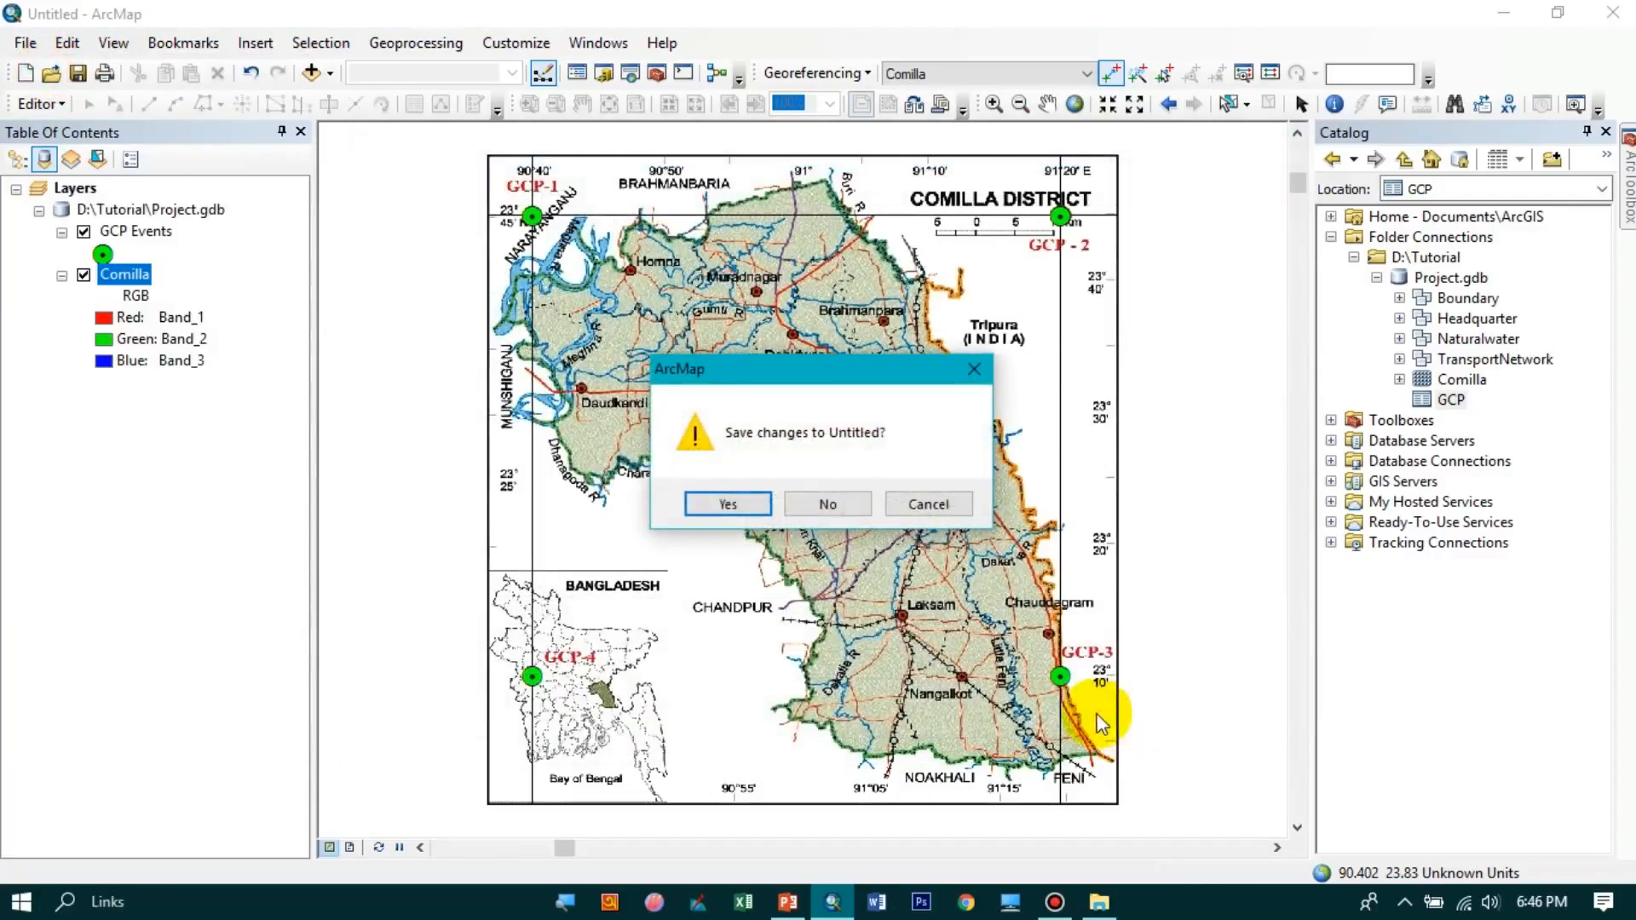
pyautogui.click(822, 504)
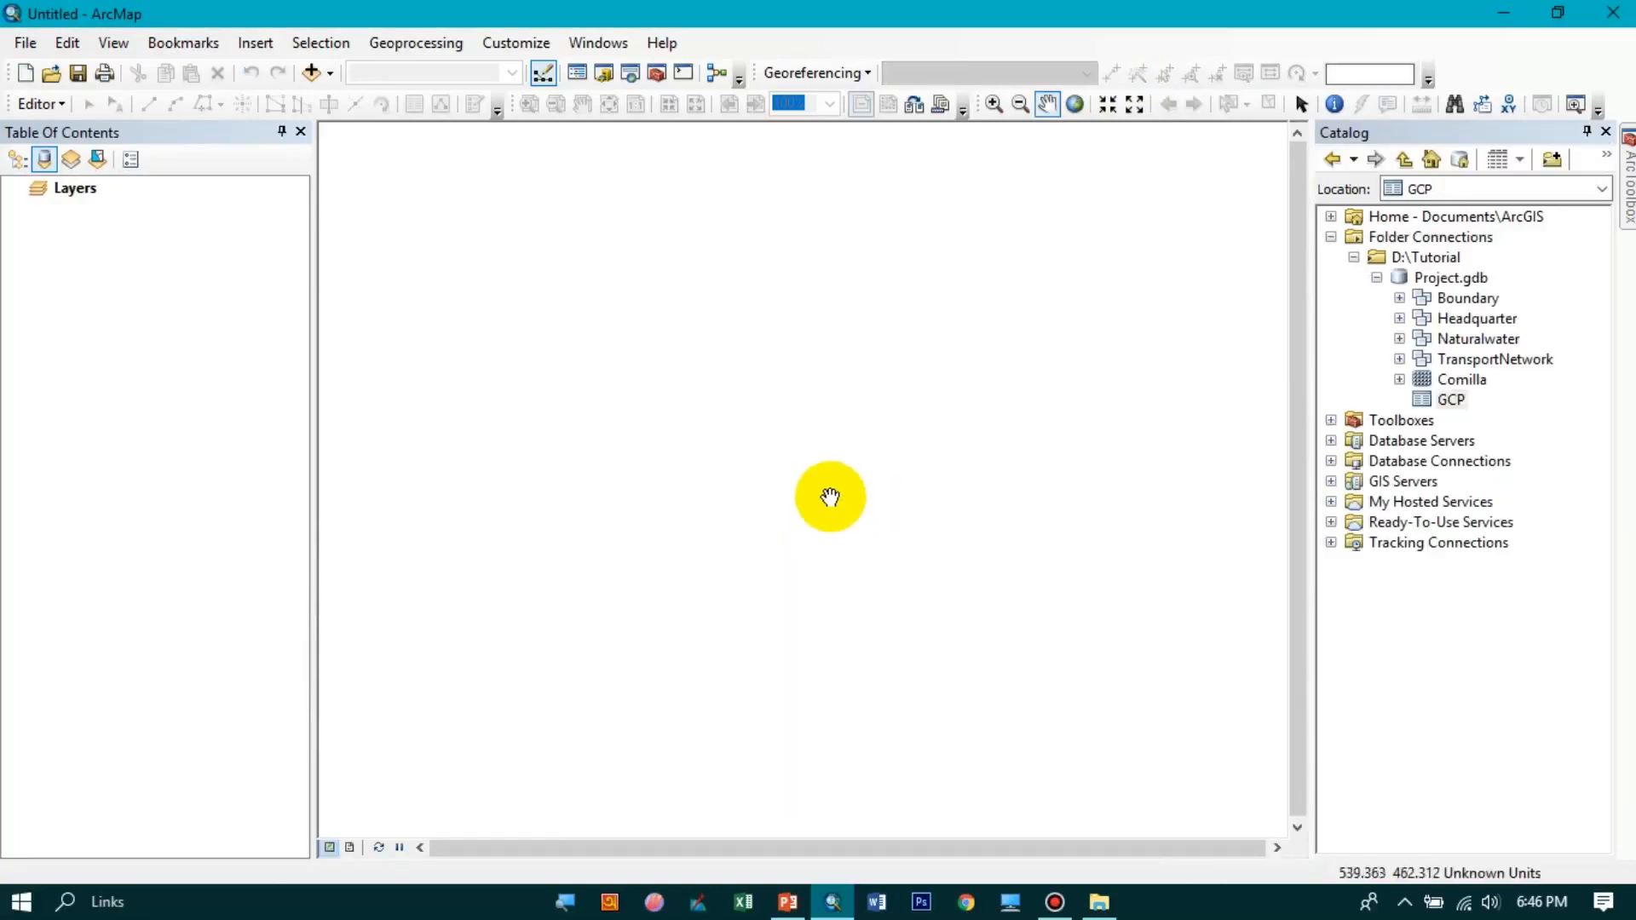
# - Refresh the Project.gdb geodatabase in the catalog and select the Comilla_Rectified raster
pyautogui.click(1442, 285)
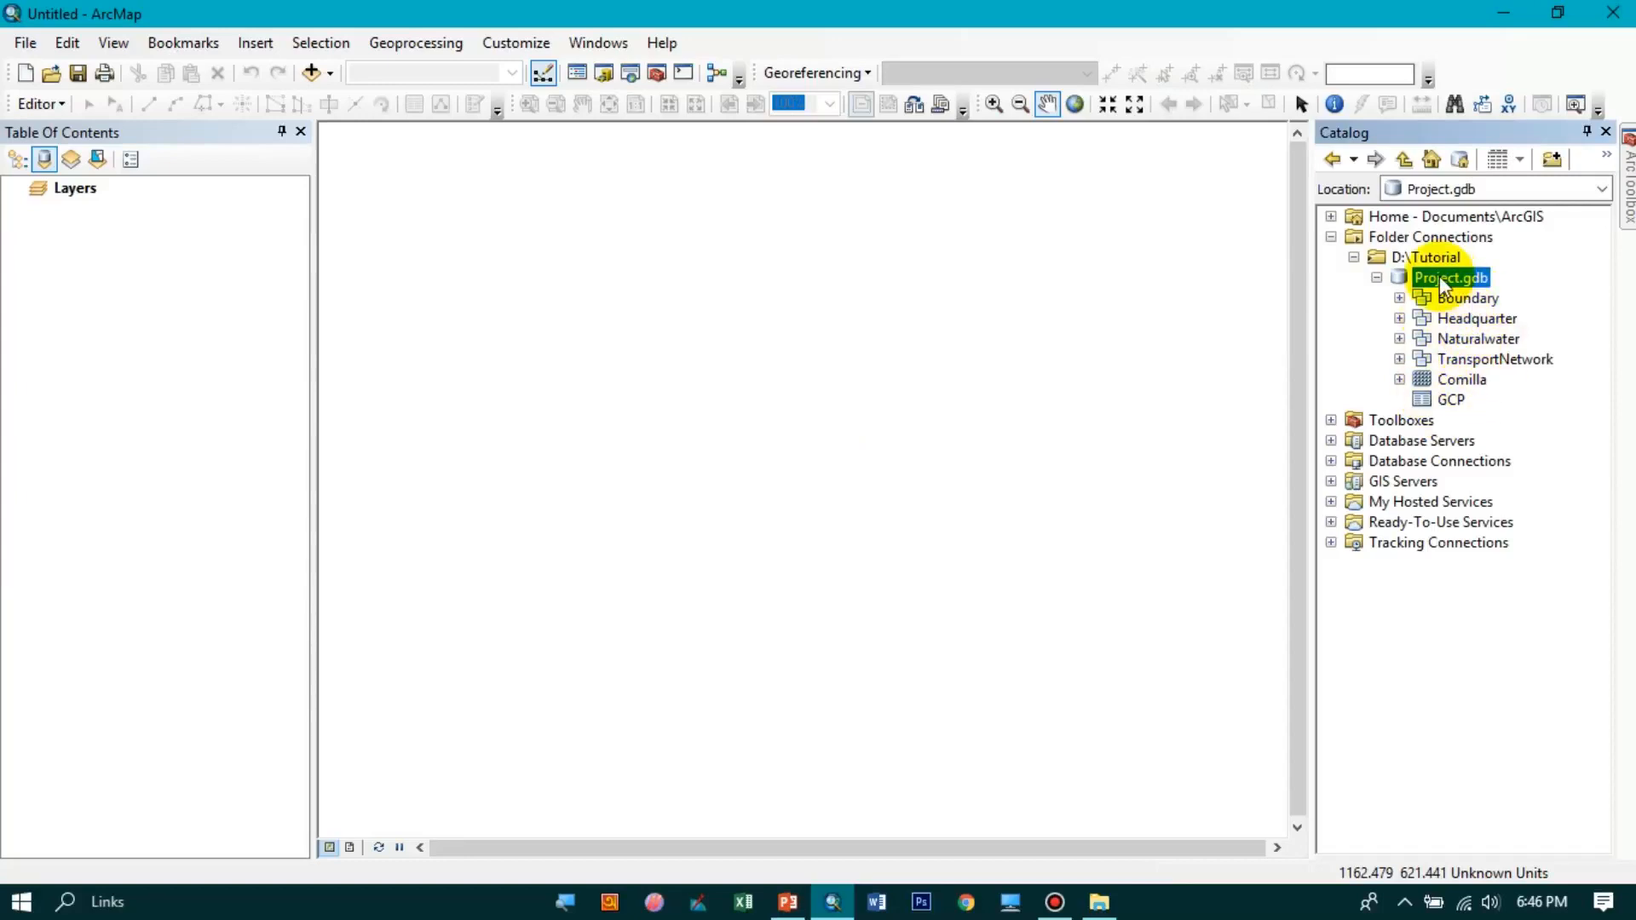
pyautogui.rightClick(1438, 281)
pyautogui.click(1468, 394)
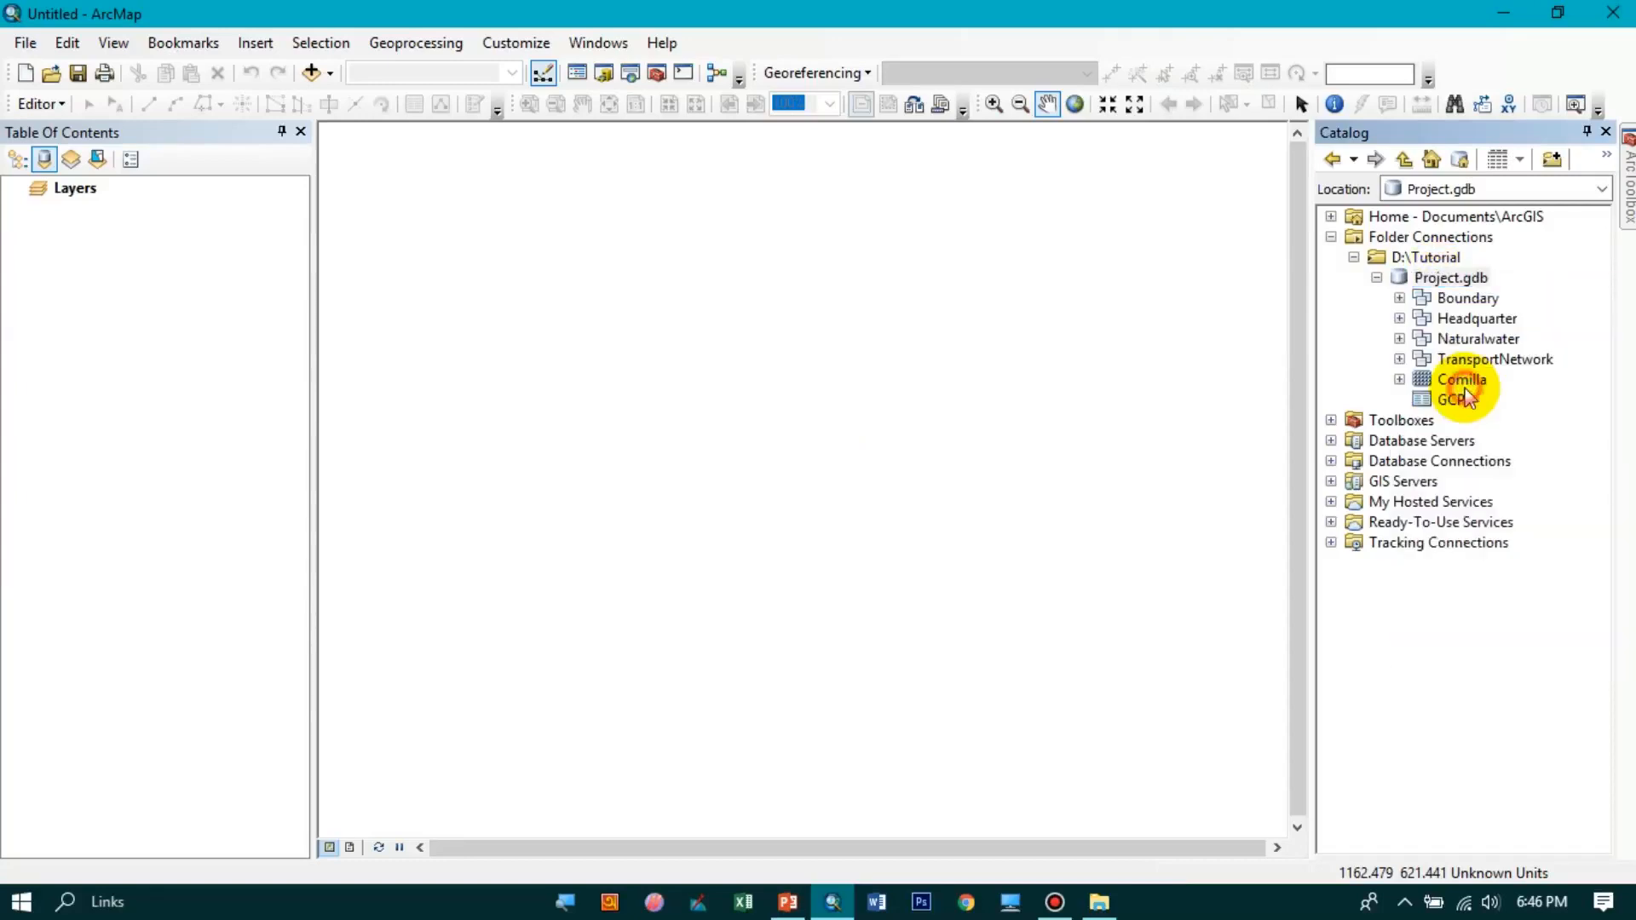
pyautogui.click(1453, 399)
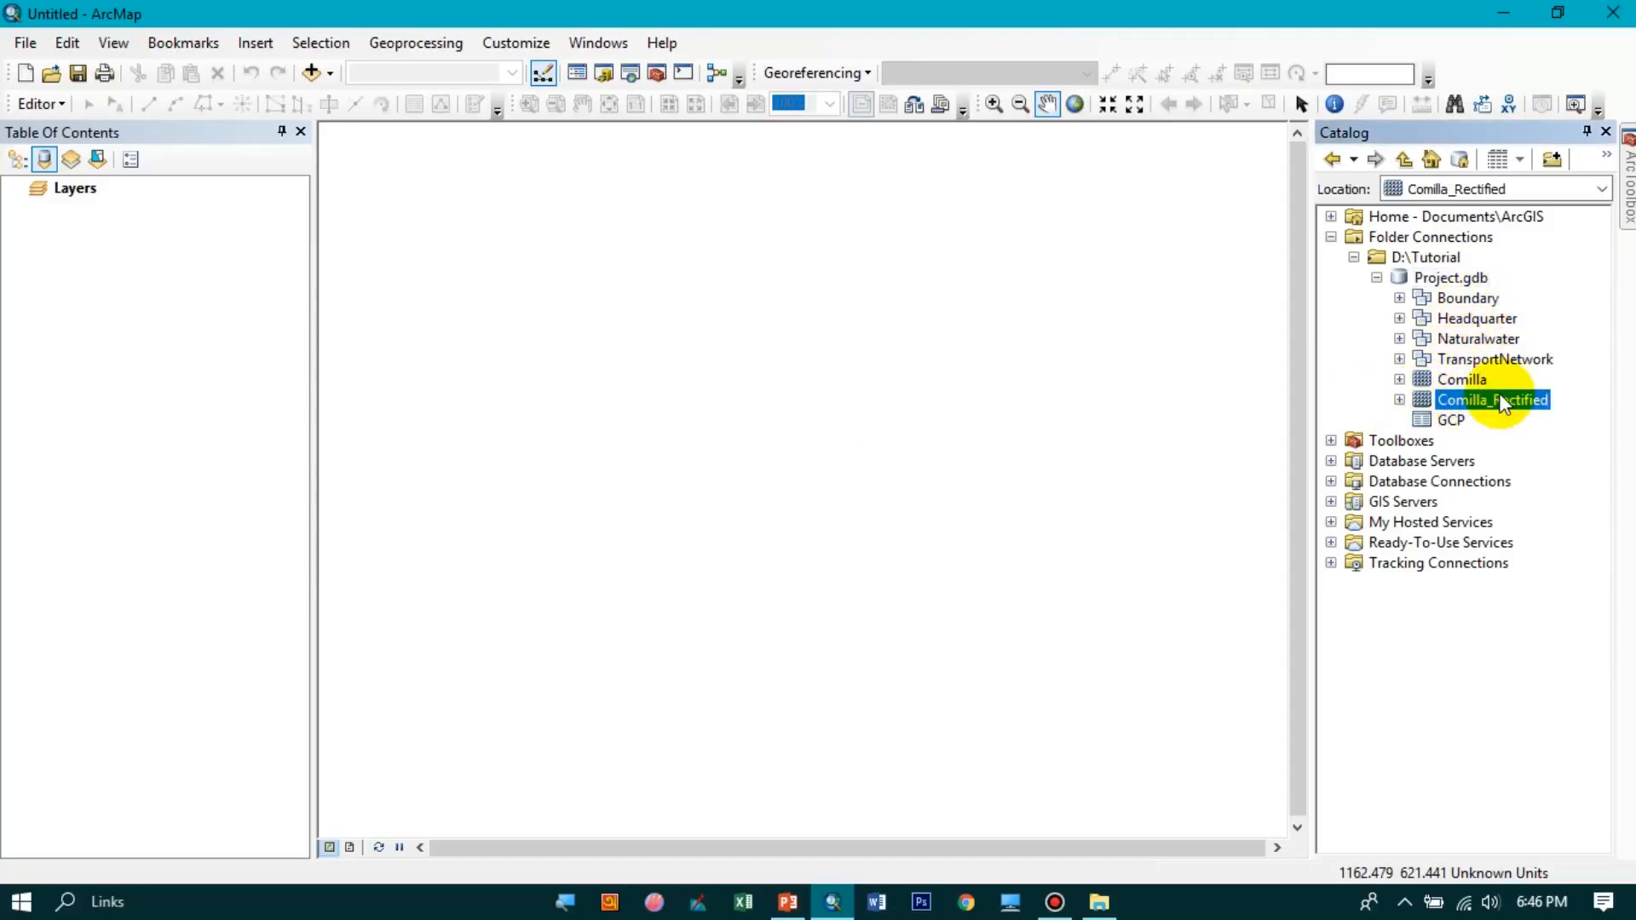
# - Try adding the Comilla_Rectified raster to the map, dismissing the spatial reference warning, and remove its geodatabase group again
pyautogui.moveTo(1526, 395)
pyautogui.mouseDown()
pyautogui.moveTo(1030, 437)
pyautogui.moveTo(844, 426)
pyautogui.mouseUp()
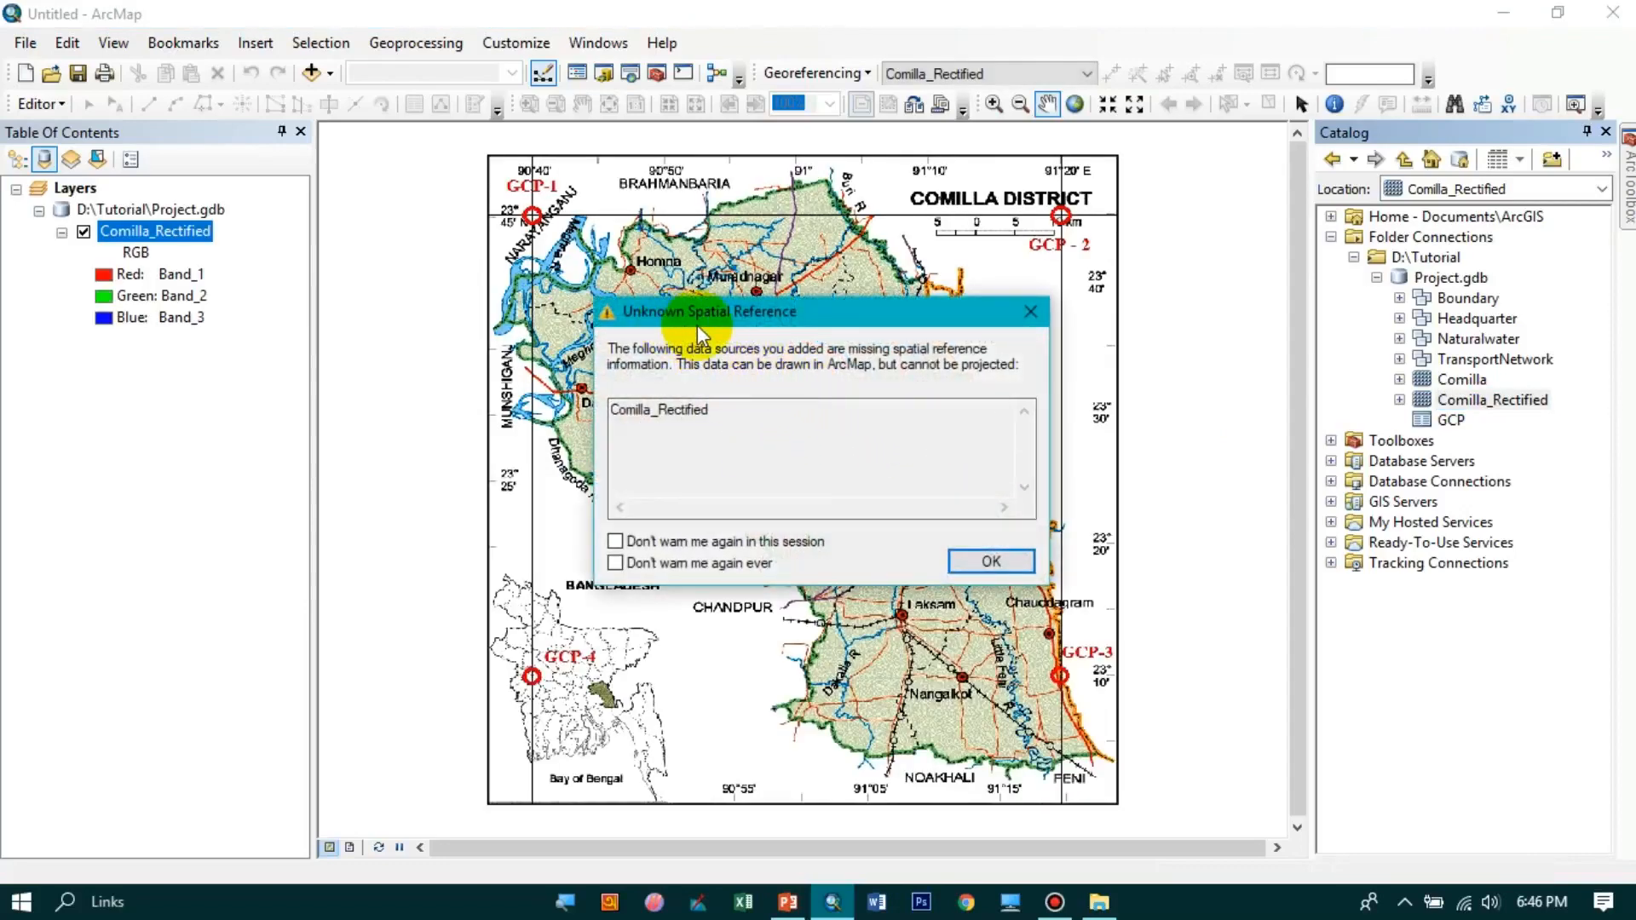
pyautogui.moveTo(773, 311); pyautogui.dragTo(844, 338)
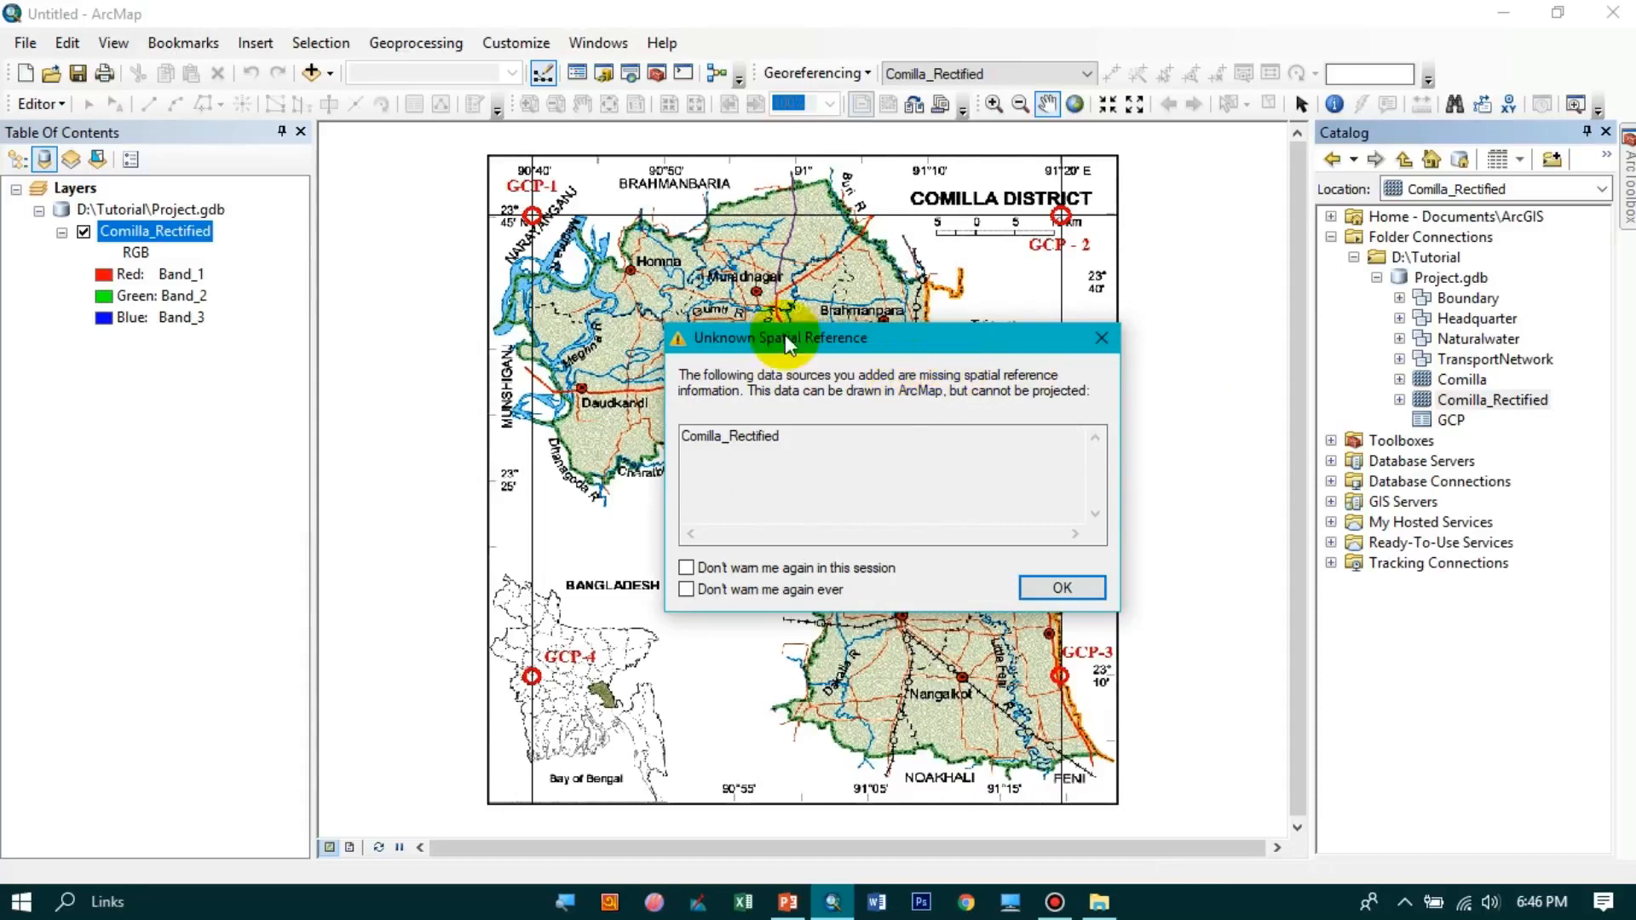
pyautogui.moveTo(791, 340); pyautogui.dragTo(840, 320)
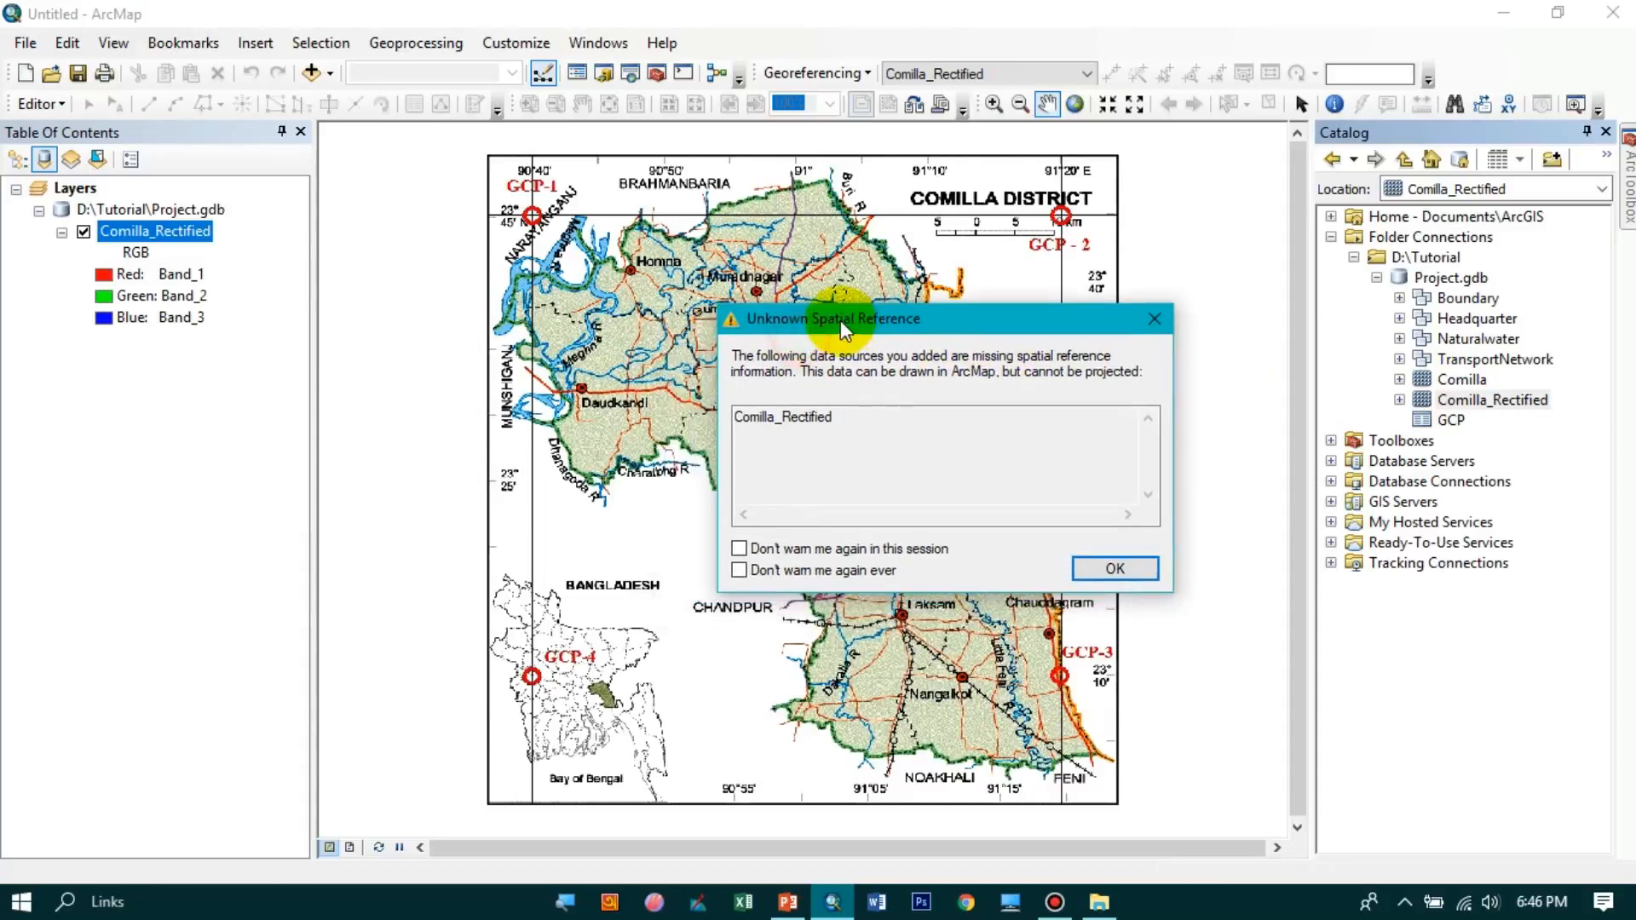
pyautogui.click(1103, 570)
pyautogui.rightClick(158, 209)
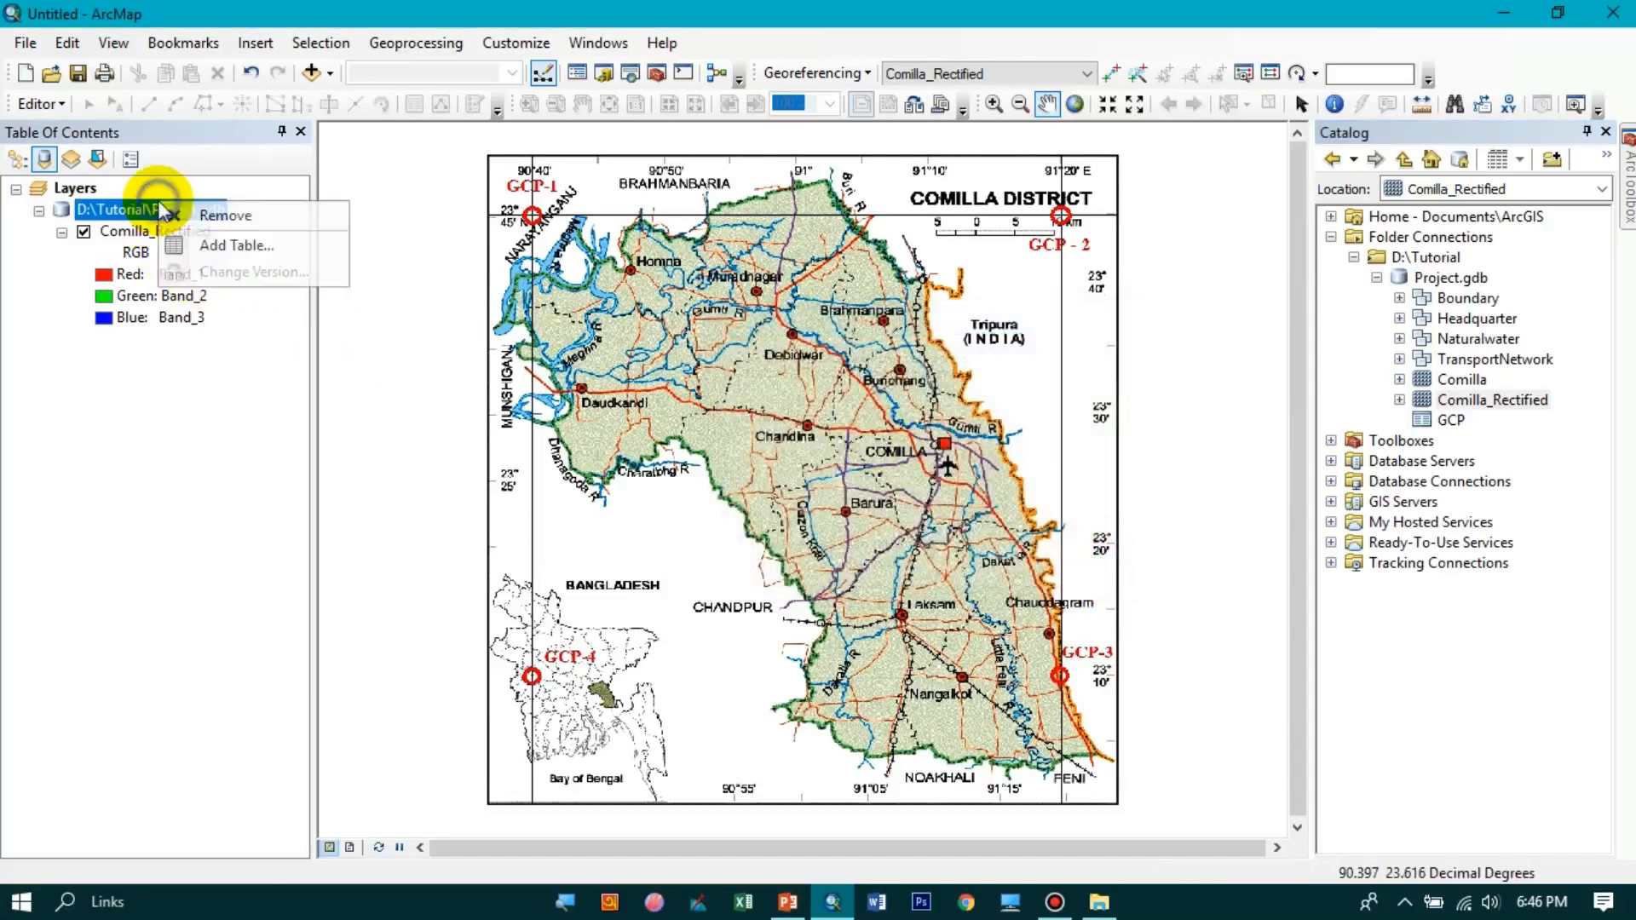
pyautogui.click(292, 222)
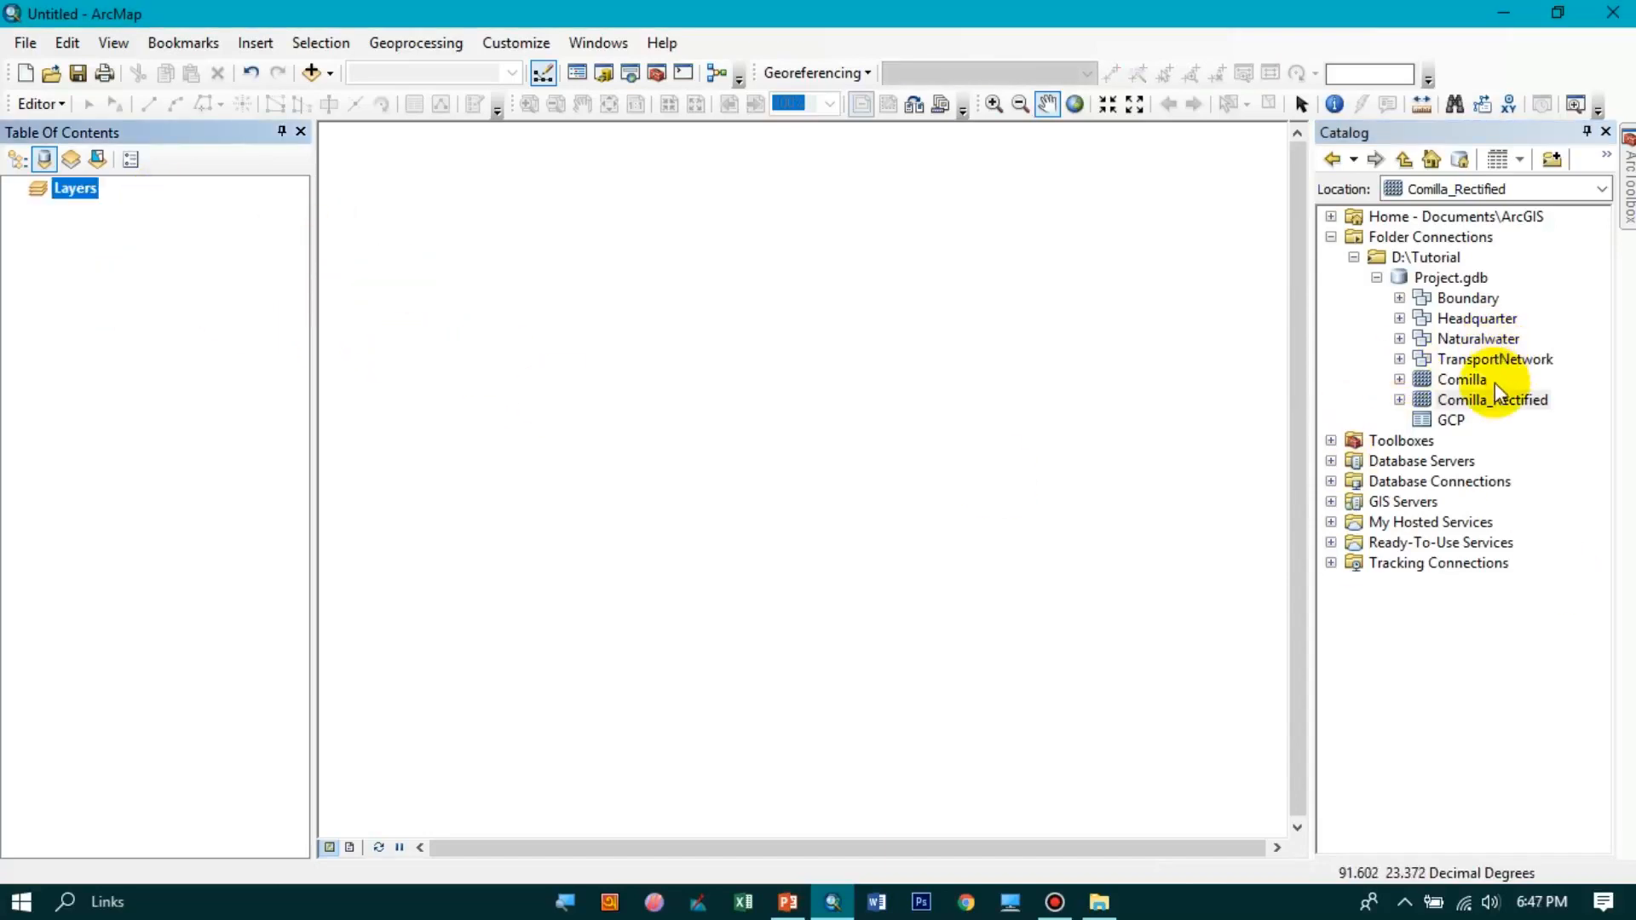
# - Open the dataset properties of the Comilla_Rectified raster at its Spatial Reference entry
pyautogui.rightClick(1487, 417)
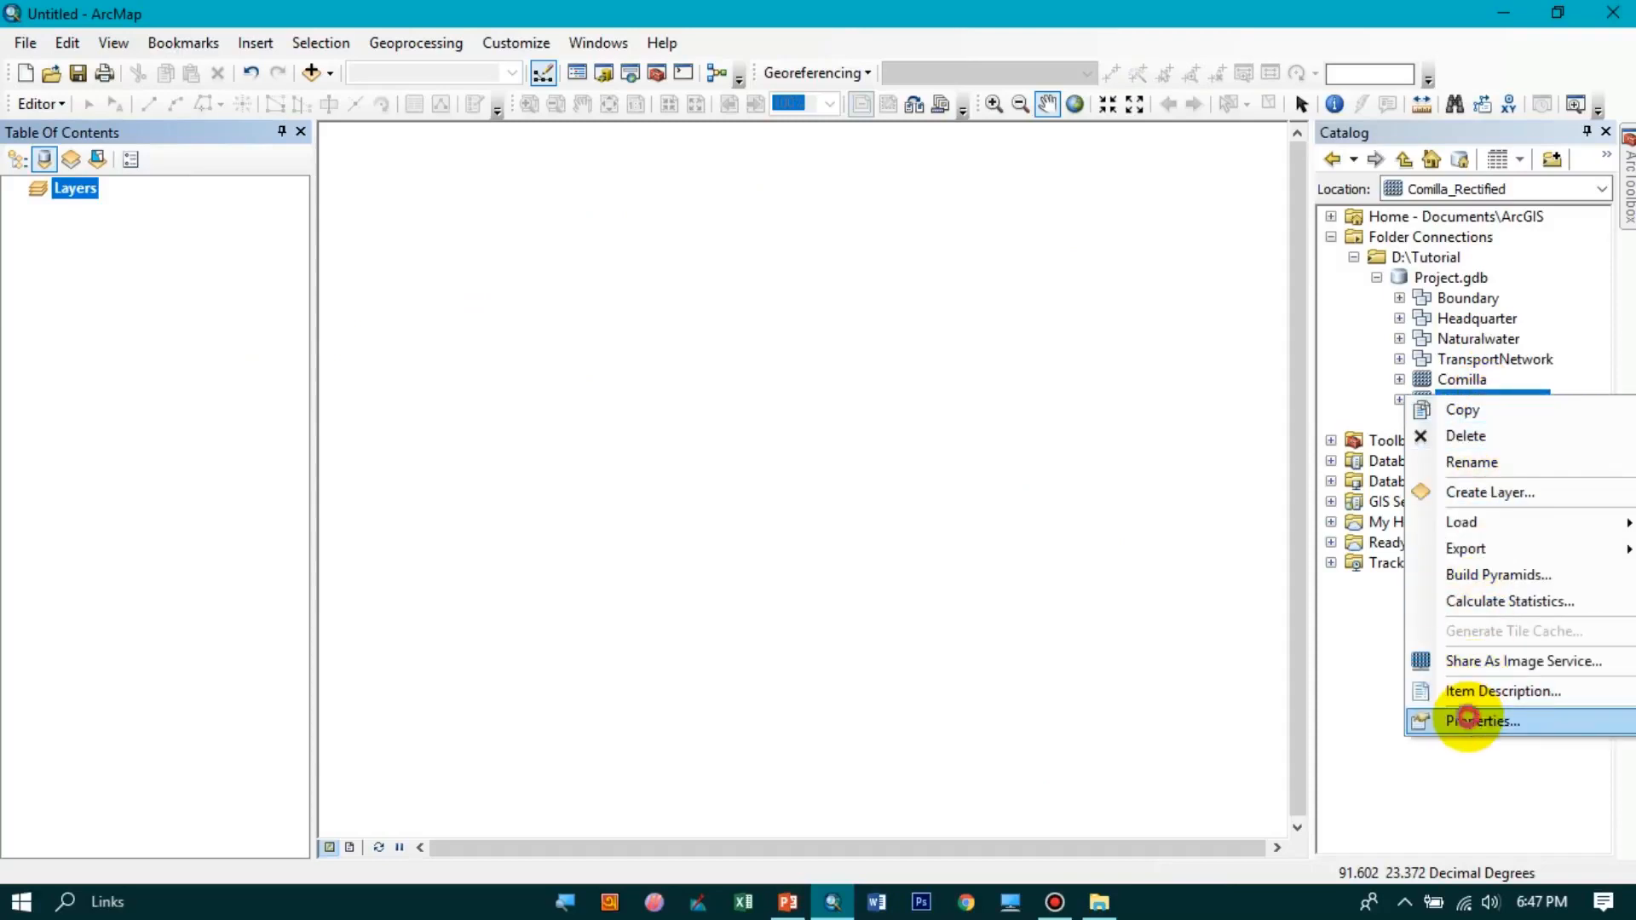
pyautogui.click(1459, 718)
pyautogui.moveTo(728, 186); pyautogui.dragTo(596, 131)
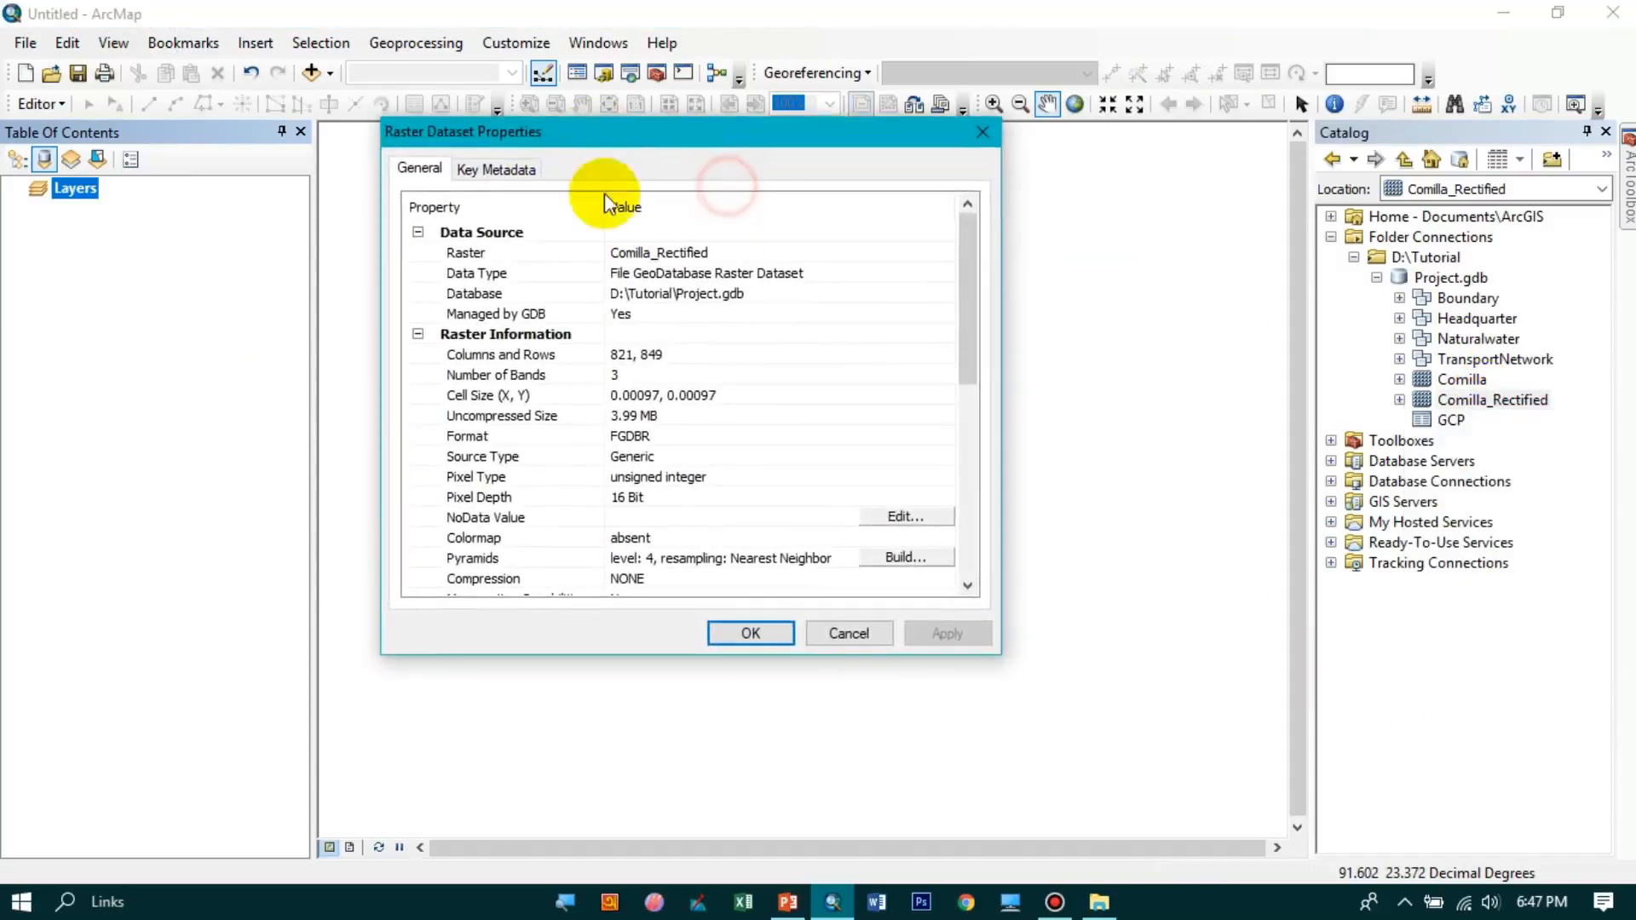
pyautogui.scroll(-3, 663, 425)
pyautogui.scroll(-4, 645, 436)
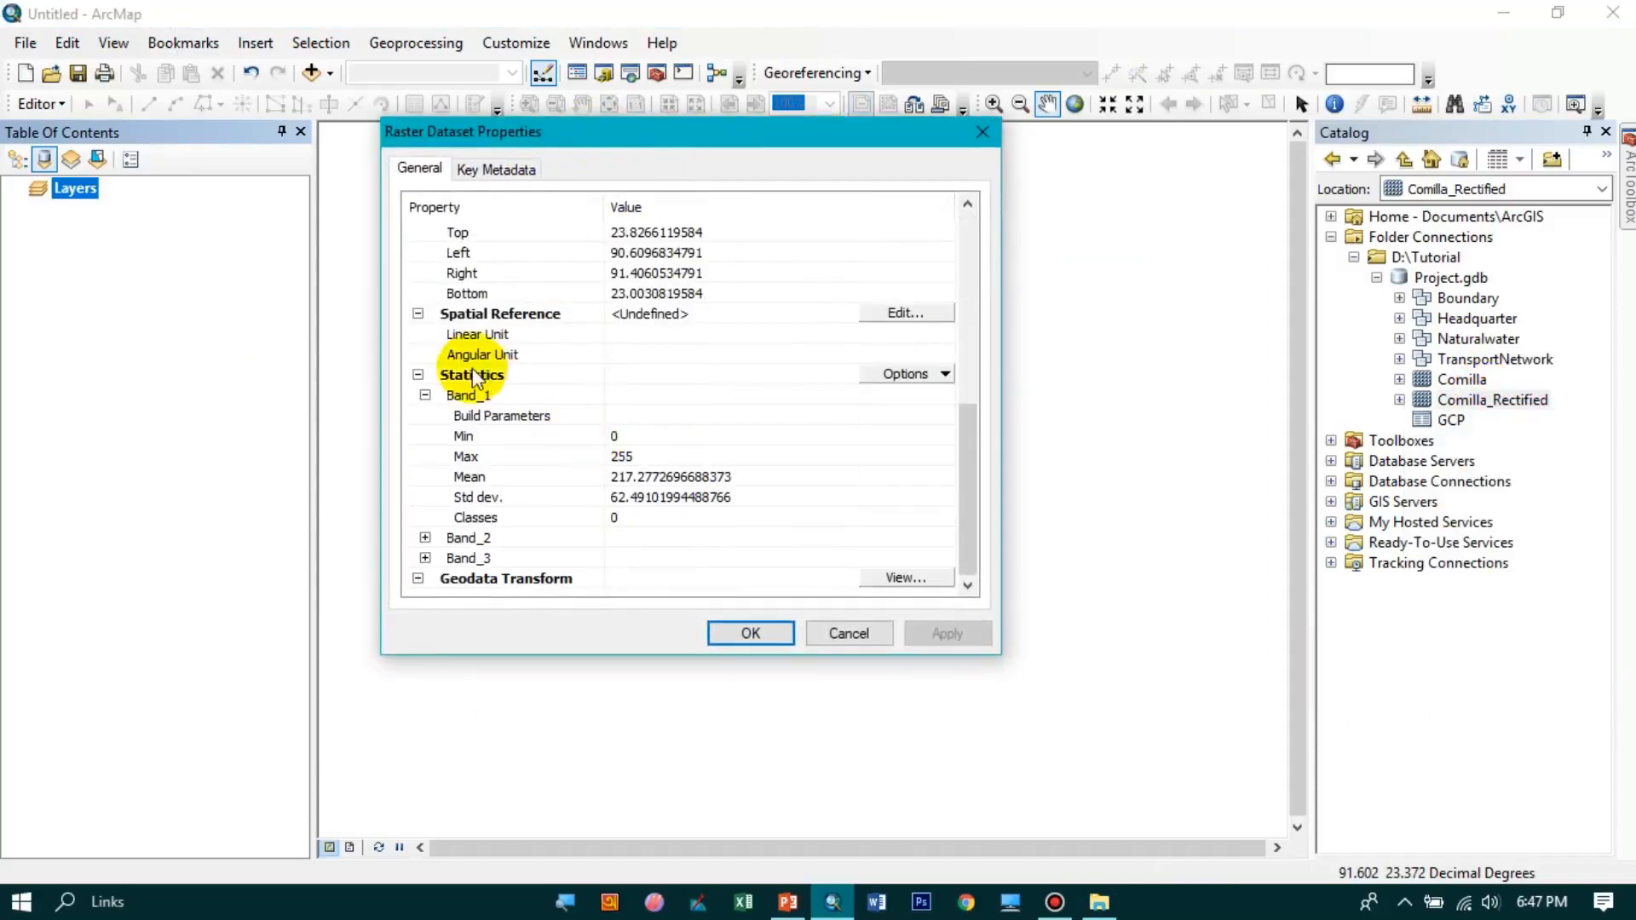
pyautogui.click(669, 314)
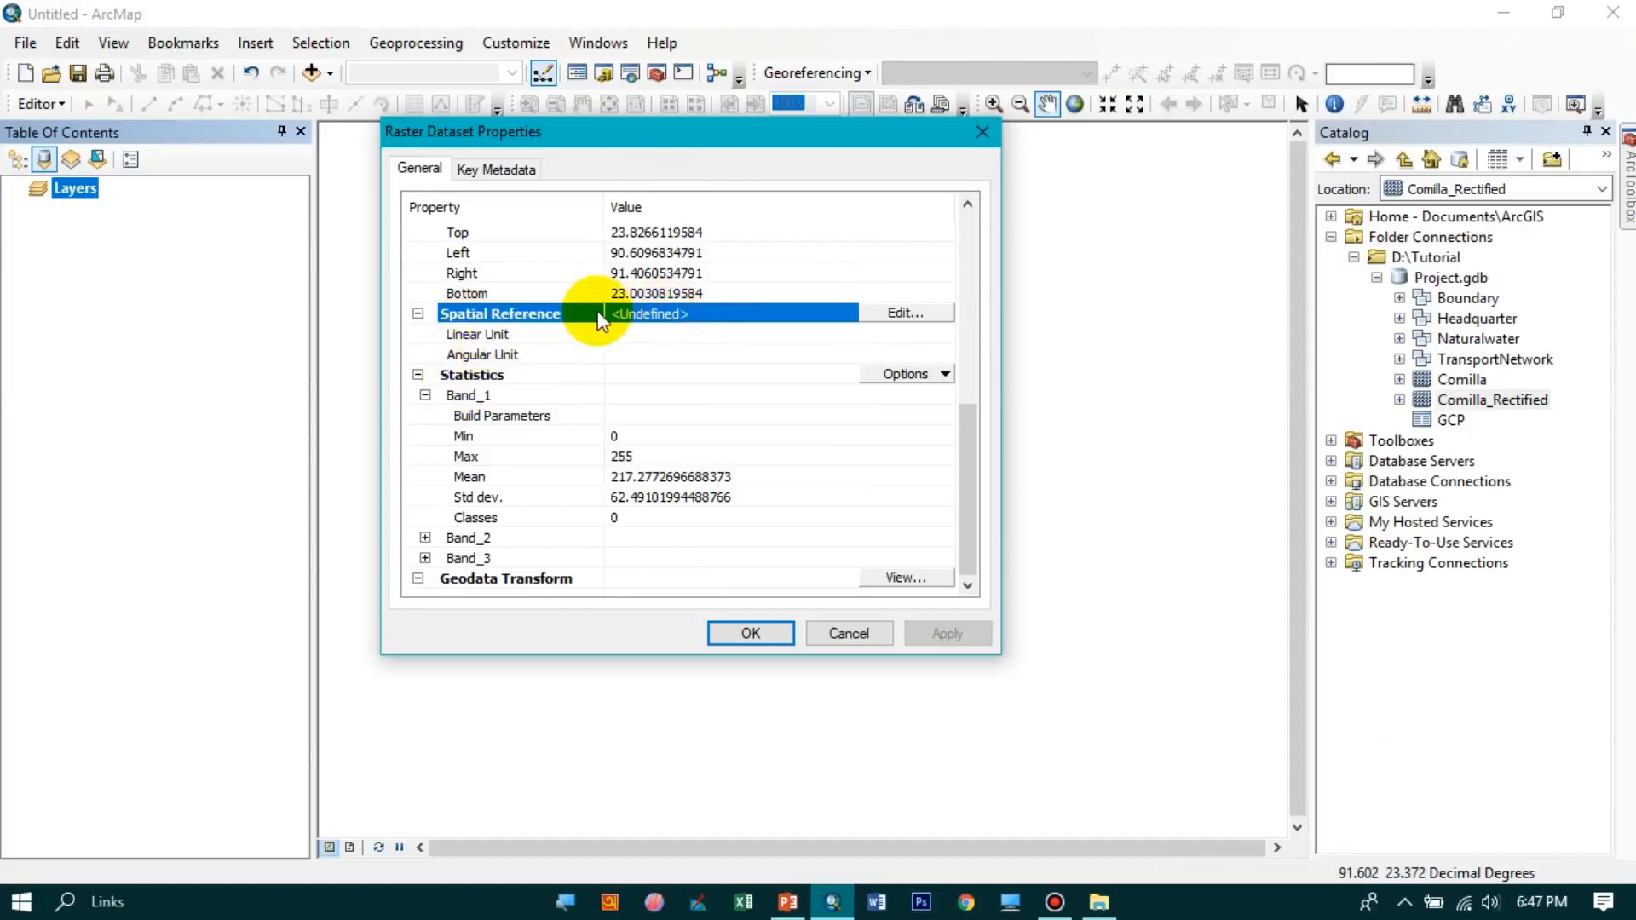
# - Set the raster's spatial reference to the WGS 1984 world geographic coordinate system and apply the change
pyautogui.click(900, 312)
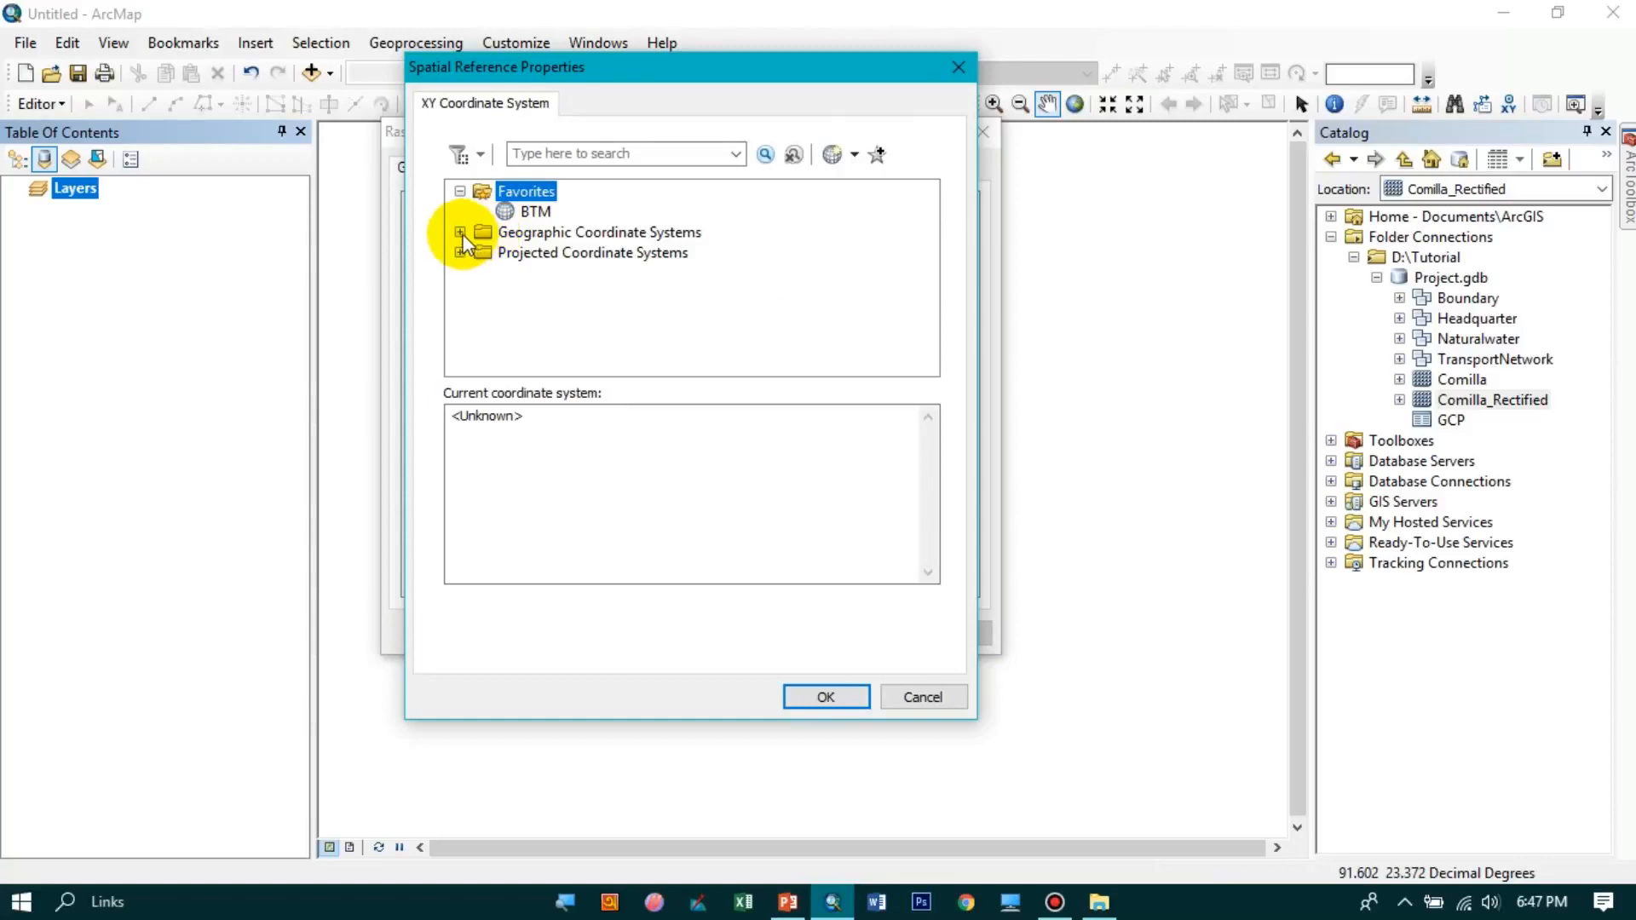
pyautogui.click(460, 232)
pyautogui.scroll(-3, 465, 256)
pyautogui.scroll(4, 464, 256)
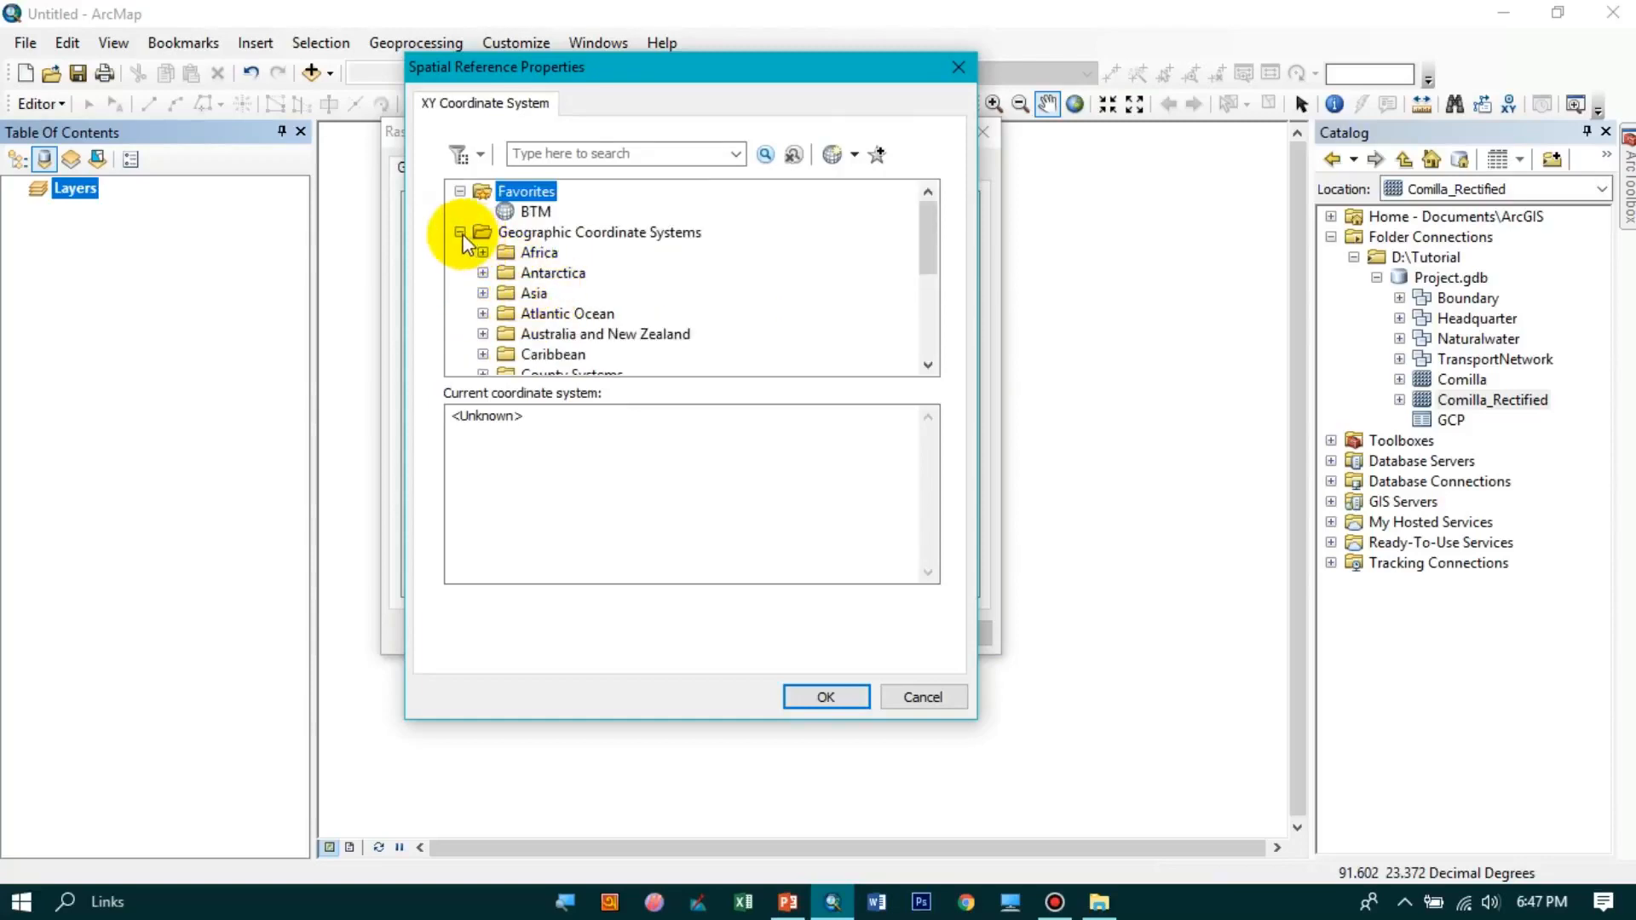
pyautogui.scroll(-3, 683, 292)
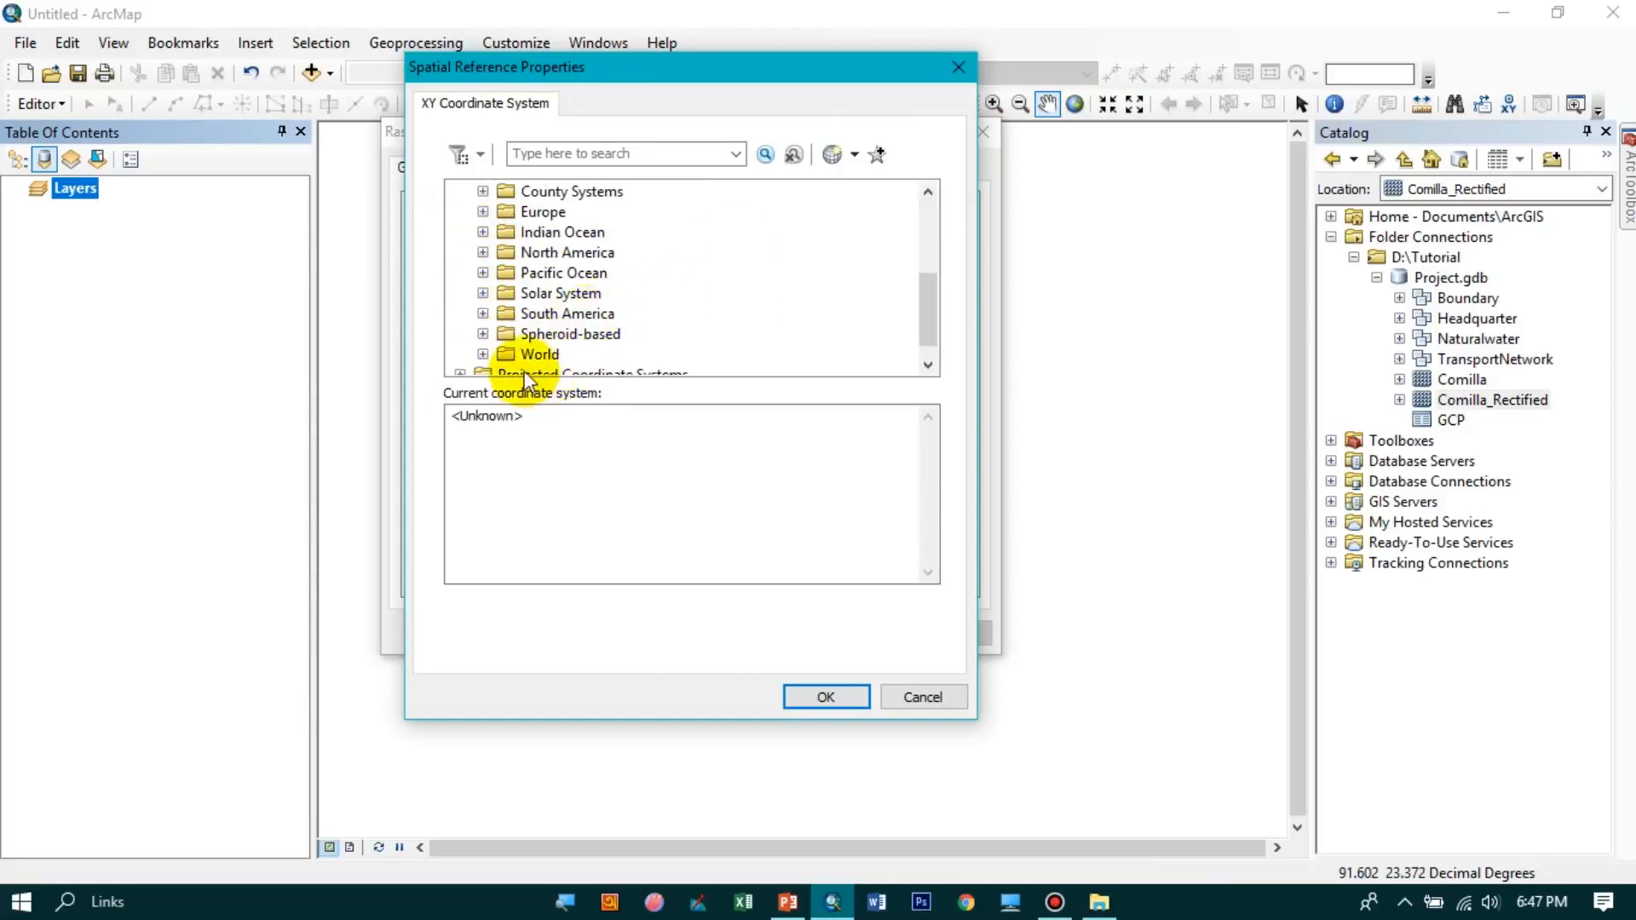
pyautogui.doubleClick(538, 355)
pyautogui.scroll(-5, 511, 324)
pyautogui.click(573, 333)
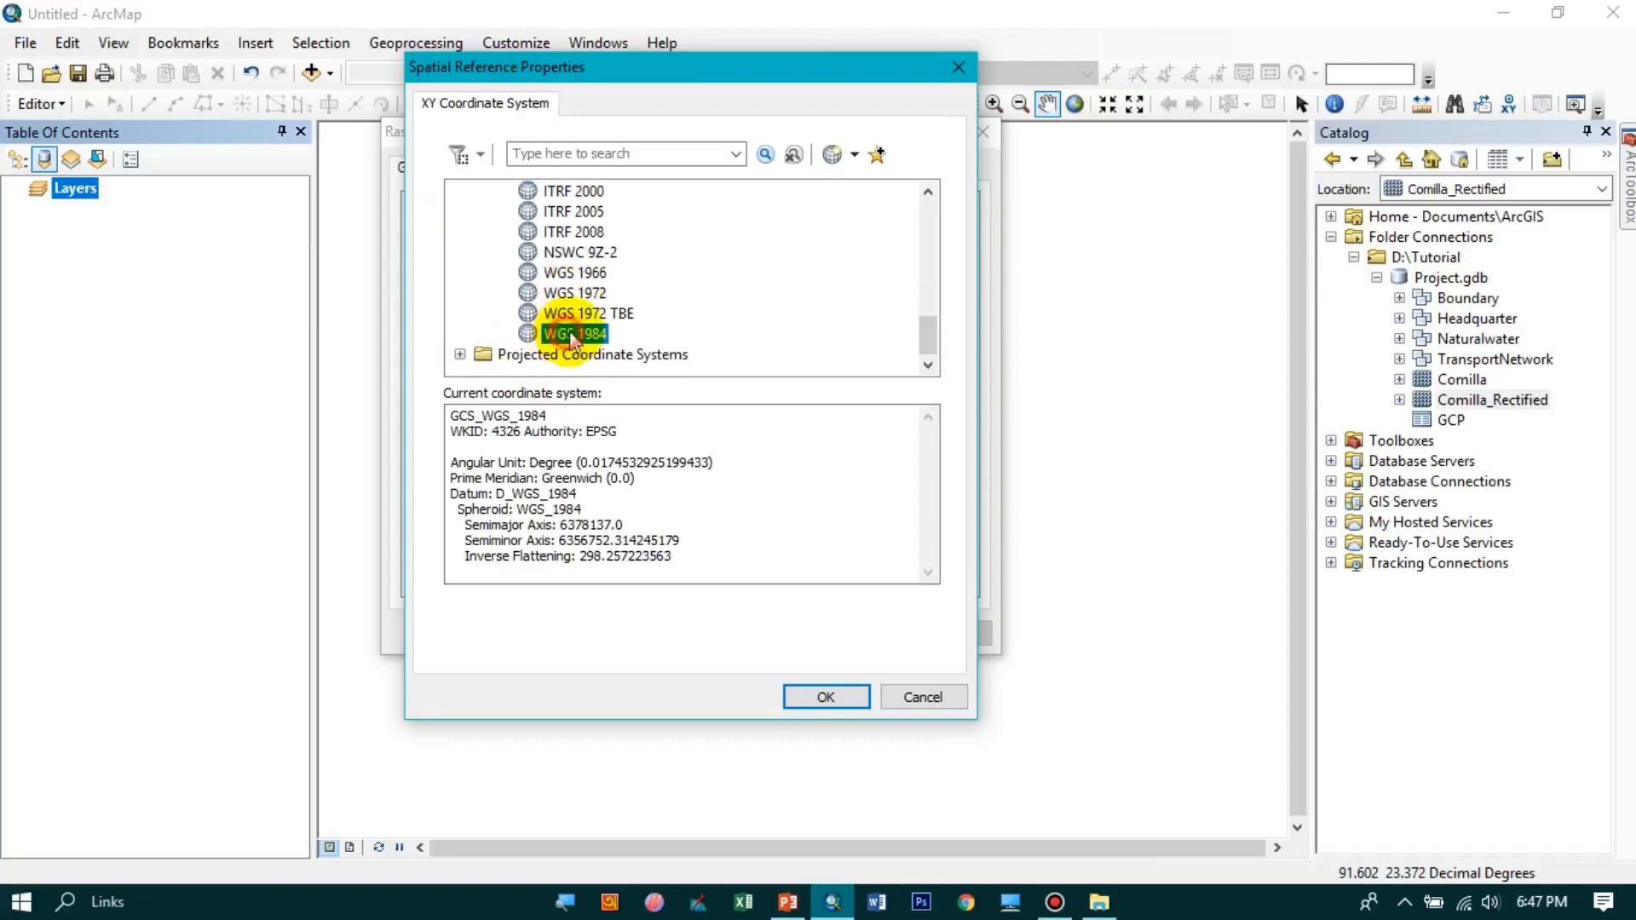
pyautogui.click(823, 696)
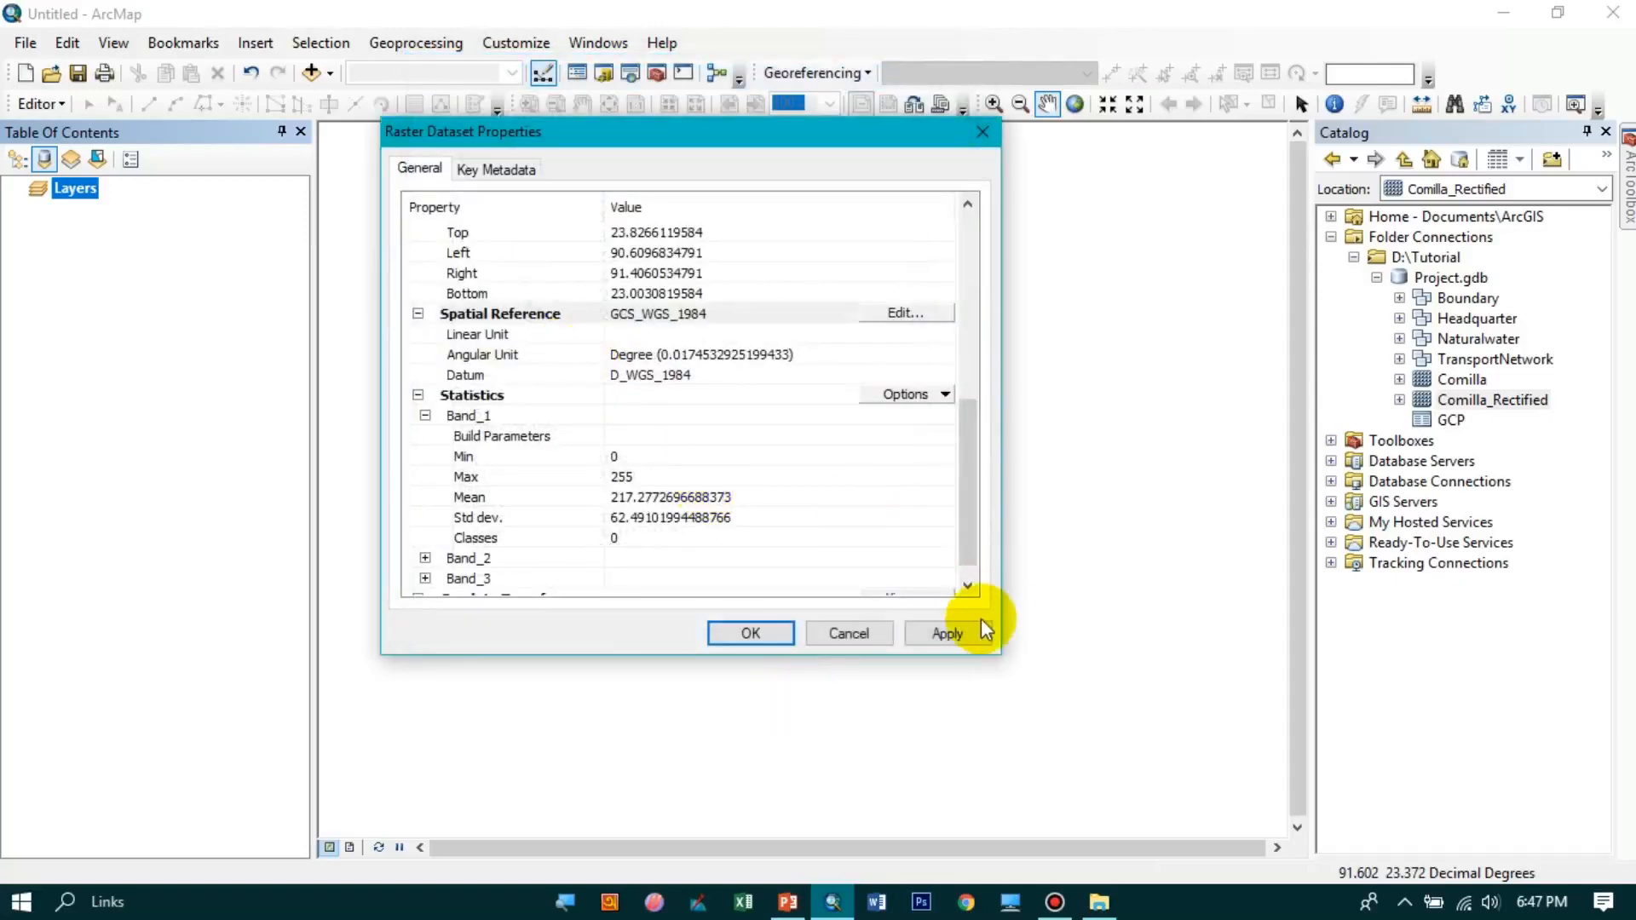
pyautogui.click(978, 631)
pyautogui.click(750, 633)
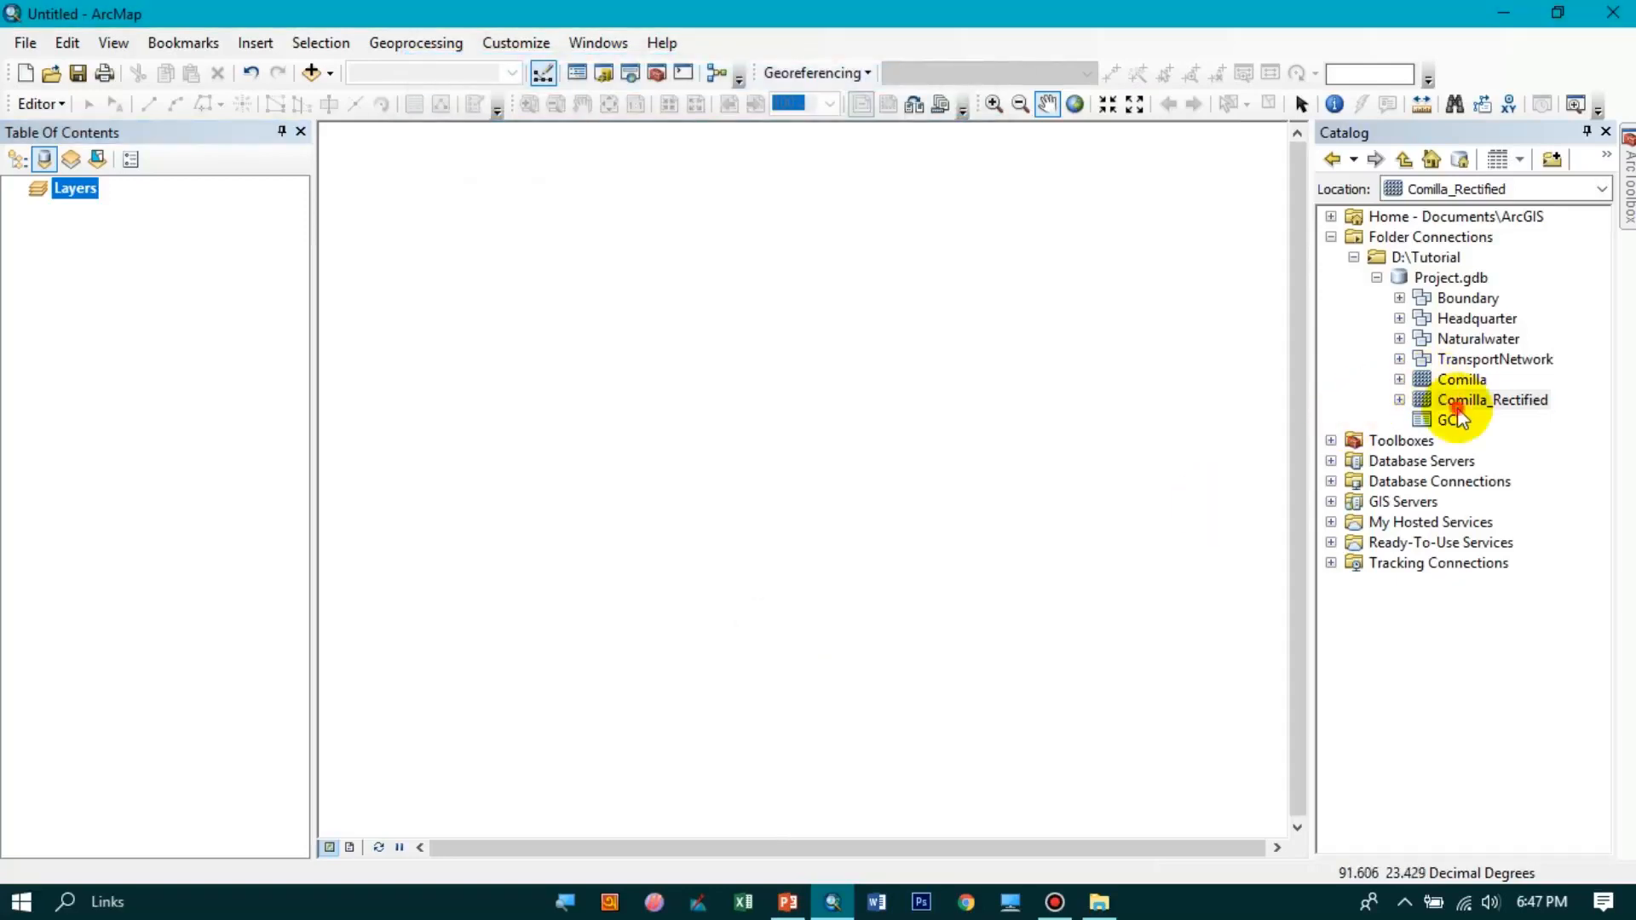
# - Add the Comilla_Rectified raster from Project.gdb to the empty map
pyautogui.click(1487, 401)
pyautogui.moveTo(1487, 400); pyautogui.dragTo(929, 436)
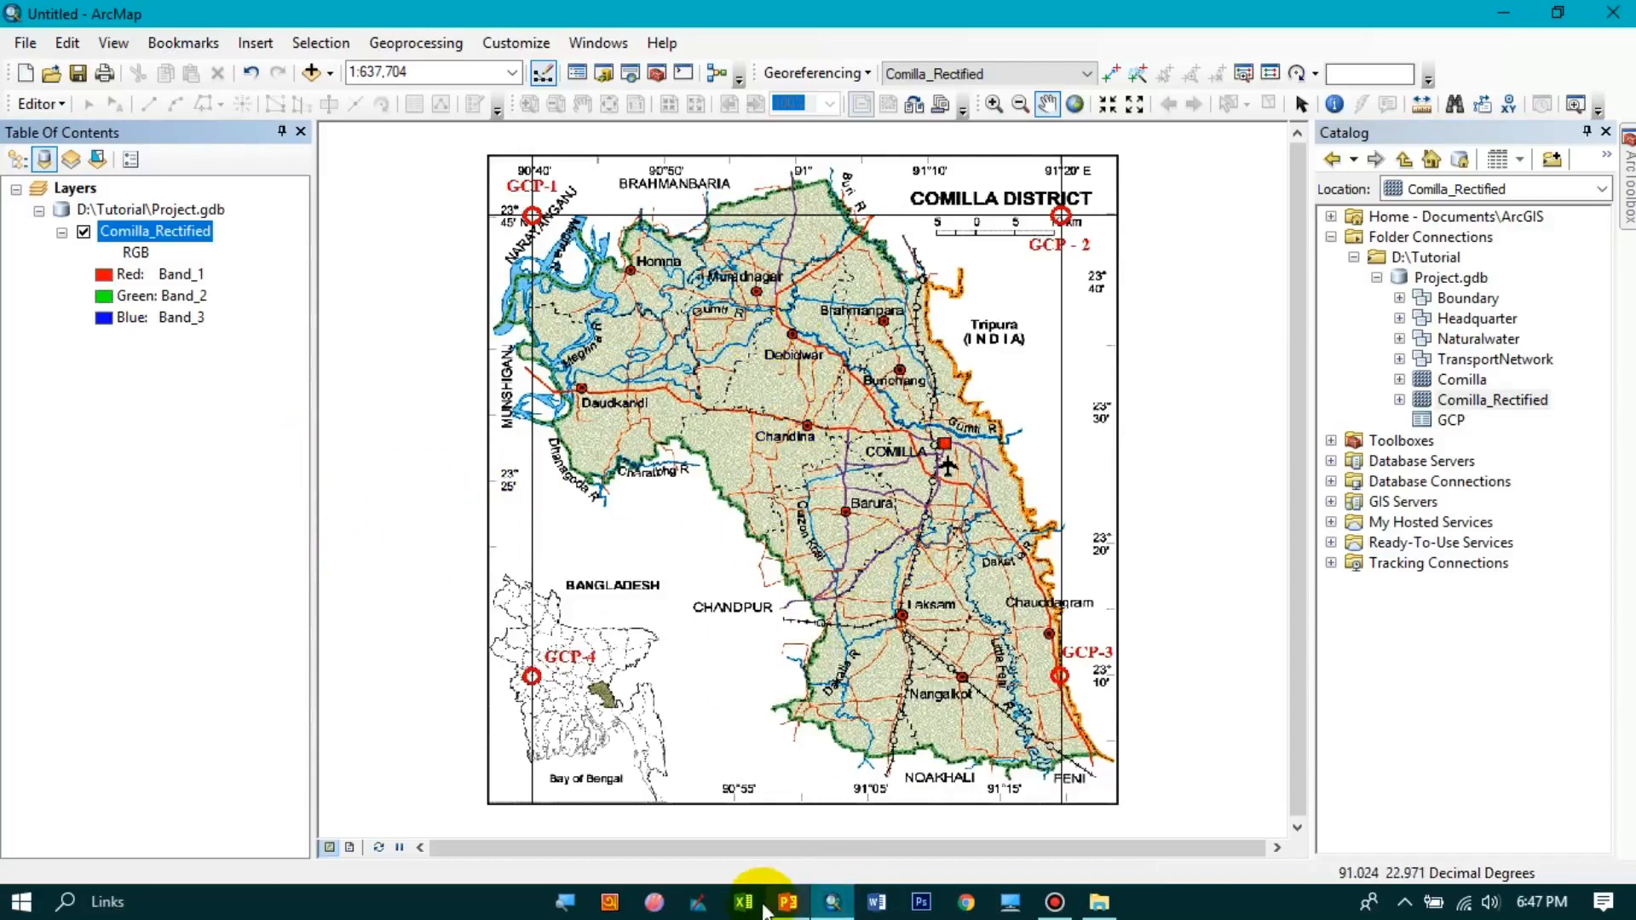
# - Switch to the PowerPoint presentation to review the Tutorial-2 topic list, and return to ArcMap
pyautogui.click(793, 903)
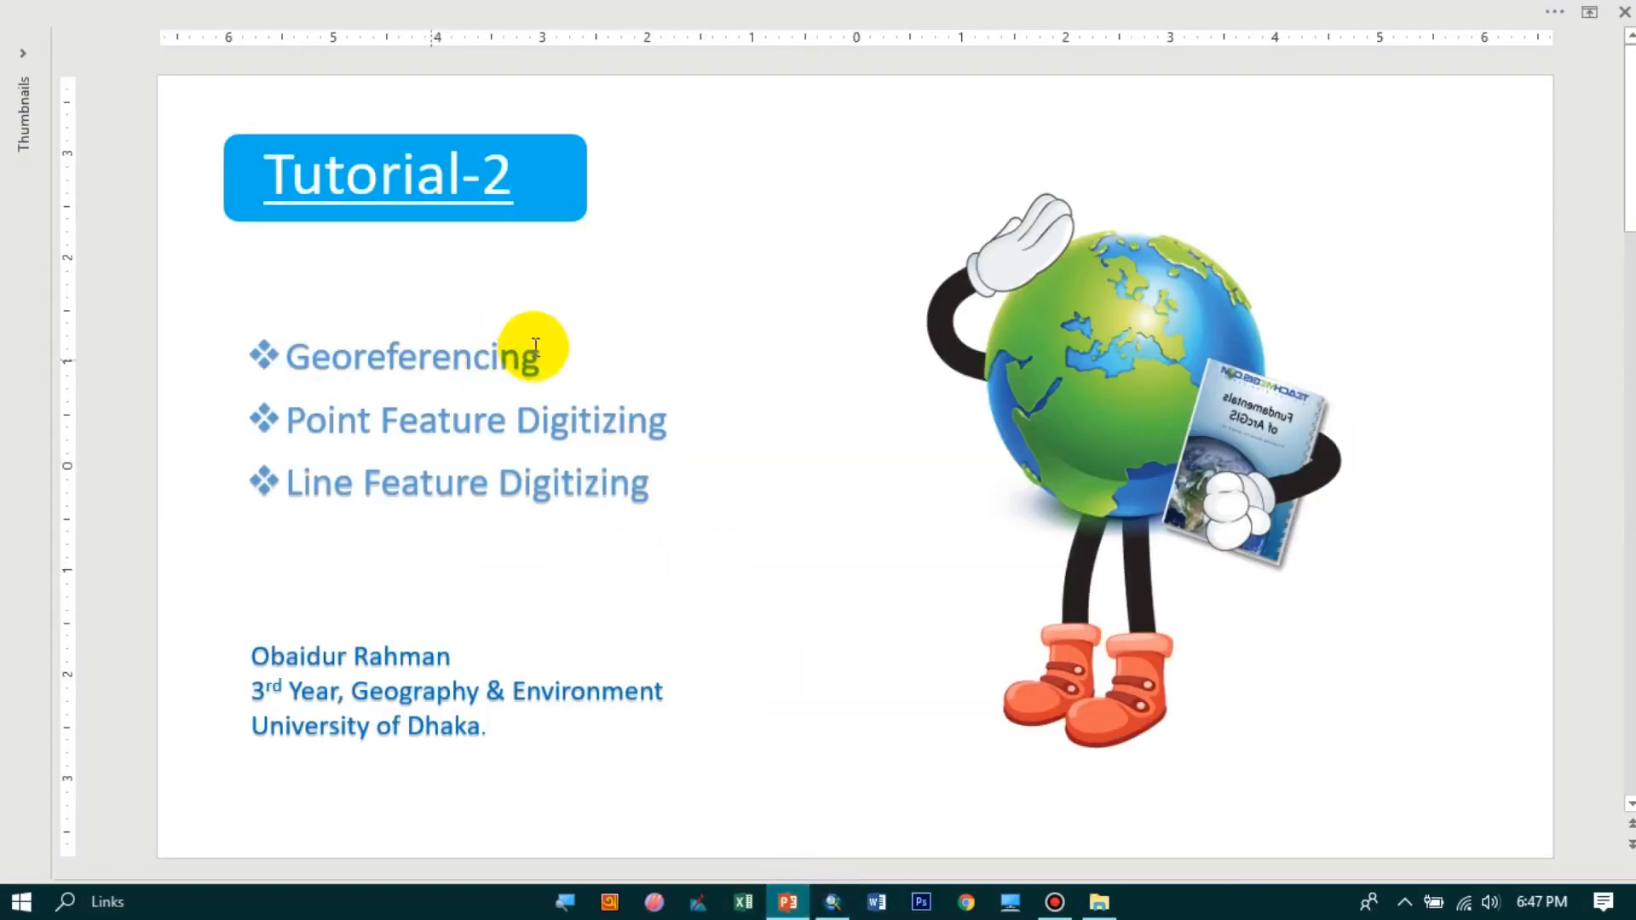
pyautogui.scroll(-1, 535, 344)
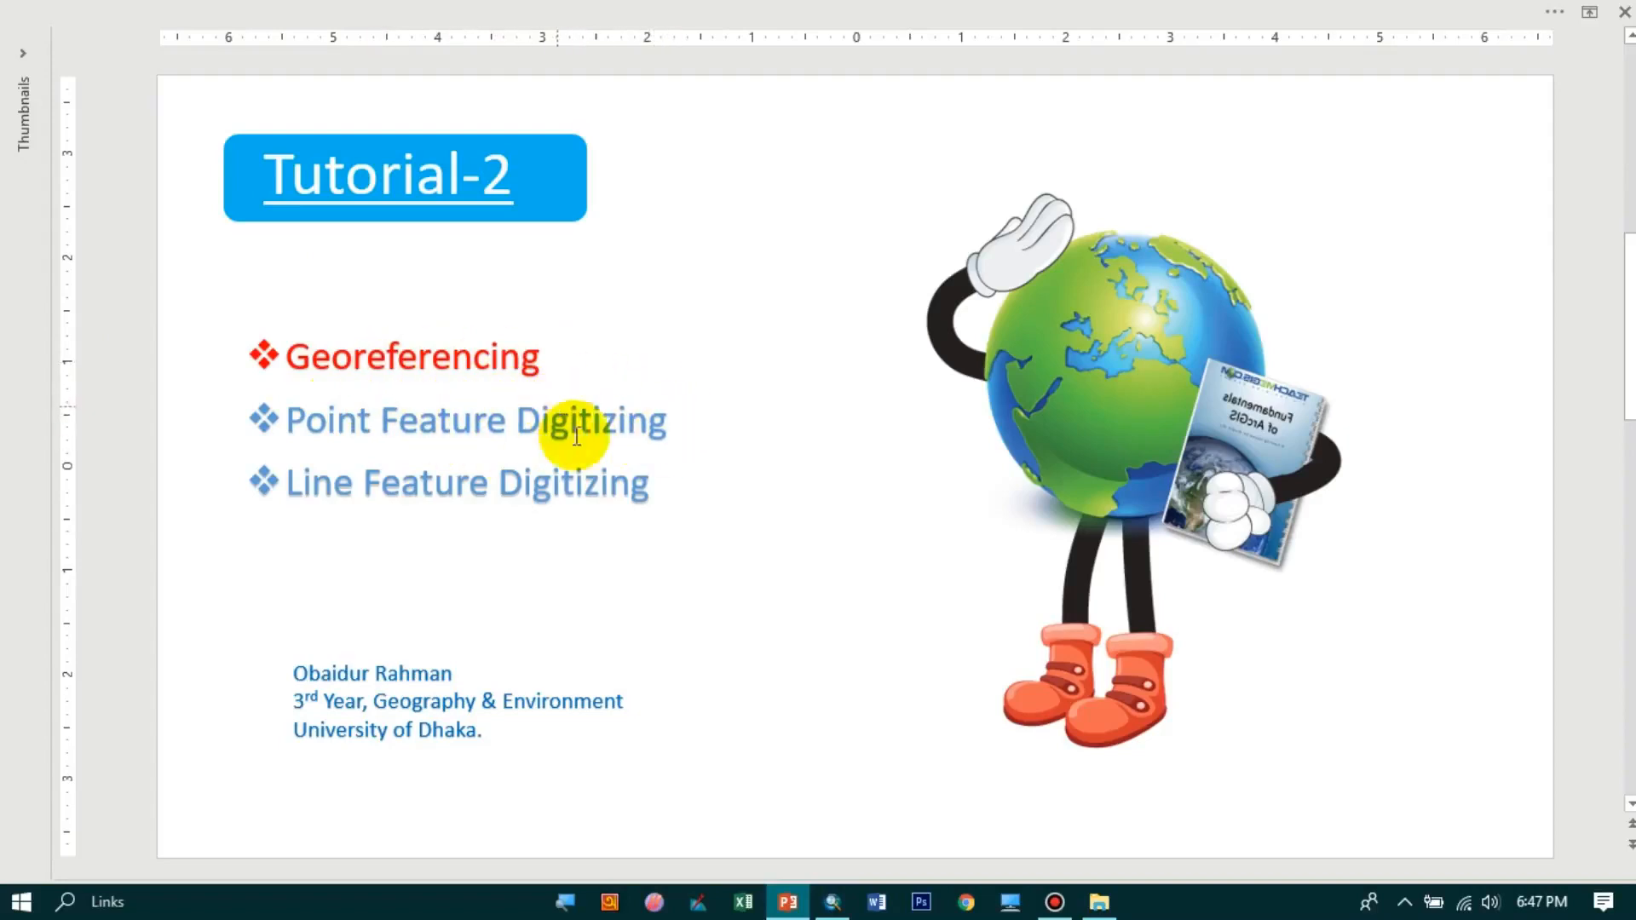
pyautogui.click(837, 901)
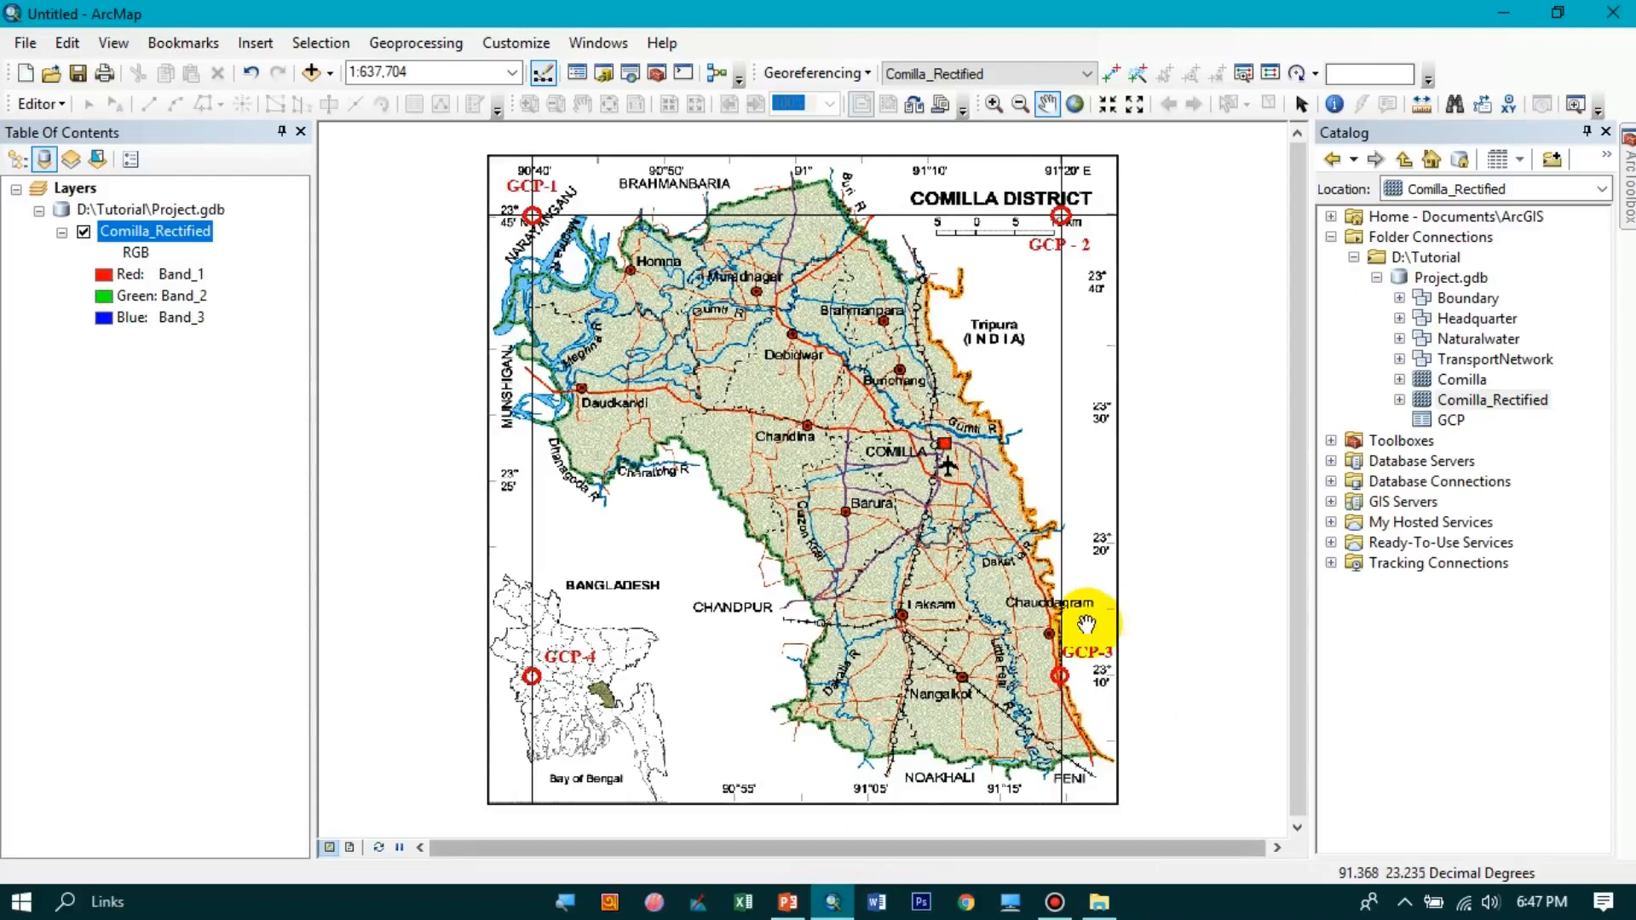
# - Add the Headquarter point feature class from the Headquarter feature dataset to the map
pyautogui.click(1400, 318)
pyautogui.click(1499, 339)
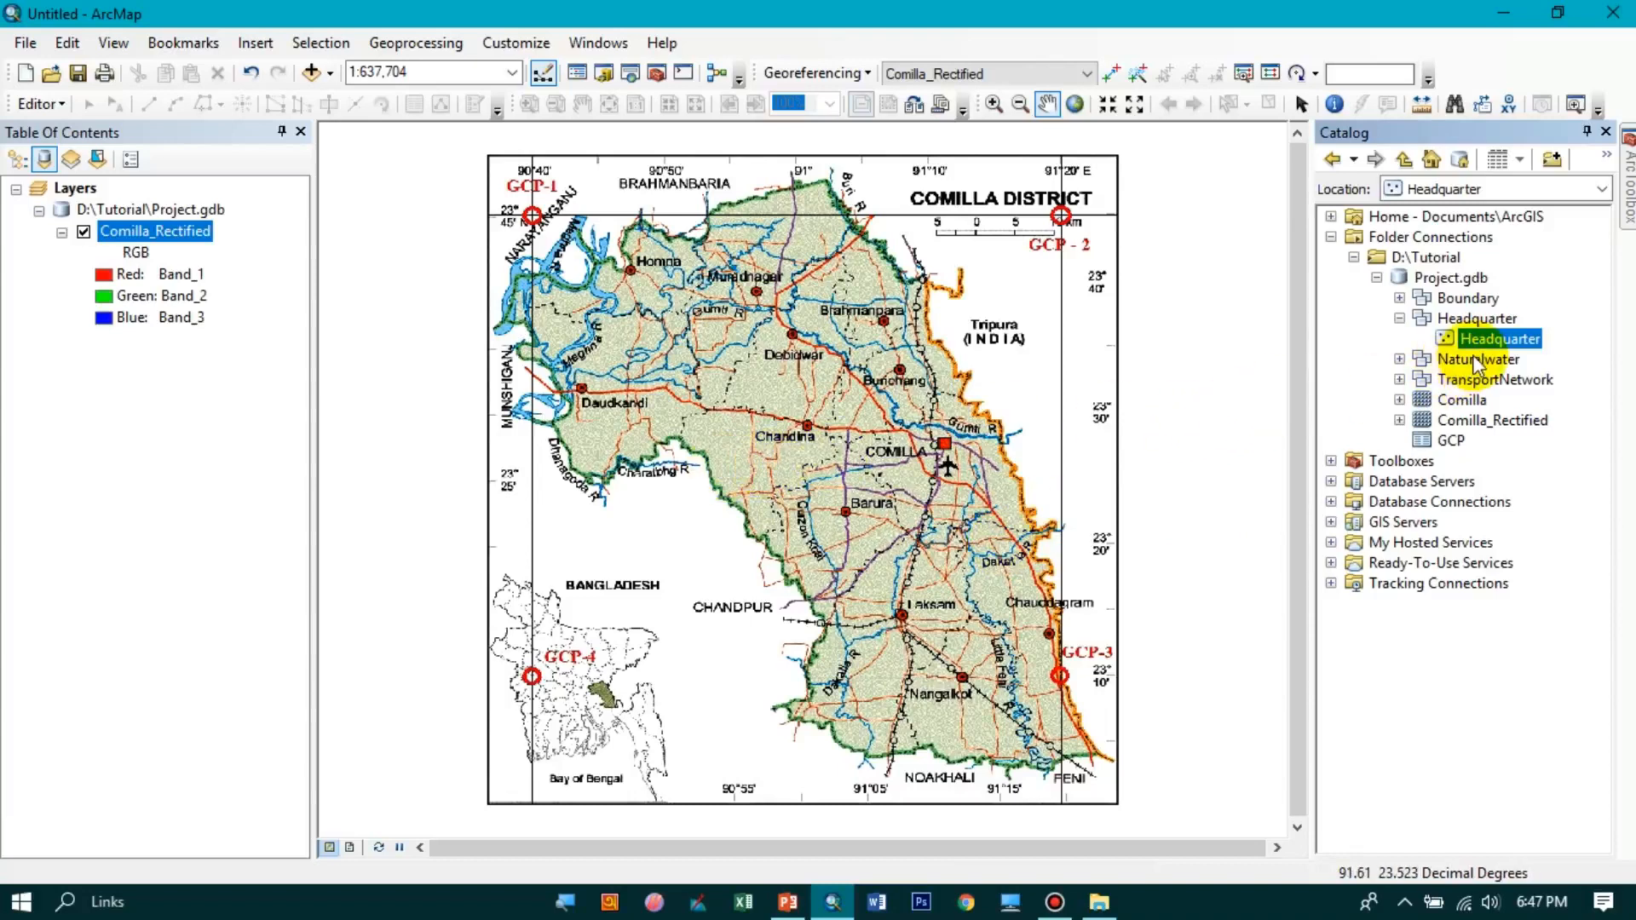
pyautogui.moveTo(1491, 334); pyautogui.dragTo(778, 336)
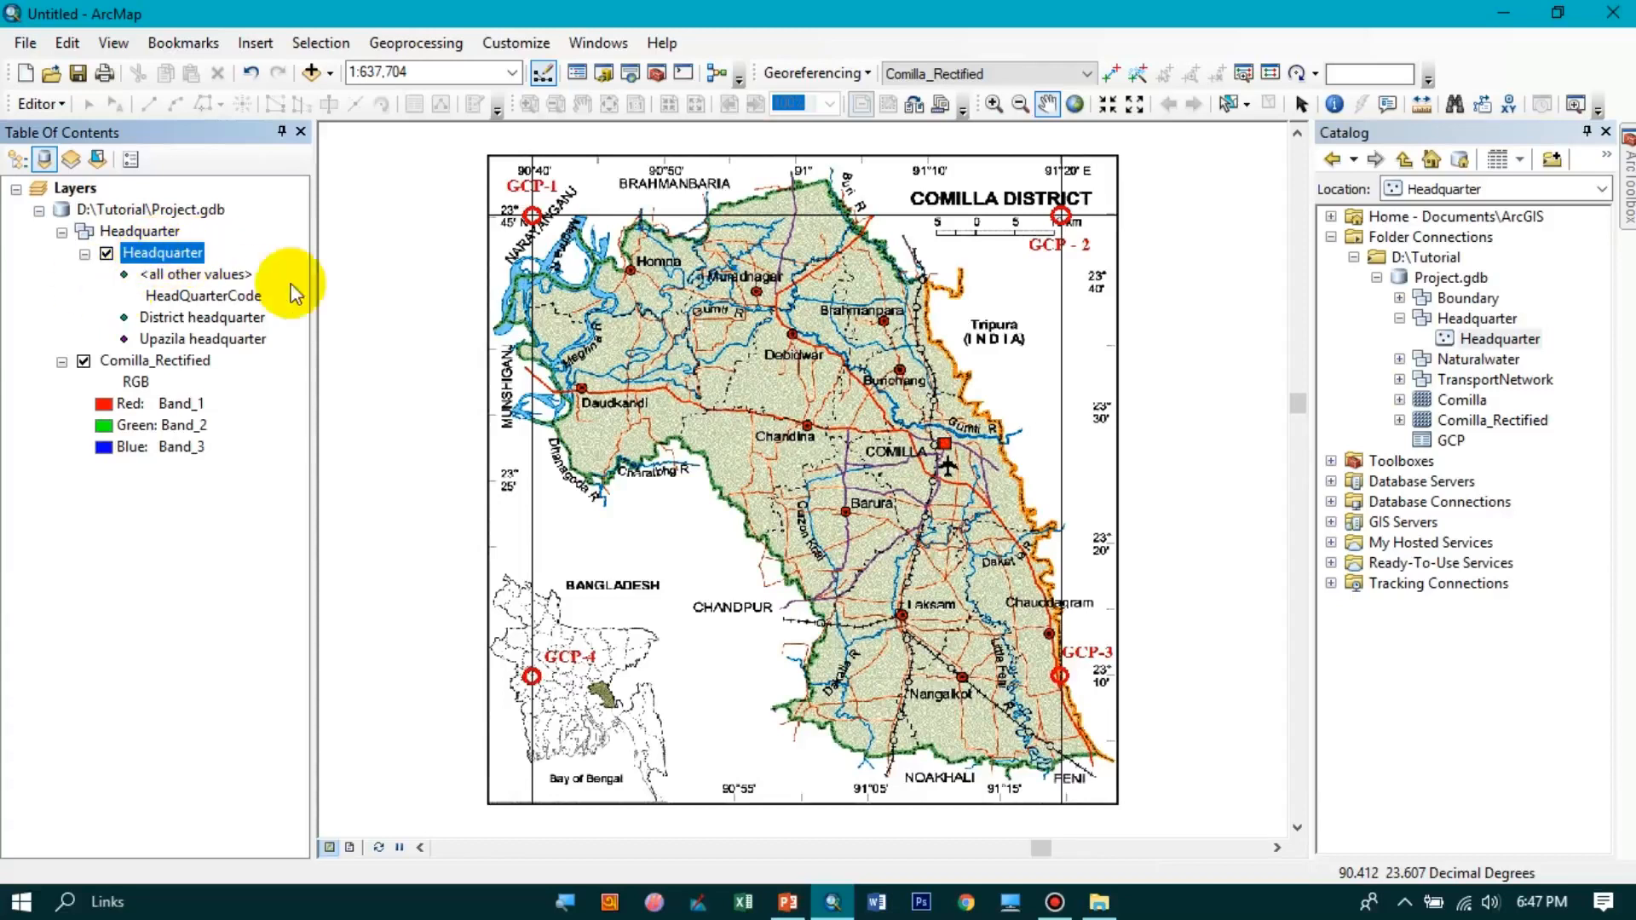
# - Examine the District headquarter and Upazila headquarter categories of the Headquarter layer
pyautogui.click(180, 339)
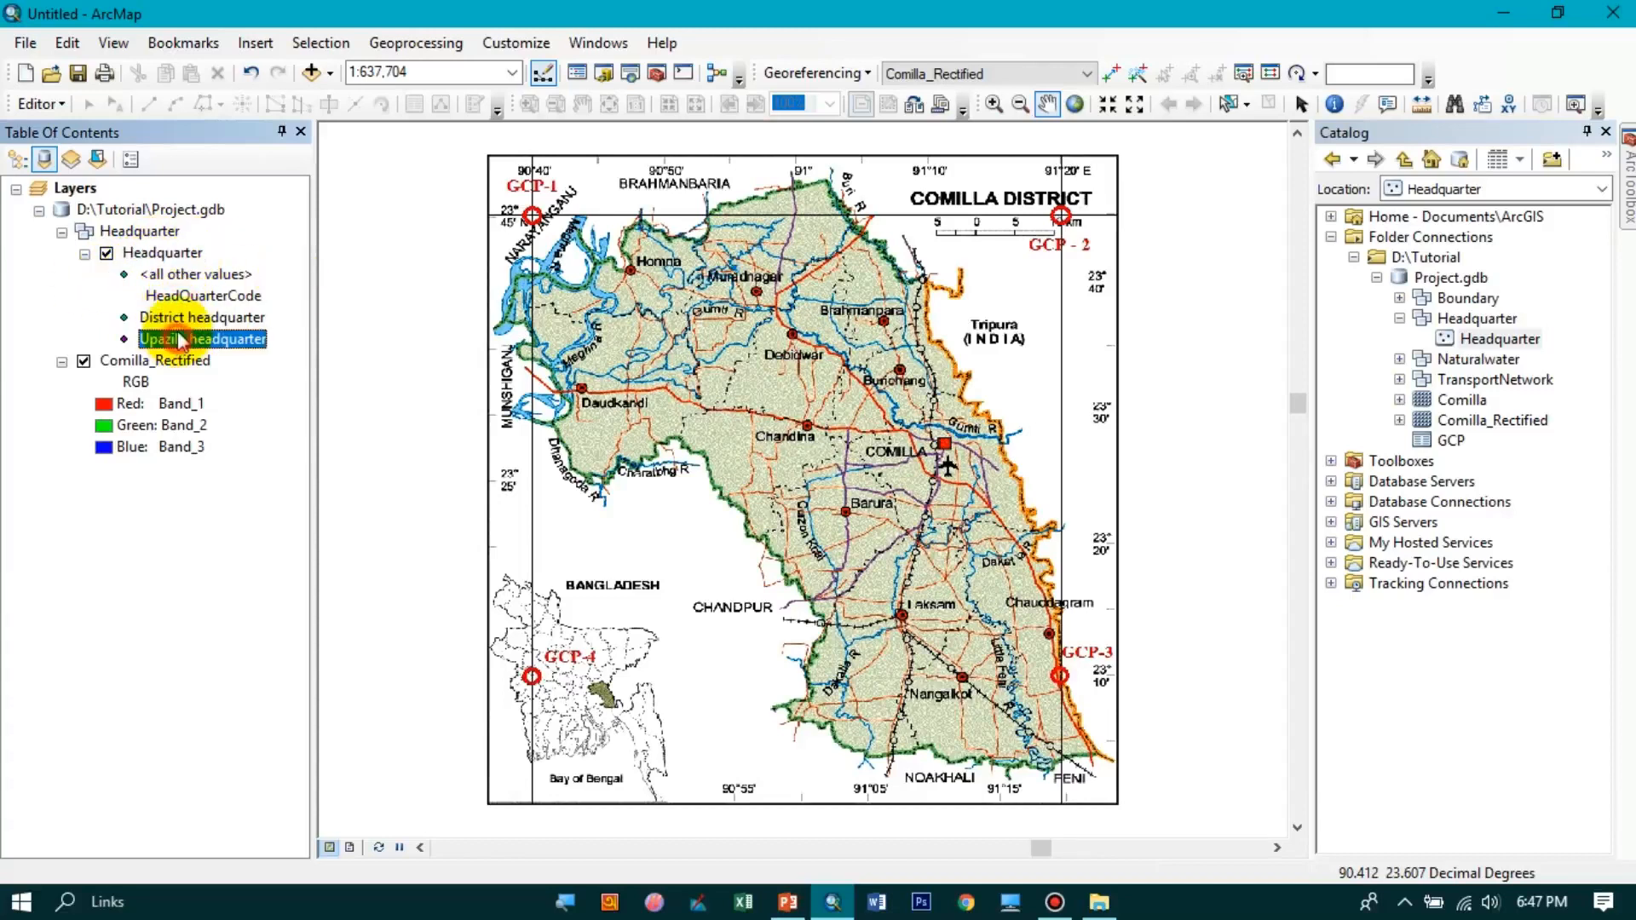
pyautogui.click(181, 318)
pyautogui.click(185, 339)
pyautogui.click(186, 318)
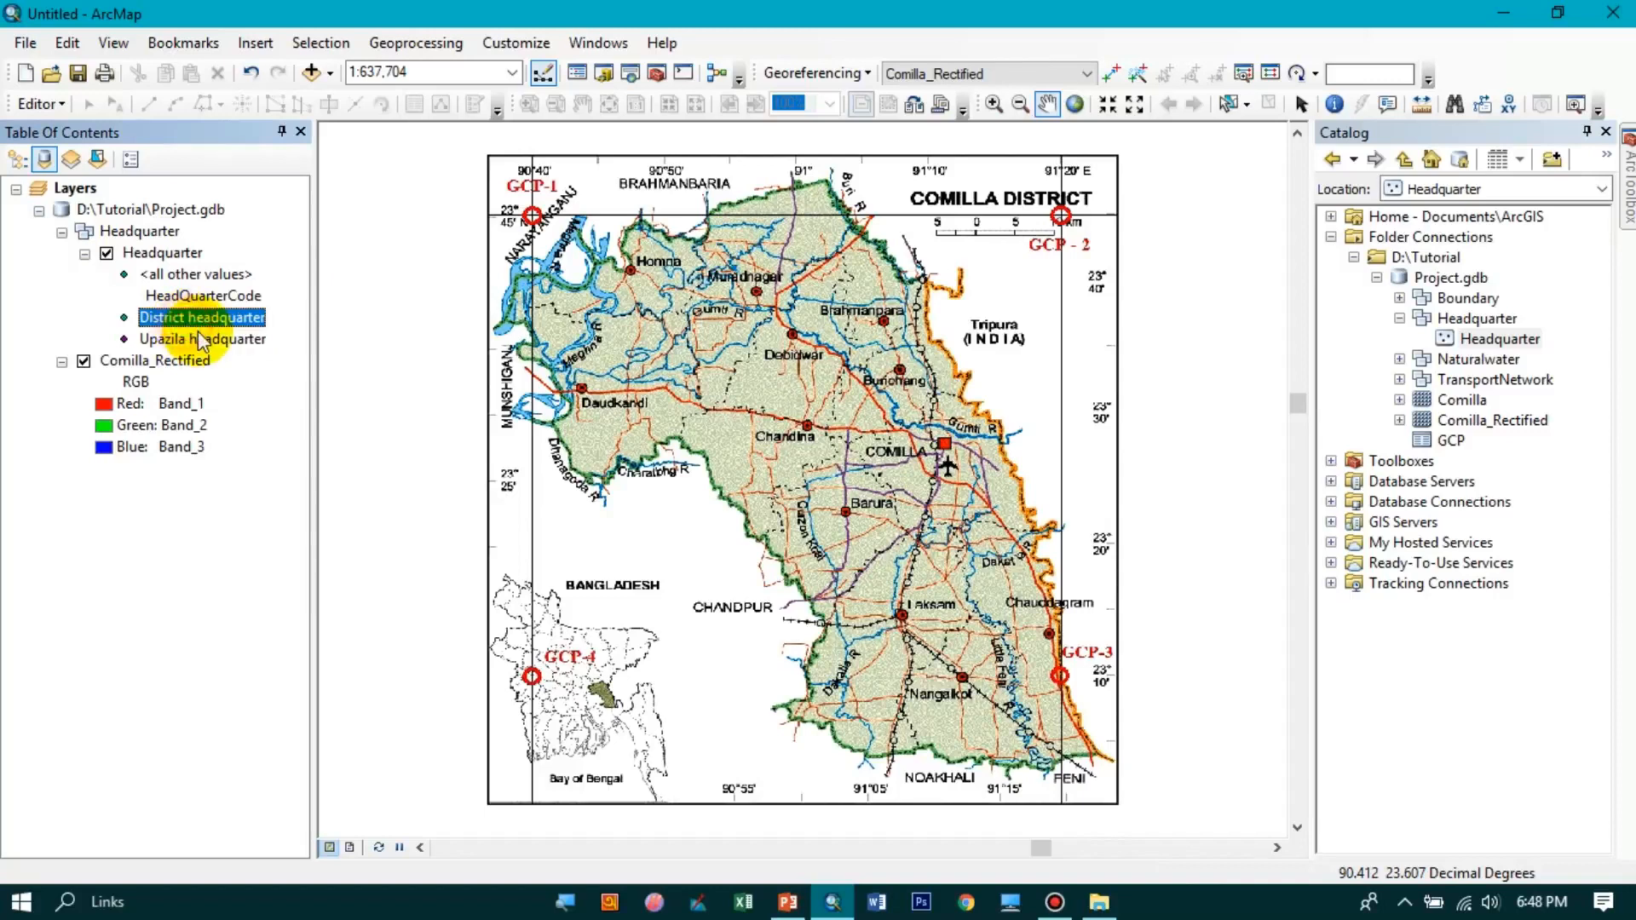
pyautogui.click(201, 338)
pyautogui.click(199, 316)
pyautogui.click(203, 339)
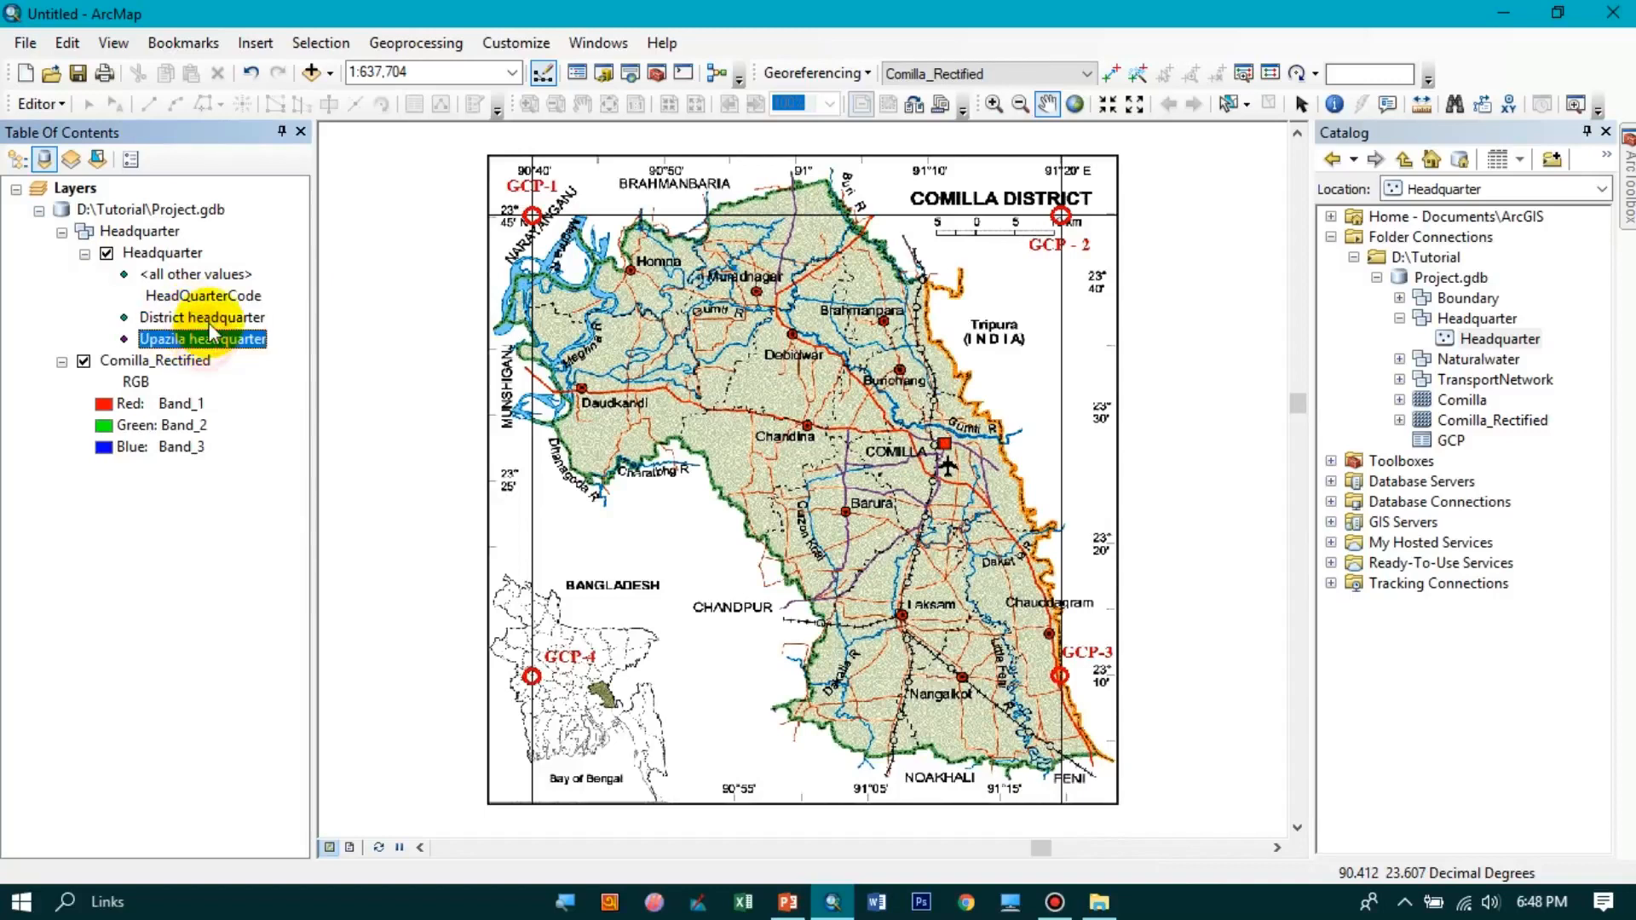
pyautogui.click(208, 318)
pyautogui.click(204, 338)
# - Set the District headquarter symbol of the Headquarter layer to Square 2, size 12, in red
pyautogui.click(162, 253)
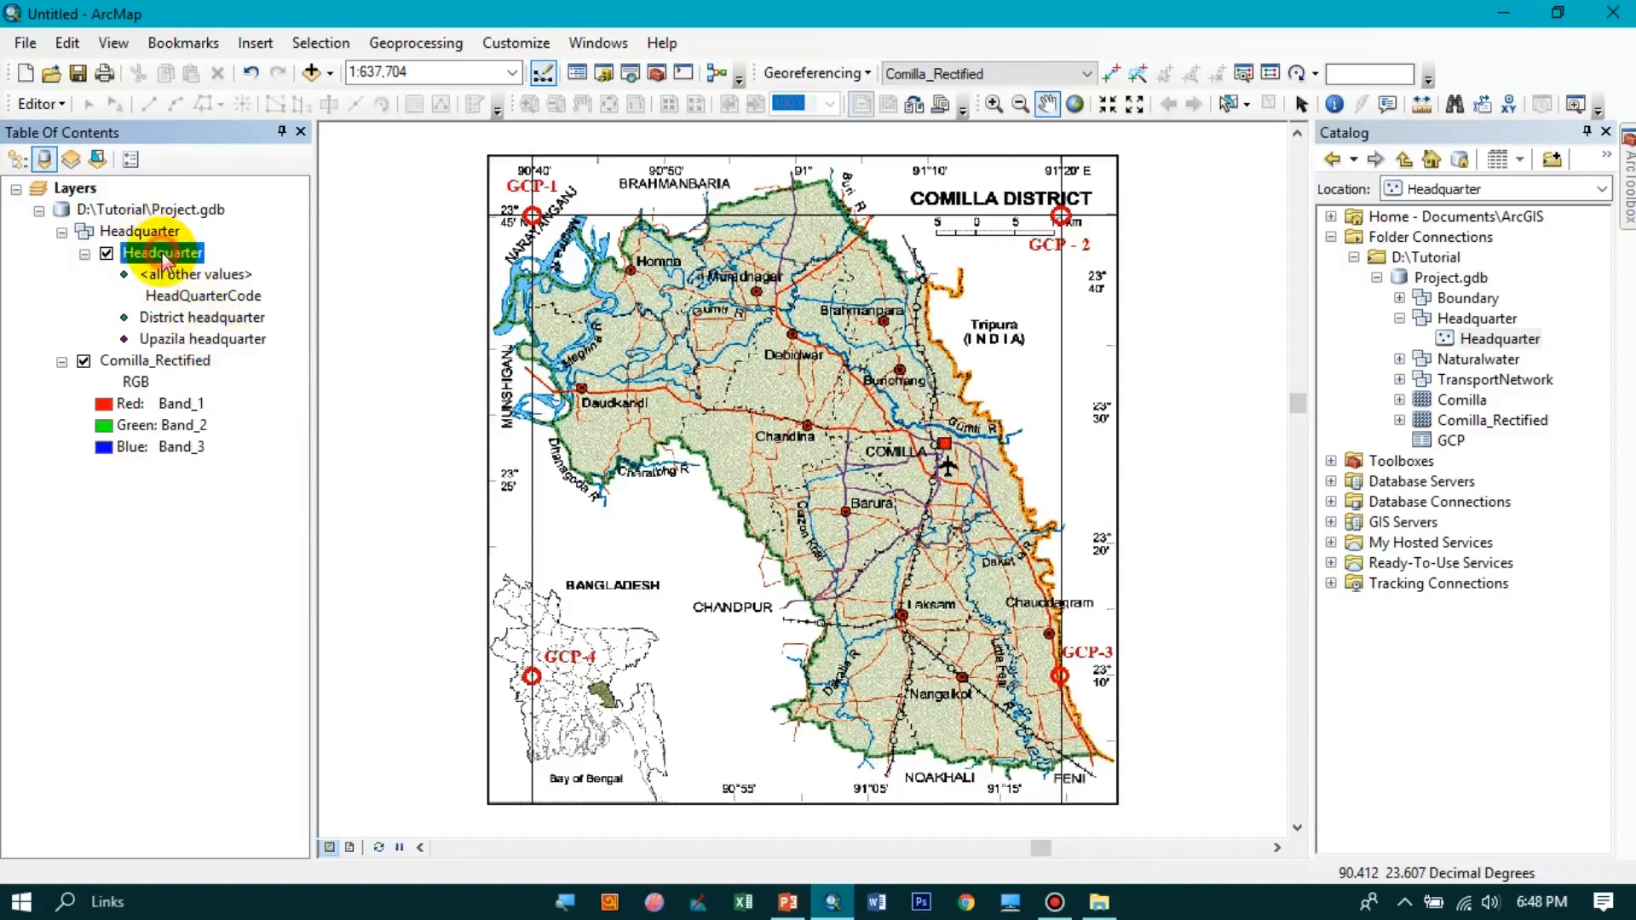
pyautogui.rightClick(162, 258)
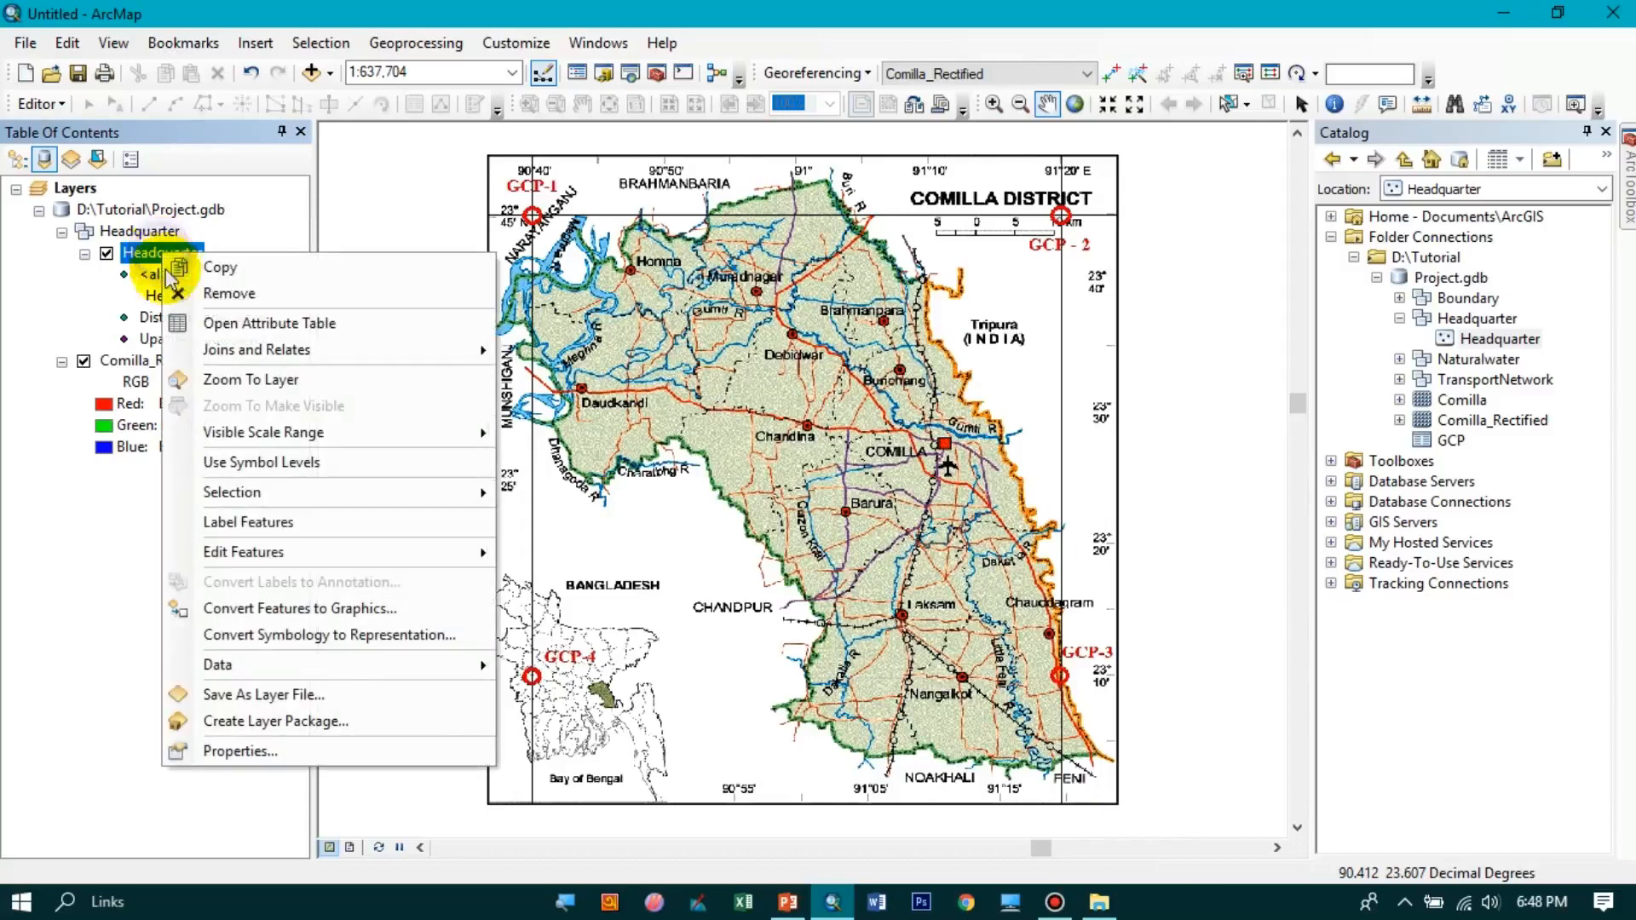
pyautogui.click(316, 750)
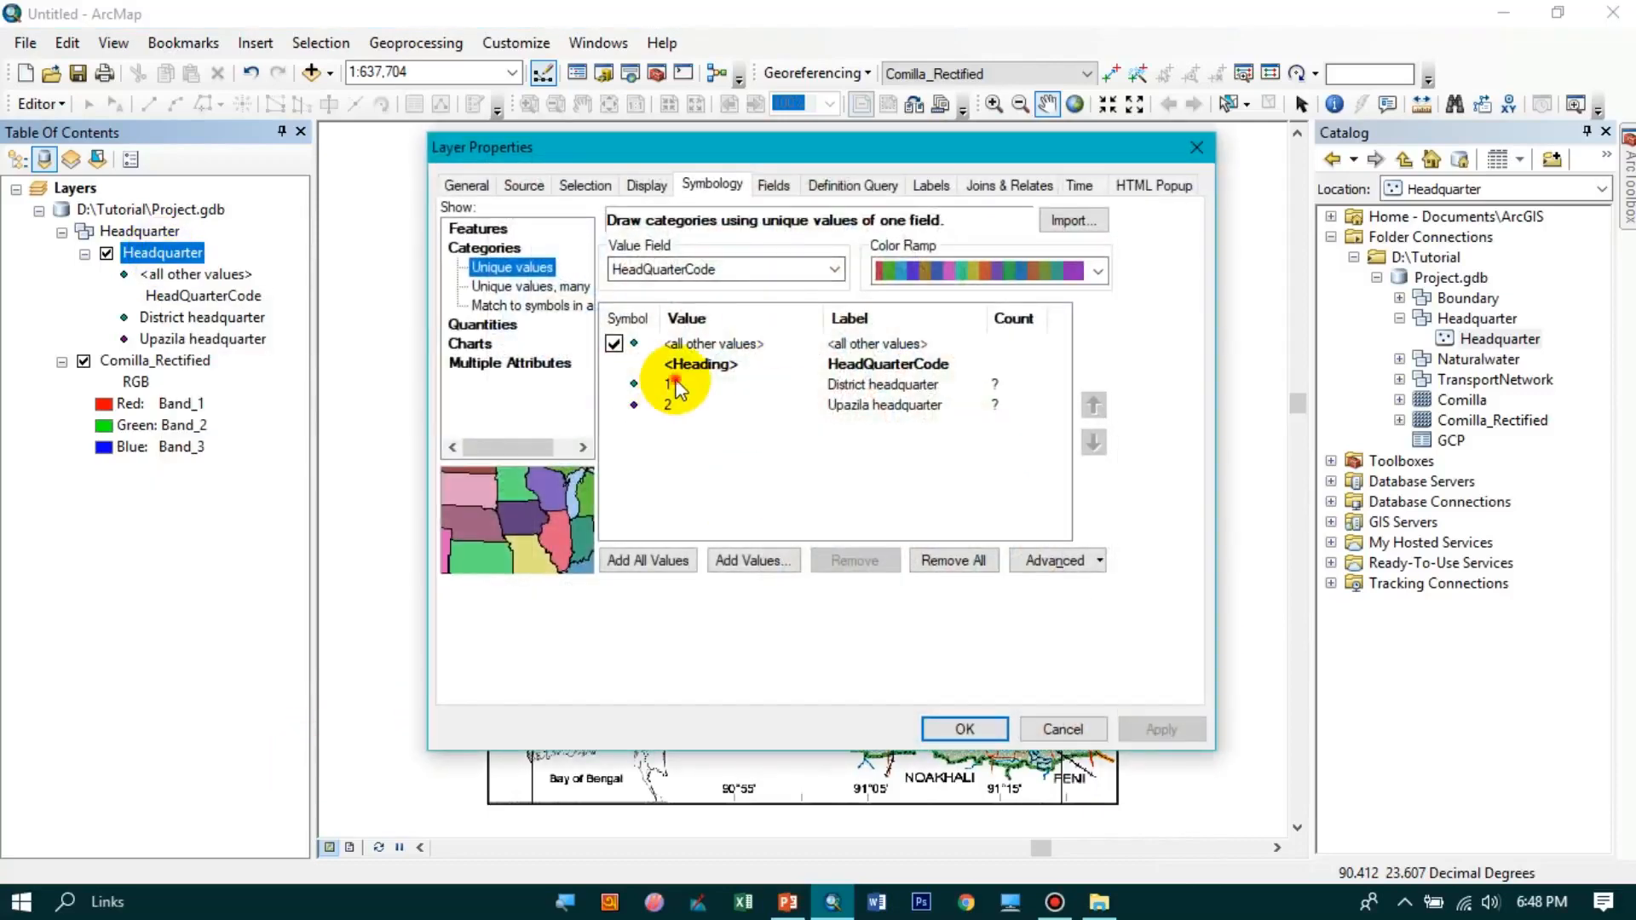
pyautogui.doubleClick(677, 388)
pyautogui.click(1133, 458)
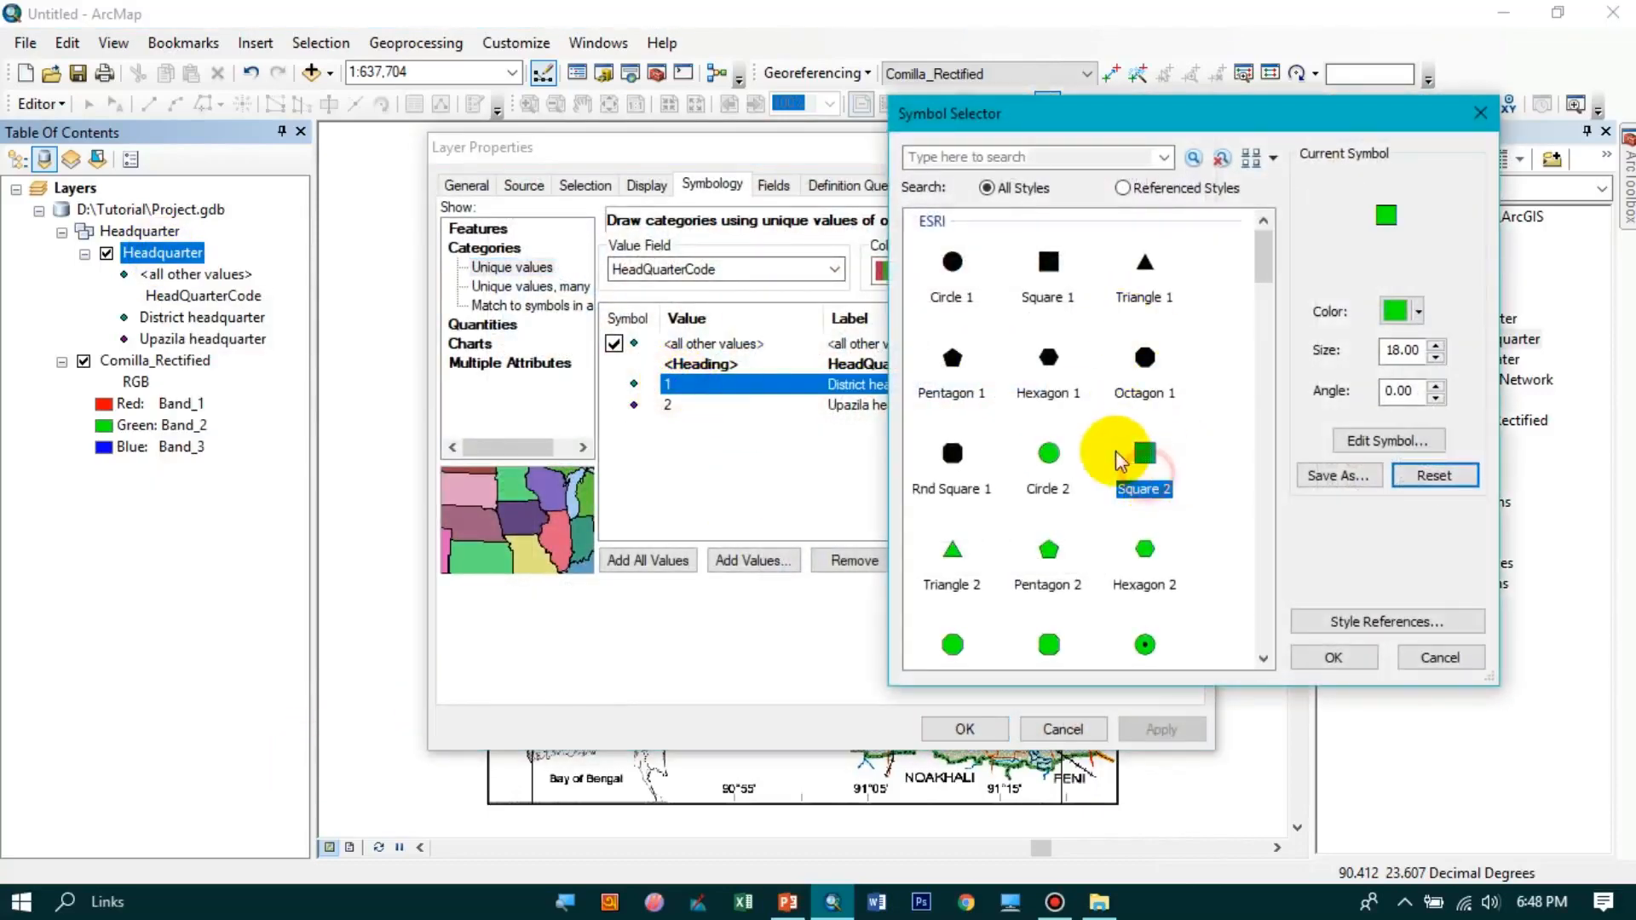
pyautogui.click(1438, 357)
pyautogui.click(1439, 356)
pyautogui.click(1439, 356)
pyautogui.click(1439, 356)
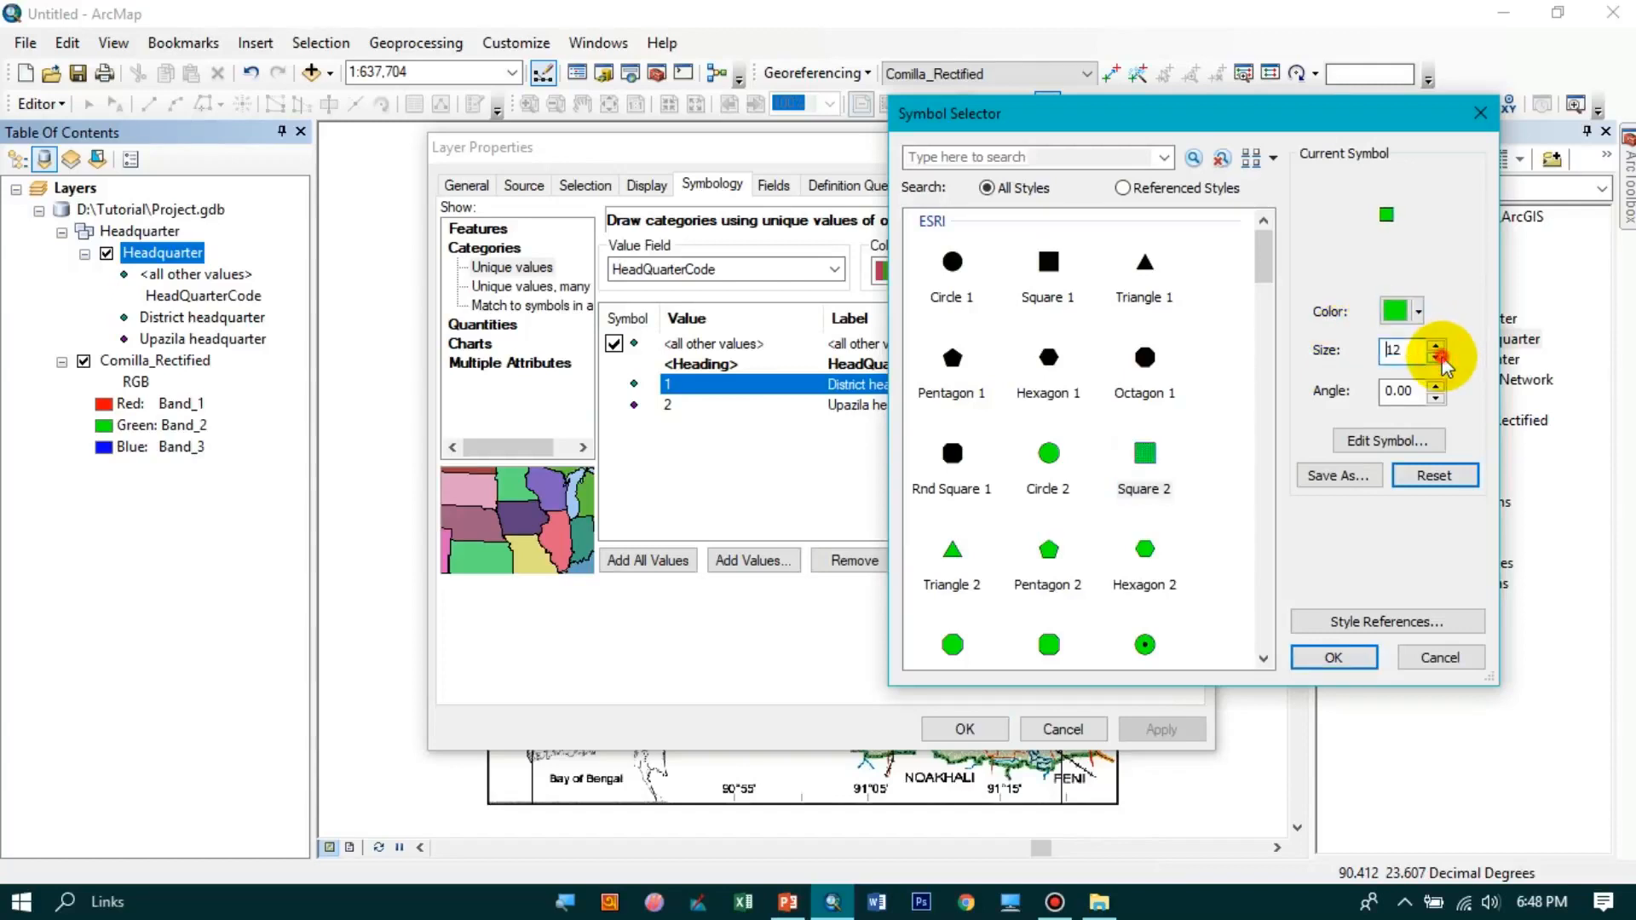
pyautogui.click(1418, 312)
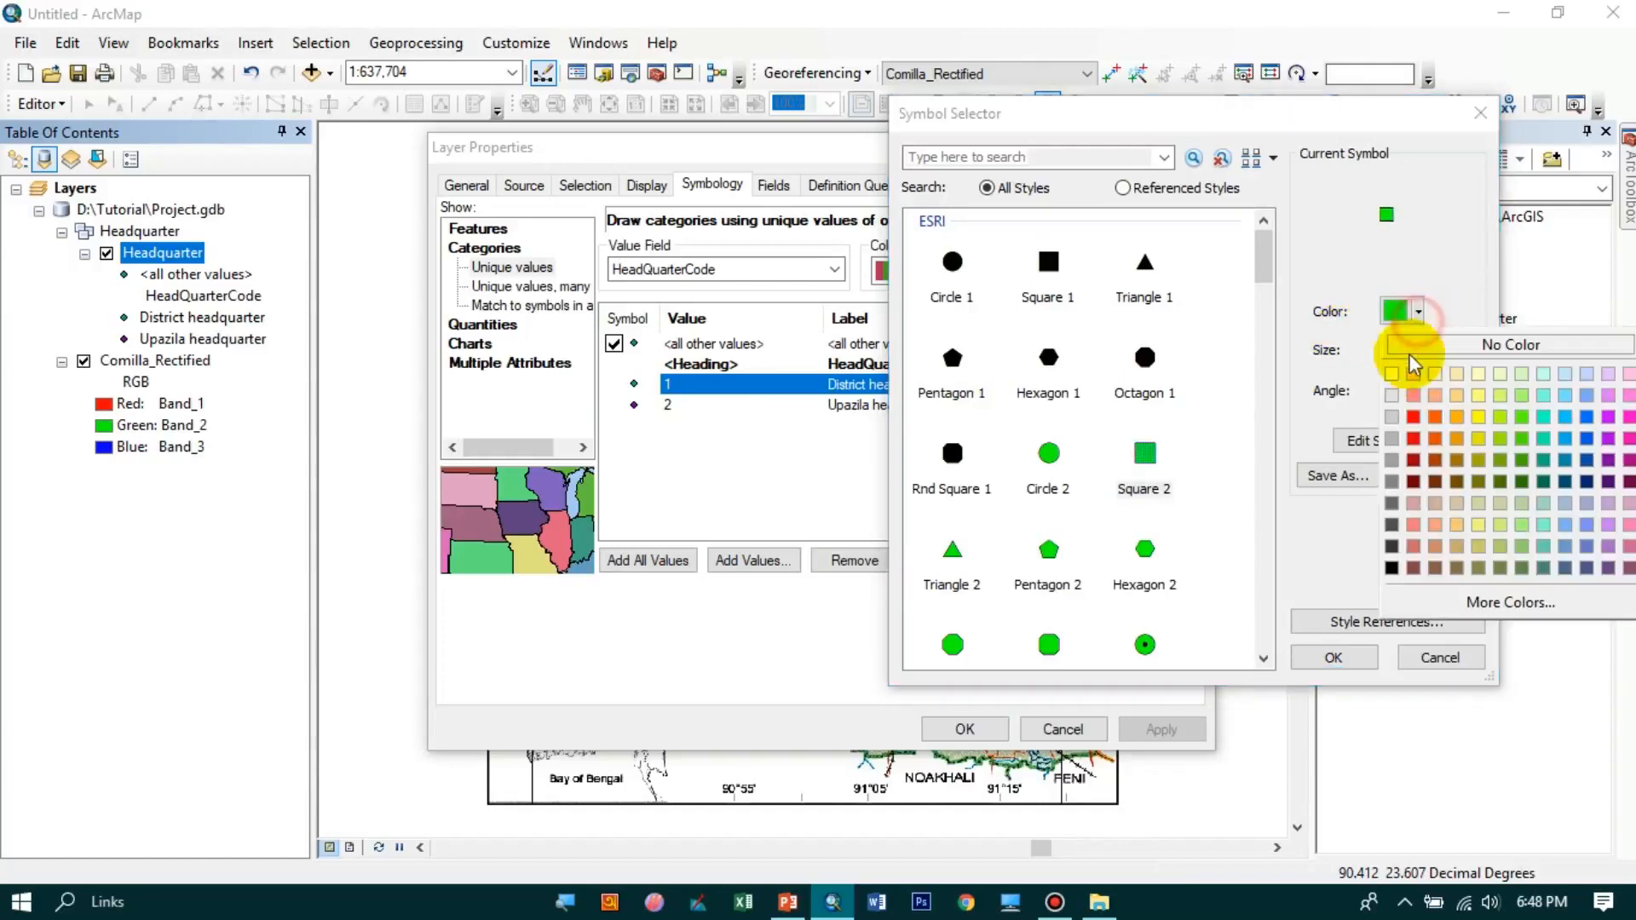
pyautogui.click(1415, 418)
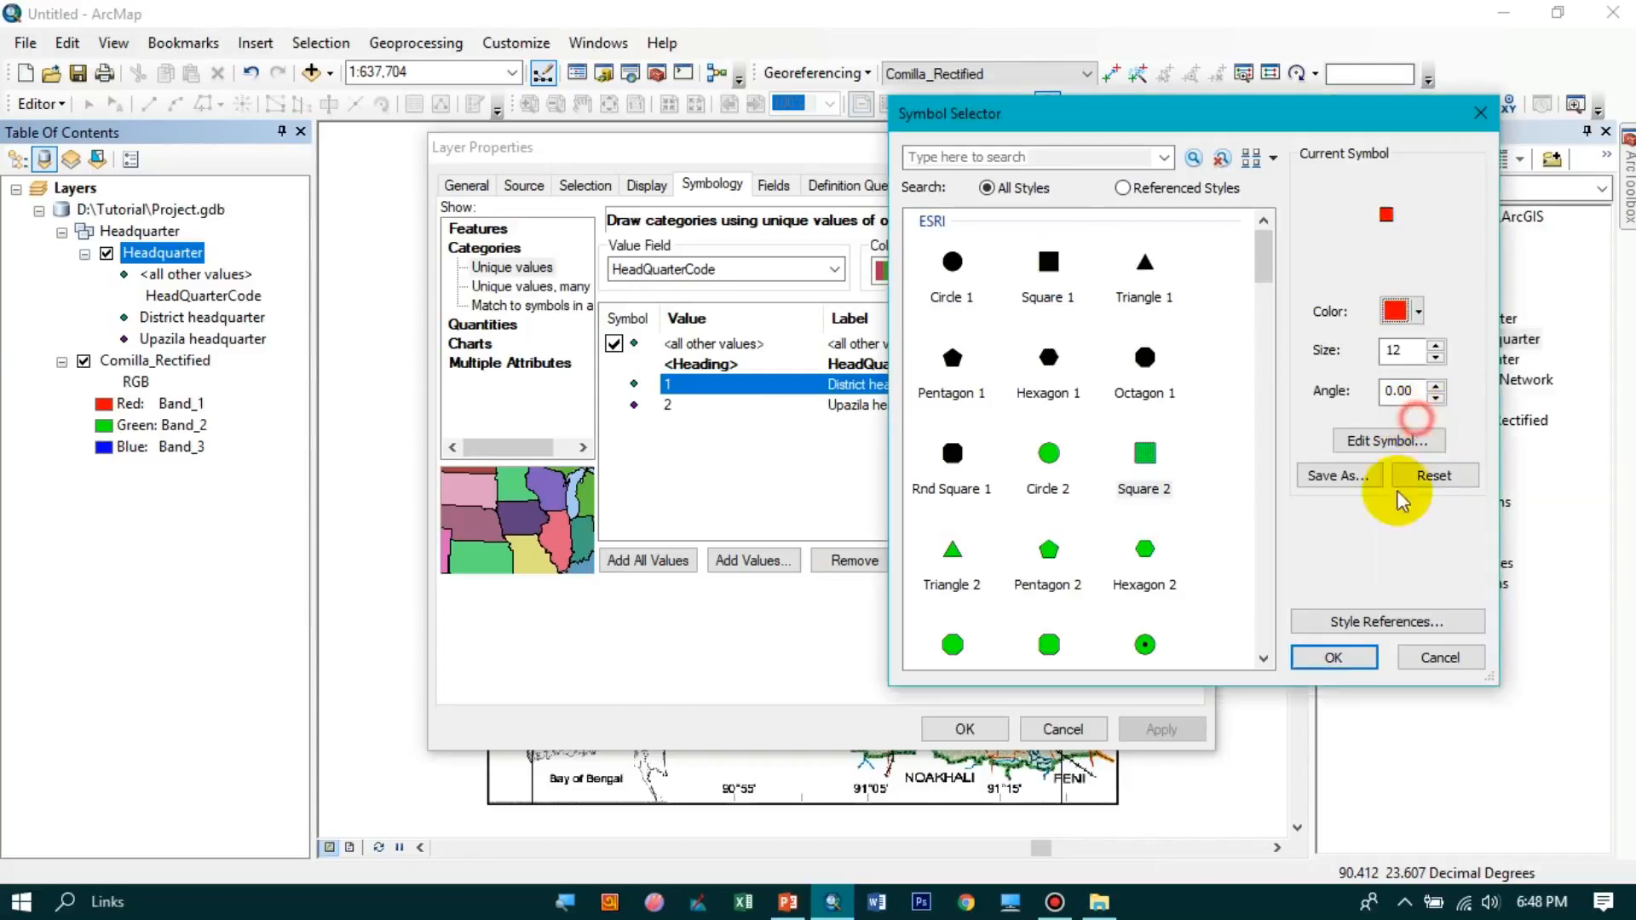
pyautogui.click(1337, 658)
# - Set the Upazila headquarter symbol to Circle 3, size 10, in red, and apply the layer symbology
pyautogui.doubleClick(705, 406)
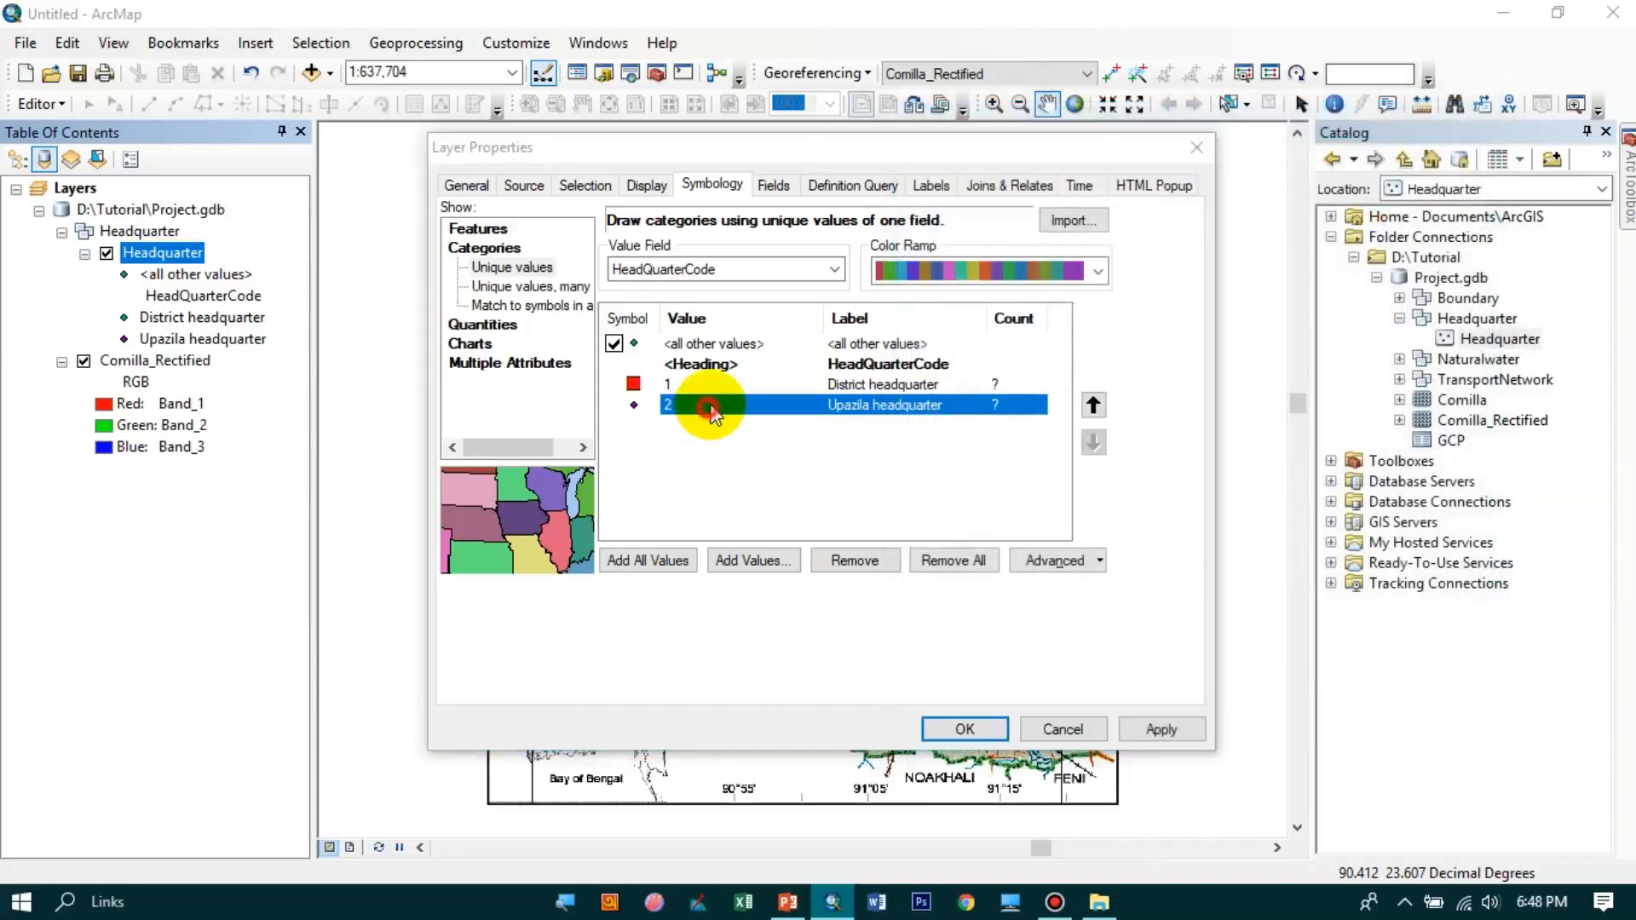
pyautogui.click(1145, 646)
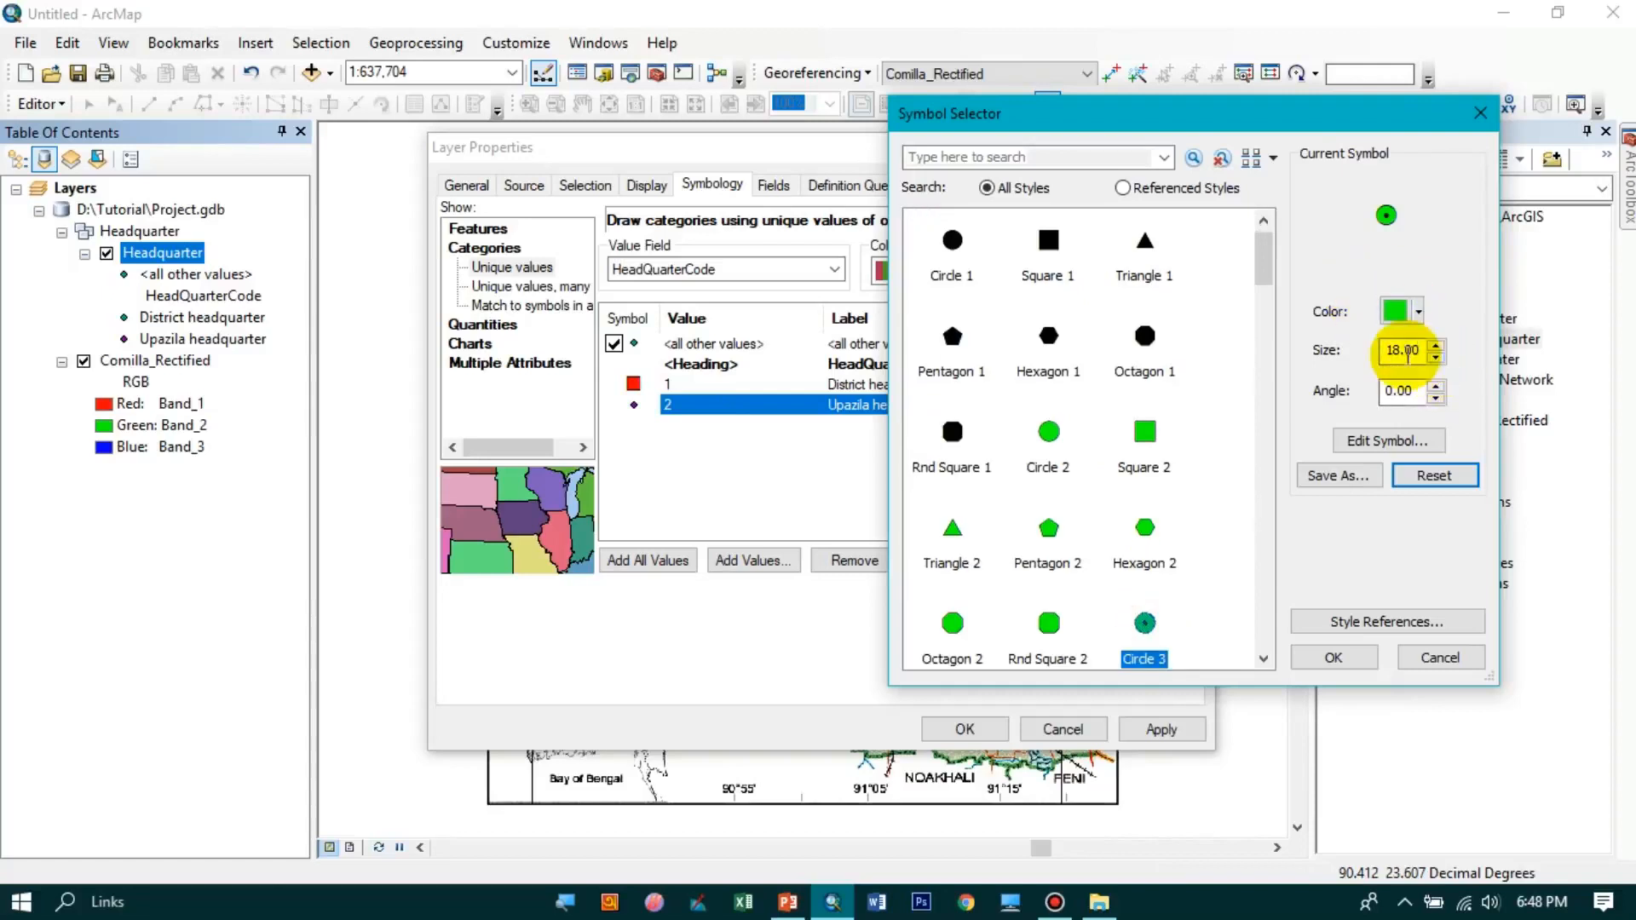
pyautogui.click(1421, 349)
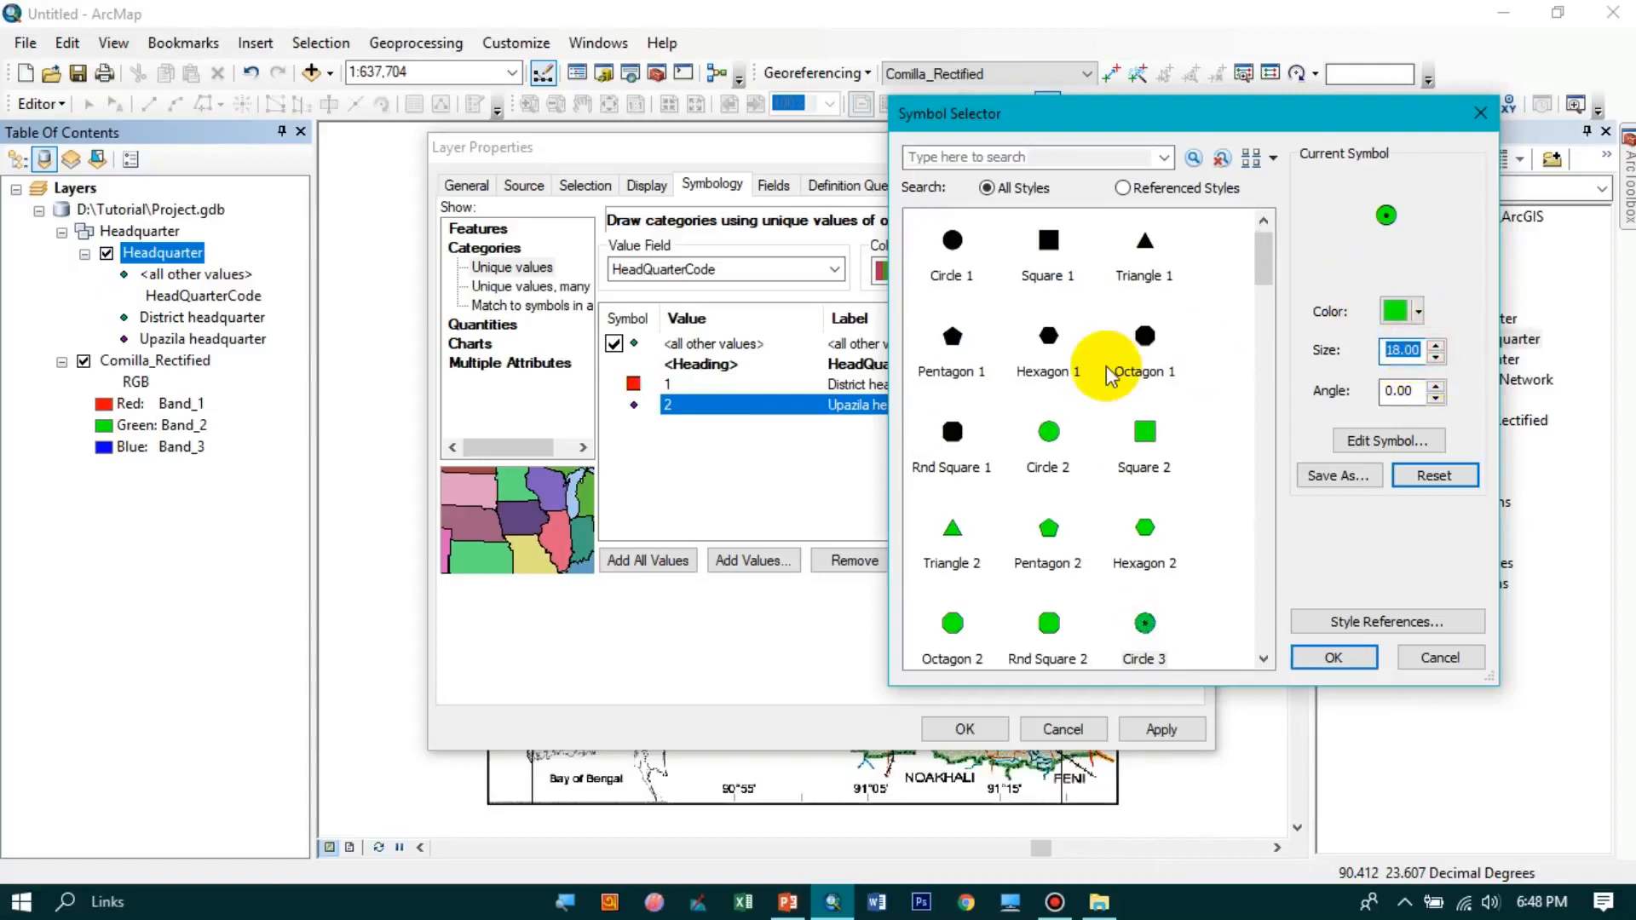
pyautogui.write('10')
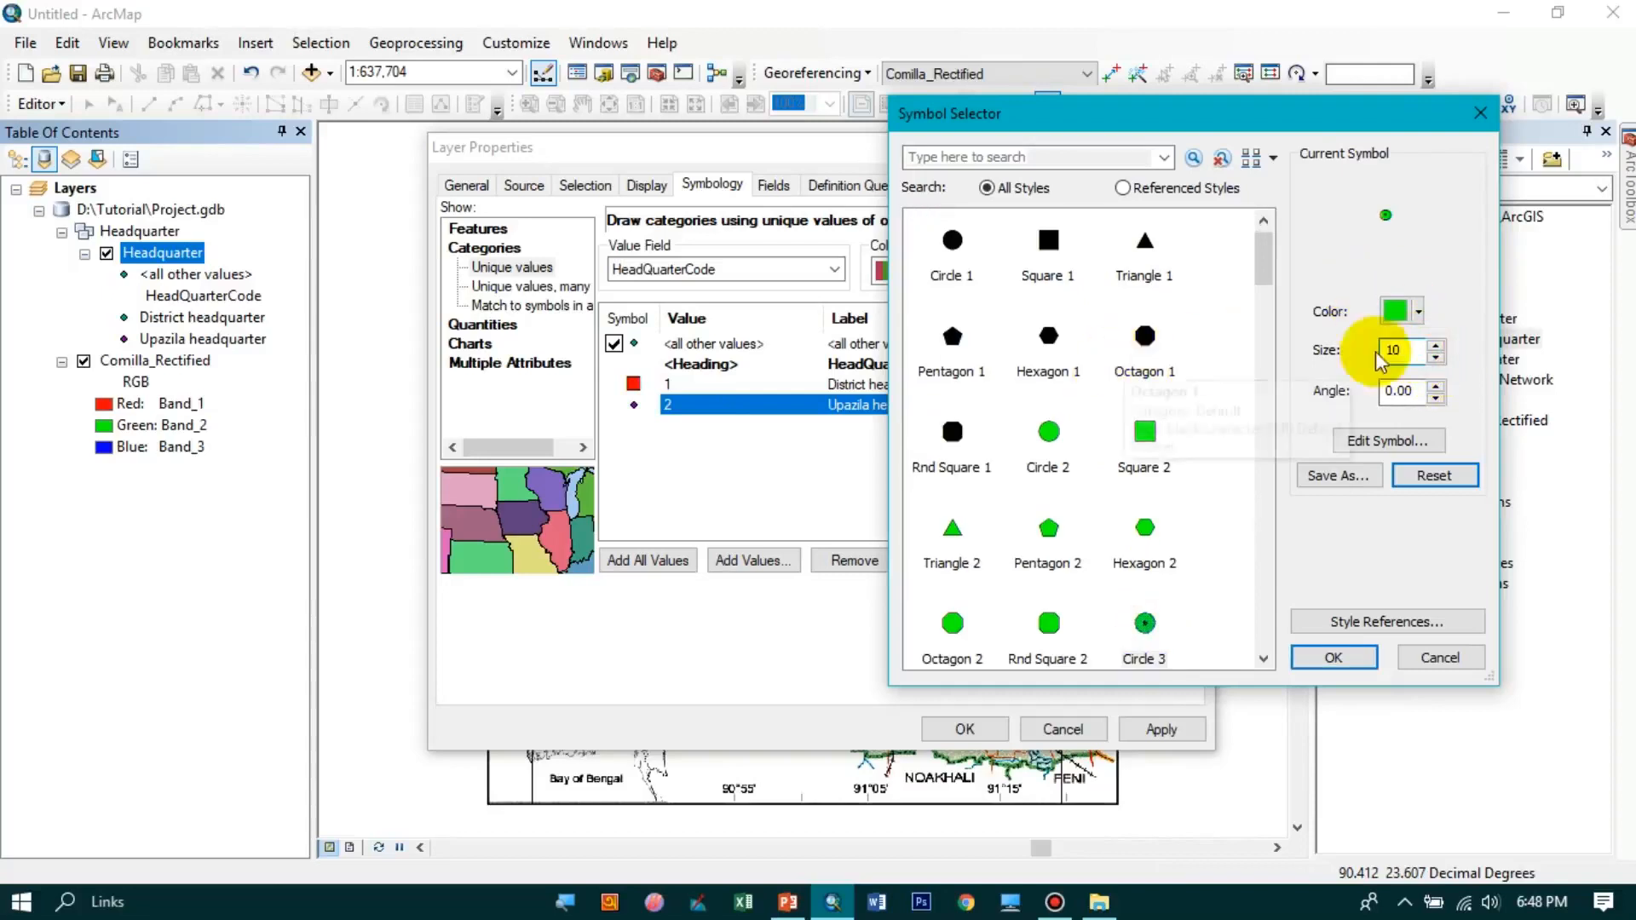
pyautogui.click(1419, 313)
pyautogui.click(1407, 411)
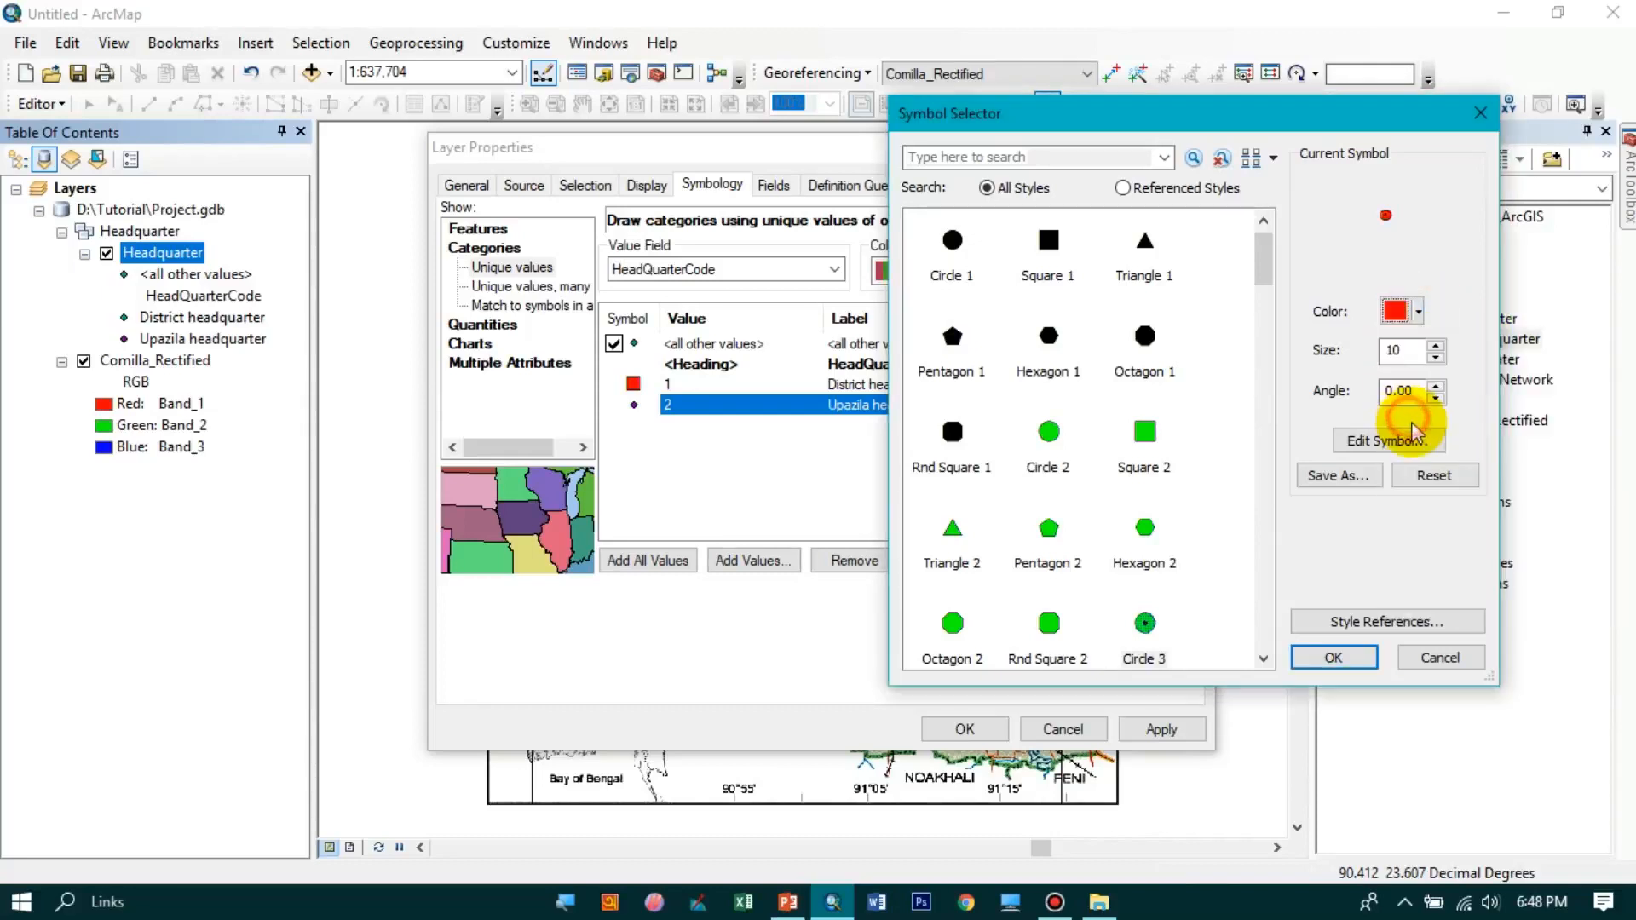
pyautogui.click(1353, 660)
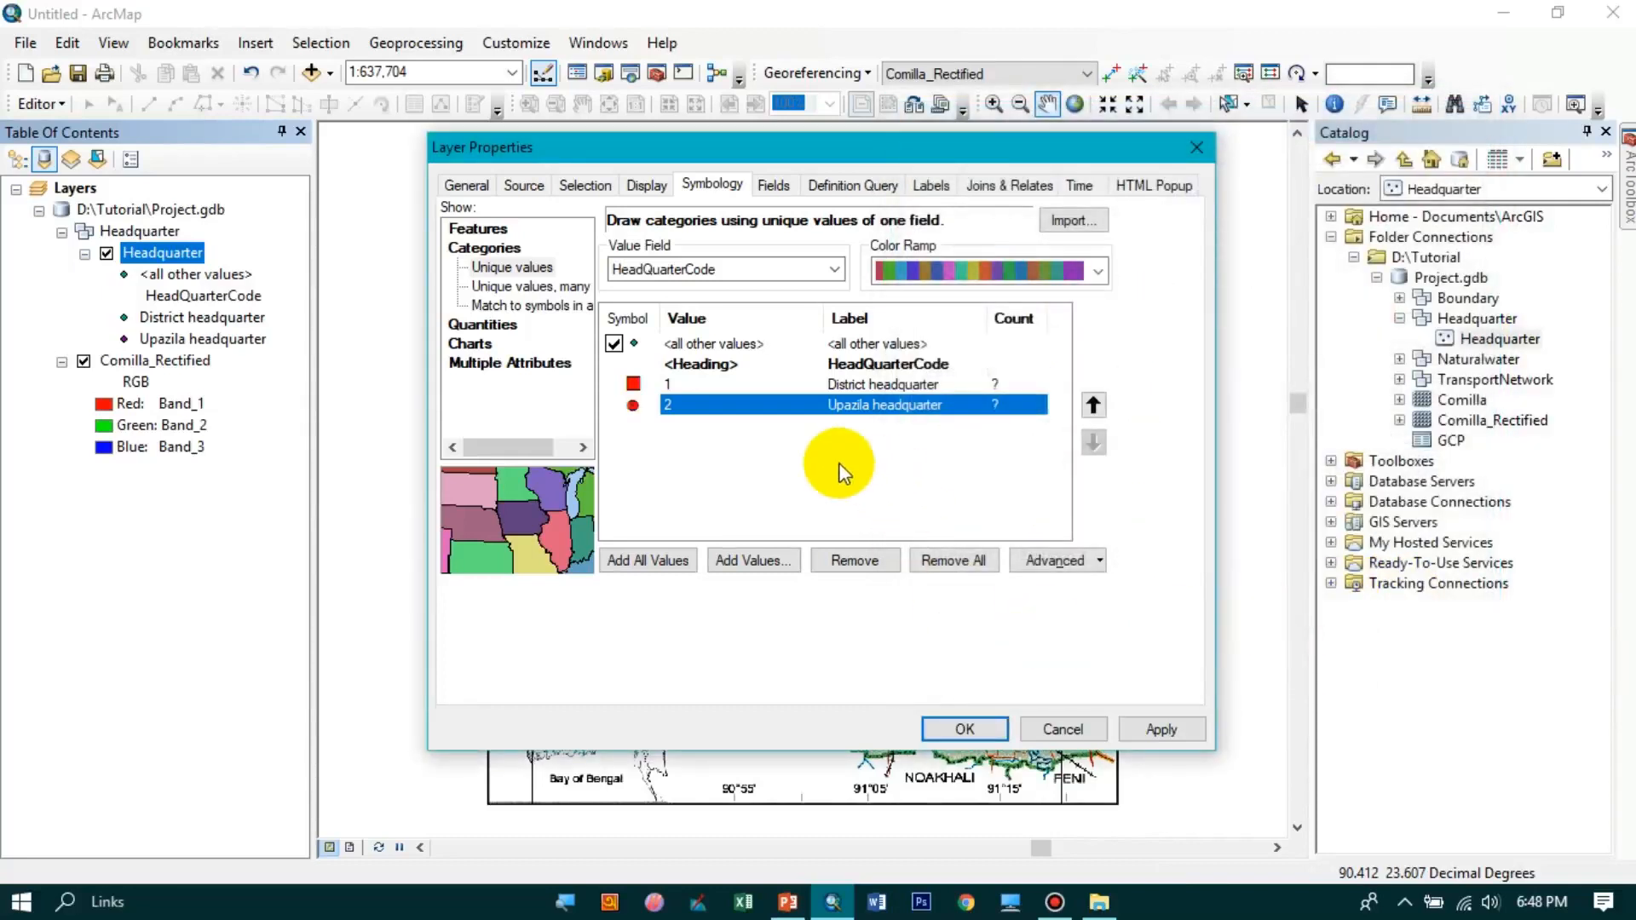
pyautogui.click(1161, 730)
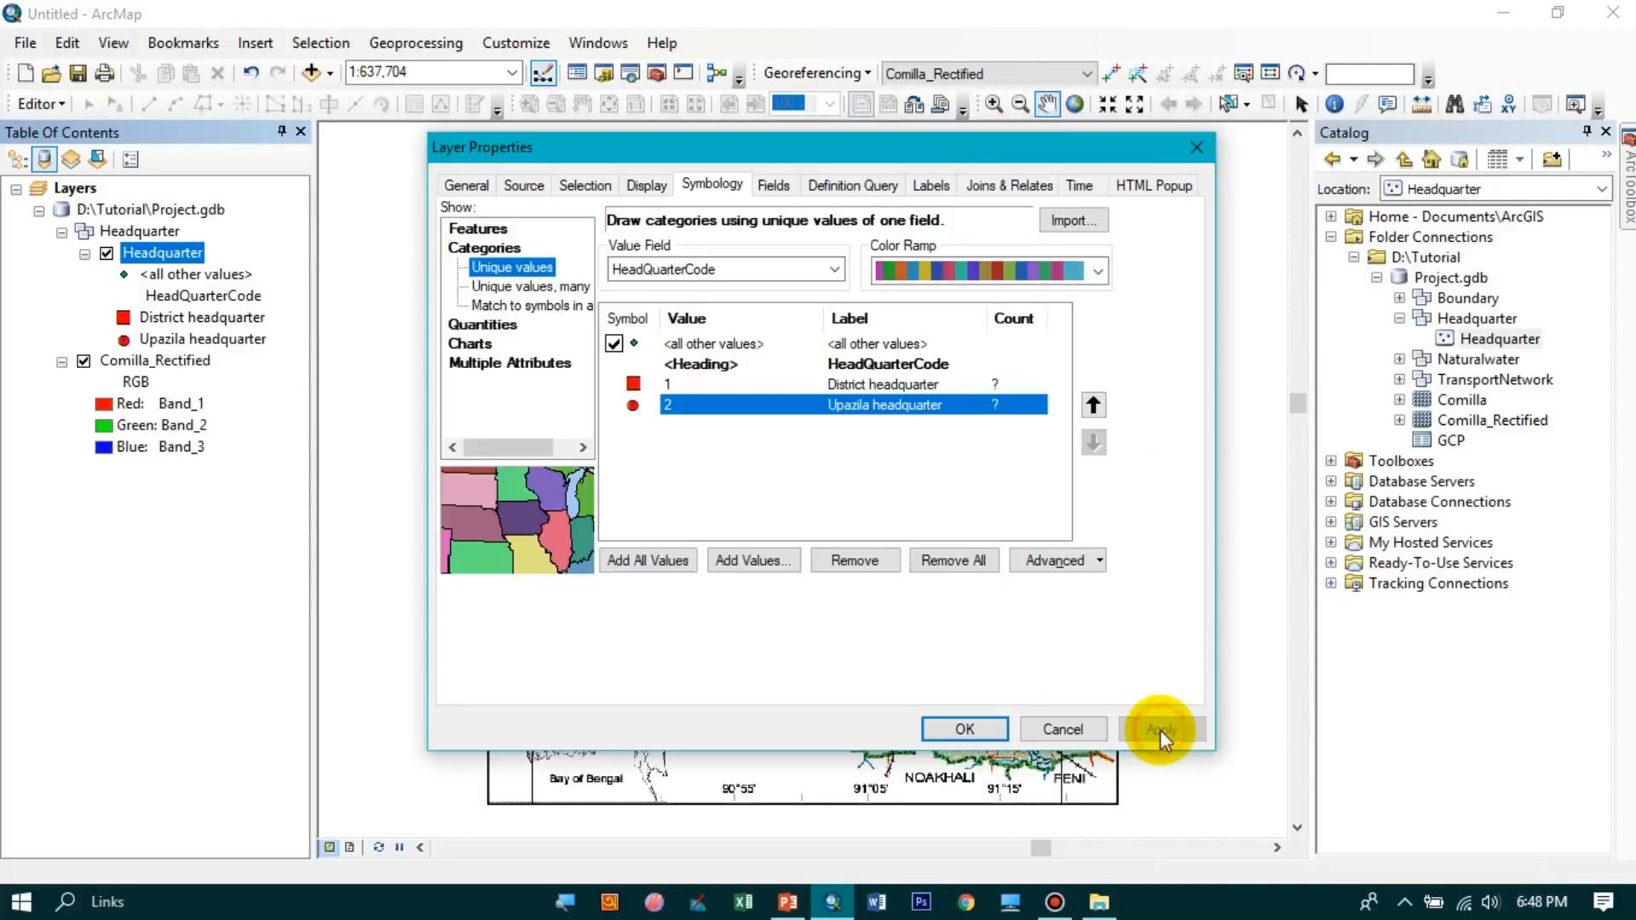
pyautogui.click(968, 729)
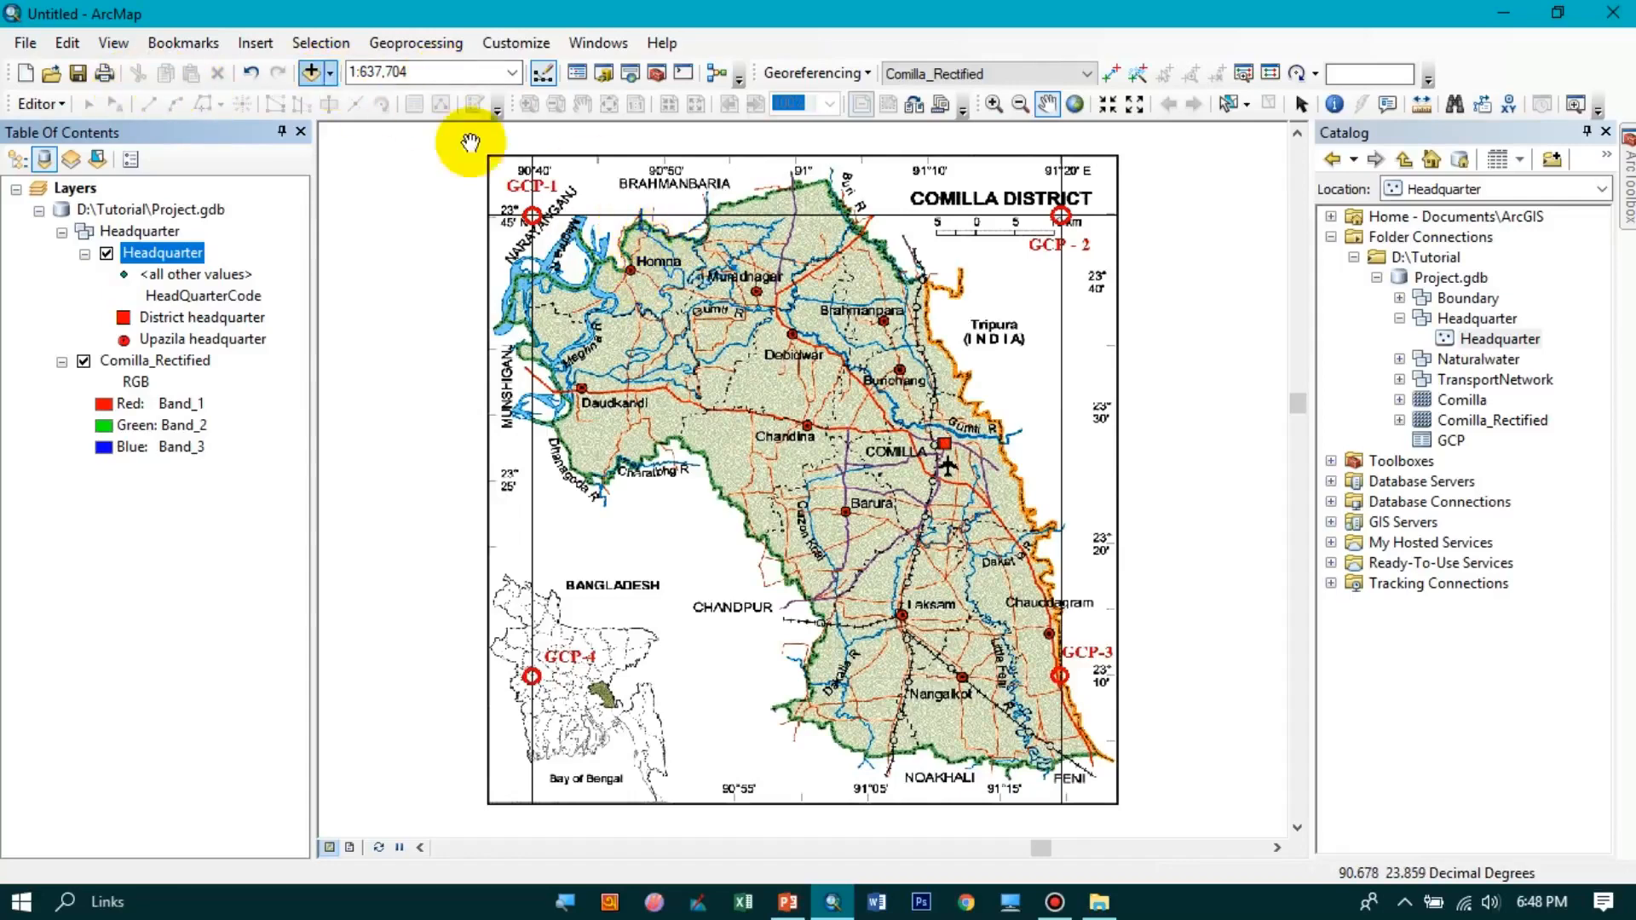
# - Start an edit session, display the Headquarter feature templates for digitizing around Comilla, and auto-hide the Catalog
pyautogui.scroll(-2, 648, 256)
pyautogui.scroll(-3, 648, 256)
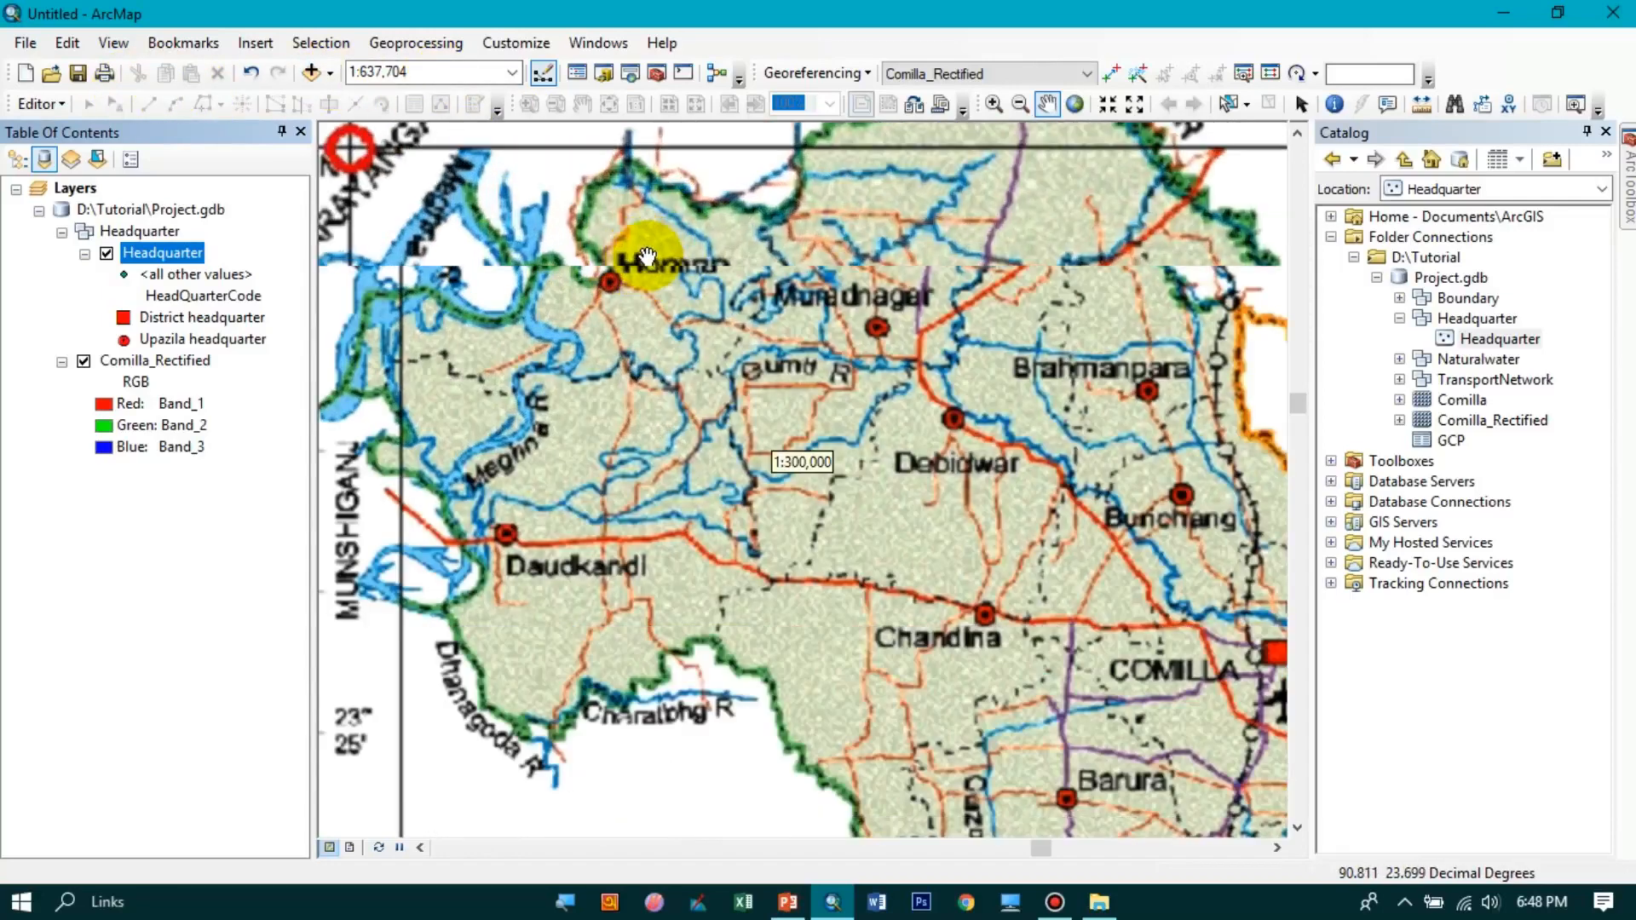
pyautogui.scroll(-2, 641, 255)
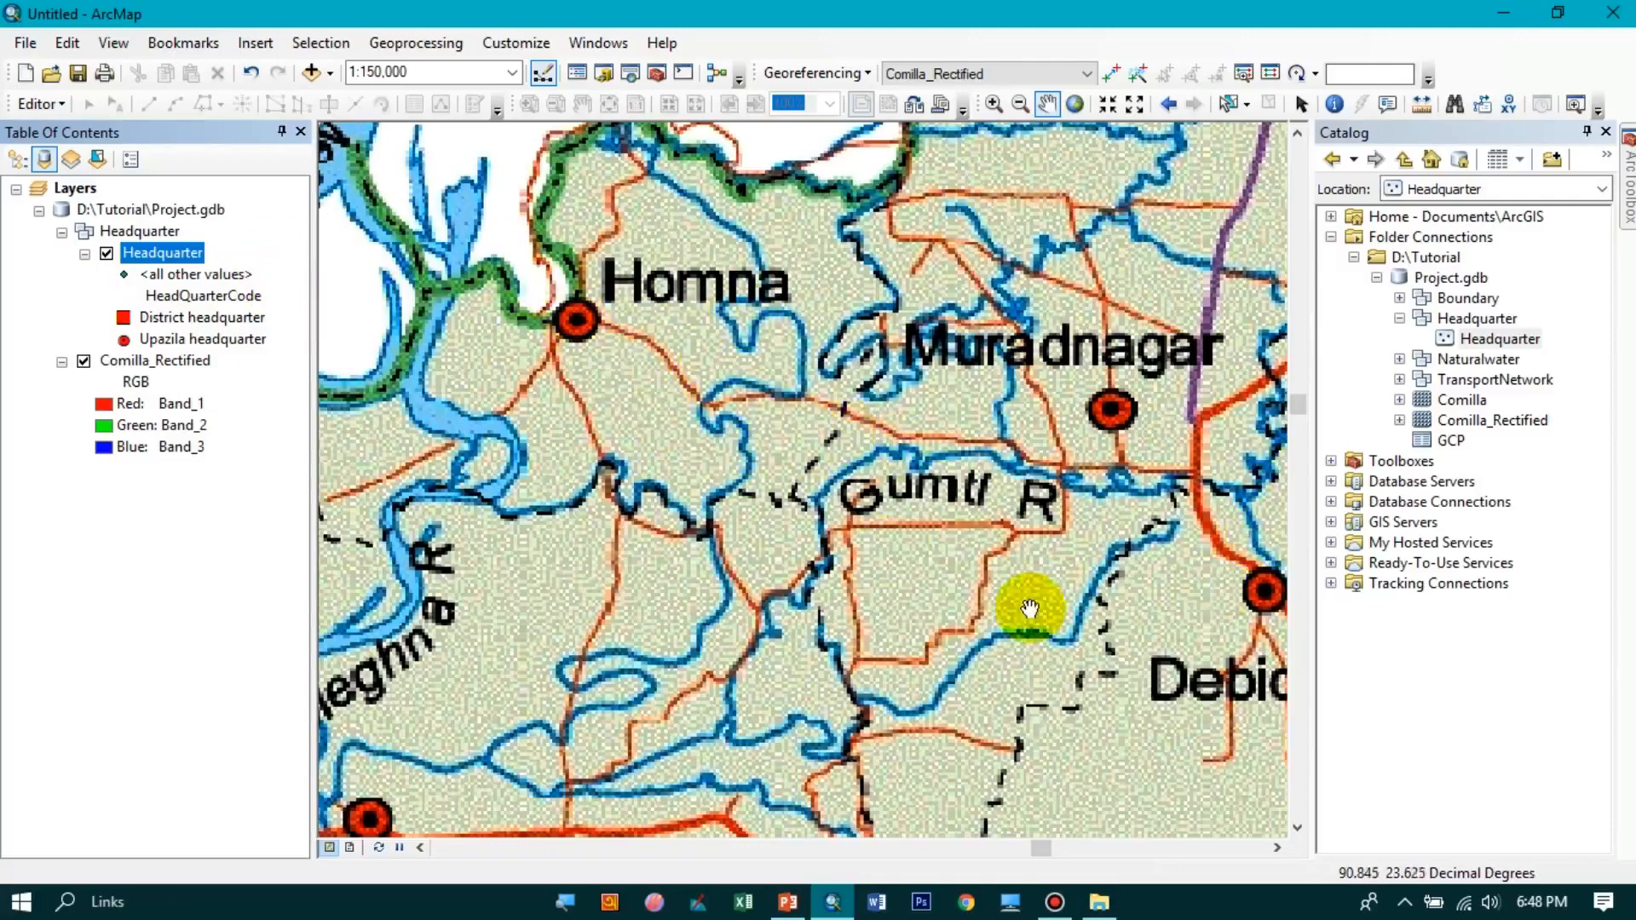
pyautogui.moveTo(1129, 668); pyautogui.dragTo(850, 502)
pyautogui.moveTo(1174, 796); pyautogui.dragTo(785, 484)
pyautogui.moveTo(1102, 582); pyautogui.dragTo(707, 550)
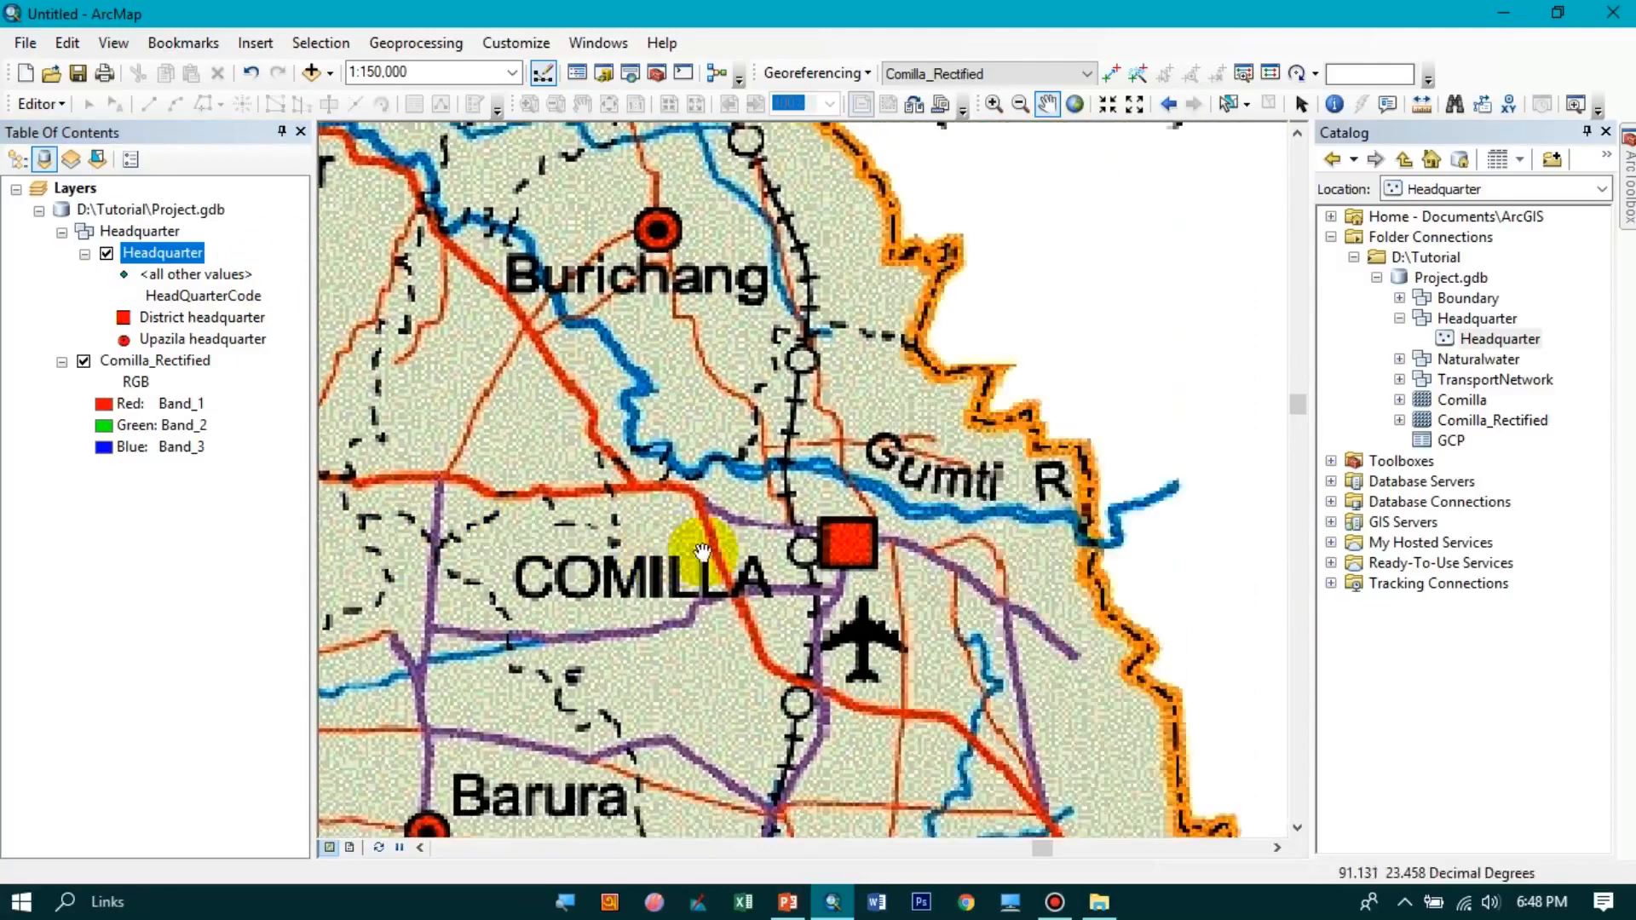
pyautogui.moveTo(848, 550); pyautogui.dragTo(917, 469)
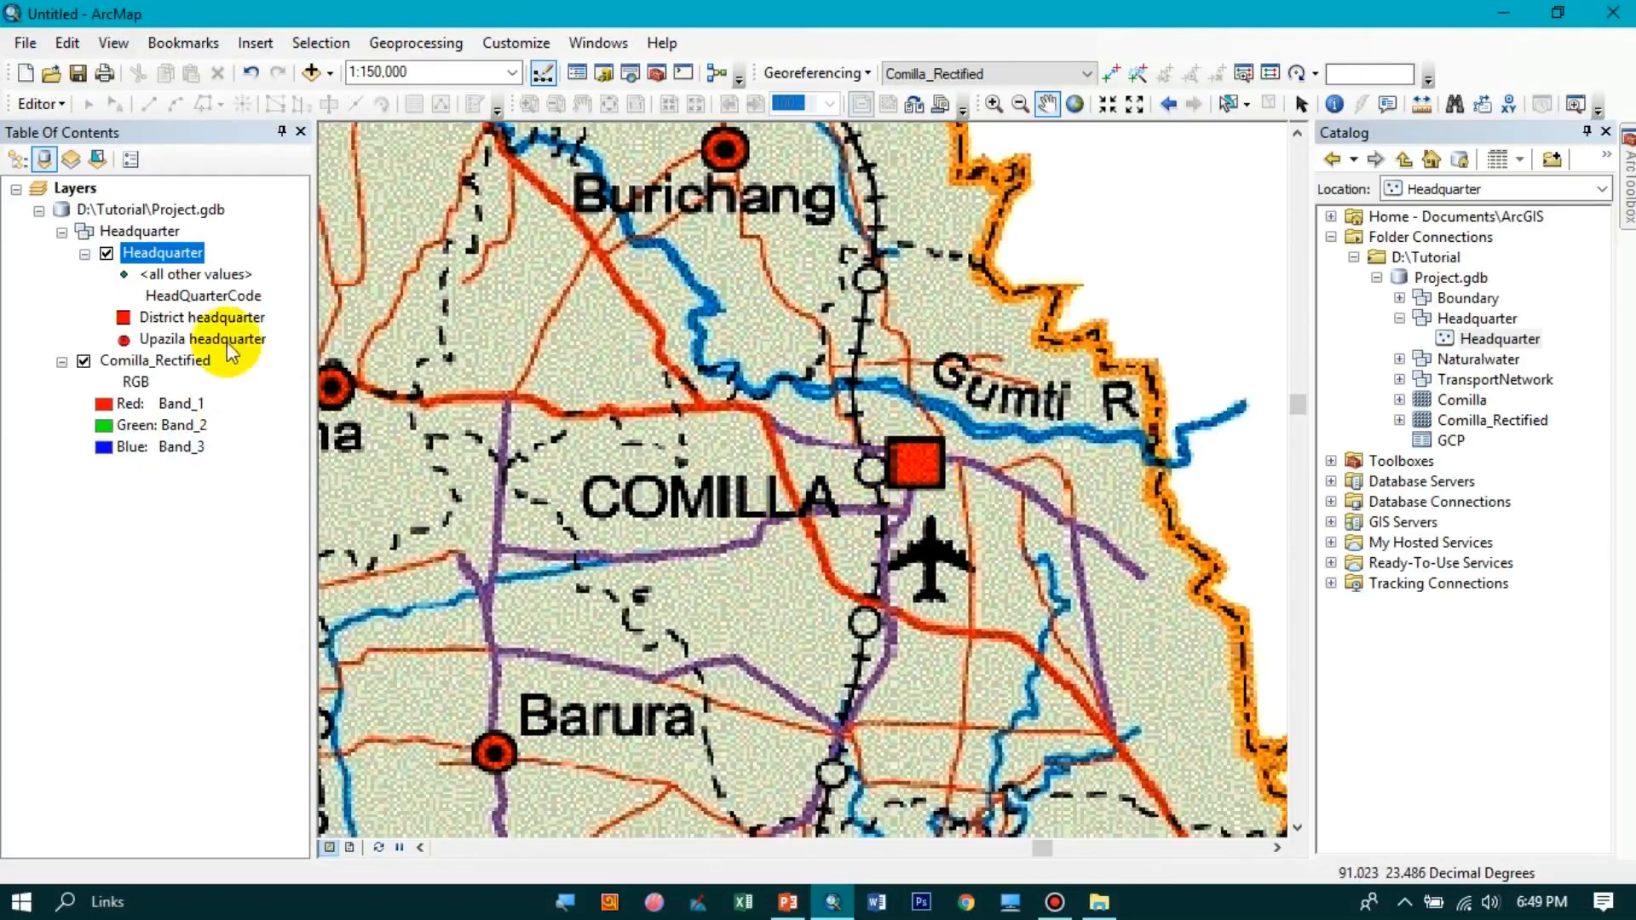
pyautogui.click(29, 106)
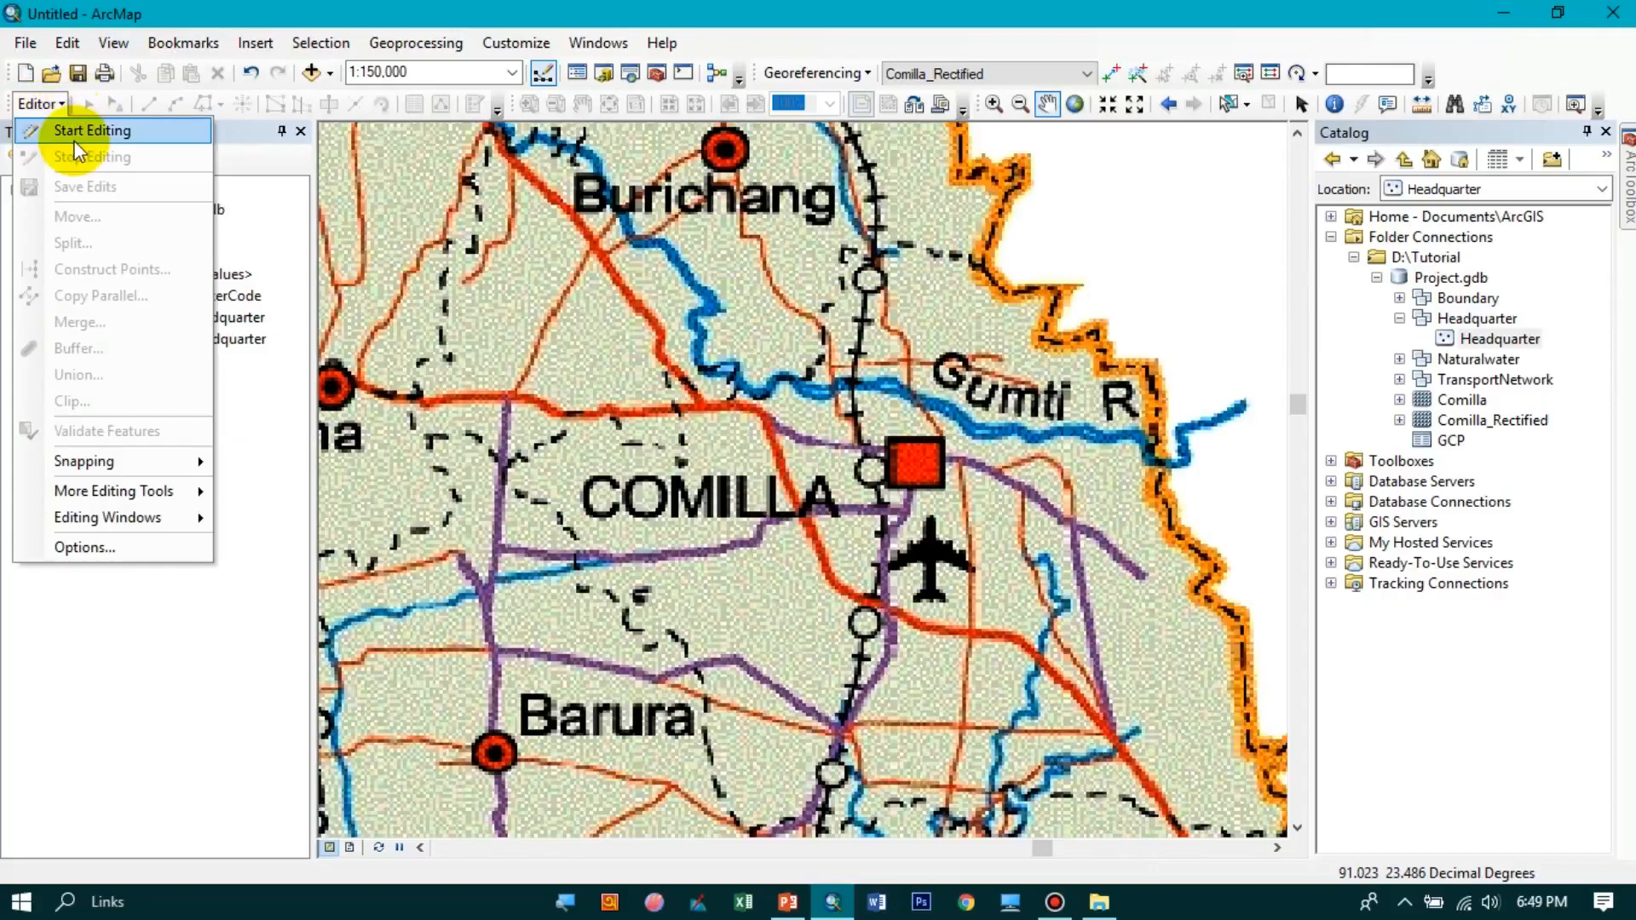
pyautogui.click(53, 130)
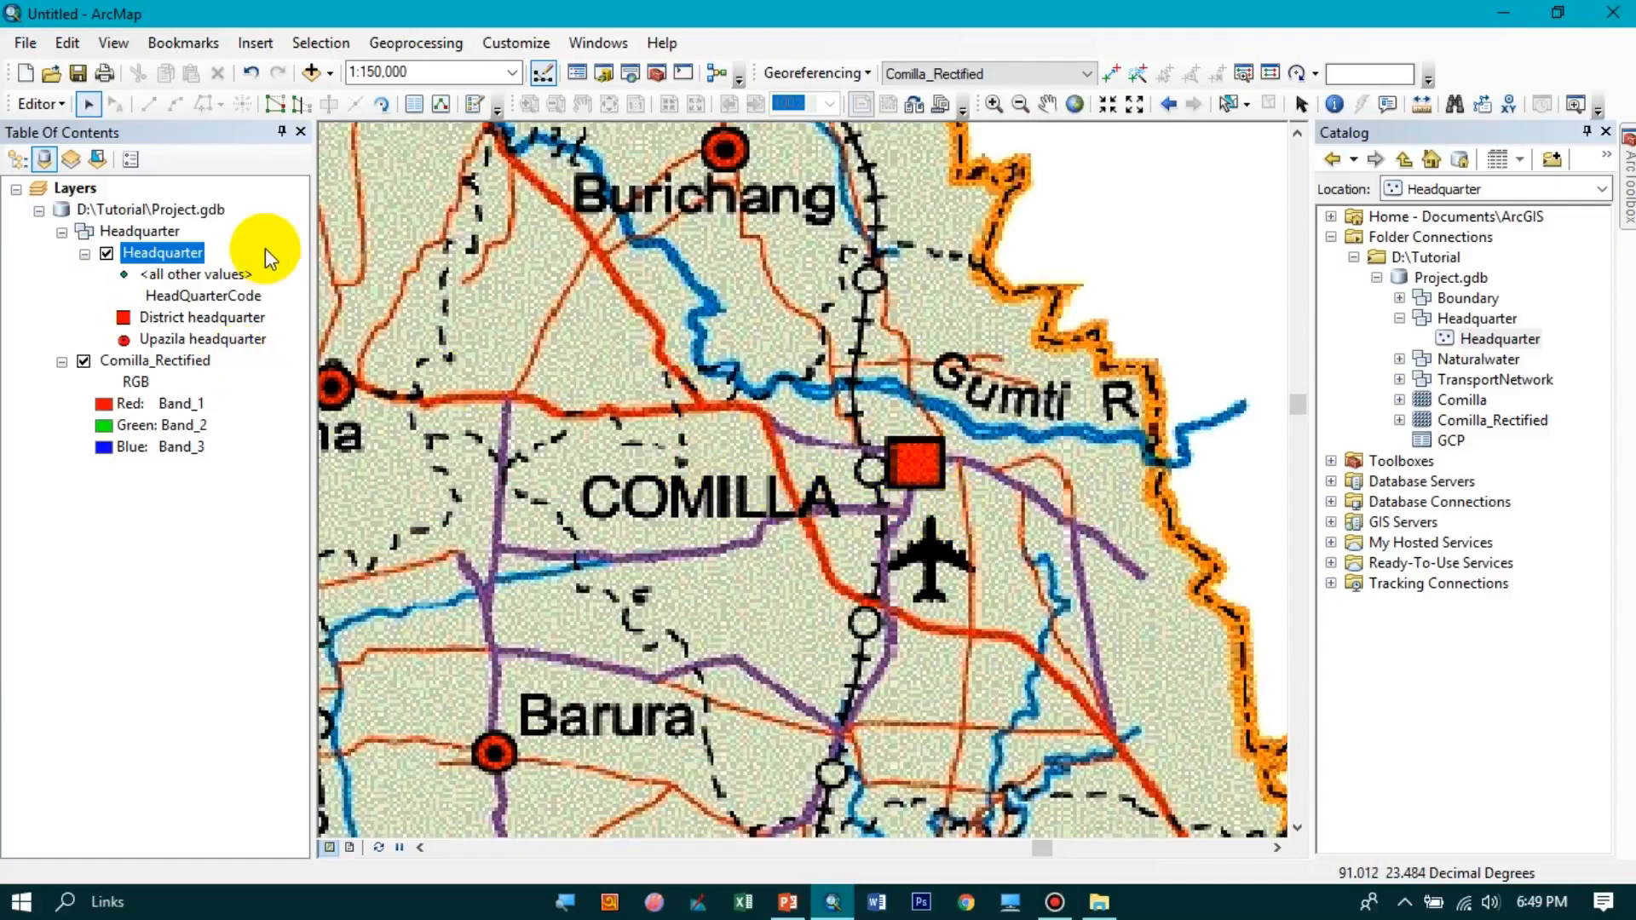
pyautogui.click(473, 104)
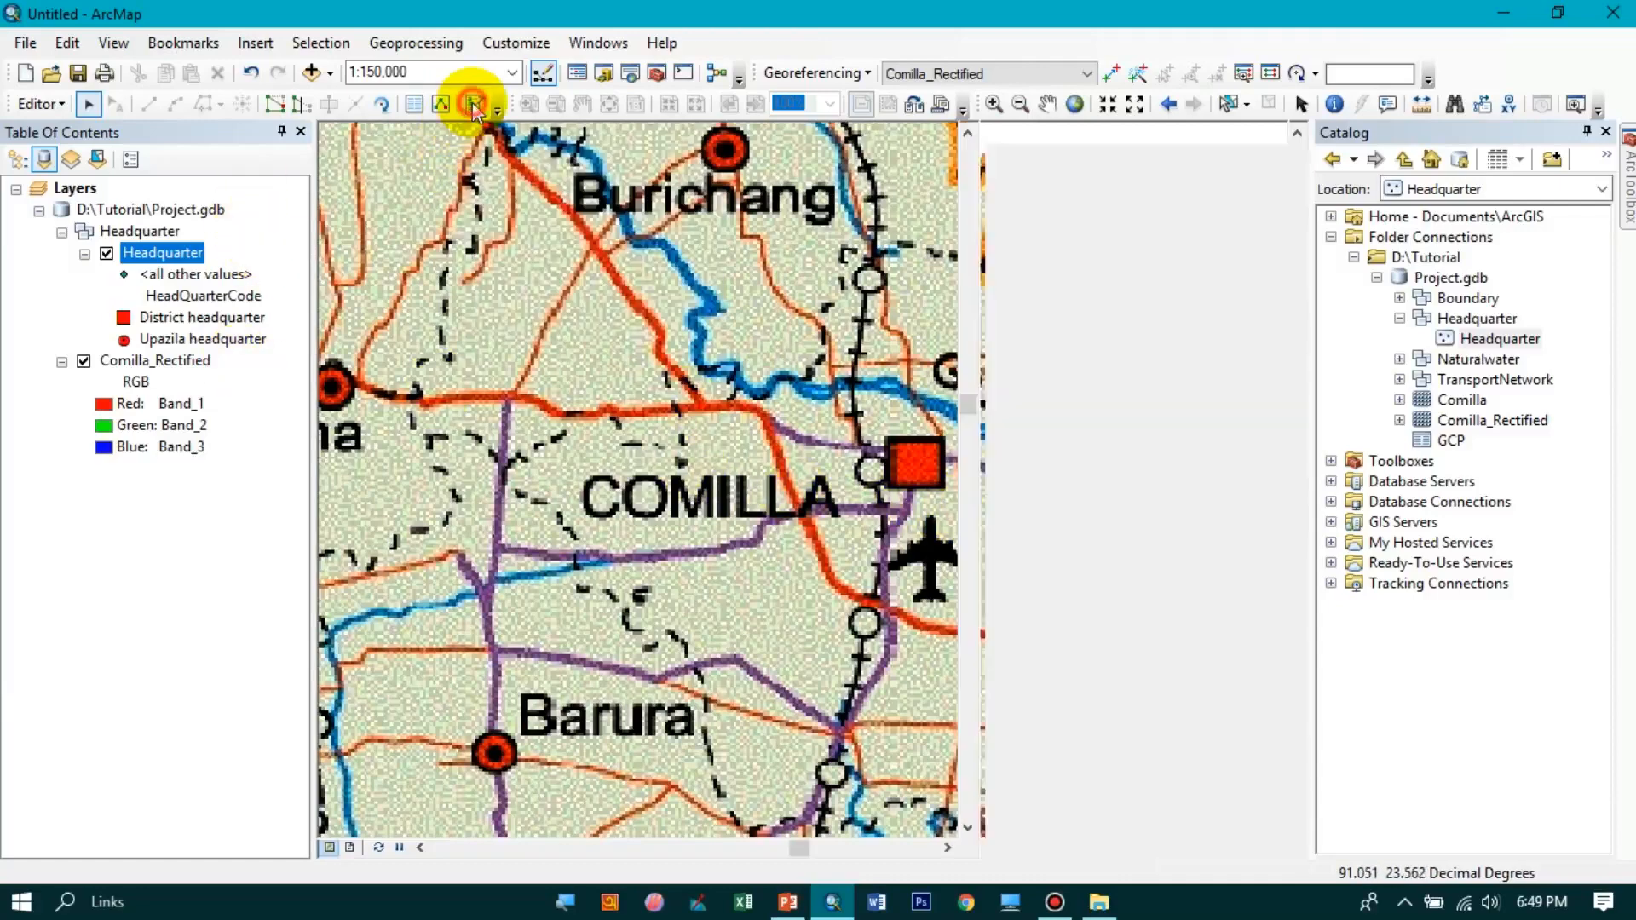
pyautogui.click(1183, 212)
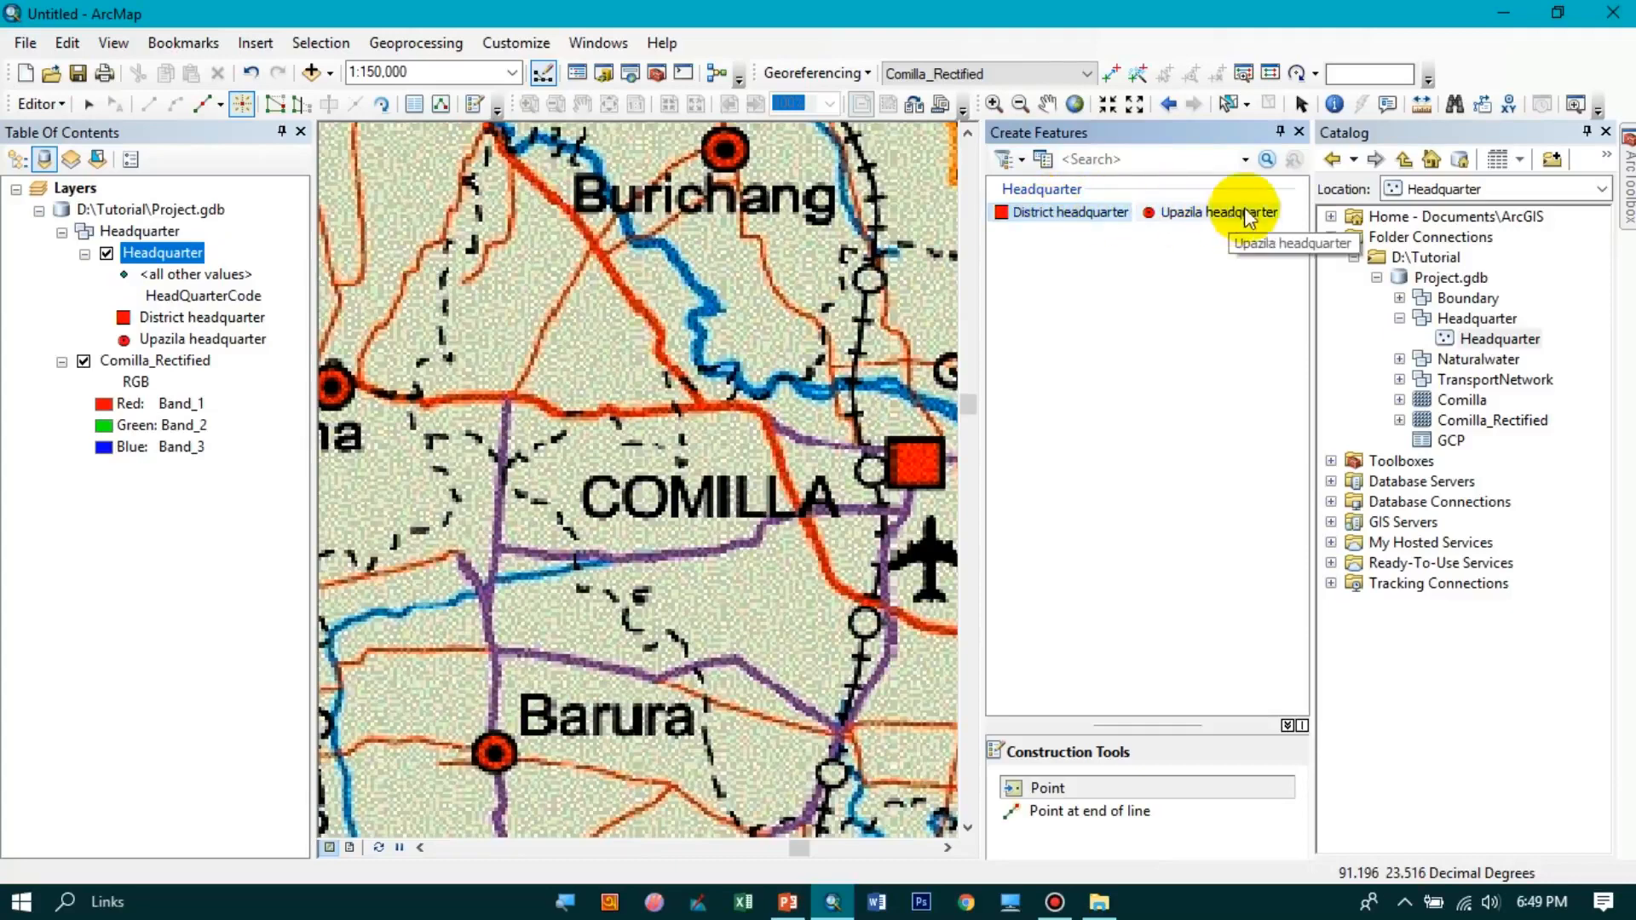
pyautogui.click(1587, 131)
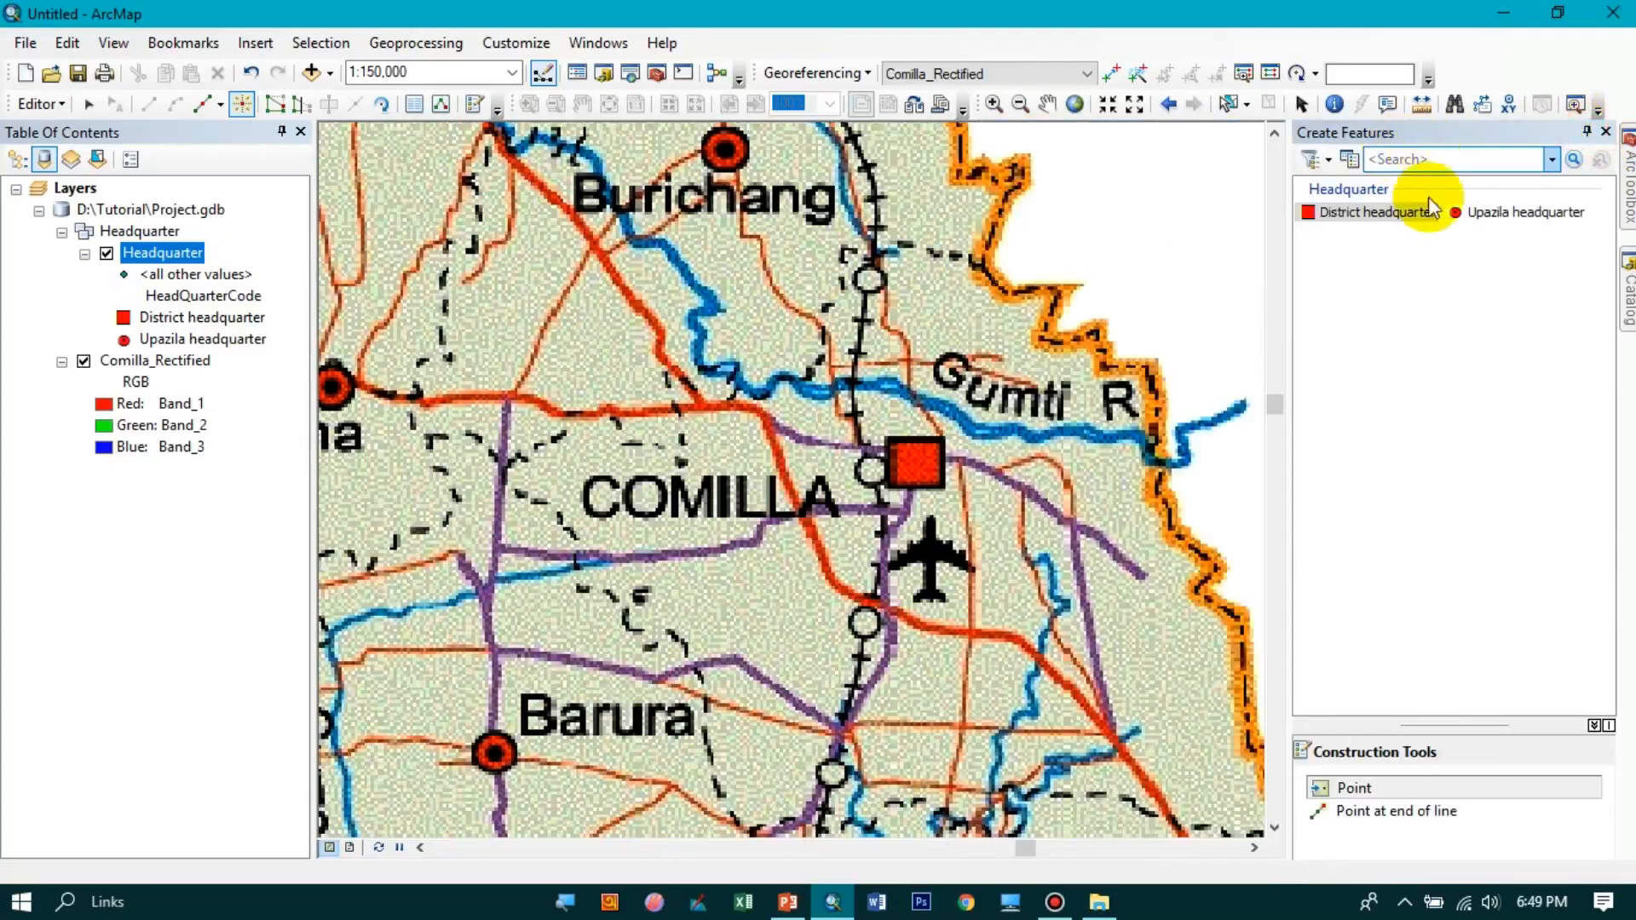
pyautogui.click(1477, 216)
pyautogui.click(1378, 216)
pyautogui.click(1514, 215)
pyautogui.click(1398, 213)
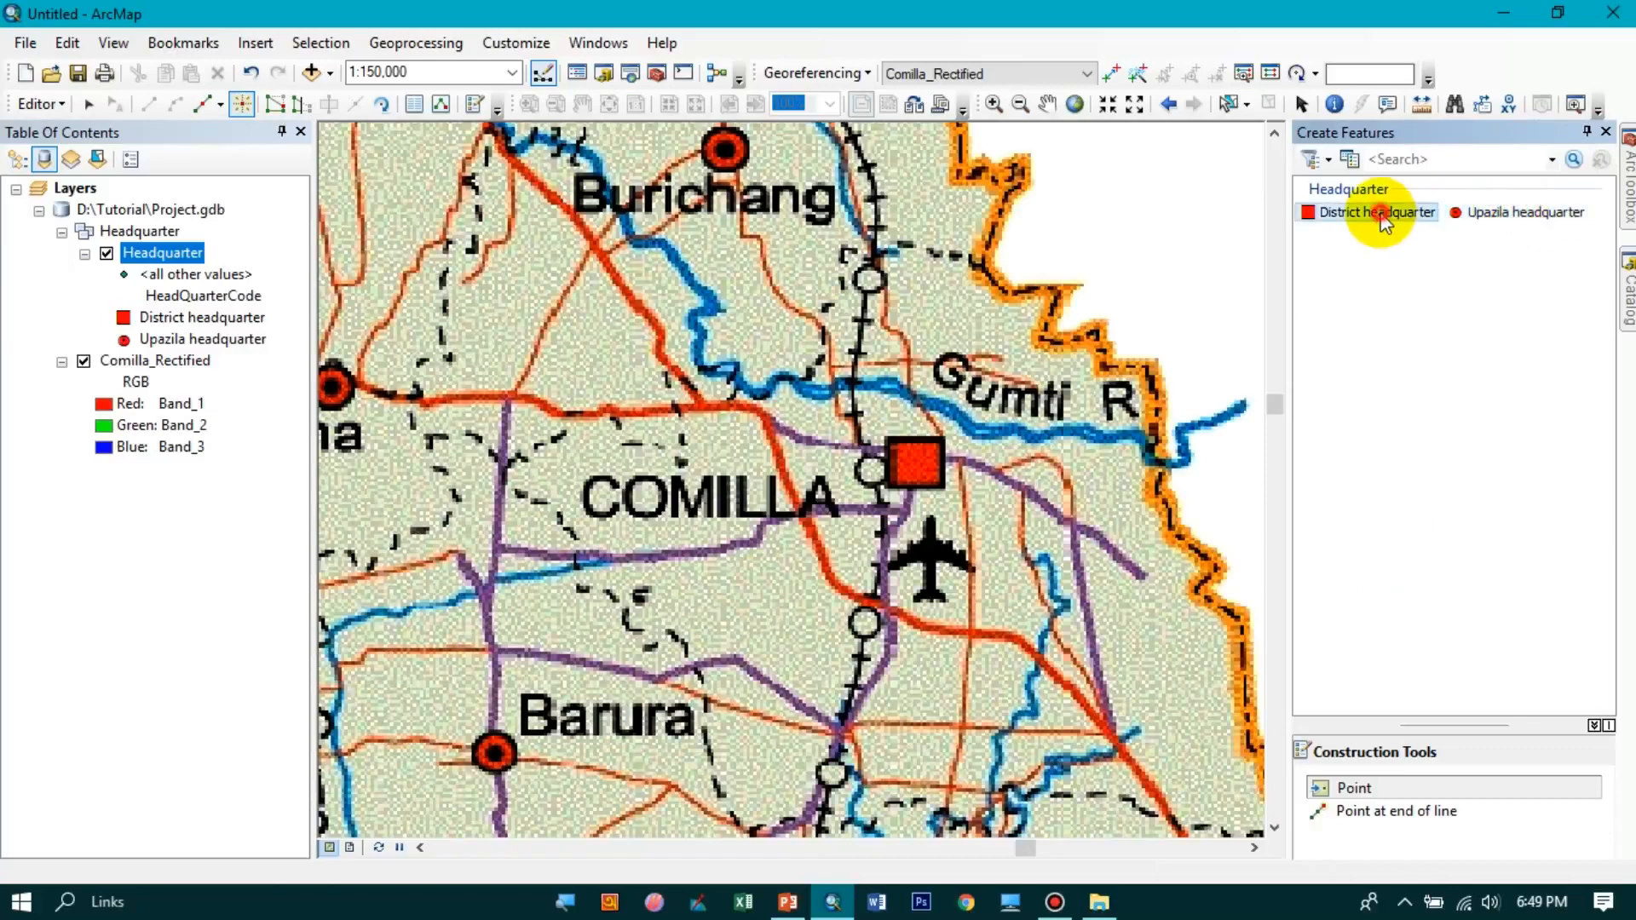
pyautogui.click(1480, 213)
pyautogui.click(1407, 215)
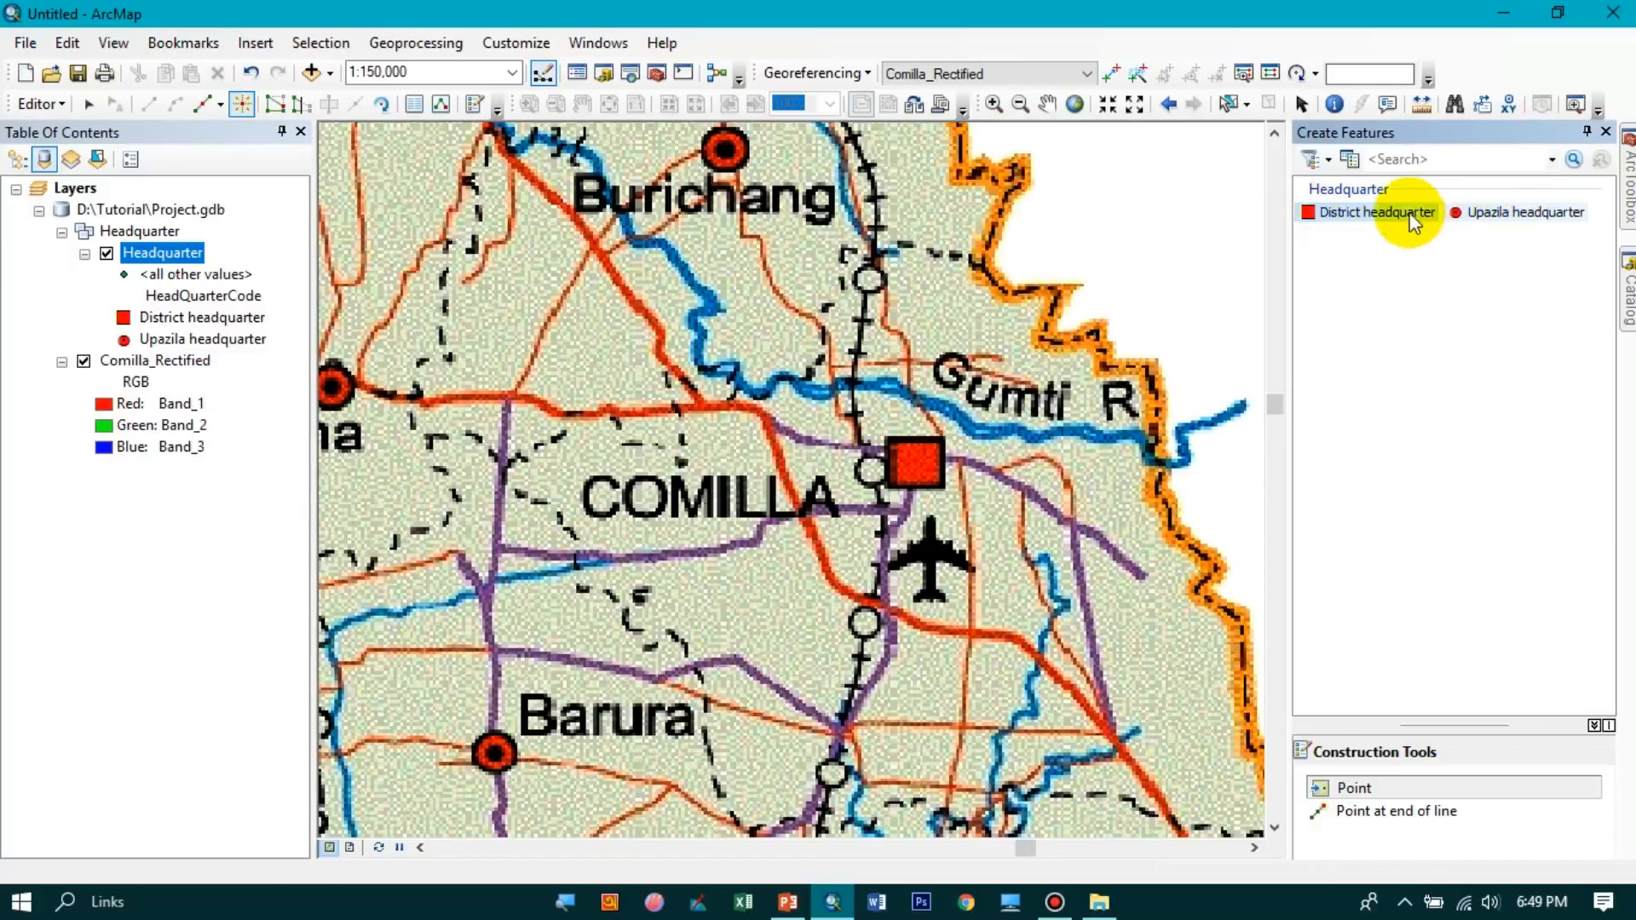
# - Digitize a District headquarter point on the red square beside the COMILLA label
pyautogui.moveTo(1473, 721); pyautogui.dragTo(1473, 515)
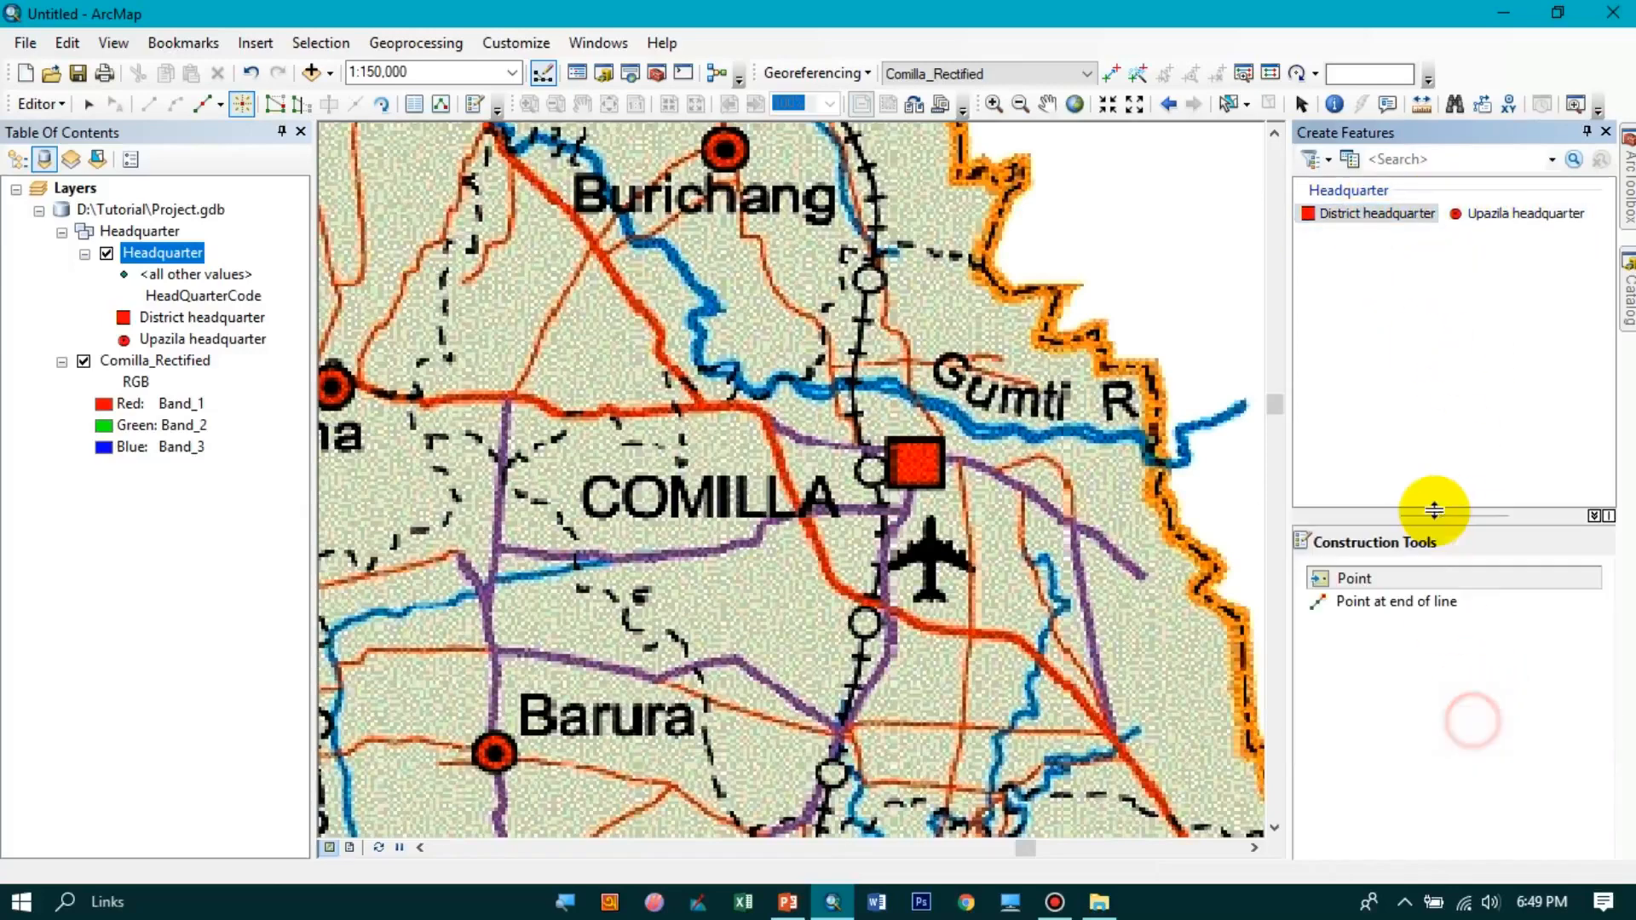
pyautogui.click(1354, 225)
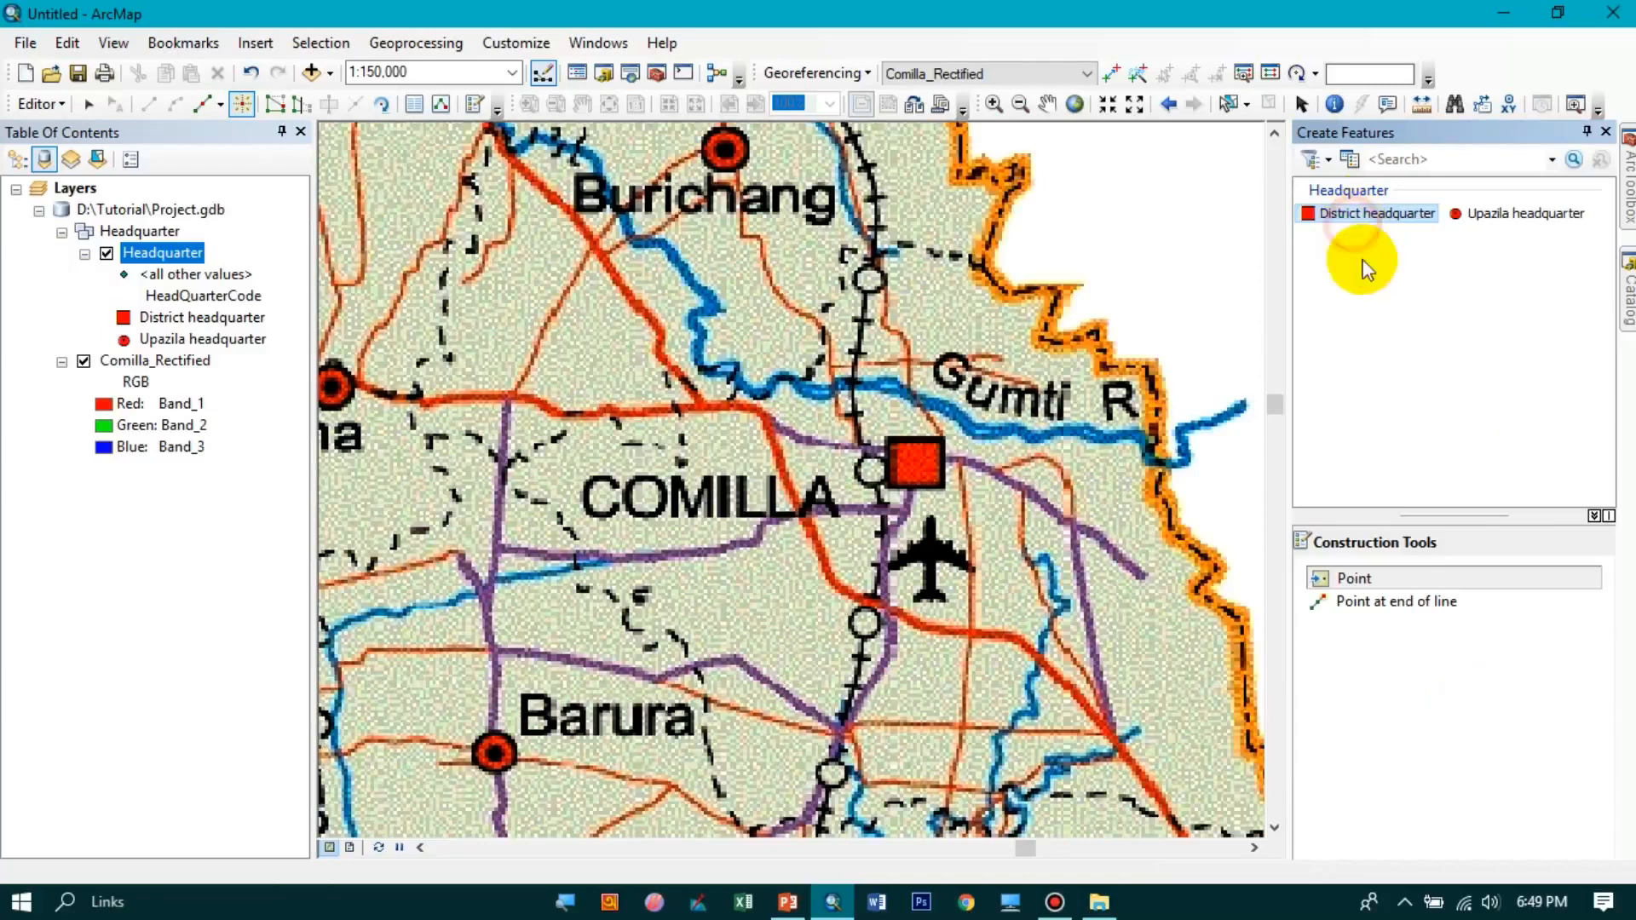
pyautogui.click(1432, 577)
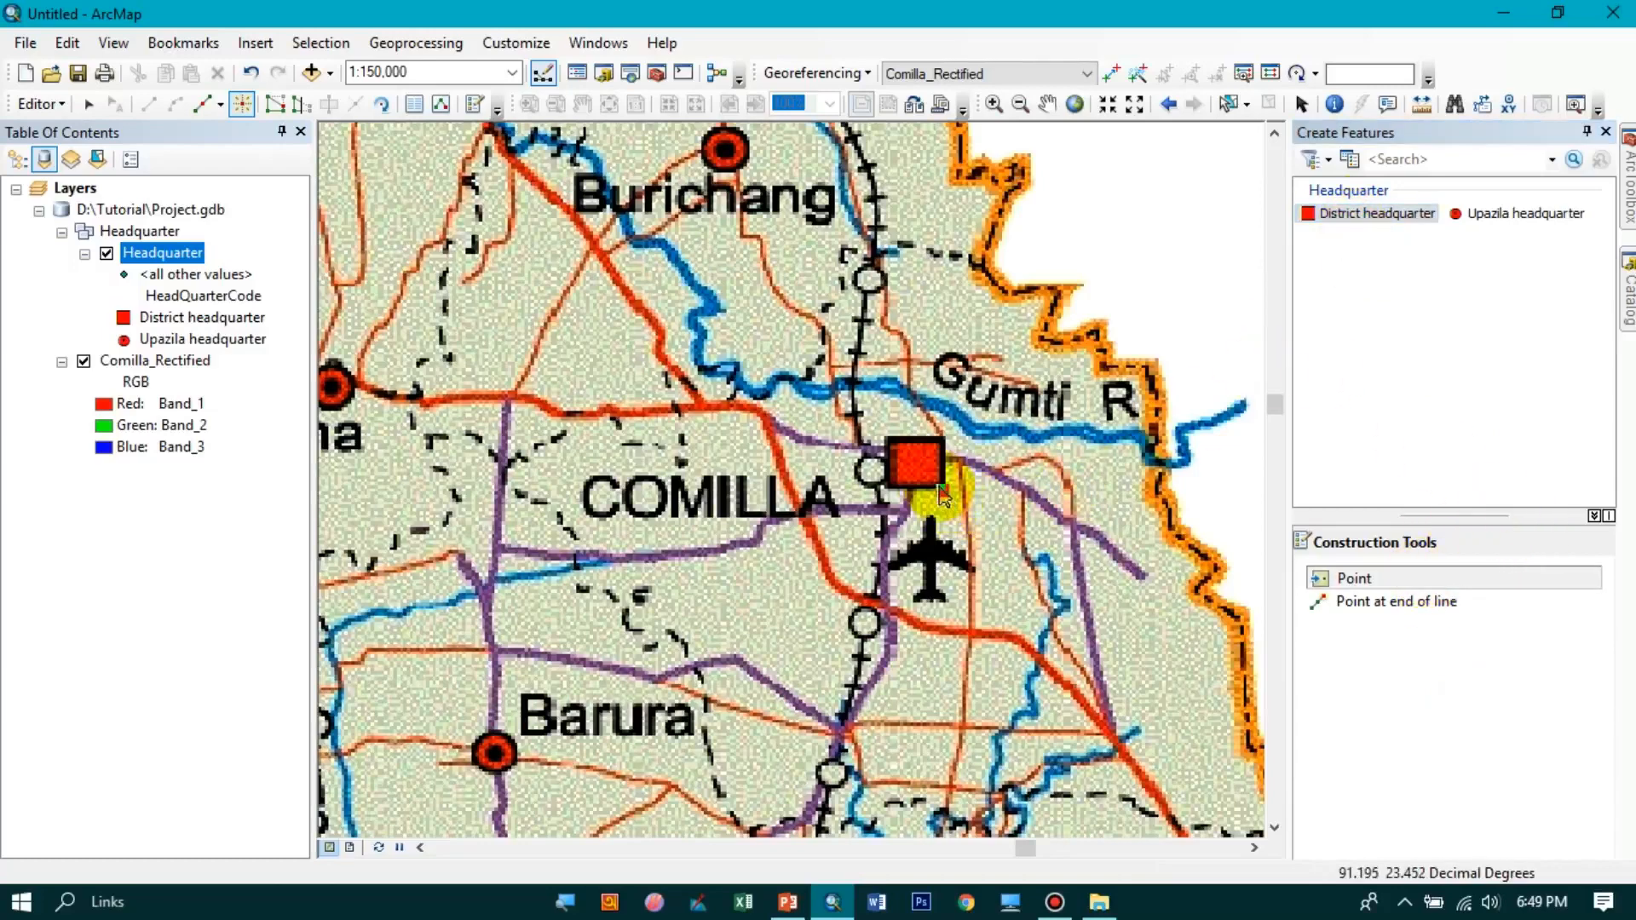
pyautogui.click(917, 460)
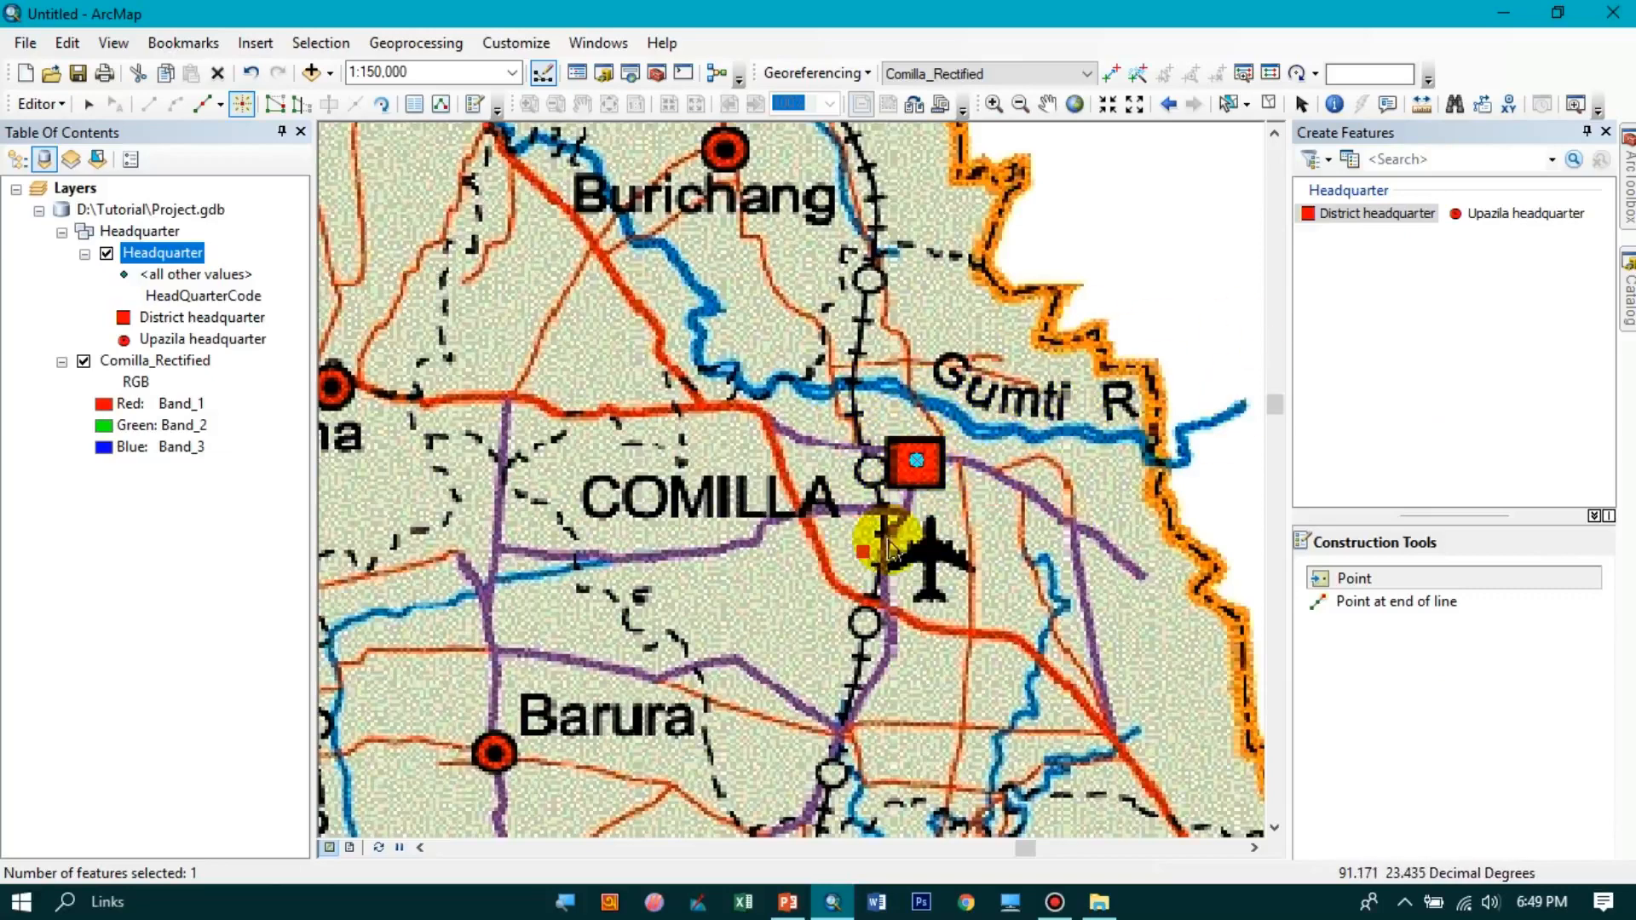
# - Digitize Upazila headquarter points on the map's circle symbols at Burichang, Barura and Chandina
pyautogui.click(1500, 215)
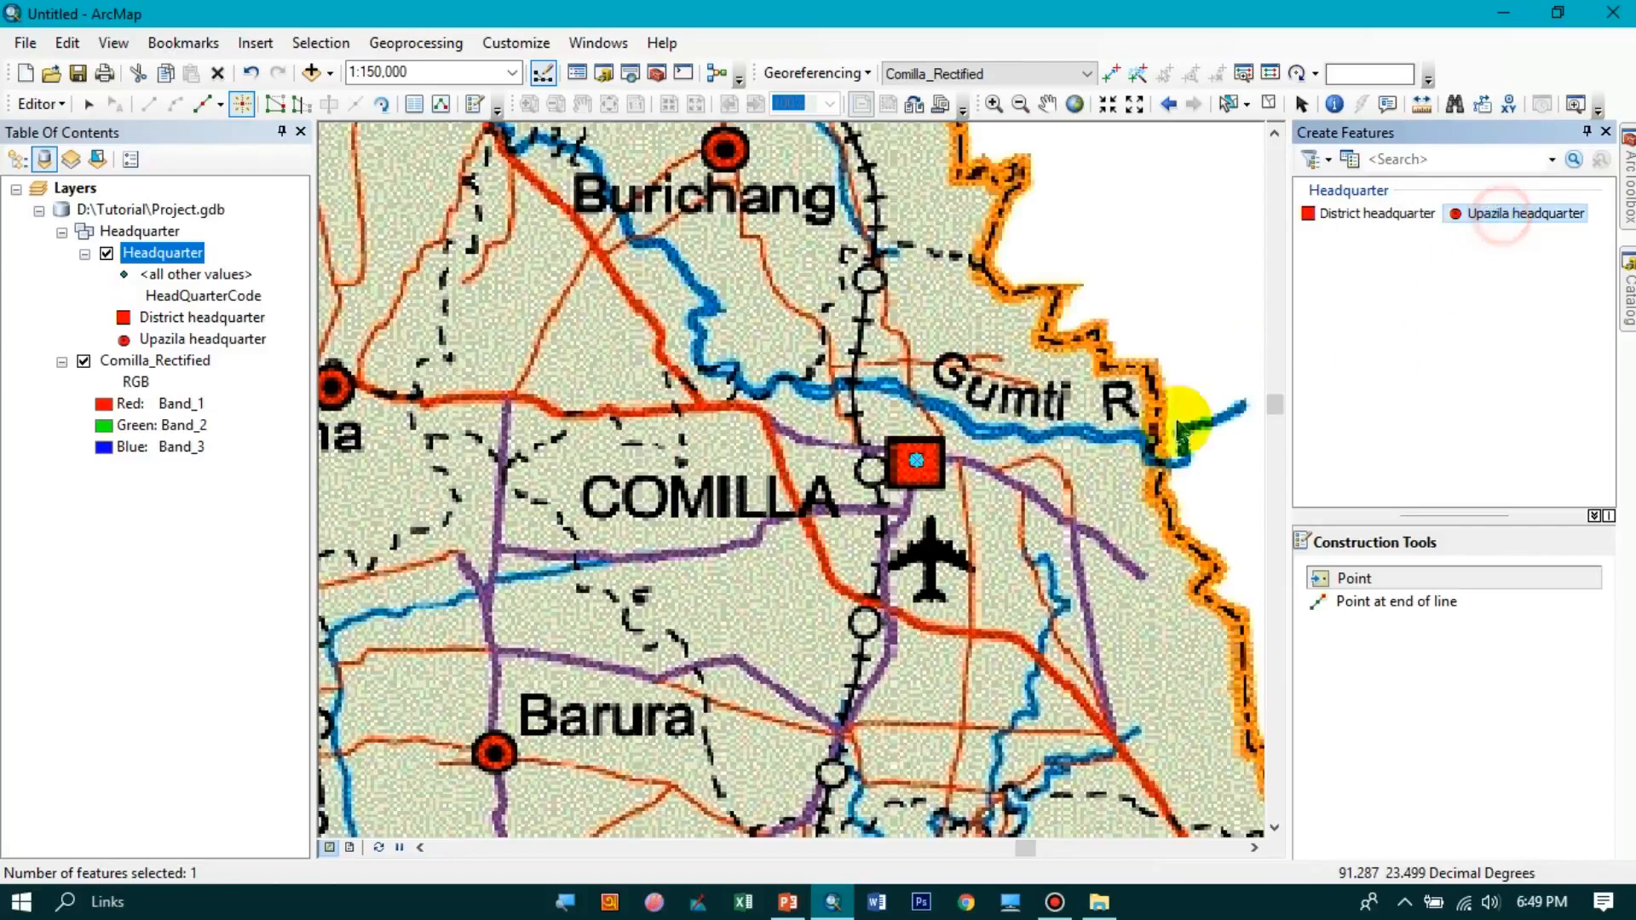
pyautogui.click(725, 151)
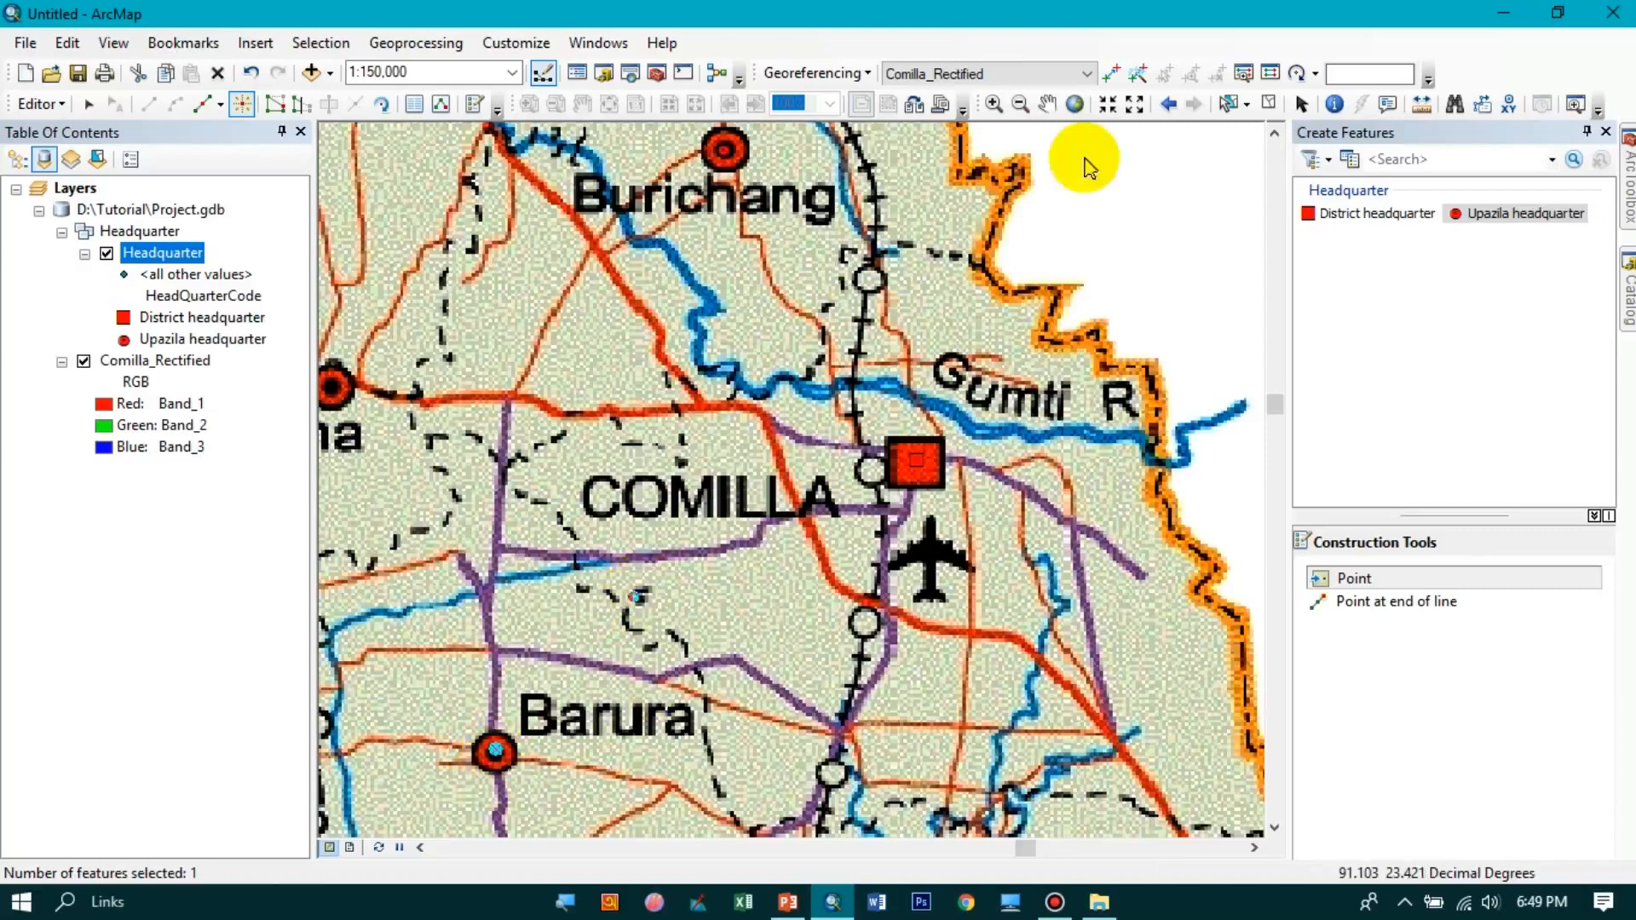
pyautogui.click(1047, 104)
pyautogui.moveTo(485, 388); pyautogui.dragTo(781, 669)
pyautogui.moveTo(732, 491); pyautogui.dragTo(818, 492)
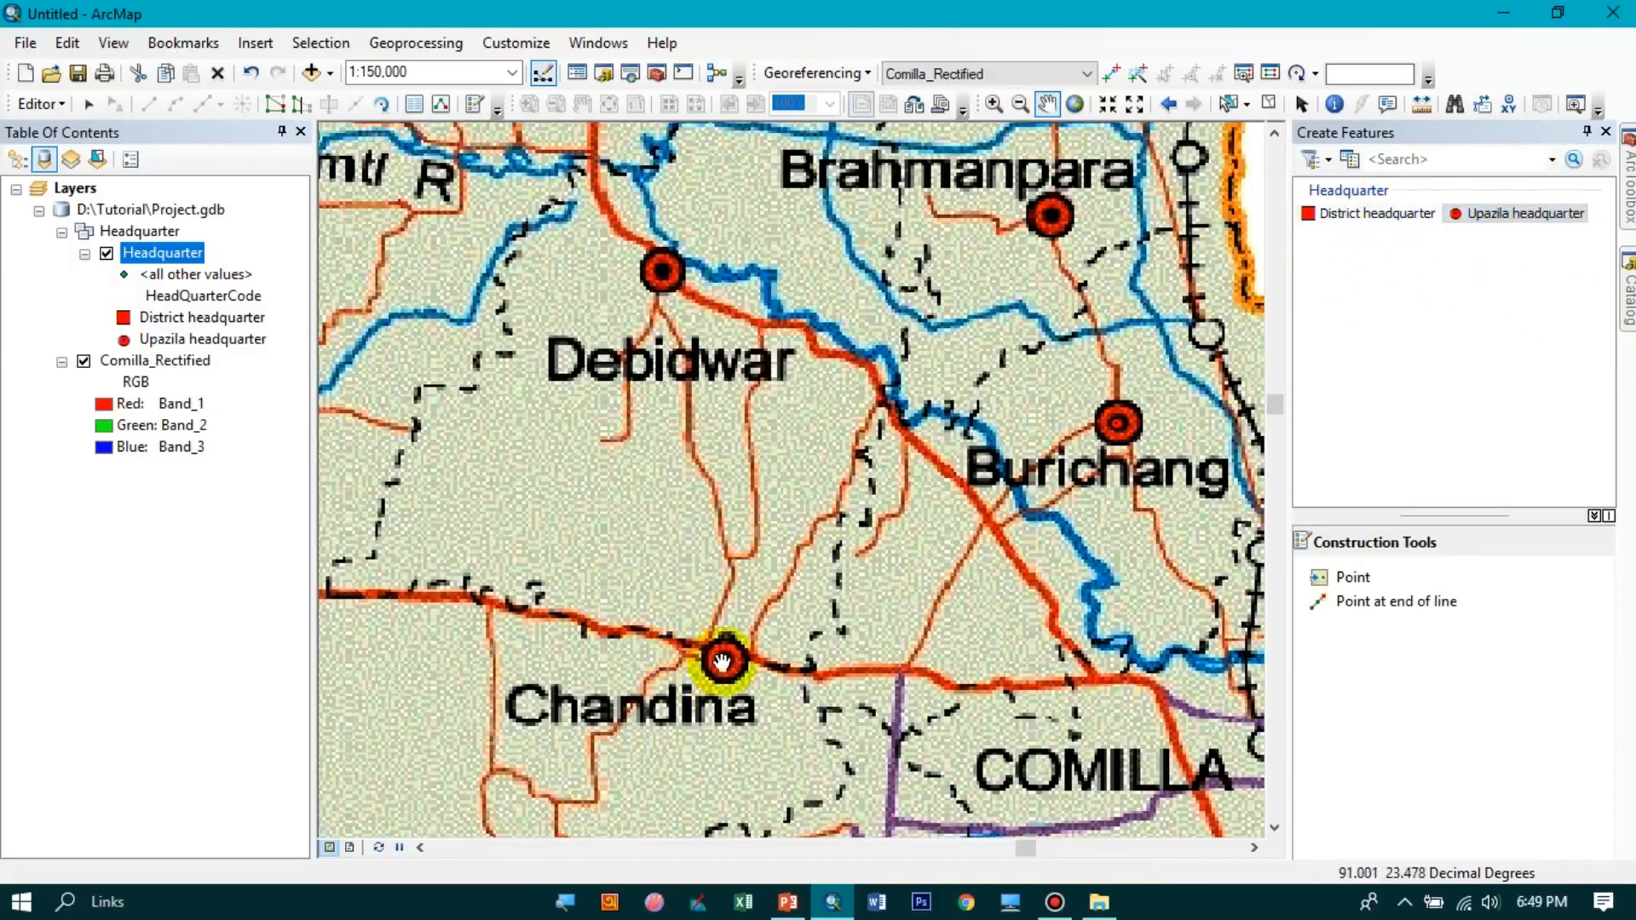
pyautogui.click(1385, 576)
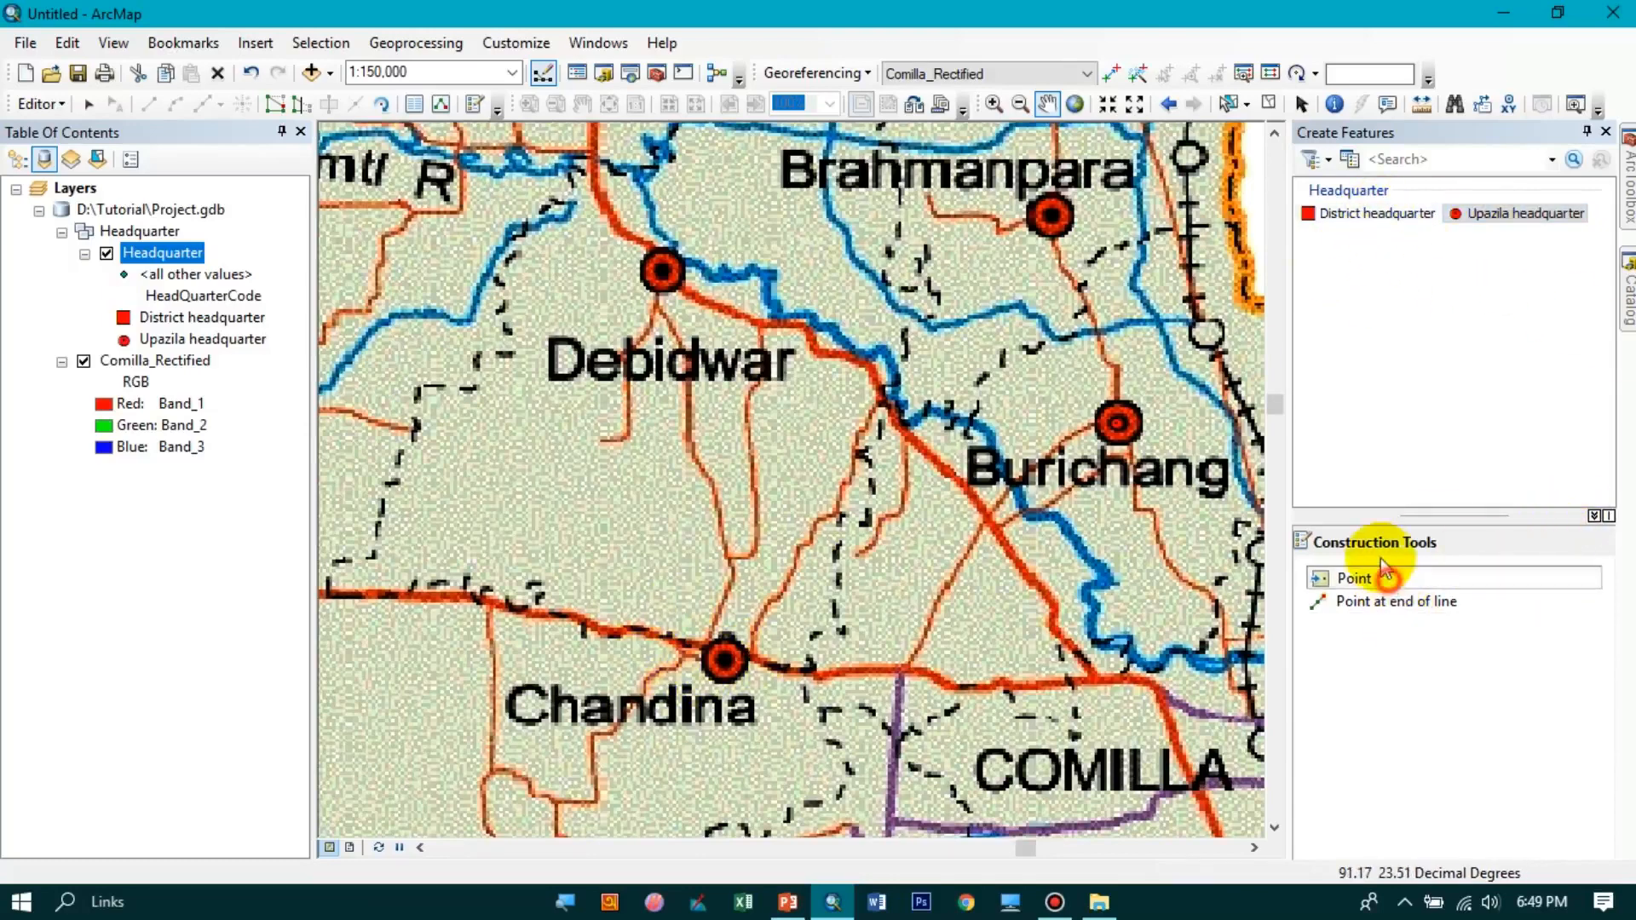
pyautogui.click(721, 661)
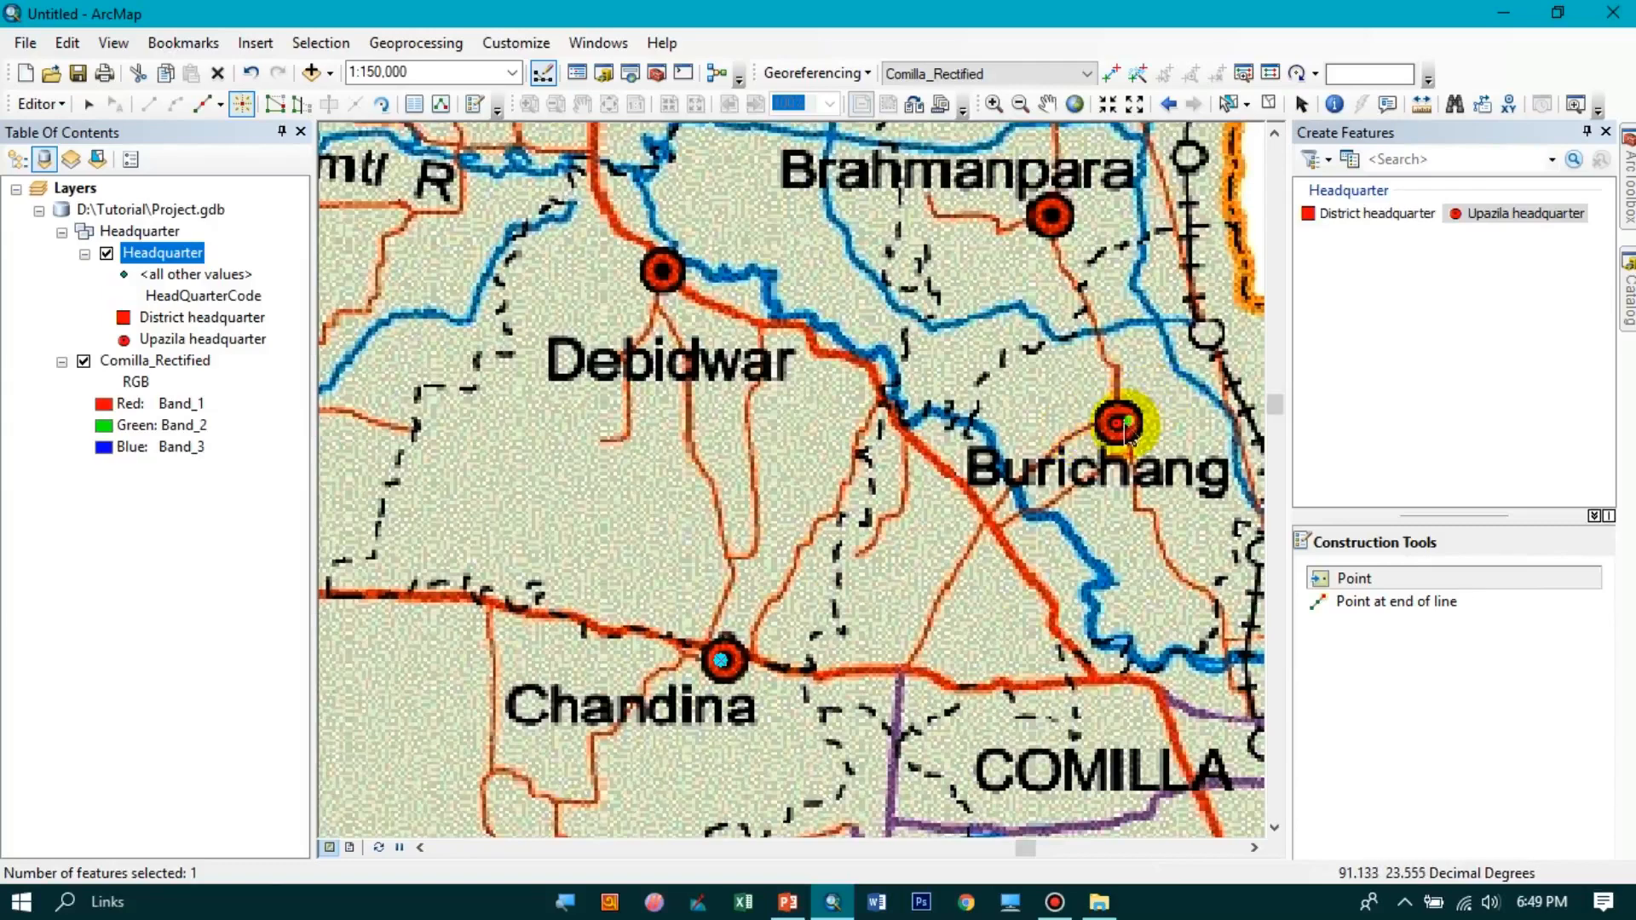
# - Digitize Upazila headquarter points on the map's circle symbols at Brahmanpara, Debidwar, Muradnagar and Homna
pyautogui.click(1055, 218)
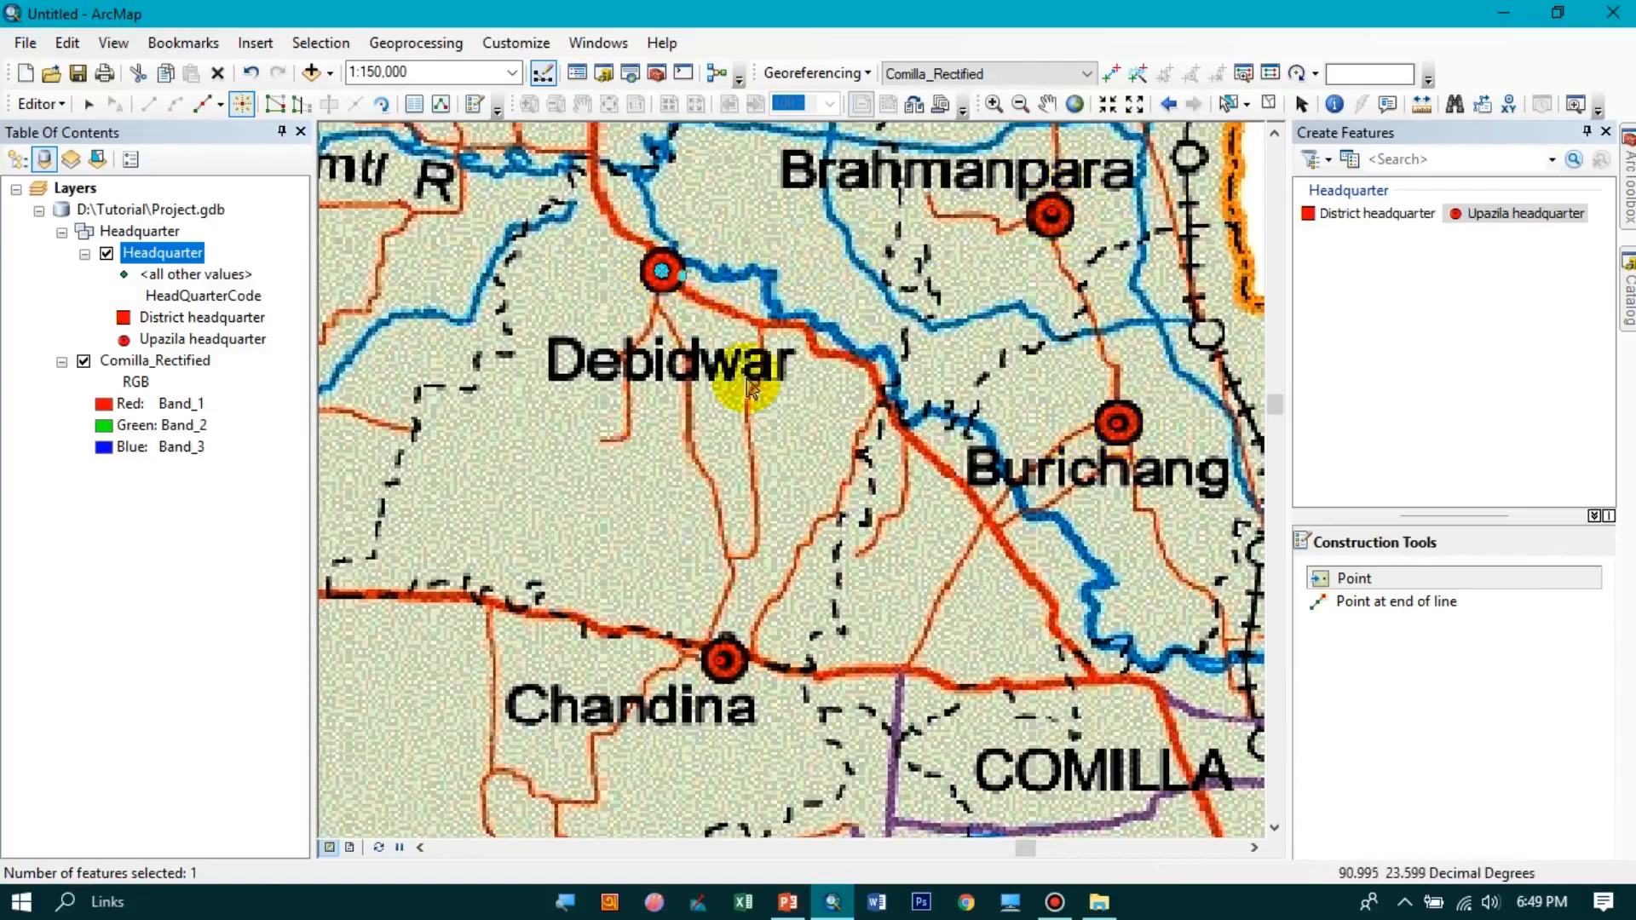
pyautogui.click(1051, 110)
pyautogui.moveTo(606, 366); pyautogui.dragTo(995, 808)
pyautogui.moveTo(877, 537); pyautogui.dragTo(960, 607)
pyautogui.click(1527, 574)
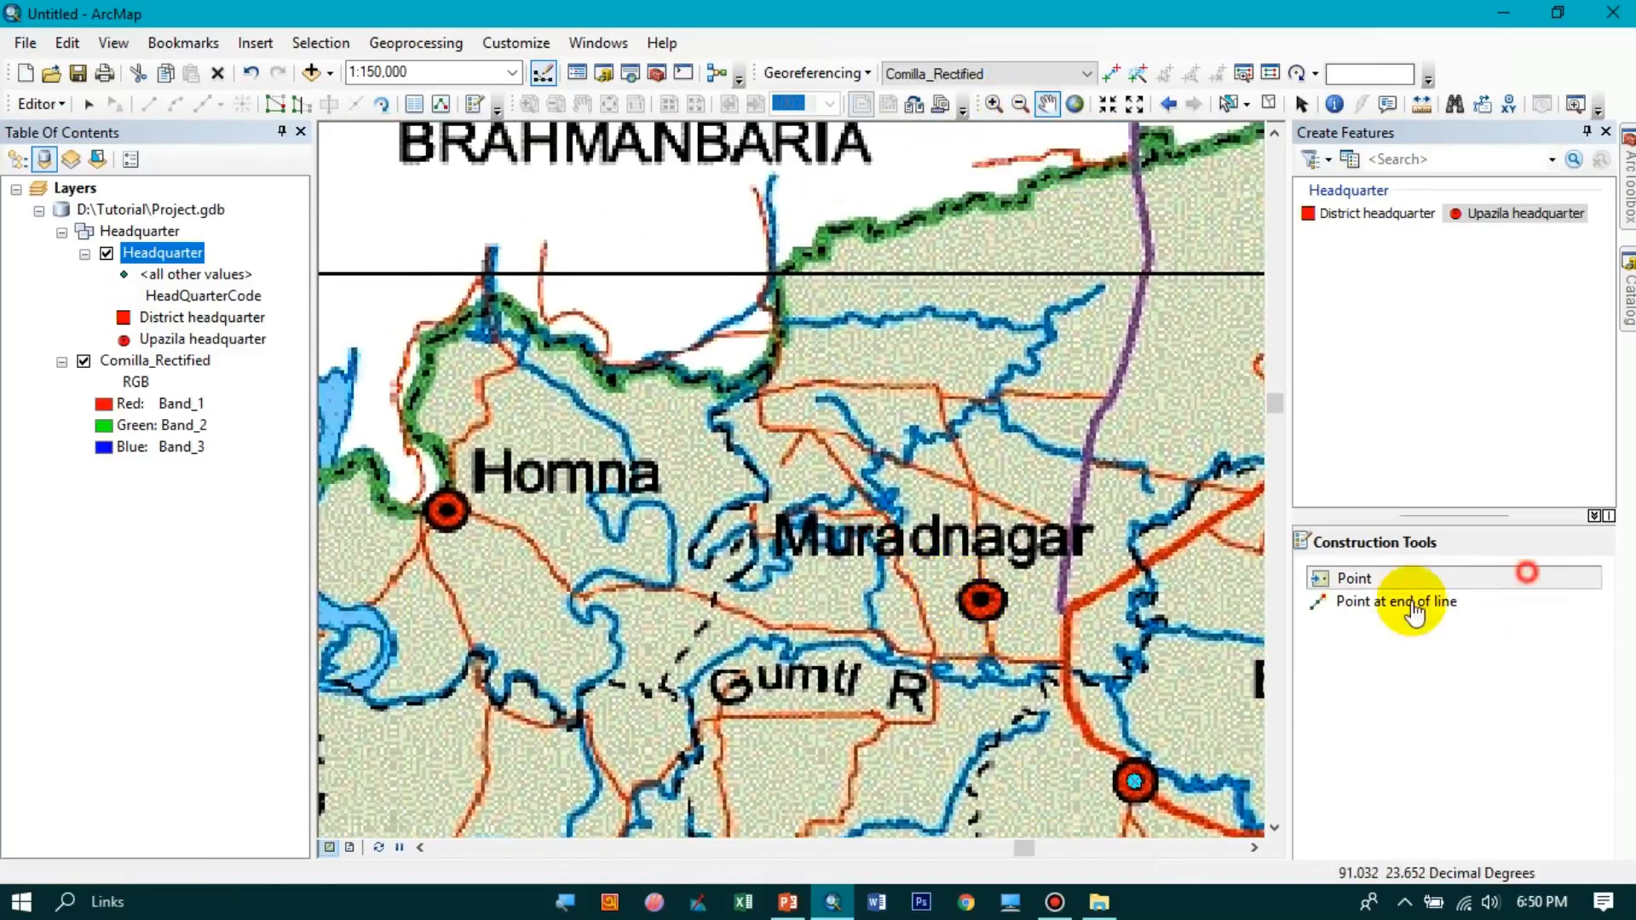
pyautogui.click(981, 600)
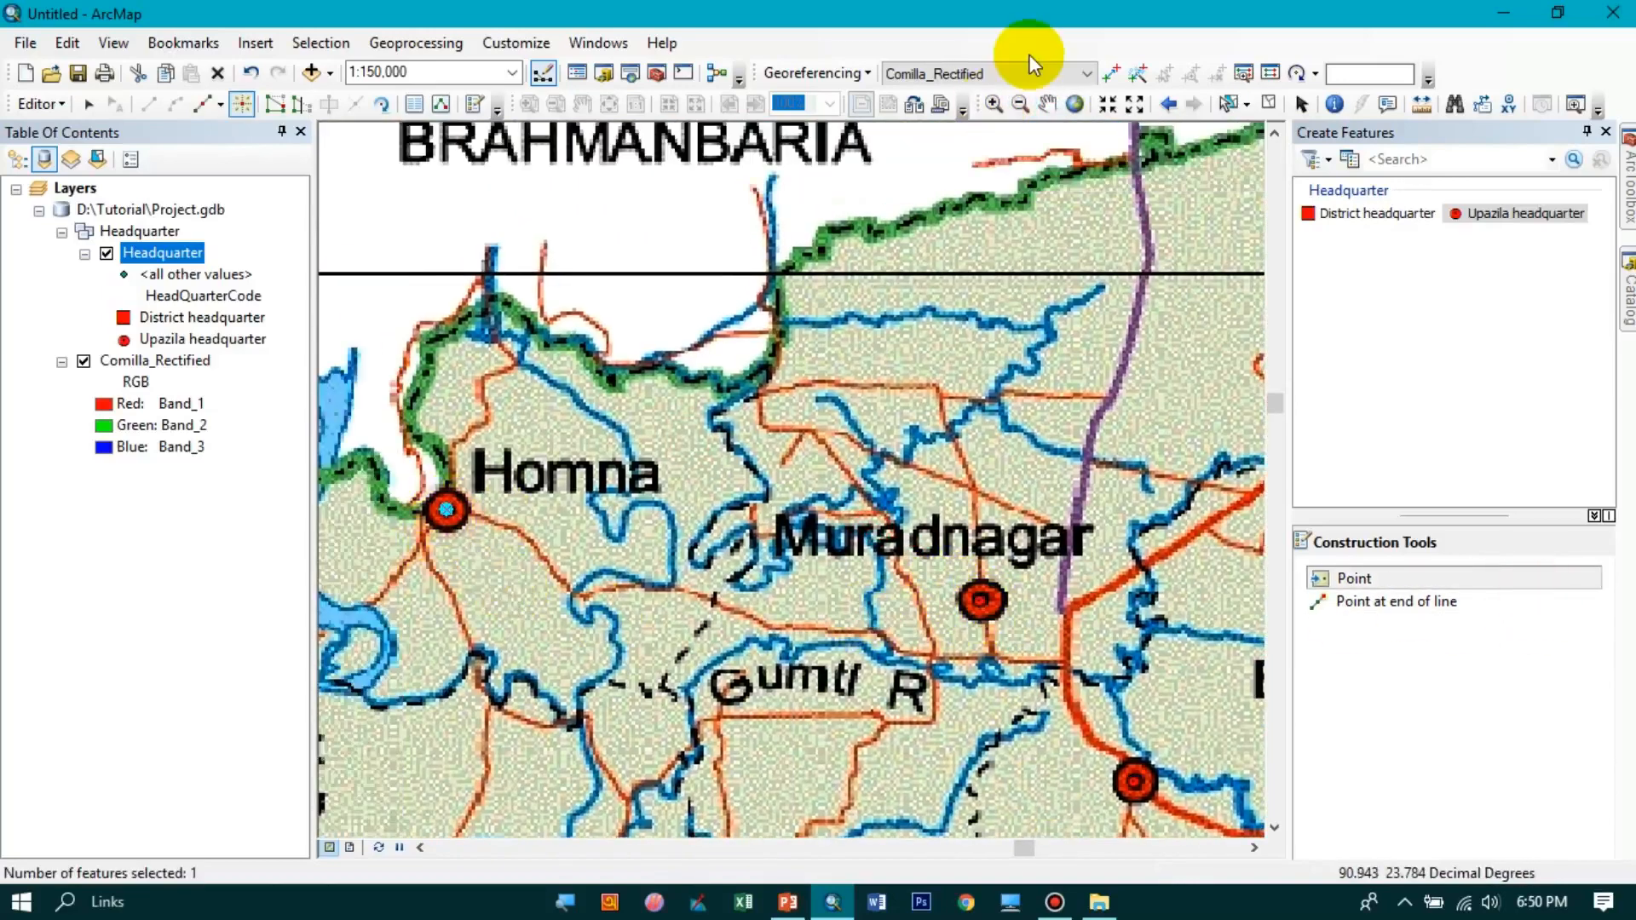
# - Digitize an Upazila headquarter point on the circle symbol beside the Daudkandi label
pyautogui.click(1049, 108)
pyautogui.moveTo(1126, 299); pyautogui.dragTo(738, 657)
pyautogui.moveTo(1056, 603); pyautogui.dragTo(916, 295)
pyautogui.moveTo(740, 610); pyautogui.dragTo(1206, 347)
pyautogui.moveTo(979, 537); pyautogui.dragTo(1100, 341)
pyautogui.moveTo(884, 565); pyautogui.dragTo(1133, 394)
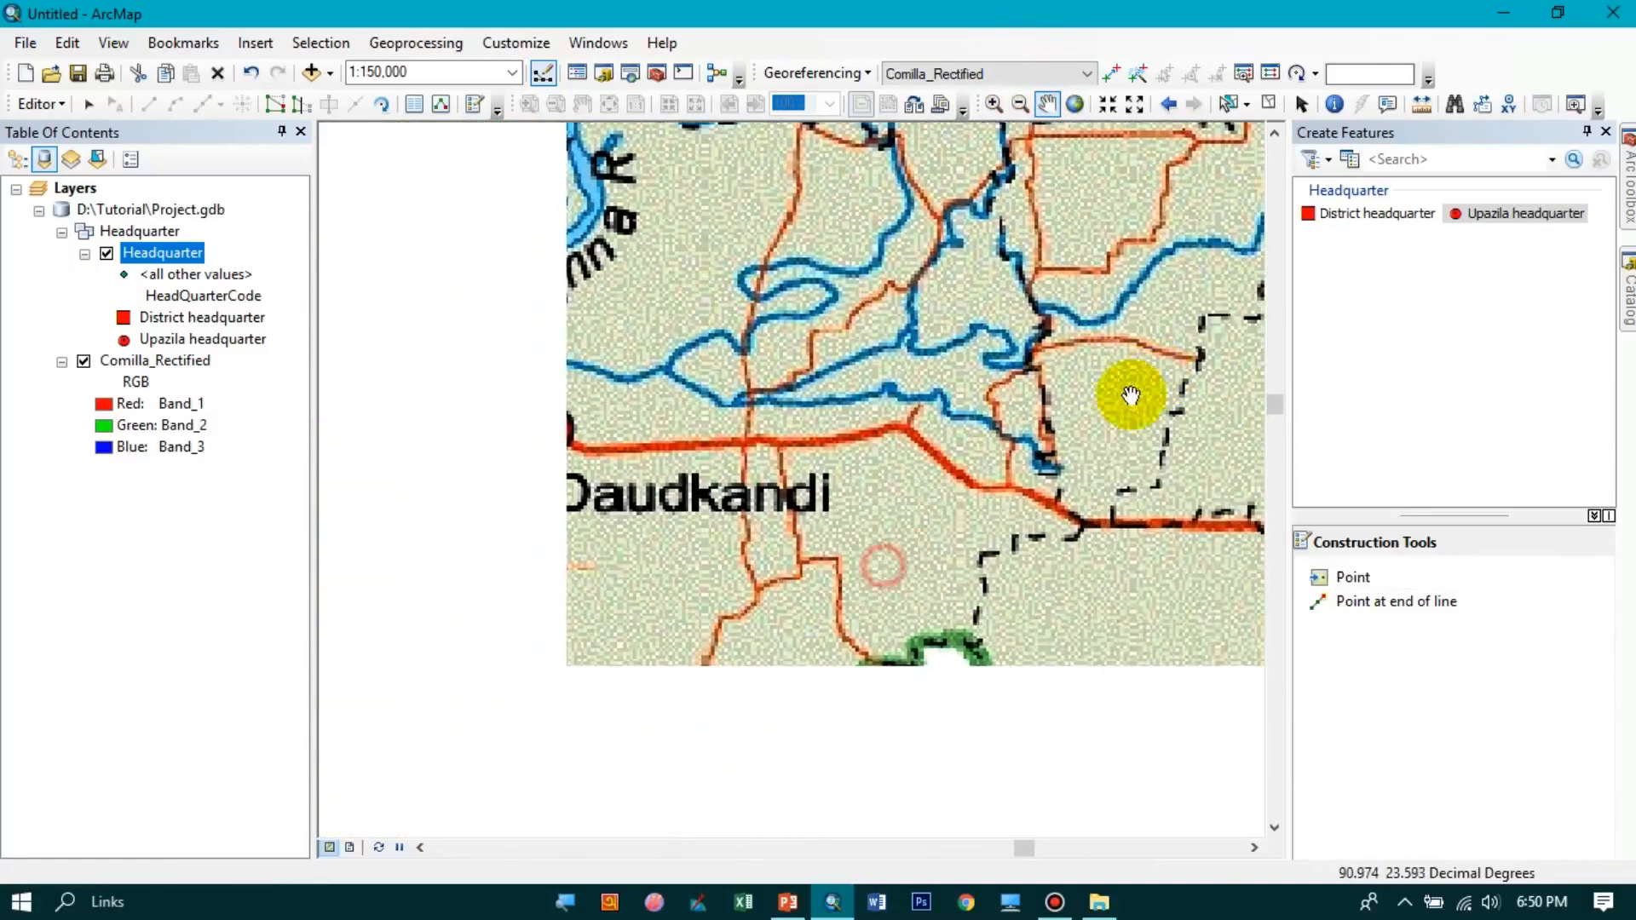
pyautogui.moveTo(887, 524); pyautogui.dragTo(952, 532)
pyautogui.click(1385, 577)
pyautogui.click(650, 471)
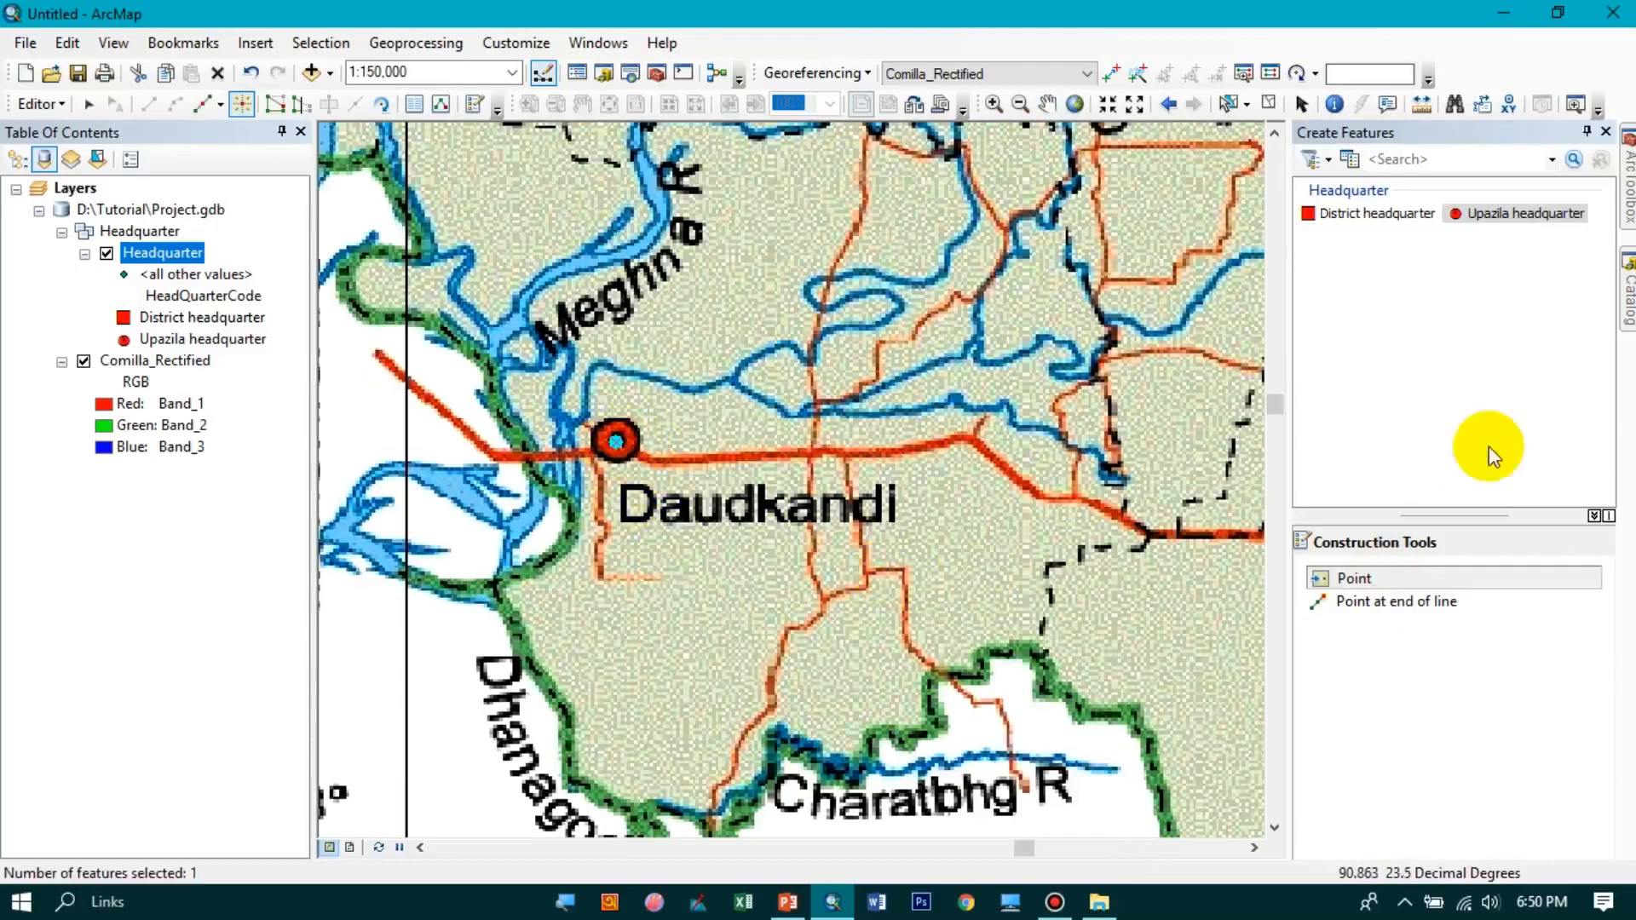
# - Digitize Upazila headquarter points on the circle symbols at Laksam and Nangalkot in the southern part of the map
pyautogui.click(1045, 109)
pyautogui.moveTo(1143, 479); pyautogui.dragTo(684, 286)
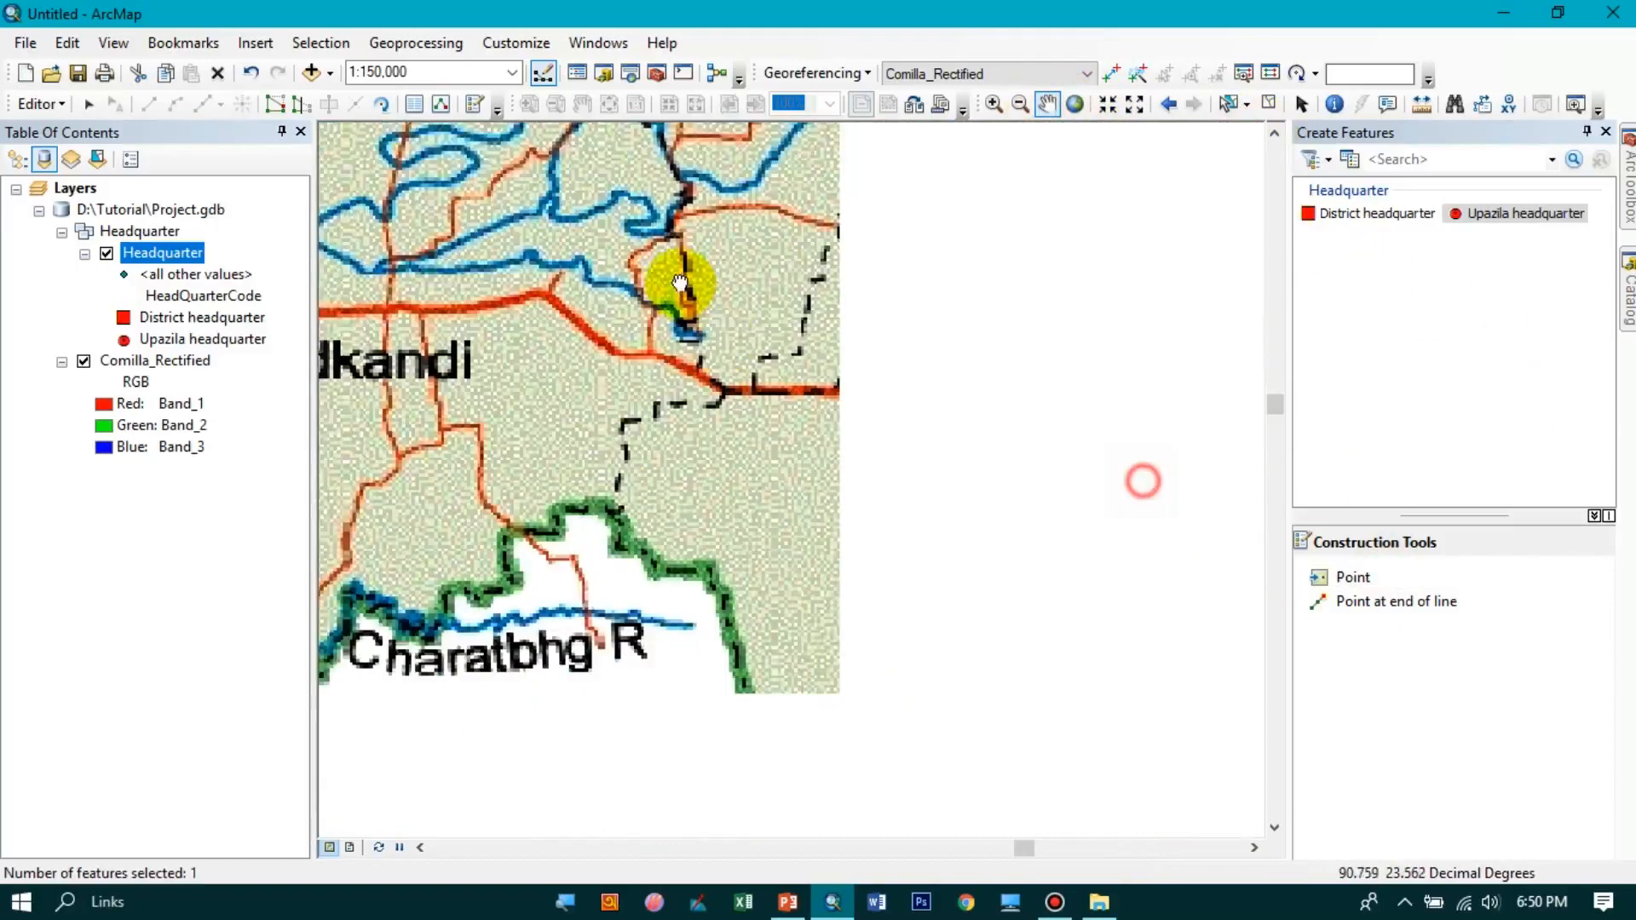
pyautogui.moveTo(1037, 588); pyautogui.dragTo(774, 389)
pyautogui.moveTo(980, 383); pyautogui.dragTo(683, 503)
pyautogui.moveTo(1010, 526); pyautogui.dragTo(805, 469)
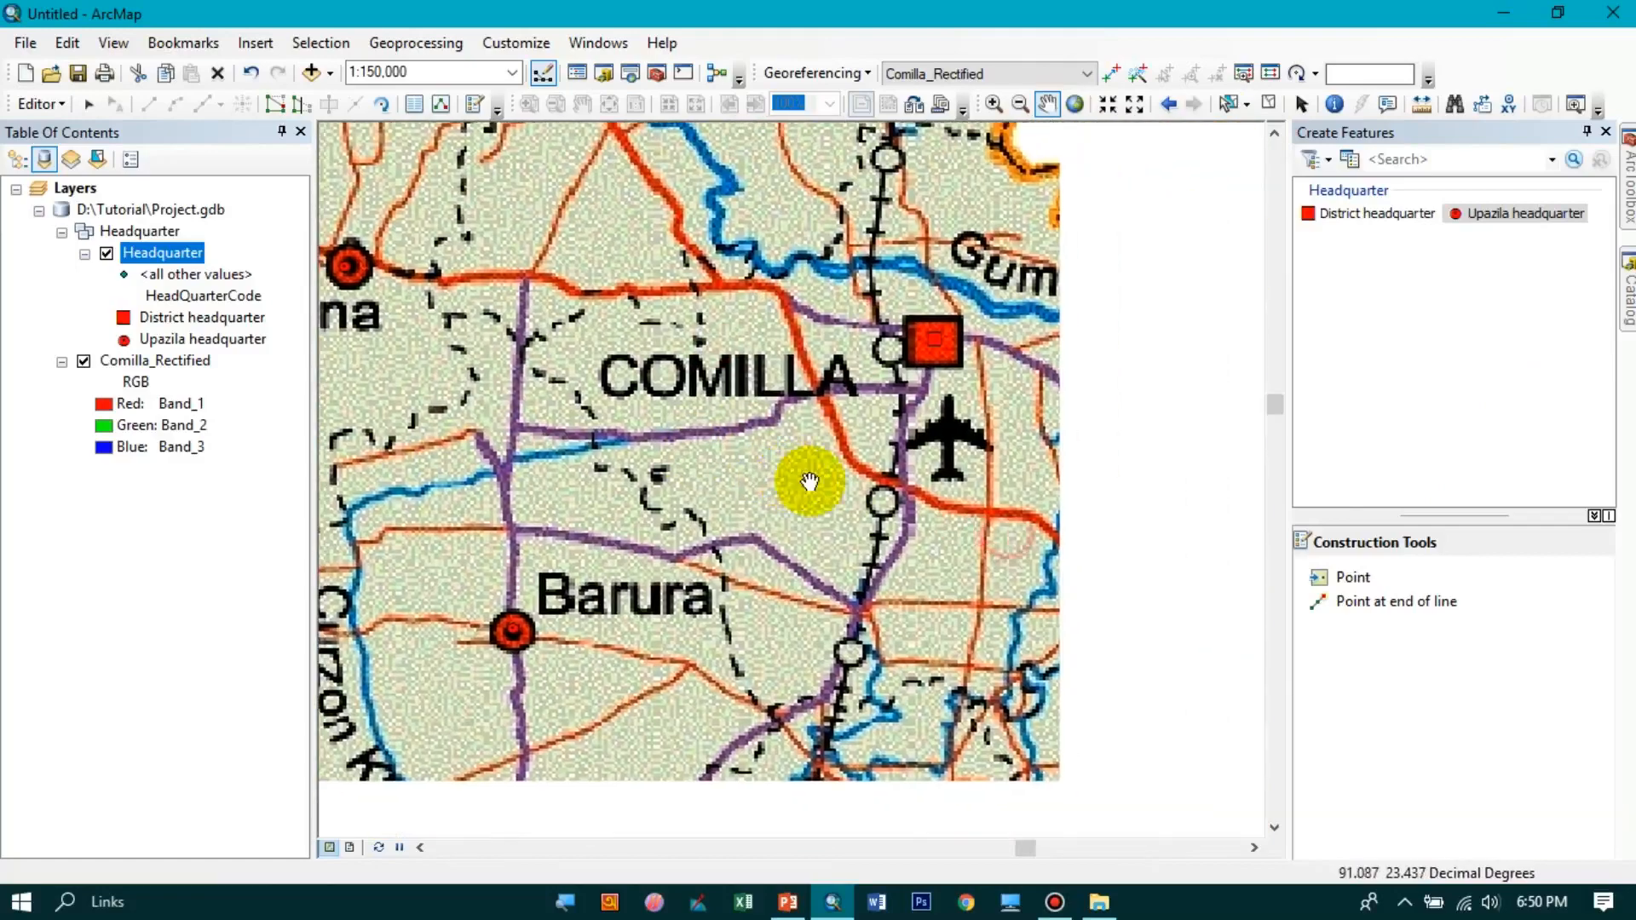
pyautogui.moveTo(949, 618); pyautogui.dragTo(1049, 428)
pyautogui.moveTo(886, 575); pyautogui.dragTo(1063, 448)
pyautogui.moveTo(1216, 718); pyautogui.dragTo(1058, 536)
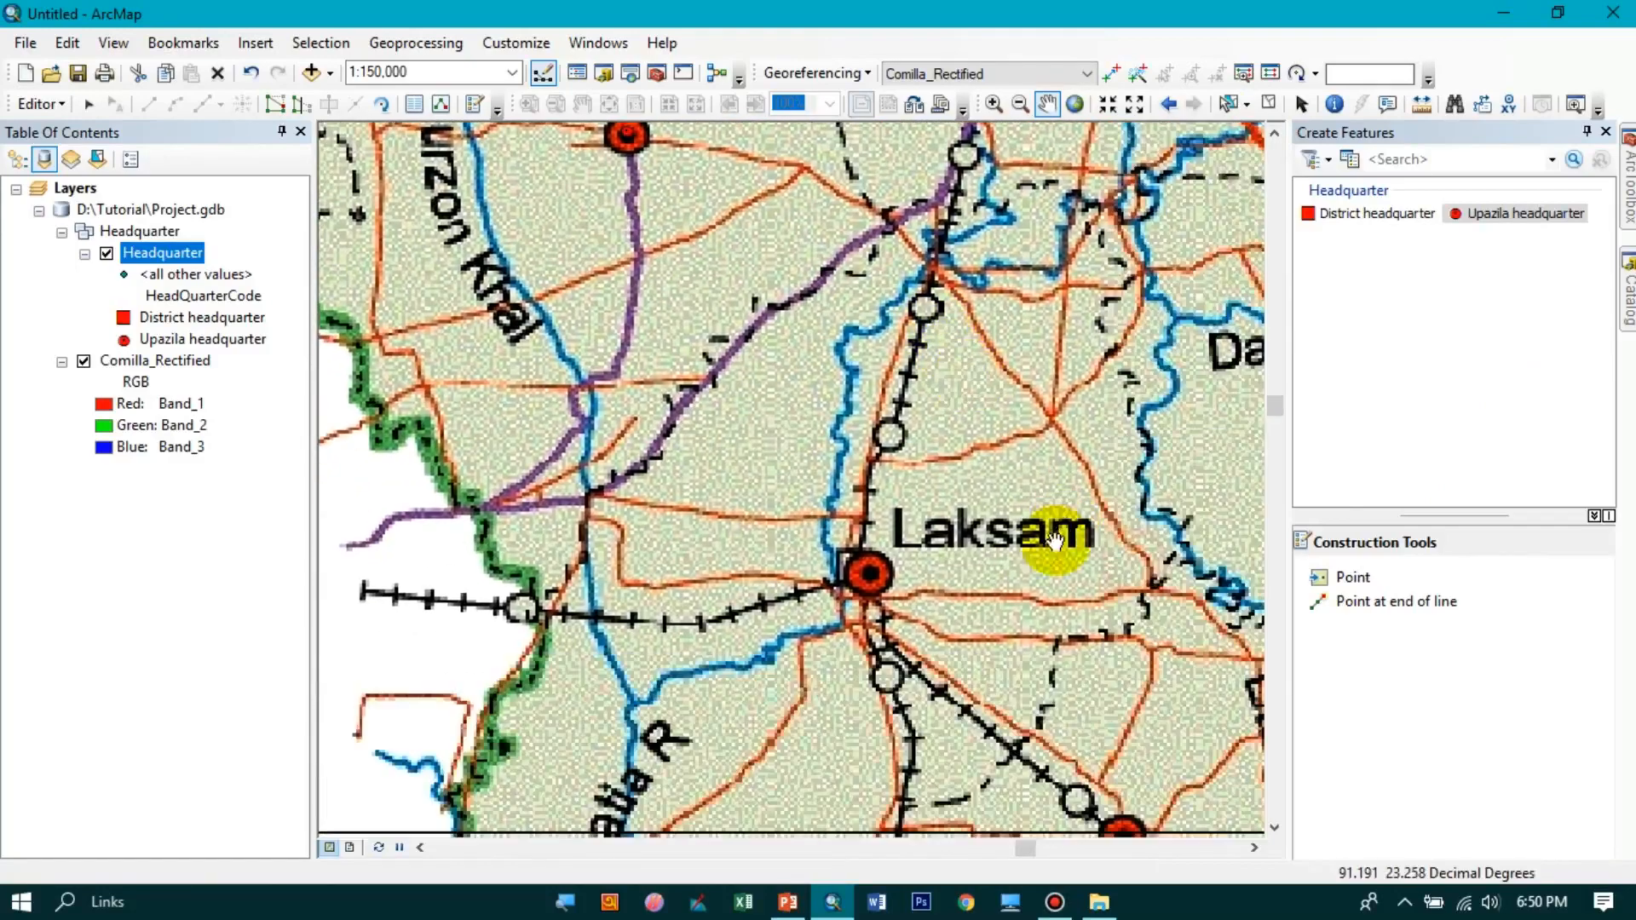
pyautogui.moveTo(1080, 618); pyautogui.dragTo(971, 454)
pyautogui.moveTo(1008, 555); pyautogui.dragTo(1012, 487)
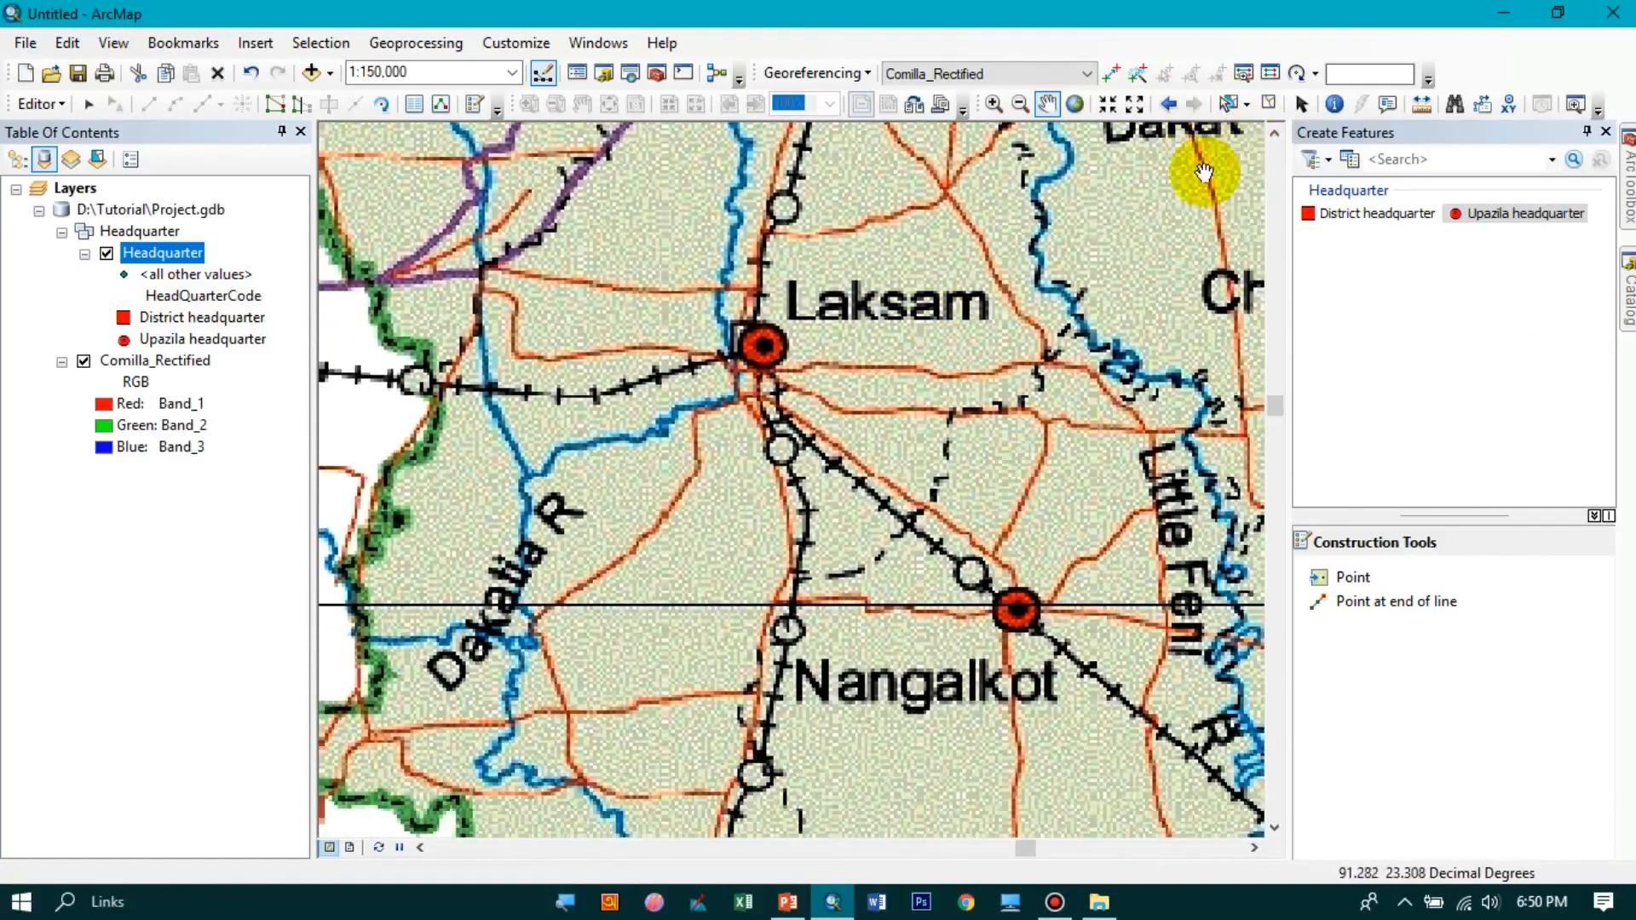
pyautogui.click(1357, 579)
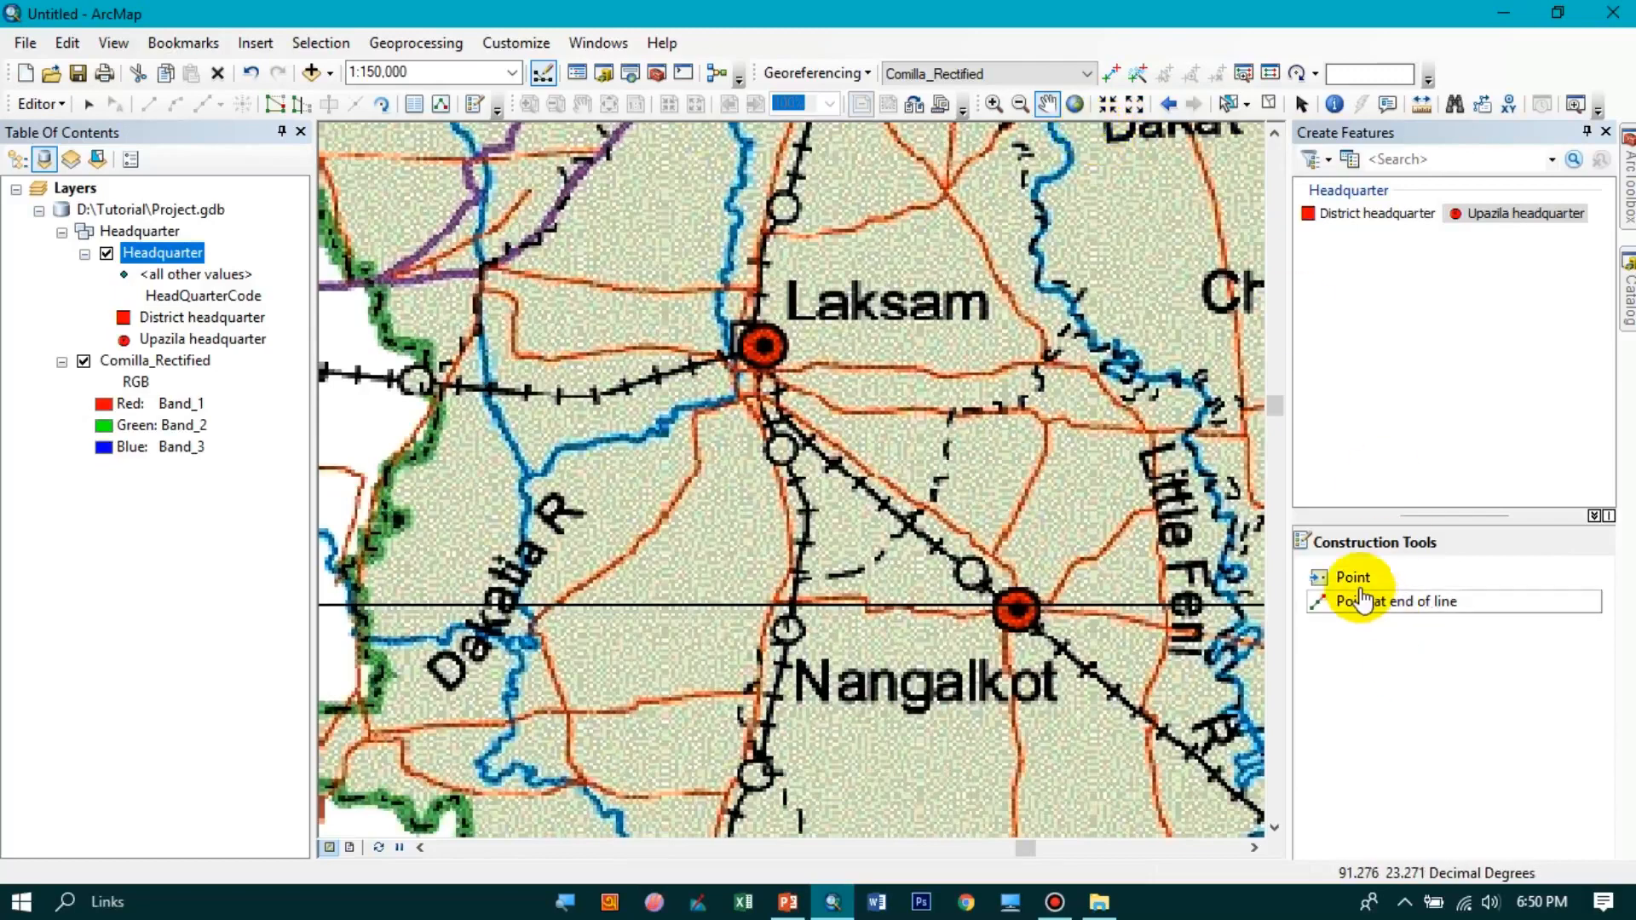
pyautogui.click(767, 346)
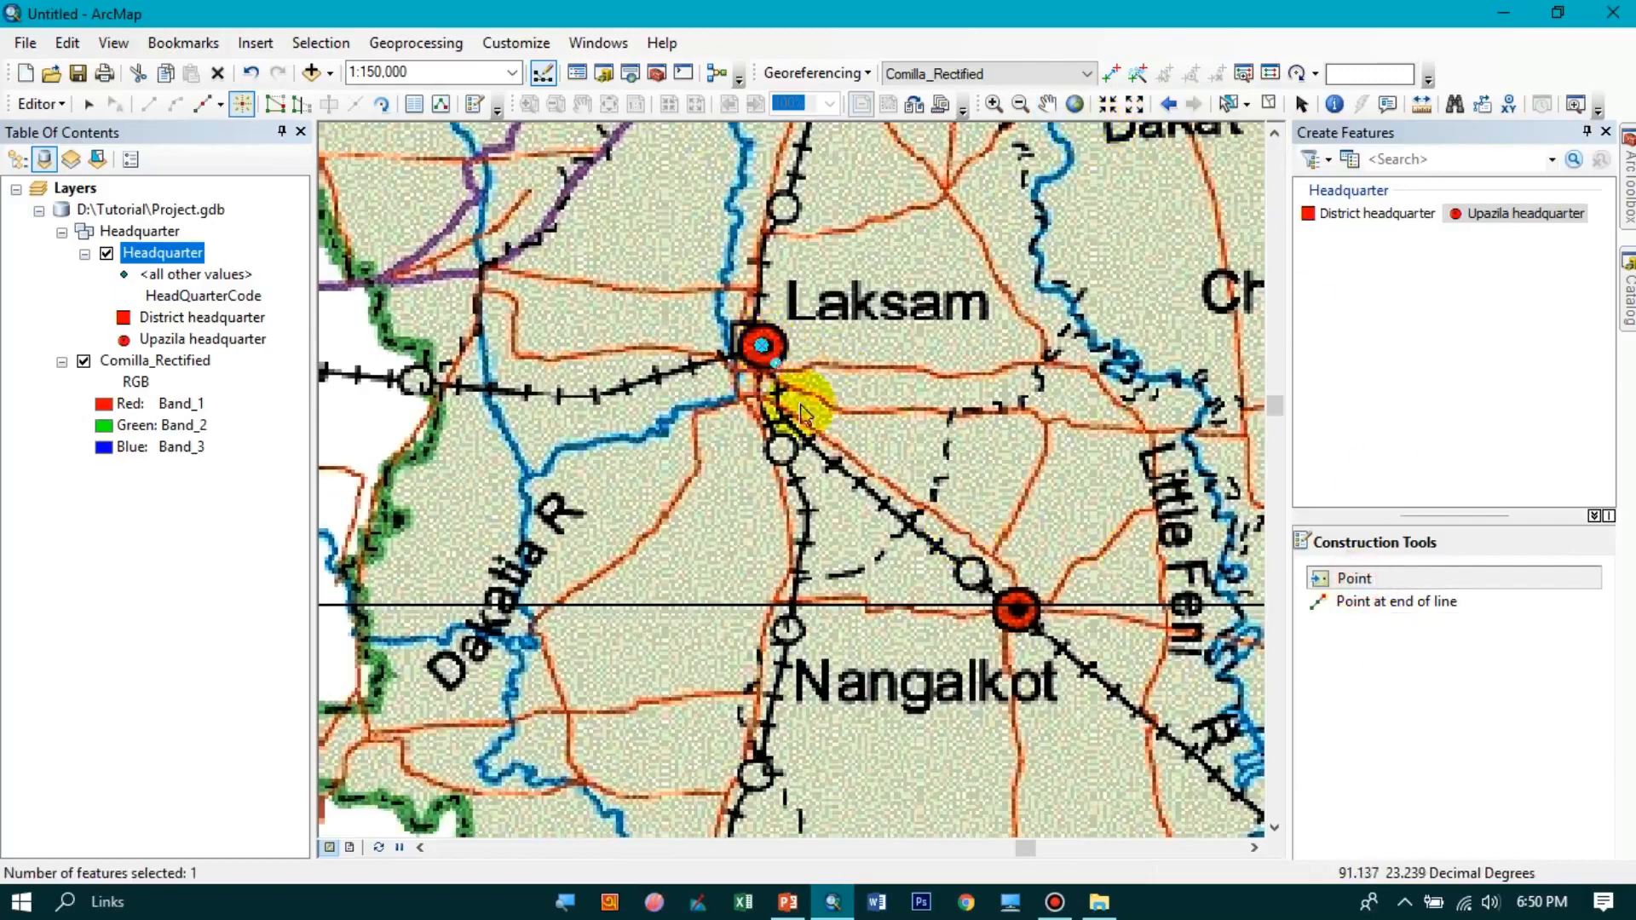
pyautogui.click(1020, 614)
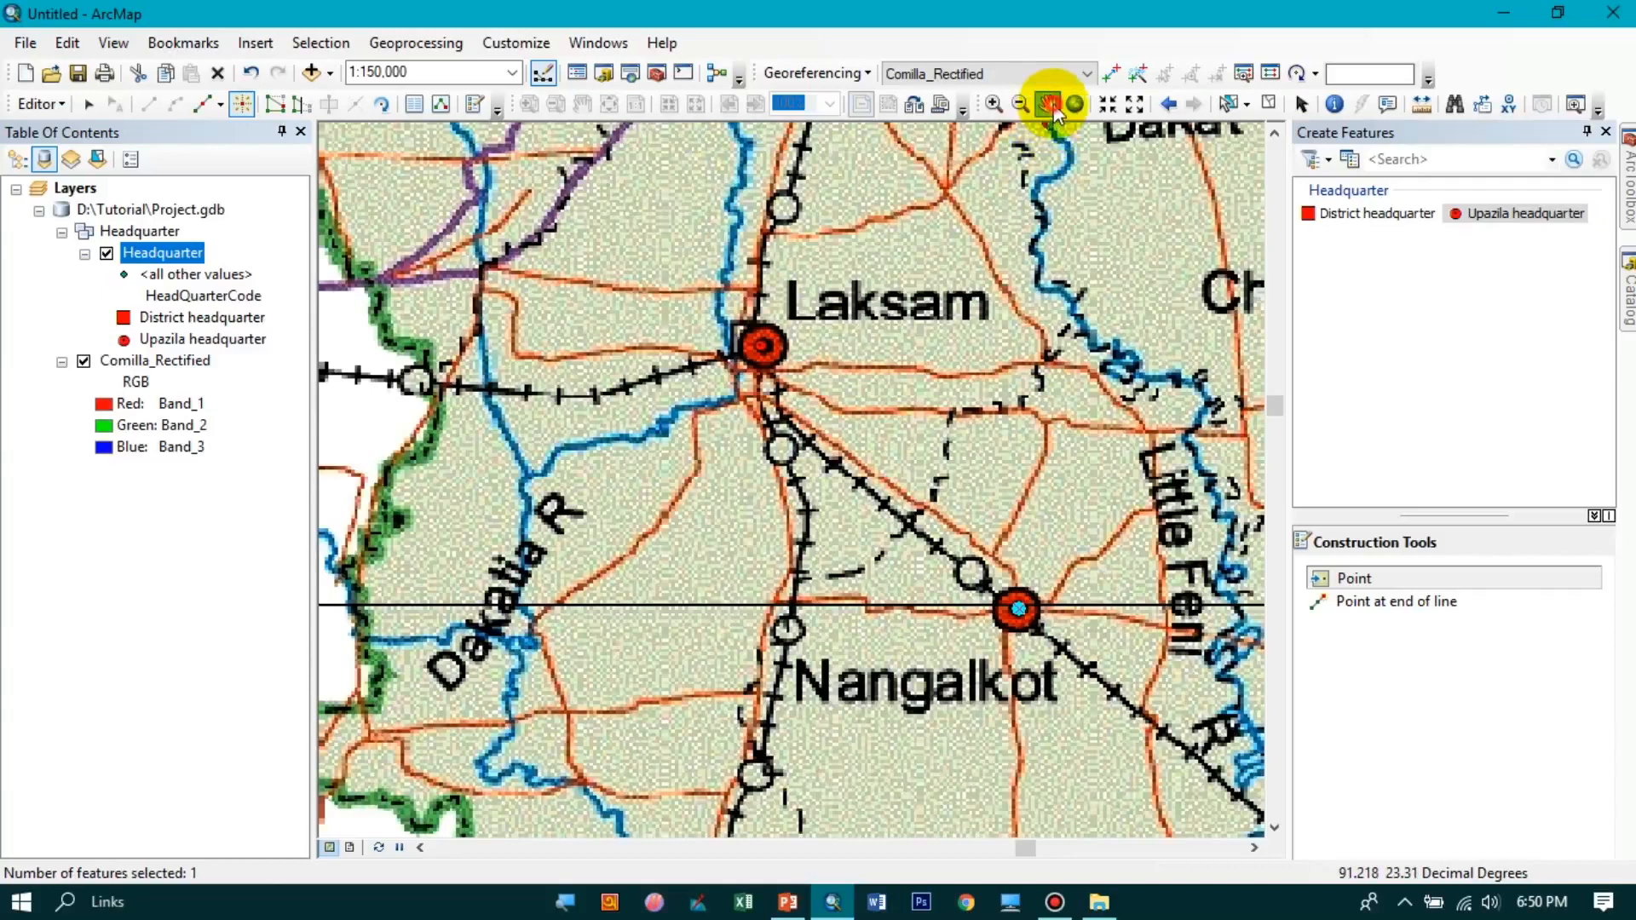
# - Digitize an Upazila headquarter point on the circle symbol below the Chauddagram label
pyautogui.click(1047, 104)
pyautogui.moveTo(1135, 435); pyautogui.dragTo(540, 342)
pyautogui.moveTo(957, 417); pyautogui.dragTo(857, 524)
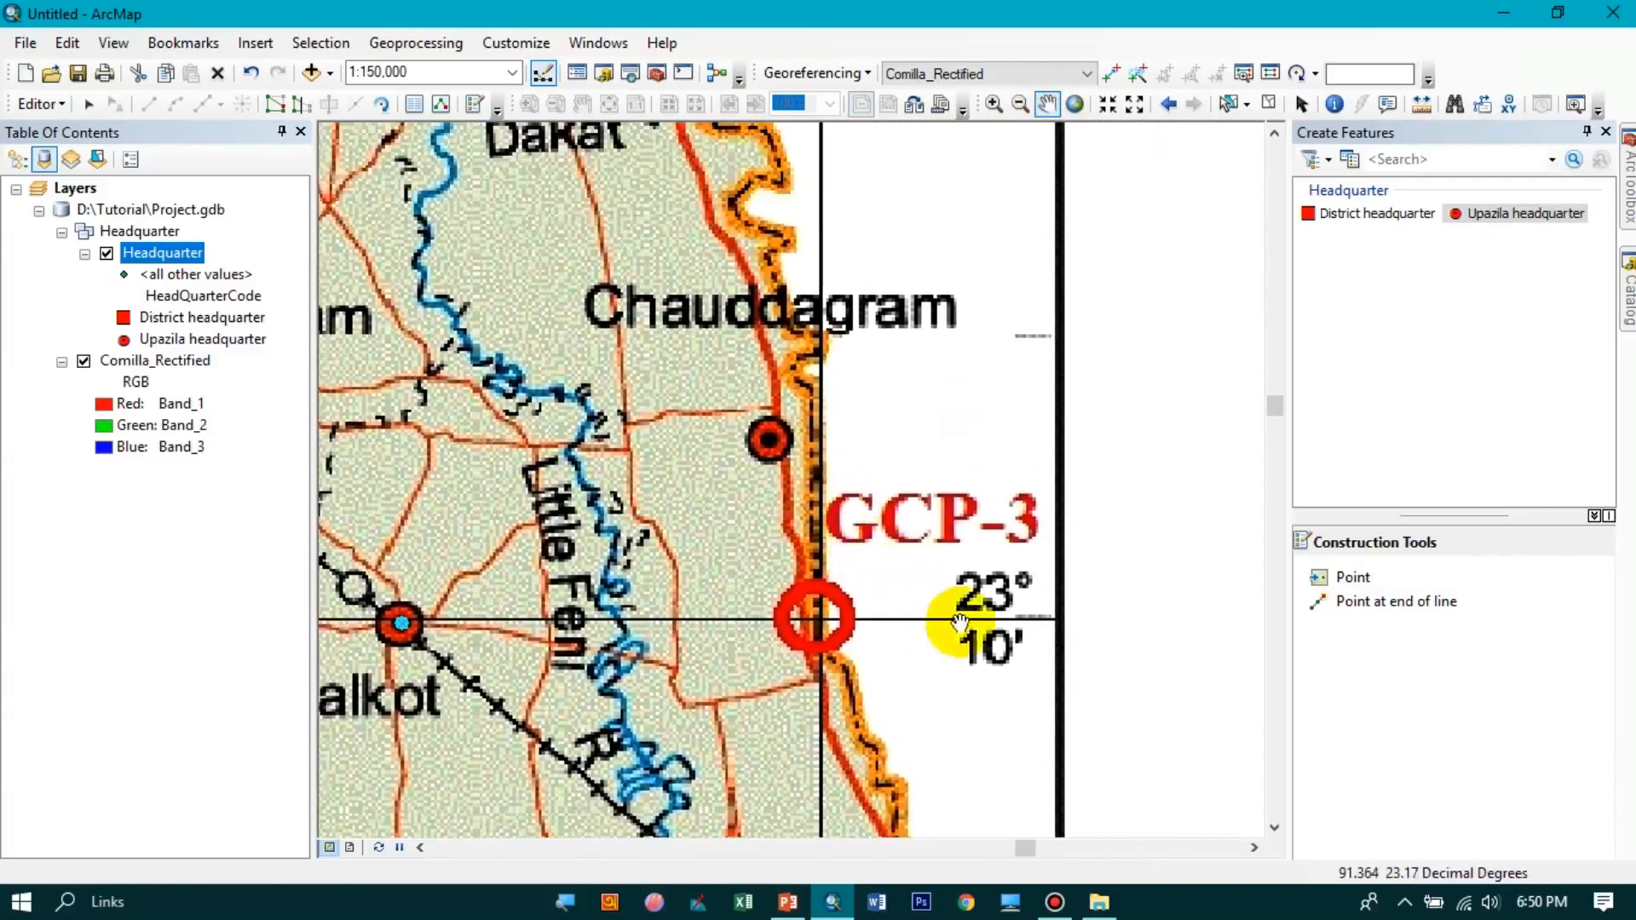
pyautogui.click(1405, 576)
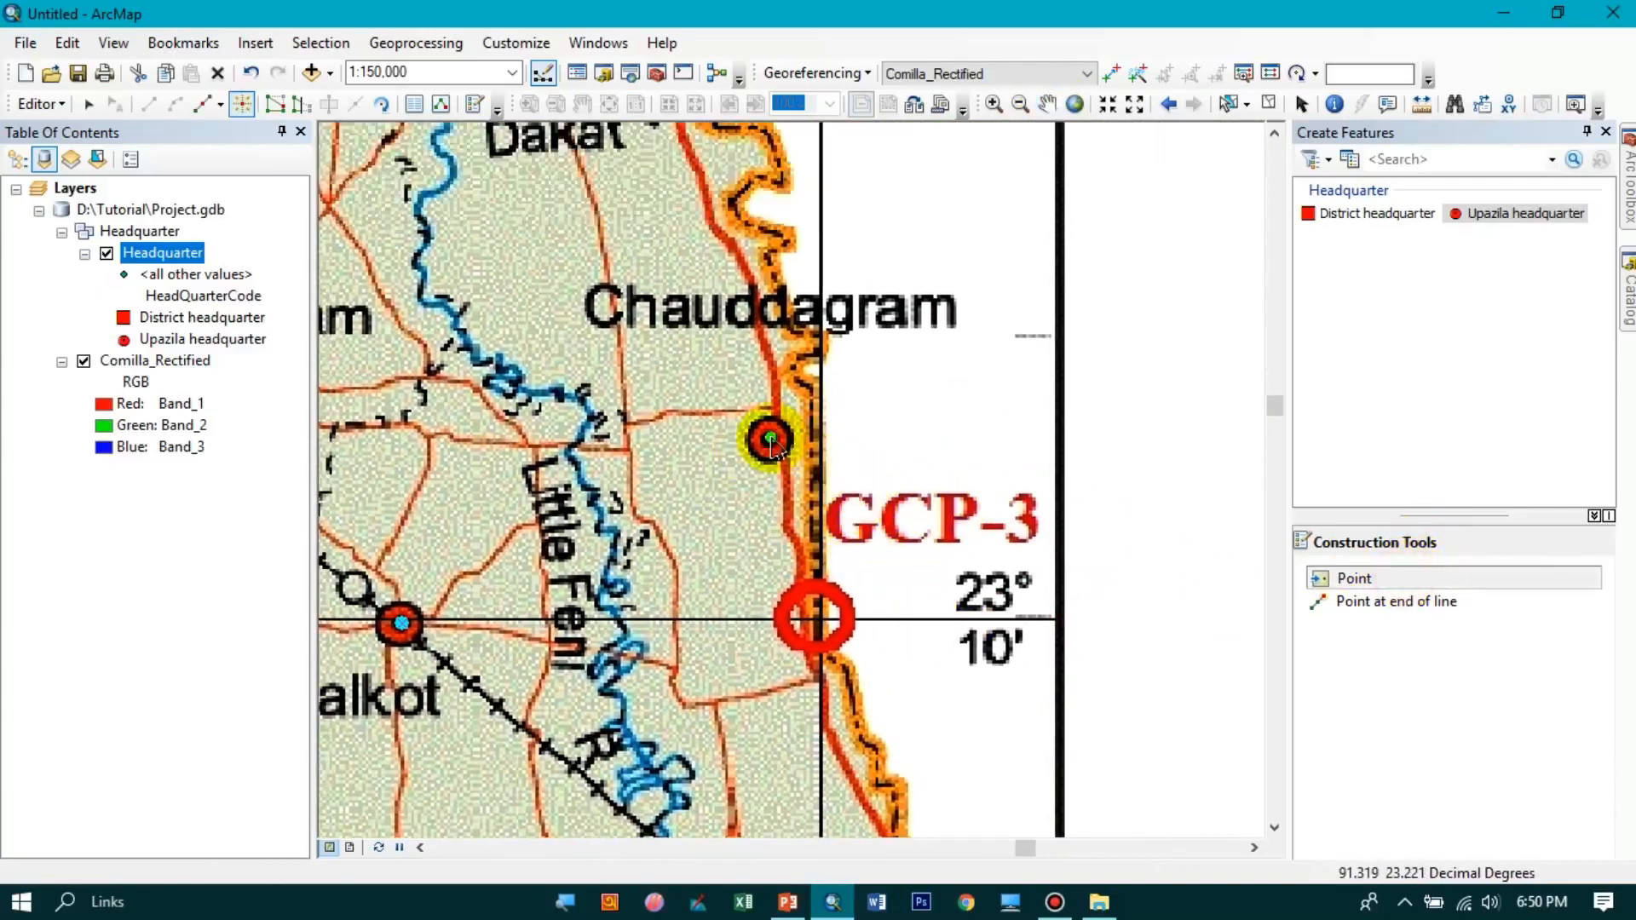
# - Check the southern map for missed headquarters and review the HeadQuarterCode values in the Headquarter attribute table
pyautogui.click(1048, 104)
pyautogui.moveTo(1041, 449); pyautogui.dragTo(1144, 370)
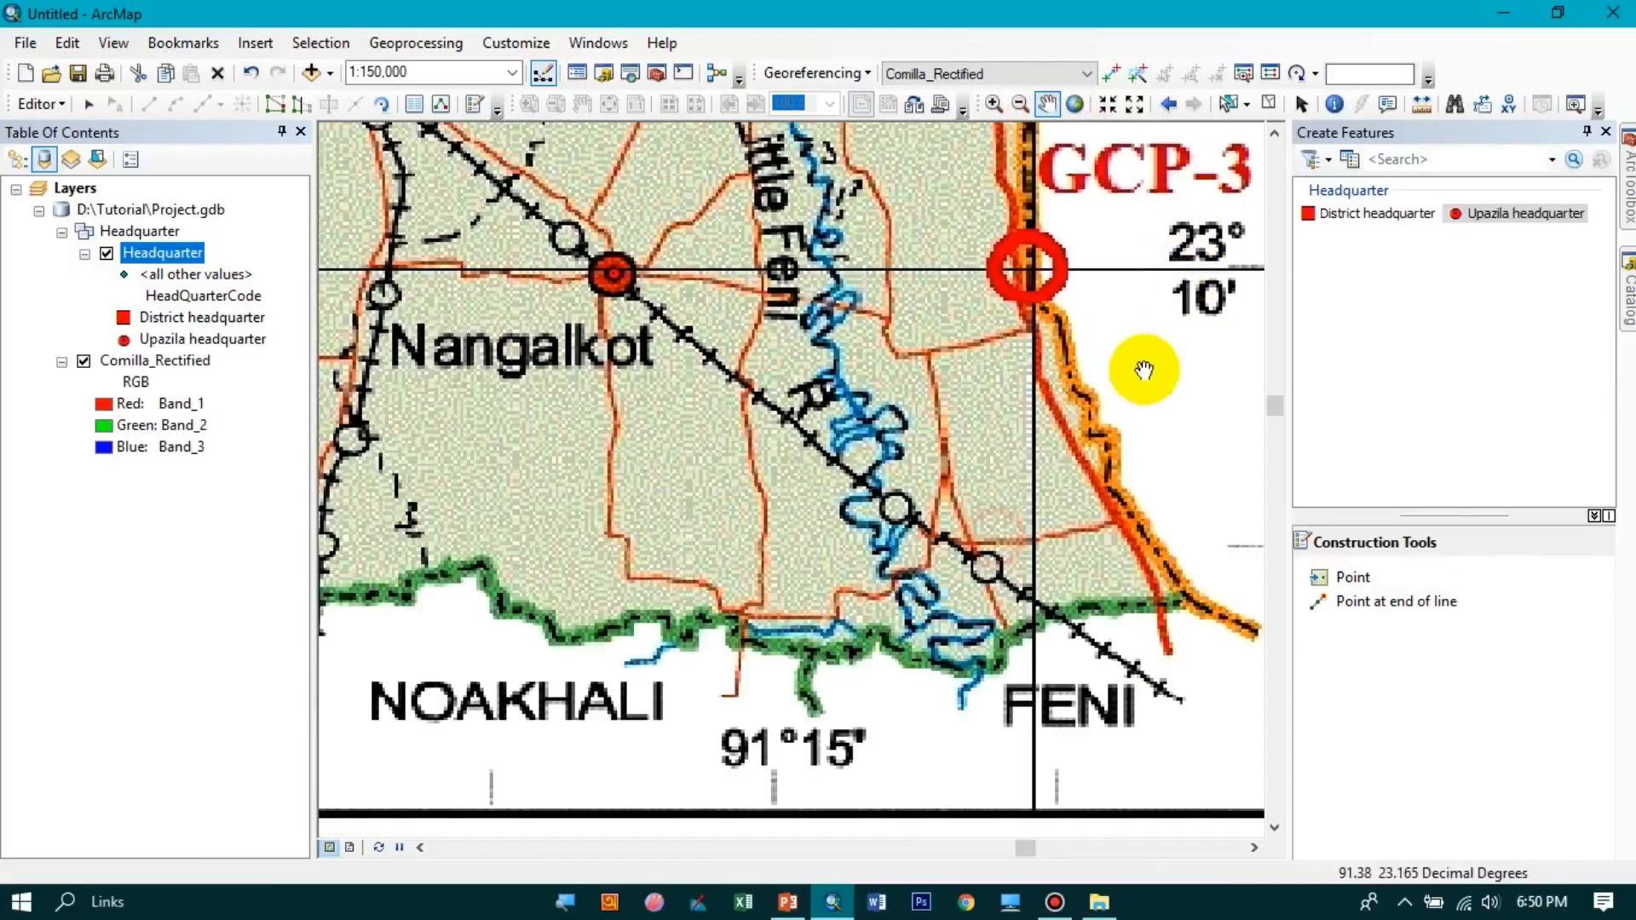
pyautogui.moveTo(1051, 480); pyautogui.dragTo(1117, 342)
pyautogui.moveTo(927, 302); pyautogui.dragTo(1010, 565)
pyautogui.moveTo(680, 340); pyautogui.dragTo(967, 462)
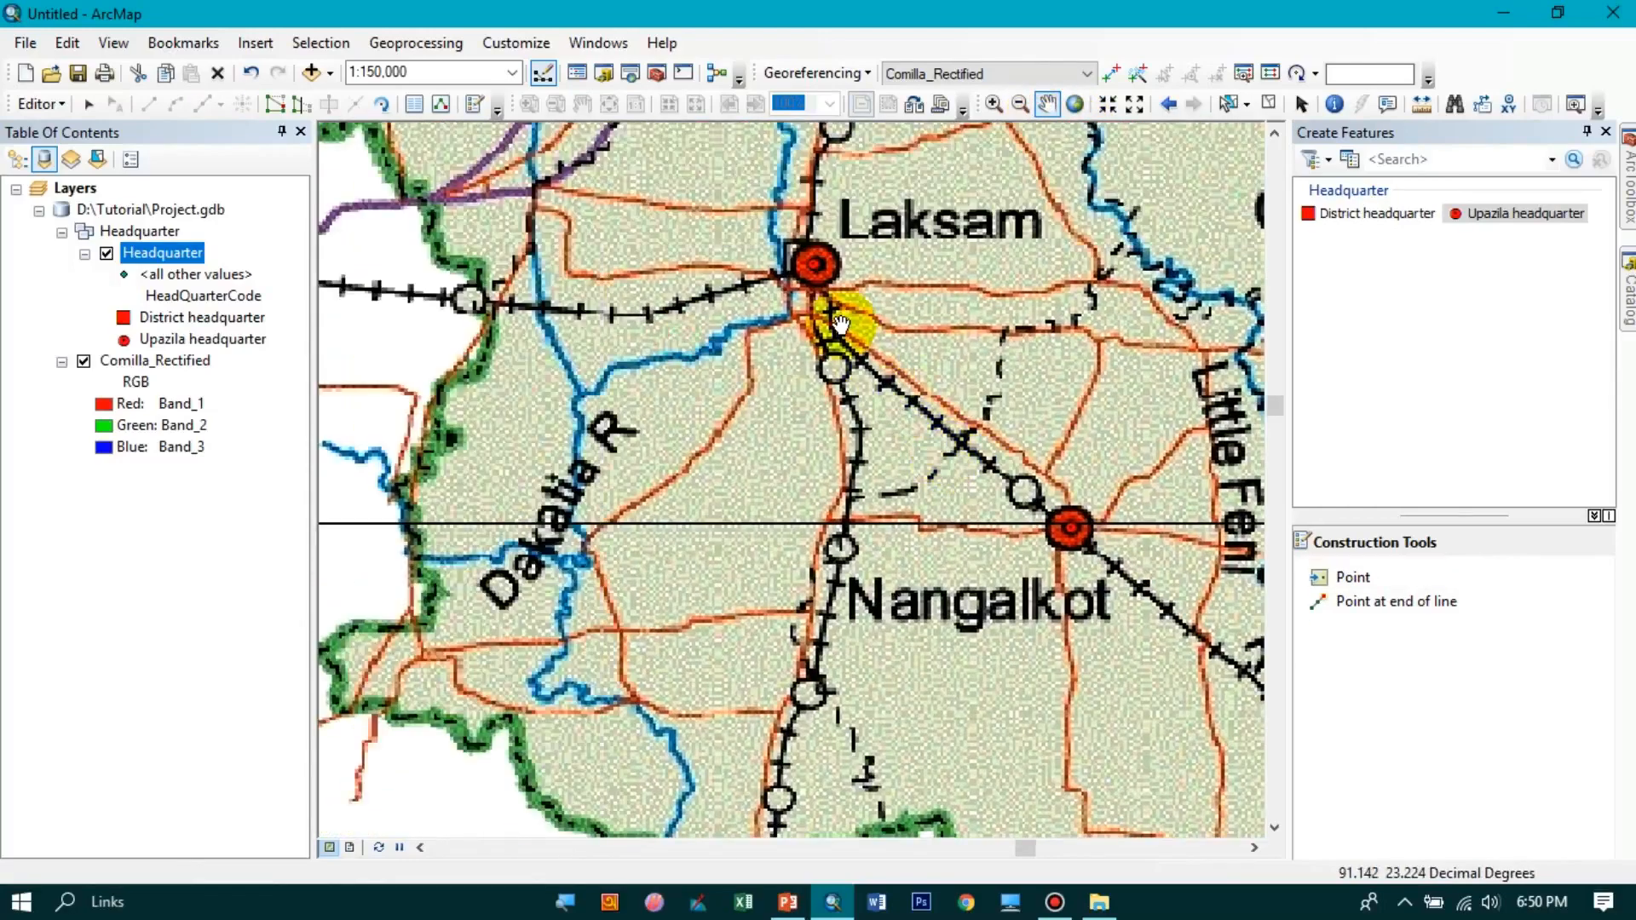
pyautogui.moveTo(839, 323); pyautogui.dragTo(878, 590)
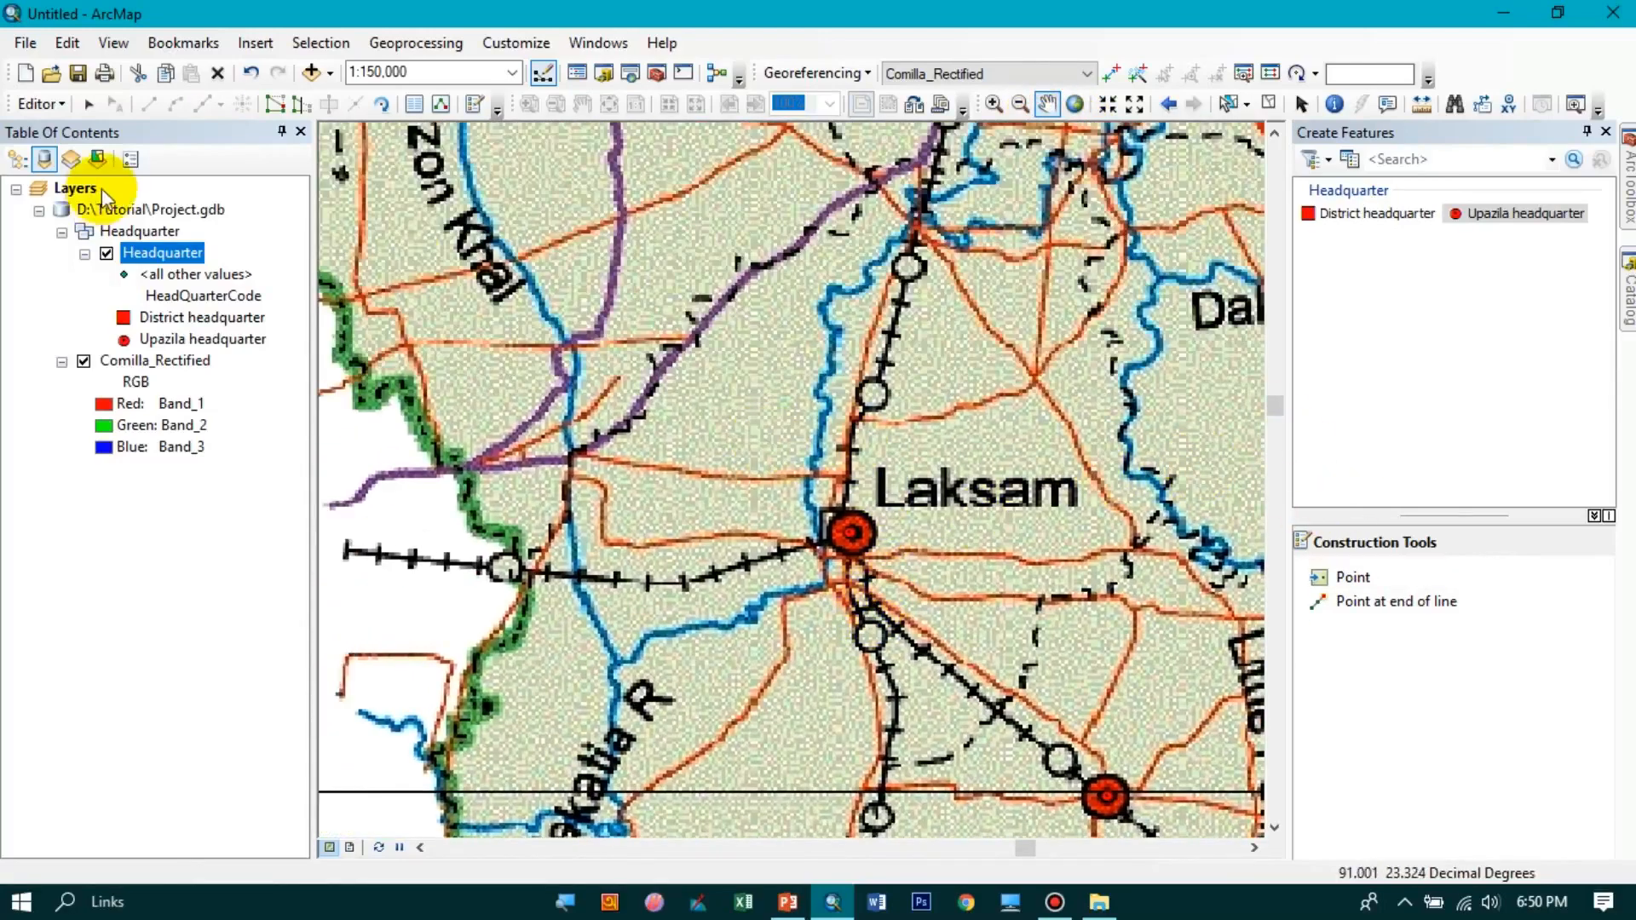
pyautogui.rightClick(158, 266)
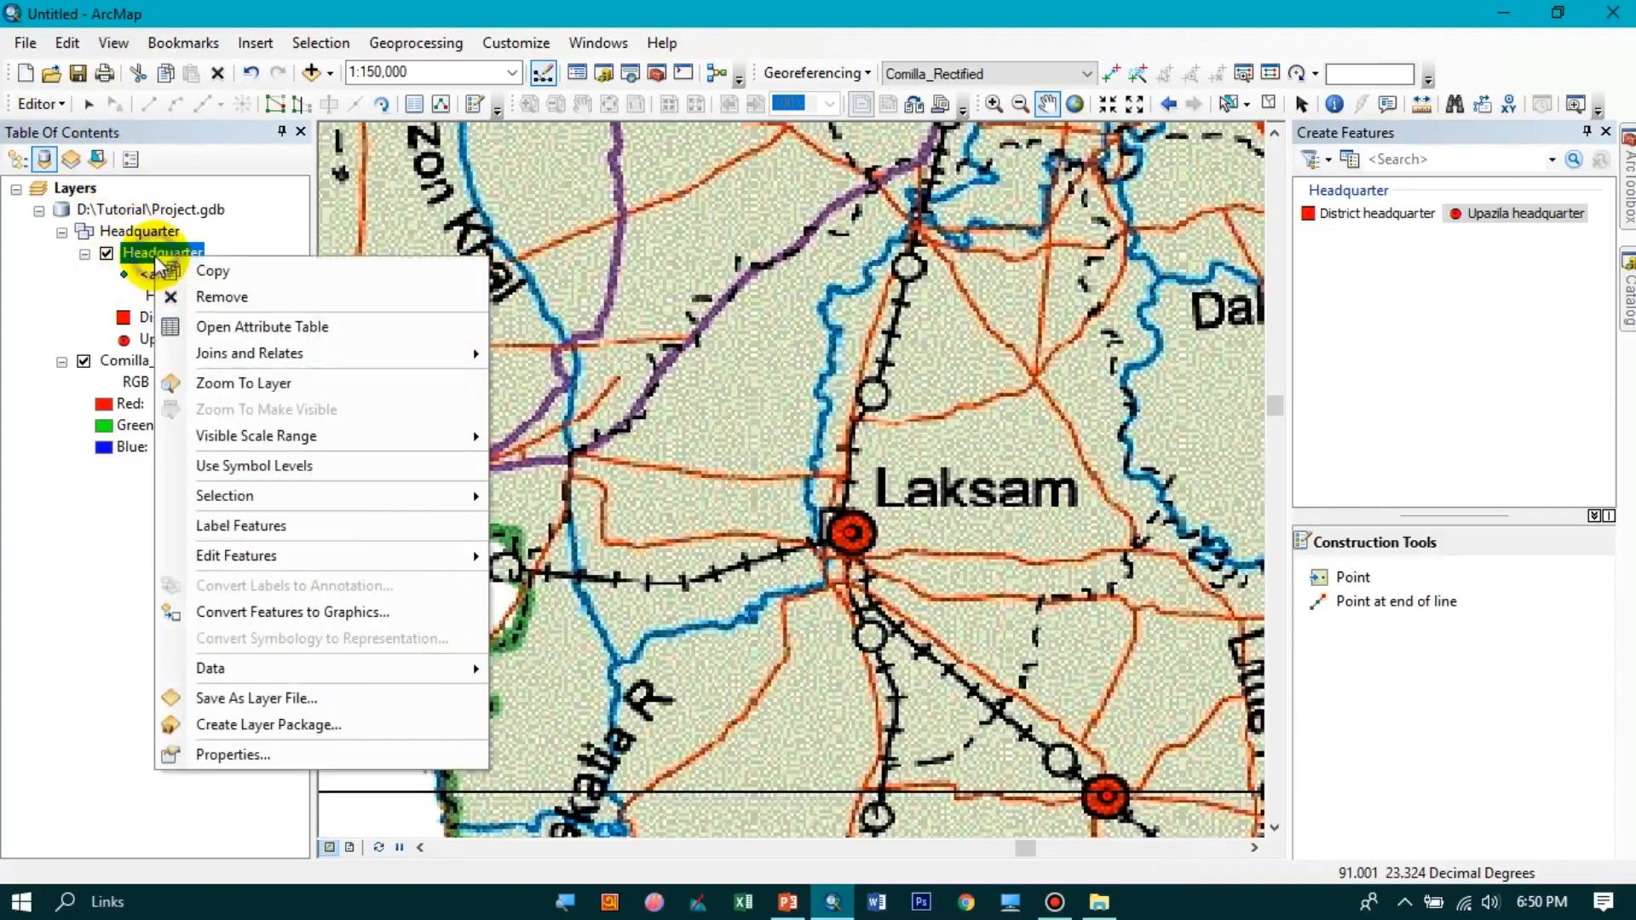
pyautogui.click(266, 321)
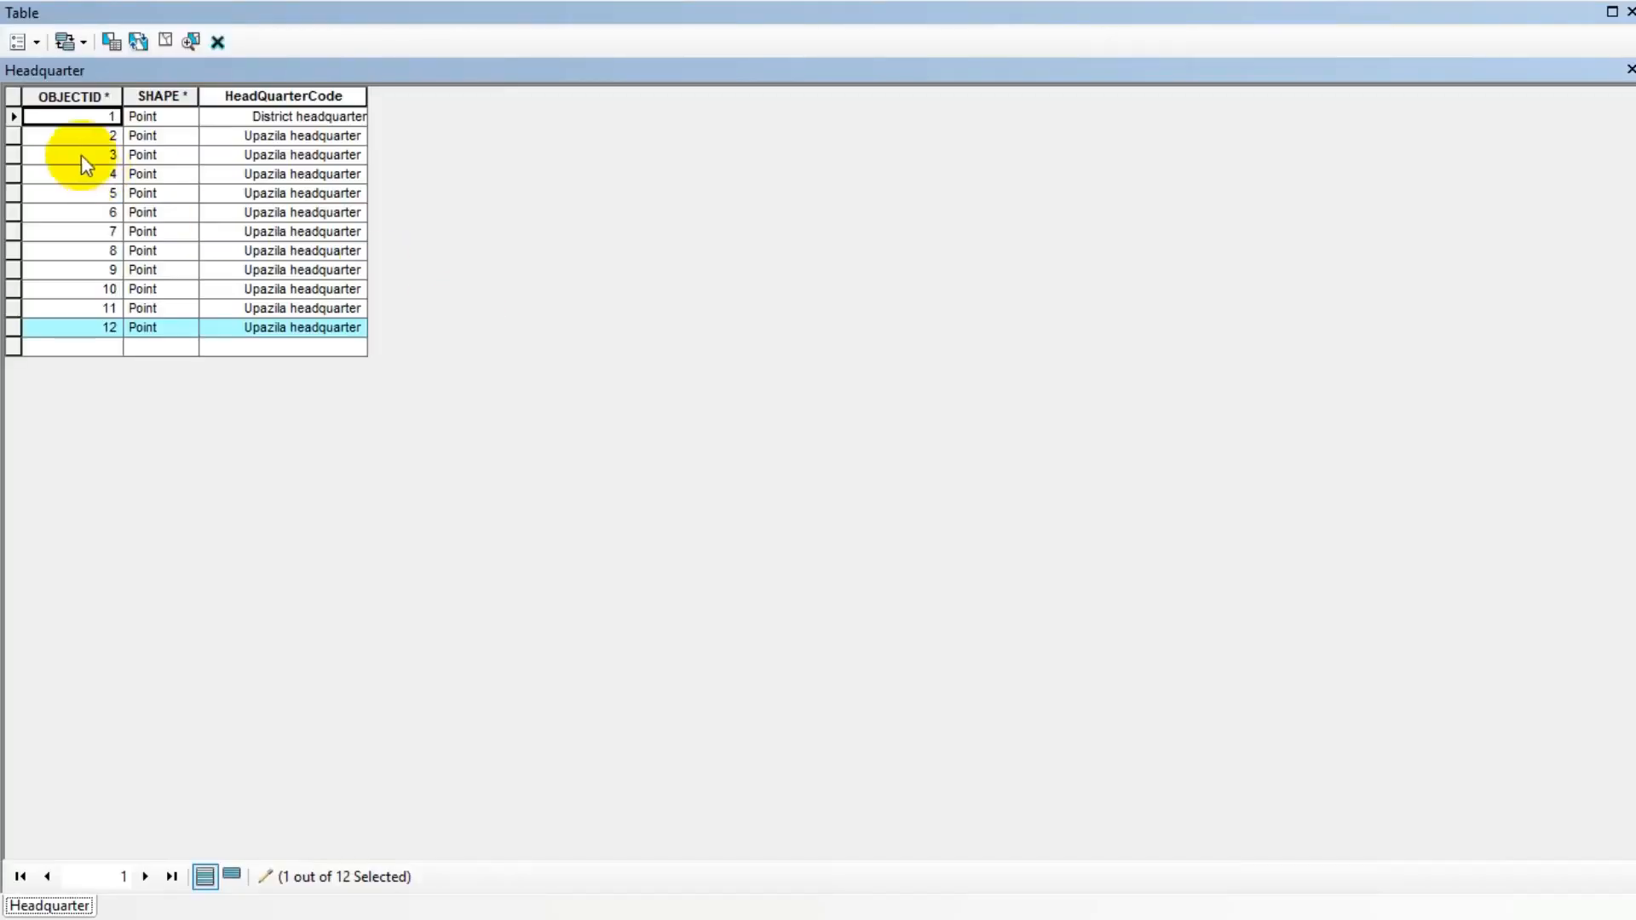
pyautogui.click(289, 116)
pyautogui.click(311, 131)
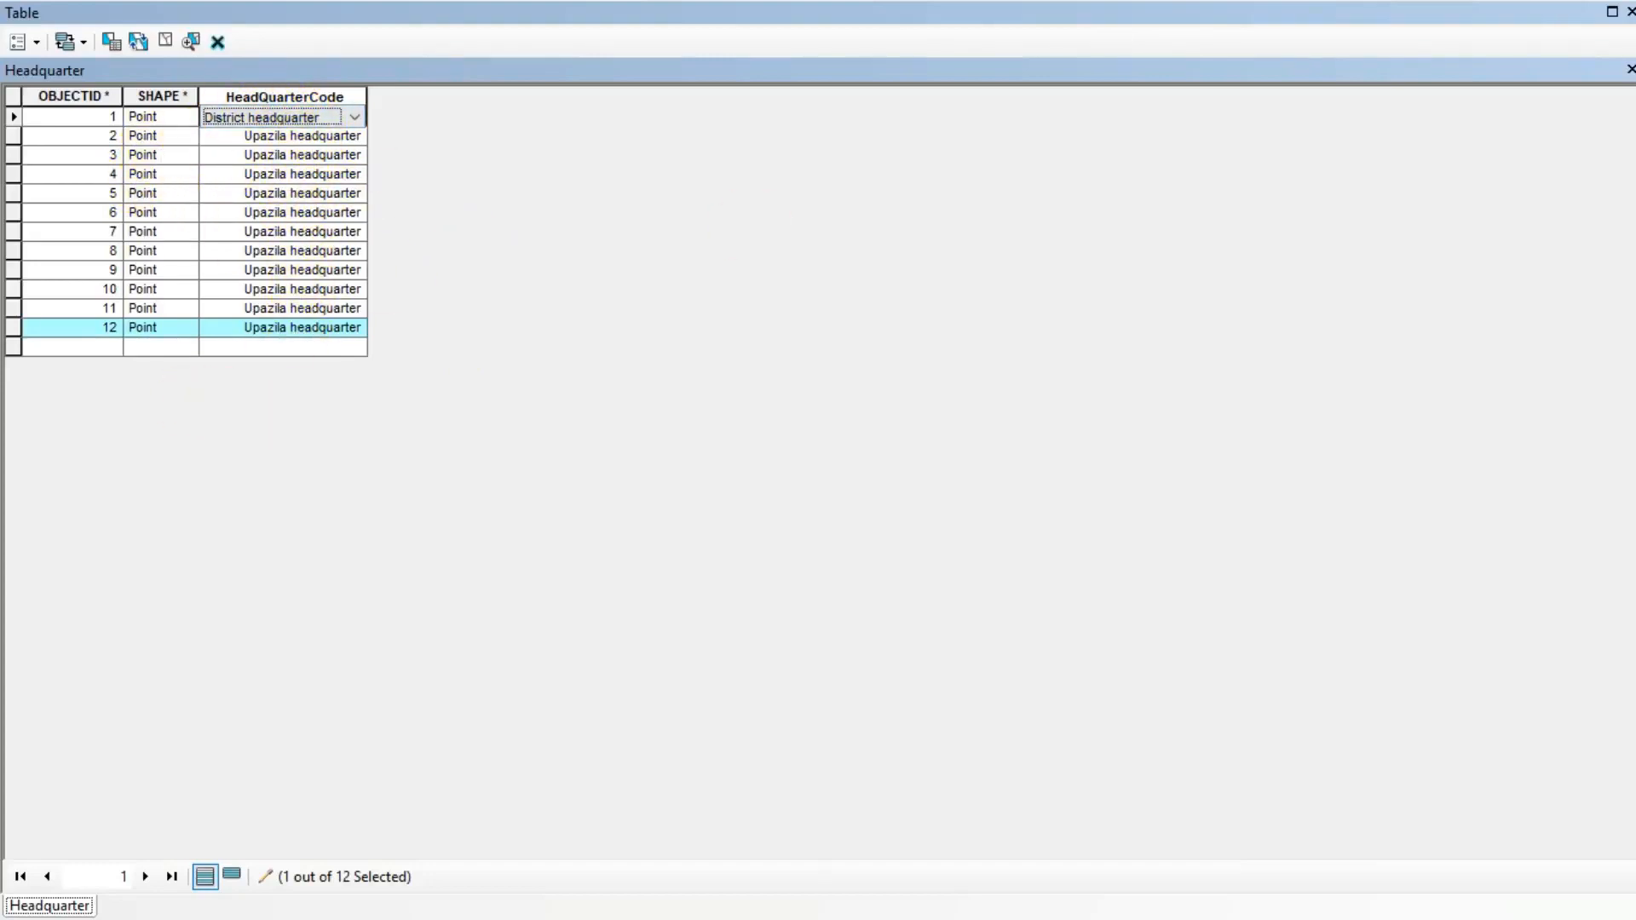
pyautogui.click(1630, 12)
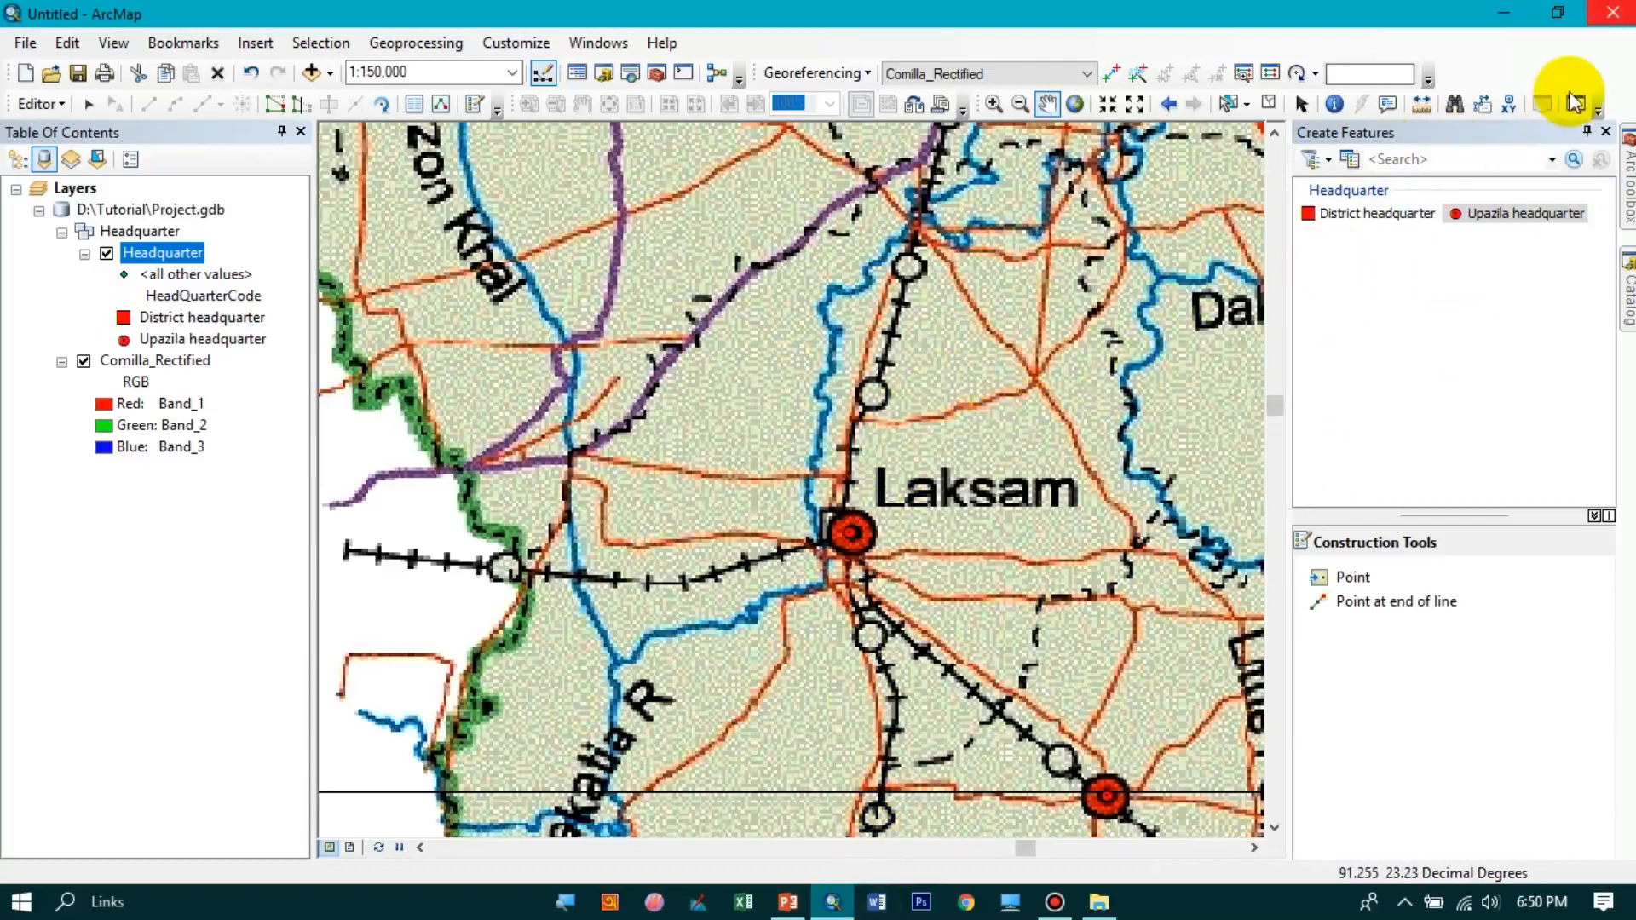
# - Close the feature creation window and save the Headquarter edits
pyautogui.click(1606, 134)
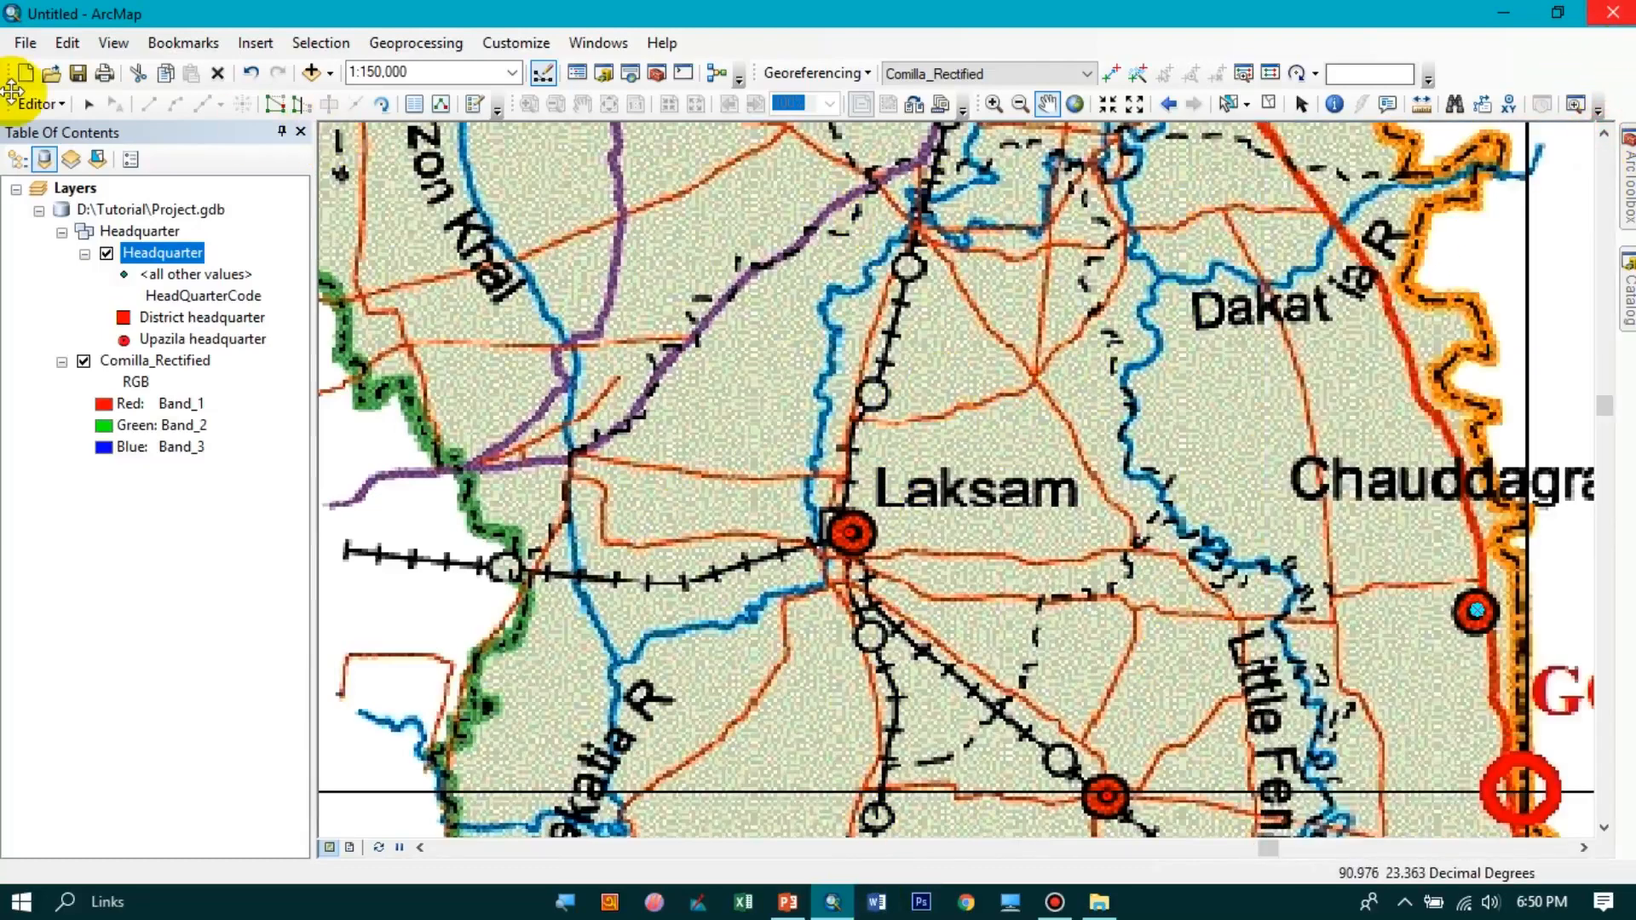
pyautogui.click(38, 103)
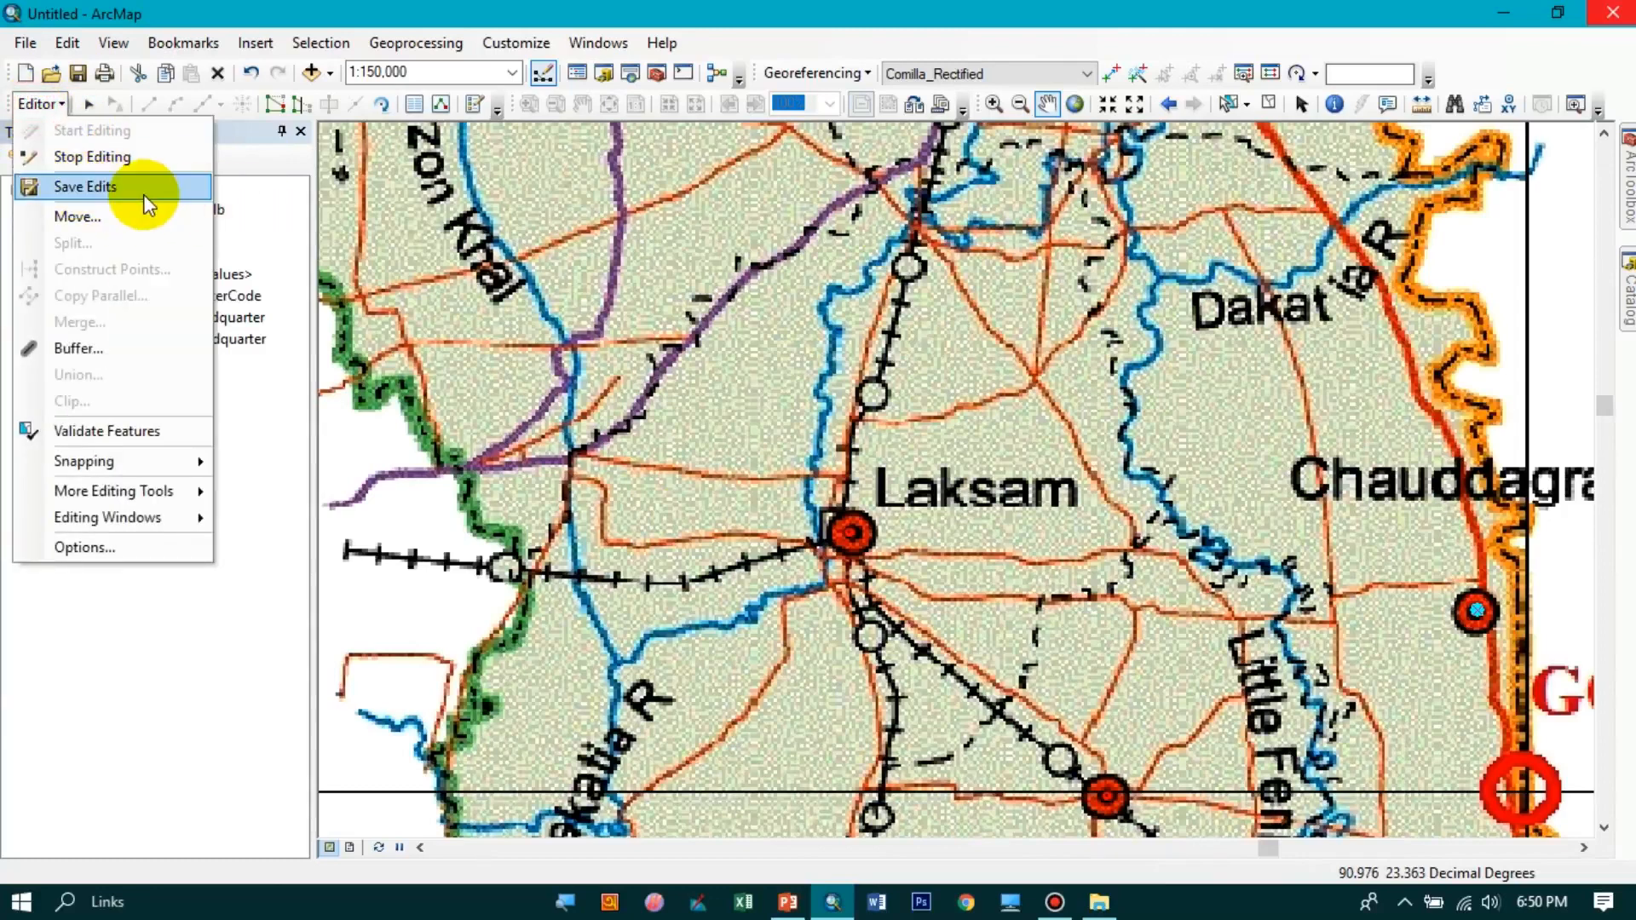
pyautogui.click(136, 187)
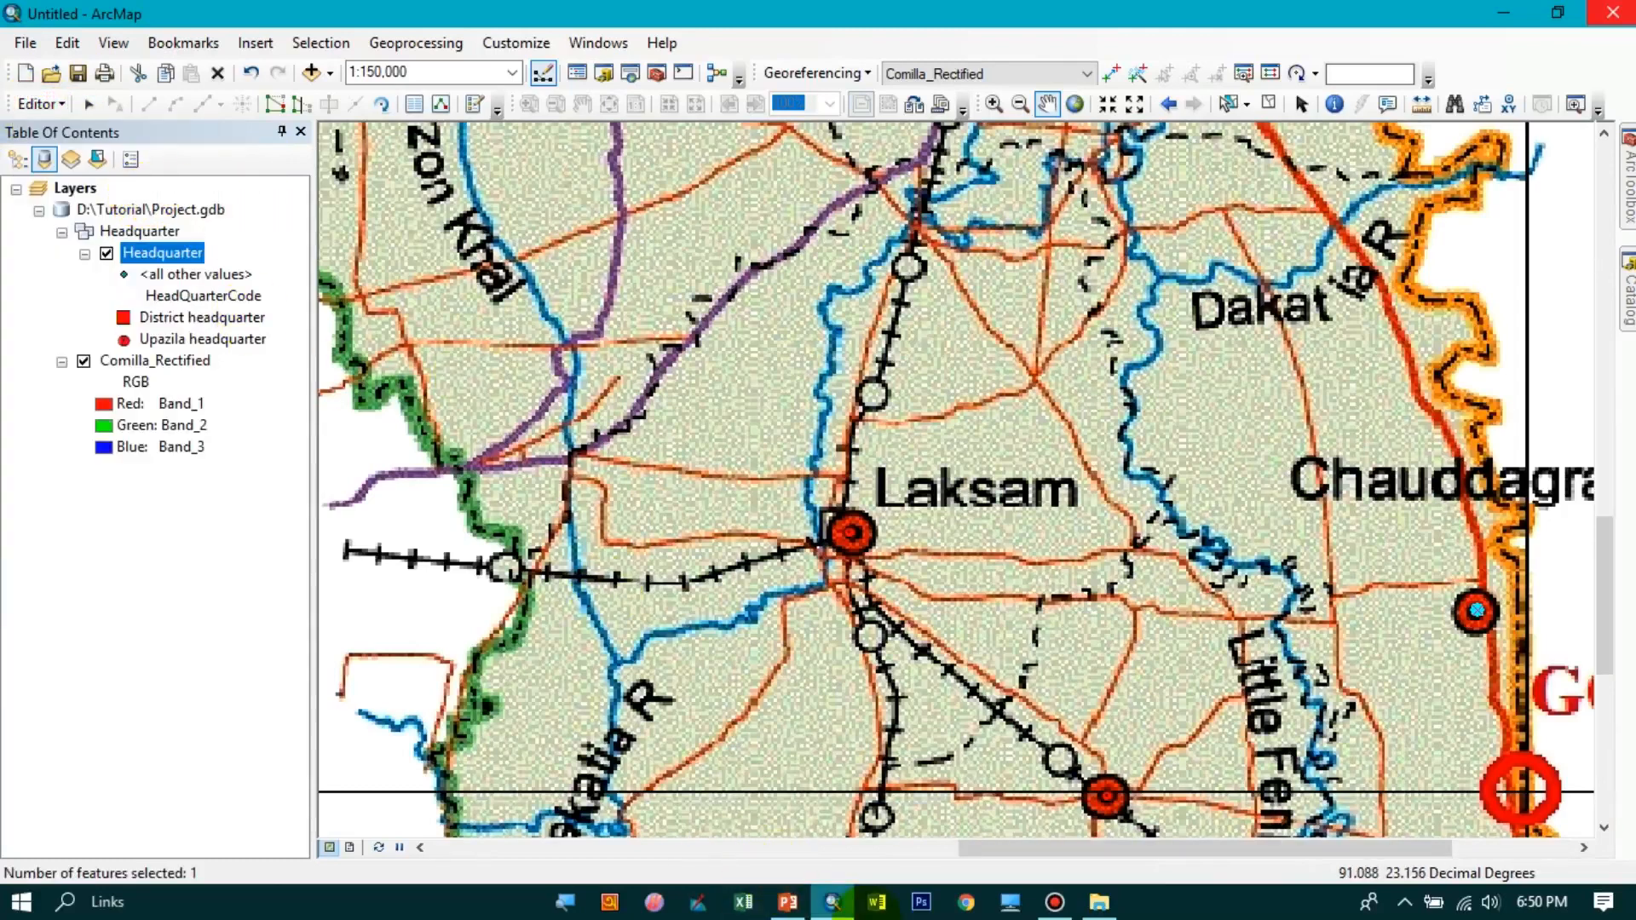
# - Zoom to the full extent of Comilla_Rectified, hide that raster and clear the feature selection
pyautogui.rightClick(134, 361)
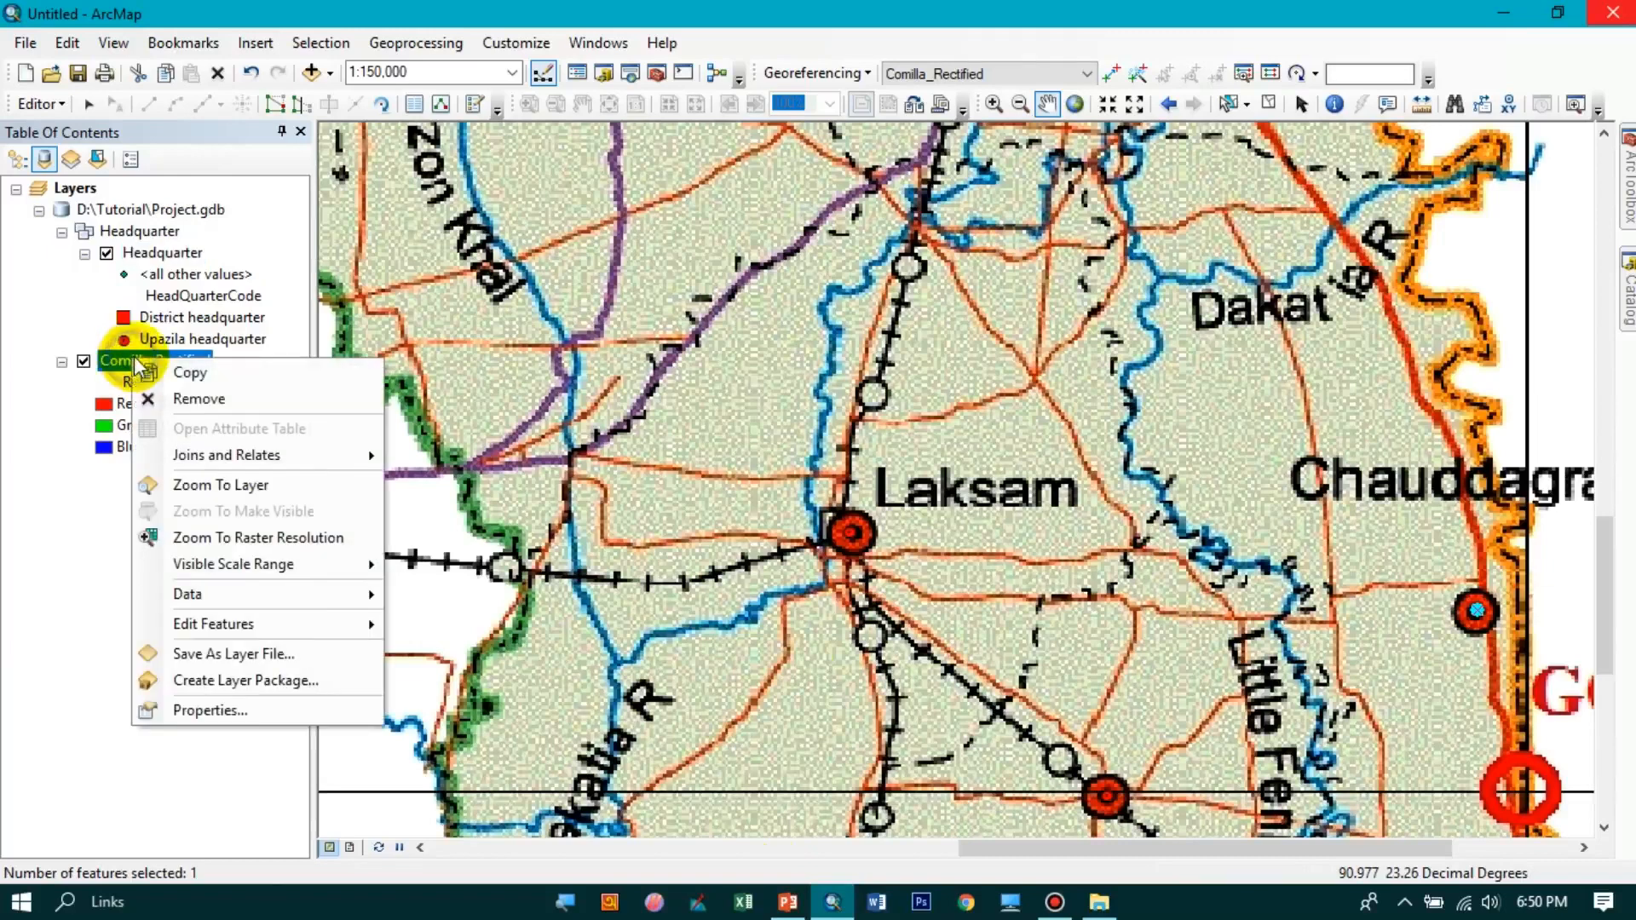
pyautogui.click(224, 499)
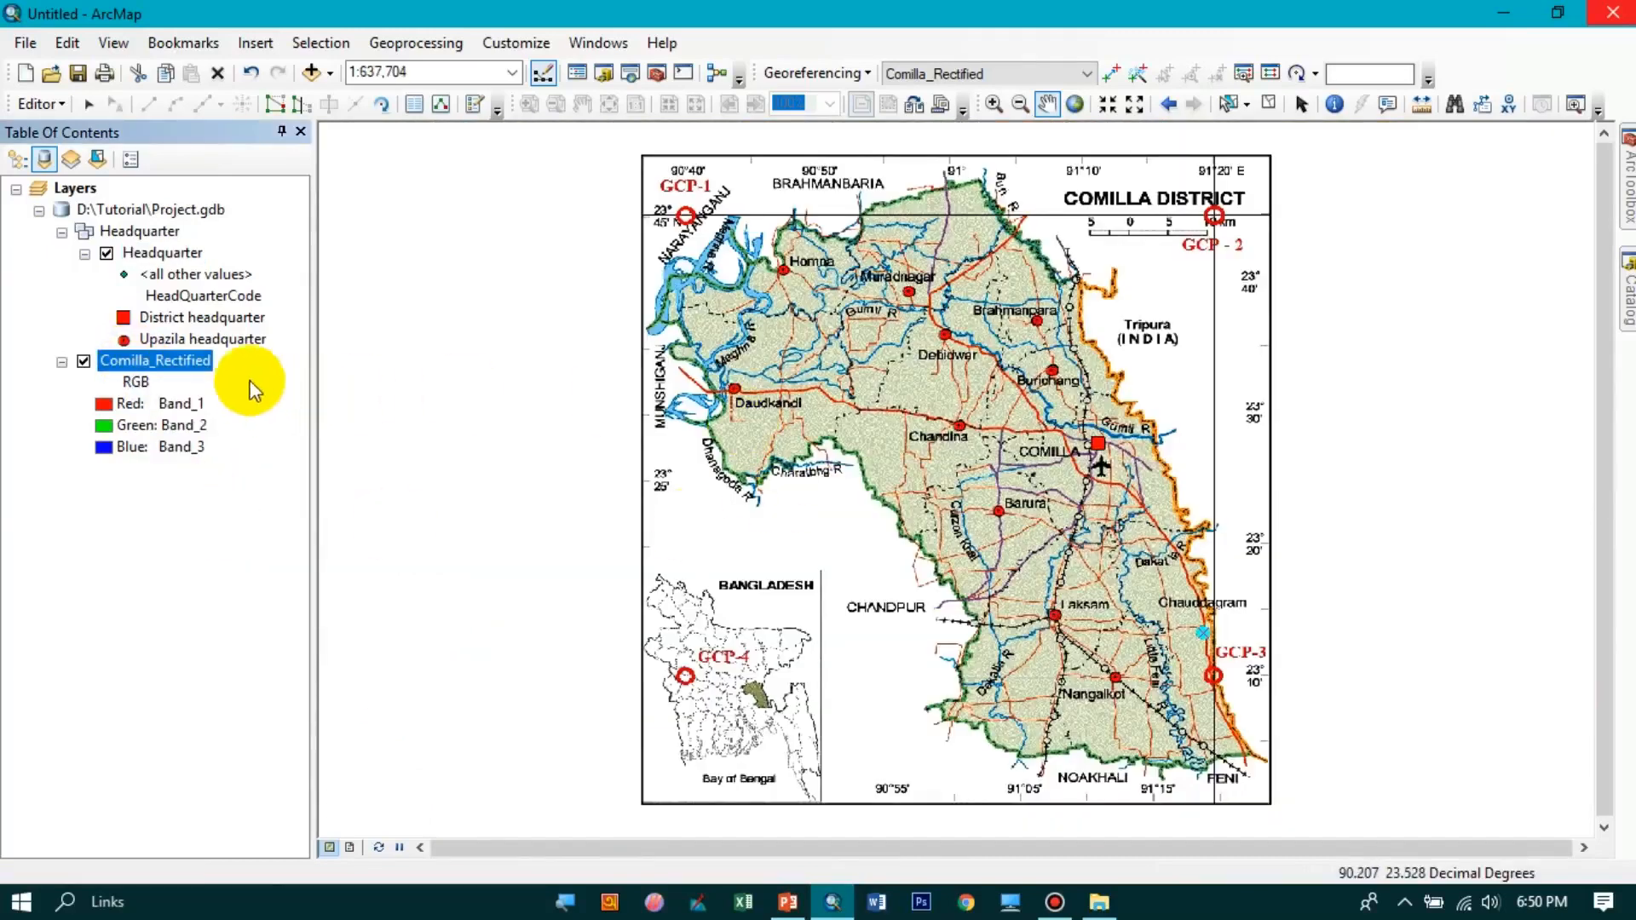
pyautogui.click(83, 362)
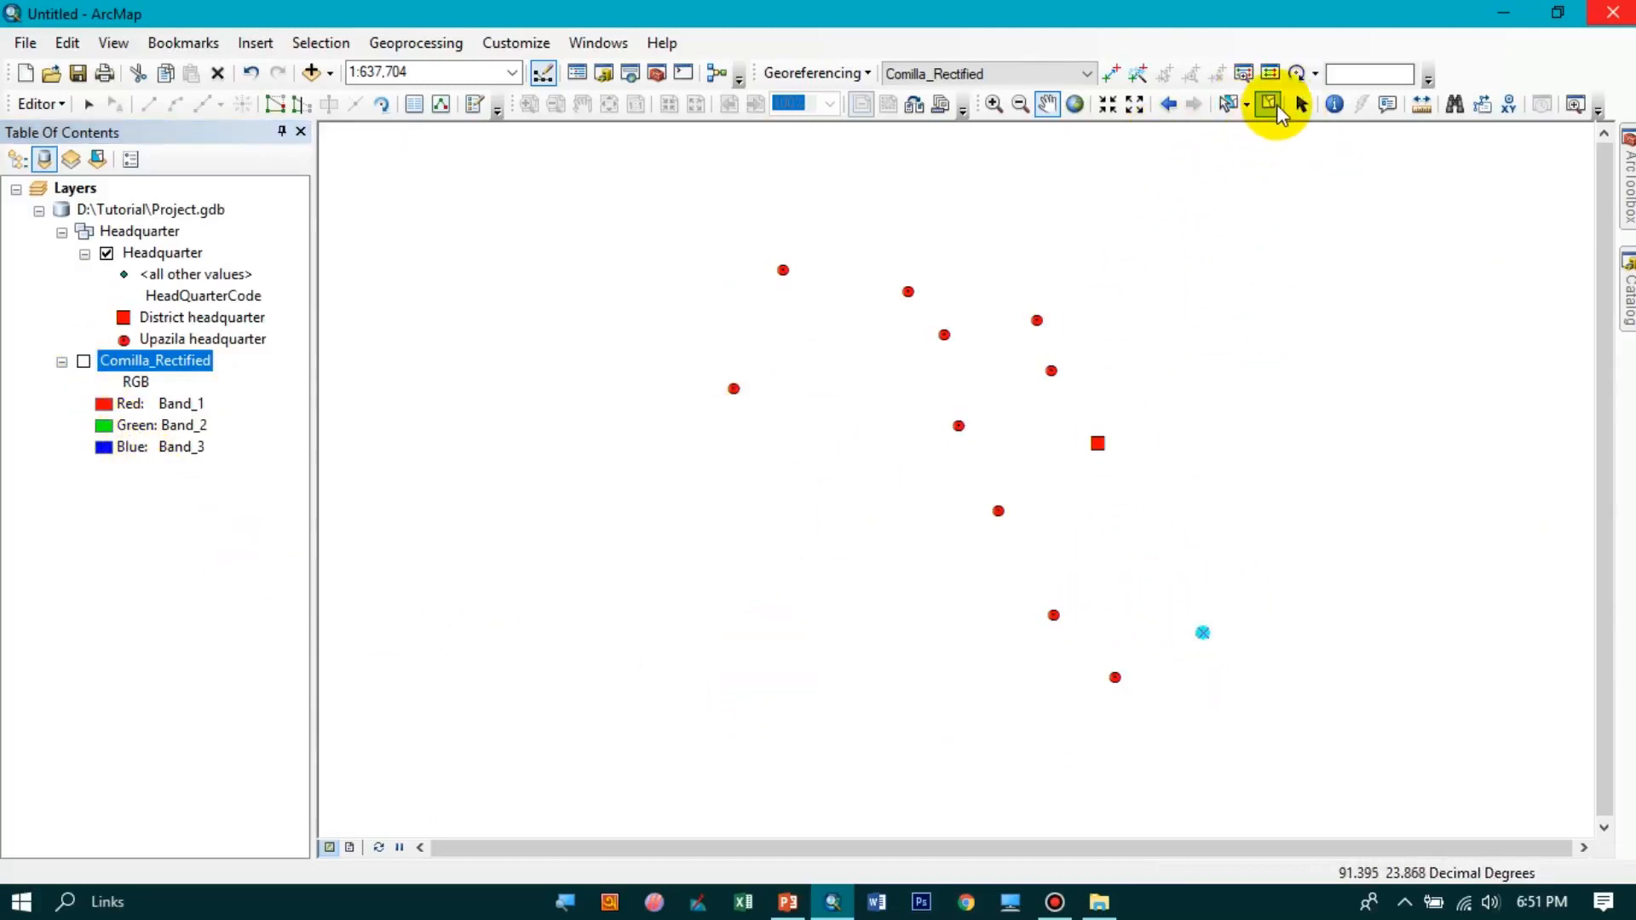
pyautogui.click(1277, 108)
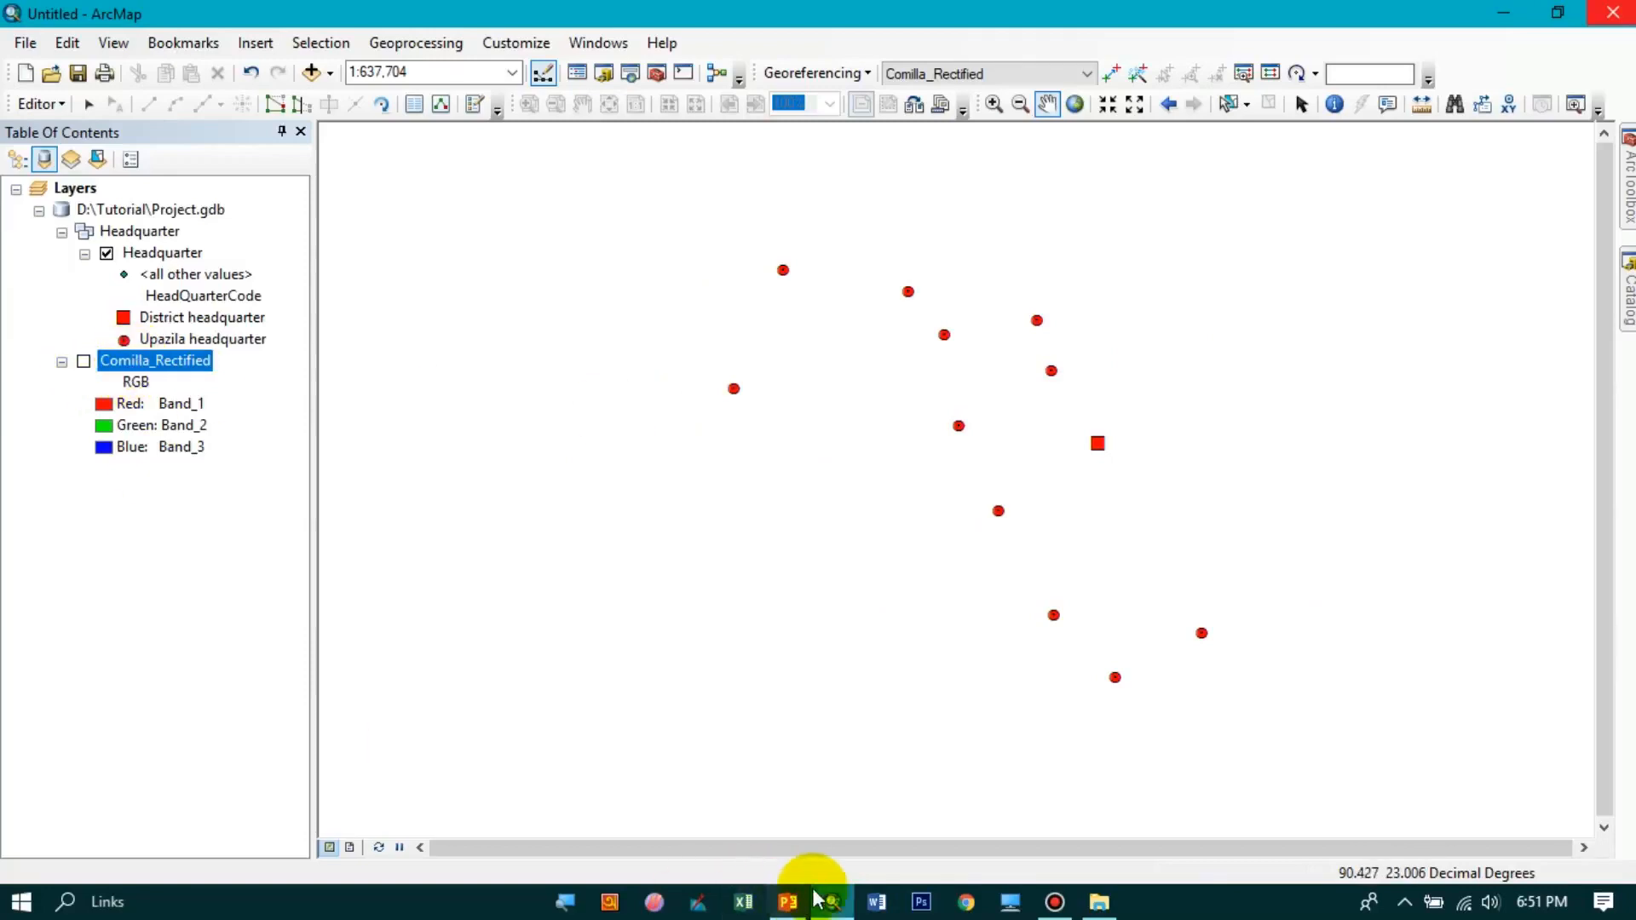
# - Switch to PowerPoint to view the Tutorial-2 topic slide, then return to ArcMap
pyautogui.click(788, 903)
pyautogui.scroll(-1, 692, 692)
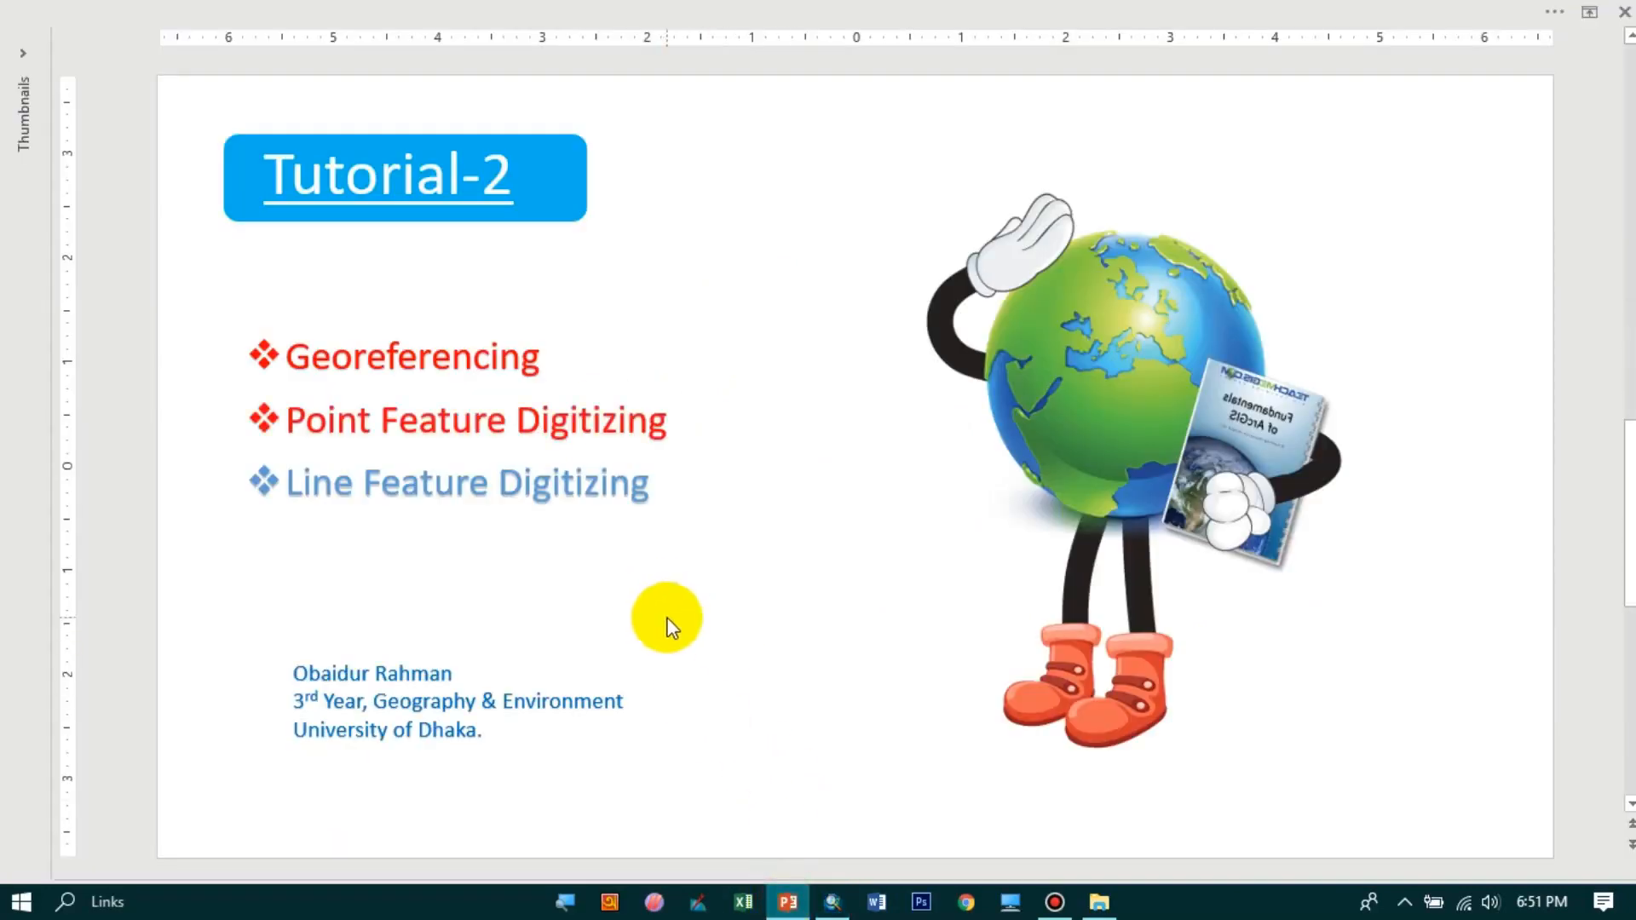
pyautogui.click(835, 904)
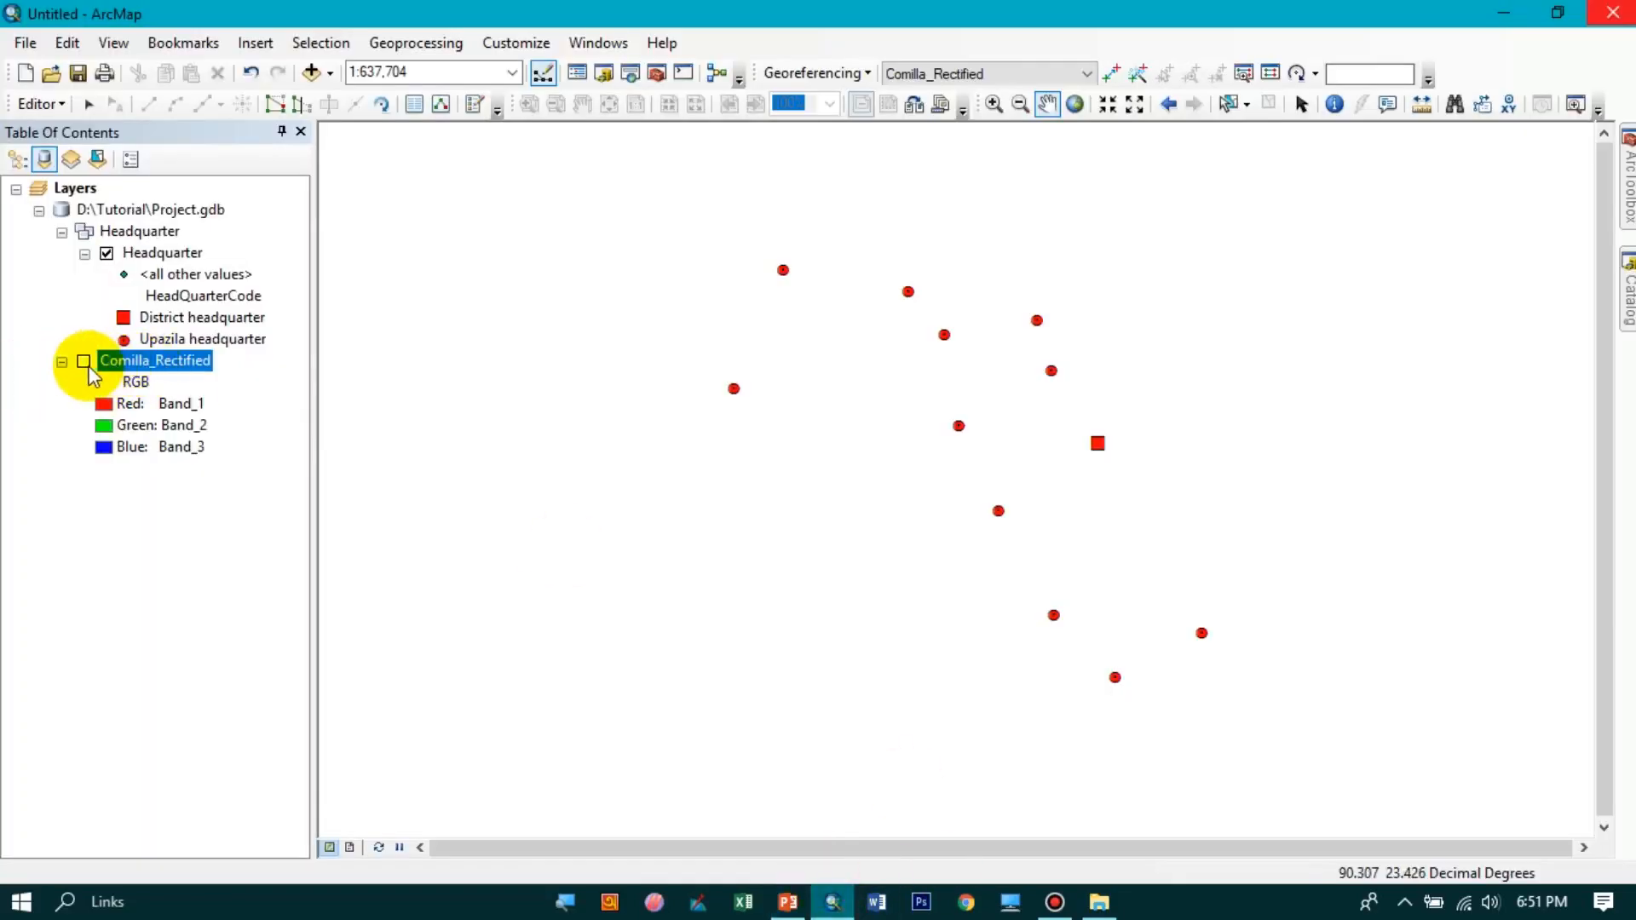
# - Hide the Headquarter layer and display the Comilla_Rectified raster again
pyautogui.click(105, 254)
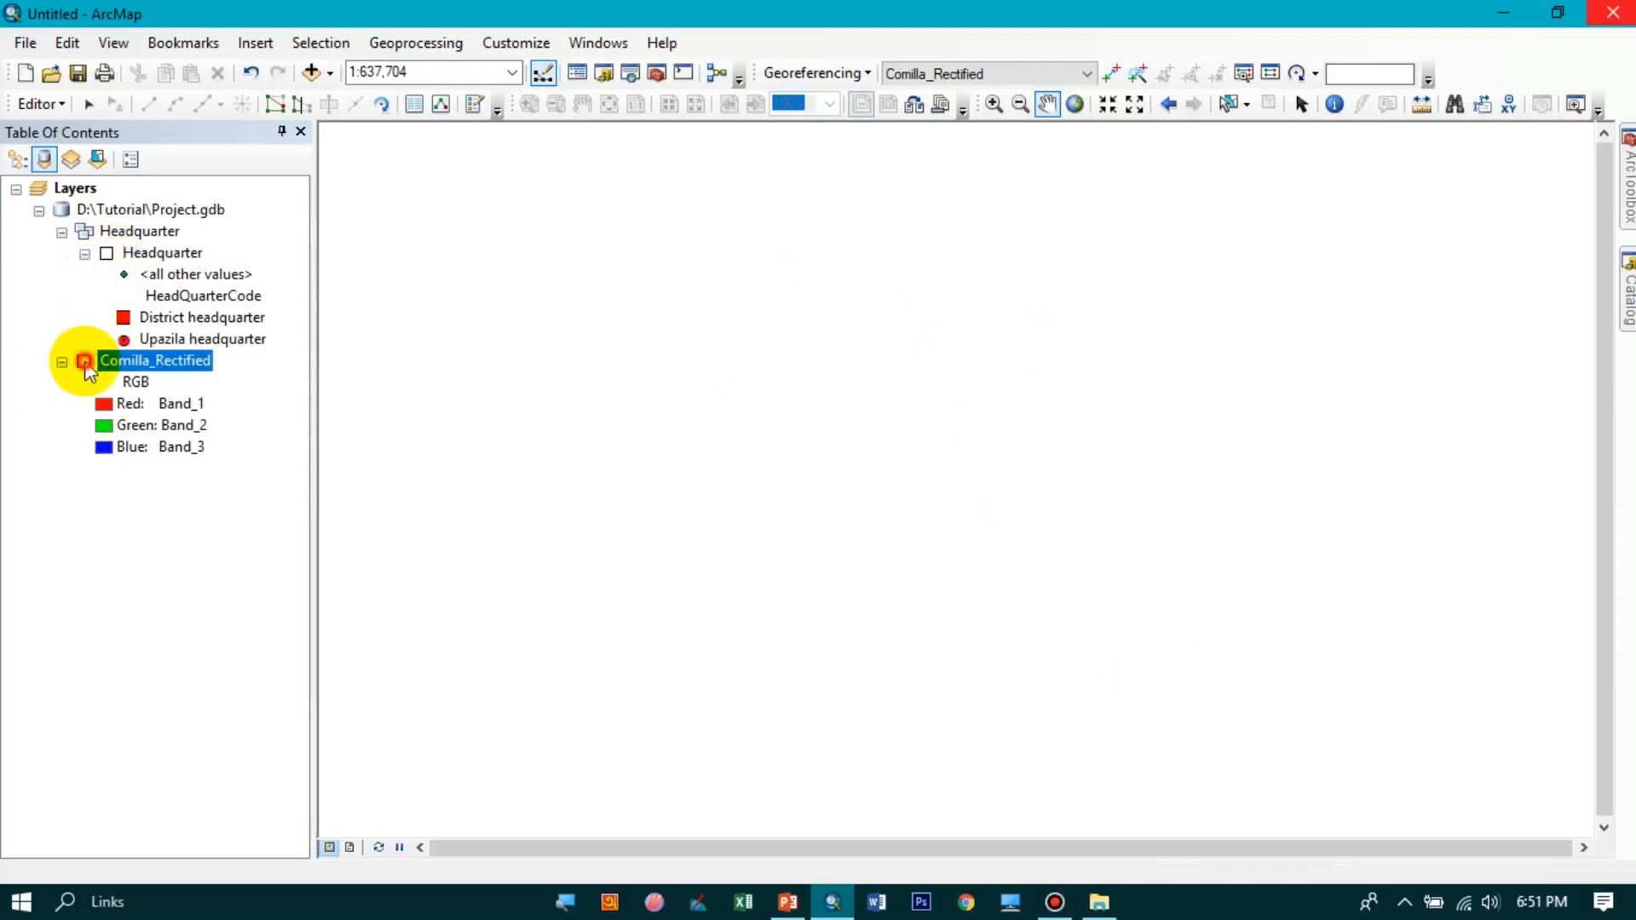
pyautogui.click(83, 362)
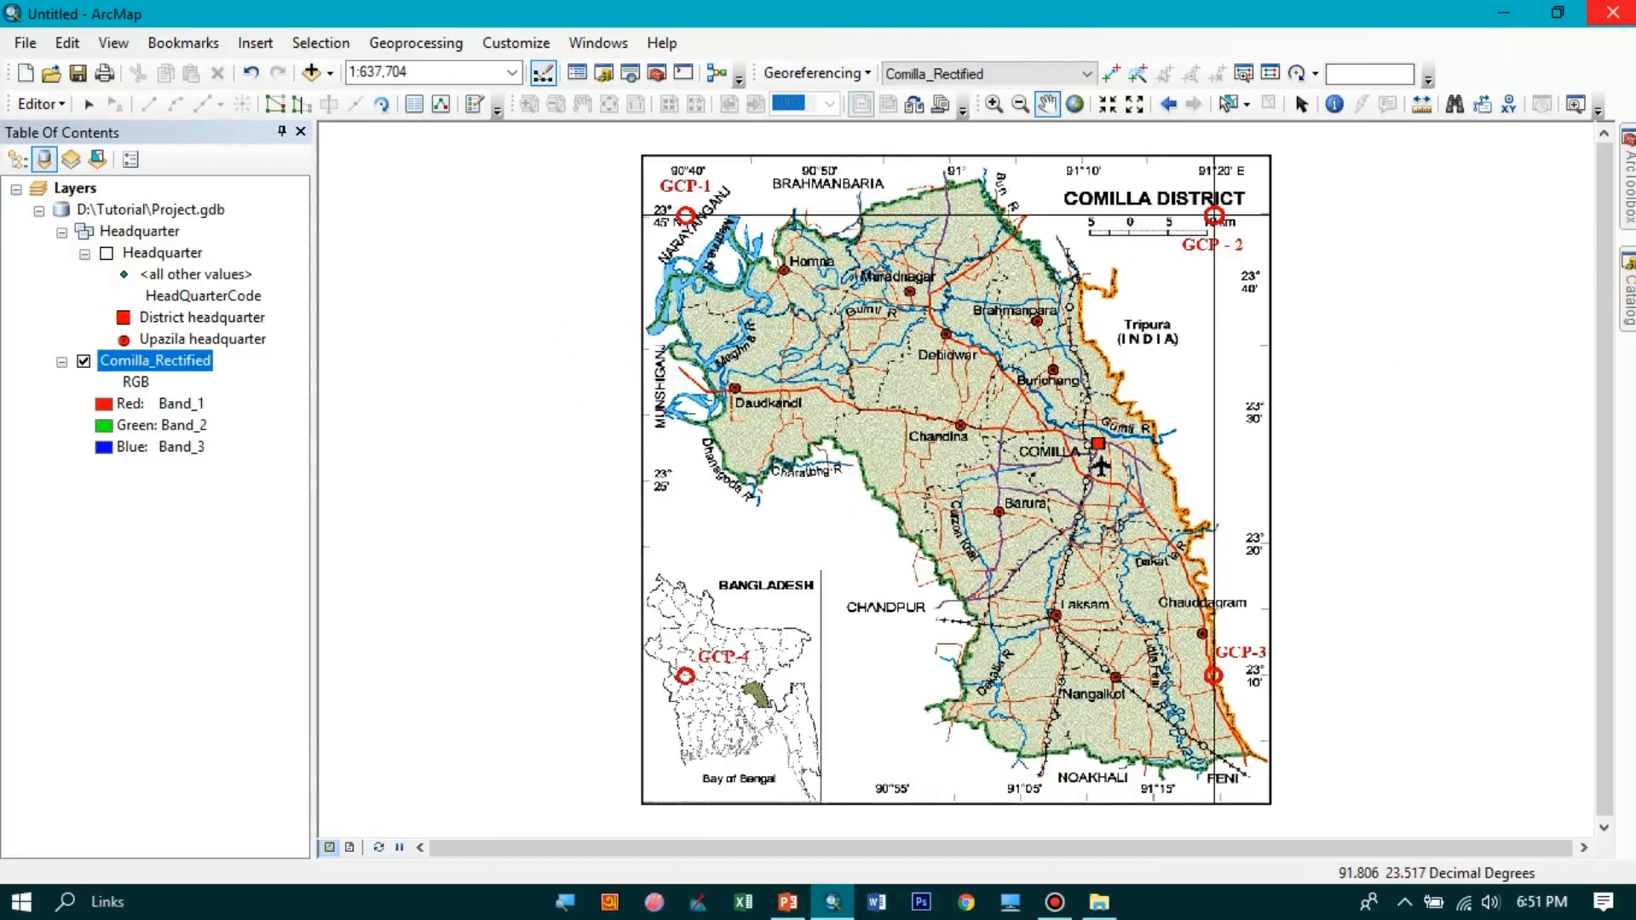
# - Add the Boundary feature class from the Boundary dataset of Project.gdb to the map
pyautogui.click(1629, 298)
pyautogui.click(1588, 131)
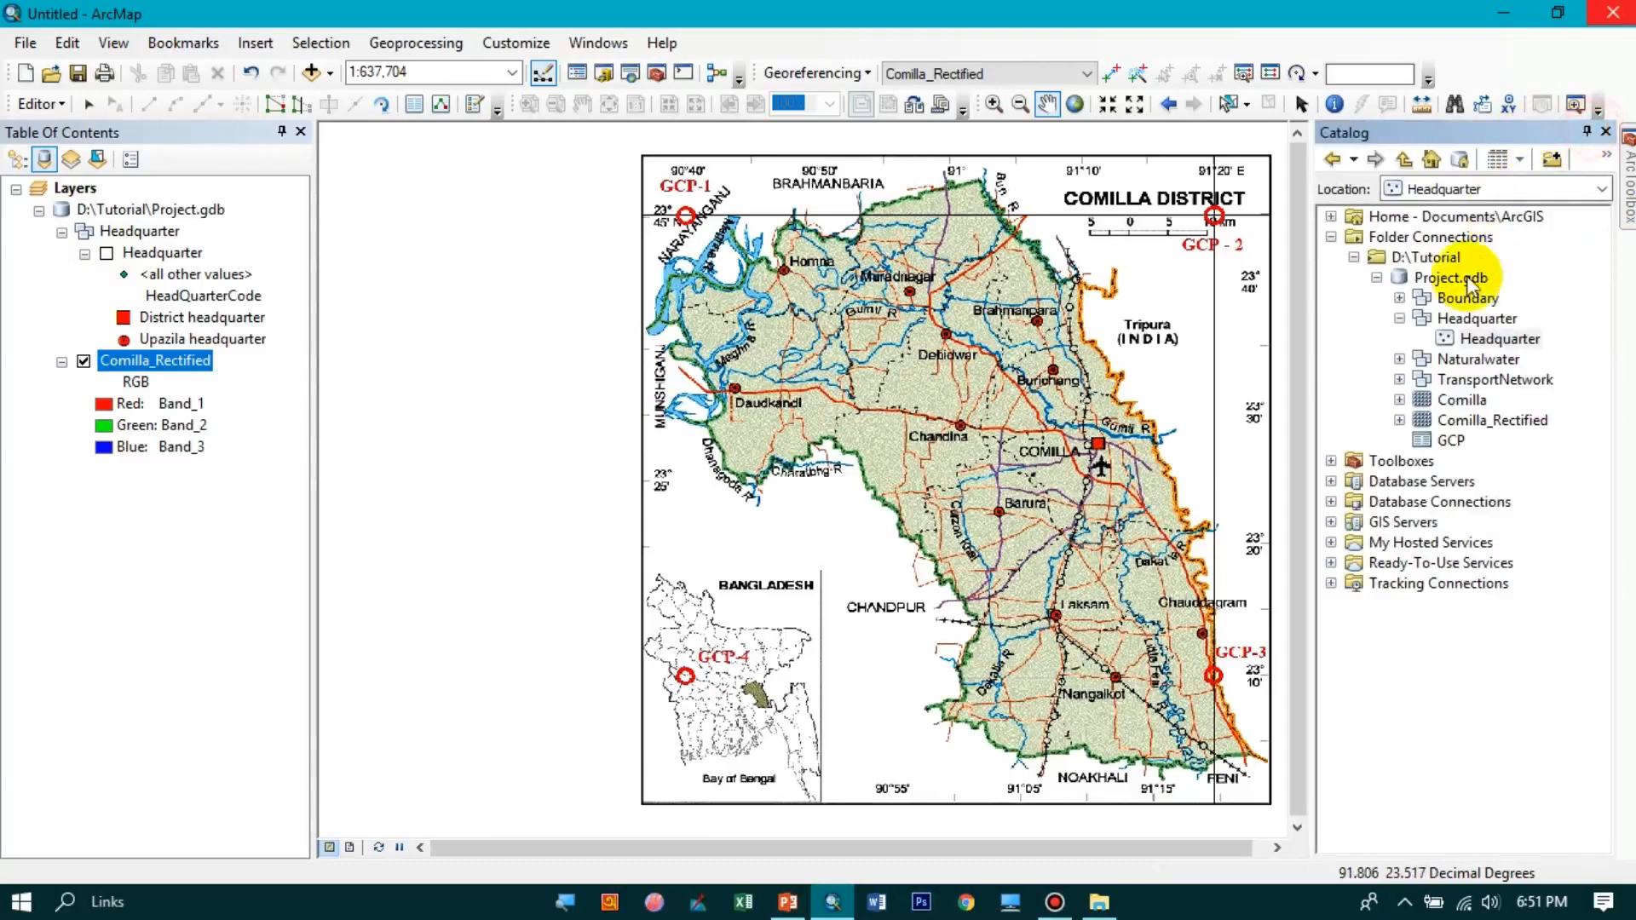
pyautogui.click(1400, 319)
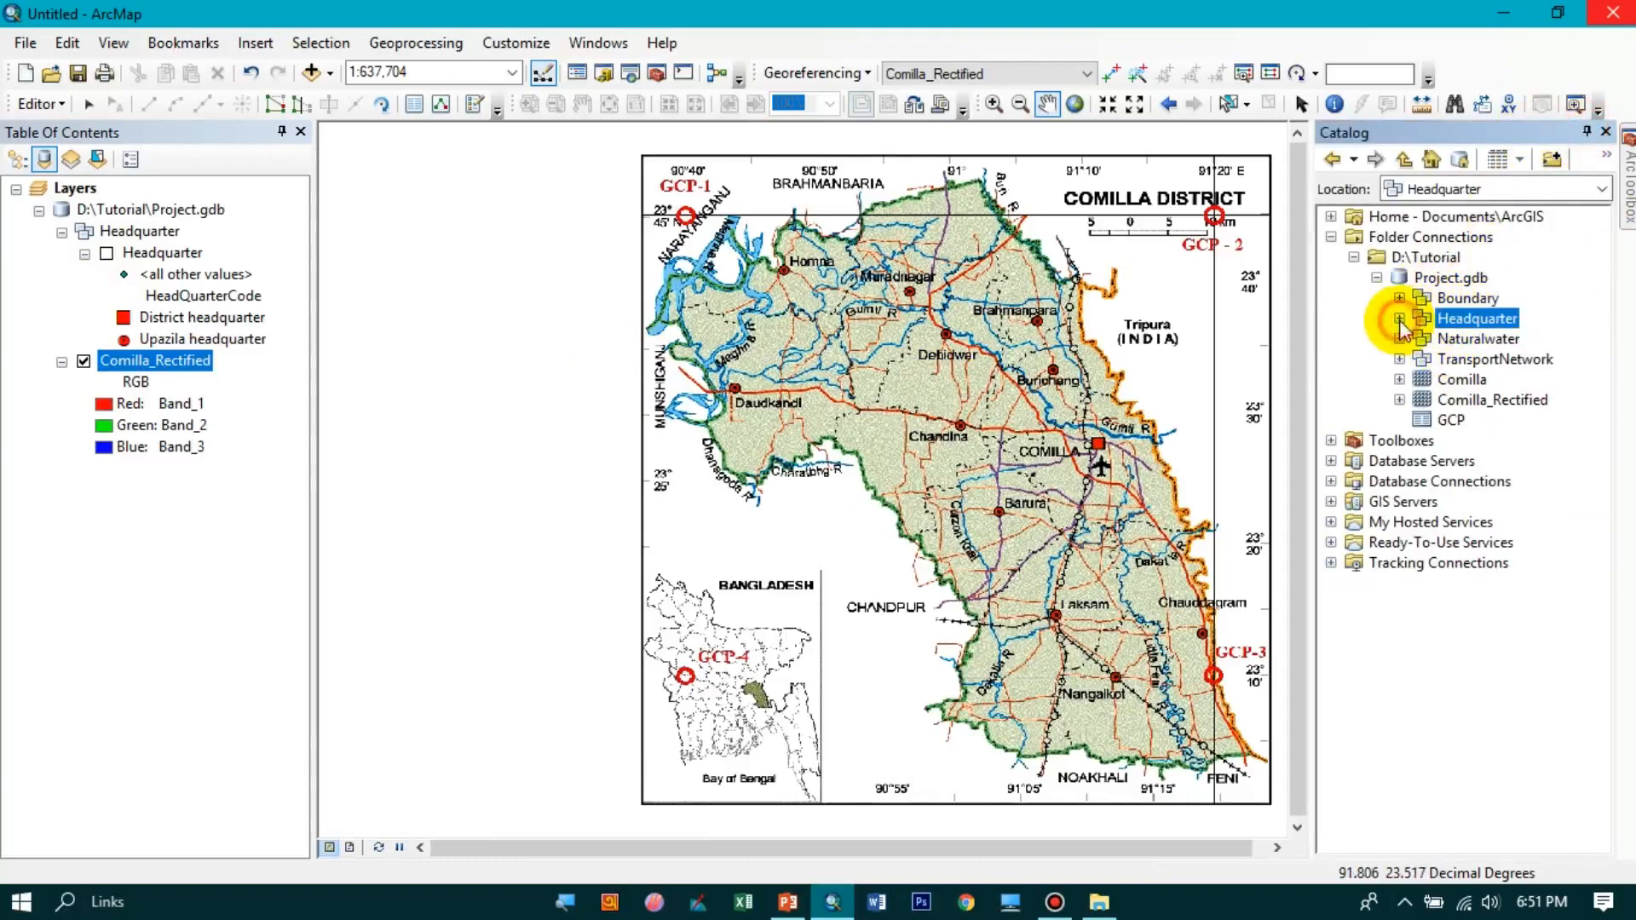
pyautogui.click(1401, 299)
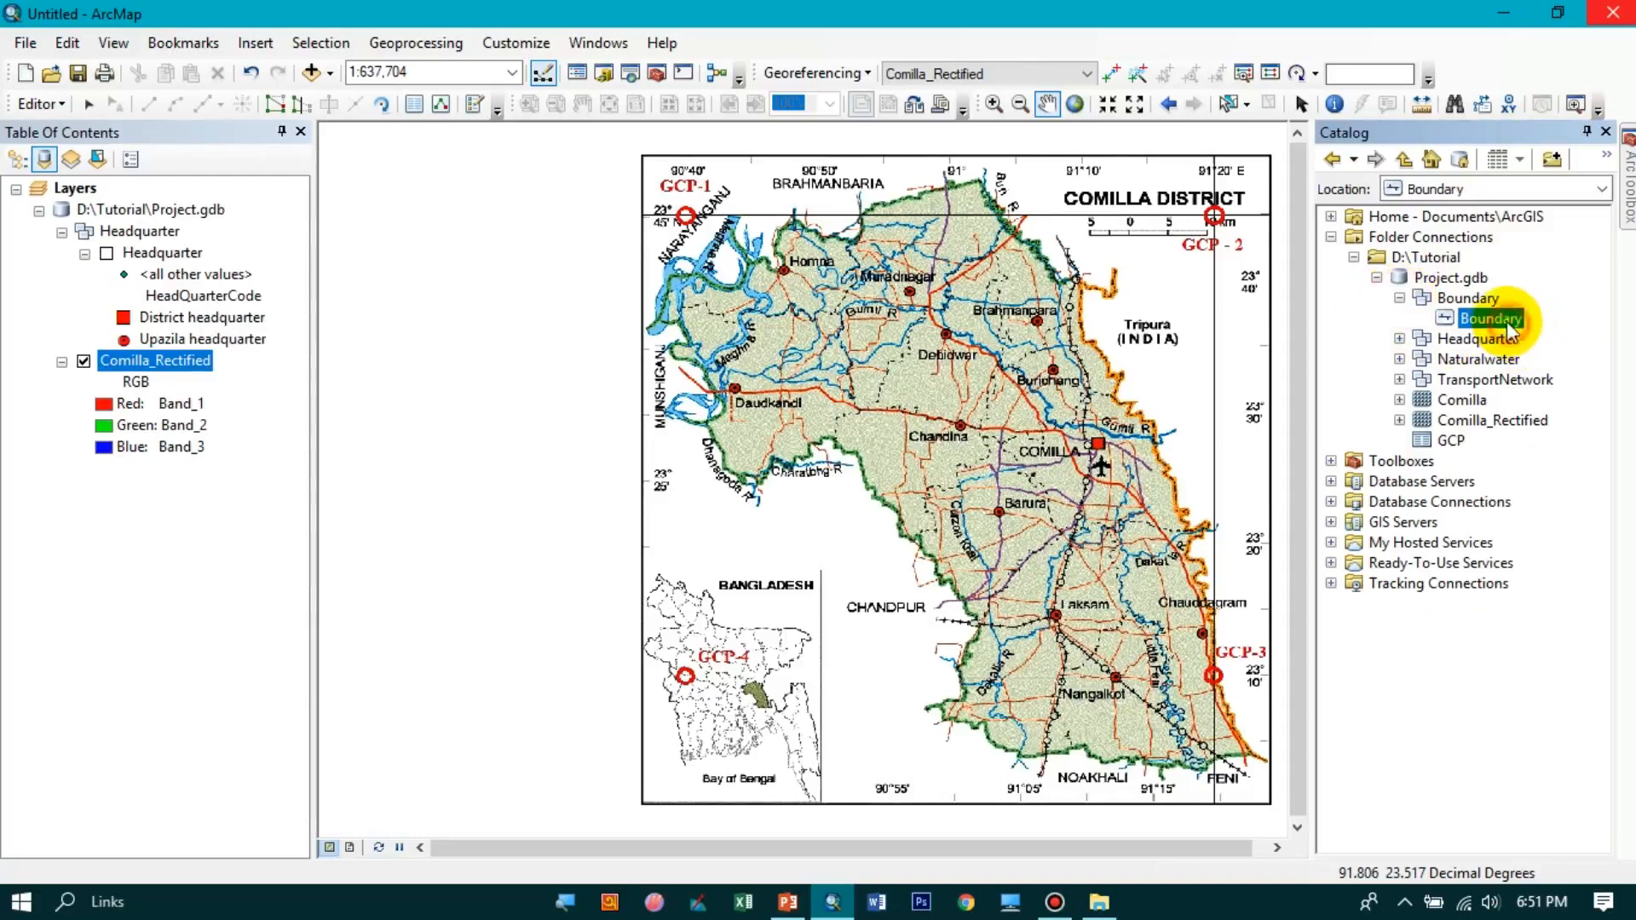
pyautogui.moveTo(1507, 323); pyautogui.dragTo(775, 267)
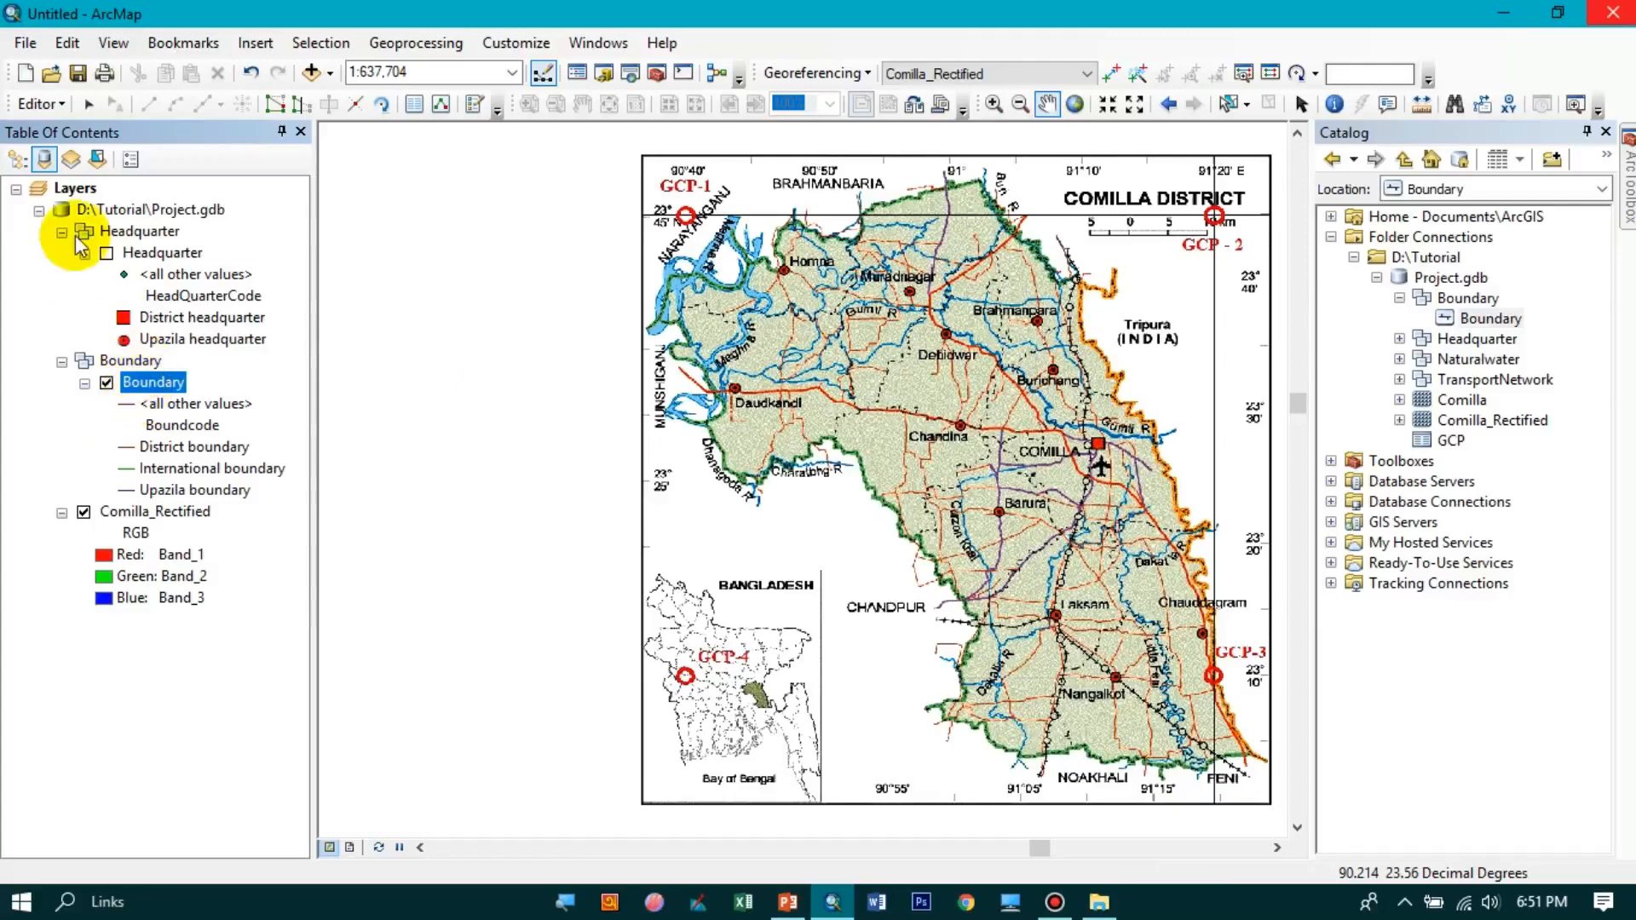
pyautogui.click(40, 103)
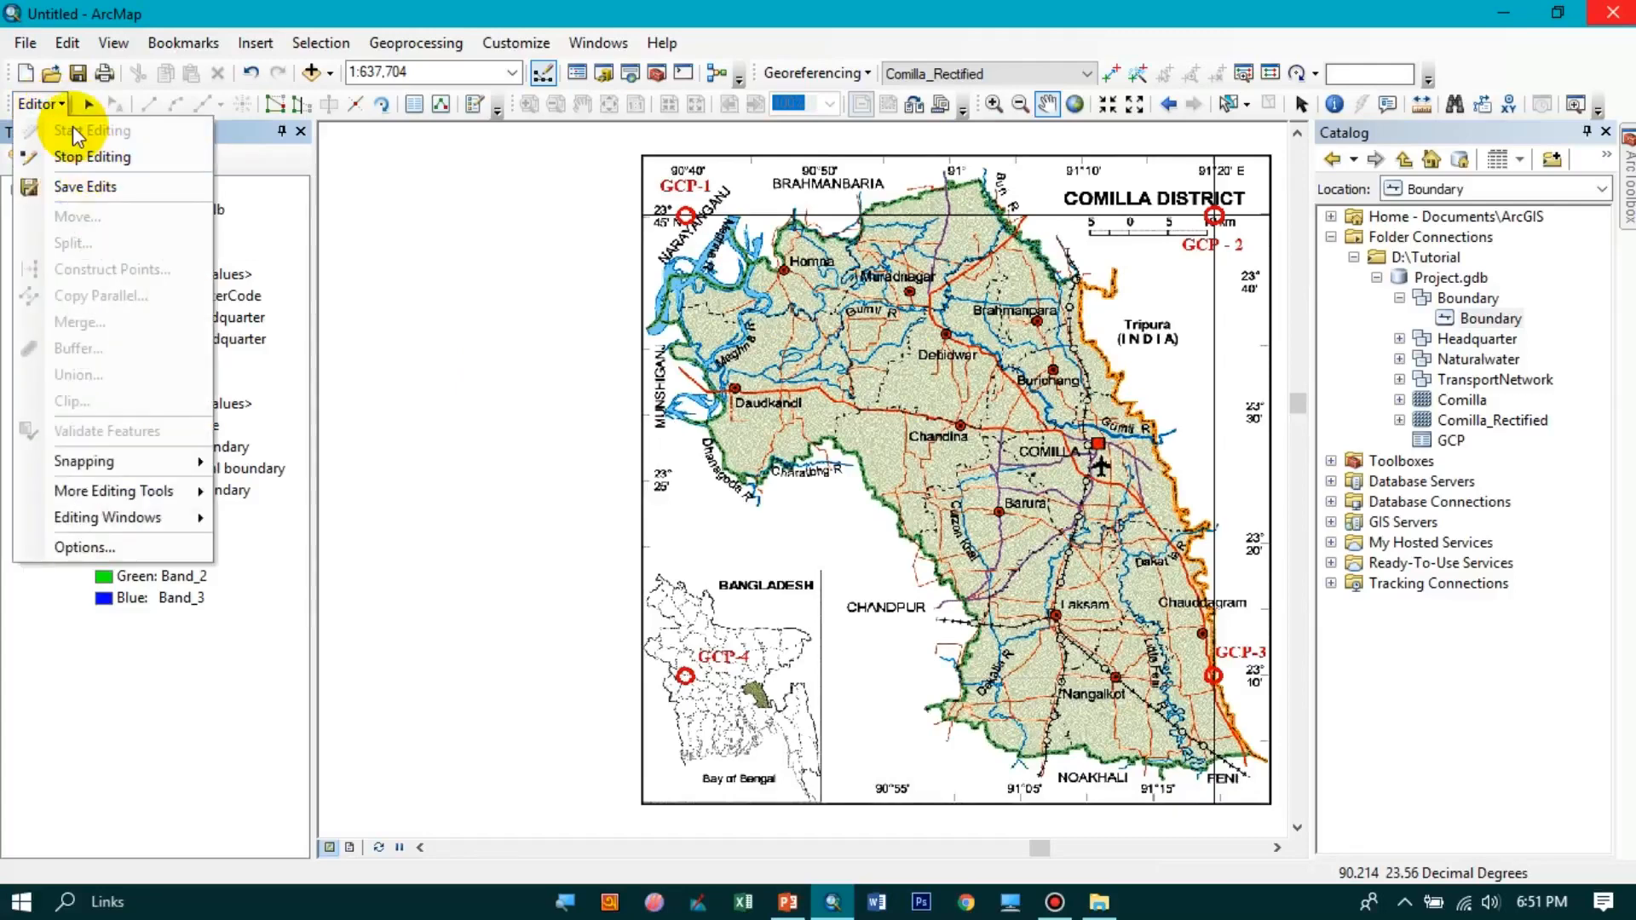
pyautogui.click(55, 99)
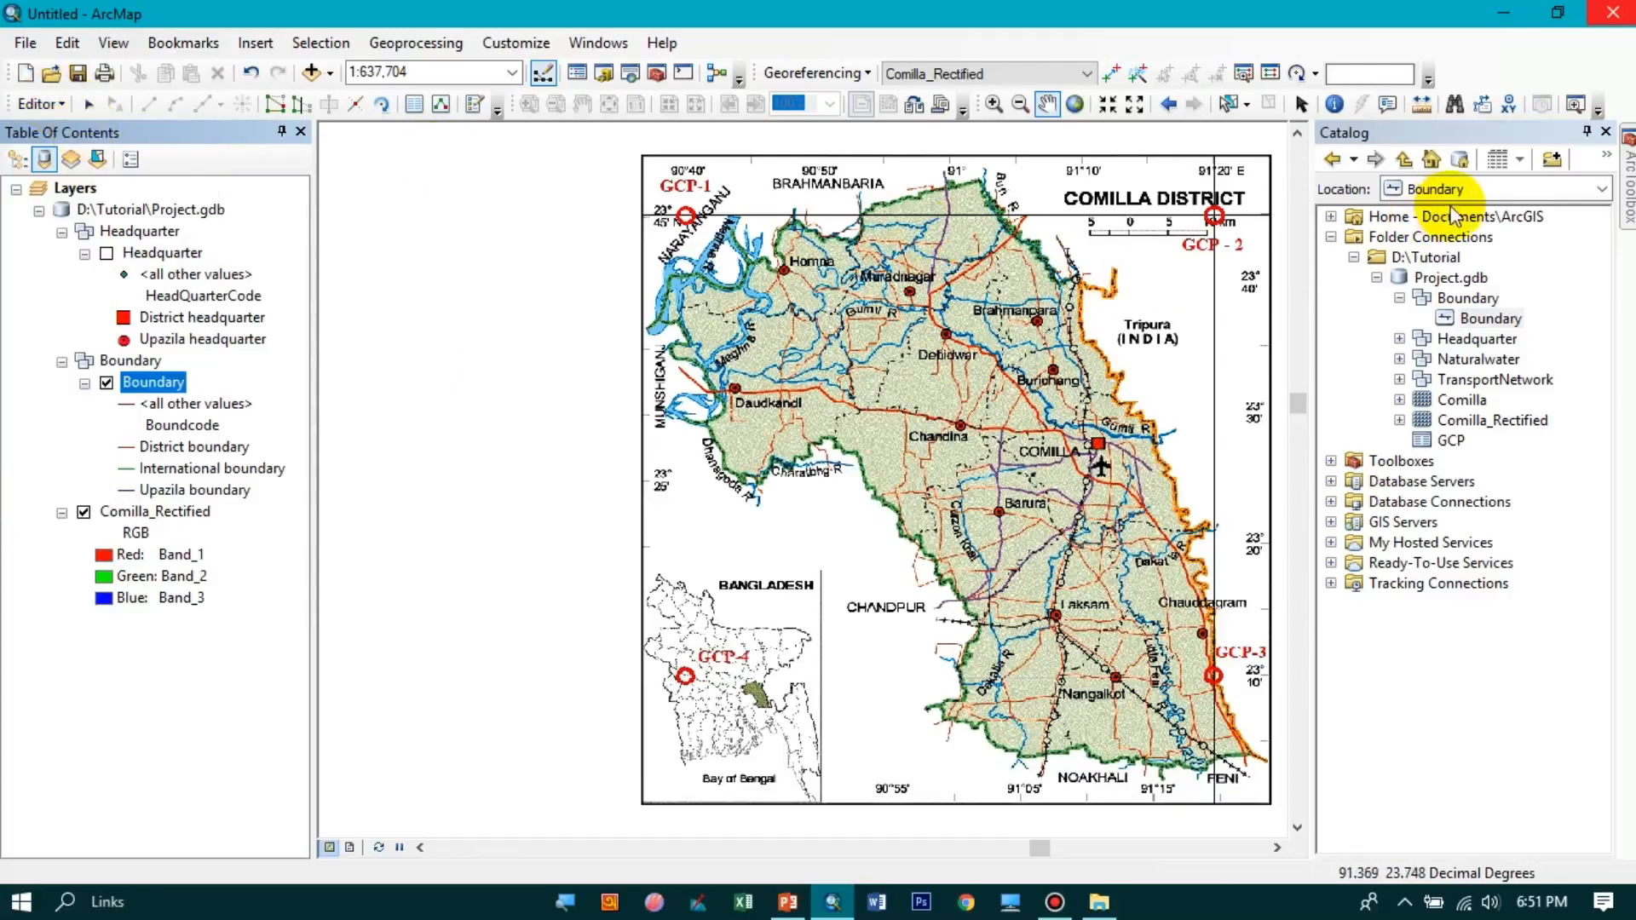
pyautogui.click(1587, 132)
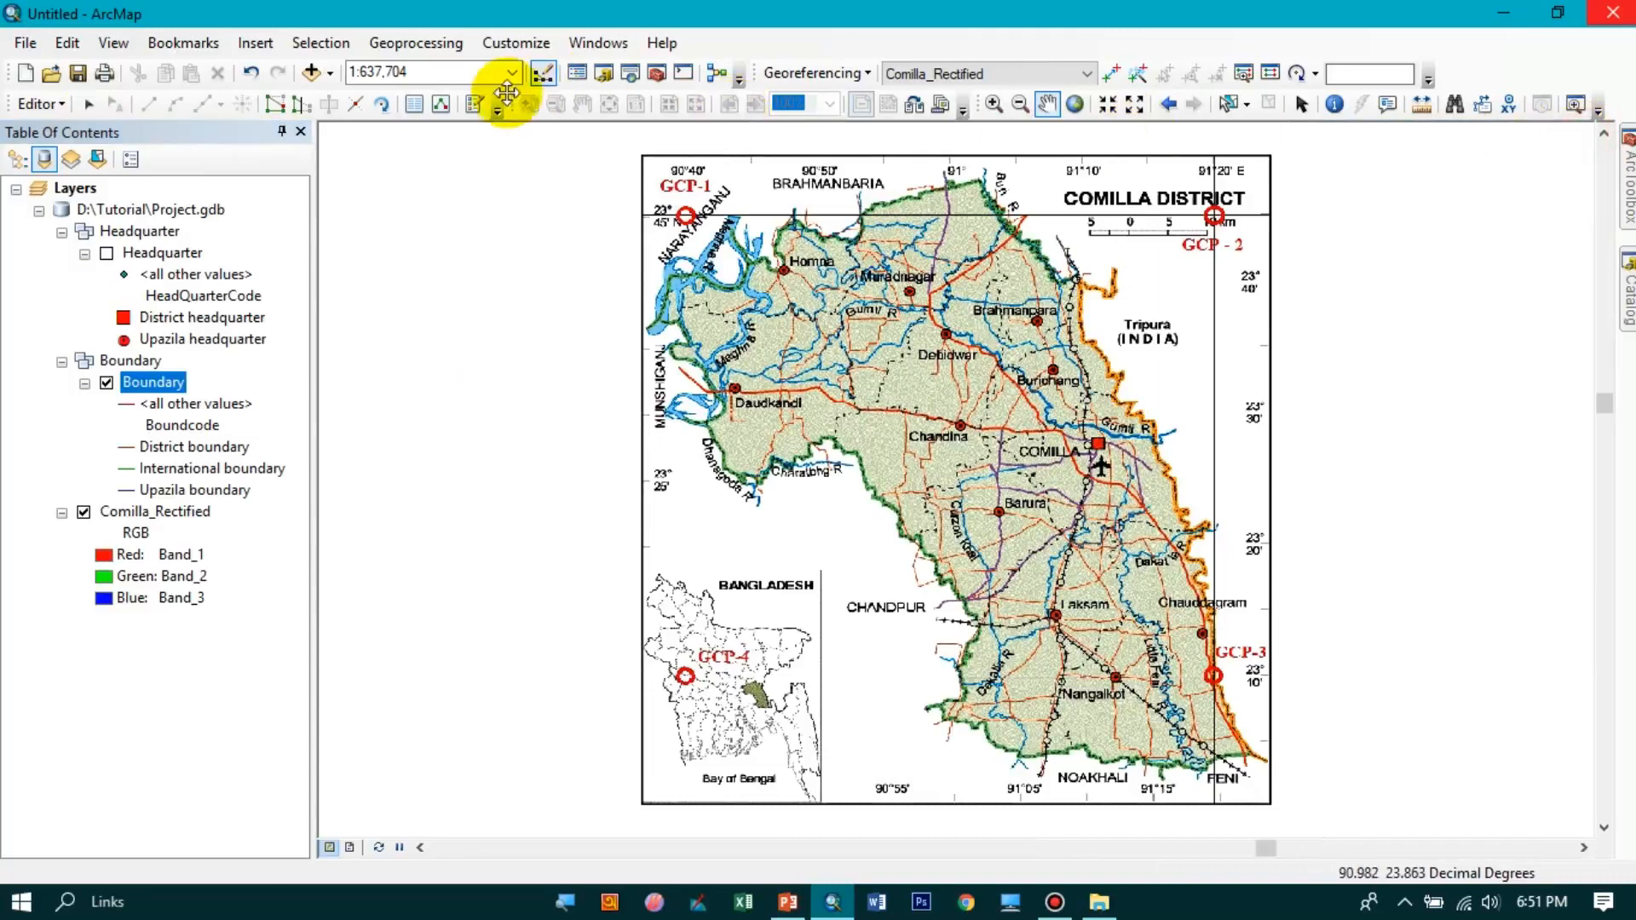
# - Create feature templates for the Boundary layer covering District boundary, International boundary and Upazila boundary
pyautogui.click(471, 111)
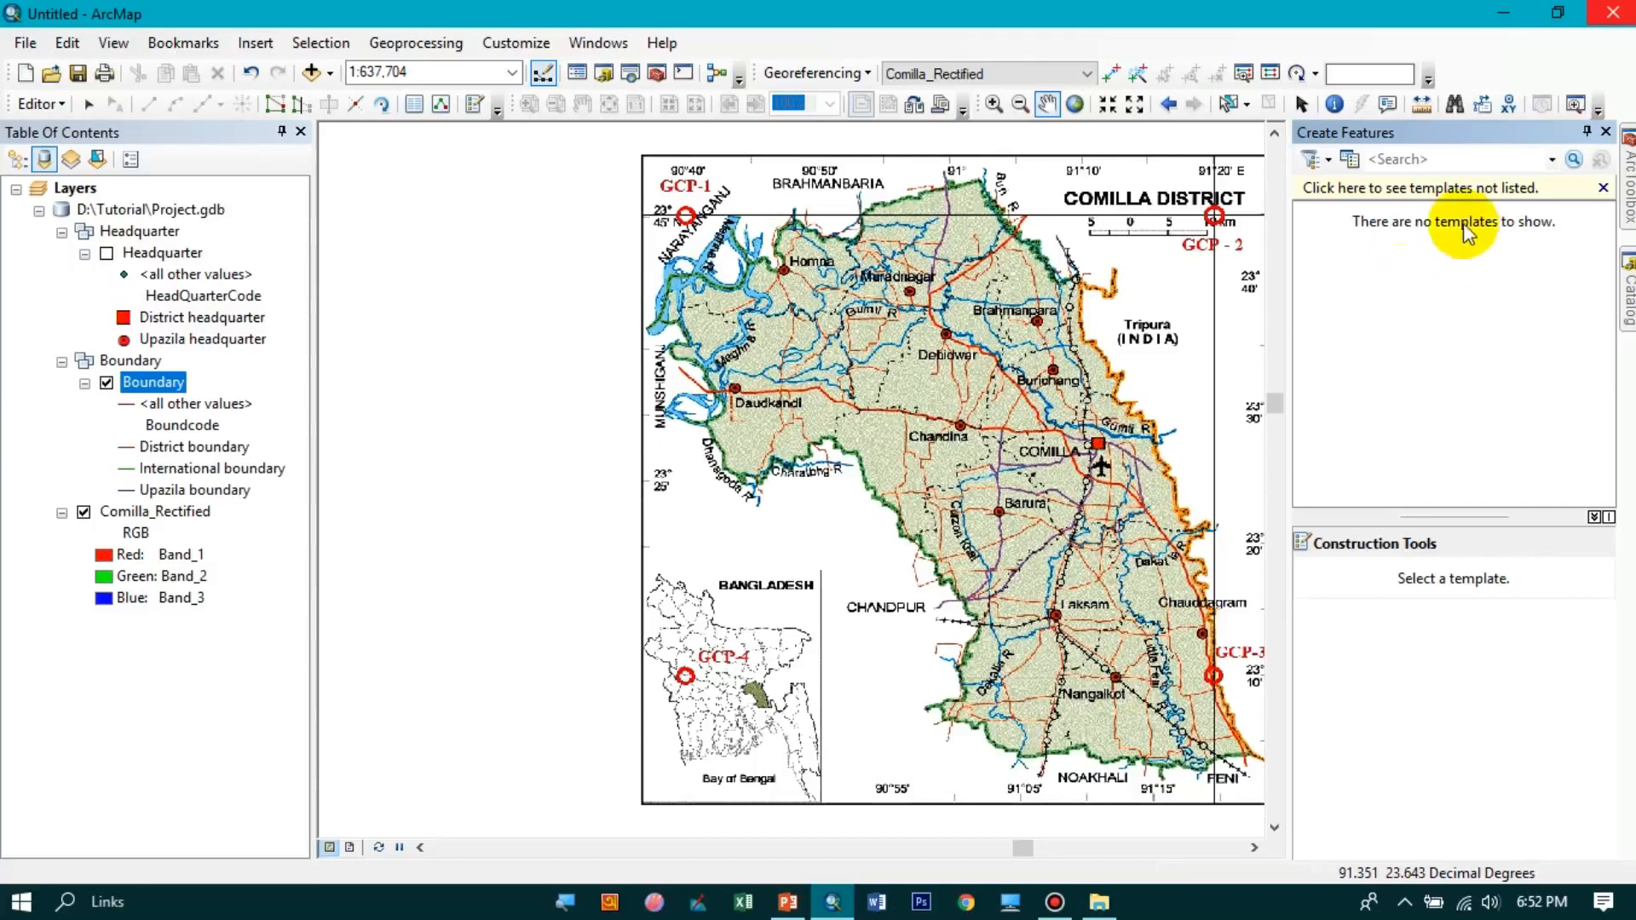
pyautogui.click(1329, 160)
pyautogui.click(1332, 162)
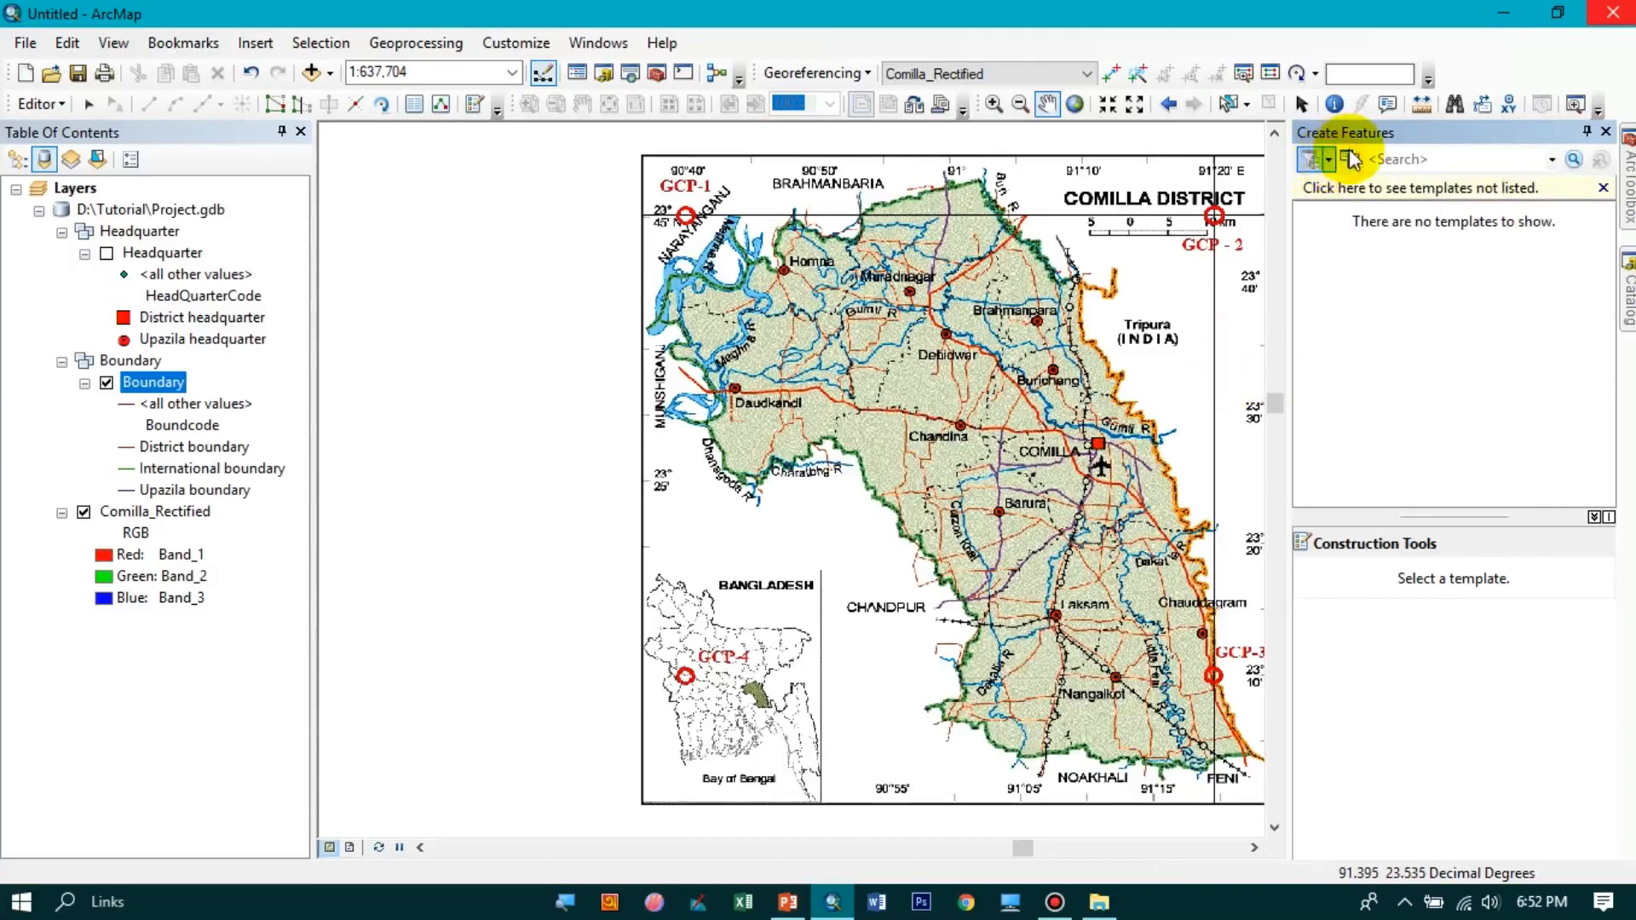
pyautogui.click(1350, 162)
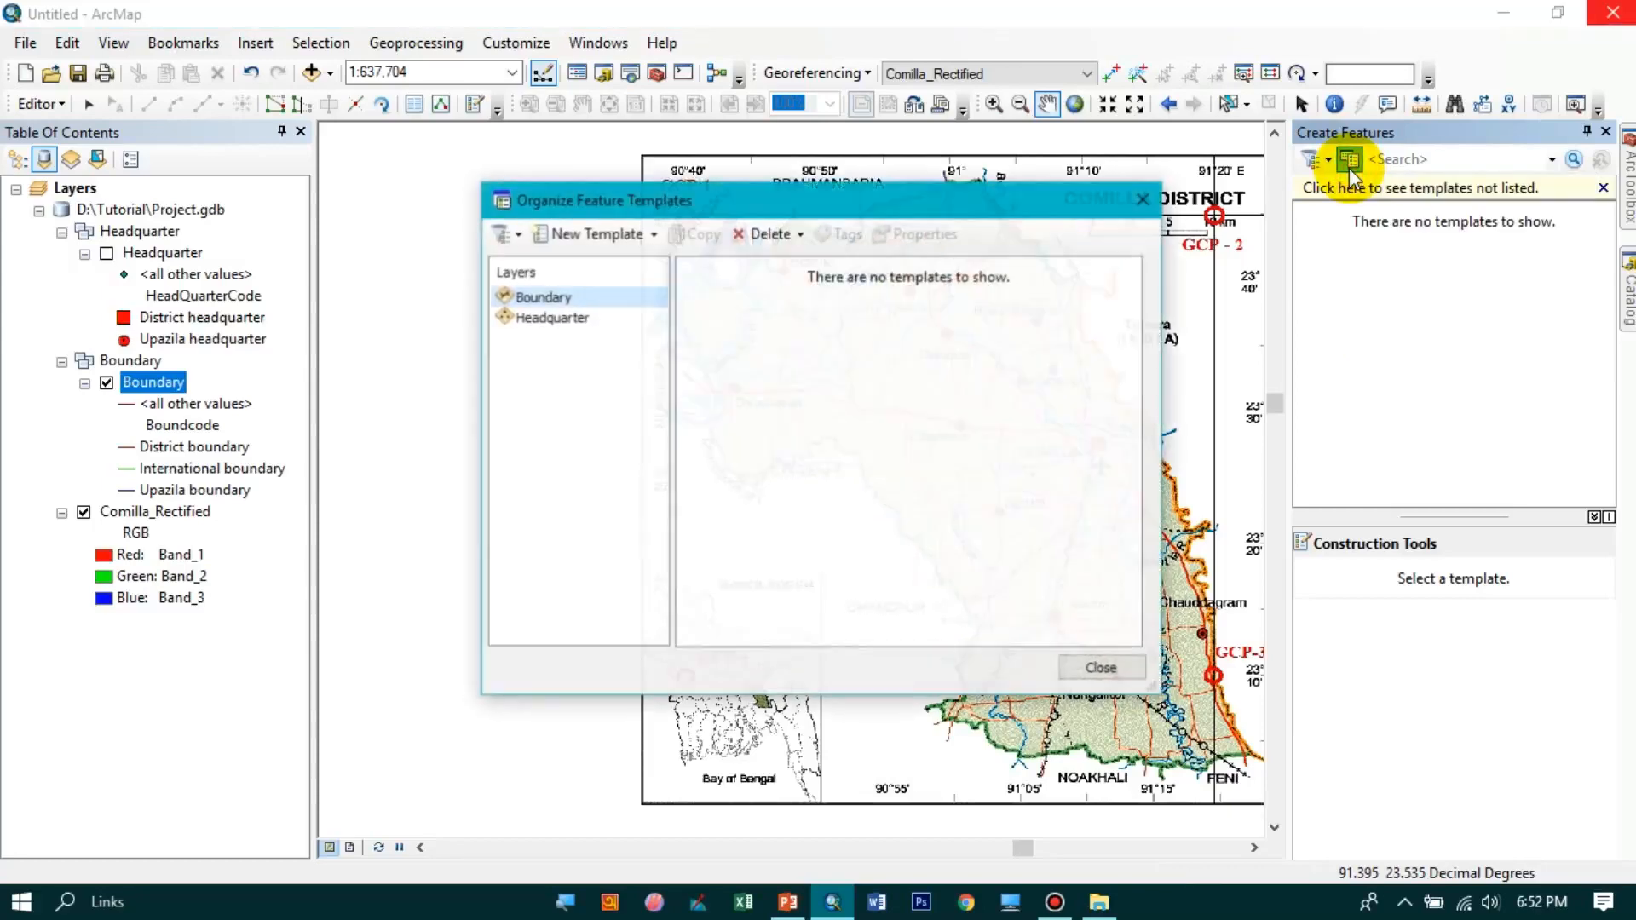
pyautogui.click(576, 233)
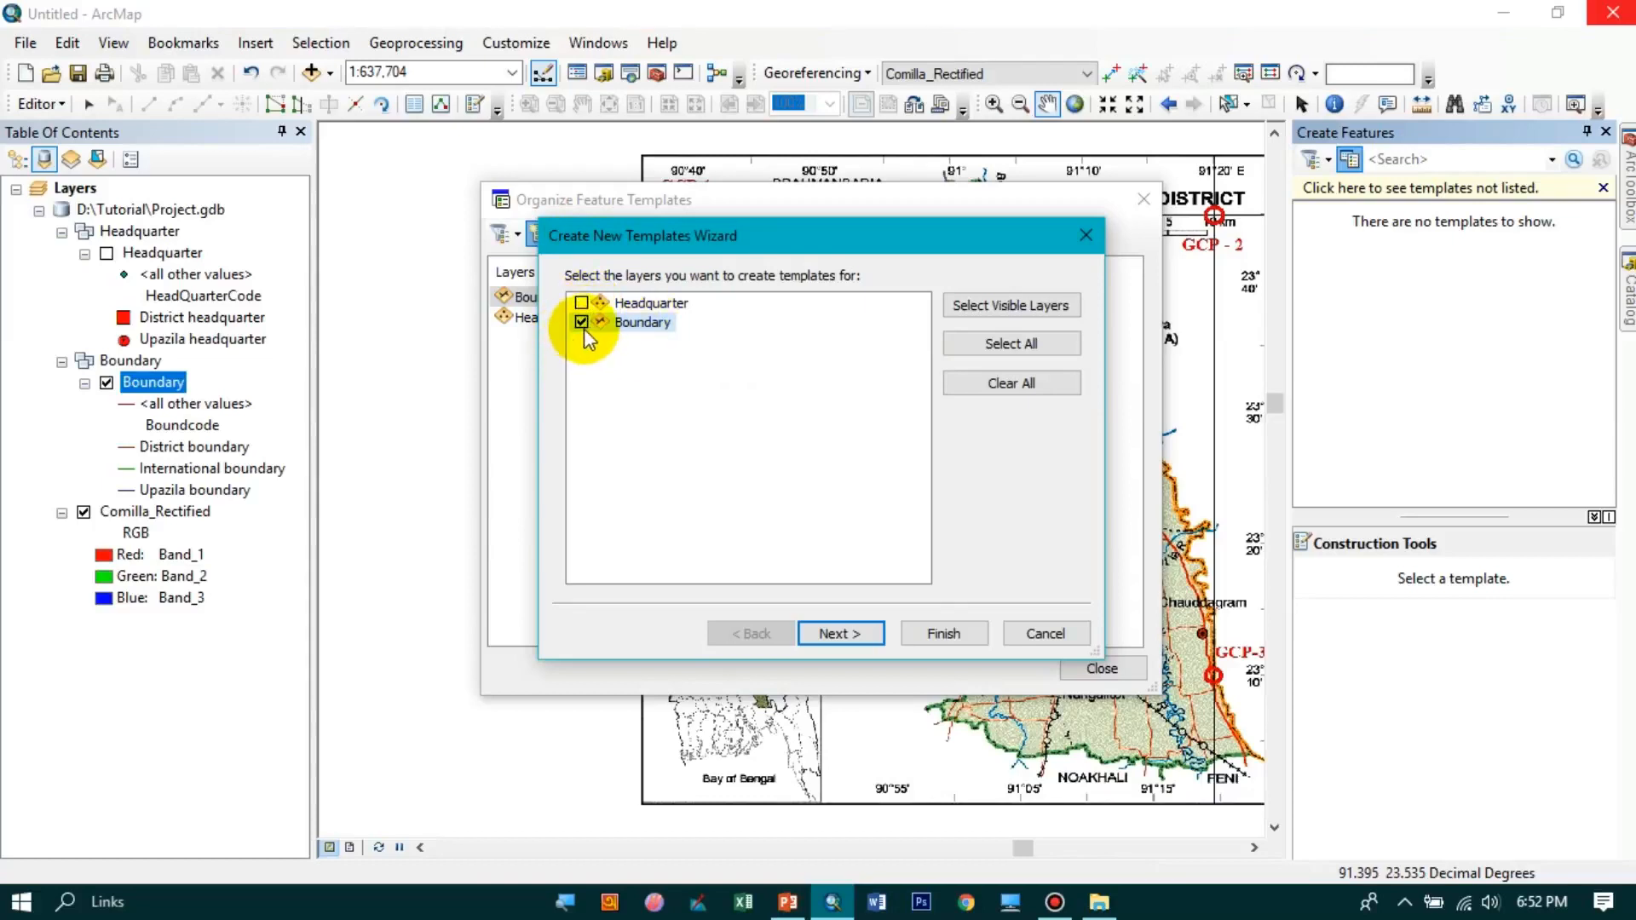
pyautogui.click(843, 634)
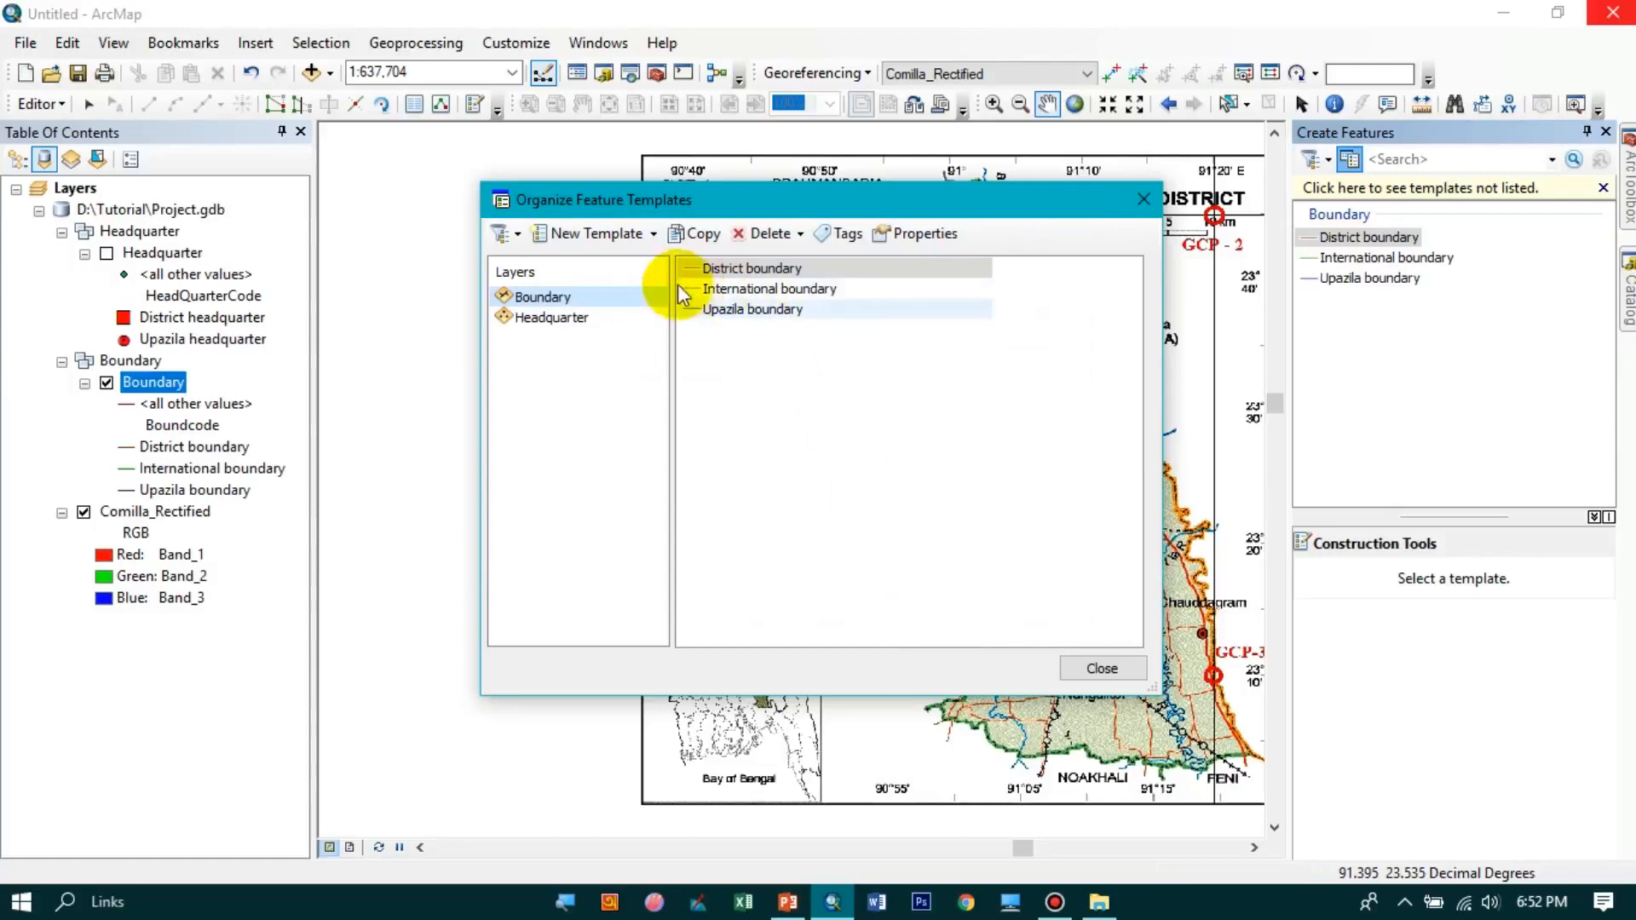
pyautogui.click(795, 268)
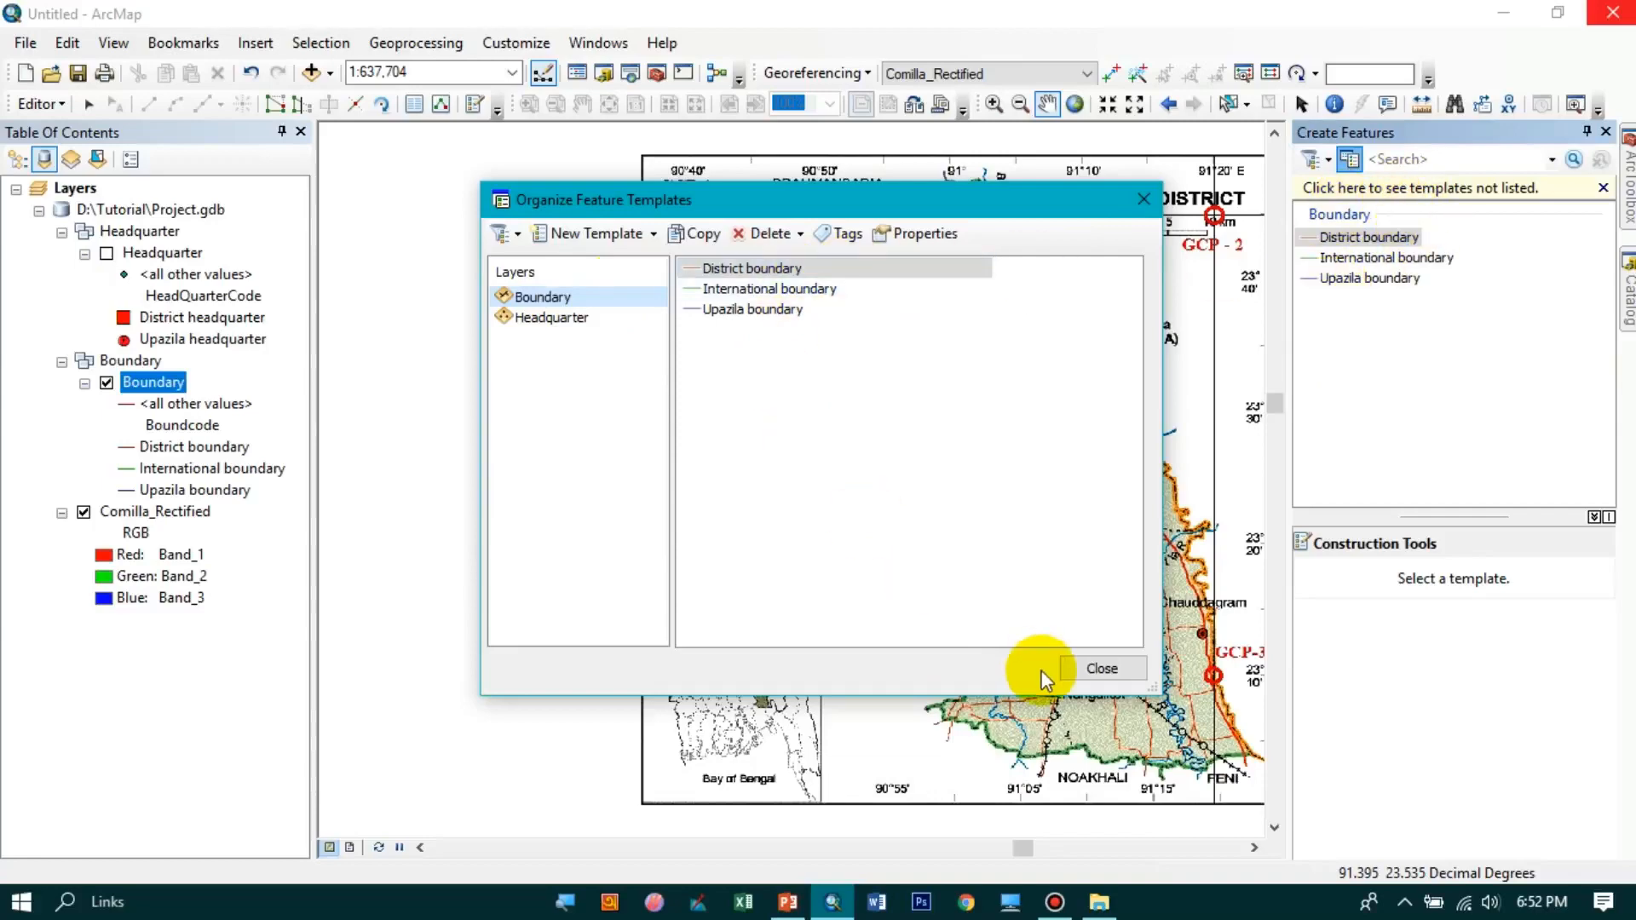
pyautogui.click(1078, 666)
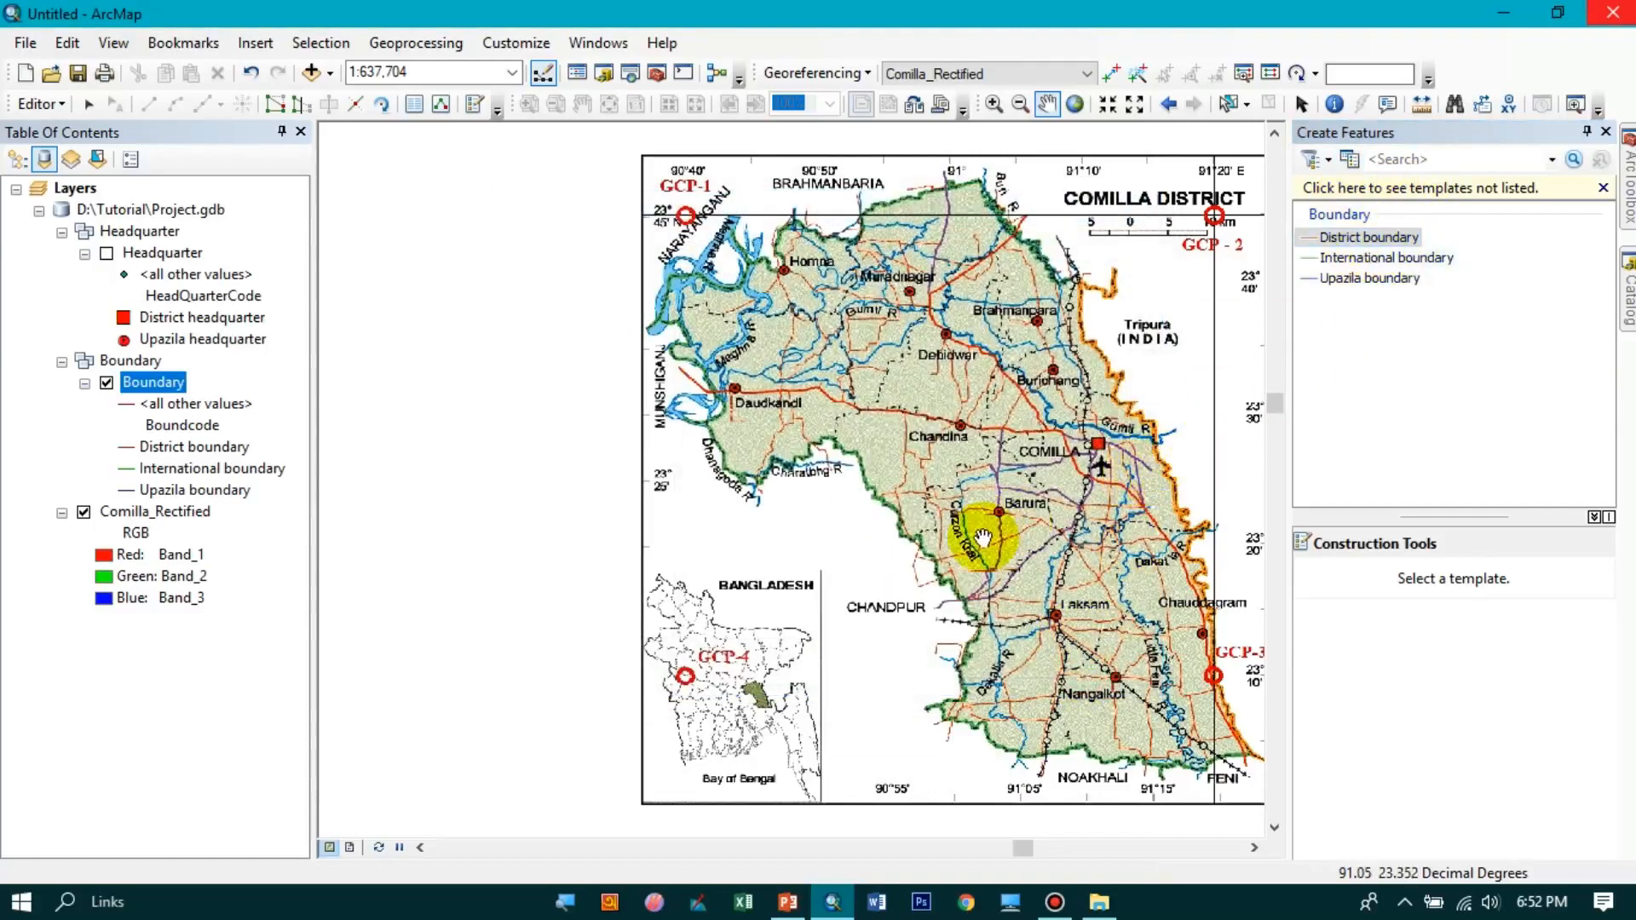
# - Examine where the international, district and upazila boundaries run on the map, then return to the full extent of Comilla_Rectified
pyautogui.moveTo(1025, 522); pyautogui.dragTo(647, 484)
pyautogui.moveTo(810, 673); pyautogui.dragTo(808, 611)
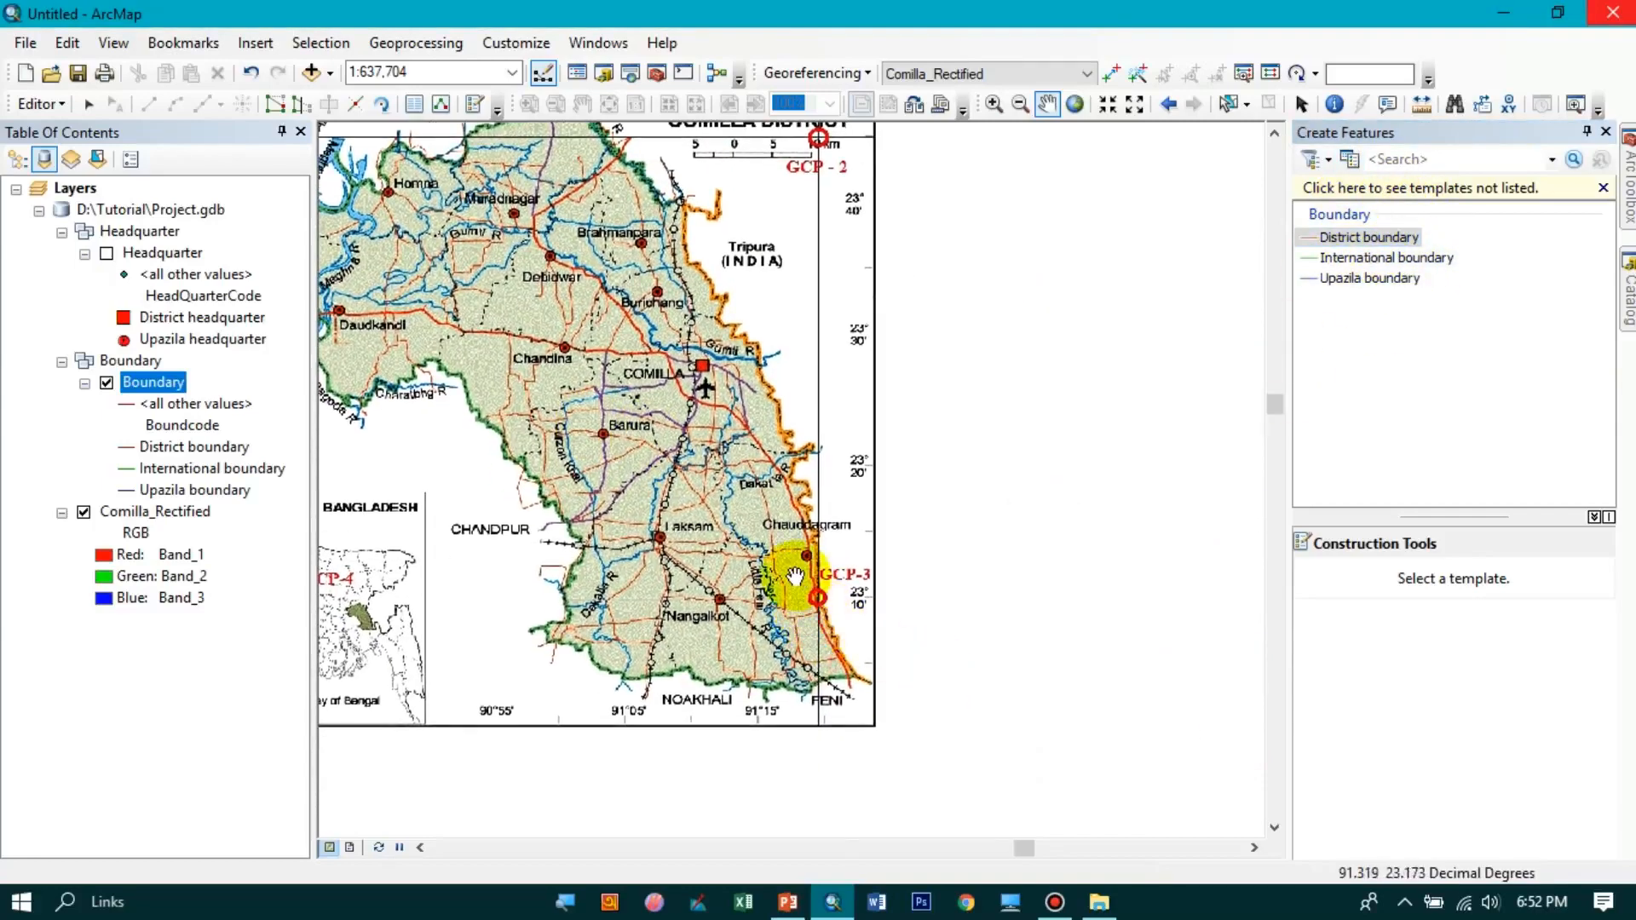
pyautogui.click(1373, 279)
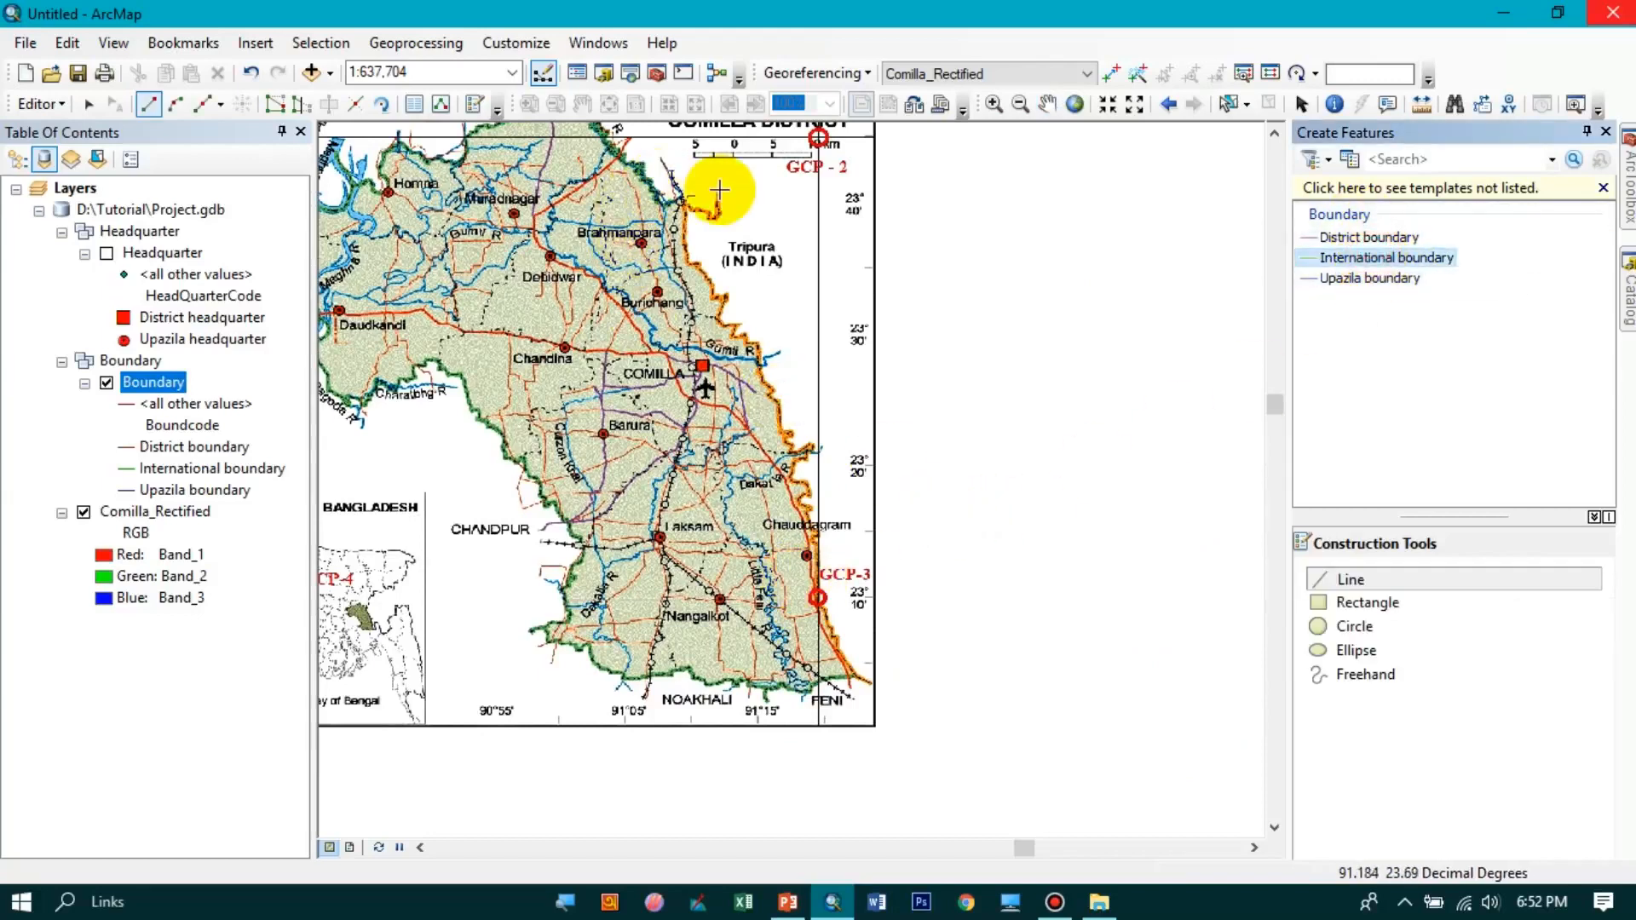
pyautogui.click(1360, 238)
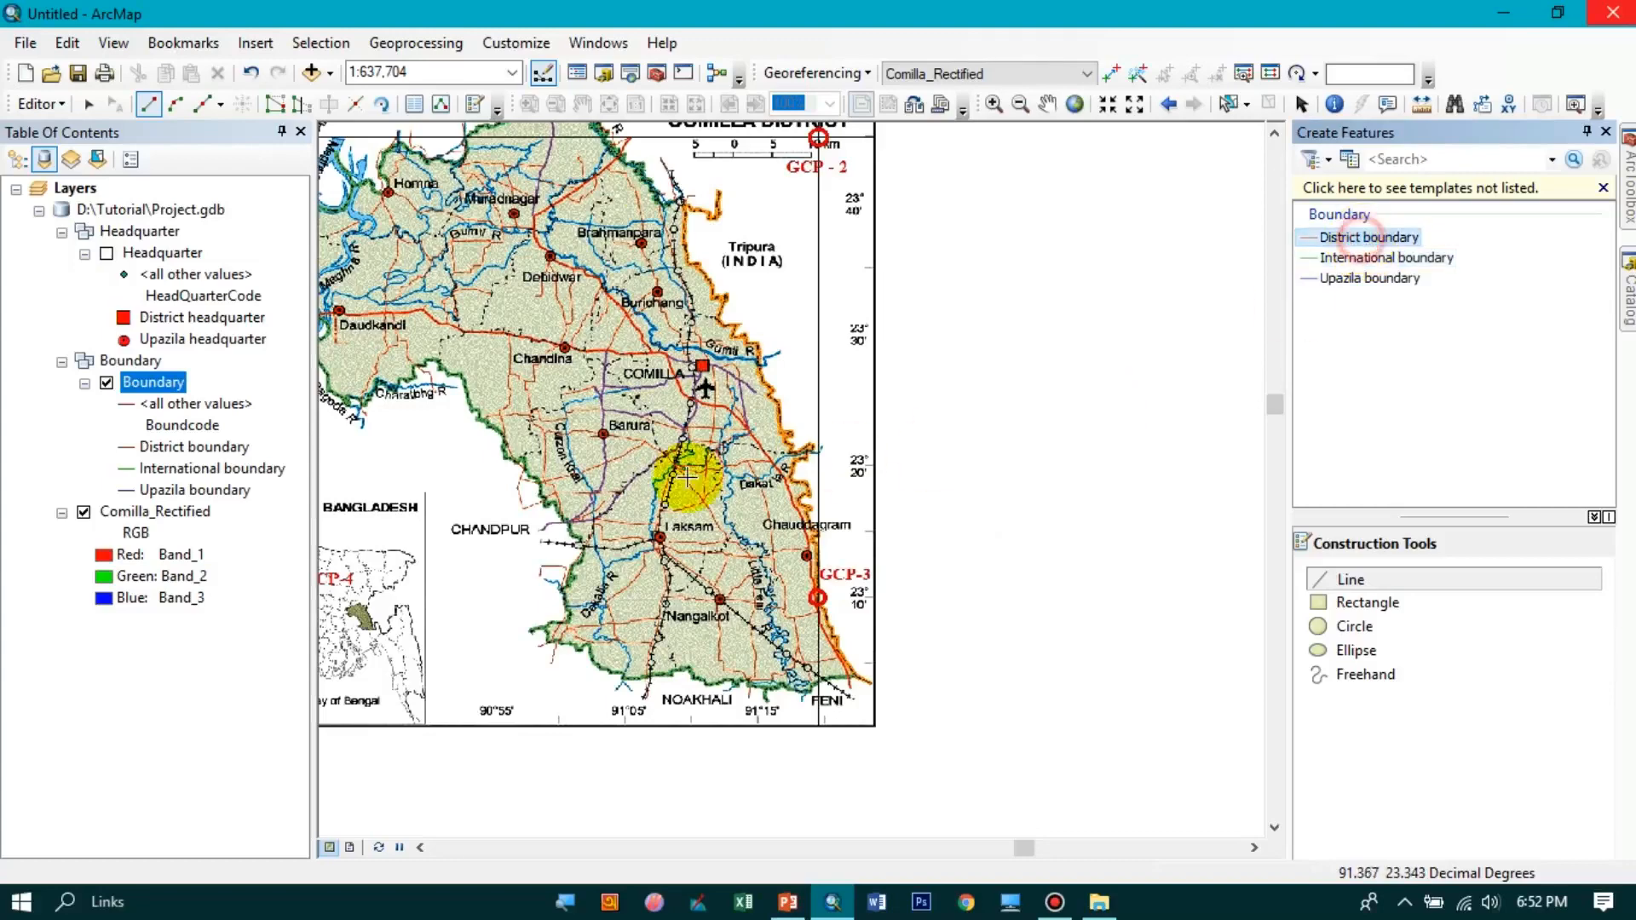
pyautogui.click(1343, 281)
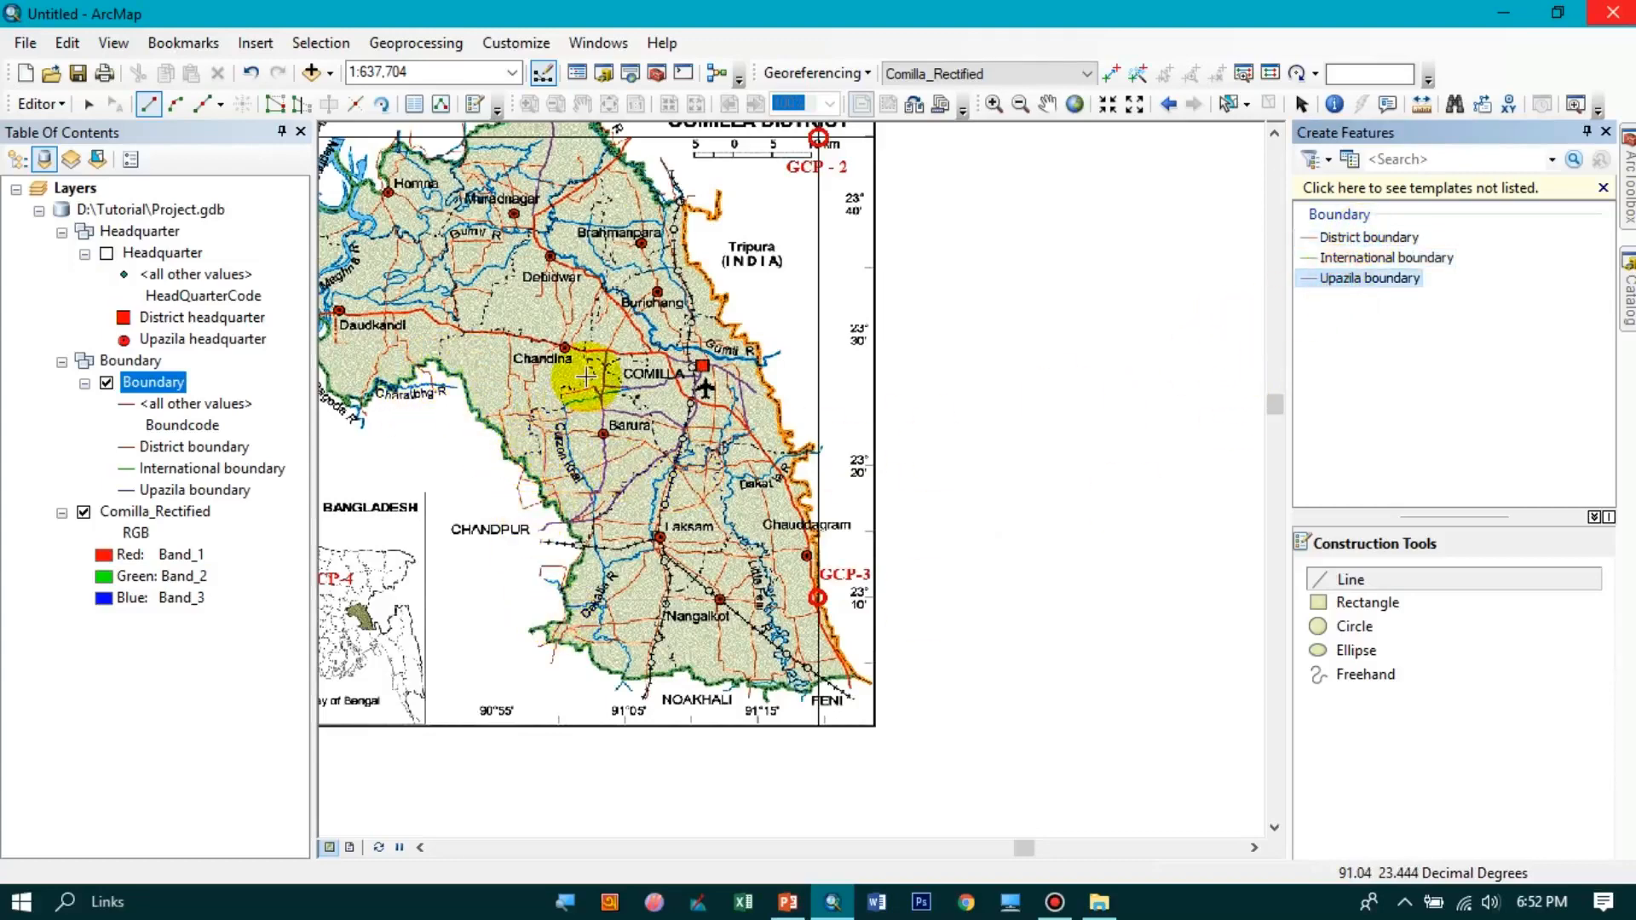
pyautogui.scroll(-5, 586, 375)
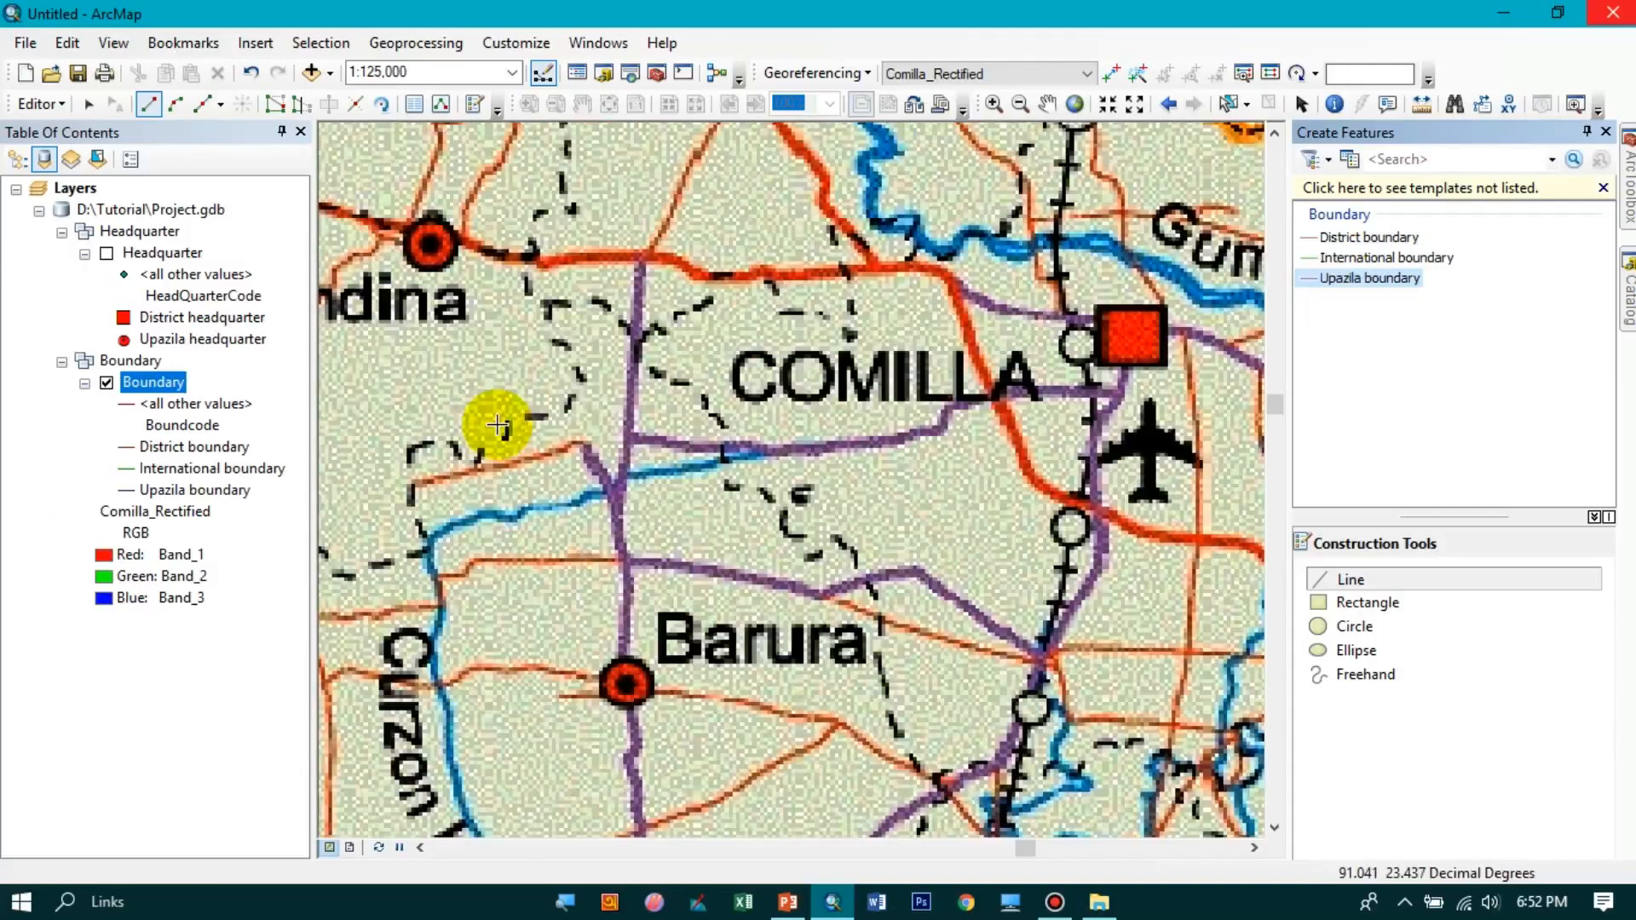
pyautogui.scroll(3, 749, 366)
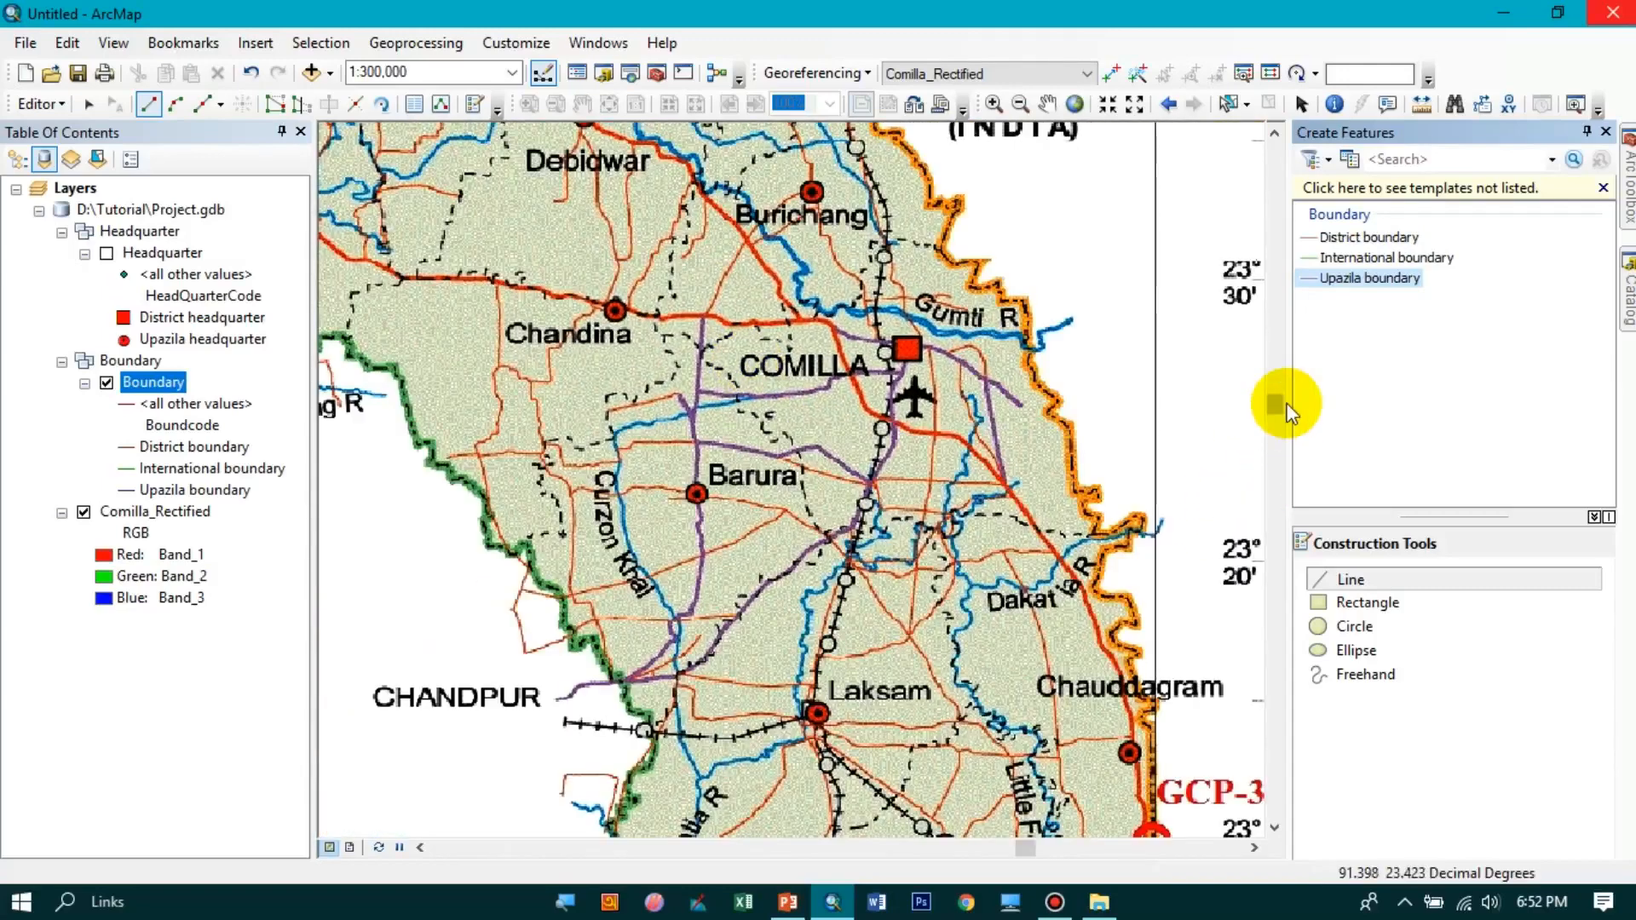
pyautogui.moveTo(1277, 409); pyautogui.dragTo(1292, 436)
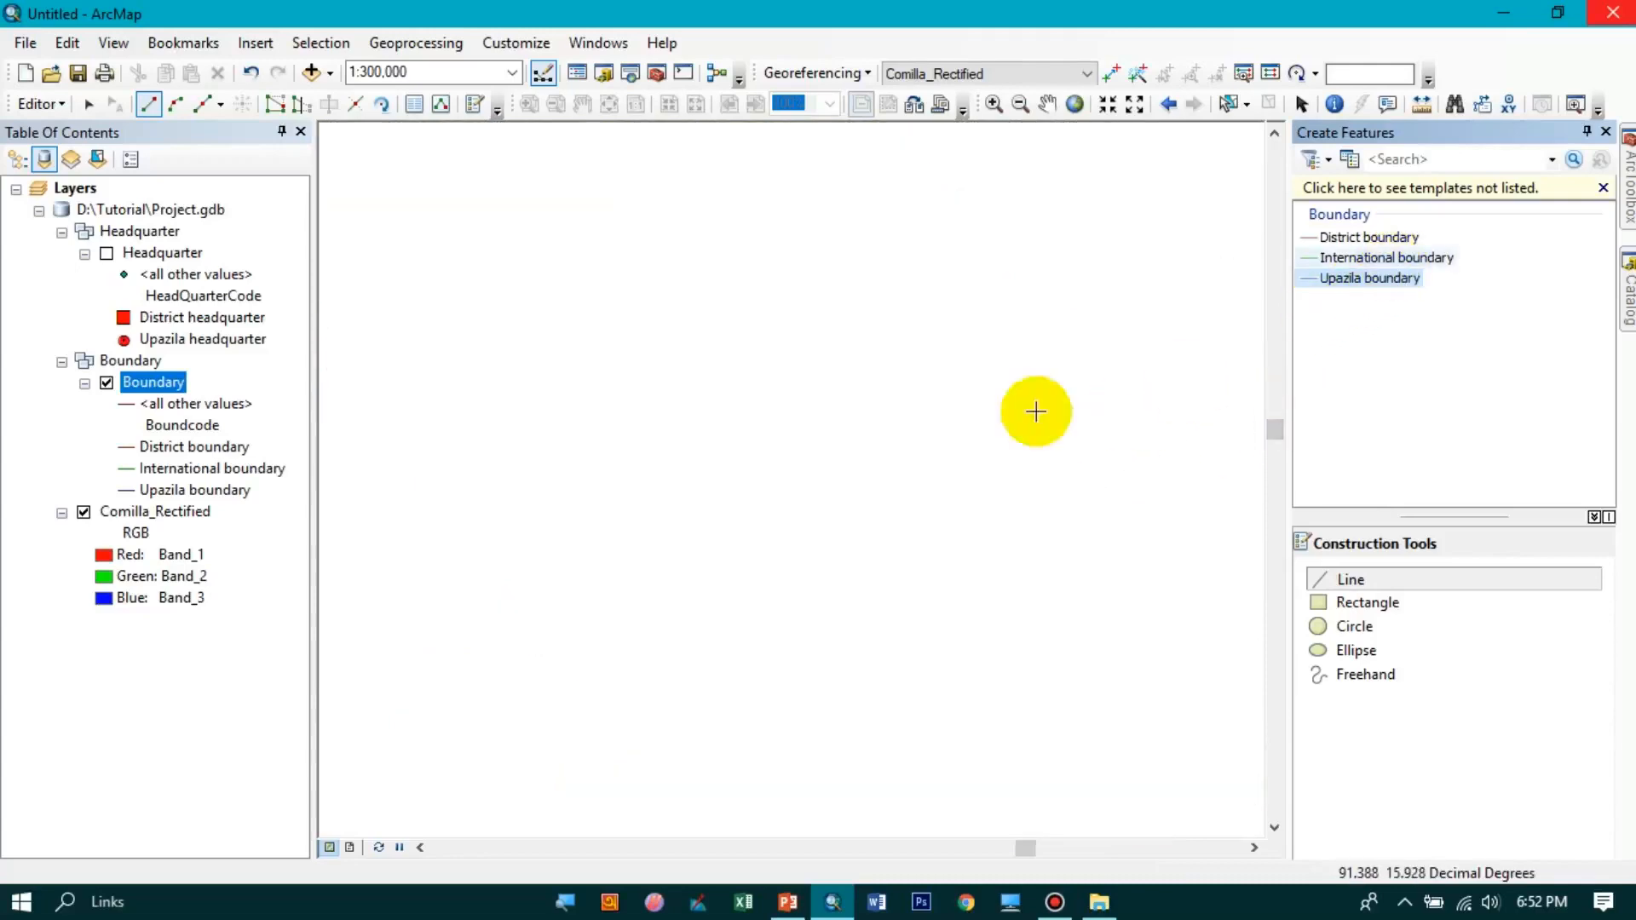
pyautogui.rightClick(170, 513)
pyautogui.click(290, 630)
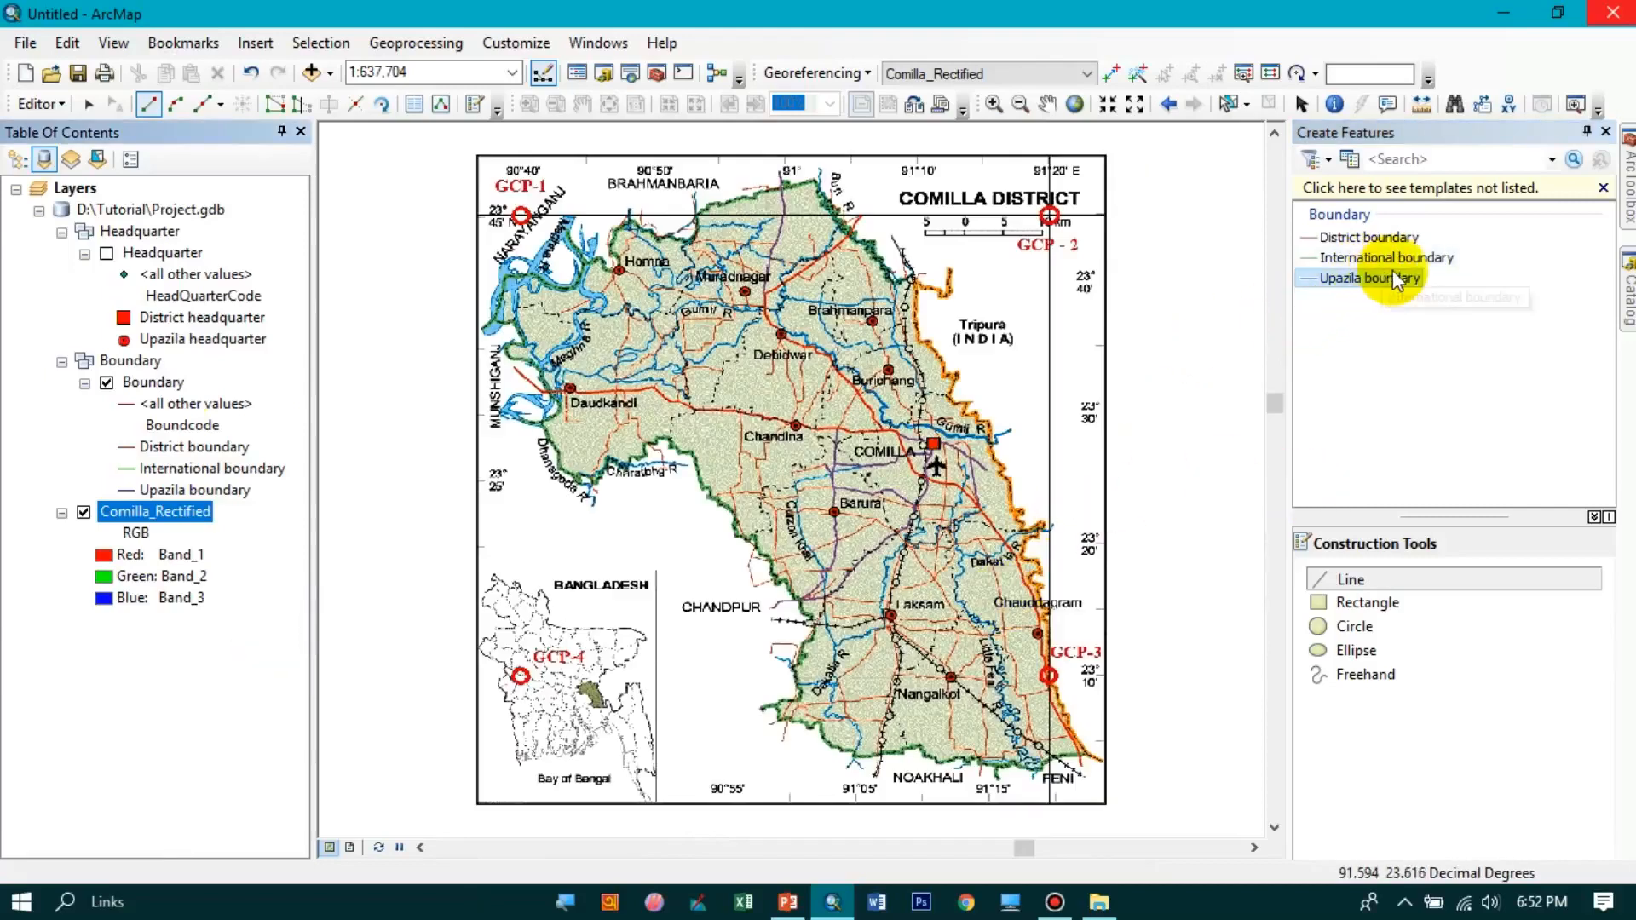
# - Start an International boundary line at the border's southeastern end near Feni and trace it northward to just below GCP-3
pyautogui.click(1364, 259)
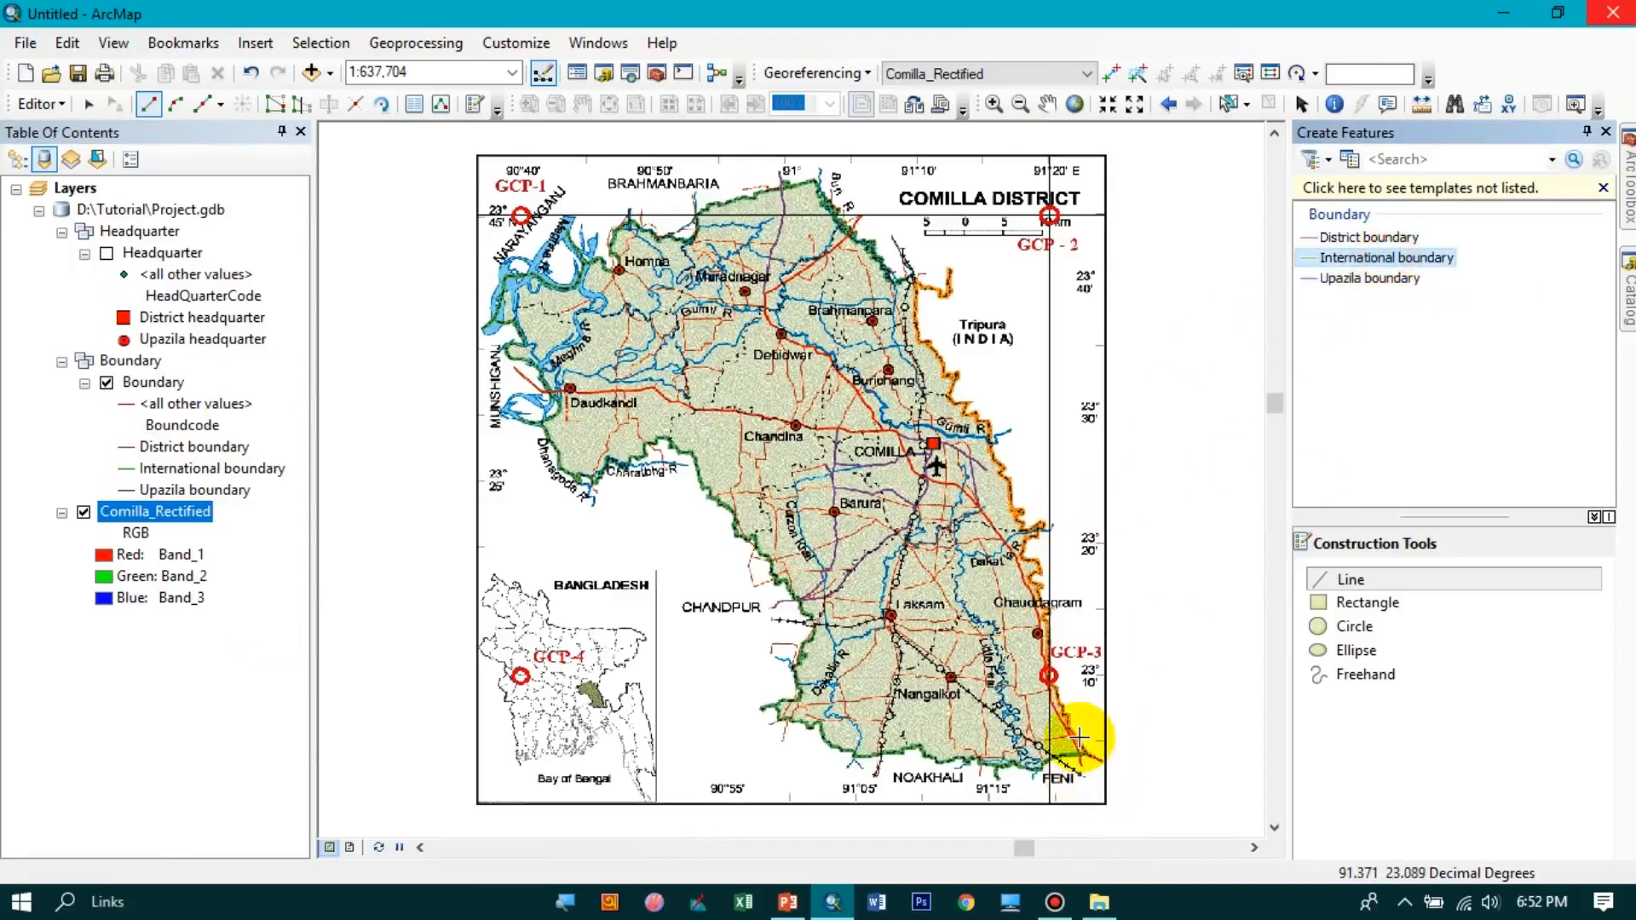
pyautogui.scroll(5, 1079, 737)
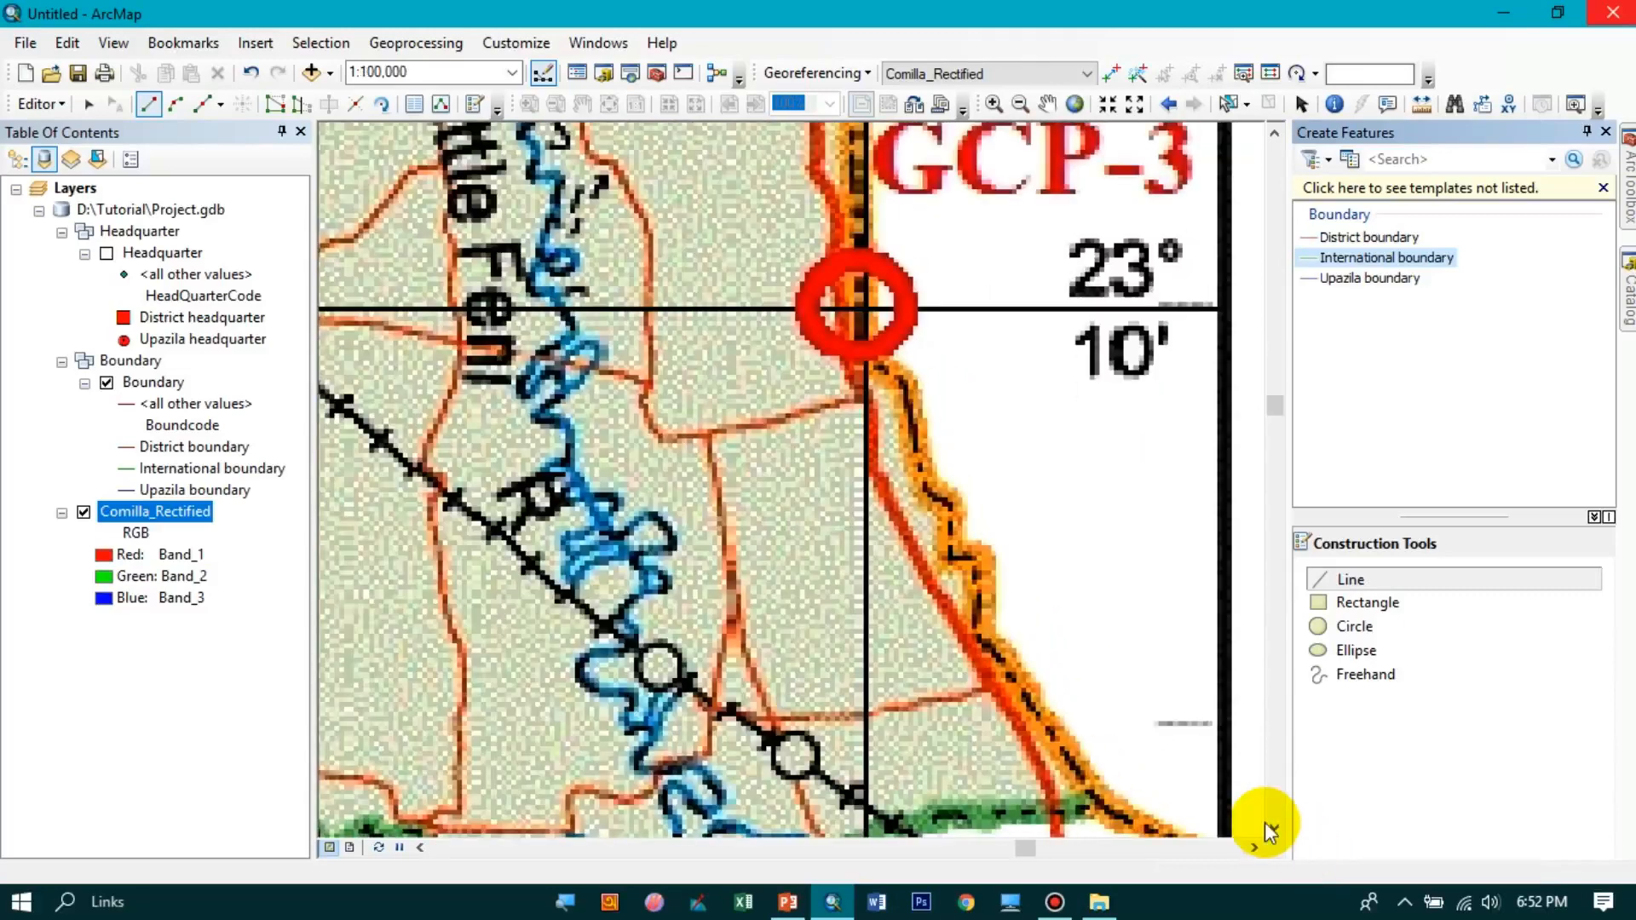
pyautogui.click(1275, 827)
pyautogui.click(1275, 827)
pyautogui.click(1275, 826)
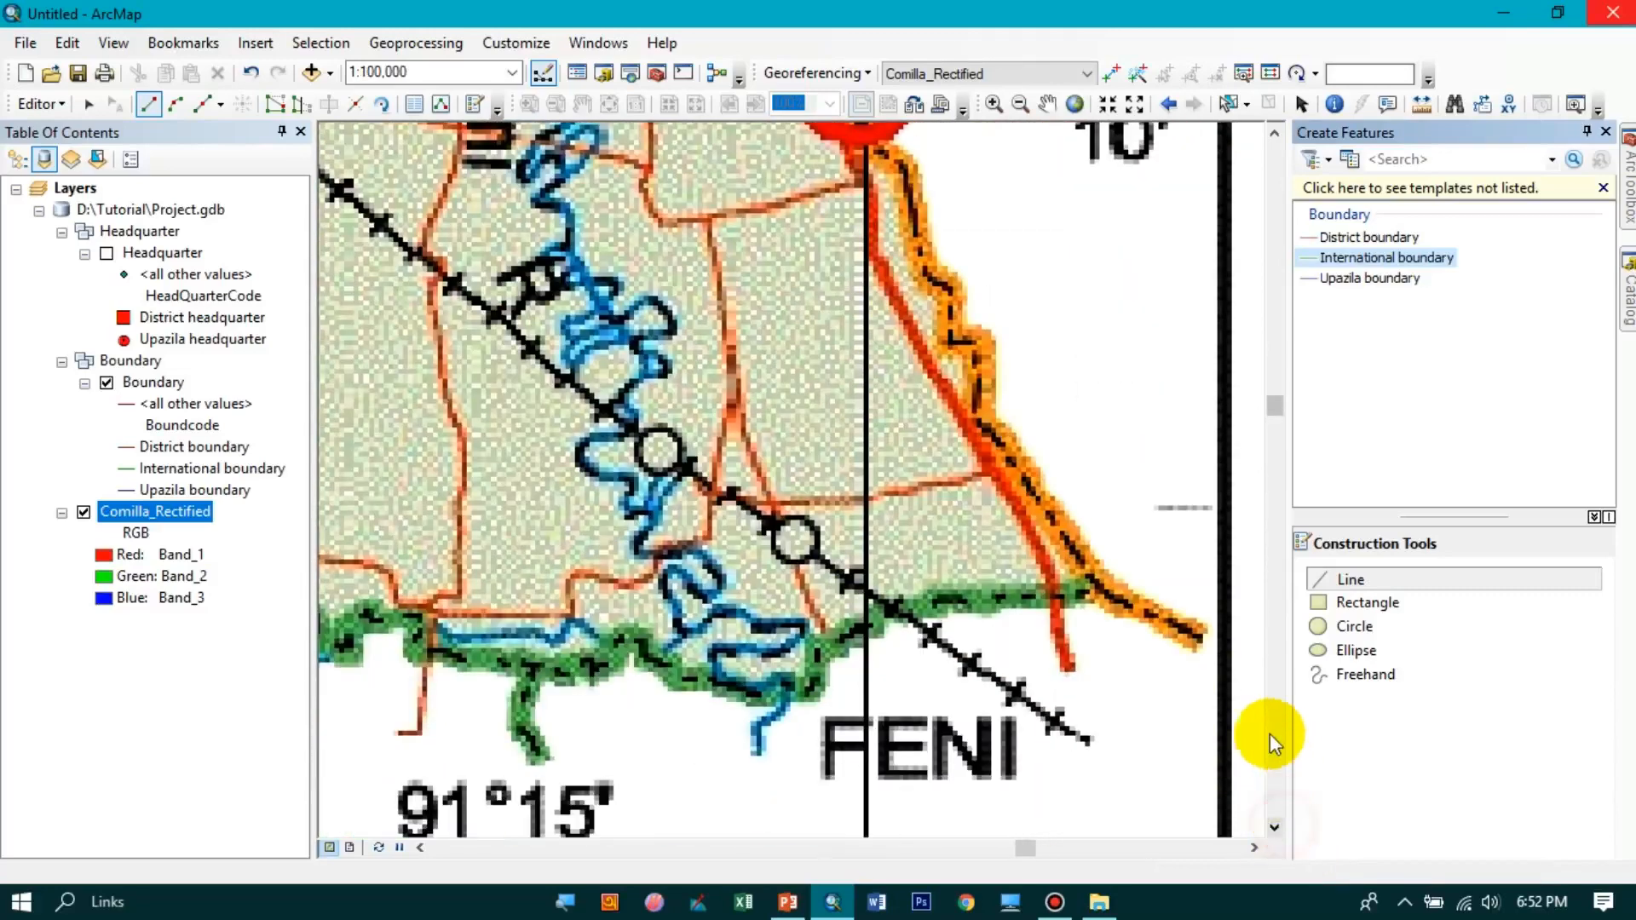
pyautogui.click(1385, 587)
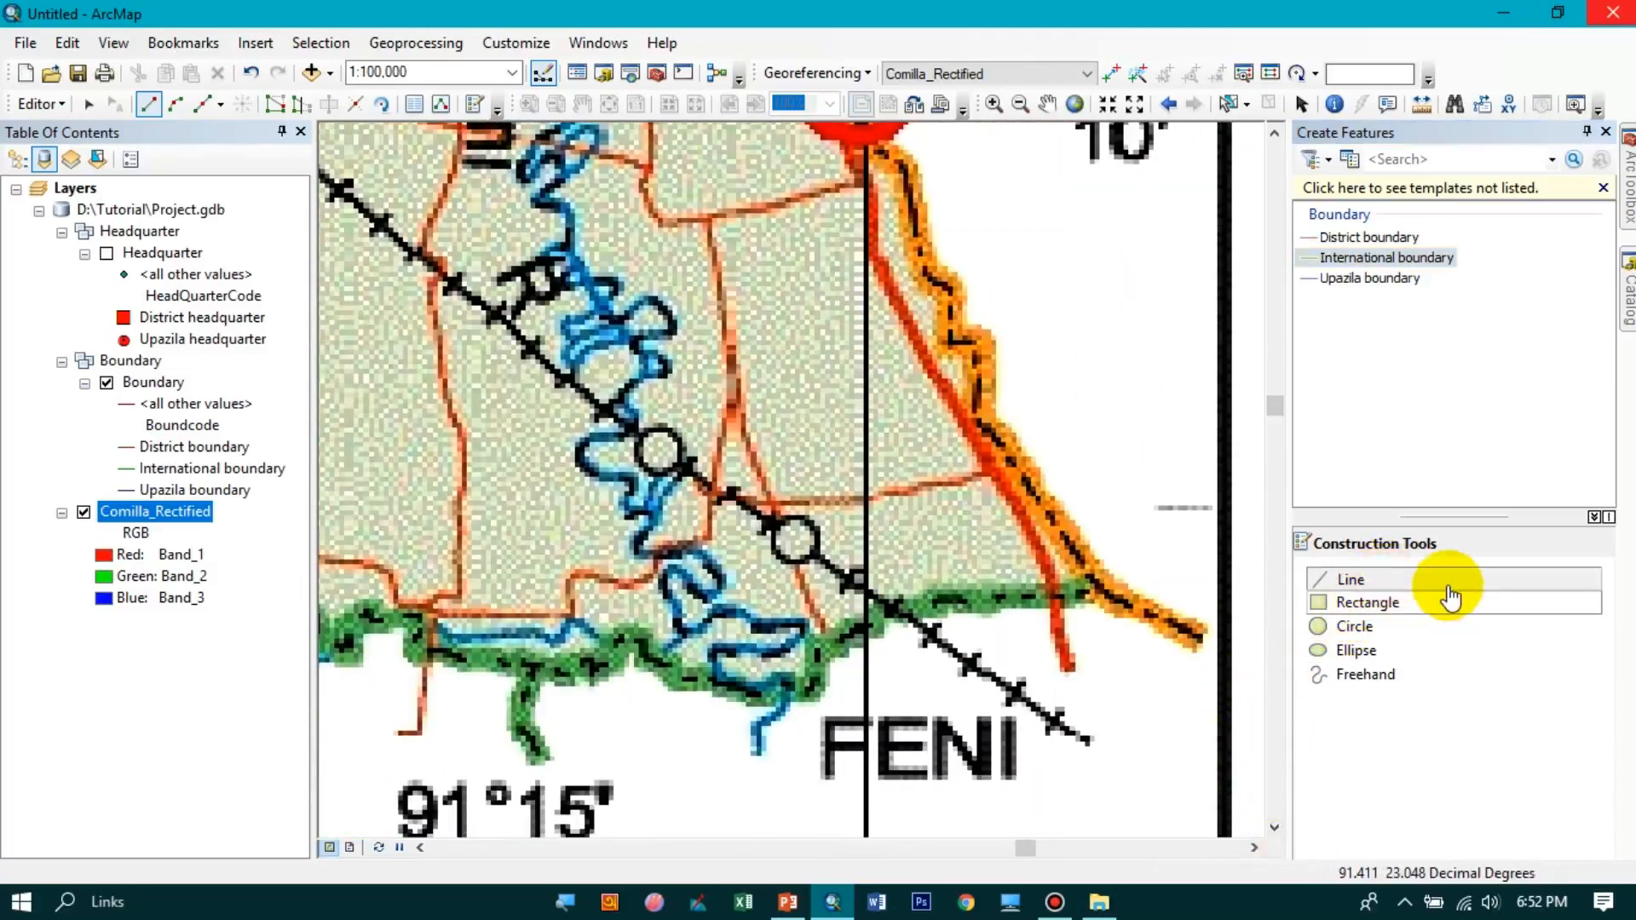
pyautogui.click(1200, 638)
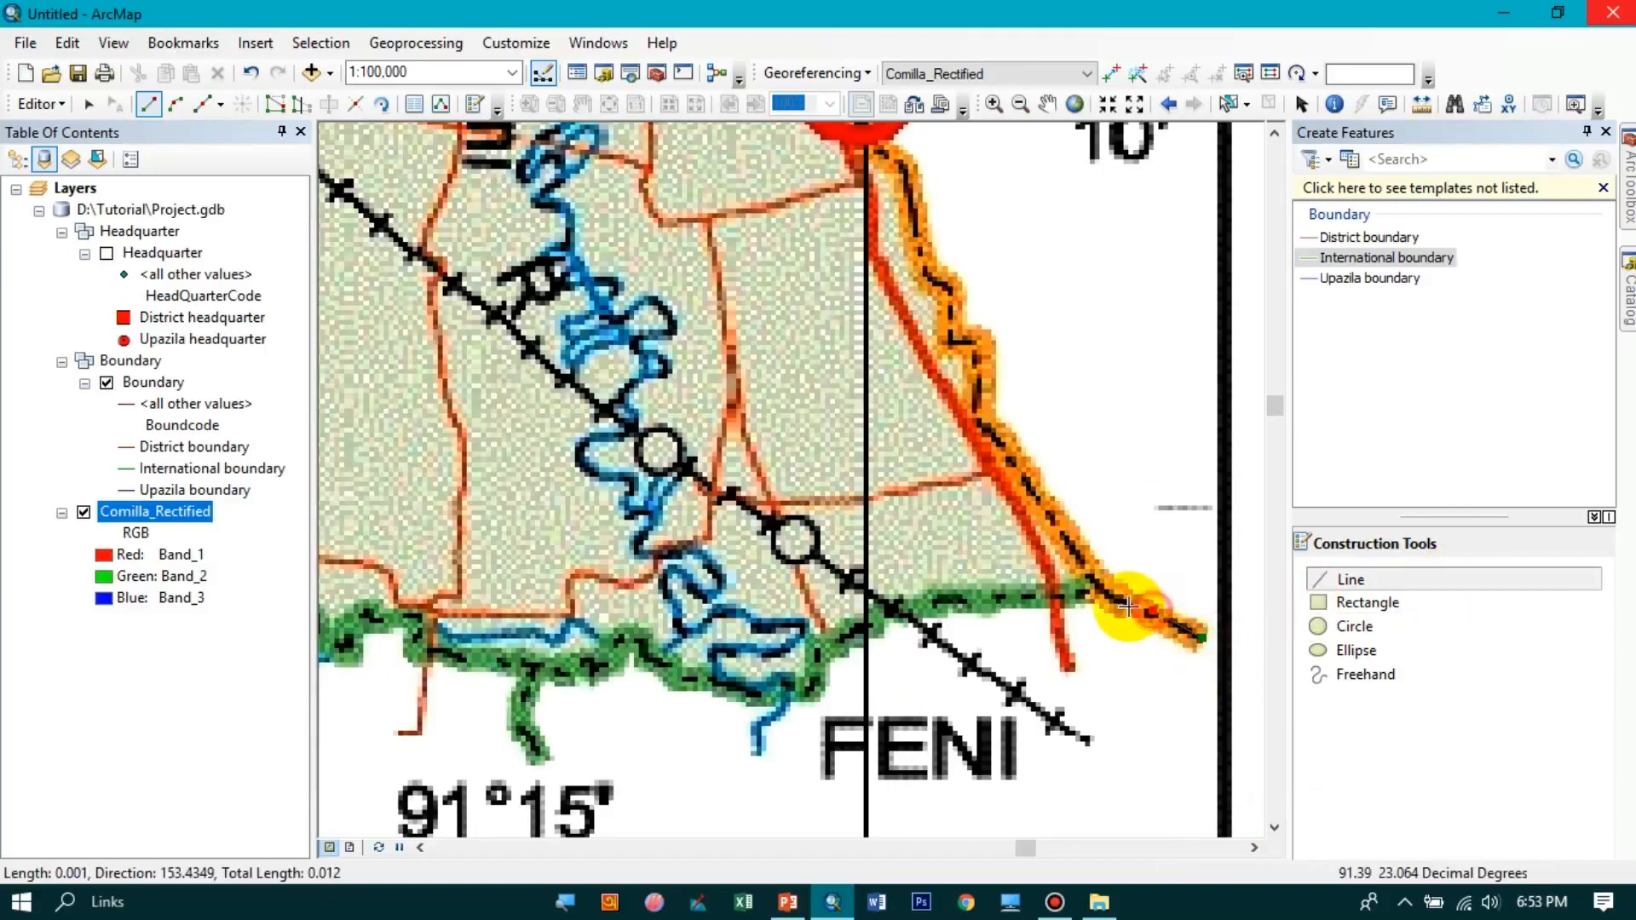
pyautogui.click(1084, 582)
pyautogui.click(1037, 506)
pyautogui.click(994, 404)
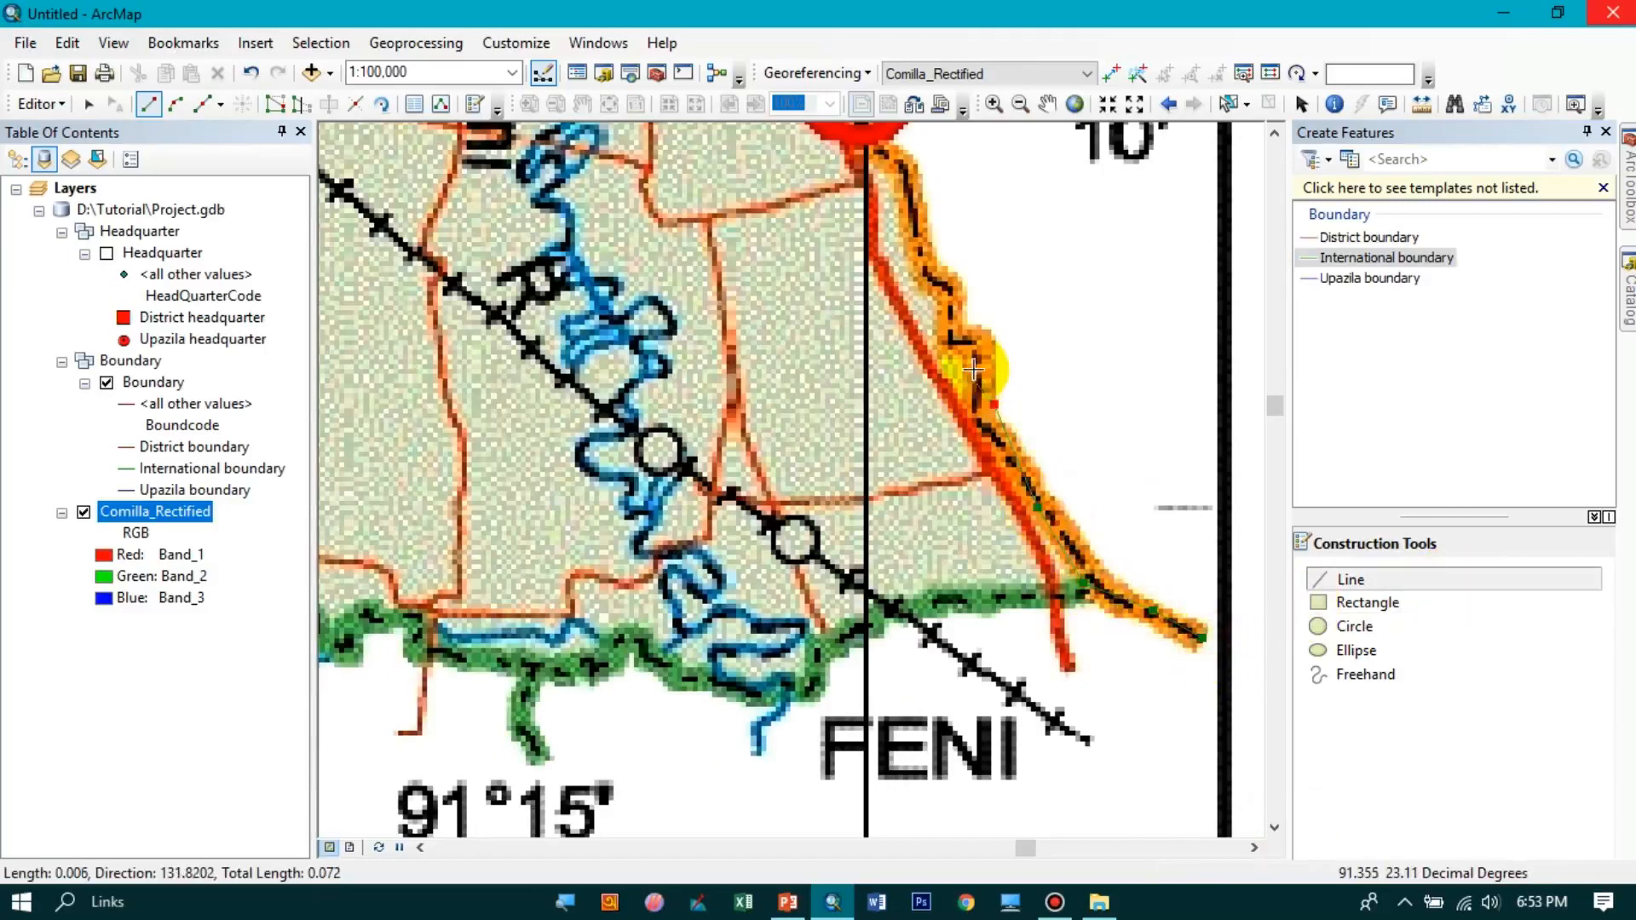
pyautogui.click(947, 335)
pyautogui.click(949, 300)
pyautogui.click(940, 256)
pyautogui.click(914, 213)
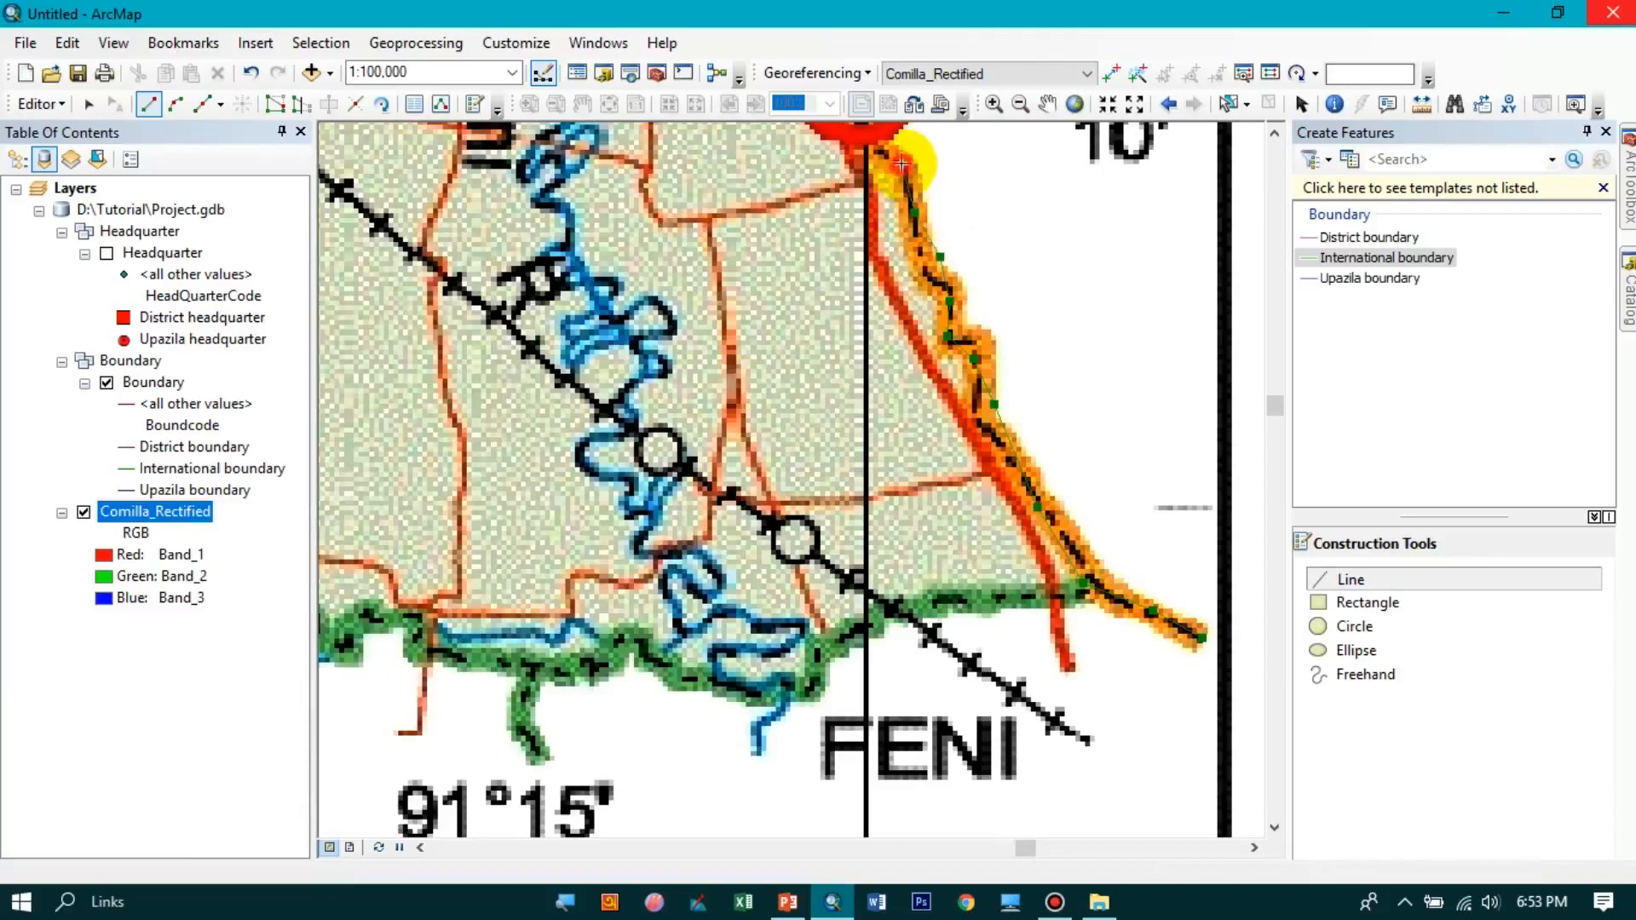
pyautogui.click(901, 165)
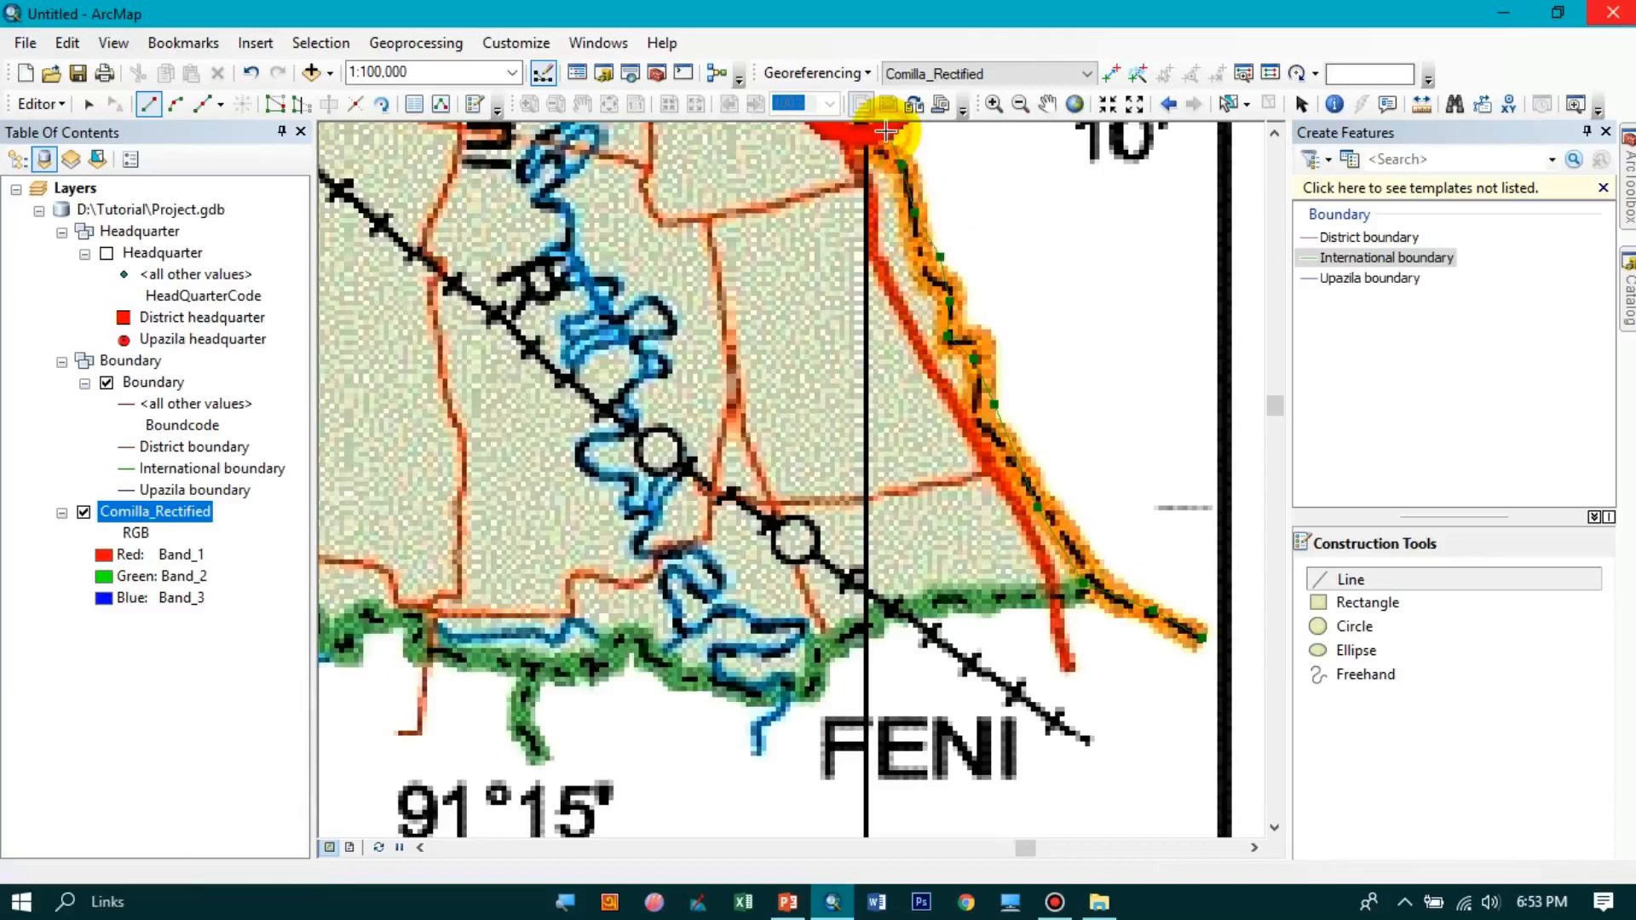
# - Extend the International boundary line northward from GCP-3 past Chauddagram
pyautogui.click(1047, 103)
pyautogui.moveTo(941, 264); pyautogui.dragTo(1081, 869)
pyautogui.moveTo(1008, 411); pyautogui.dragTo(1087, 507)
pyautogui.click(1396, 588)
pyautogui.click(1049, 661)
pyautogui.click(998, 461)
pyautogui.click(986, 313)
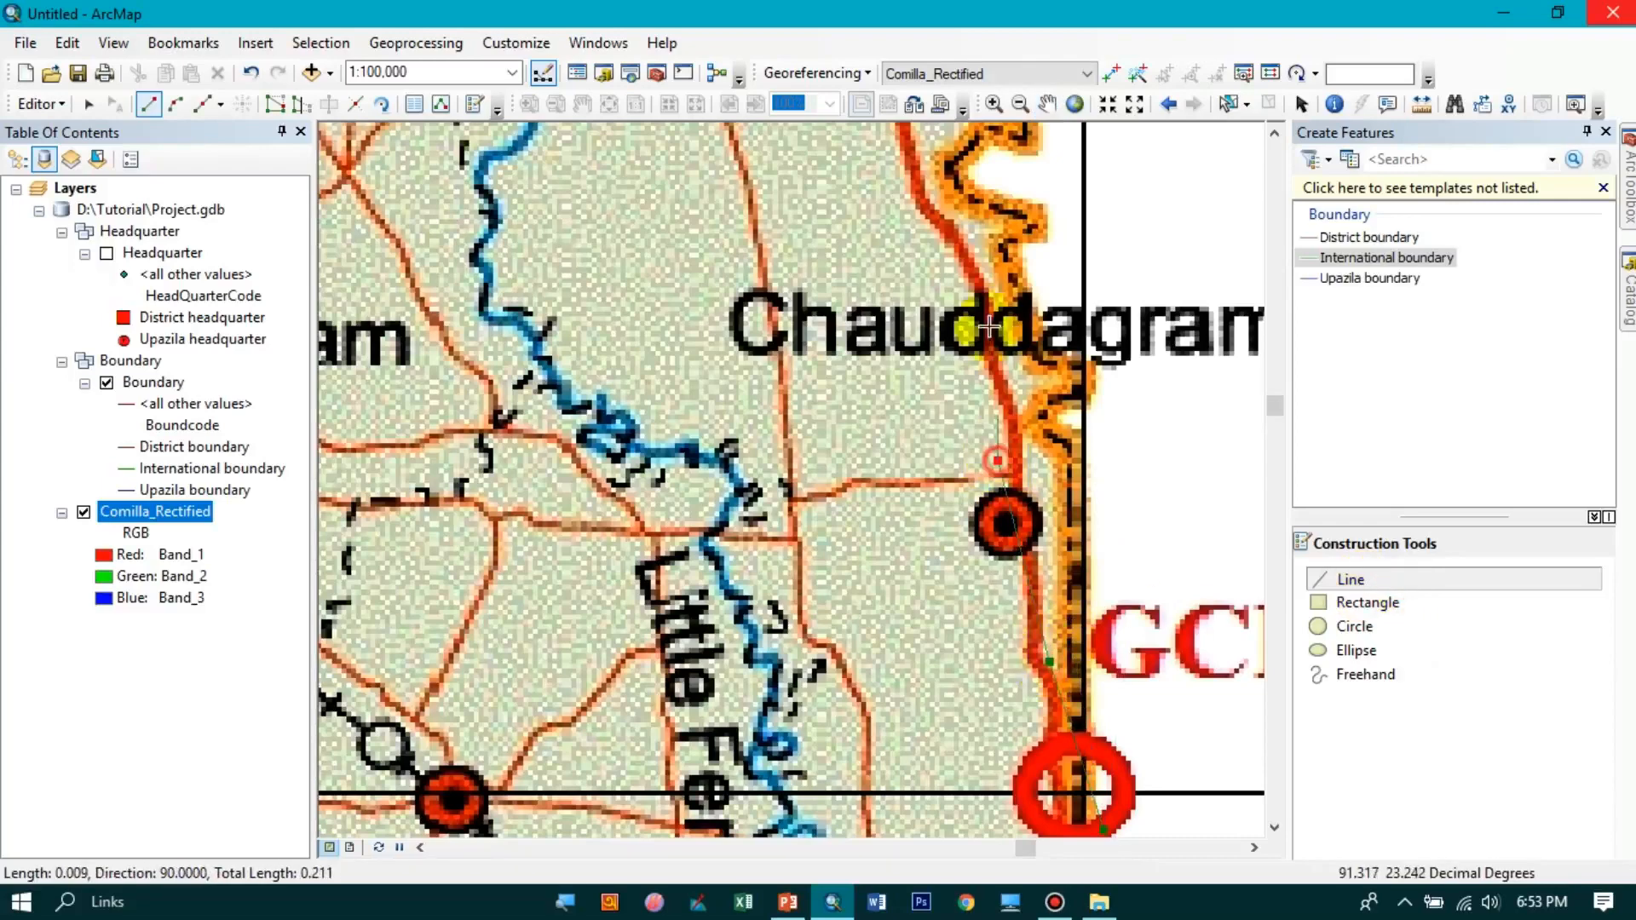
pyautogui.click(905, 191)
pyautogui.click(910, 108)
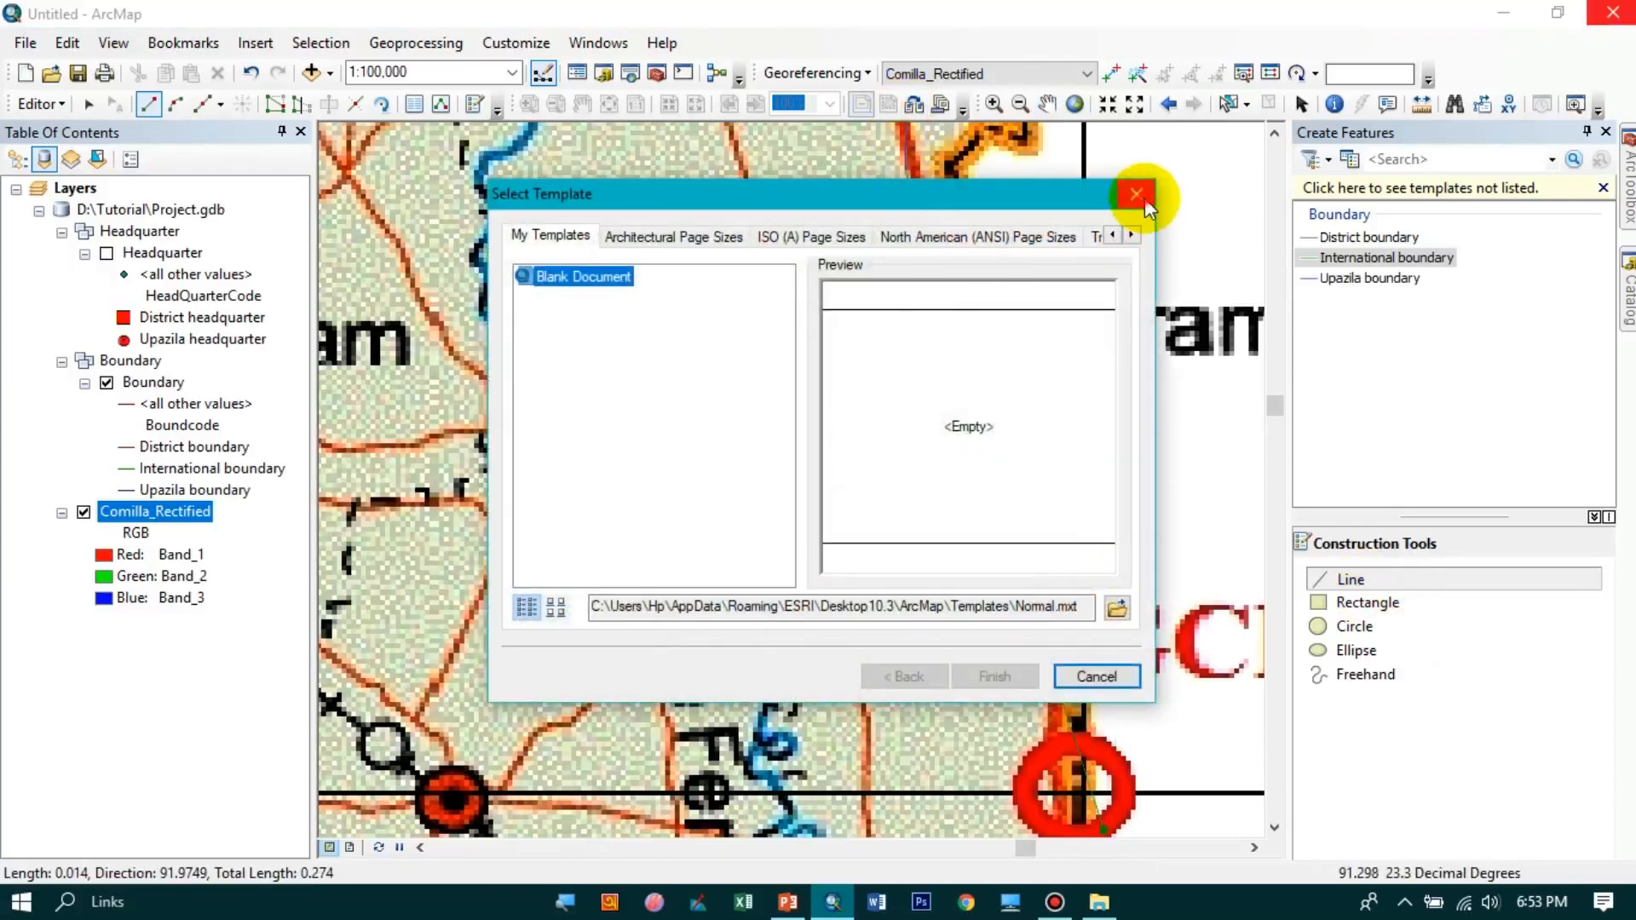
pyautogui.click(1137, 195)
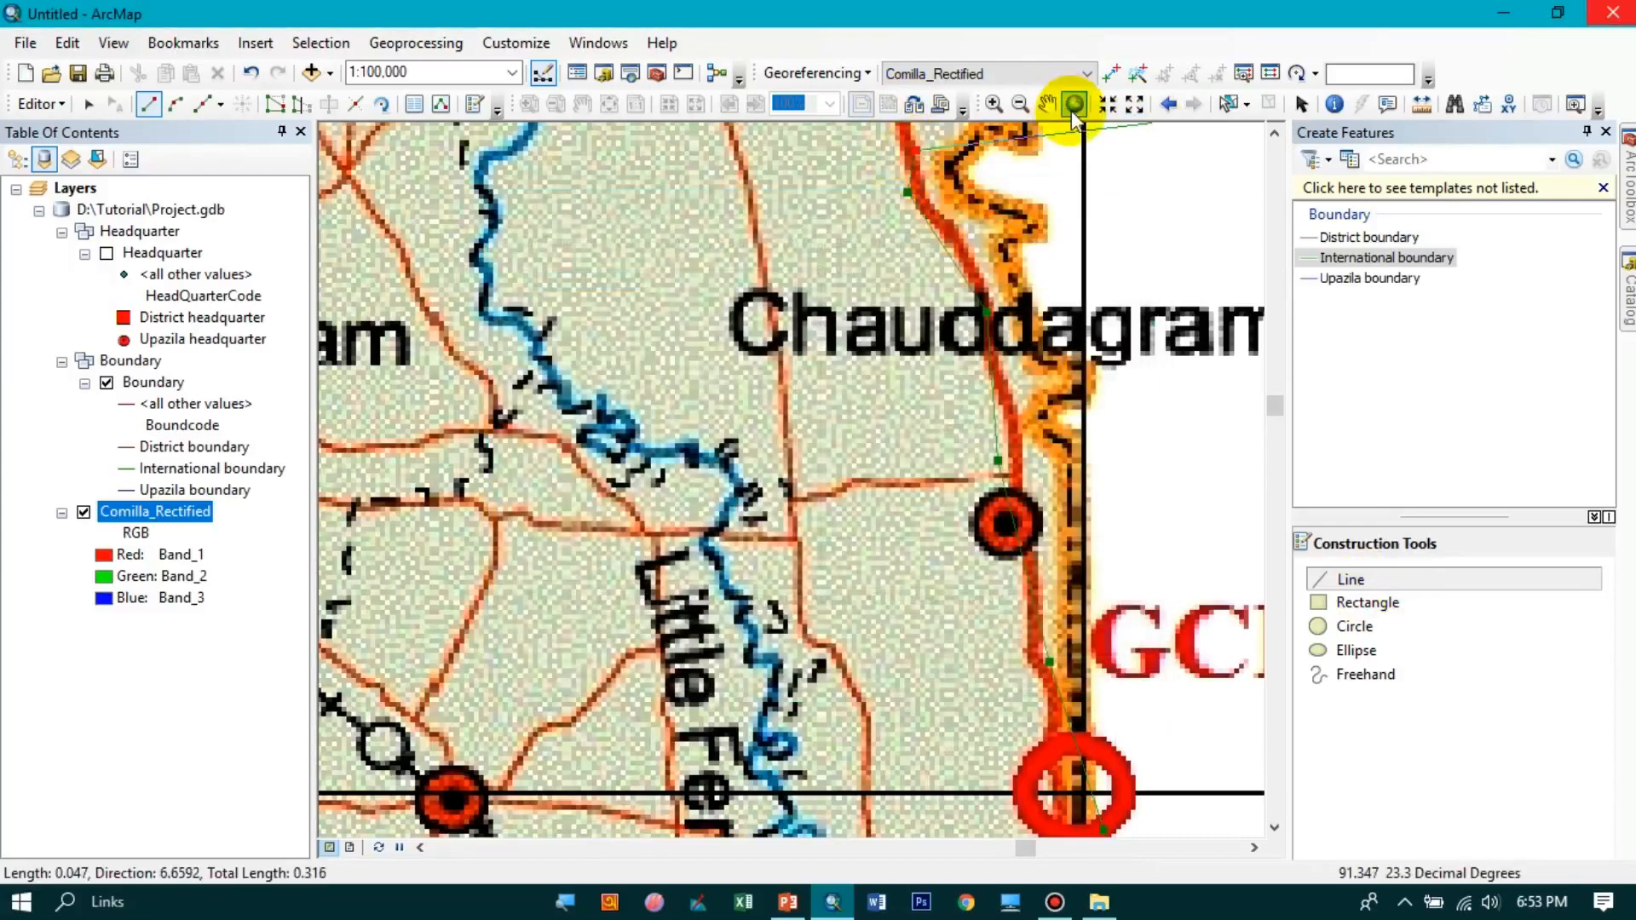
# - Extend the International boundary line northward along the orange border, past the Dakatia River and its loops
pyautogui.click(1047, 104)
pyautogui.moveTo(1026, 256); pyautogui.dragTo(1098, 814)
pyautogui.click(1353, 580)
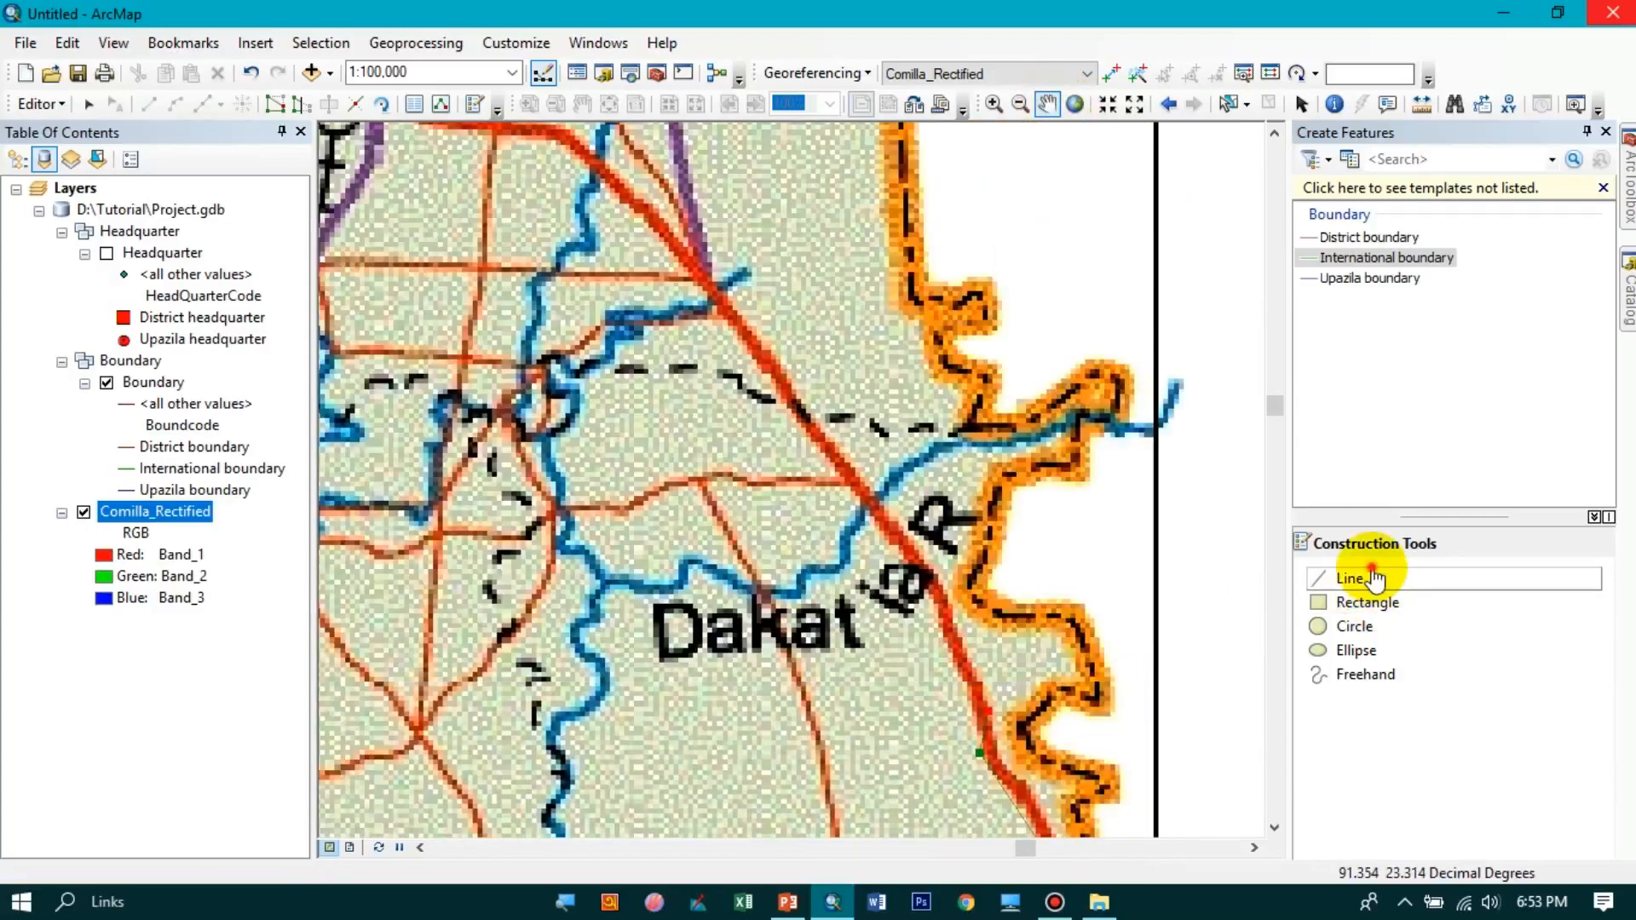
pyautogui.click(1114, 706)
pyautogui.click(1066, 608)
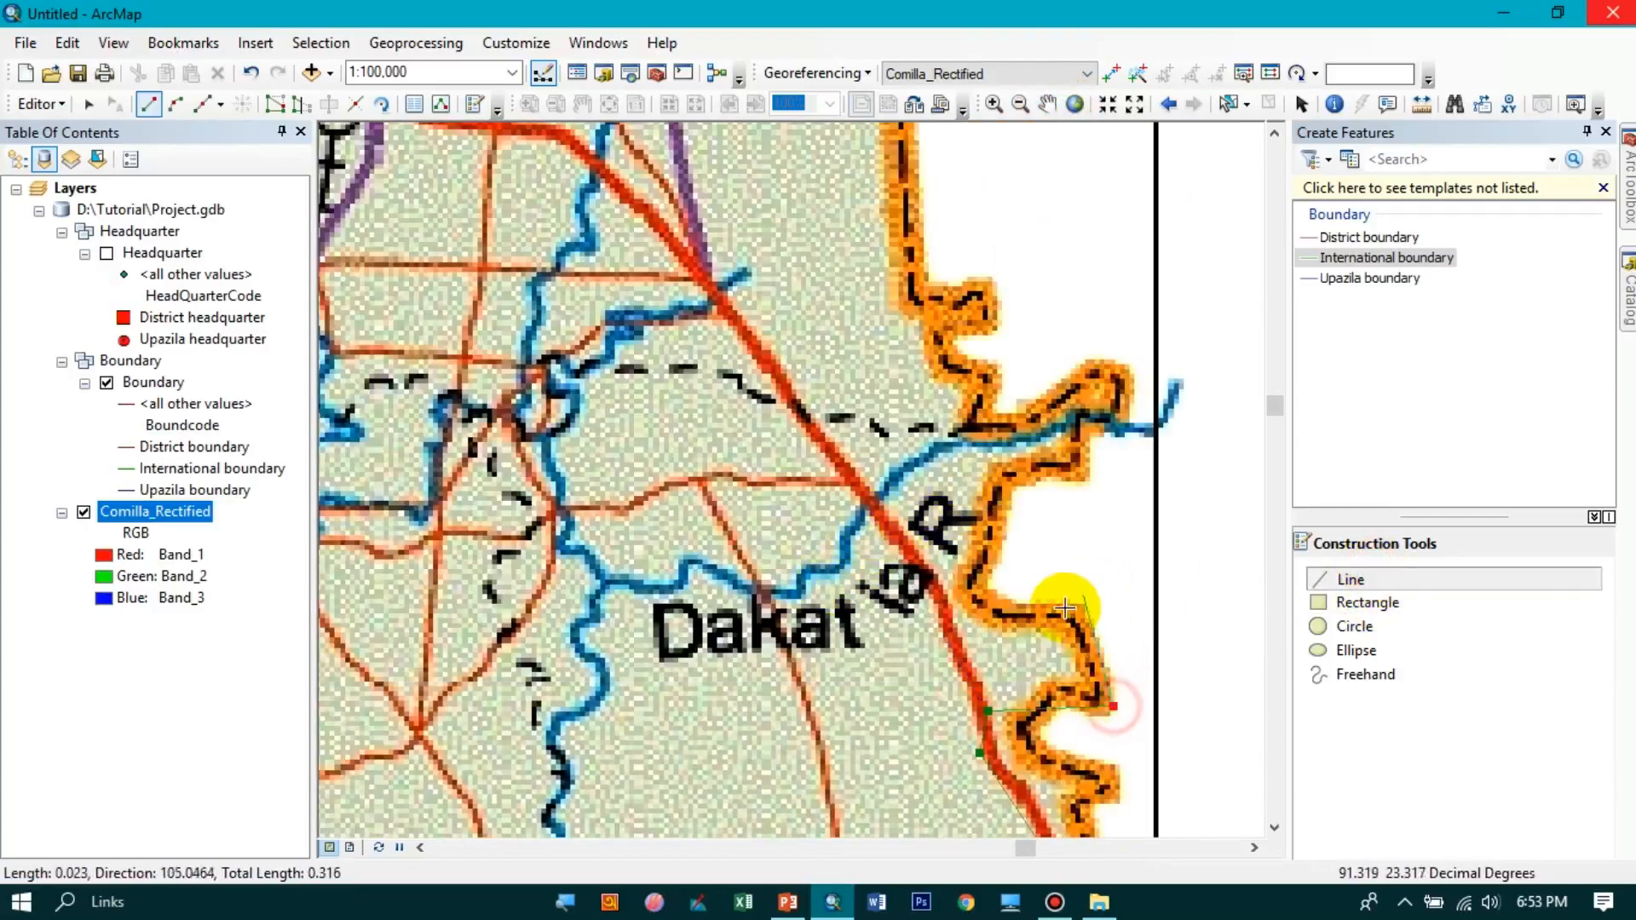
pyautogui.click(961, 582)
pyautogui.click(995, 480)
pyautogui.click(1106, 439)
pyautogui.click(1091, 375)
pyautogui.click(914, 357)
pyautogui.click(891, 266)
pyautogui.click(897, 201)
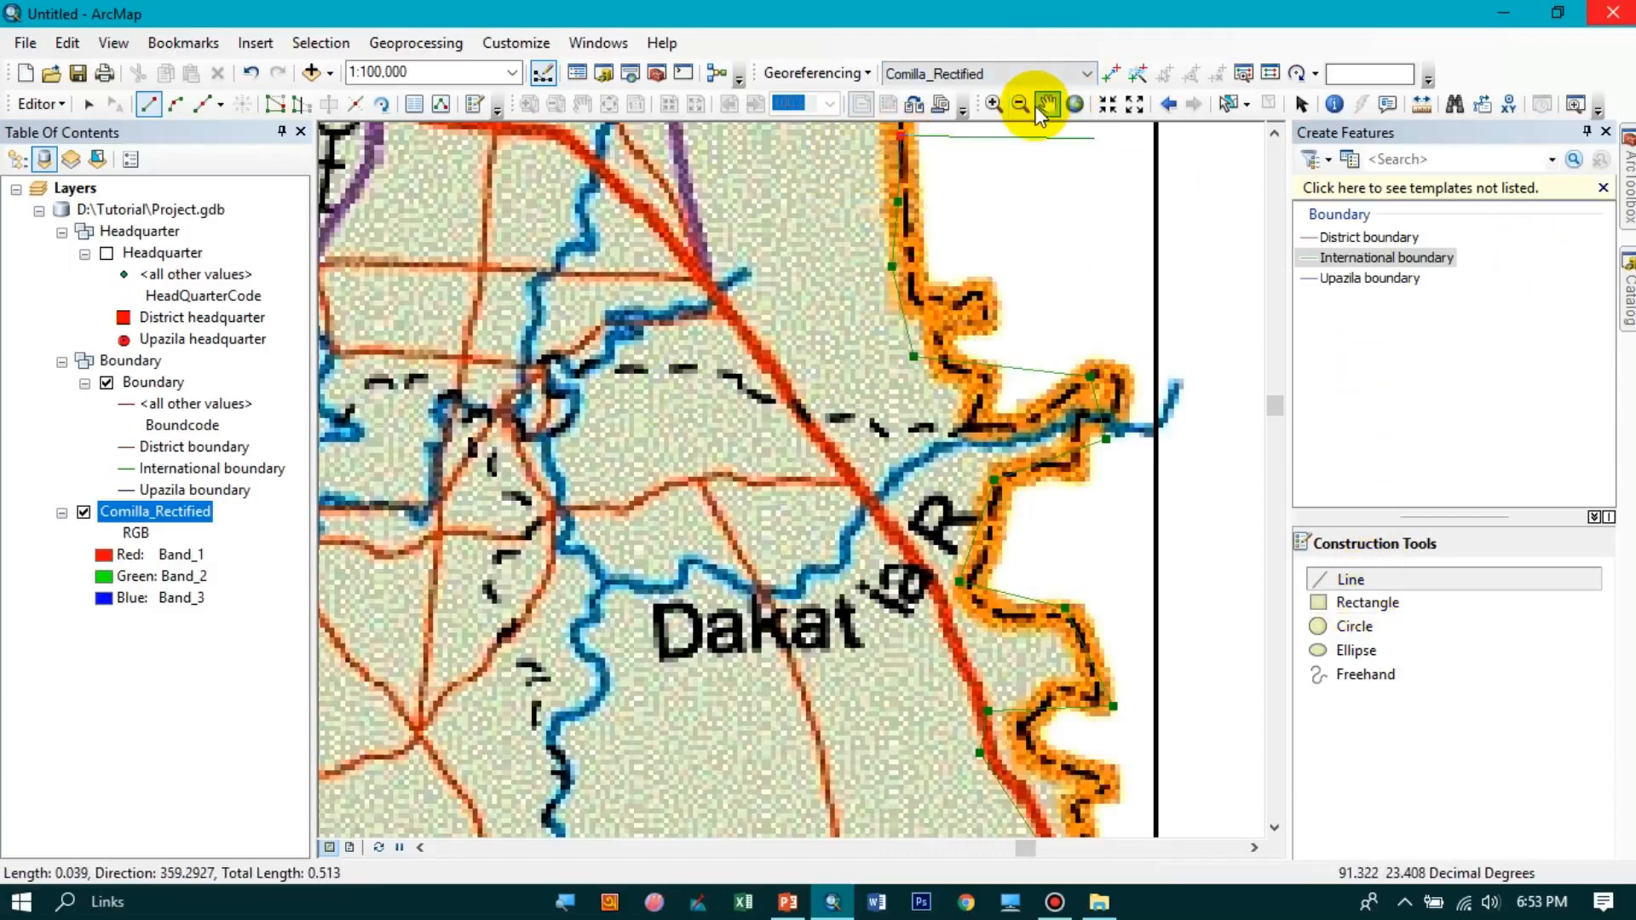
# - Continue the International boundary line past the Gumti River at full map extent and finish it at the border's northern end beside Tripura
pyautogui.rightClick(160, 503)
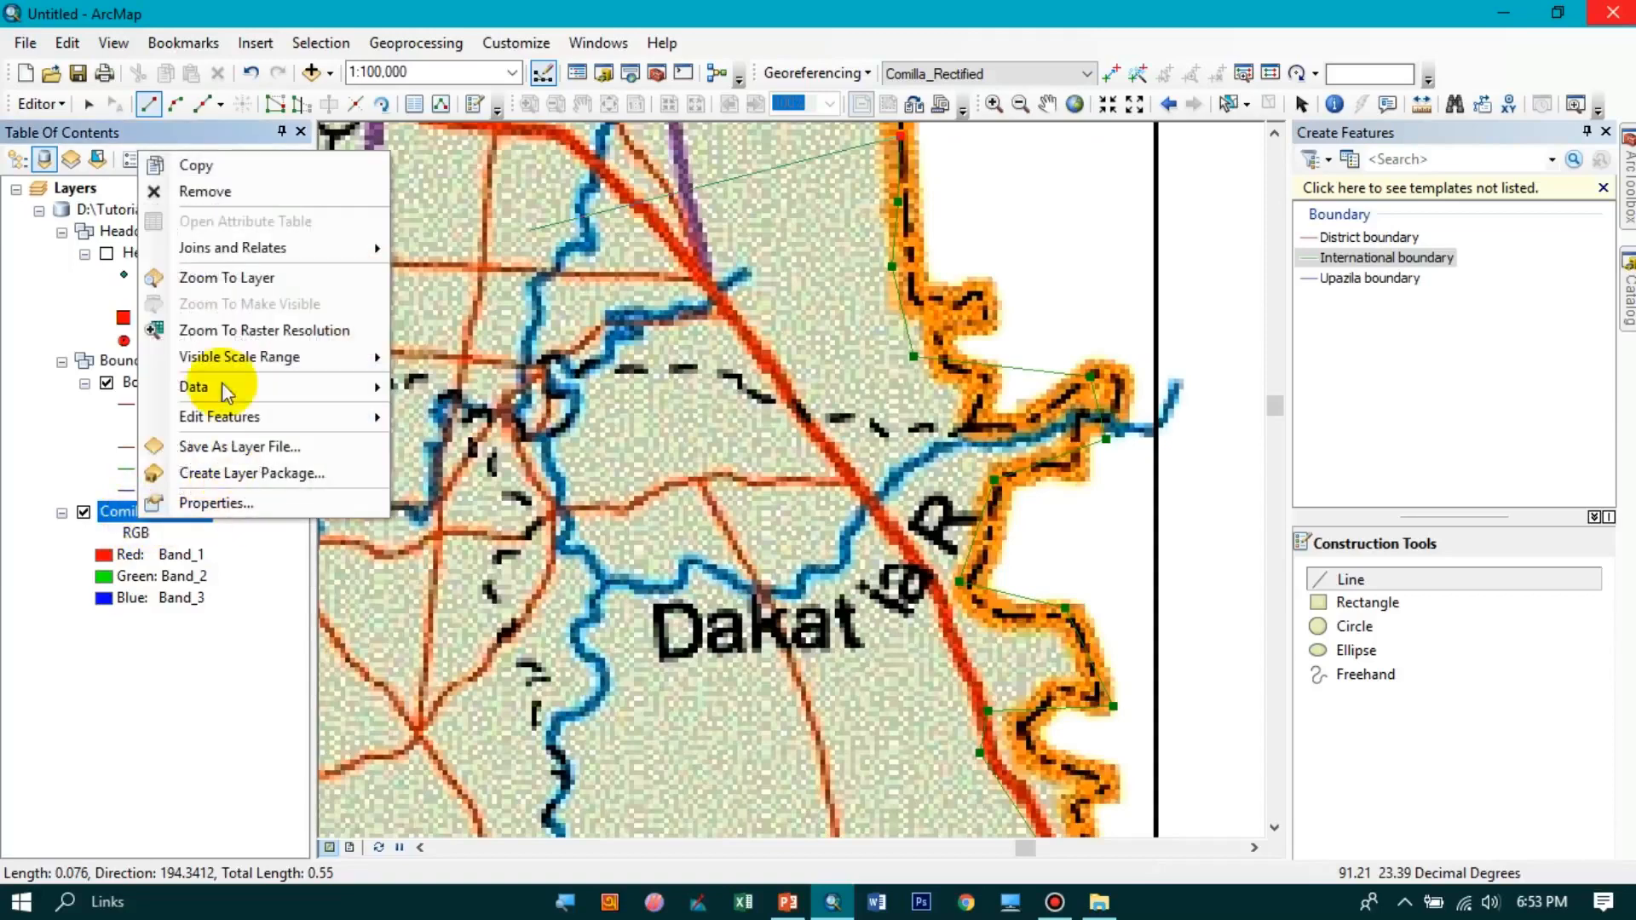
pyautogui.click(256, 281)
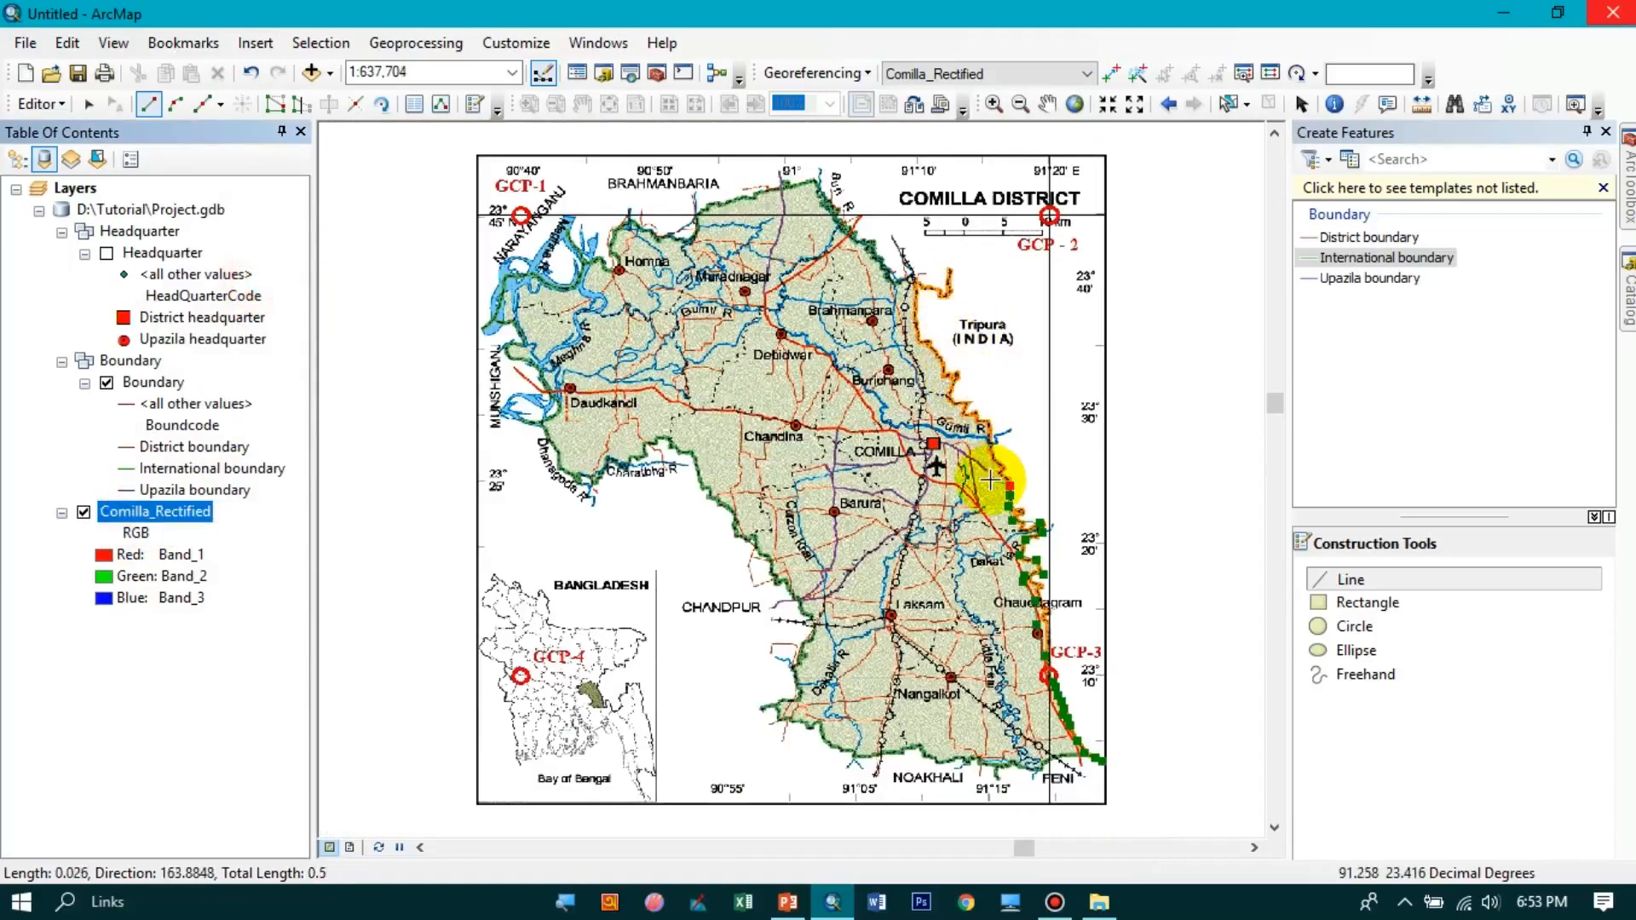
pyautogui.click(980, 420)
pyautogui.click(931, 394)
pyautogui.click(935, 365)
pyautogui.click(929, 320)
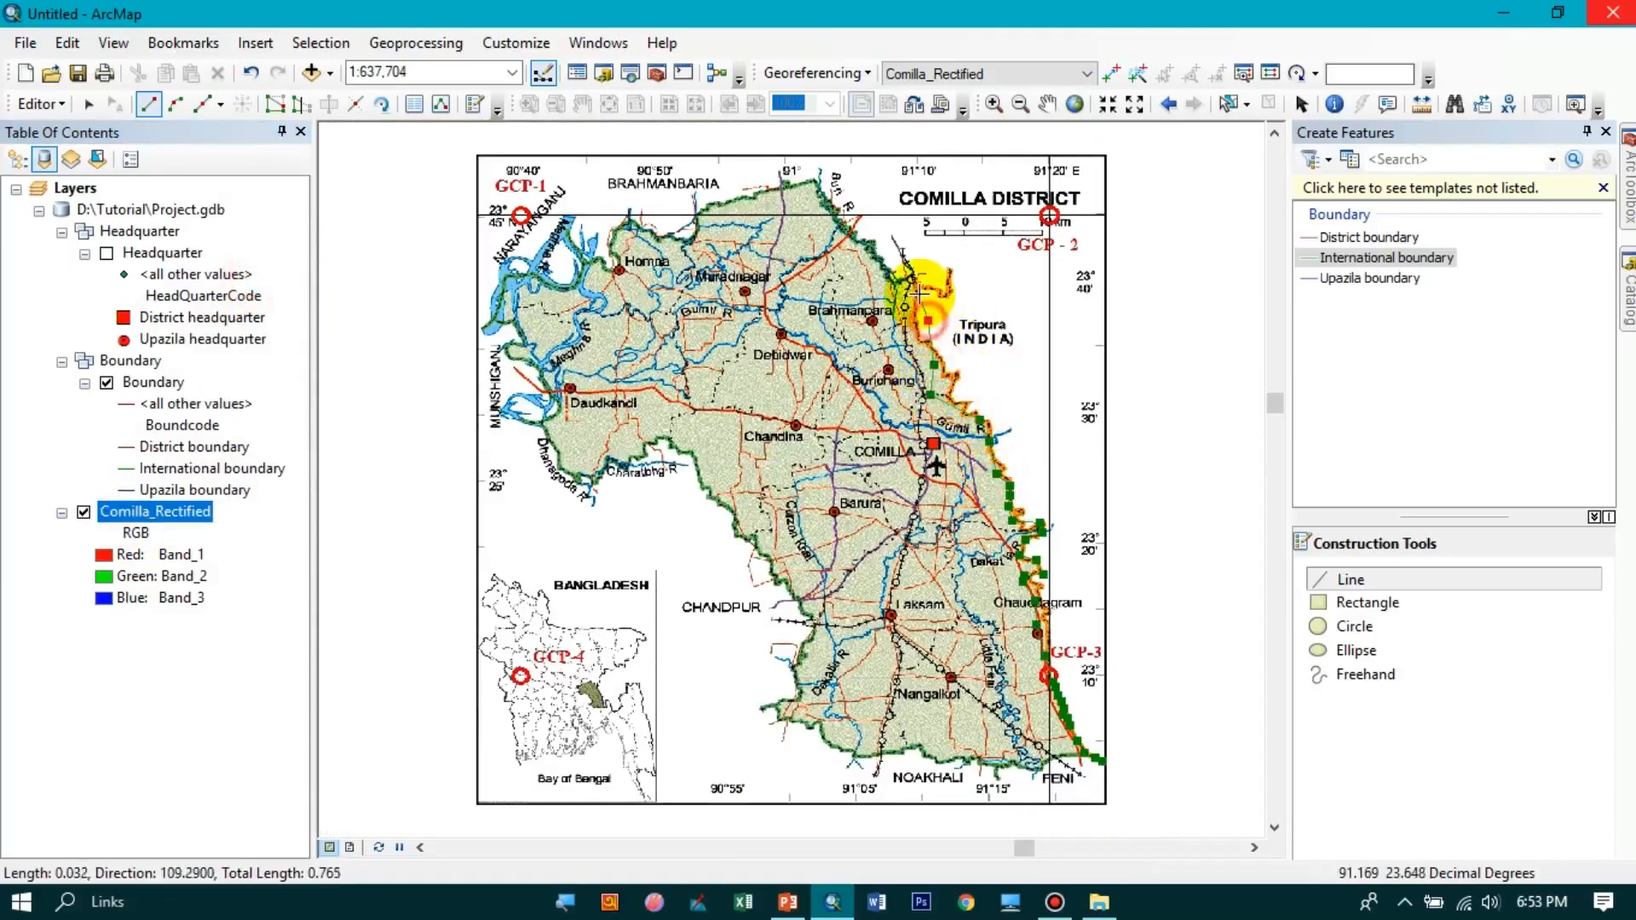
pyautogui.doubleClick(954, 272)
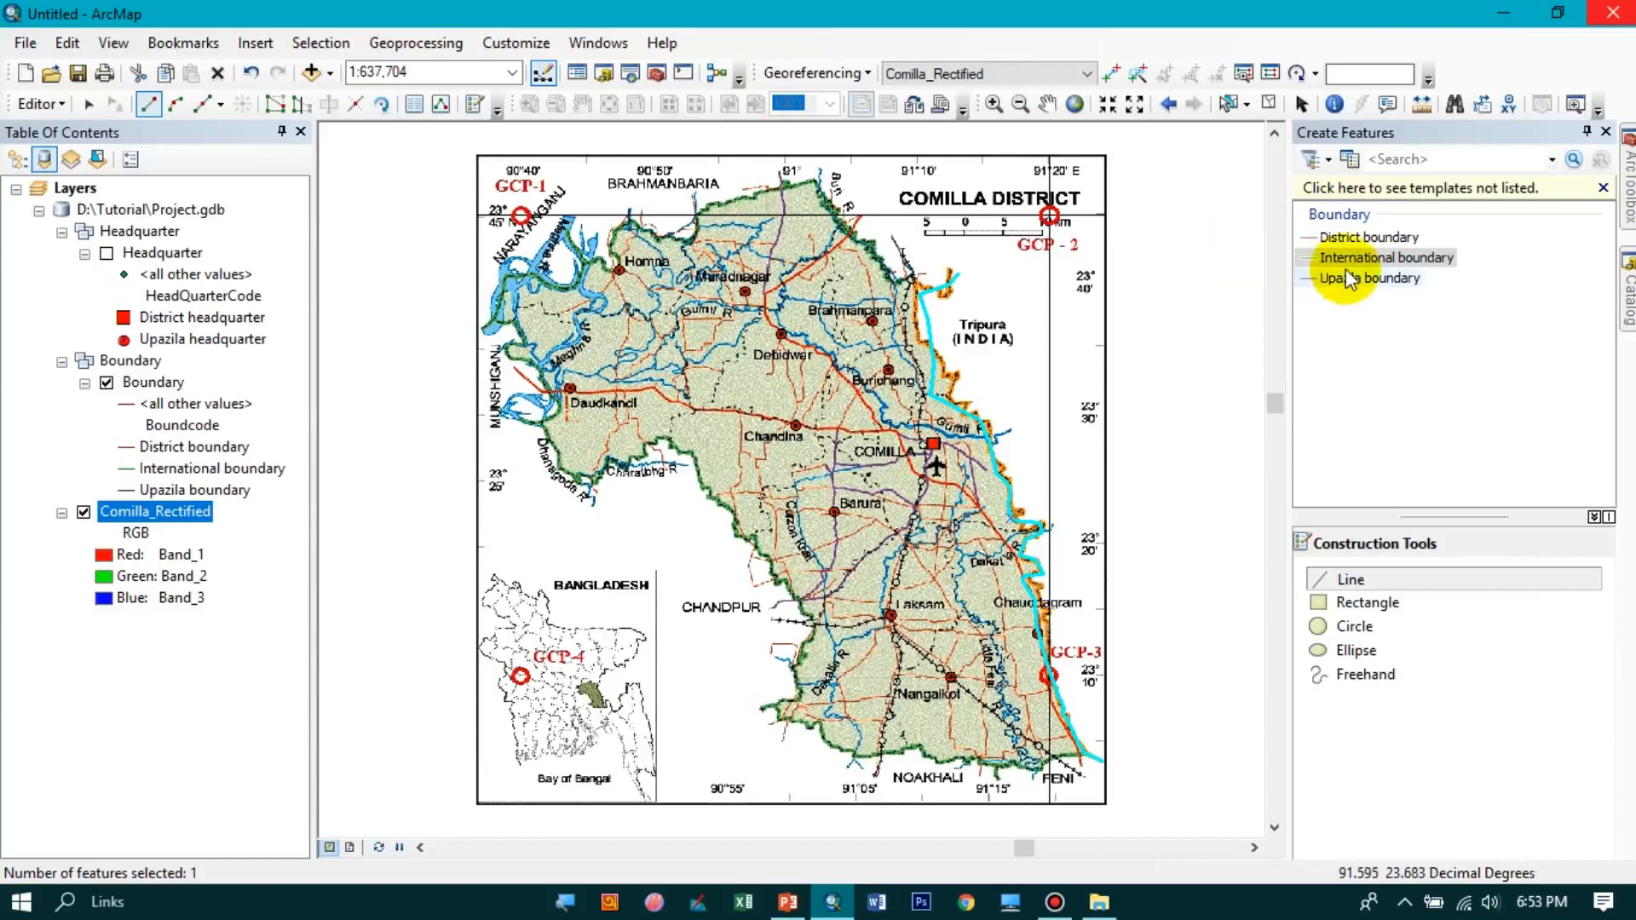
# - Start a District boundary line at its junction with the international boundary near Feni and trace it westward to the railway crossing
pyautogui.click(1405, 587)
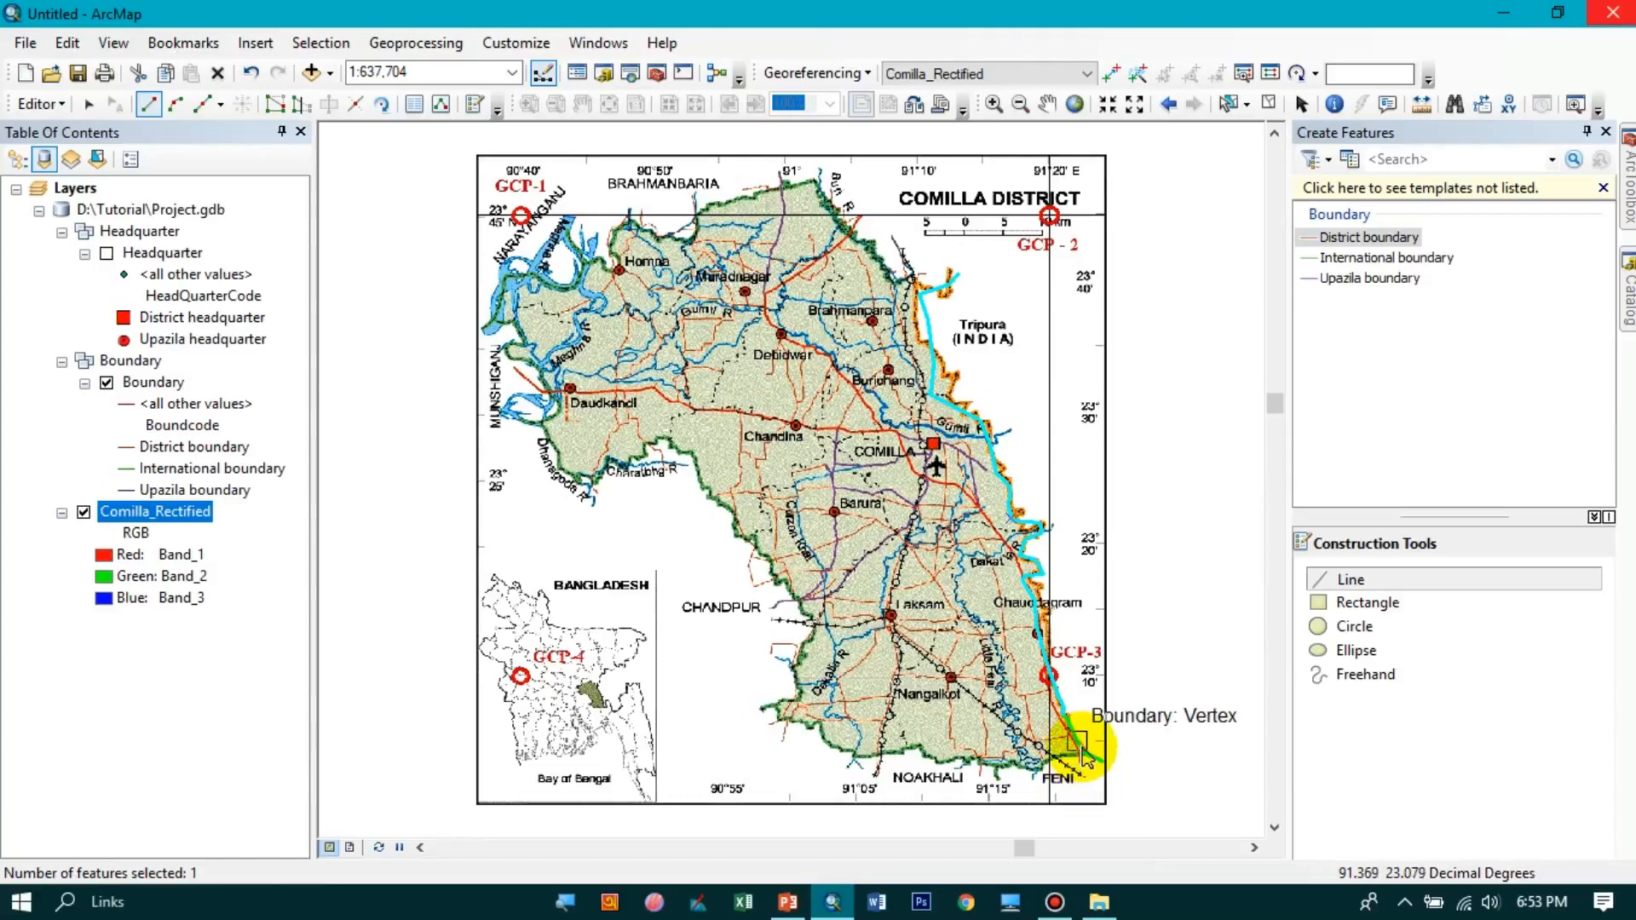
pyautogui.scroll(10, 1084, 755)
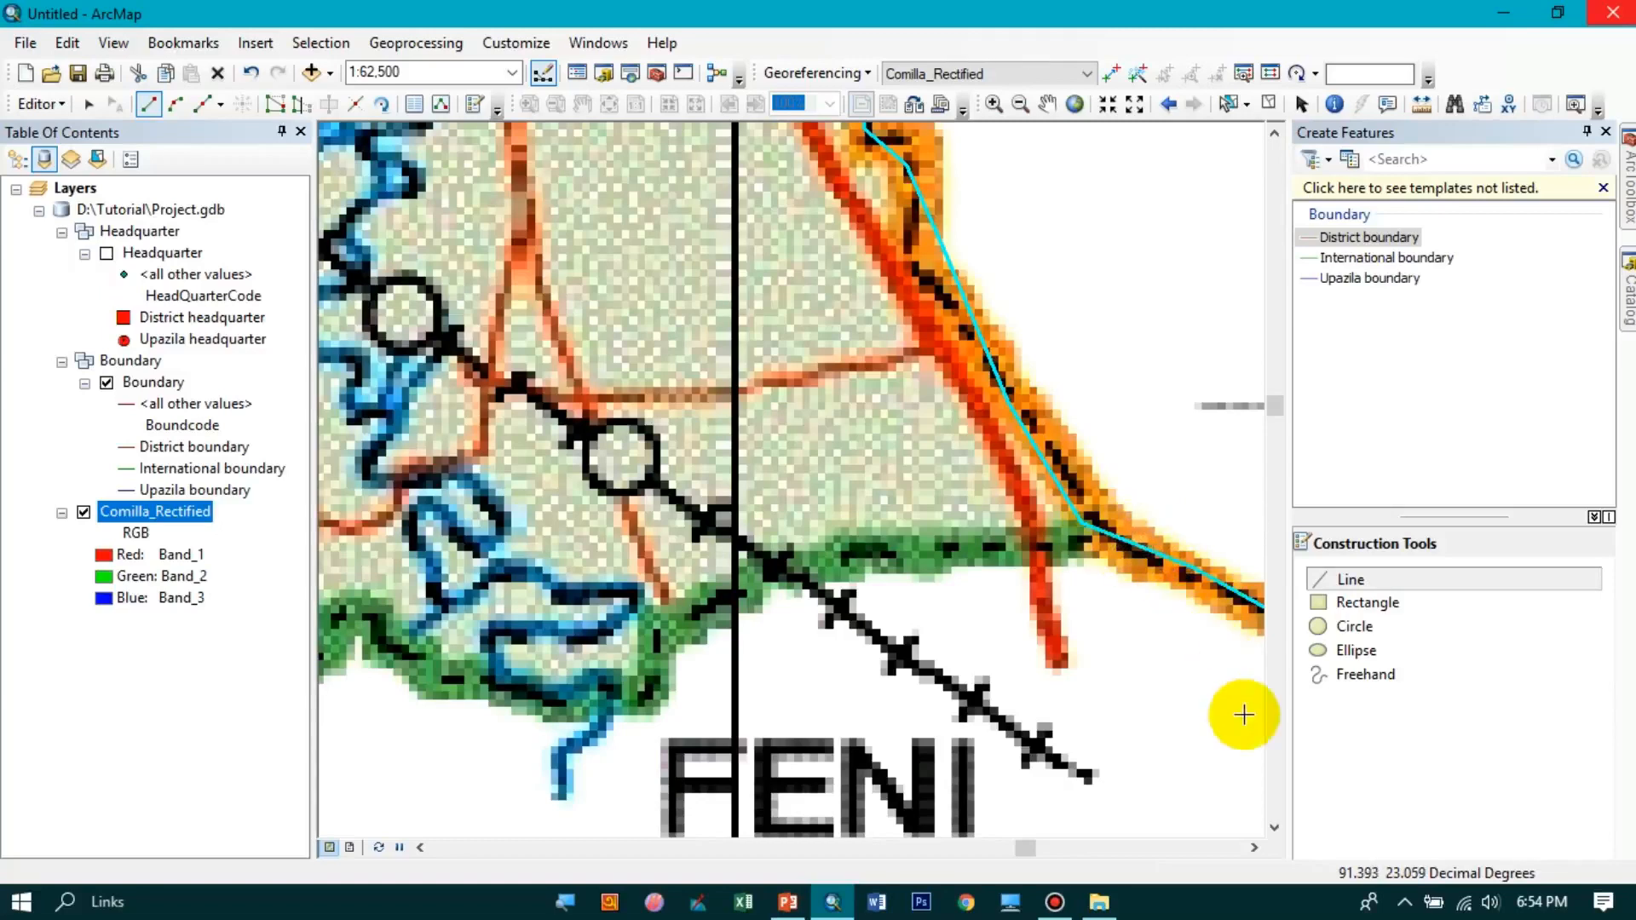
pyautogui.click(1274, 828)
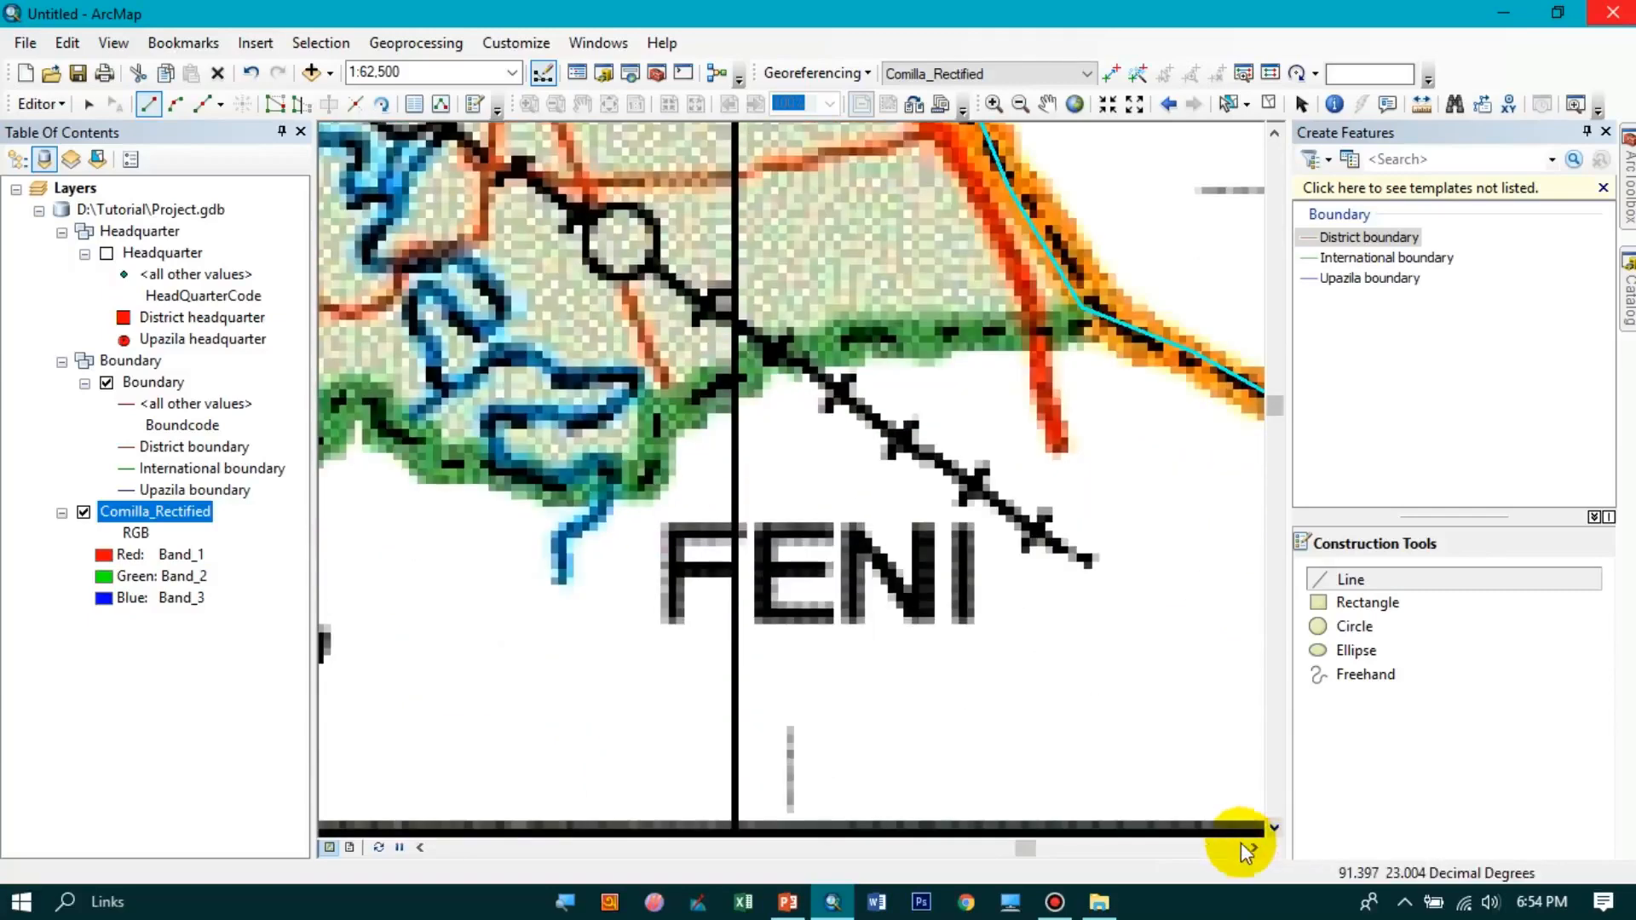
pyautogui.click(1254, 848)
pyautogui.click(1254, 848)
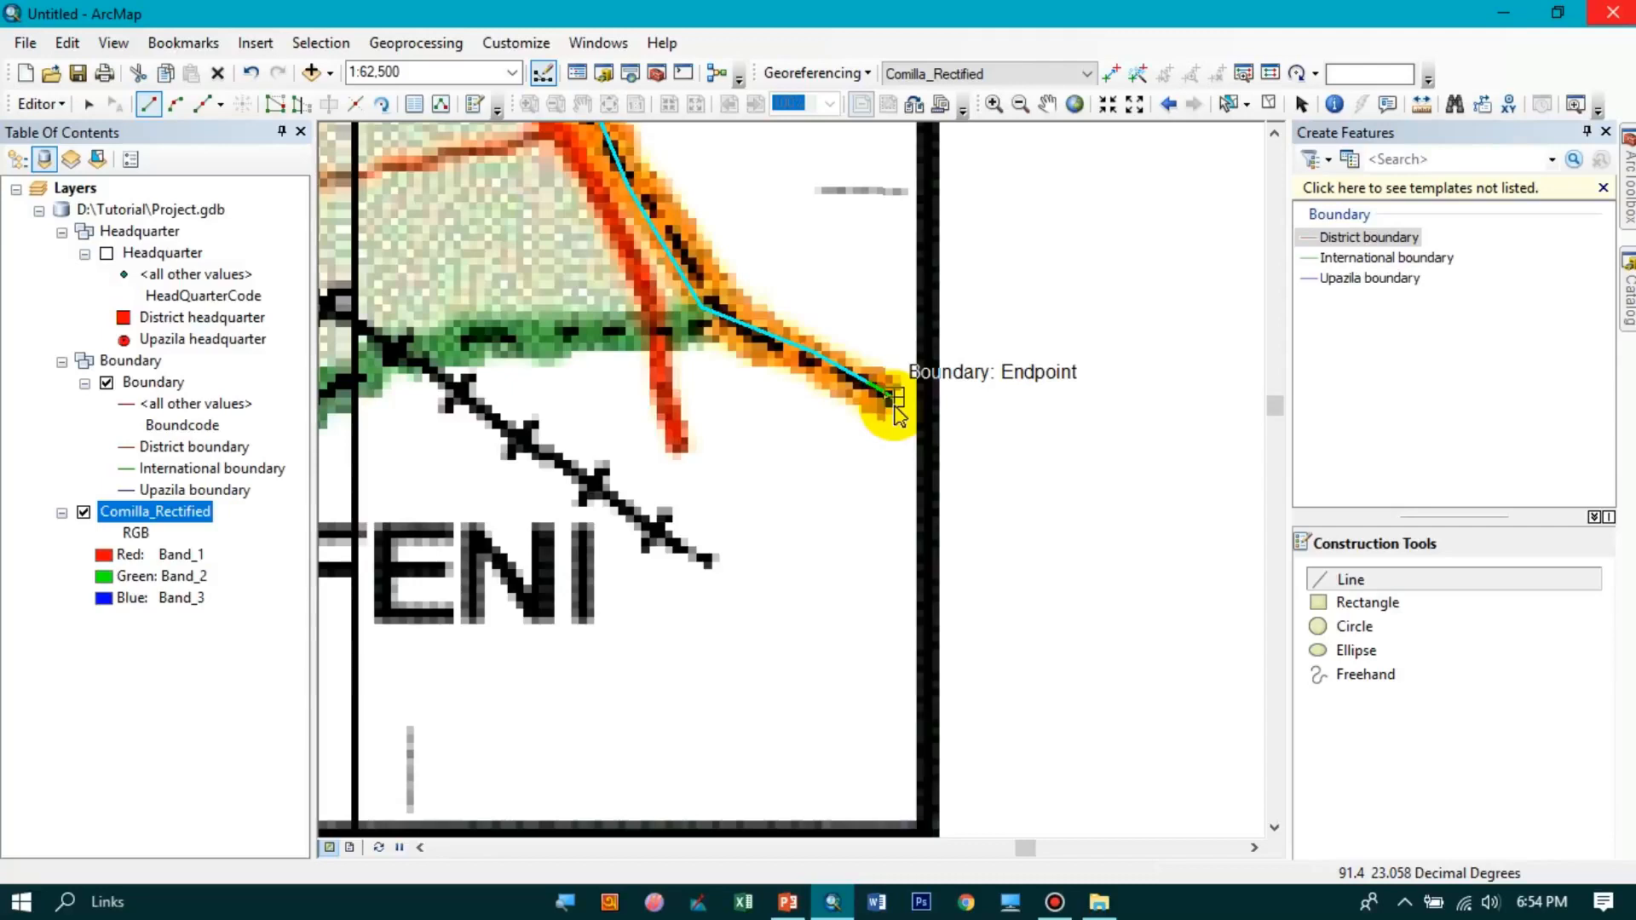
pyautogui.click(707, 309)
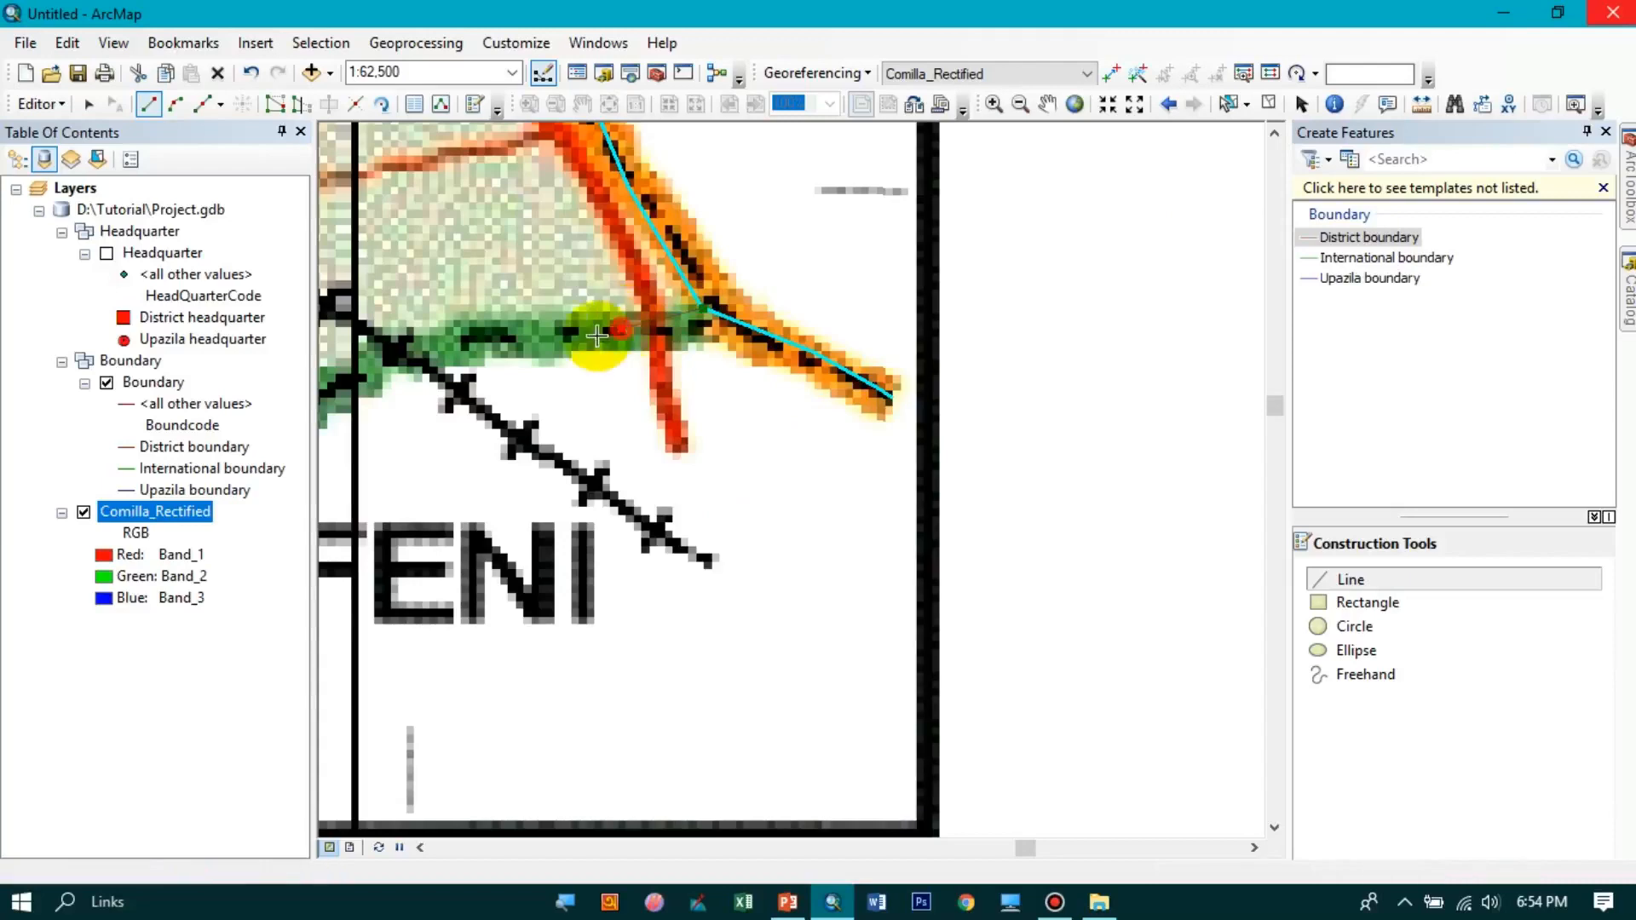
pyautogui.click(398, 352)
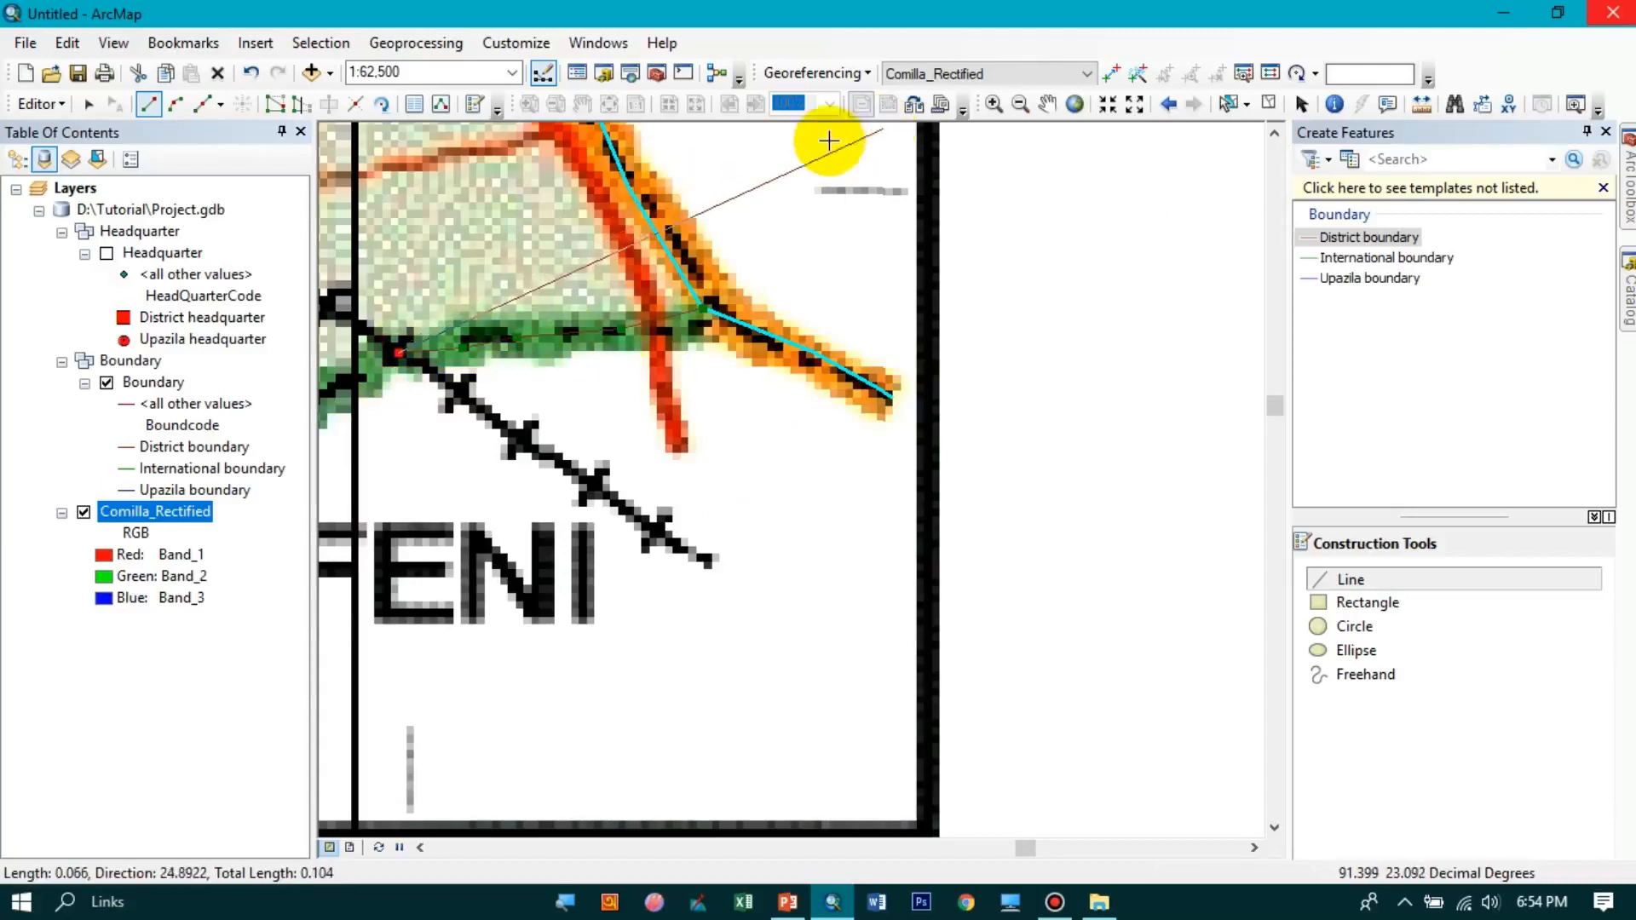
# - Extend the District boundary line west past Noakhali, then northwest along the Chandpur side and past Daudkandi toward Munshiganj
pyautogui.rightClick(126, 514)
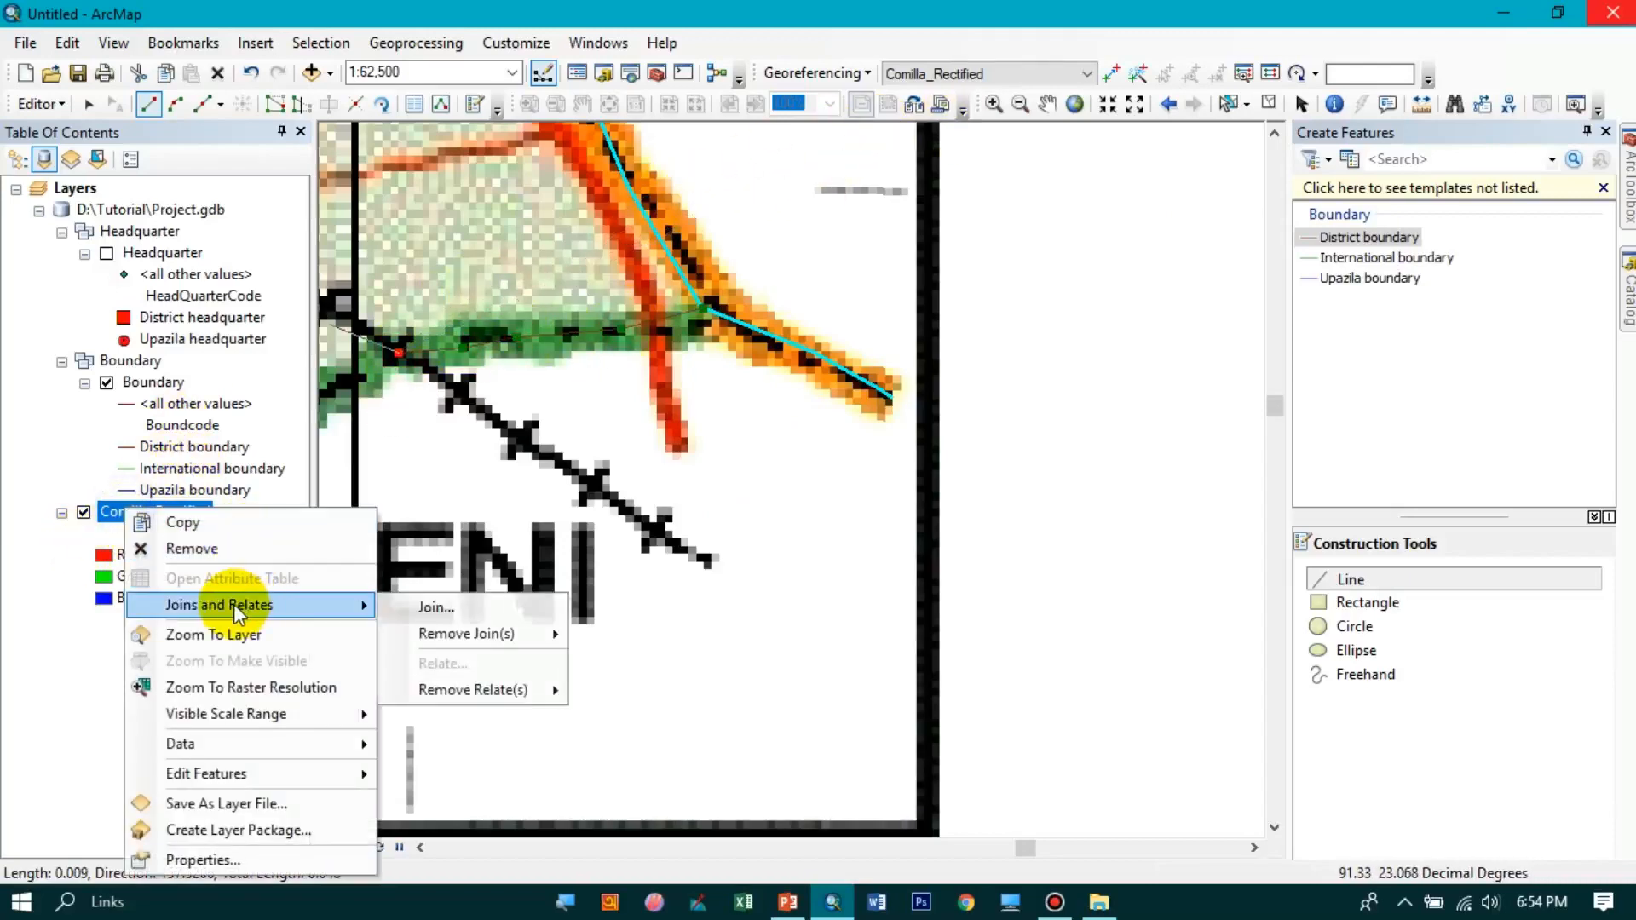
pyautogui.click(217, 628)
pyautogui.click(905, 754)
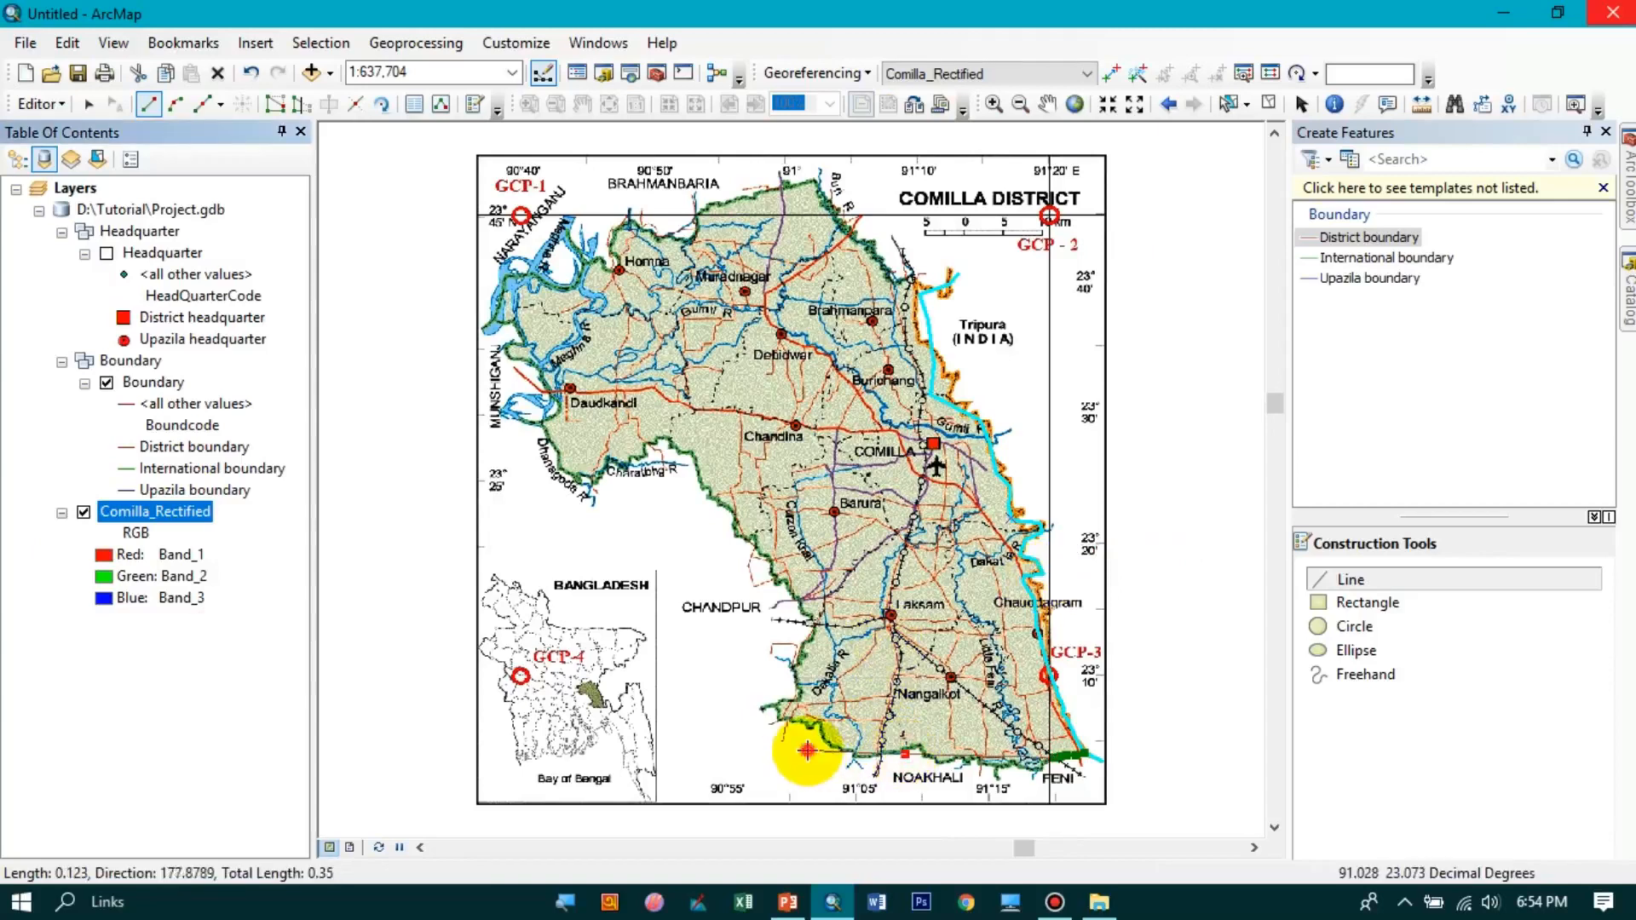
pyautogui.click(807, 750)
pyautogui.click(812, 645)
pyautogui.click(798, 589)
pyautogui.click(716, 465)
pyautogui.click(652, 410)
pyautogui.click(590, 461)
pyautogui.click(542, 405)
pyautogui.click(533, 327)
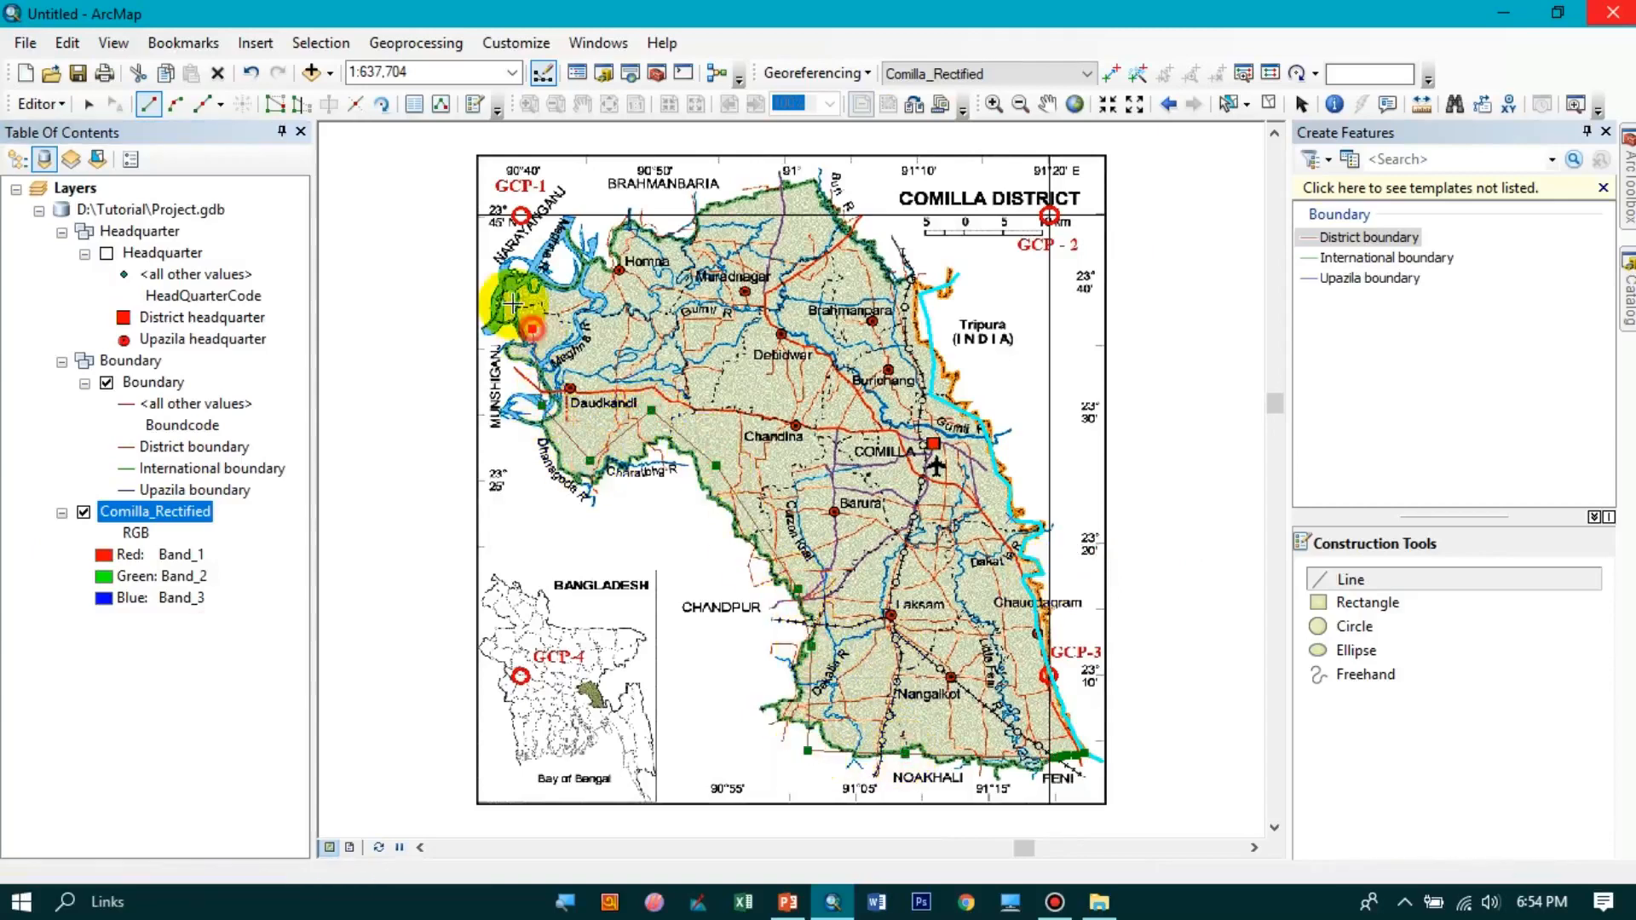
# - Trace the District boundary around the northwest corner and along the Brahmanbaria side, finishing it where it meets the international boundary
pyautogui.click(504, 296)
pyautogui.click(556, 263)
pyautogui.click(609, 272)
pyautogui.click(641, 232)
pyautogui.click(696, 211)
pyautogui.click(782, 197)
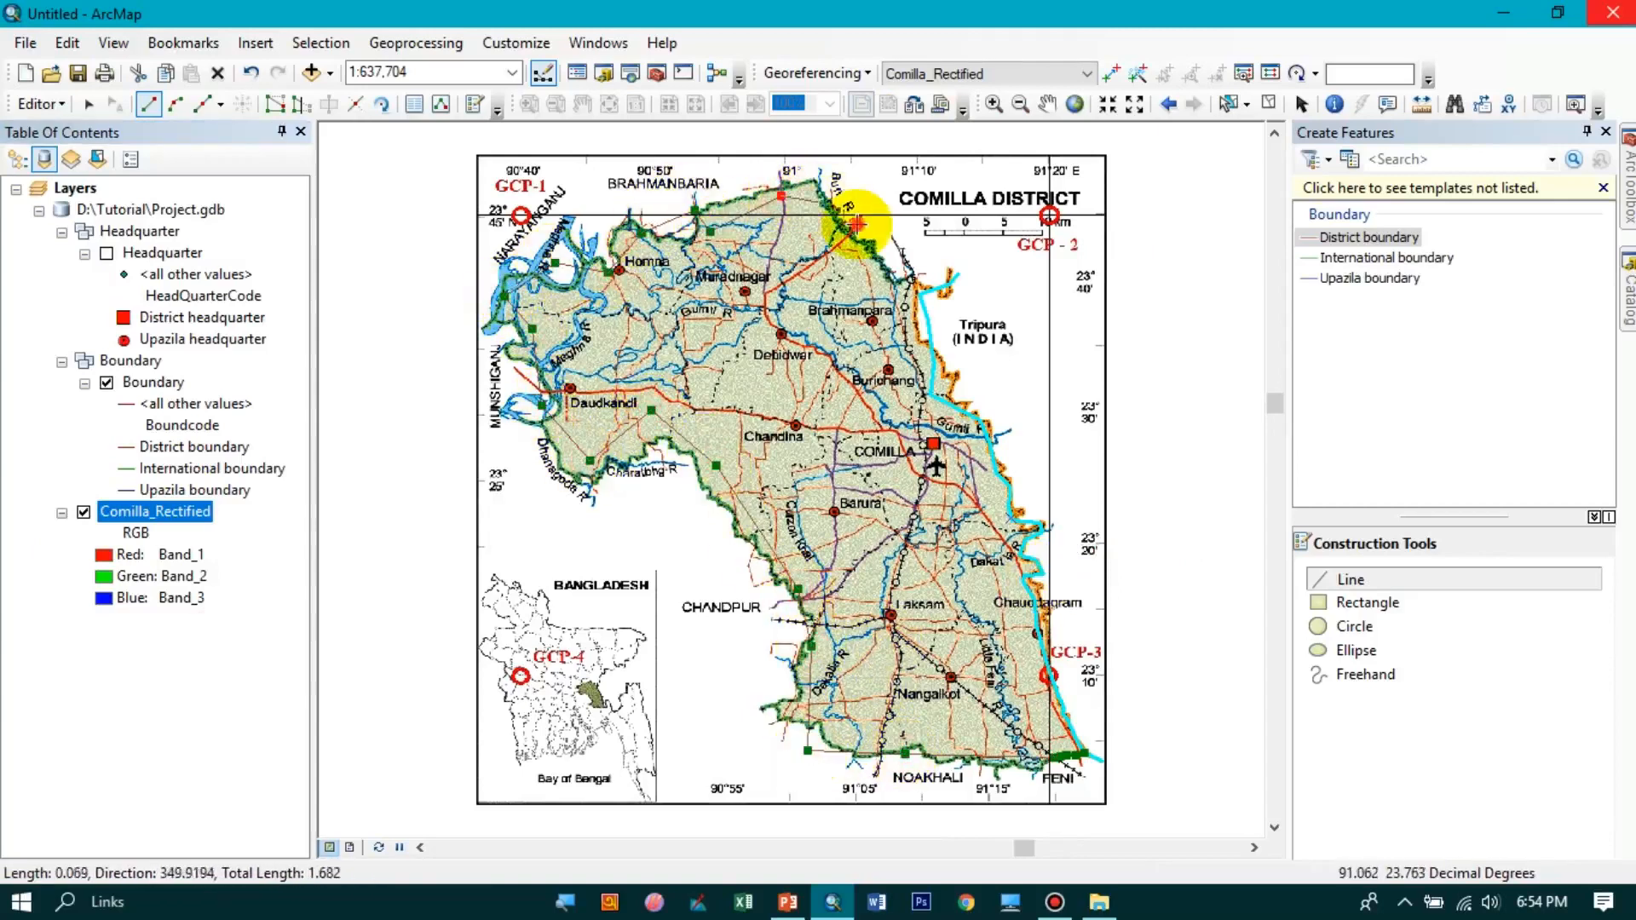
pyautogui.click(849, 219)
pyautogui.click(892, 278)
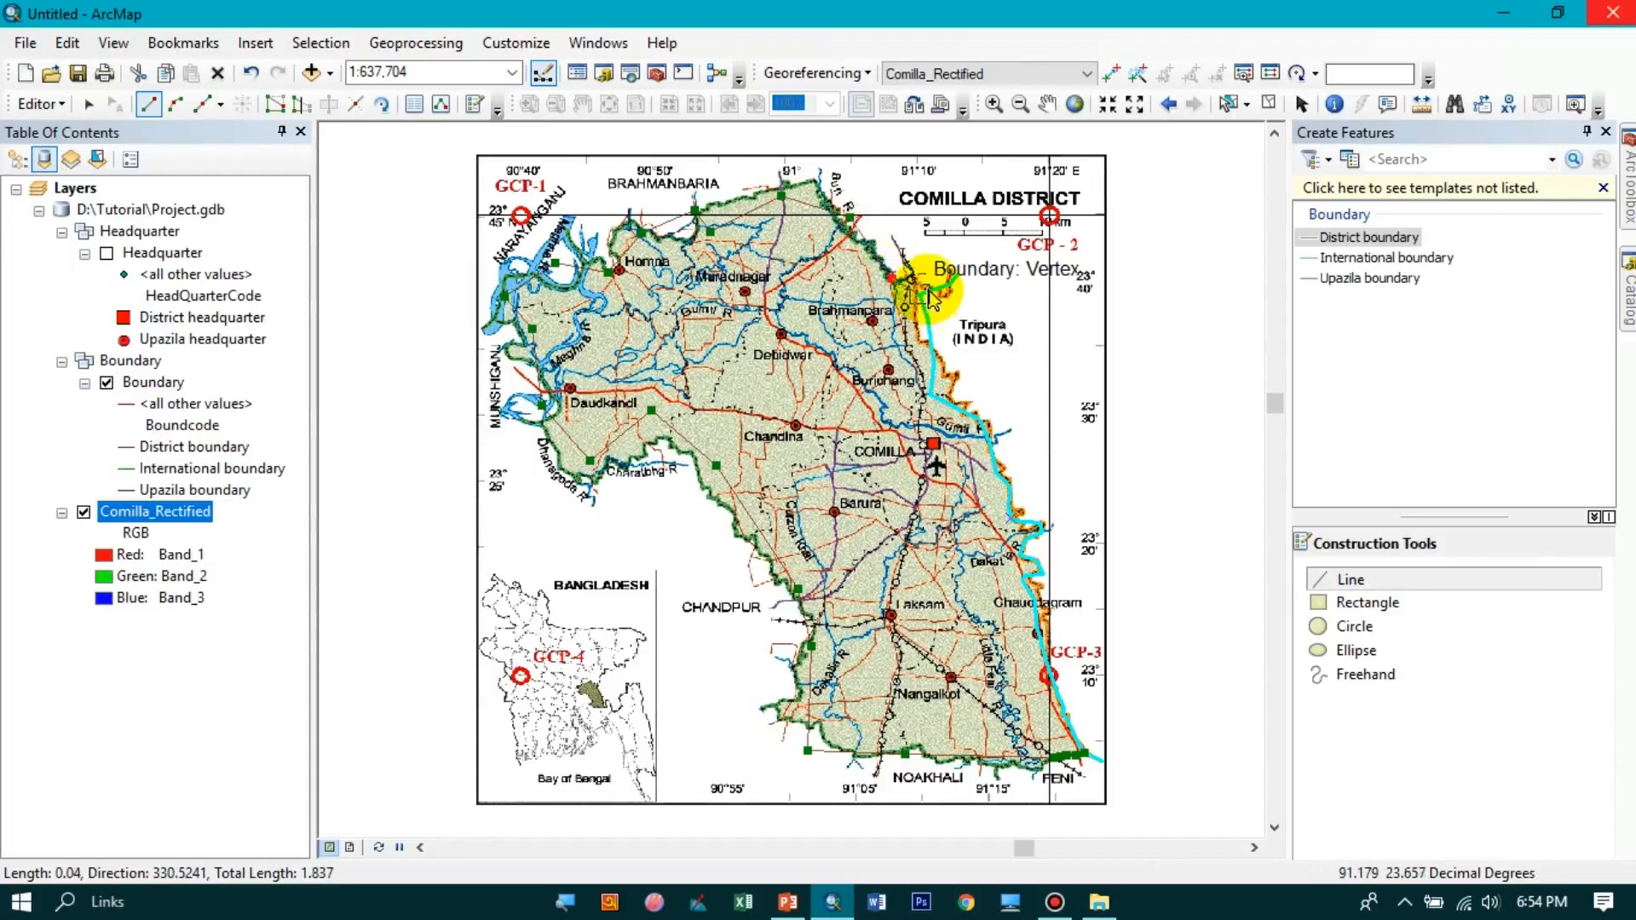
pyautogui.doubleClick(930, 291)
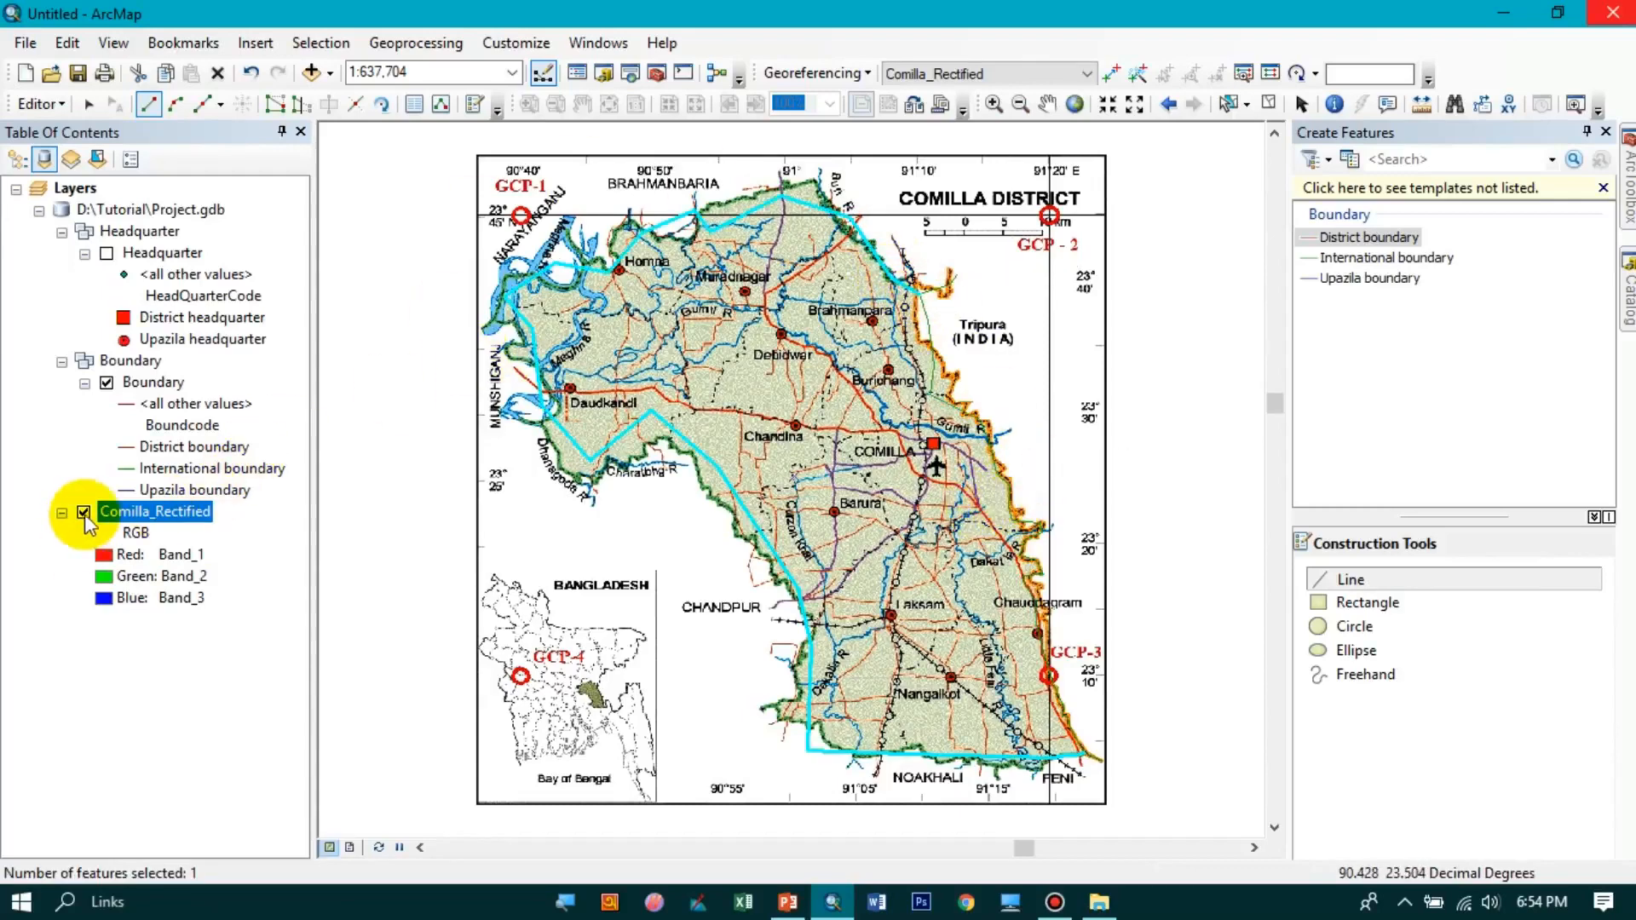
# - Hide the Comilla_Rectified raster, clear the feature selection and show the Headquarter layer with the digitized boundaries
pyautogui.click(84, 512)
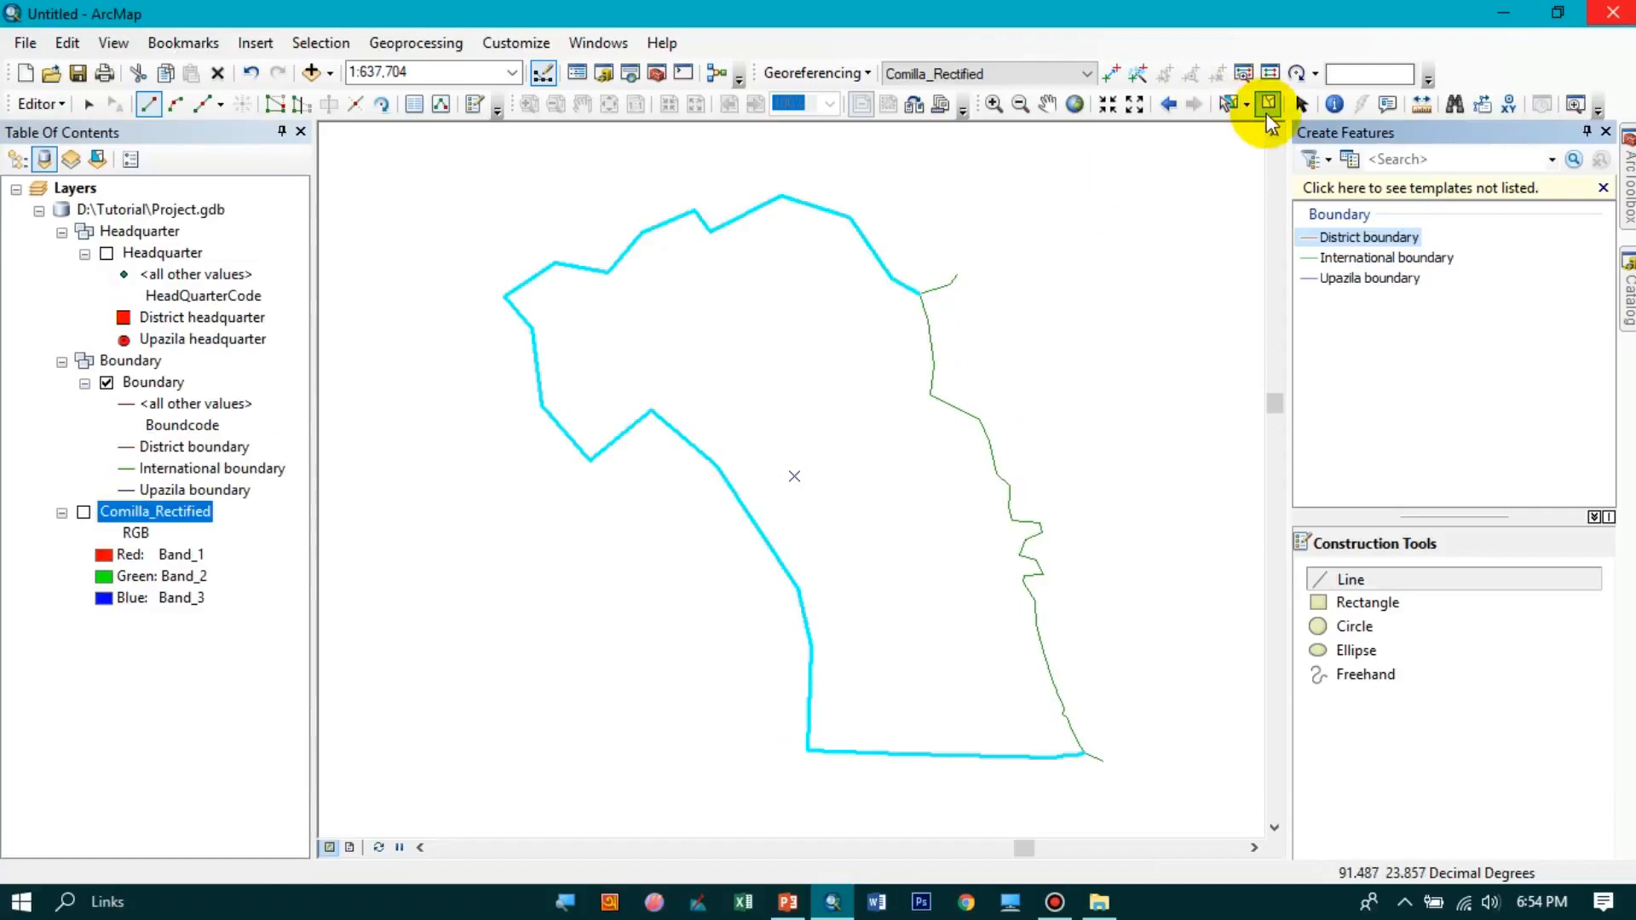
pyautogui.click(1268, 111)
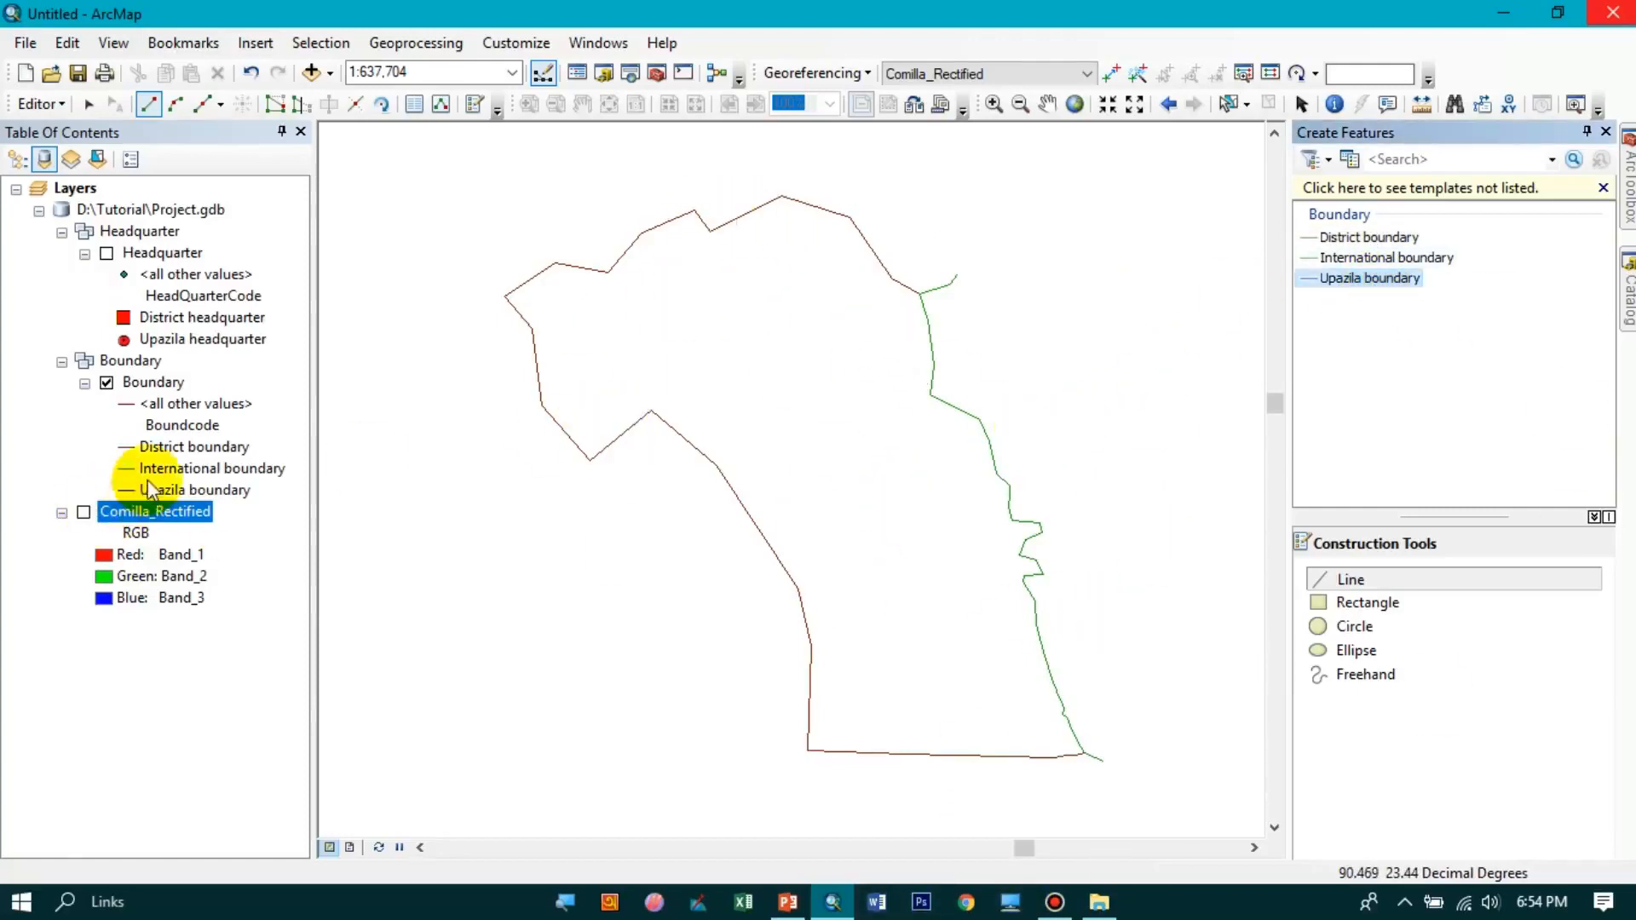
pyautogui.click(109, 255)
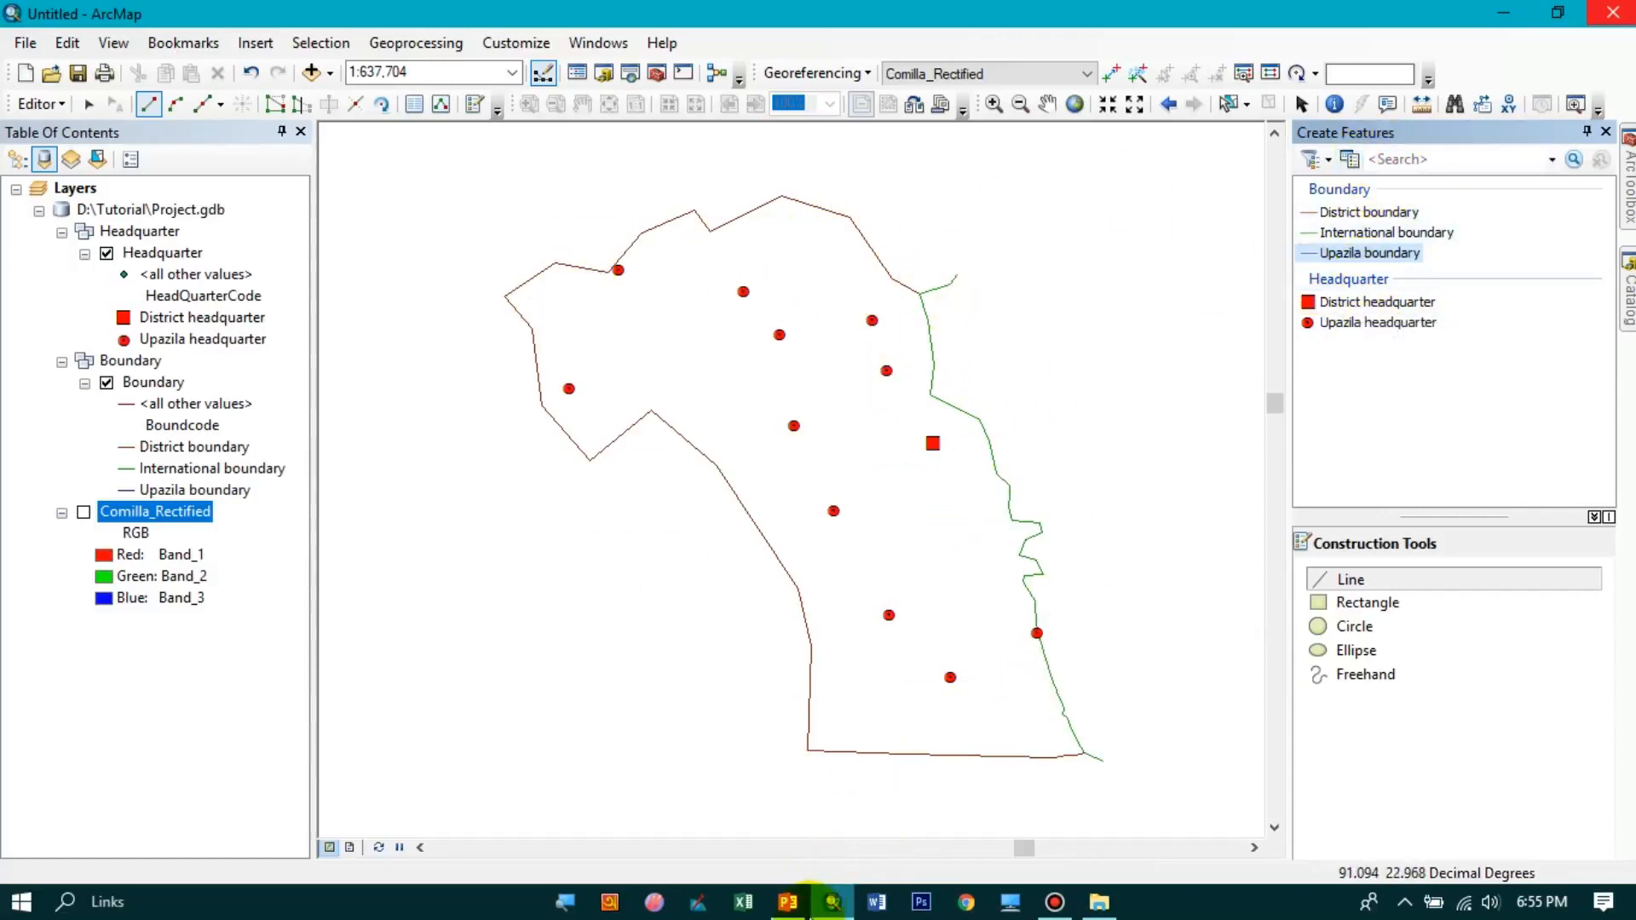
# - Switch to PowerPoint to review the Tutorial-2 topics slide, then return to ArcMap
pyautogui.click(787, 902)
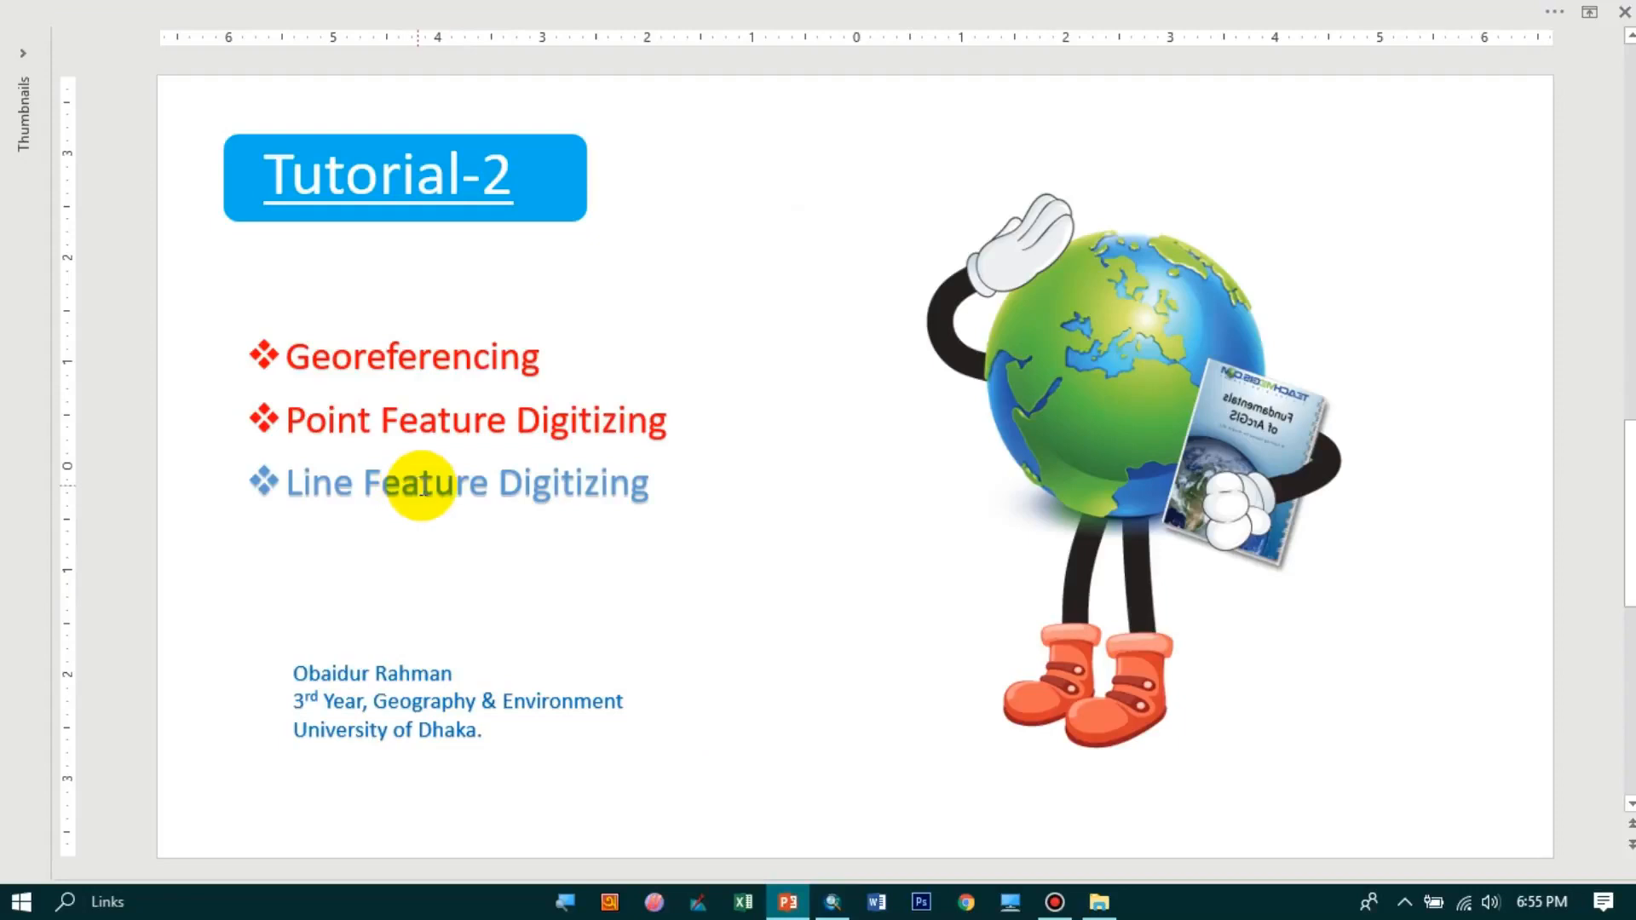
pyautogui.scroll(-1, 424, 488)
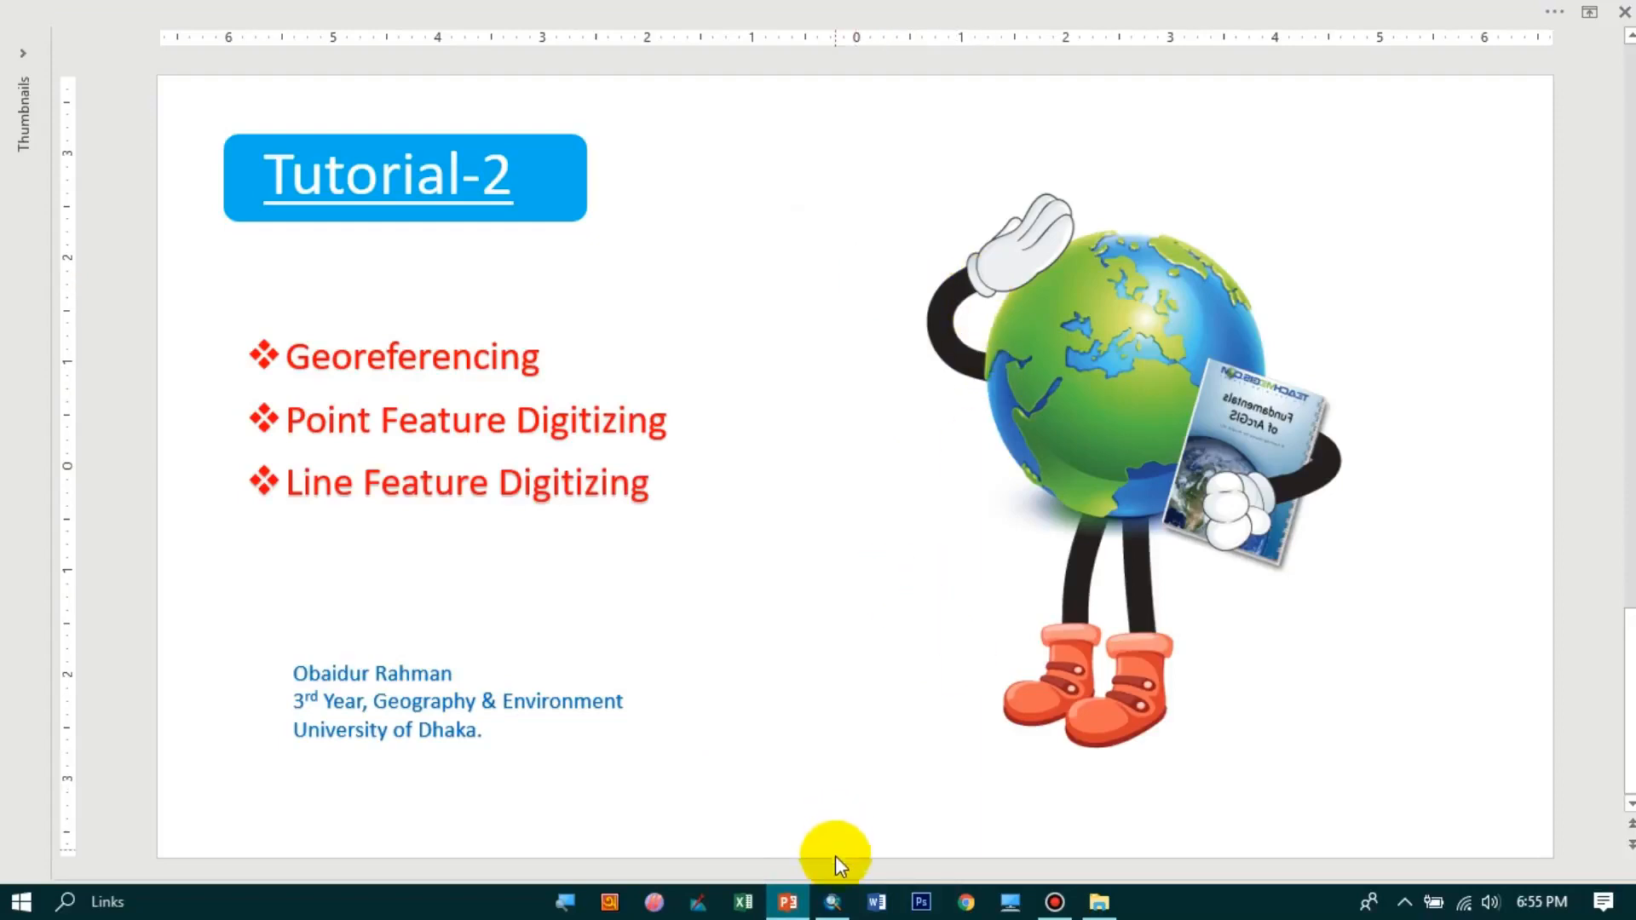
pyautogui.moveTo(834, 905)
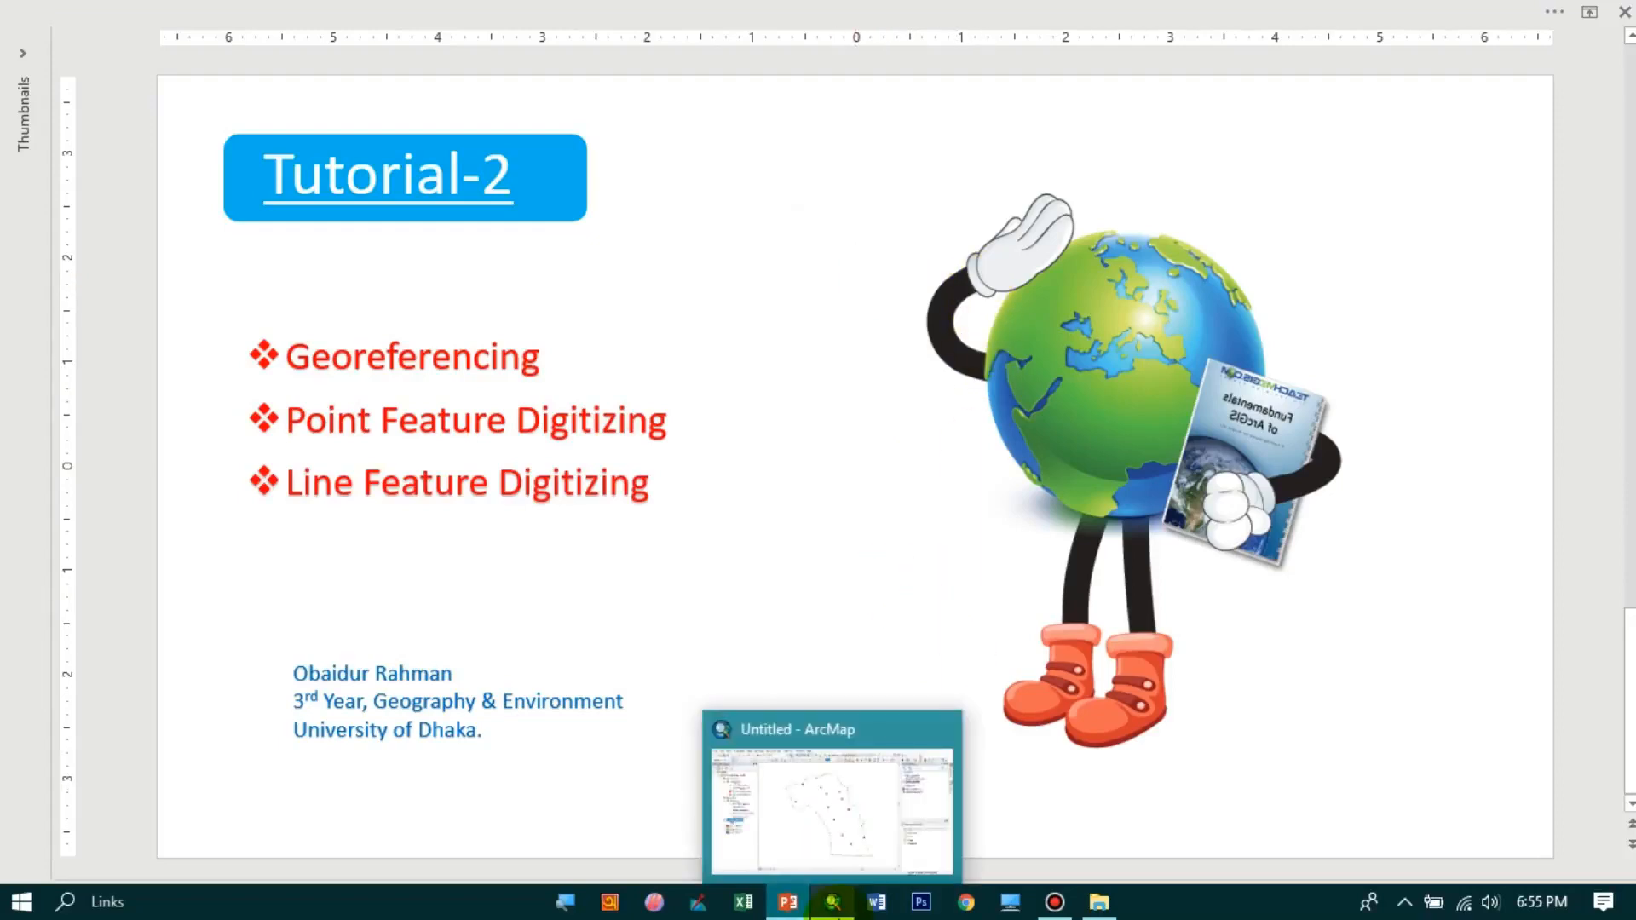
pyautogui.click(852, 847)
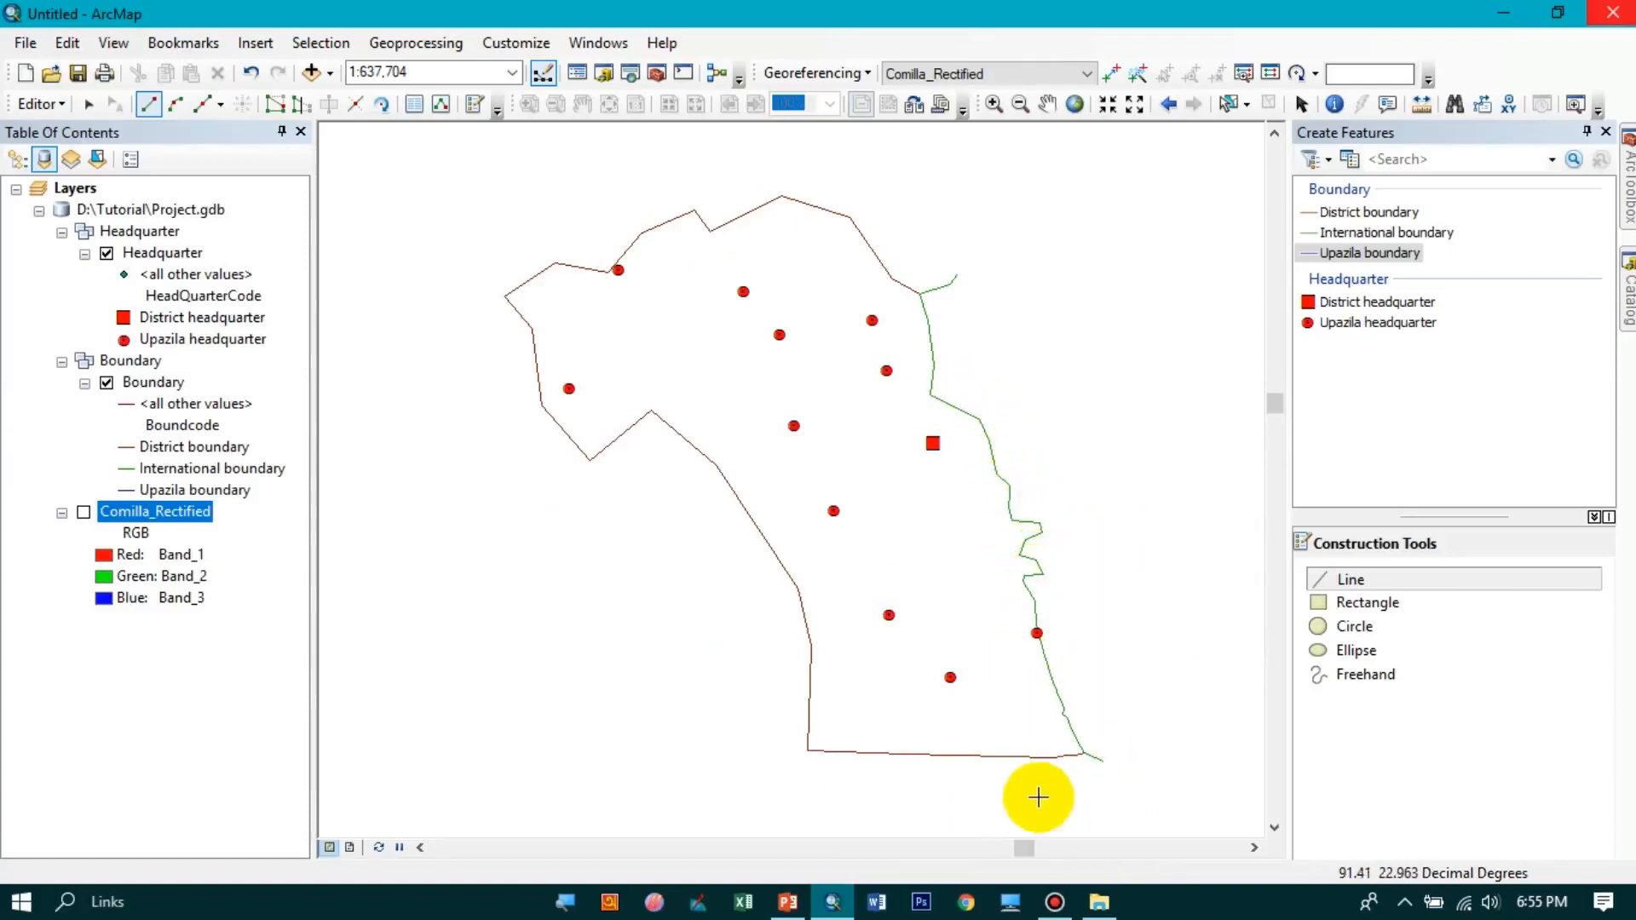
pyautogui.click(1055, 902)
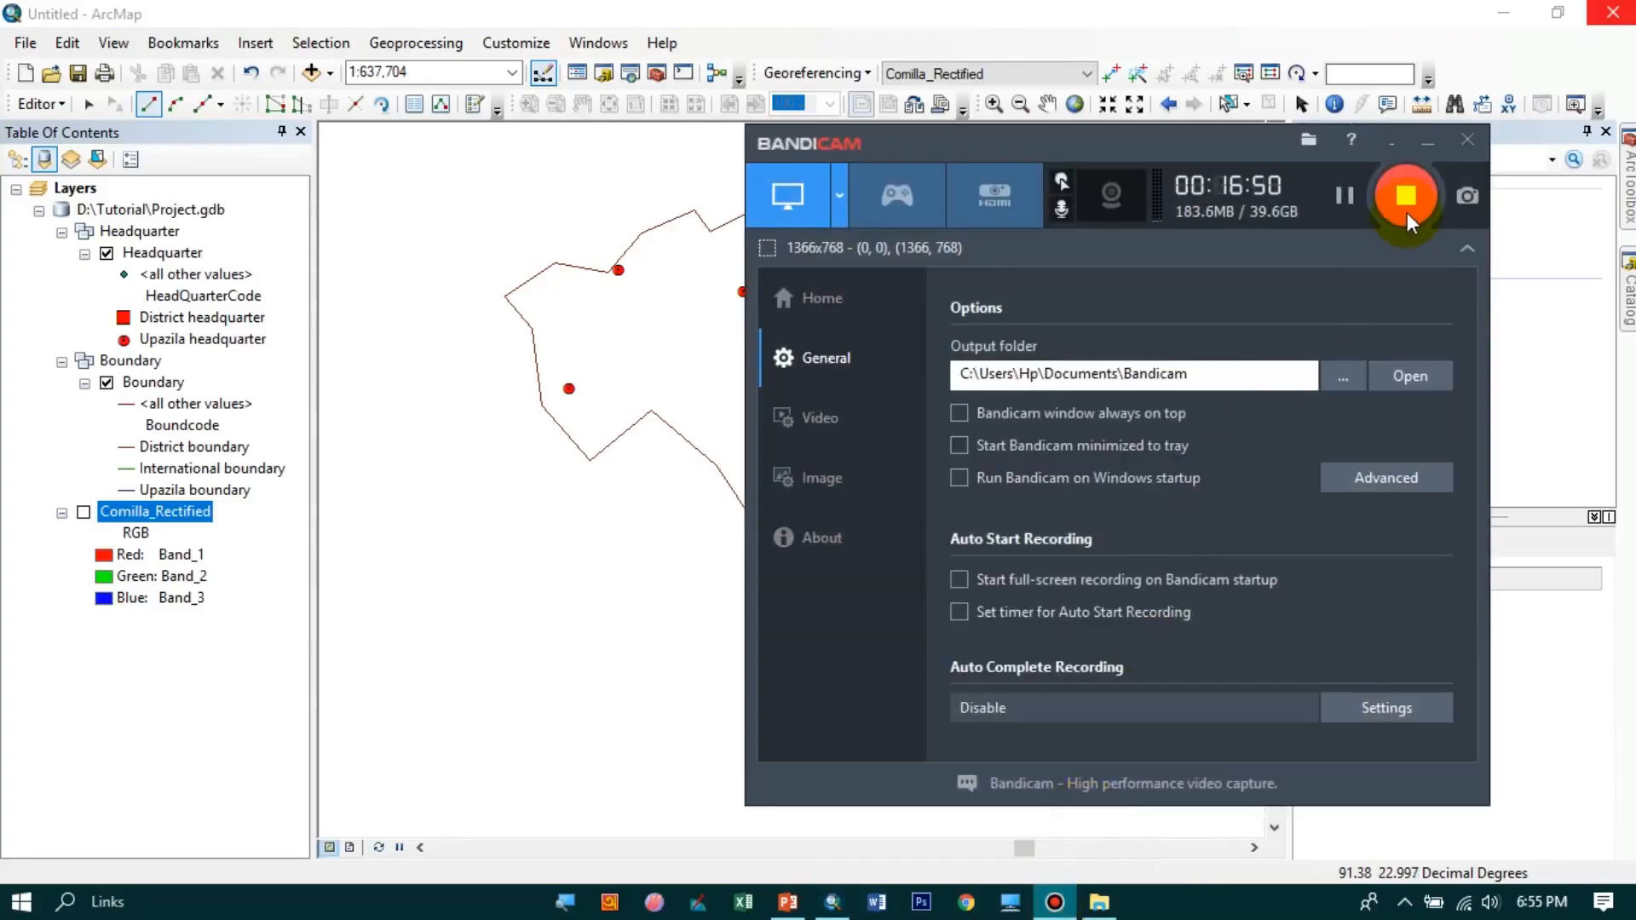